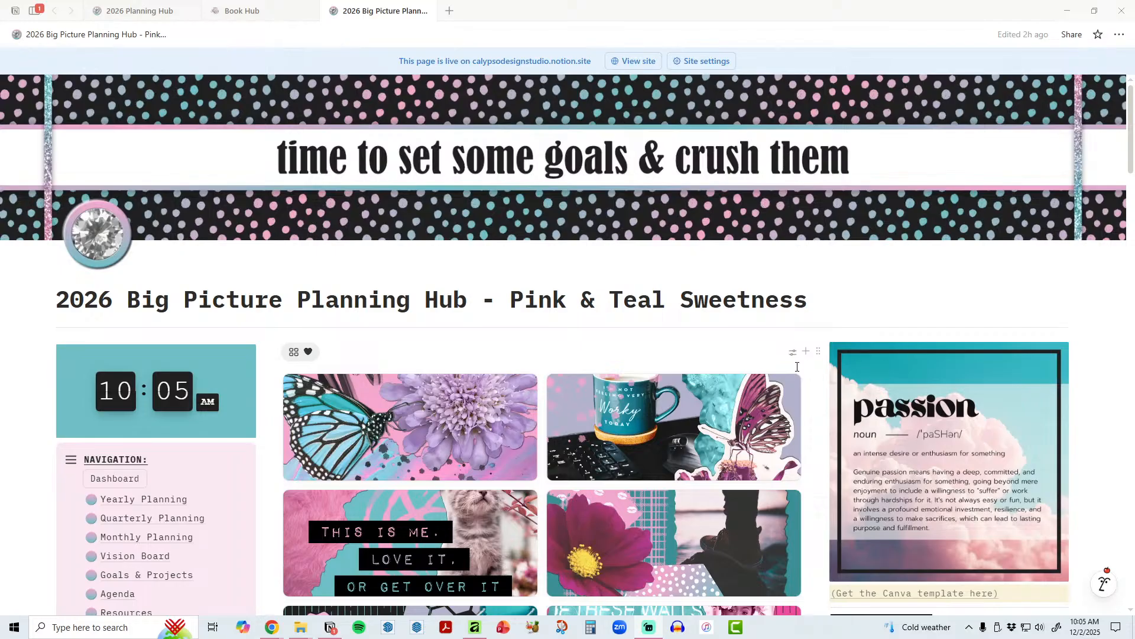
scroll(727, 376, "down", 6)
scroll(725, 376, "up", 4)
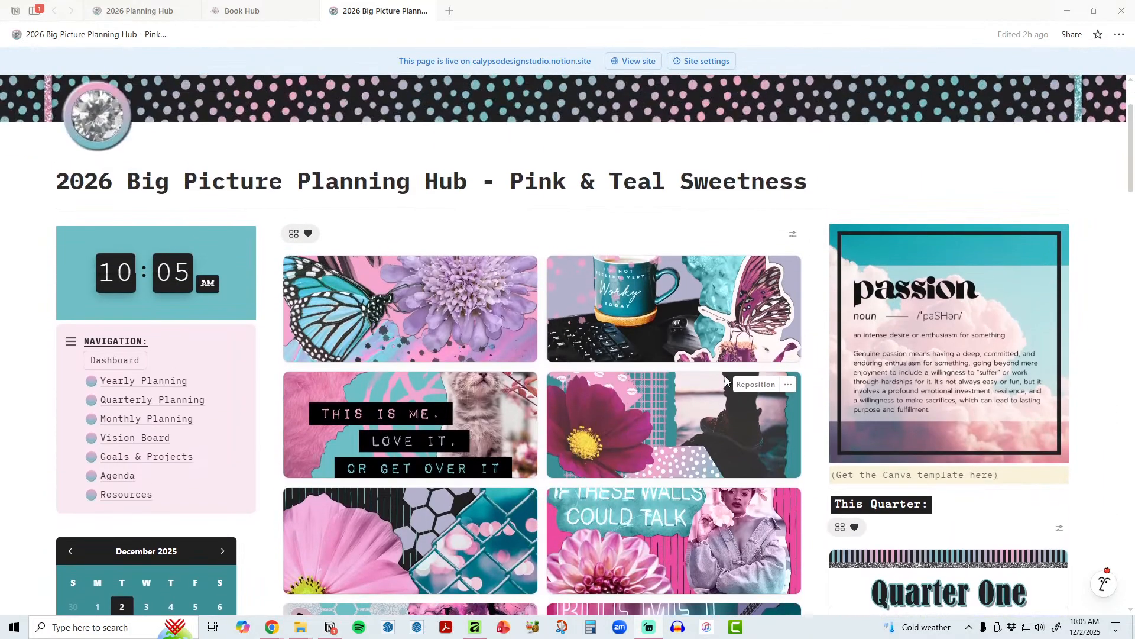
scroll(725, 378, "up", 2)
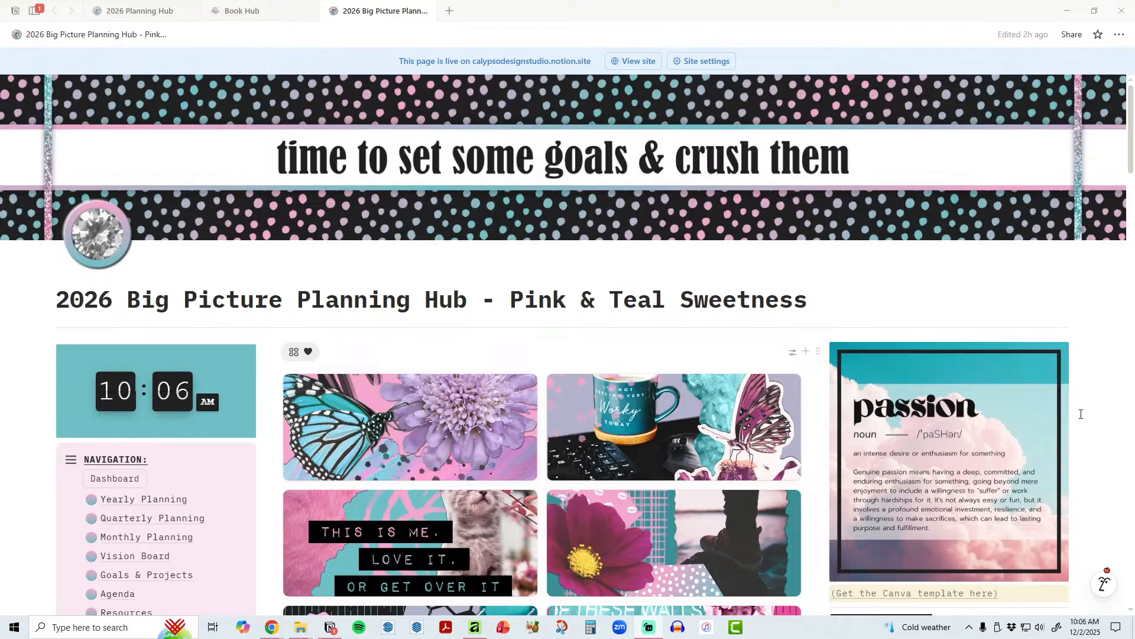
scroll(1078, 411, "down", 2)
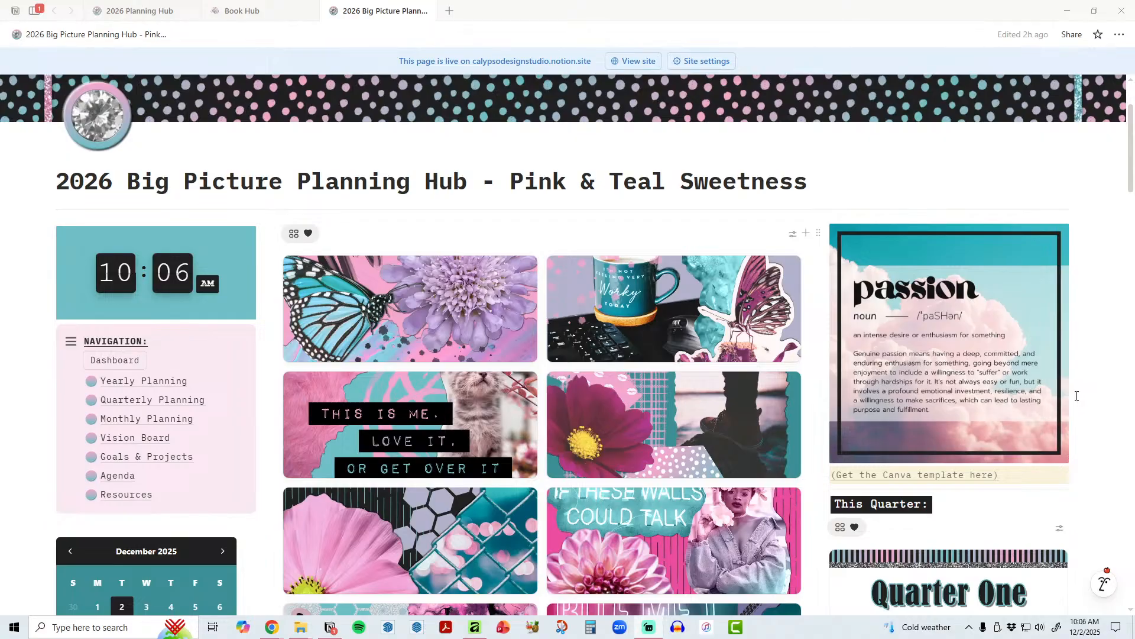
scroll(1077, 395, "up", 2)
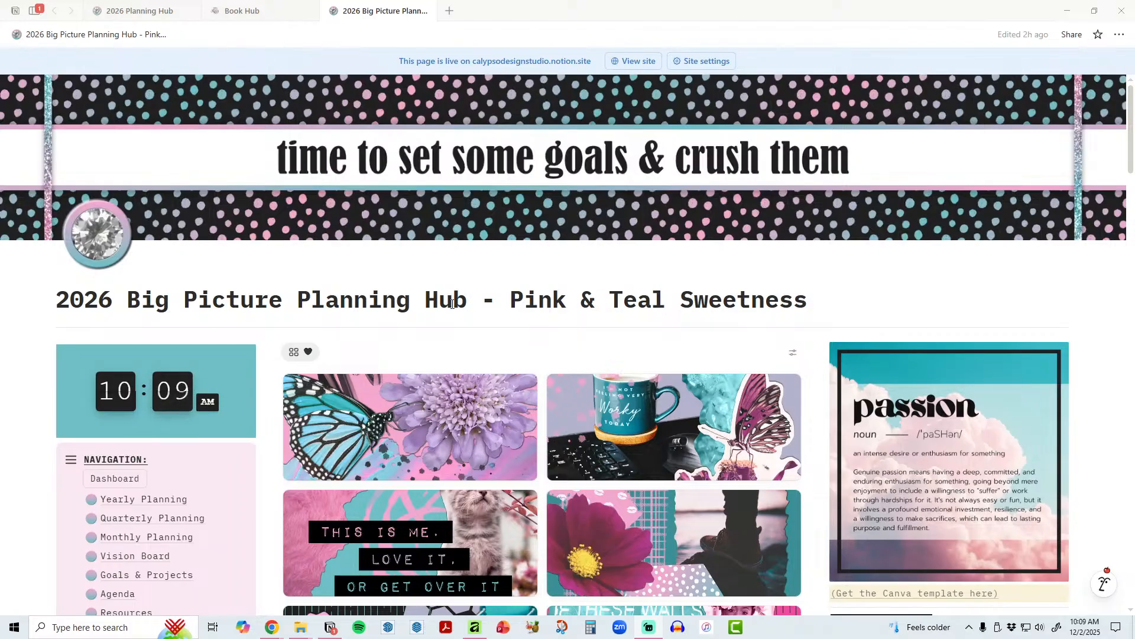
Step: Highlight the year 2026 in the planning hub's page title
triple_click(74, 299)
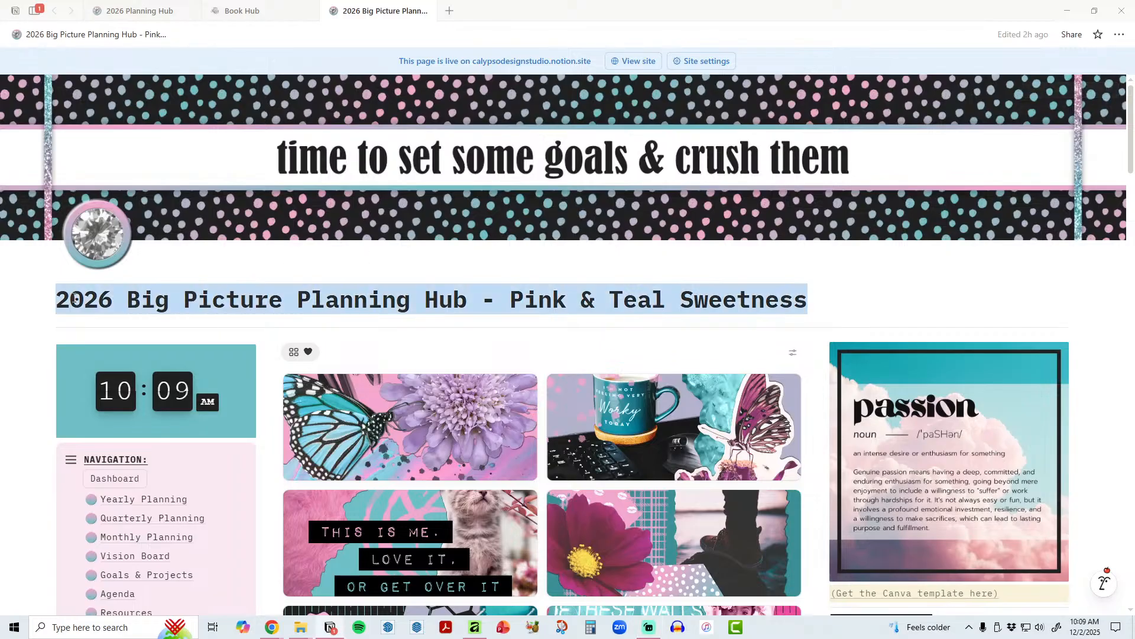
left_click_drag(57, 299, 118, 300)
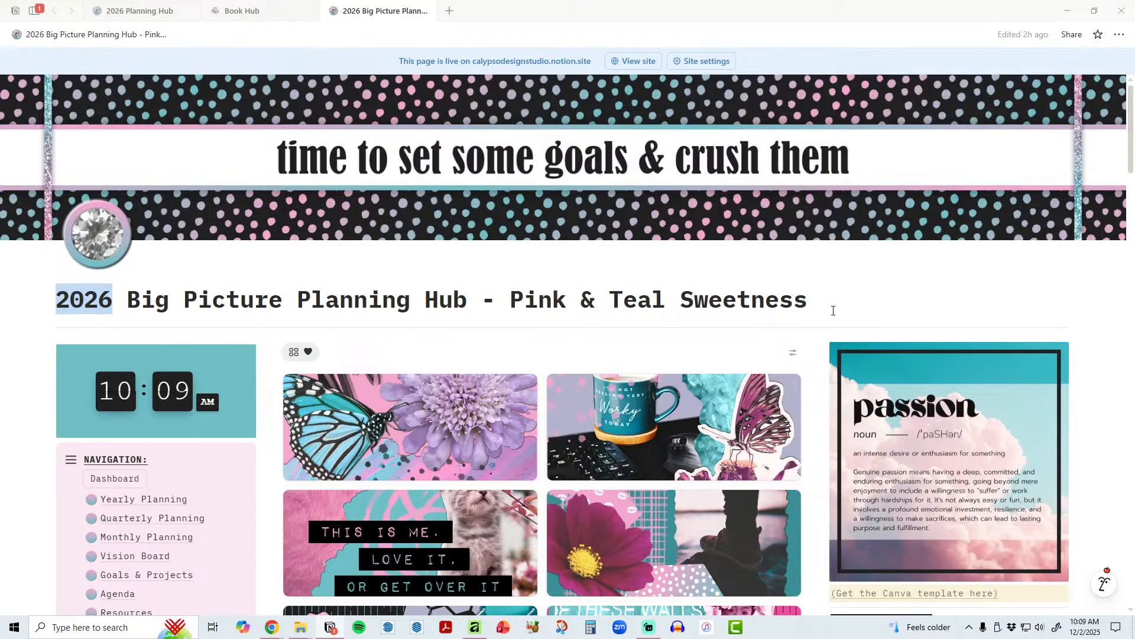
Step: Open the Yearly Planning page and look through it from the 2025 Reflection section down to the 2026 yearly calendar
left_click(111, 507)
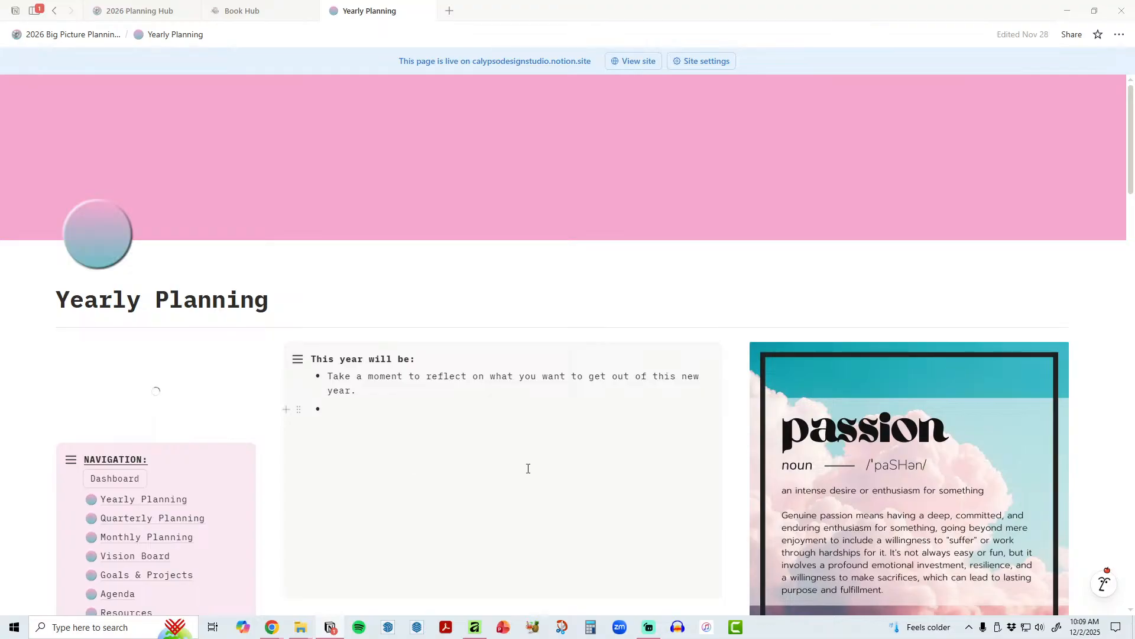
scroll(601, 462, "down", 4)
scroll(602, 464, "down", 4)
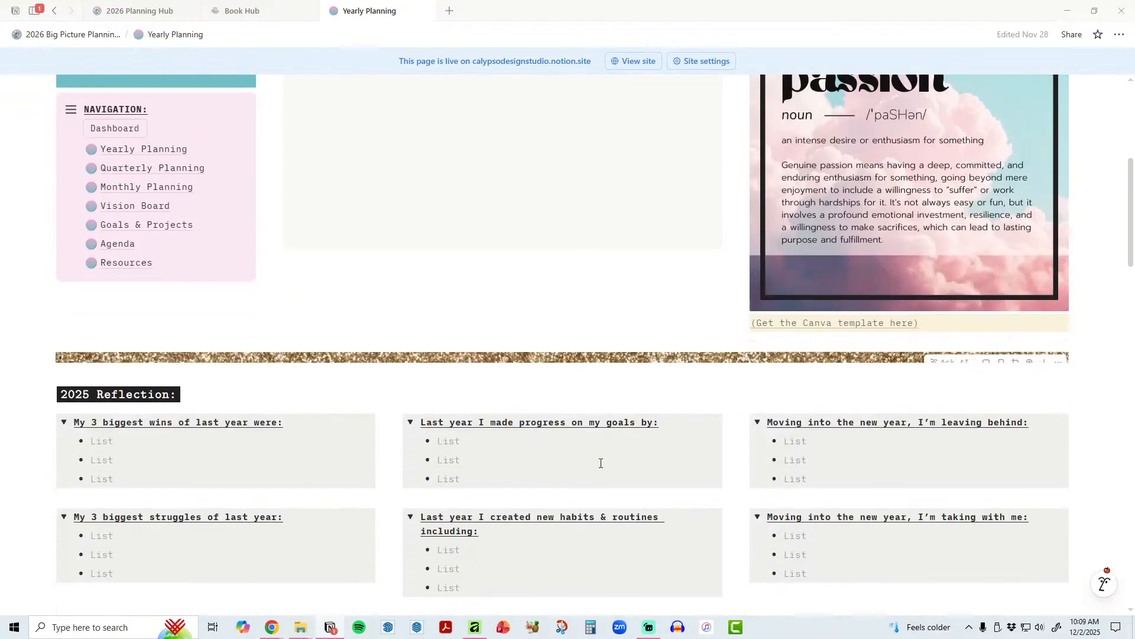
scroll(600, 463, "up", 8)
scroll(600, 463, "down", 20)
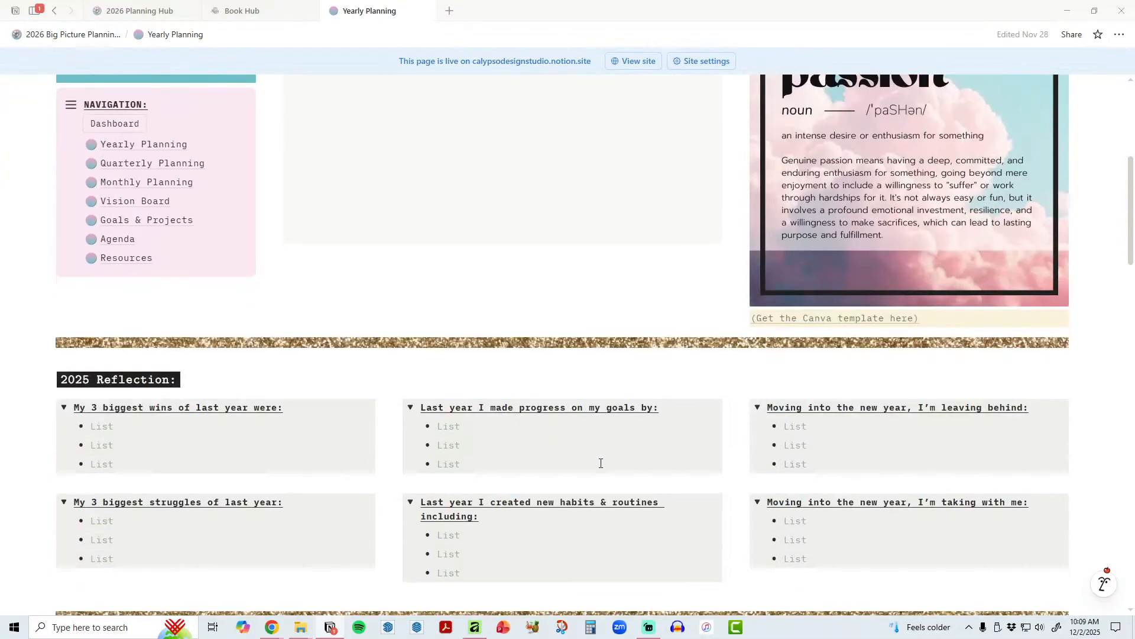
scroll(601, 463, "down", 1)
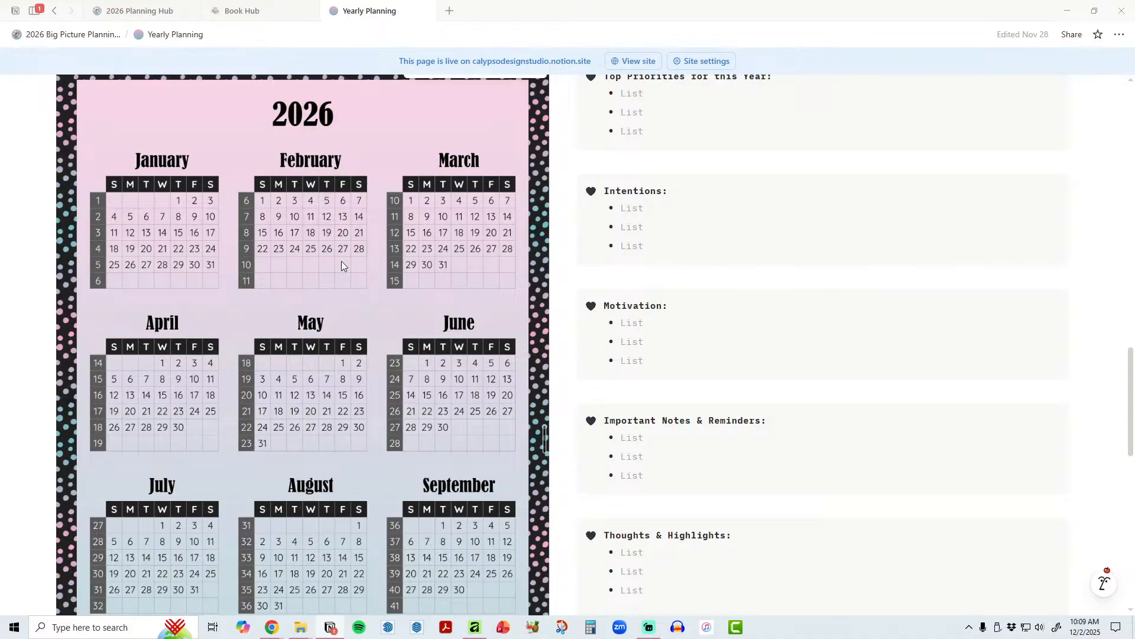
Step: Try to replace the 2026 yearly calendar image with an uploaded file from the Notion_Big-Picture-Planning calendars folder
scroll(347, 265, "up", 2)
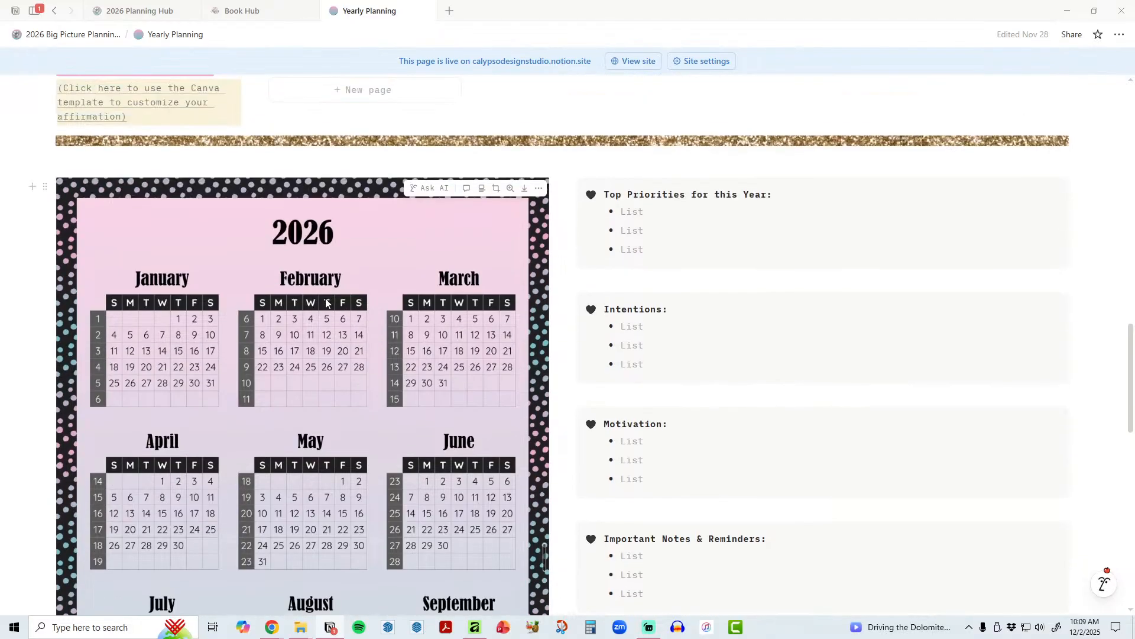
right_click(326, 303)
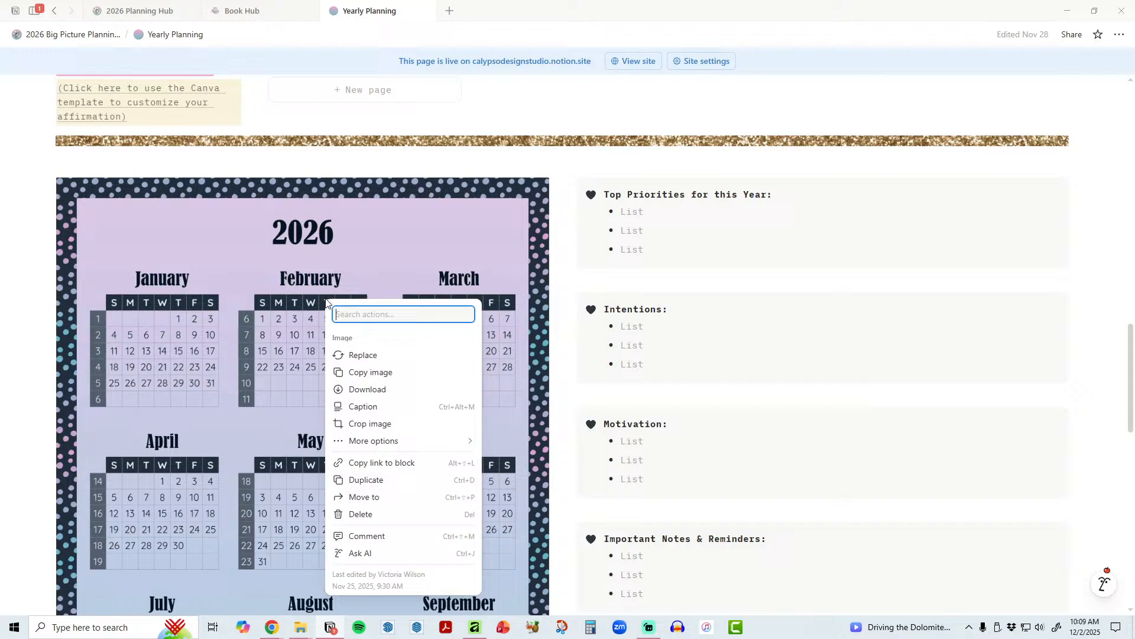
left_click(370, 353)
left_click(310, 144)
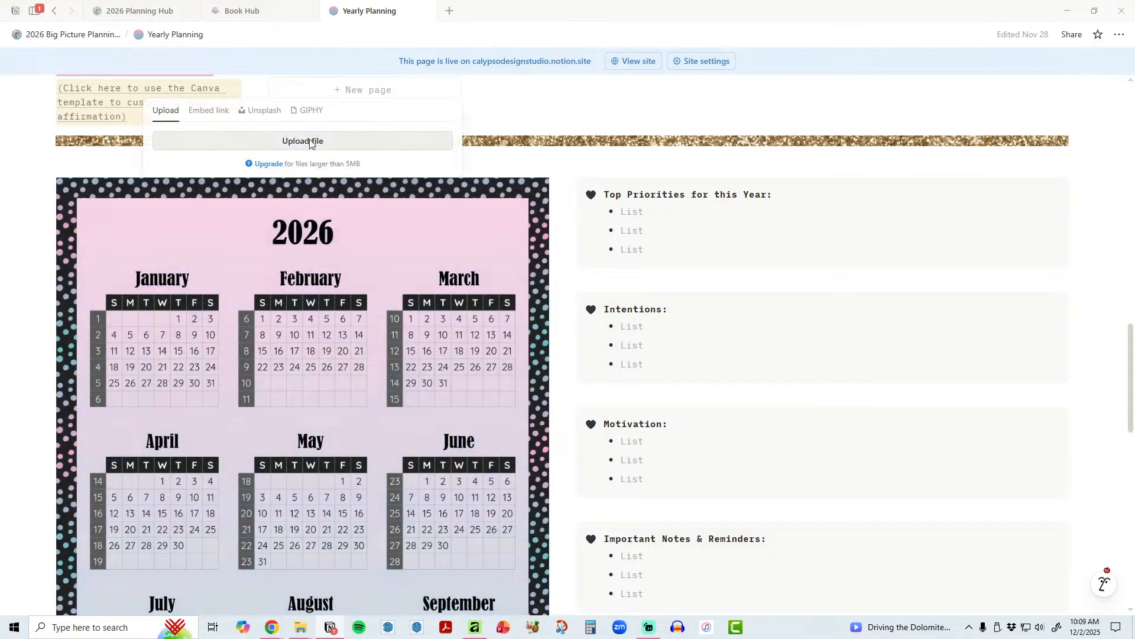
left_click(70, 179)
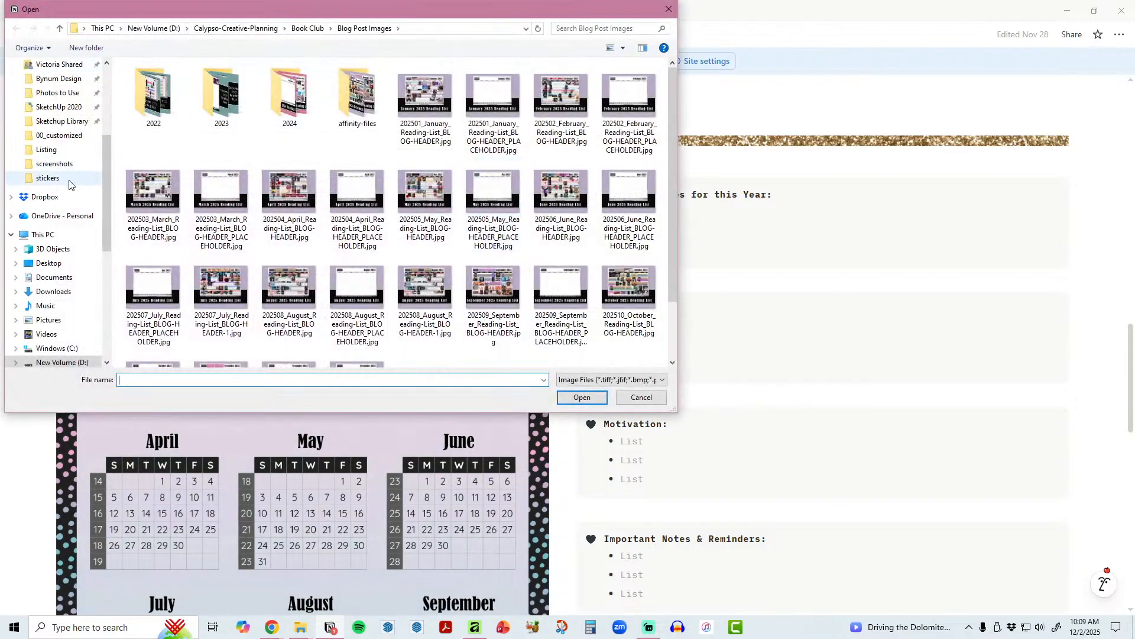
scroll(332, 245, "down", 5)
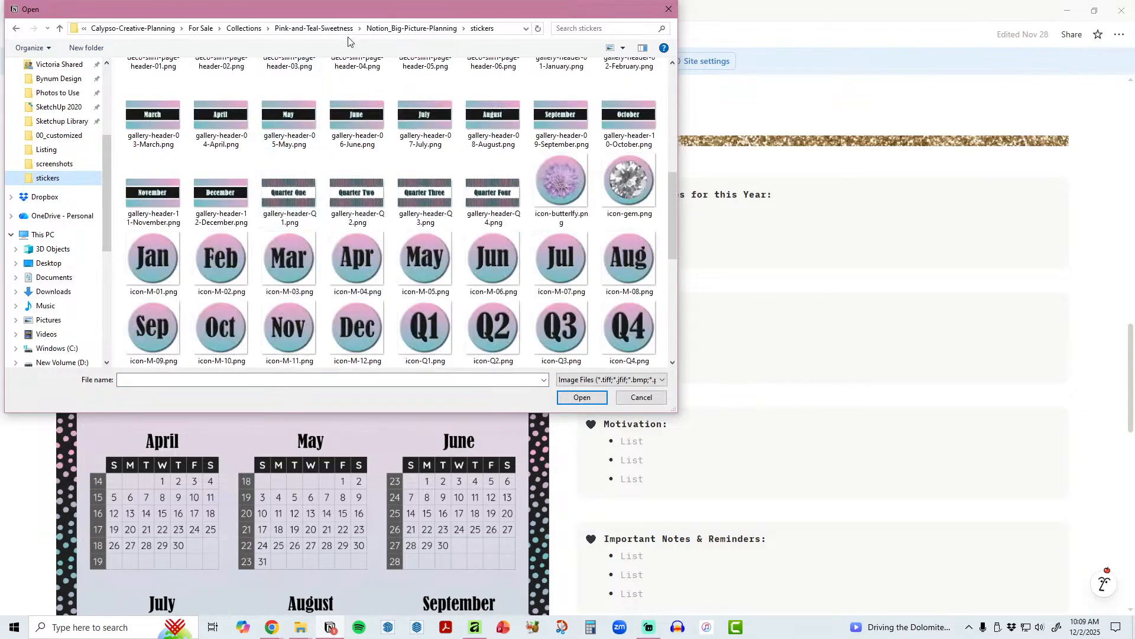
left_click(382, 28)
double_click(162, 109)
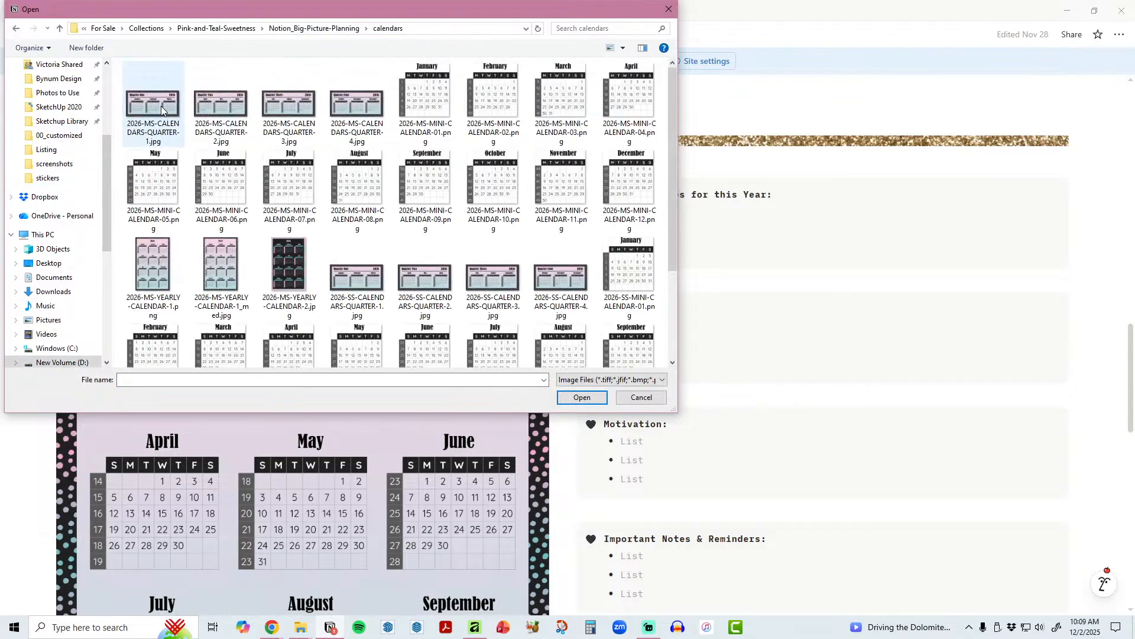
scroll(407, 240, "down", 2)
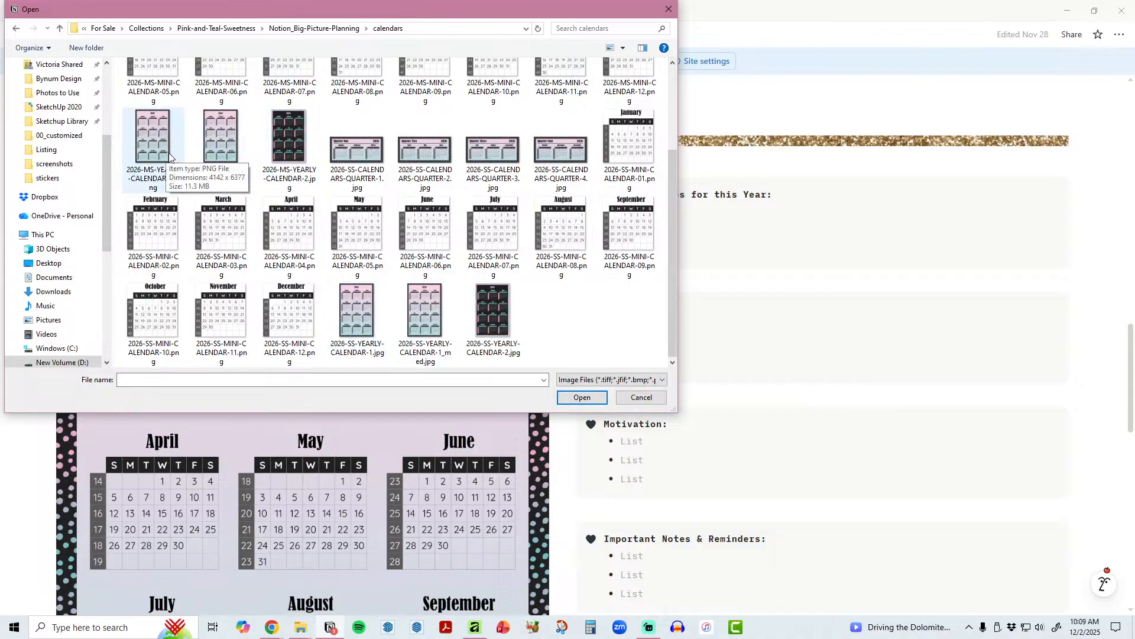
left_click(668, 10)
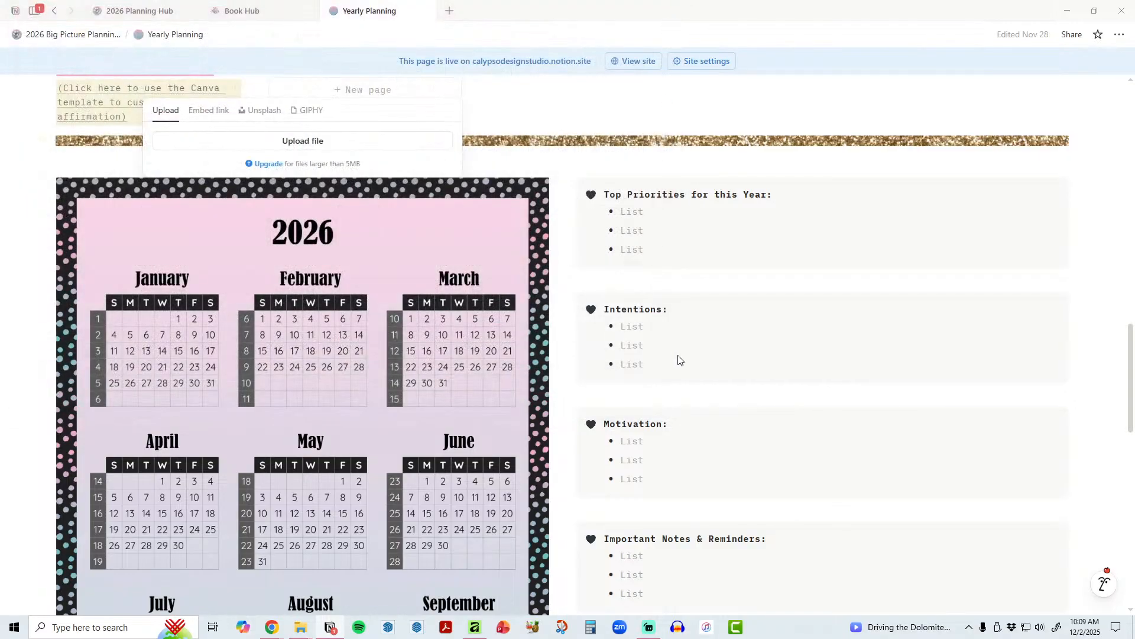
left_click(969, 232)
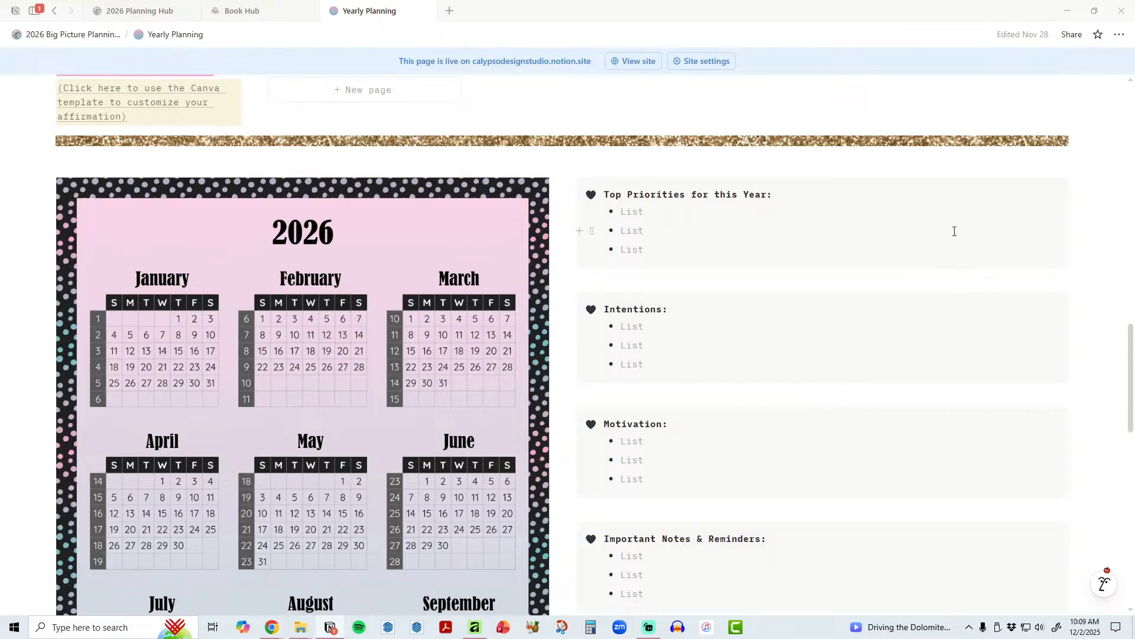
Step: Return from the Yearly Planning page to the hub's Dashboard
scroll(946, 237, "up", 15)
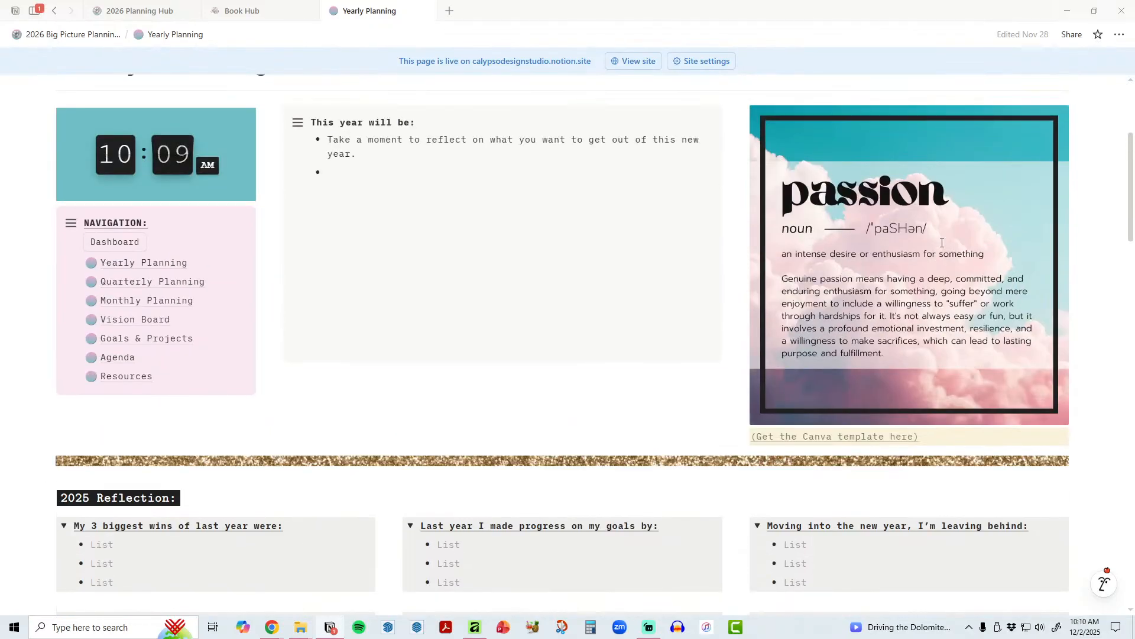
scroll(942, 242, "up", 4)
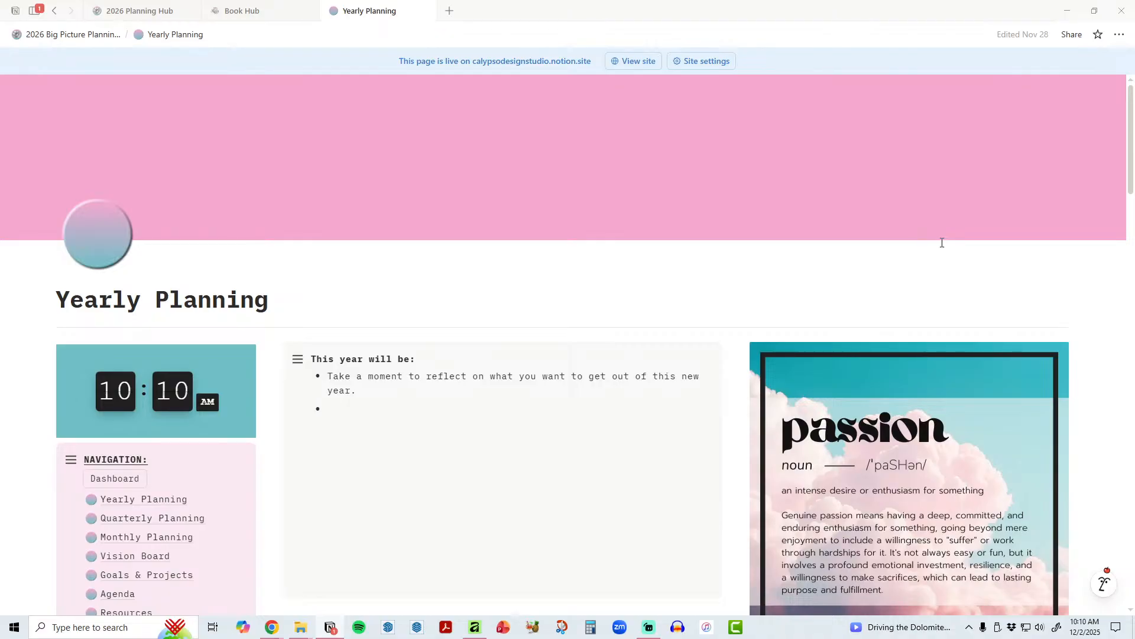
mouse_move(878, 239)
left_click(118, 485)
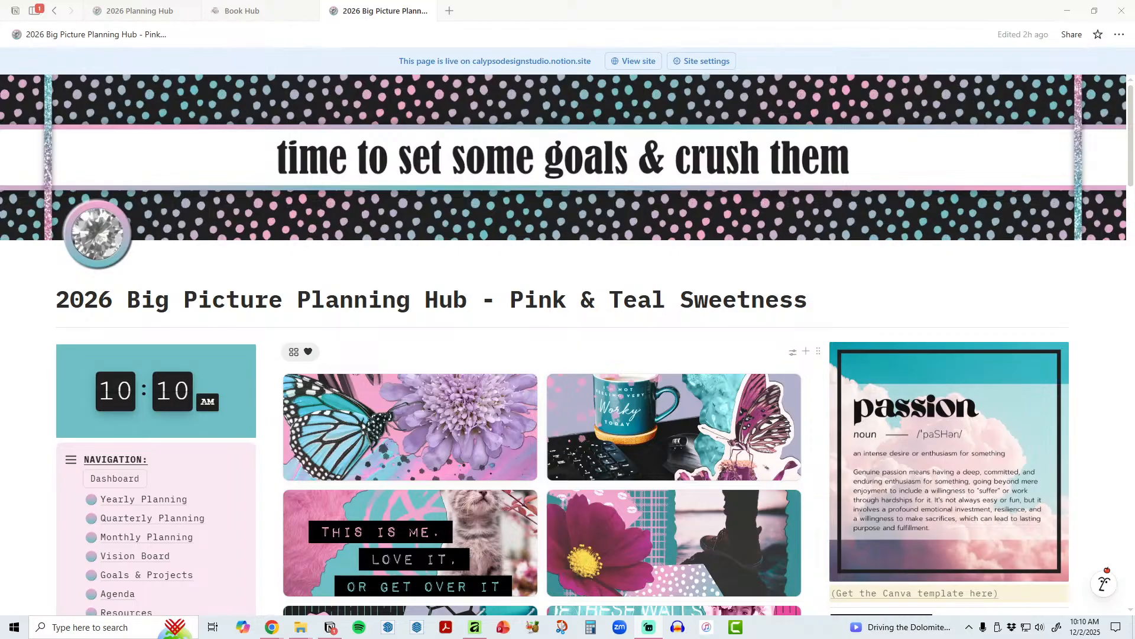
Step: Look through the dashboard's image gallery, quick adds, progress bars, agenda calendar and habit tracking sections
scroll(934, 449, "down", 2)
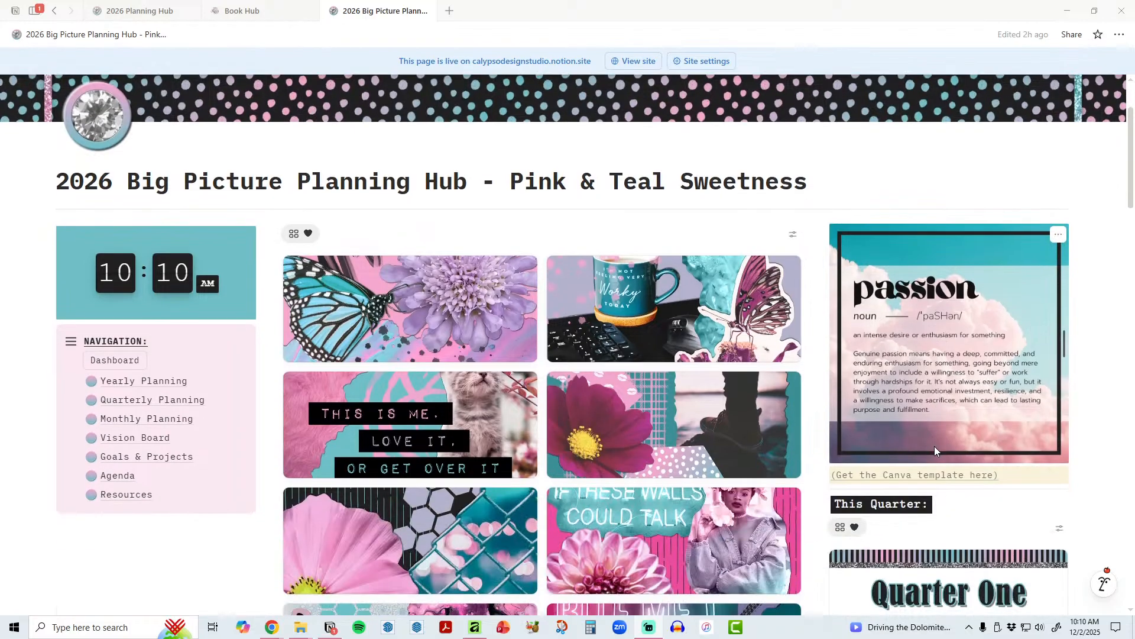
scroll(935, 450, "up", 2)
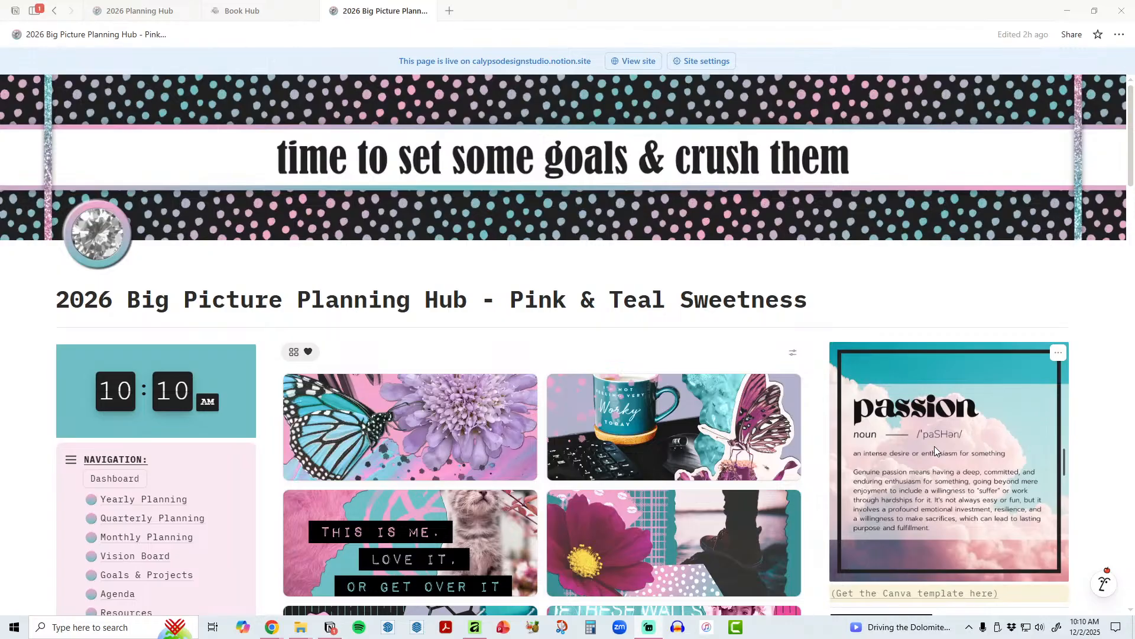
scroll(563, 429, "down", 6)
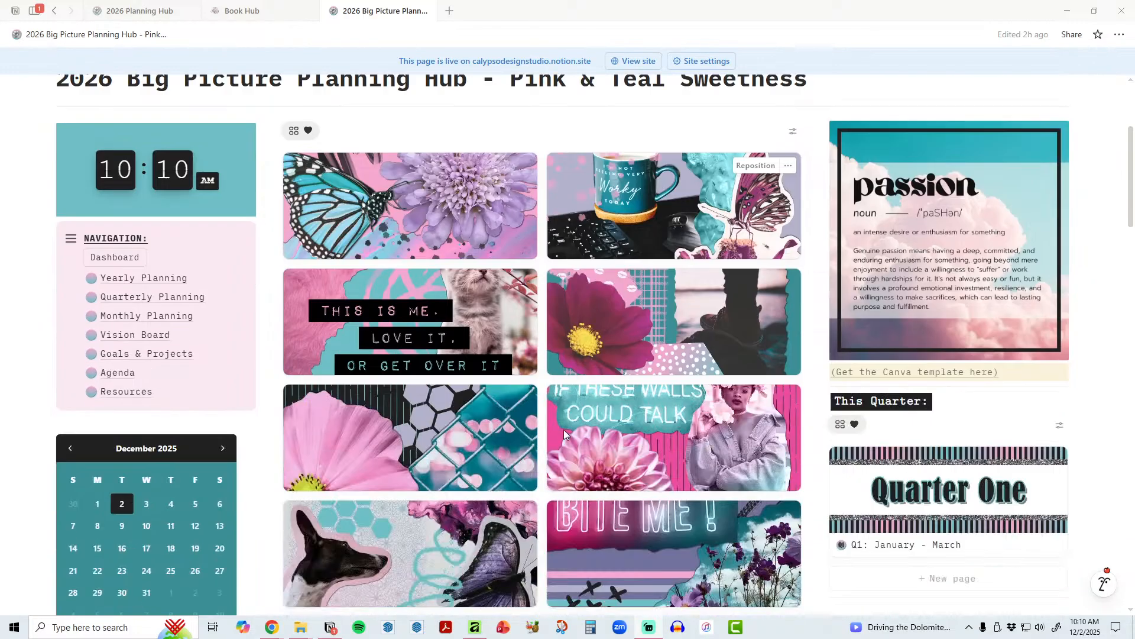
scroll(562, 429, "down", 2)
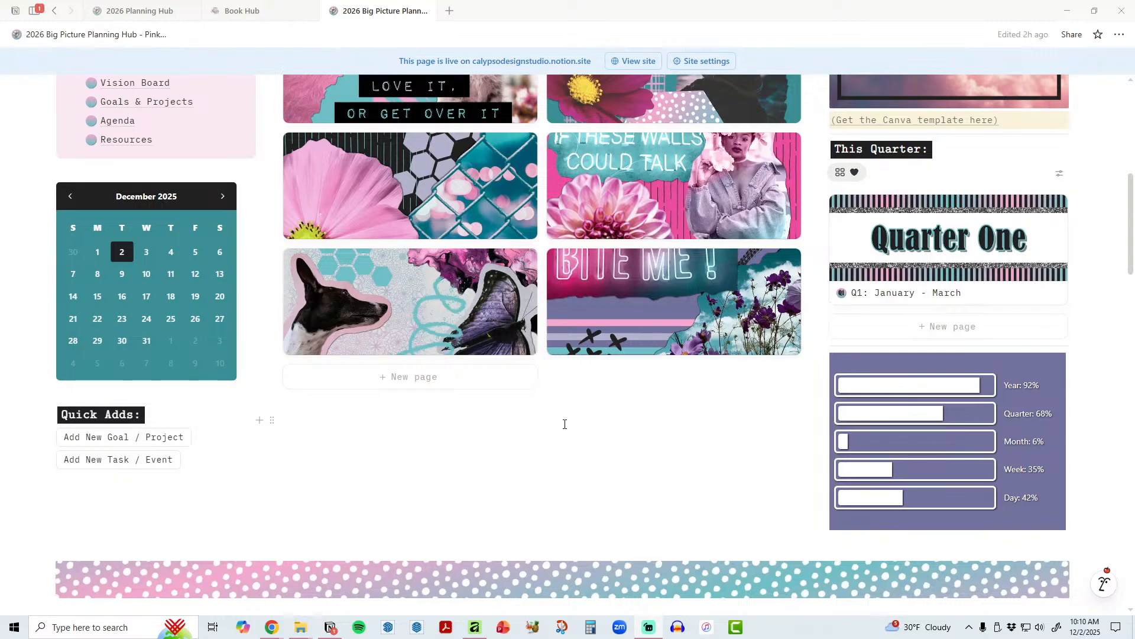
scroll(564, 424, "down", 10)
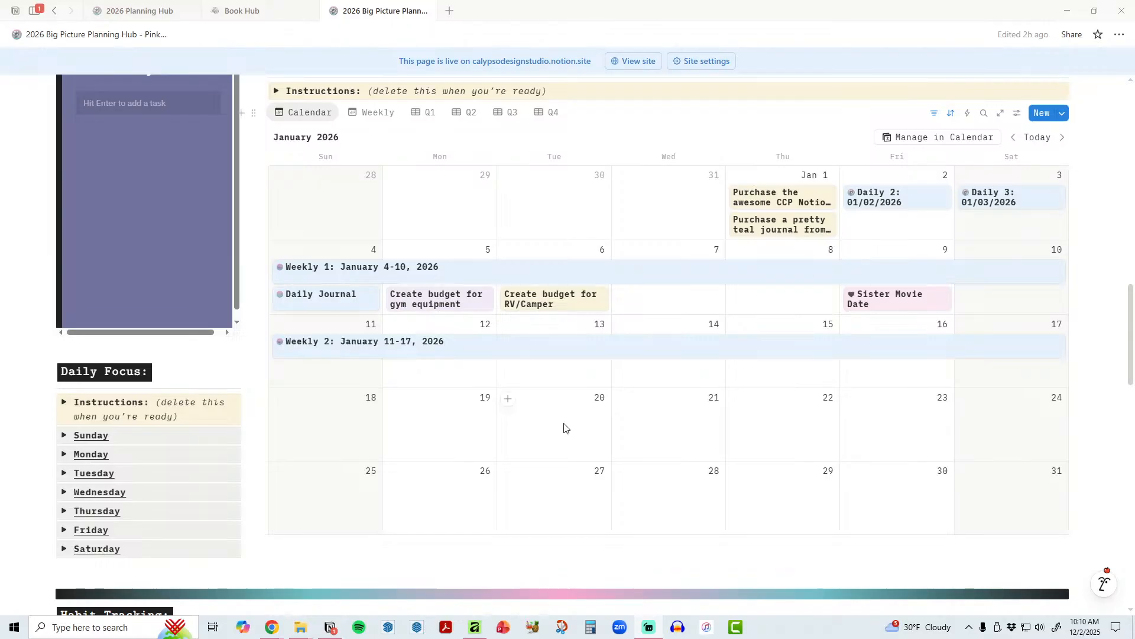
scroll(565, 427, "down", 2)
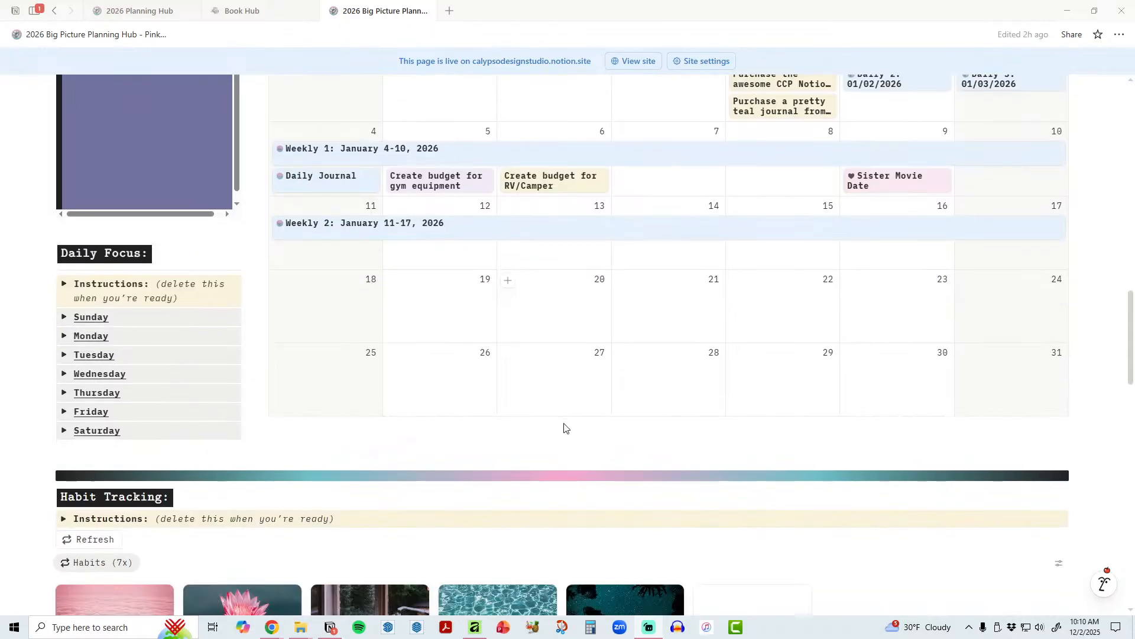
scroll(565, 427, "down", 4)
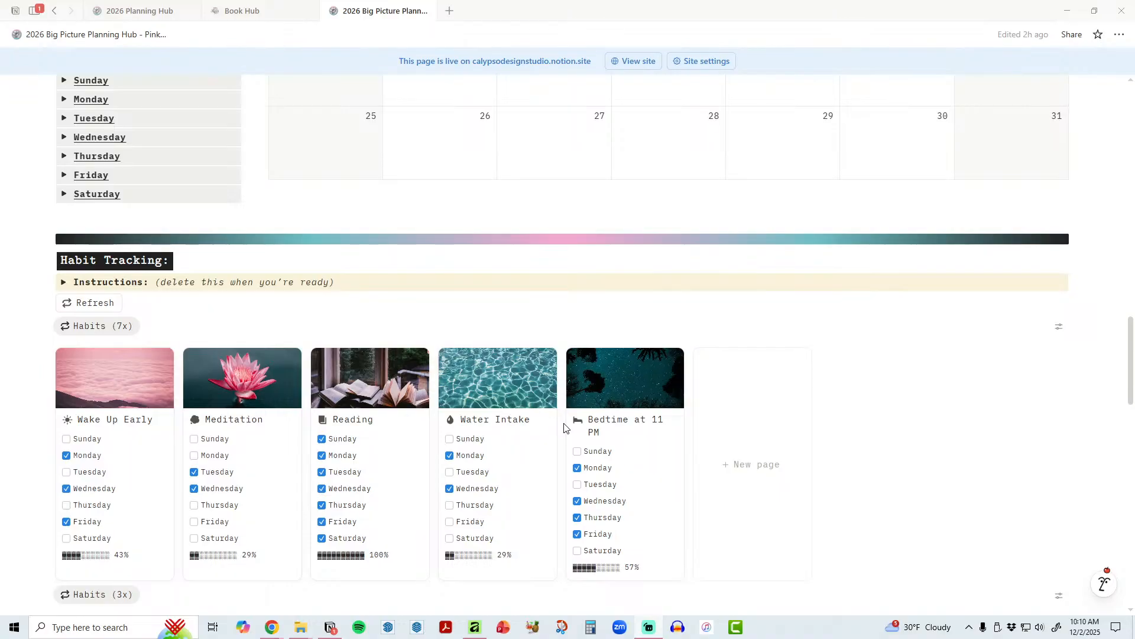
scroll(565, 426, "up", 4)
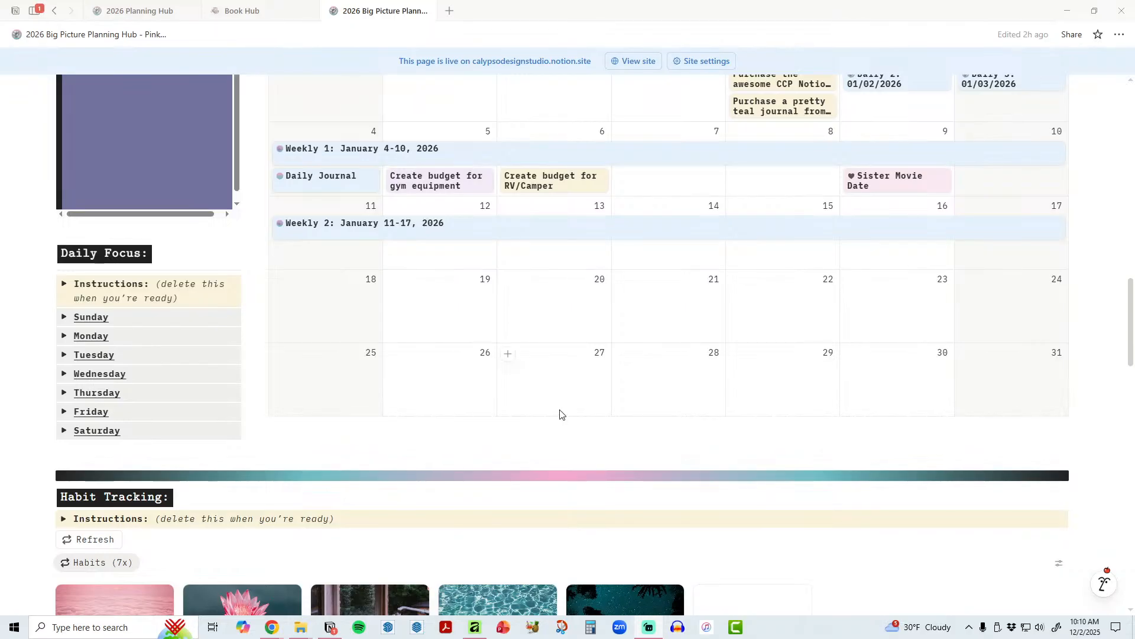
scroll(560, 414, "up", 10)
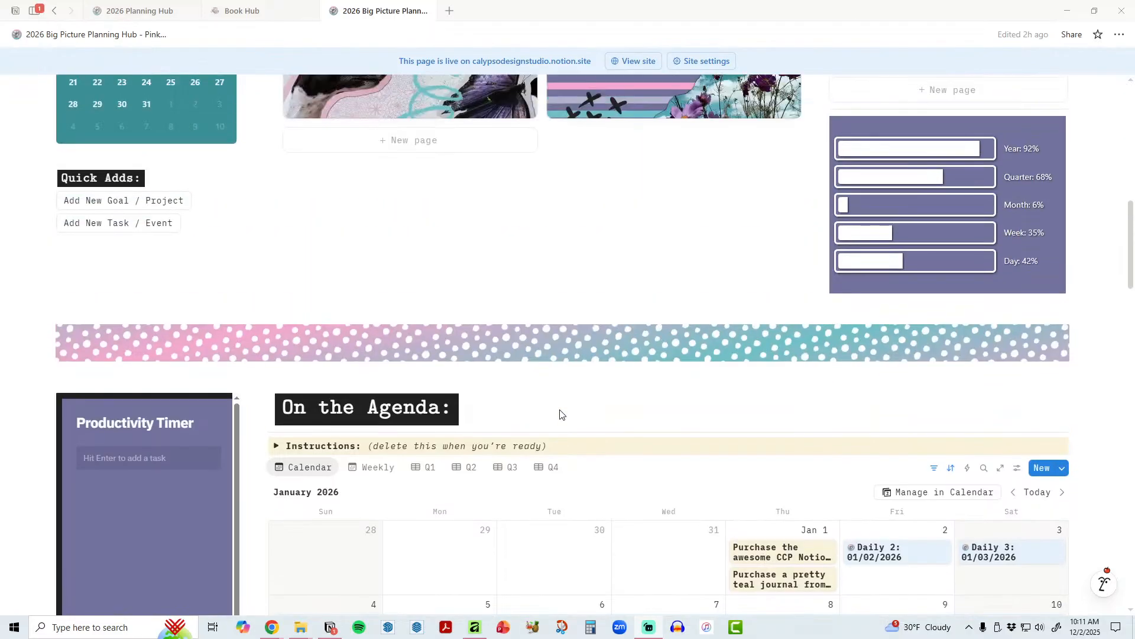
scroll(560, 414, "up", 7)
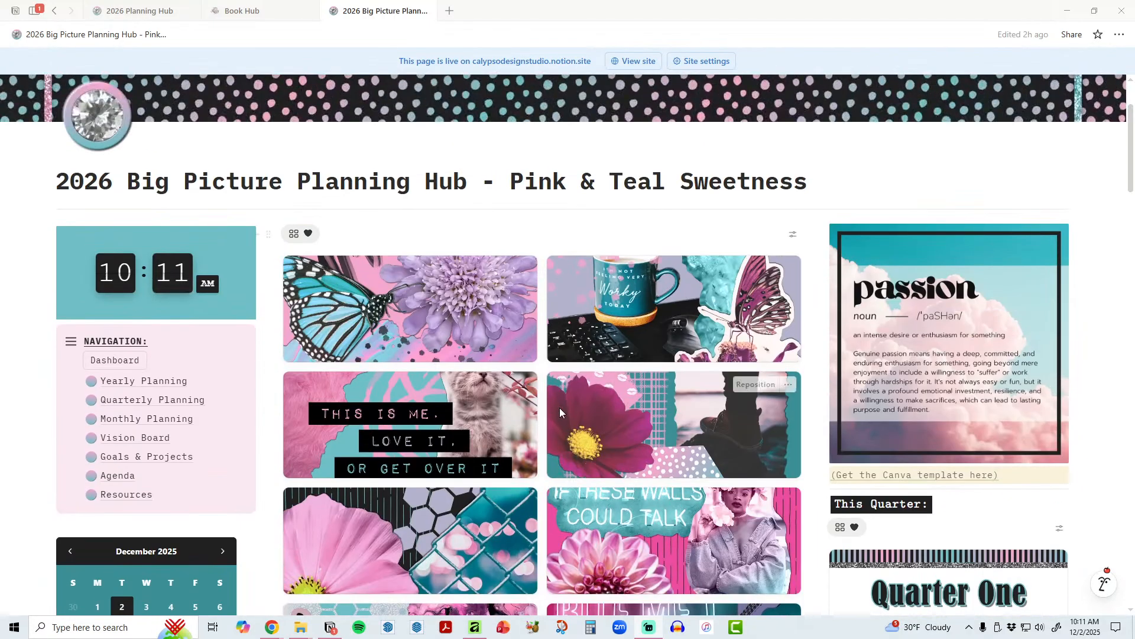
scroll(557, 399, "up", 2)
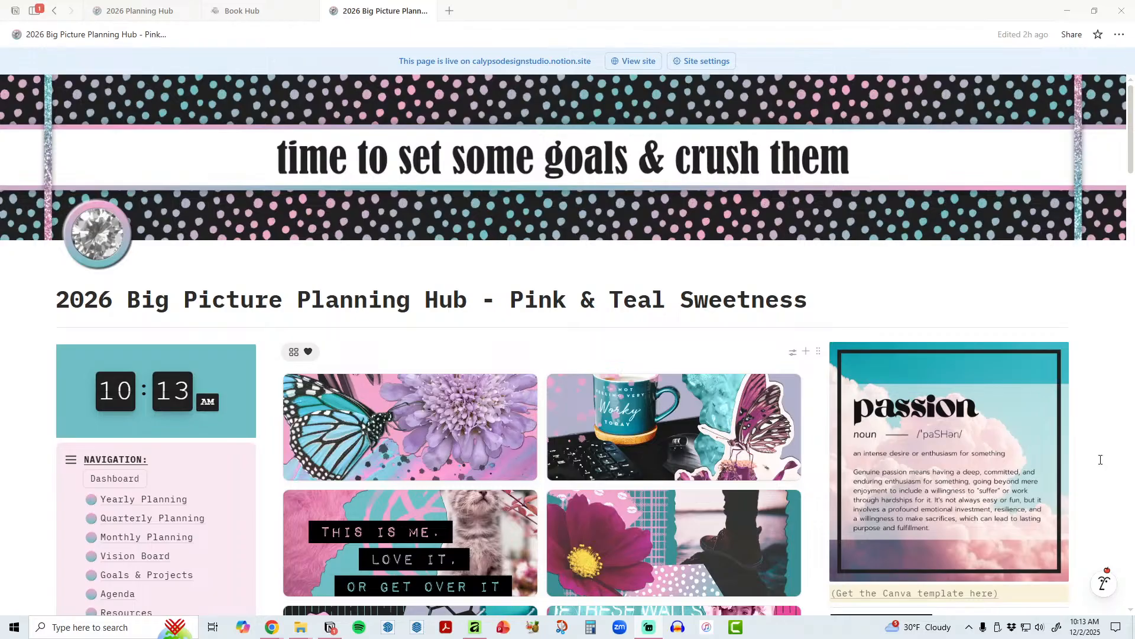
Step: Bring up the replace option for the "passion" quote image on the dashboard, and dismiss it without replacing the image
scroll(861, 264, "down", 2)
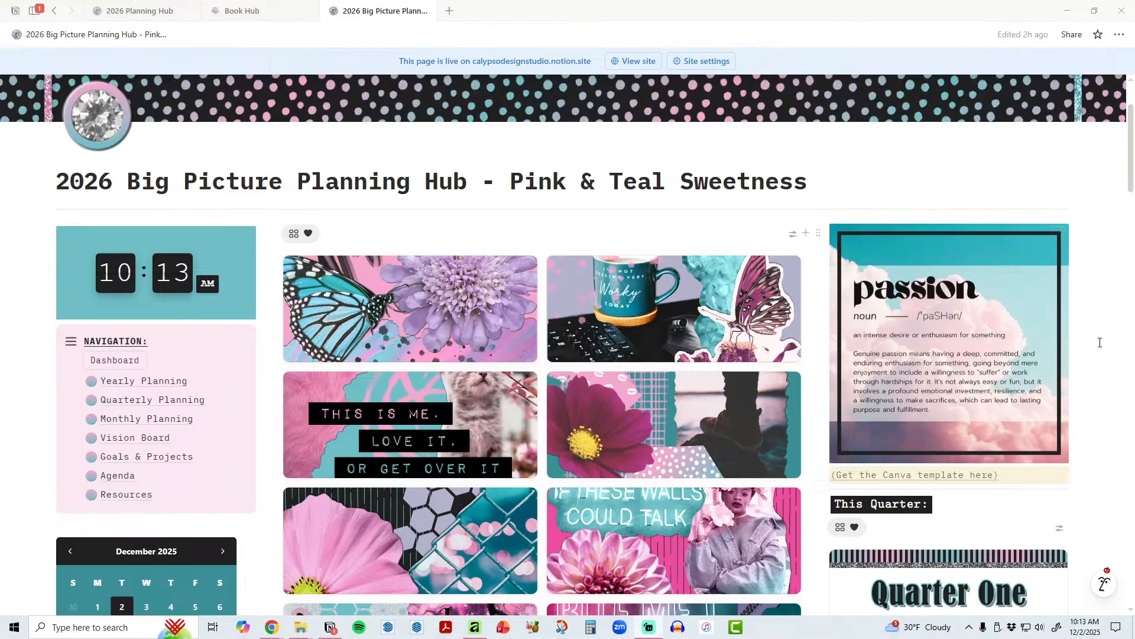
mouse_move(862, 478)
mouse_move(973, 474)
right_click(940, 299)
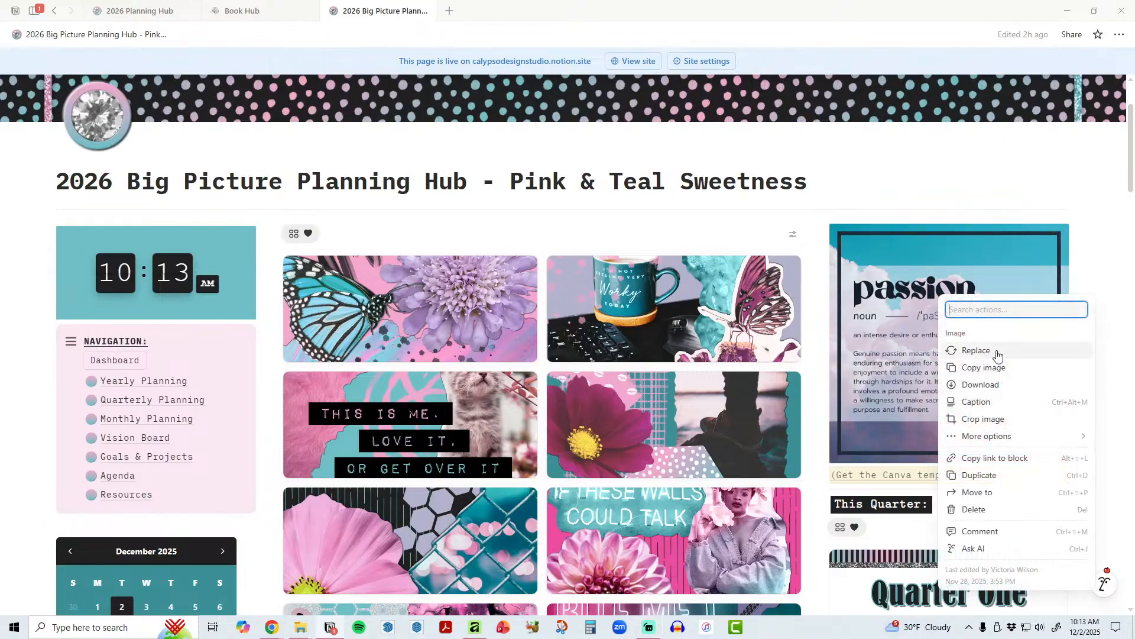
left_click(1091, 278)
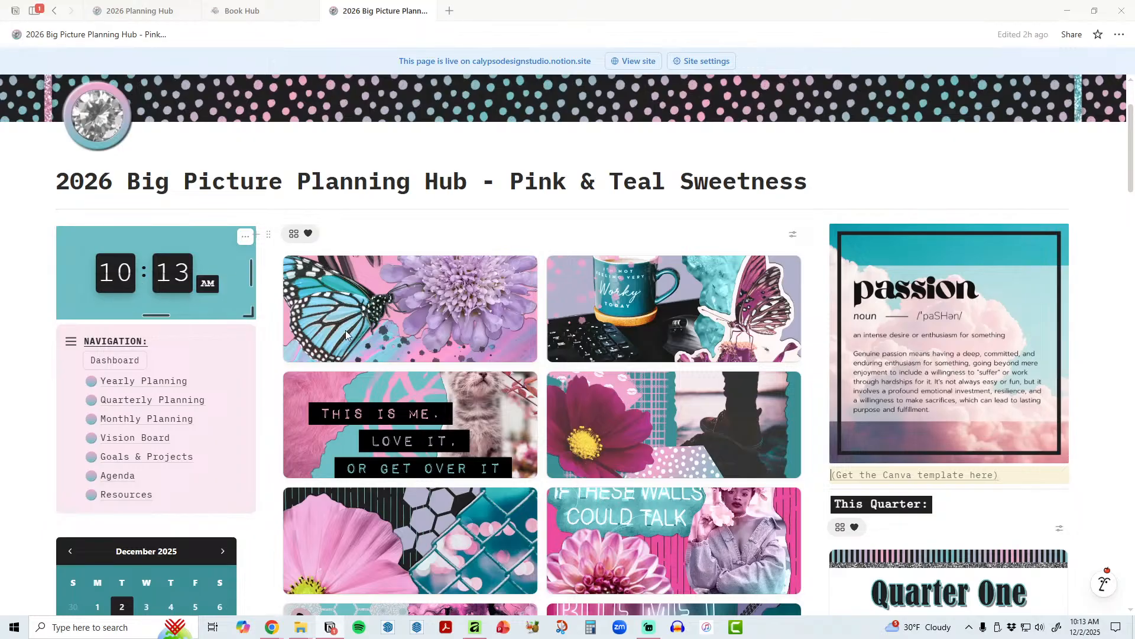
Step: Try the Small and Medium card sizes in the layout settings of the dashboard's image gallery
scroll(506, 363, "down", 2)
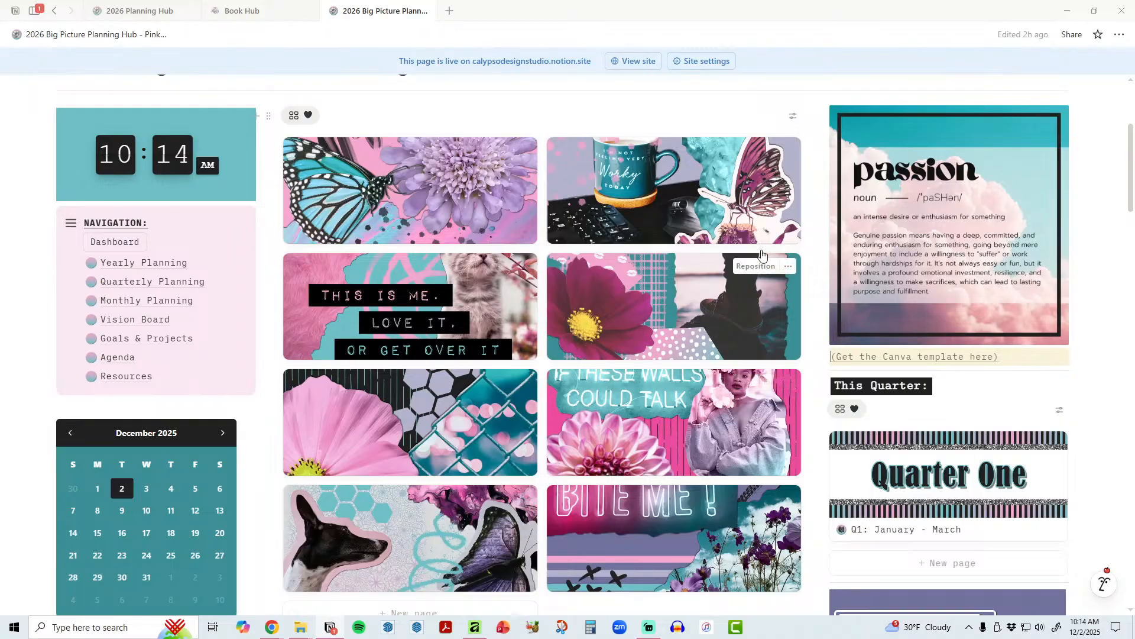
left_click(775, 116)
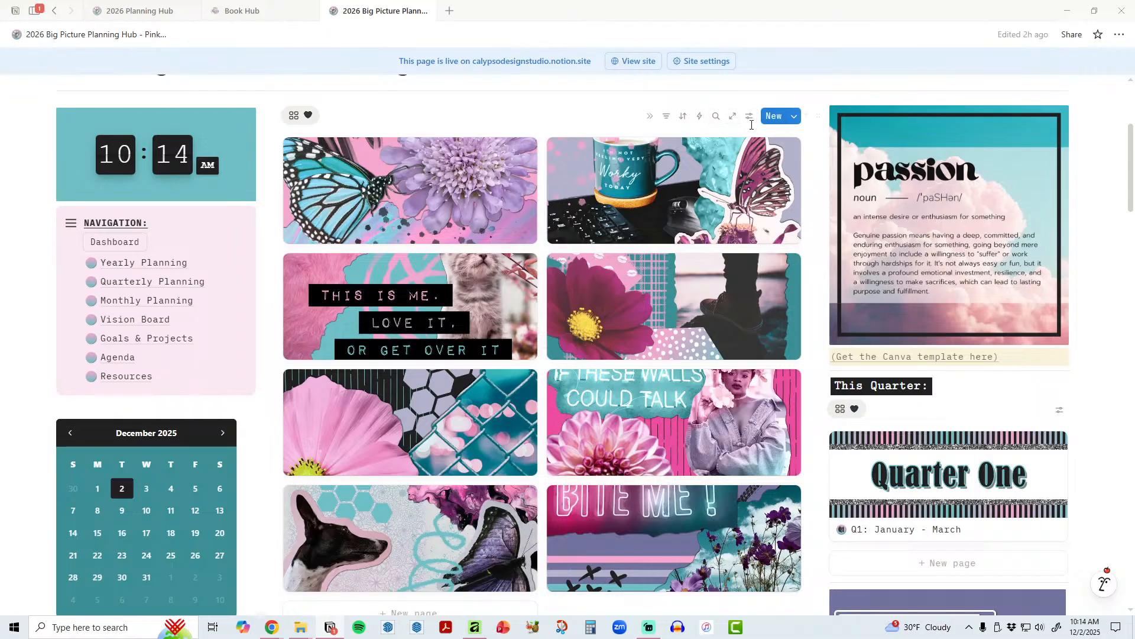
left_click(749, 116)
left_click(847, 184)
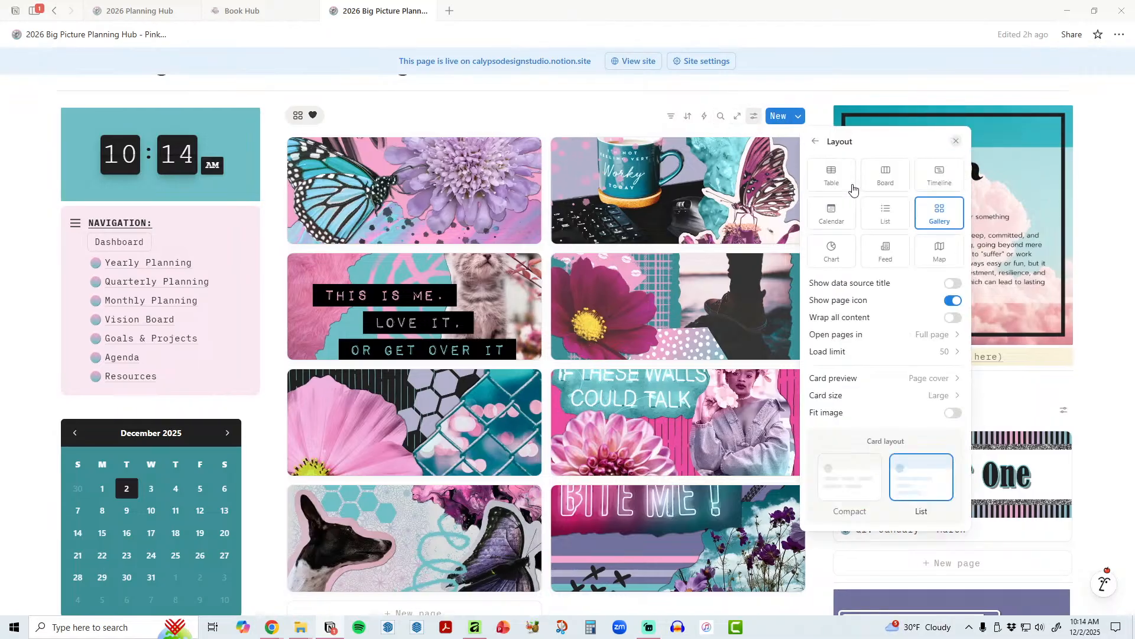
left_click(932, 396)
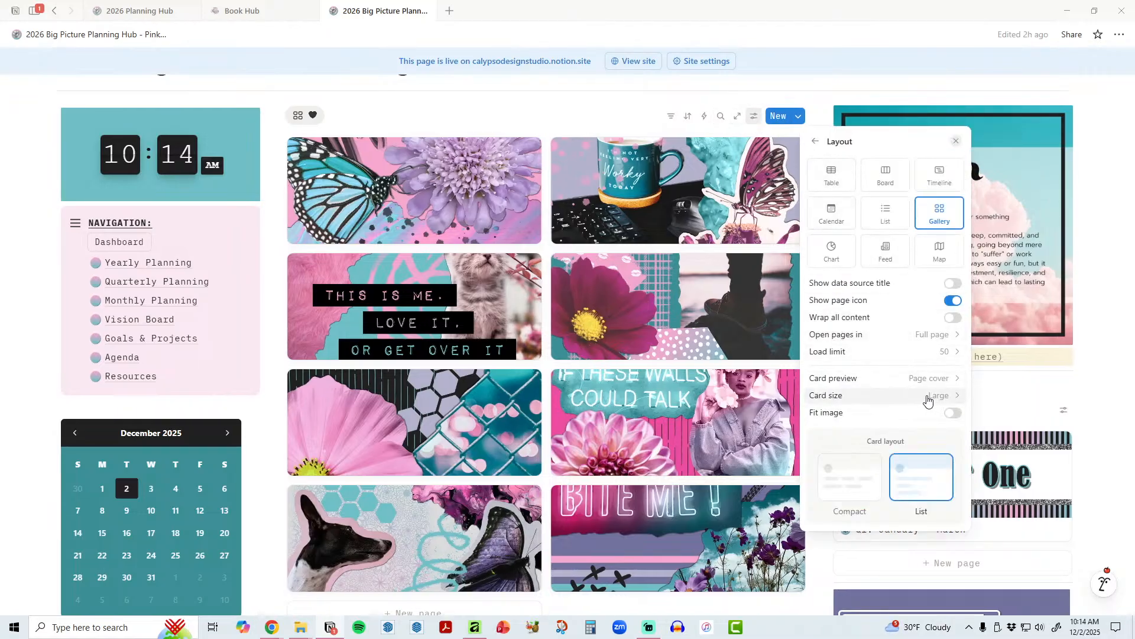
left_click(857, 416)
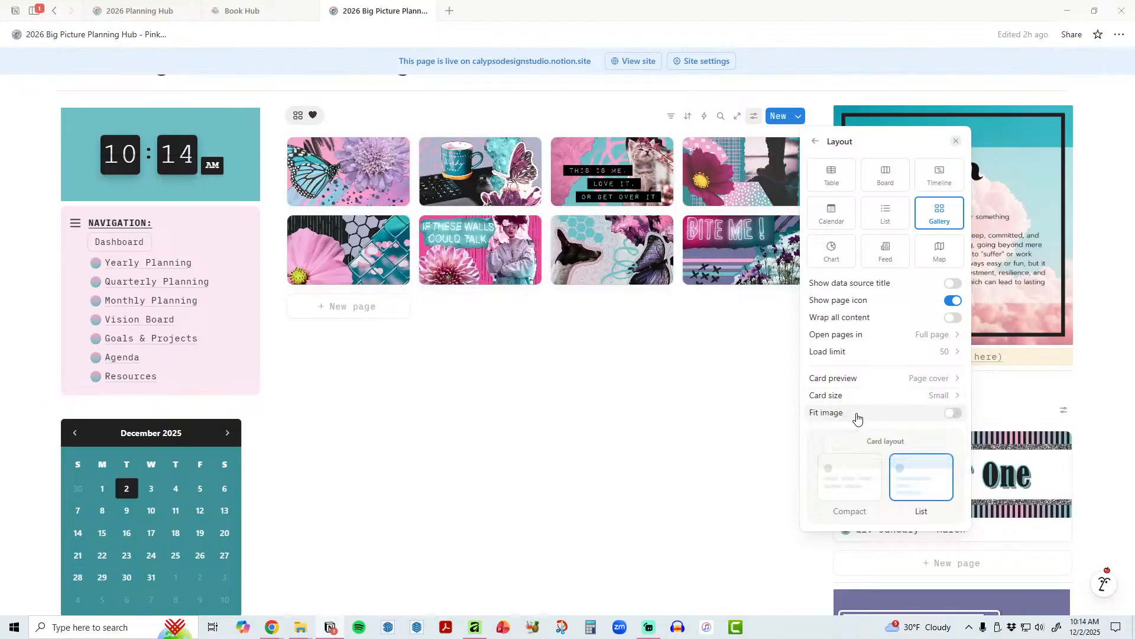
left_click(946, 400)
left_click(913, 437)
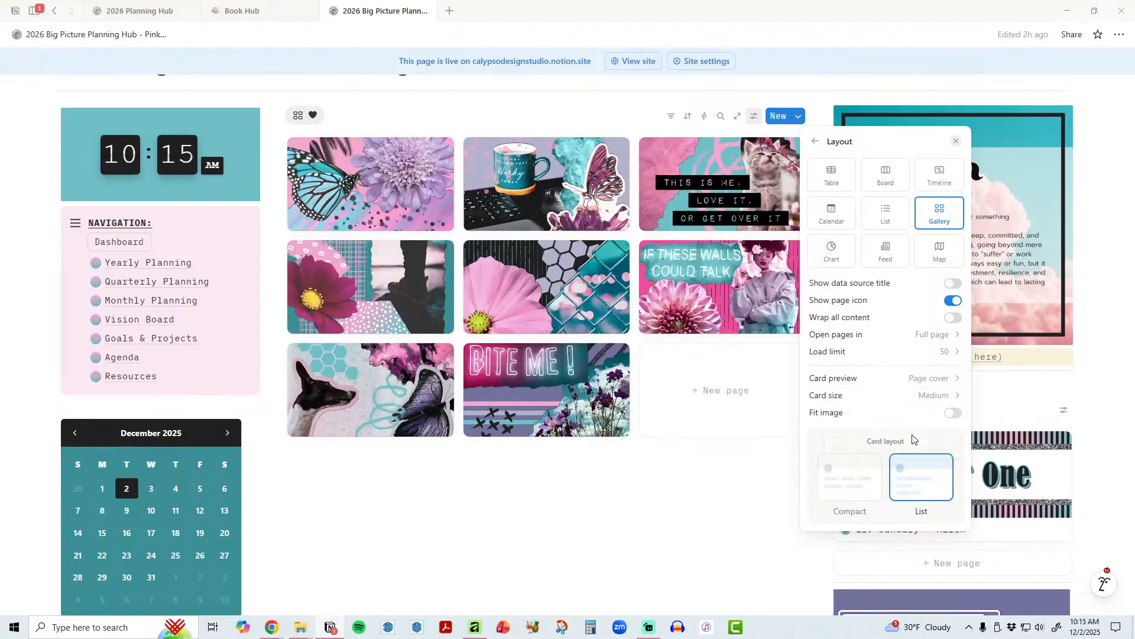
Step: Set the image gallery's card size to Large and close its layout settings
left_click(941, 396)
left_click(913, 450)
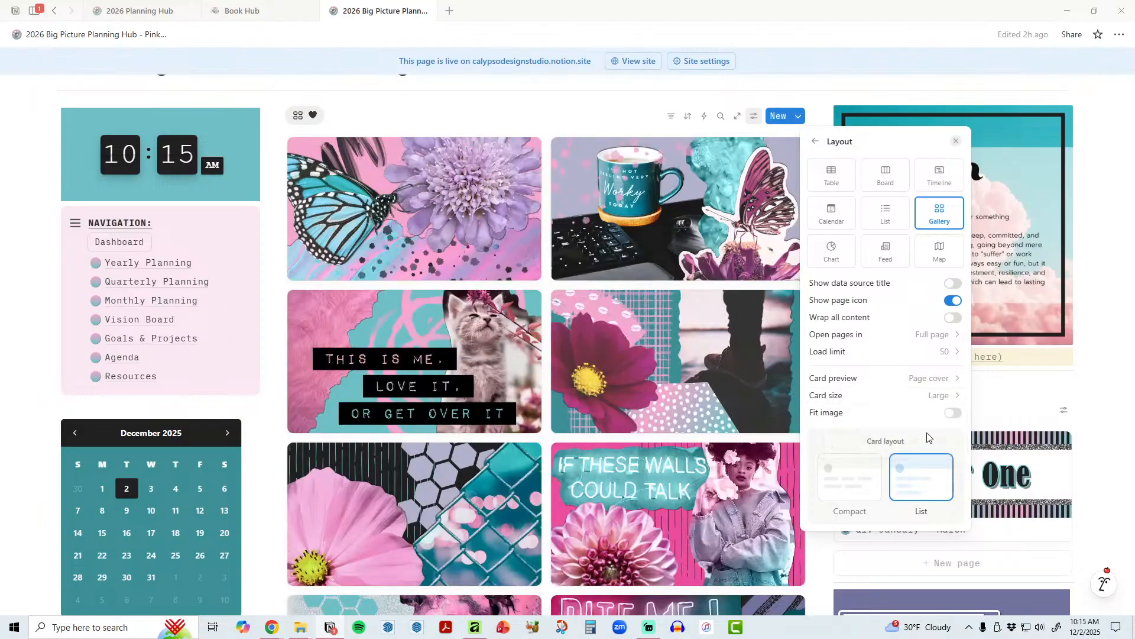
left_click(1091, 395)
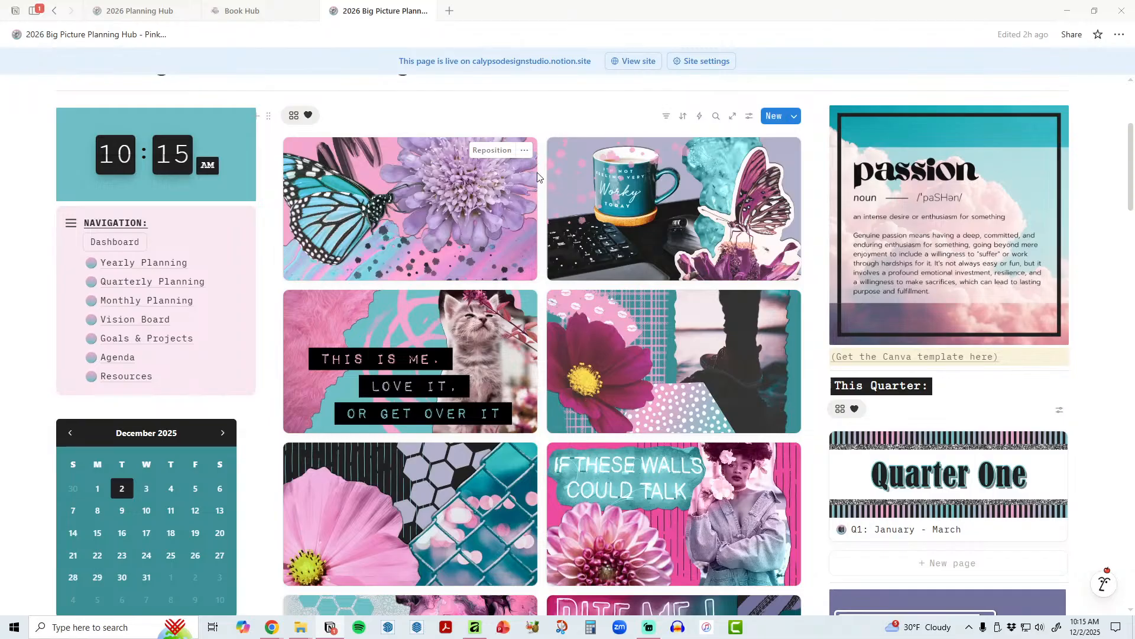
Step: Show the Name property on the image gallery's cards, and hide it again
left_click(750, 116)
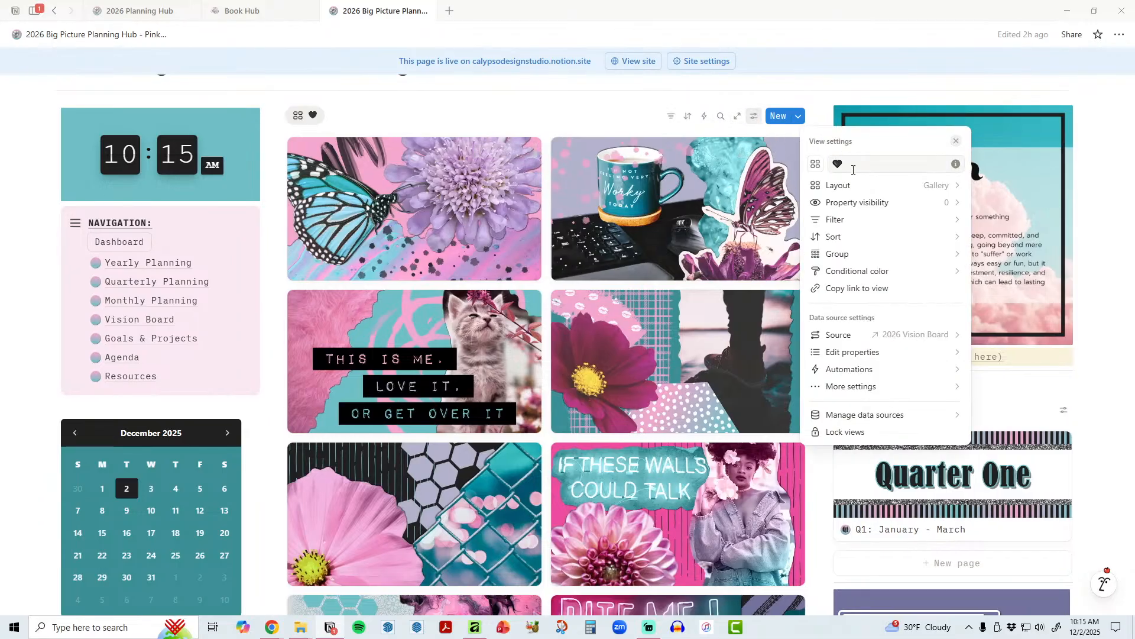
left_click(882, 203)
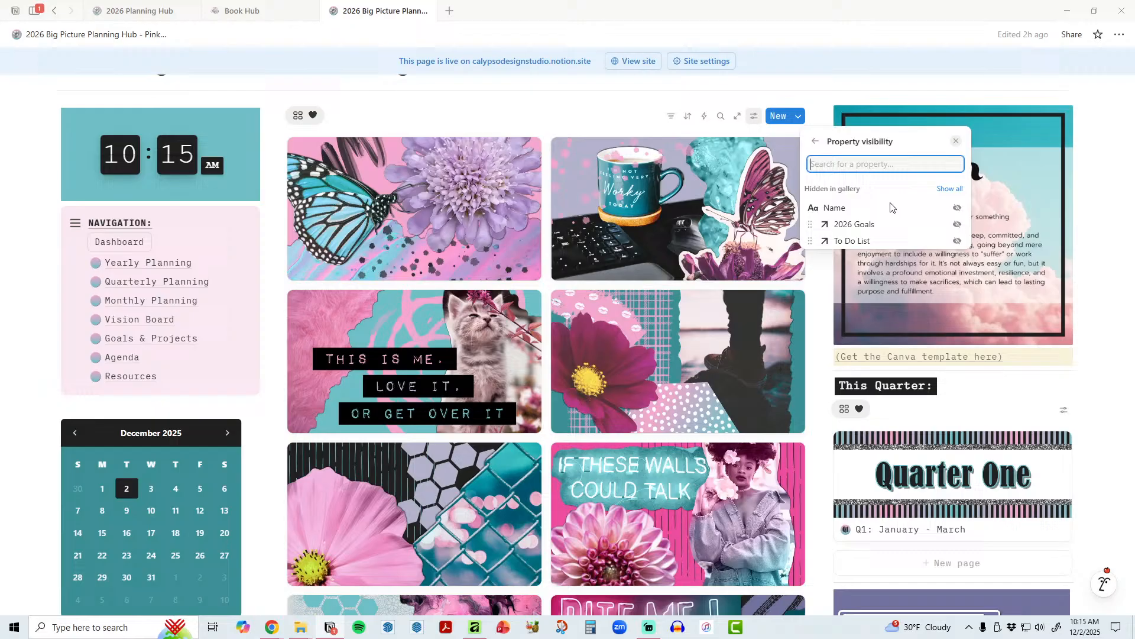
left_click(957, 209)
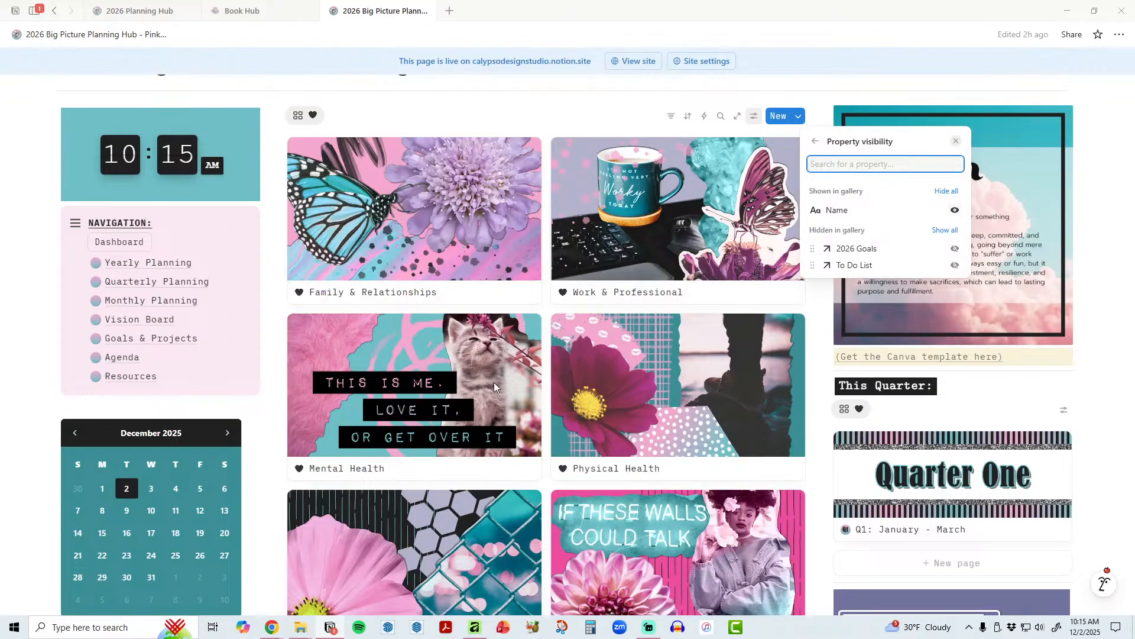
left_click(954, 211)
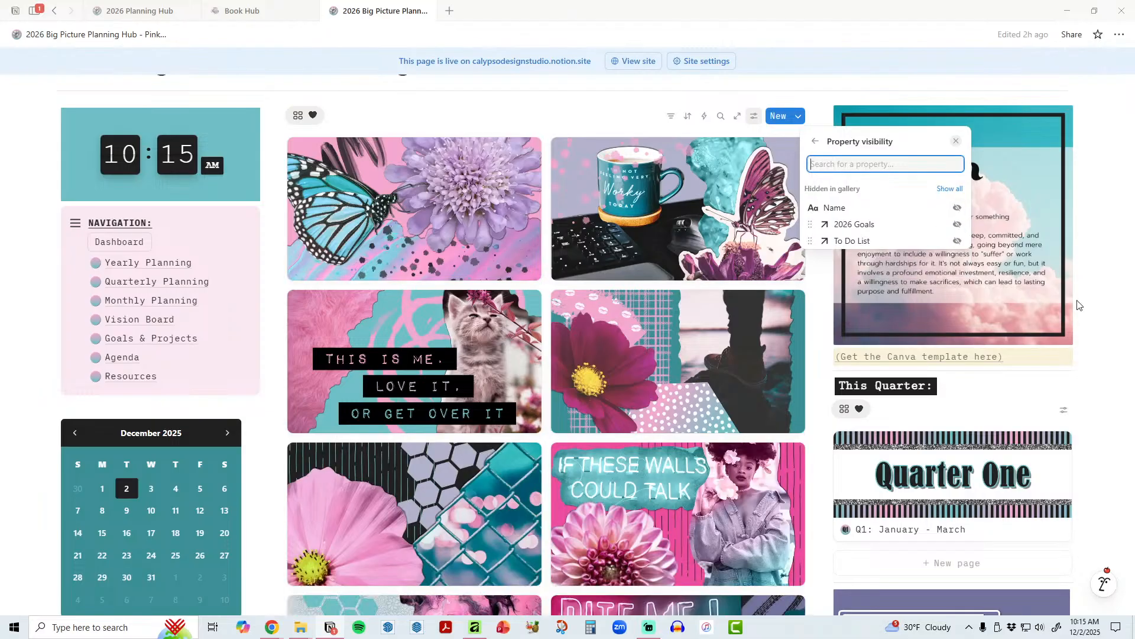
left_click(1093, 322)
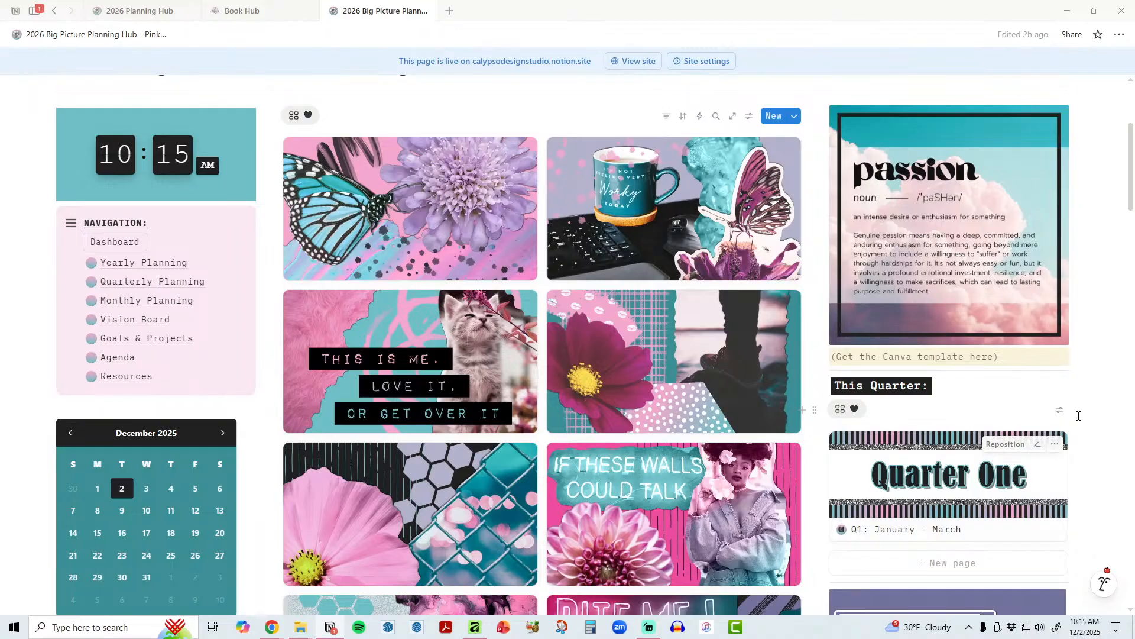
Step: Change the Quarter filter of the This Quarter gallery to Q2 only
left_click(1059, 410)
left_click(1077, 439)
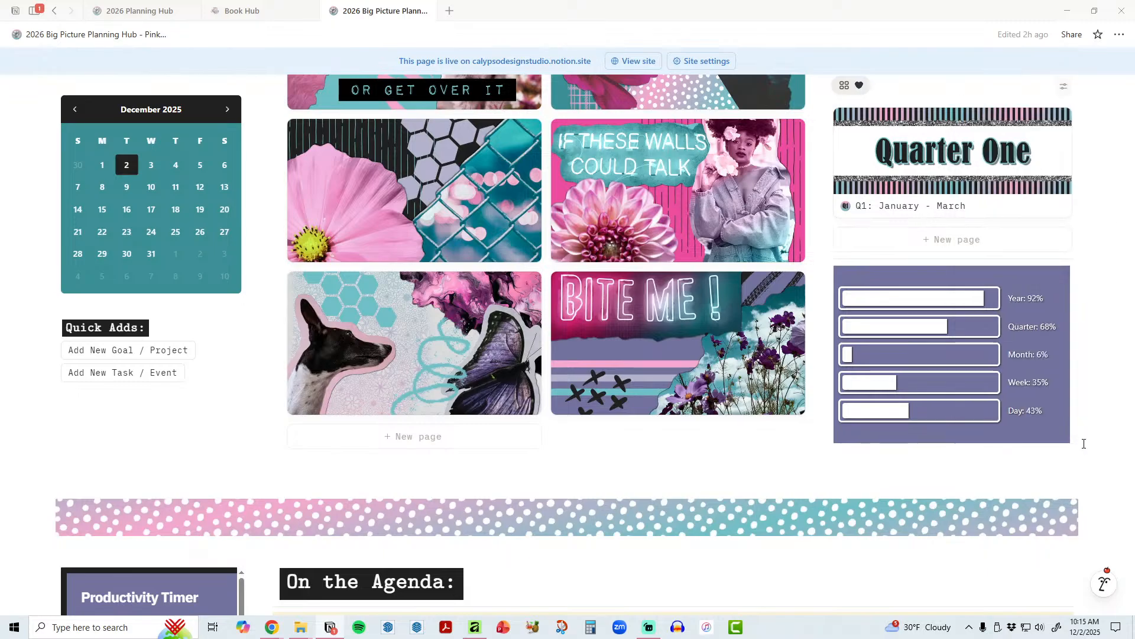
scroll(1068, 399, "up", 2)
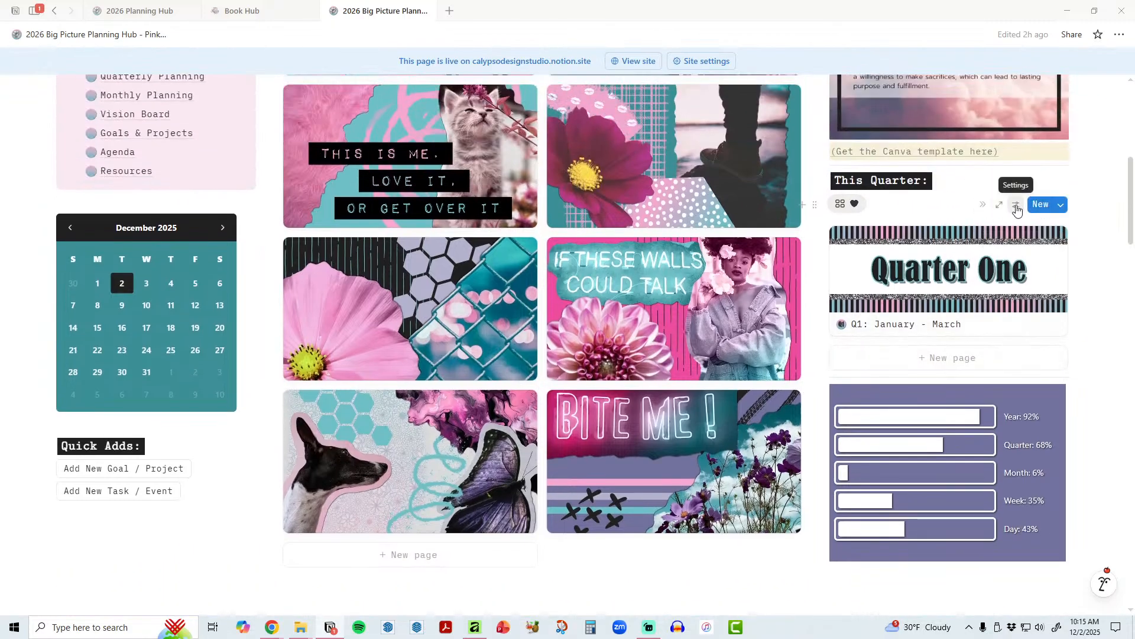
left_click(1014, 206)
left_click(1035, 308)
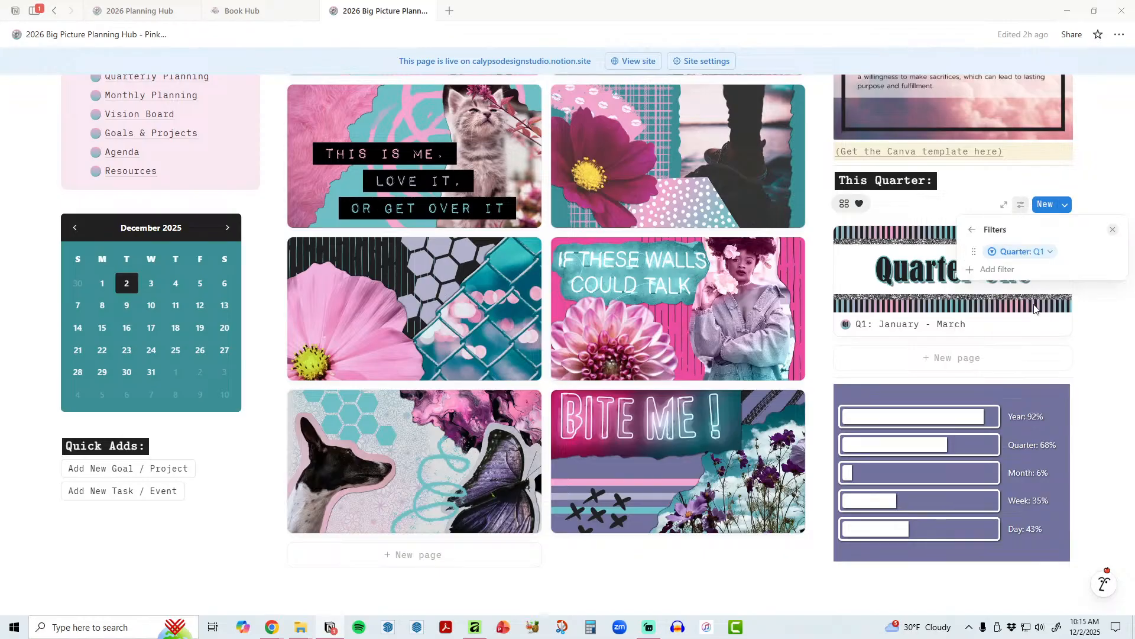
left_click(1040, 254)
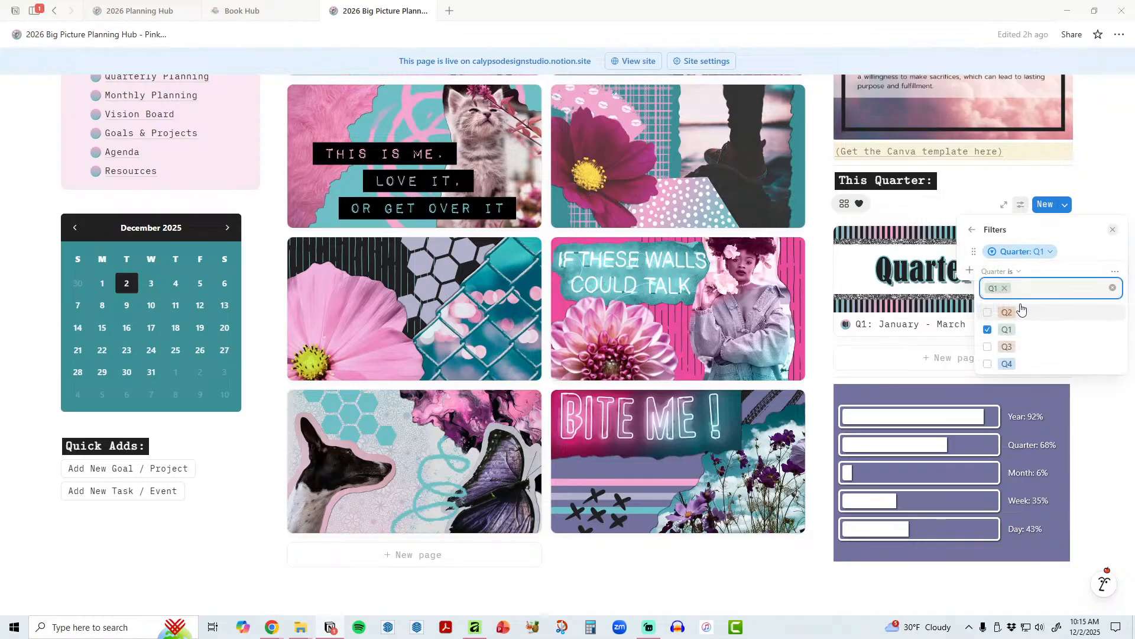
left_click(989, 315)
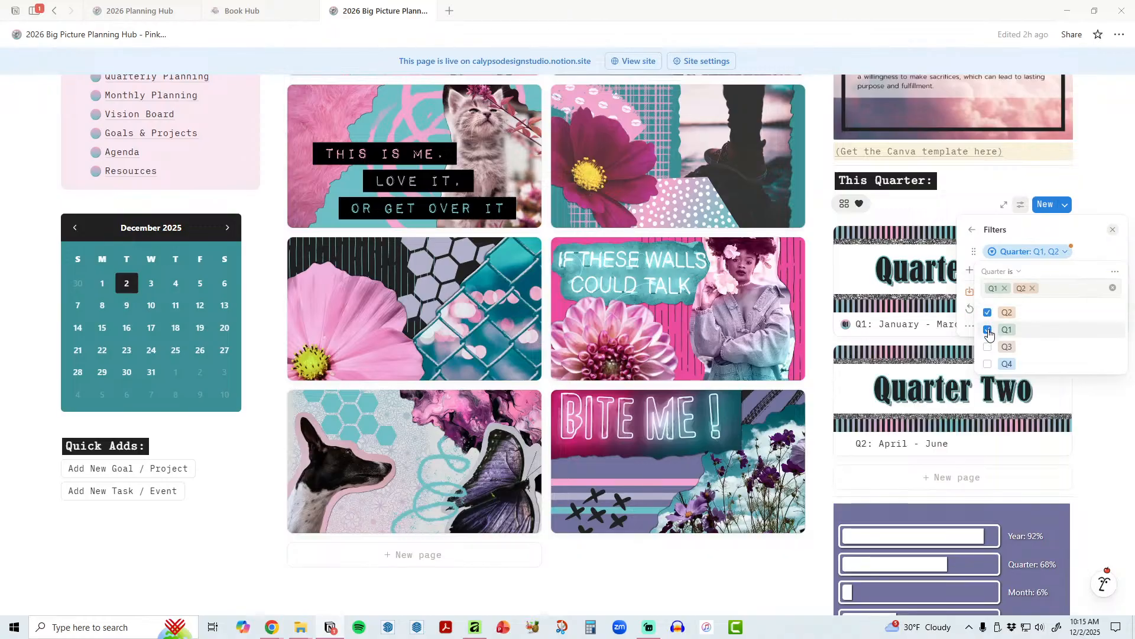
left_click(987, 330)
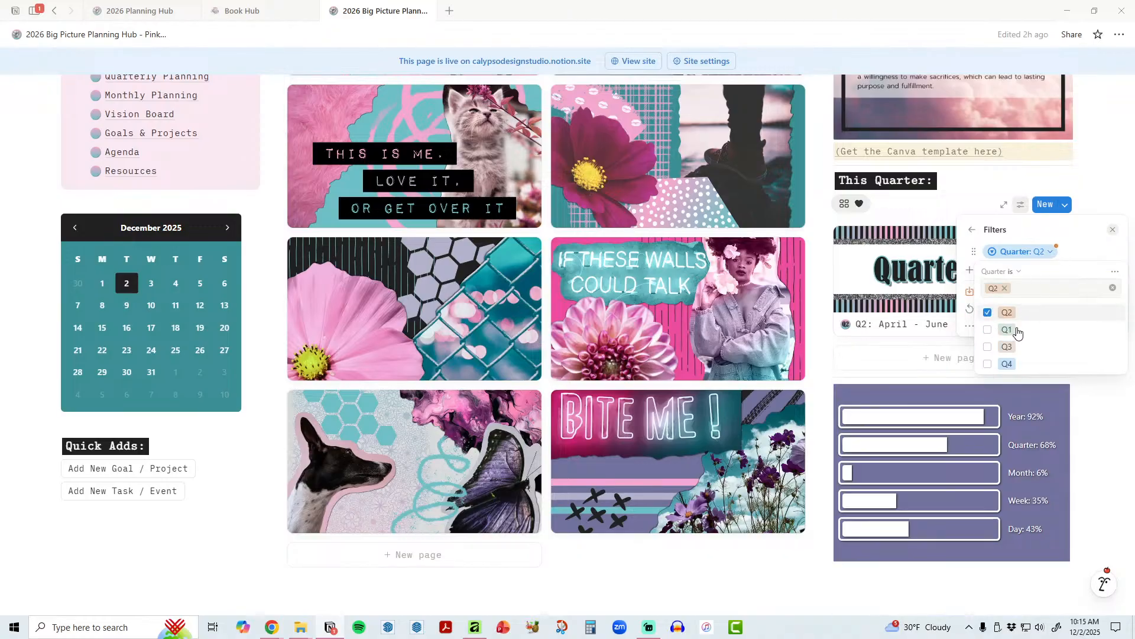
Step: Switch the This Quarter gallery's filter to Q3, restore it to Q1, and close the filter settings
left_click(987, 346)
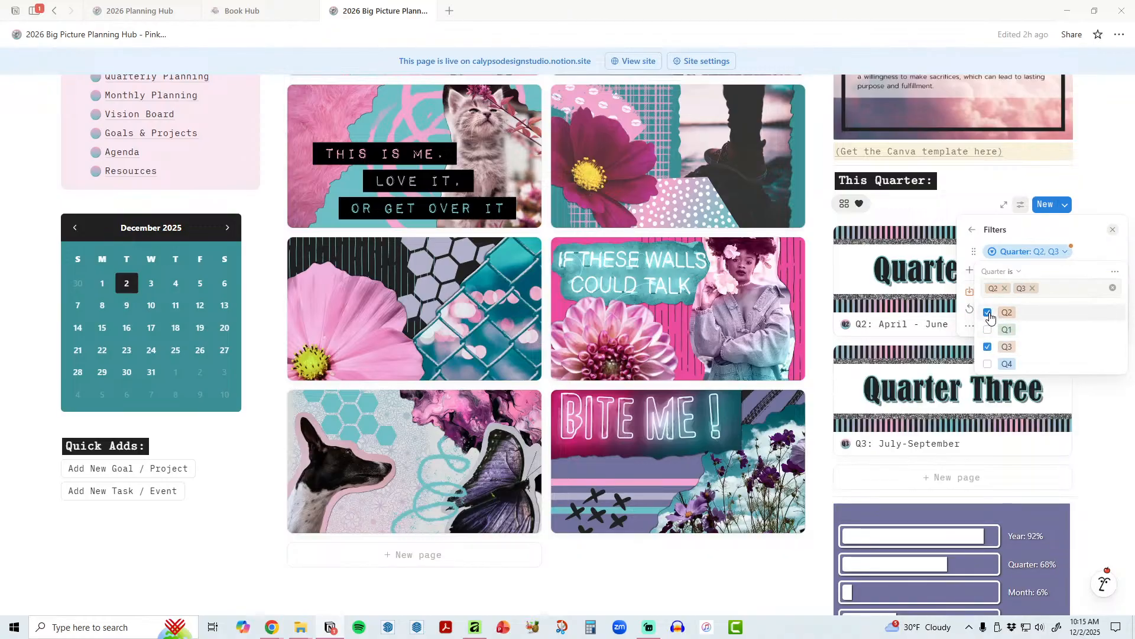
left_click(989, 314)
left_click(988, 347)
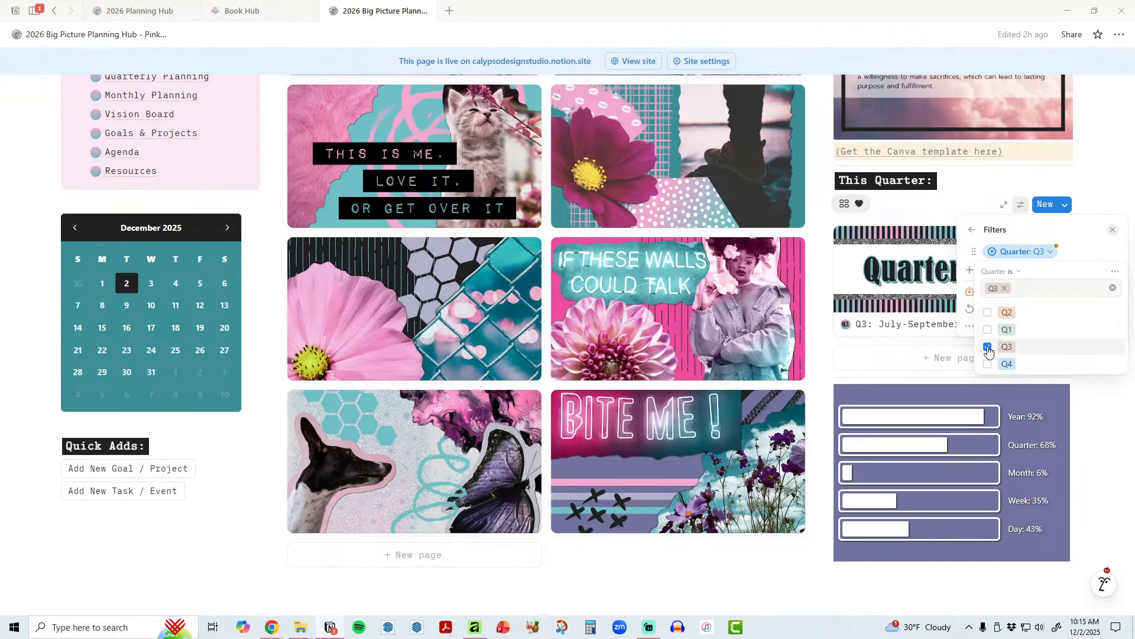
left_click(988, 330)
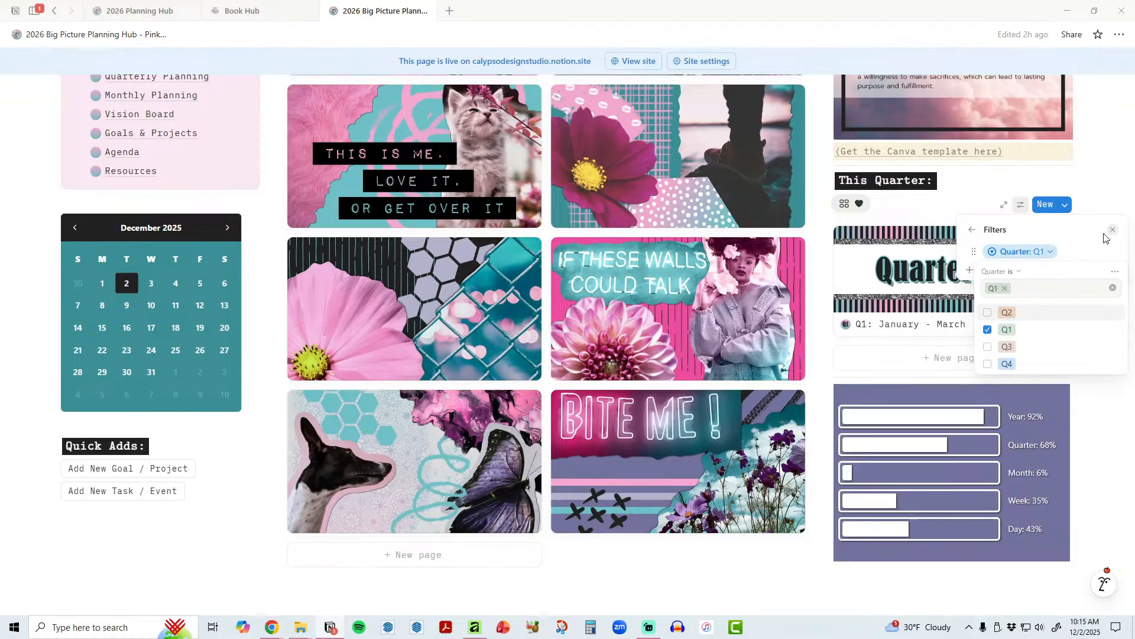
left_click(1112, 231)
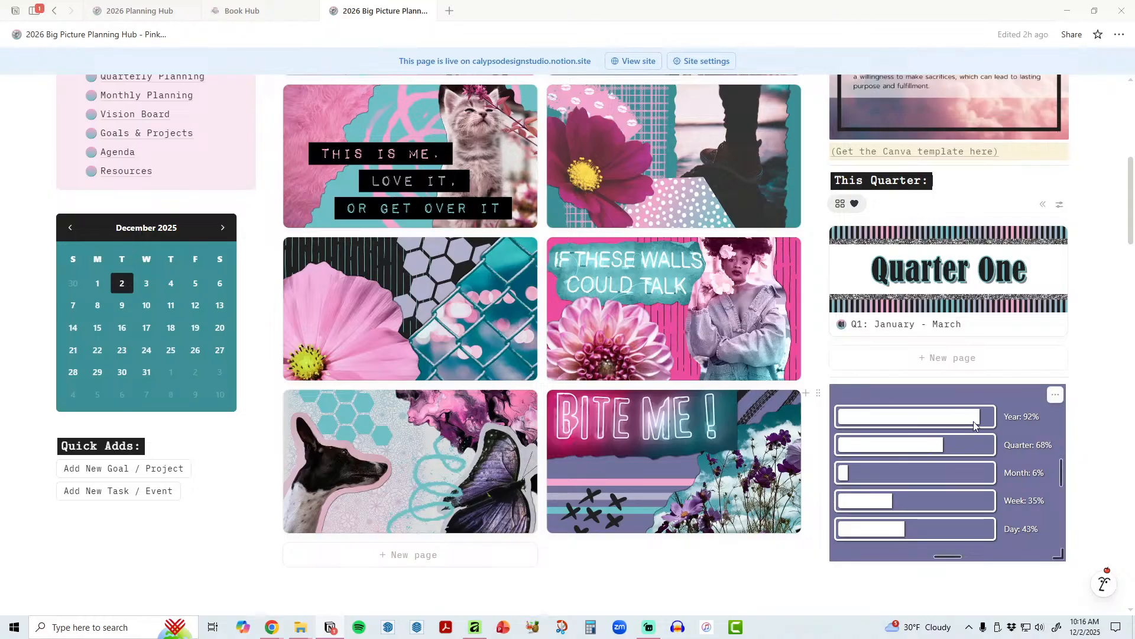
Step: Resize the Productivity Timer embed beside the agenda calendar so it fits without scroll bars
scroll(1079, 480, "down", 4)
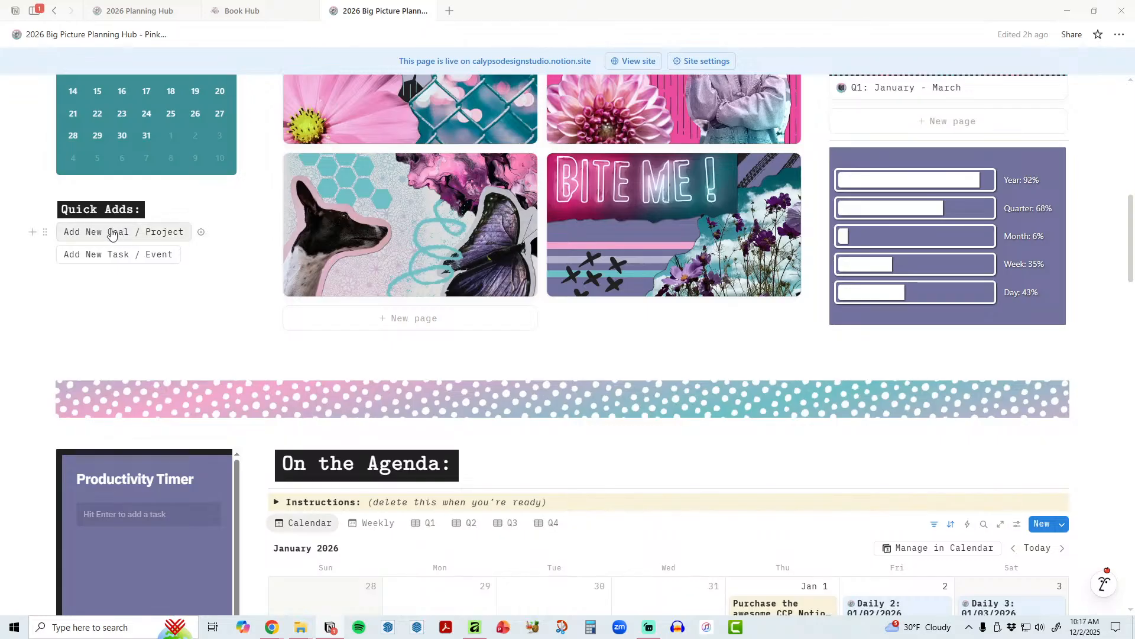
scroll(643, 300, "down", 2)
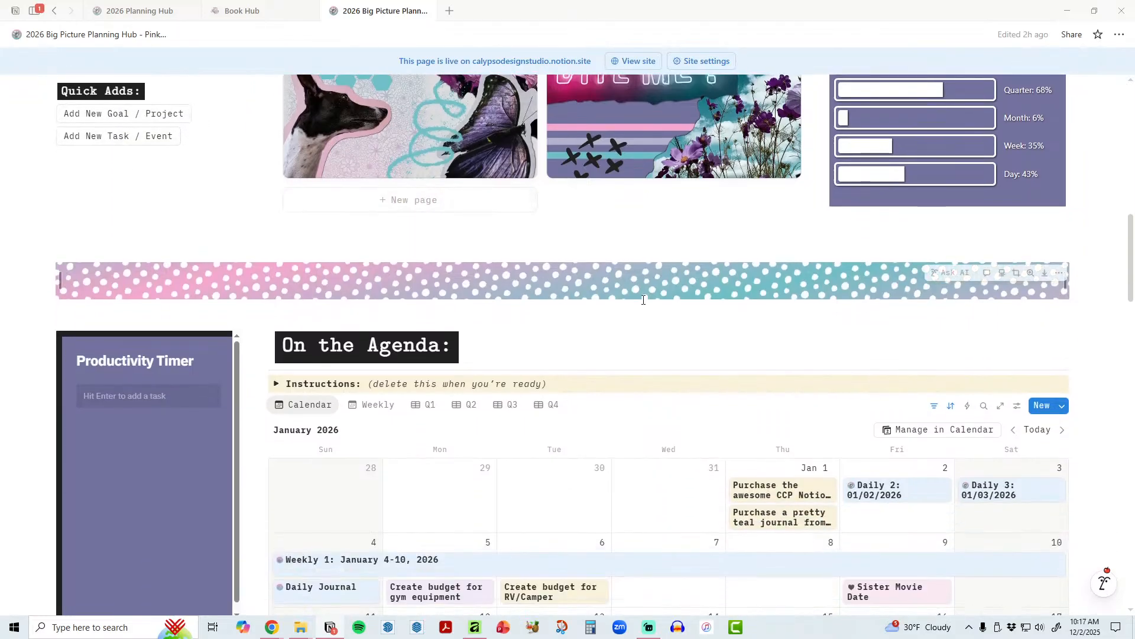
scroll(643, 300, "down", 4)
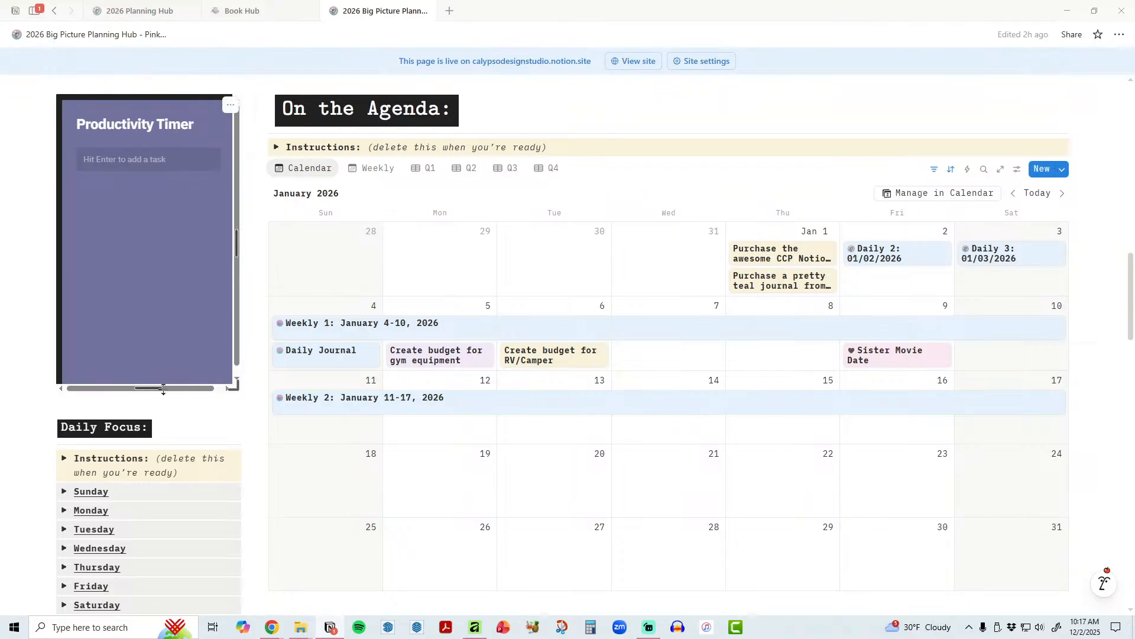
left_click_drag(235, 387, 233, 385)
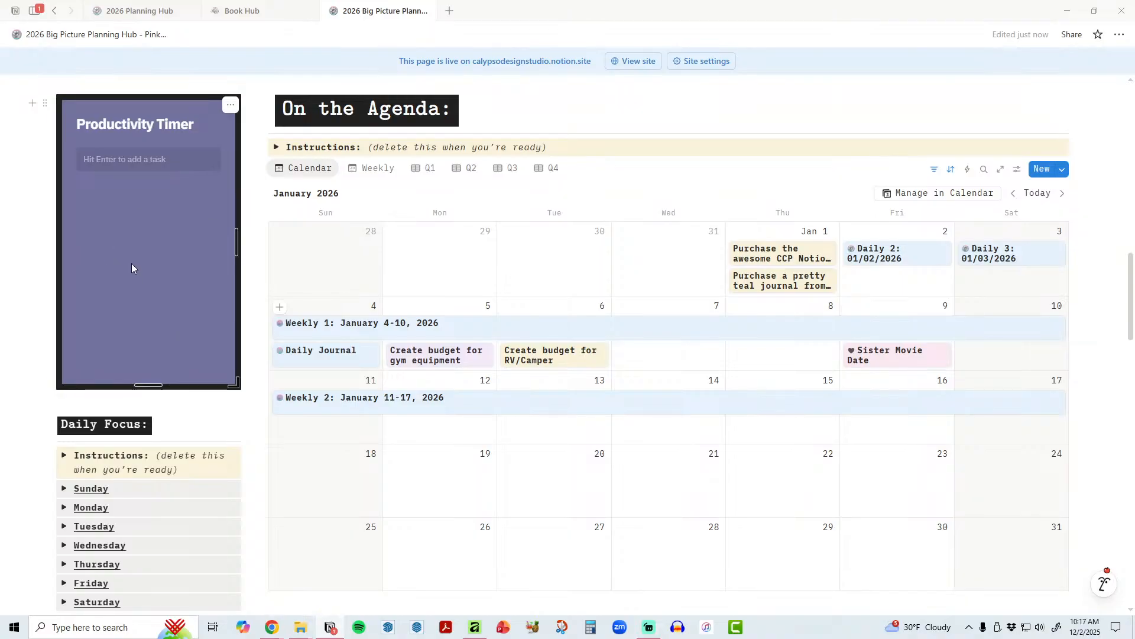
Step: Expand the Daily Focus instructions to read about the block's syncing, and collapse them again
scroll(138, 254, "down", 2)
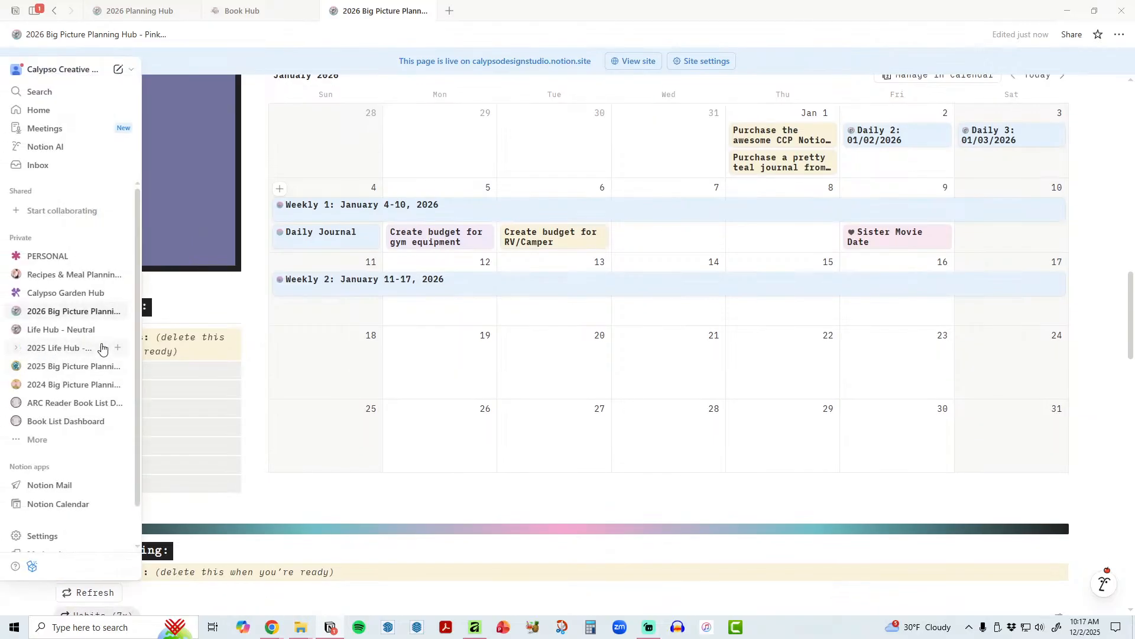
left_click(66, 339)
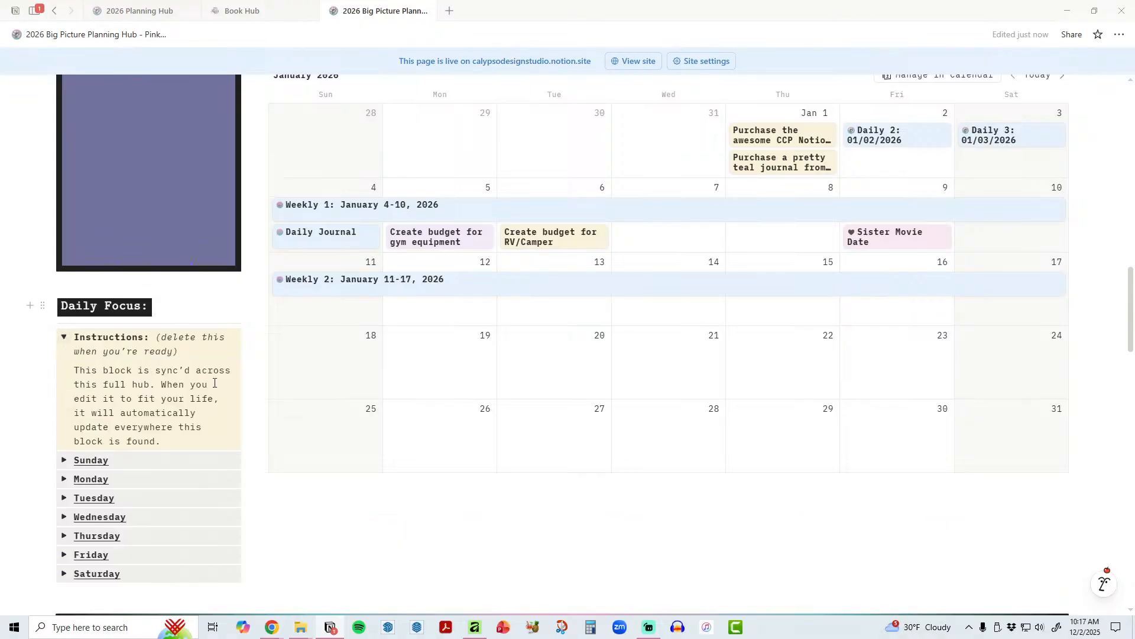
left_click(66, 342)
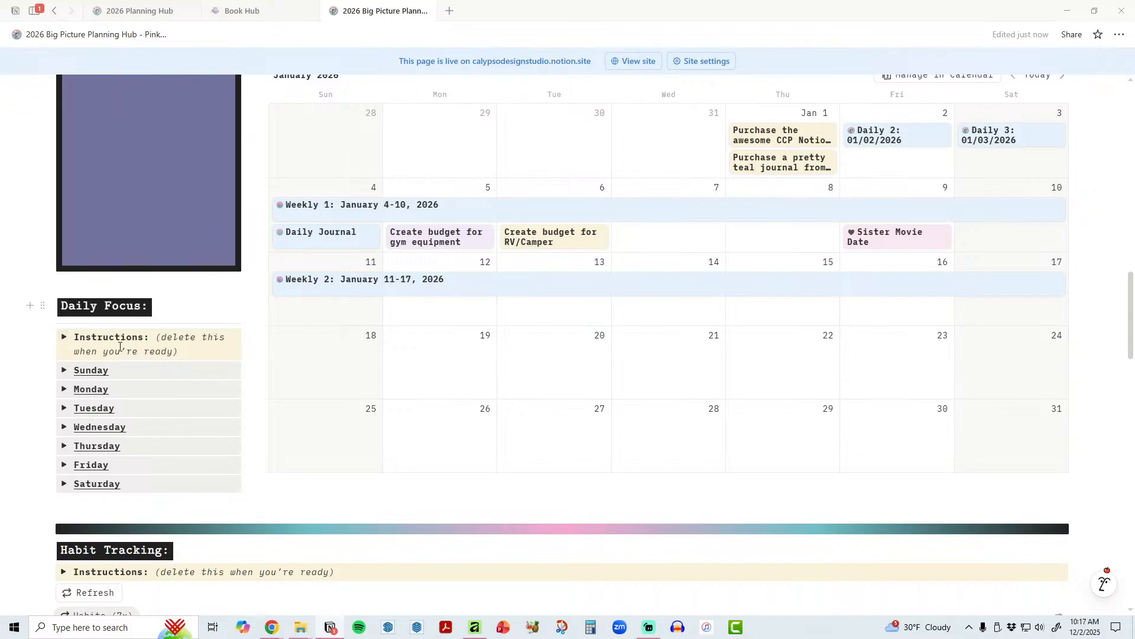
Step: Select the Daily Focus synced block to check its extent, and expand its Sunday entry
left_click(43, 305)
key("Escape")
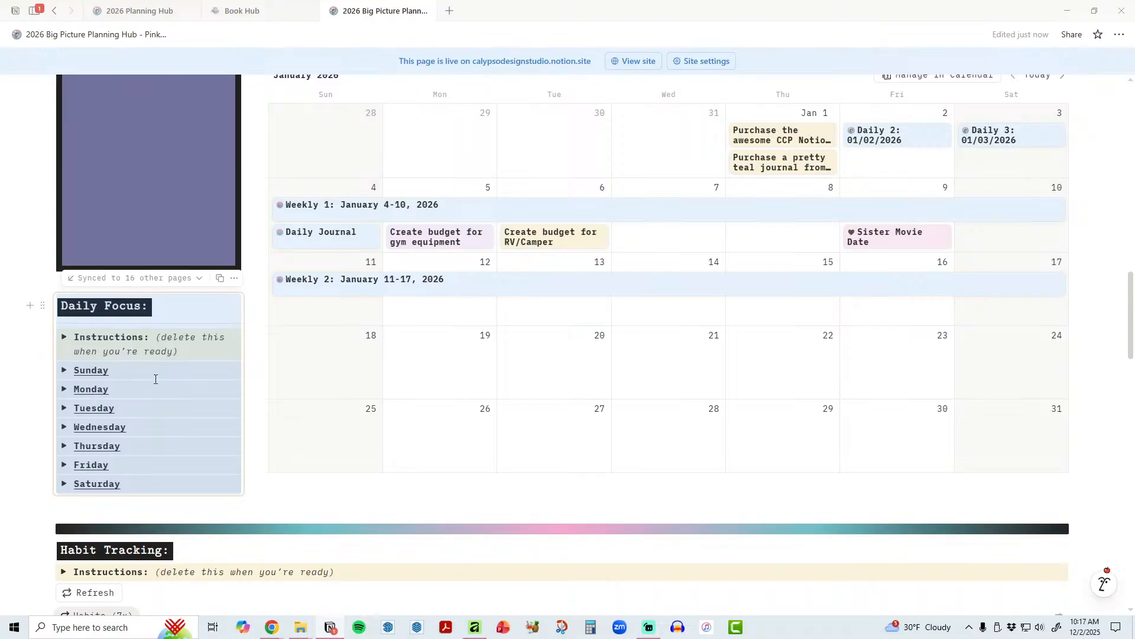
left_click(64, 370)
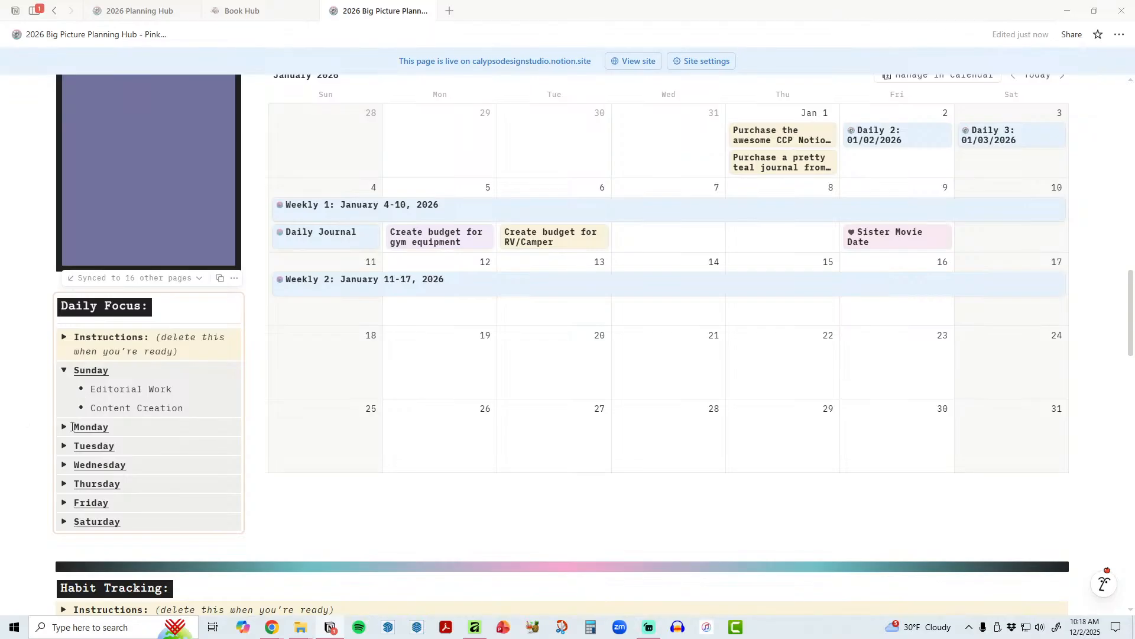
Step: Expand the Monday through Saturday entries of the Daily Focus block to read each day's tasks
left_click(64, 426)
left_click(64, 483)
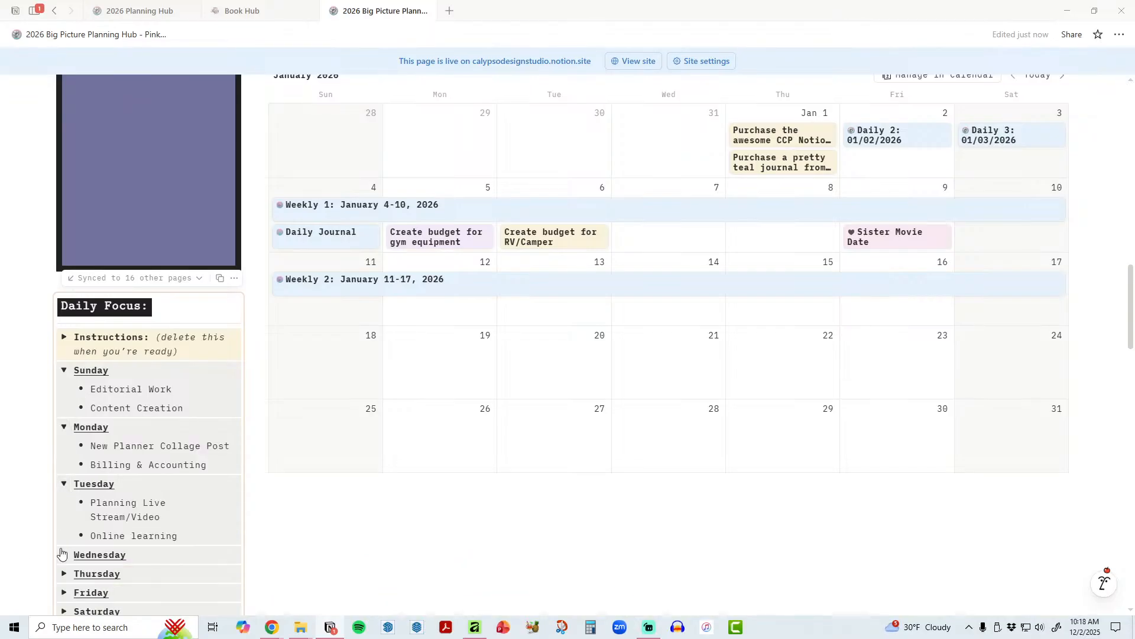
left_click(64, 554)
scroll(62, 553, "down", 4)
left_click(64, 375)
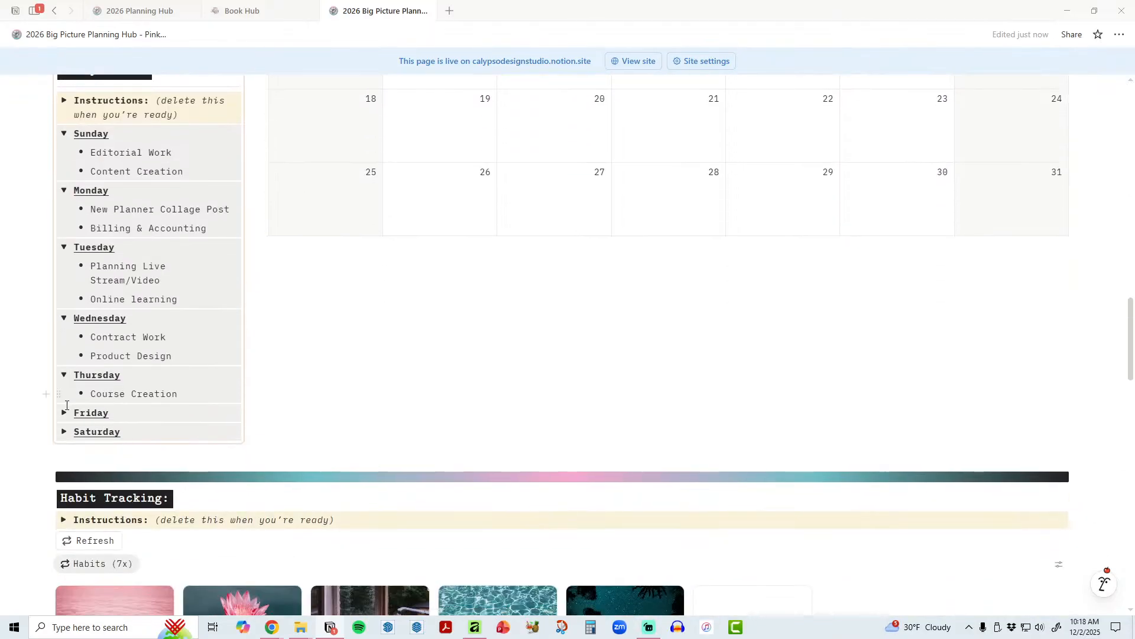
left_click(63, 413)
left_click(64, 469)
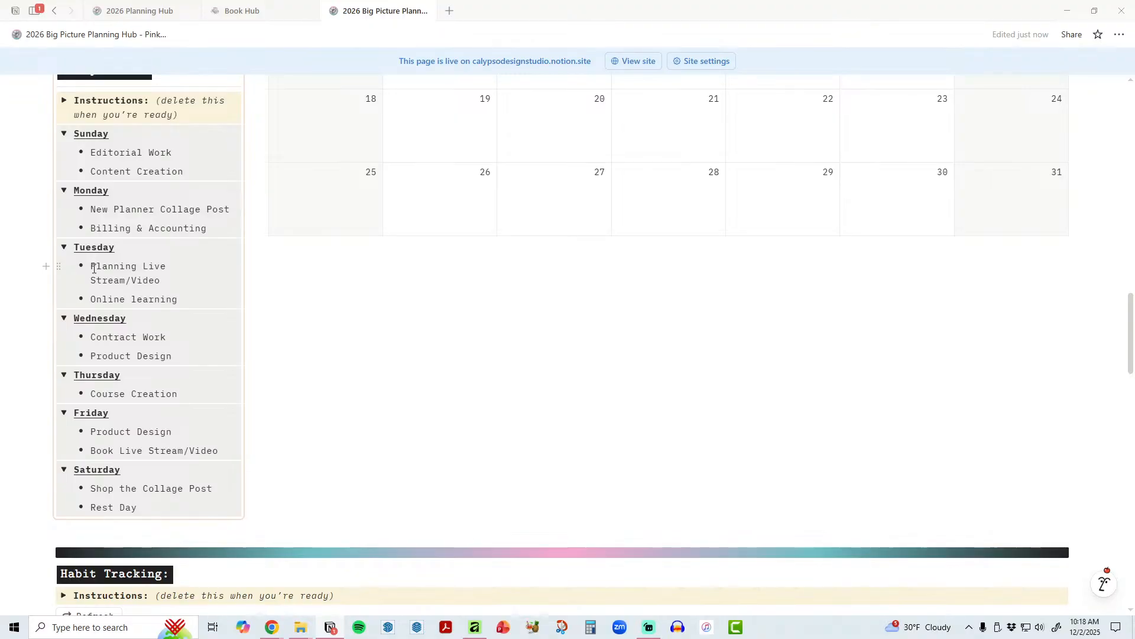
Step: Collapse all seven weekday entries of the Daily Focus block, from Saturday back to Sunday
left_click(65, 471)
left_click(65, 414)
left_click(64, 377)
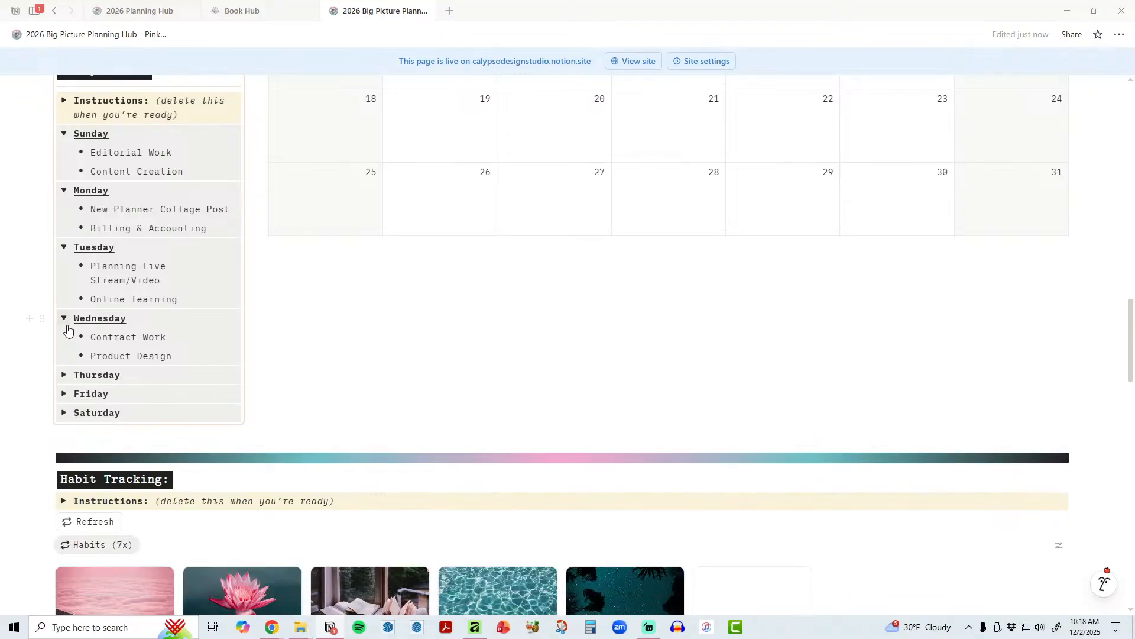
left_click(64, 318)
left_click(64, 247)
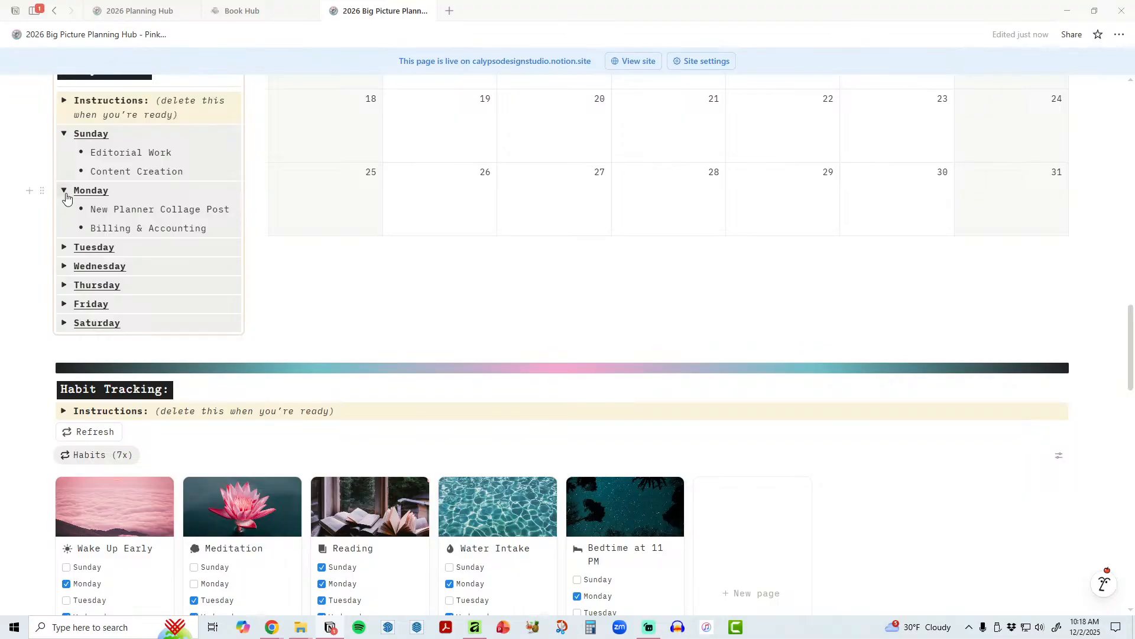
left_click(64, 190)
left_click(63, 134)
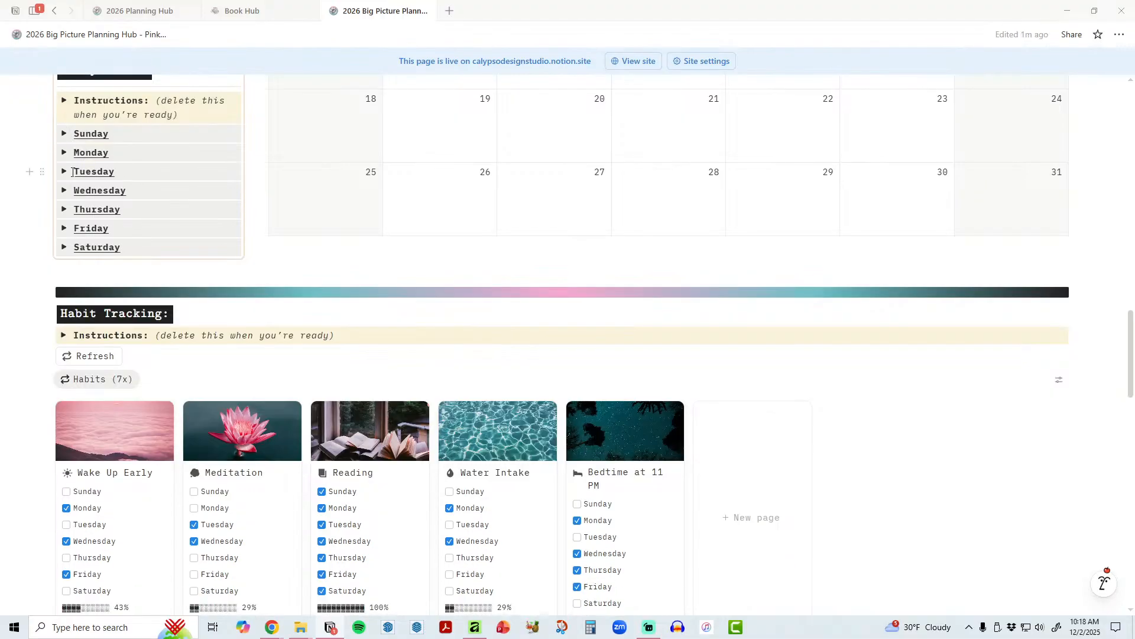
Step: Expand the Tuesday and Thursday focus entries one at a time to read their tasks, collapsing each again
left_click(64, 171)
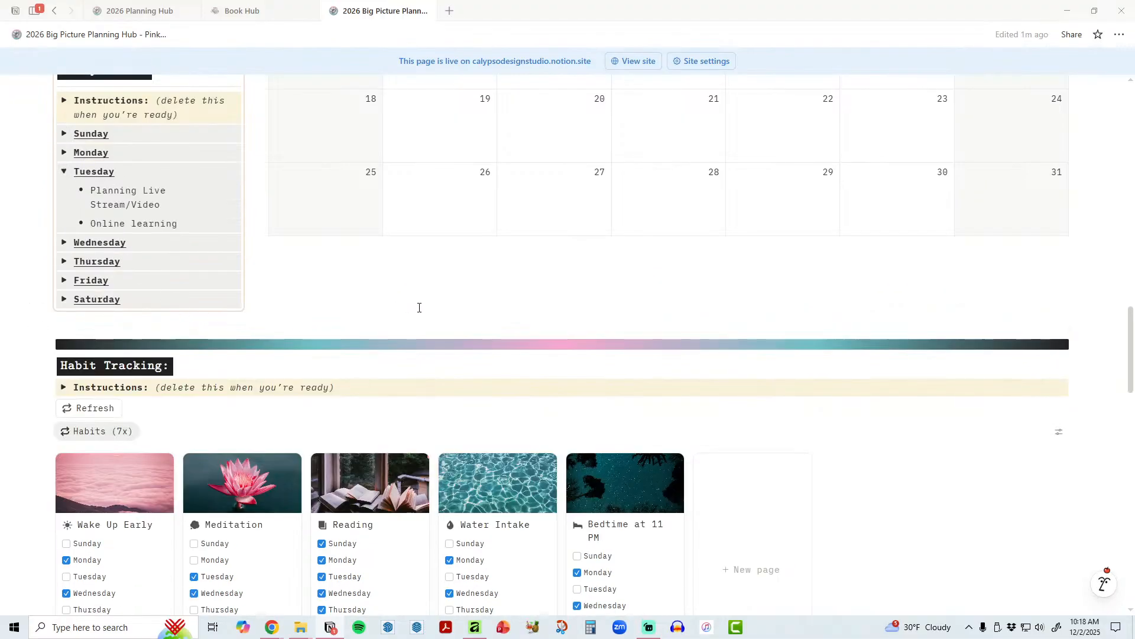
left_click(63, 172)
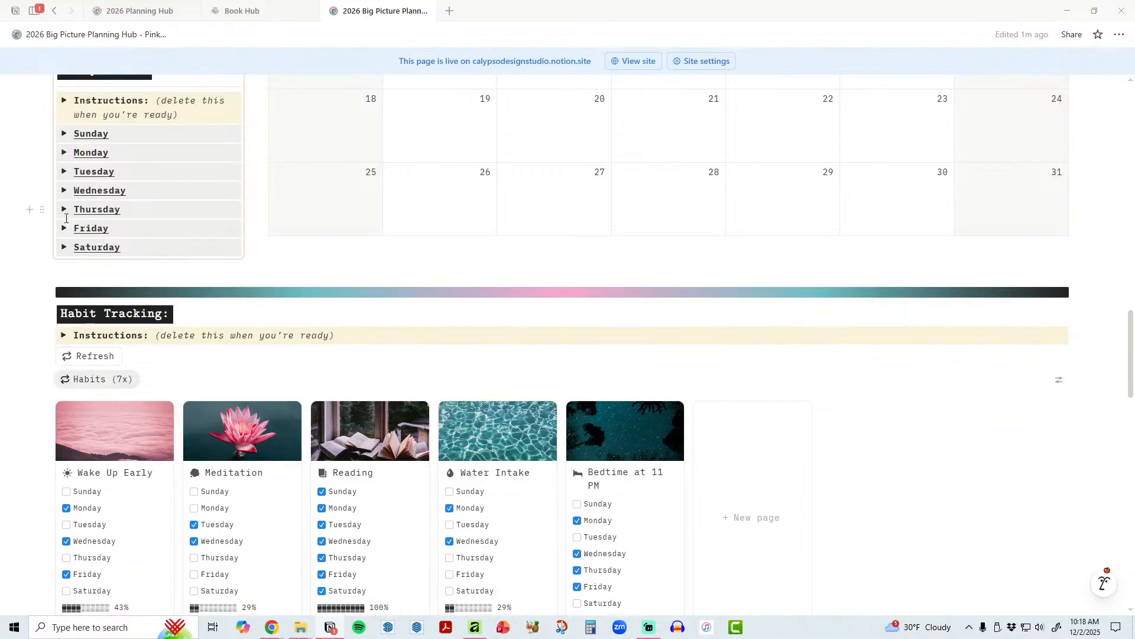
left_click(64, 209)
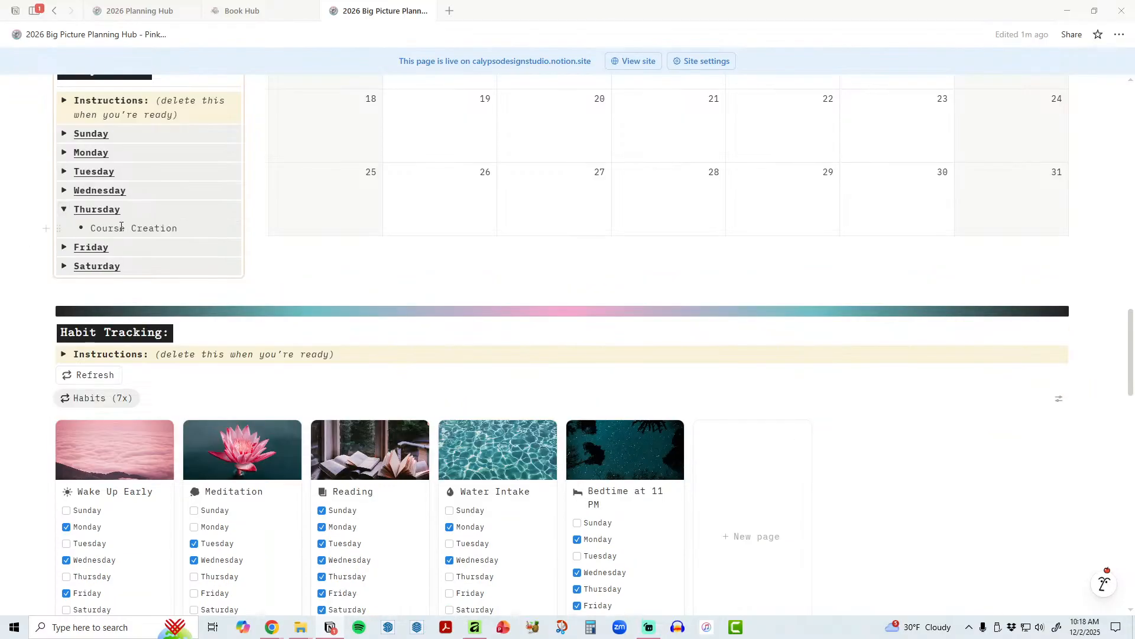
left_click(64, 209)
Step: Show the On the Agenda calendar in its Weekly view and advance to the week of January 4-10, 2026
scroll(431, 260, "up", 5)
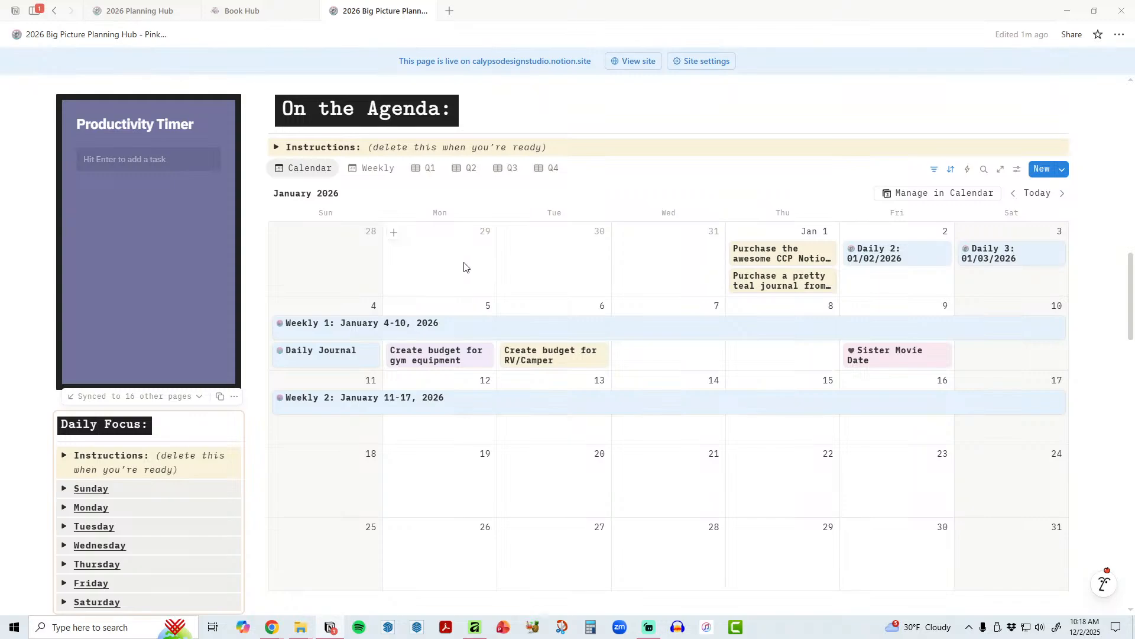
scroll(473, 264, "down", 2)
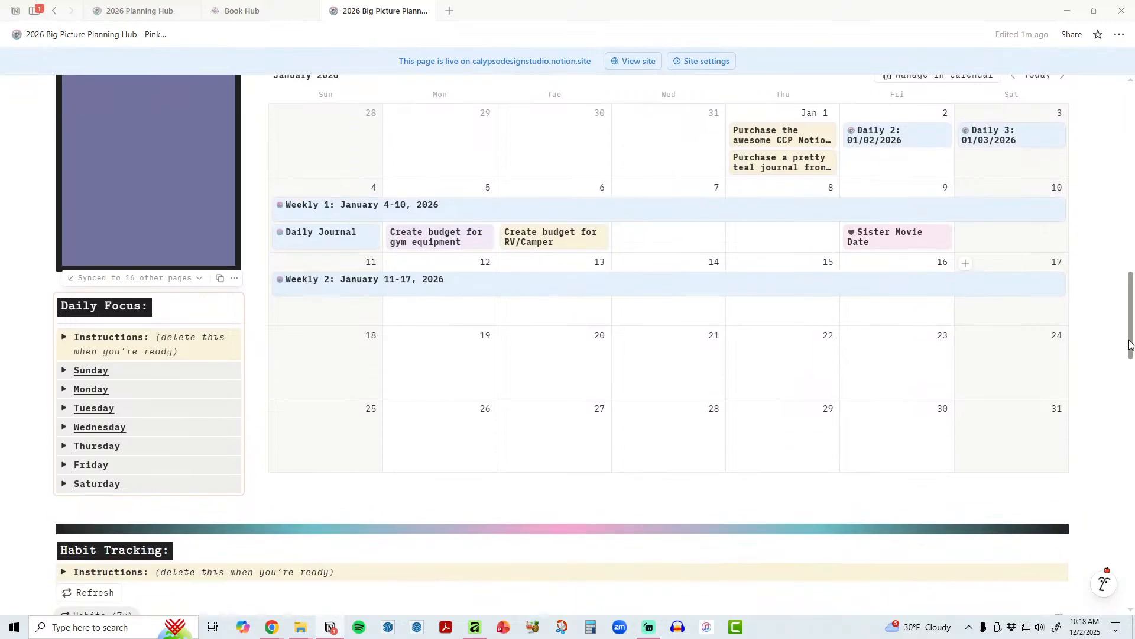
left_click_drag(1131, 346, 1131, 333)
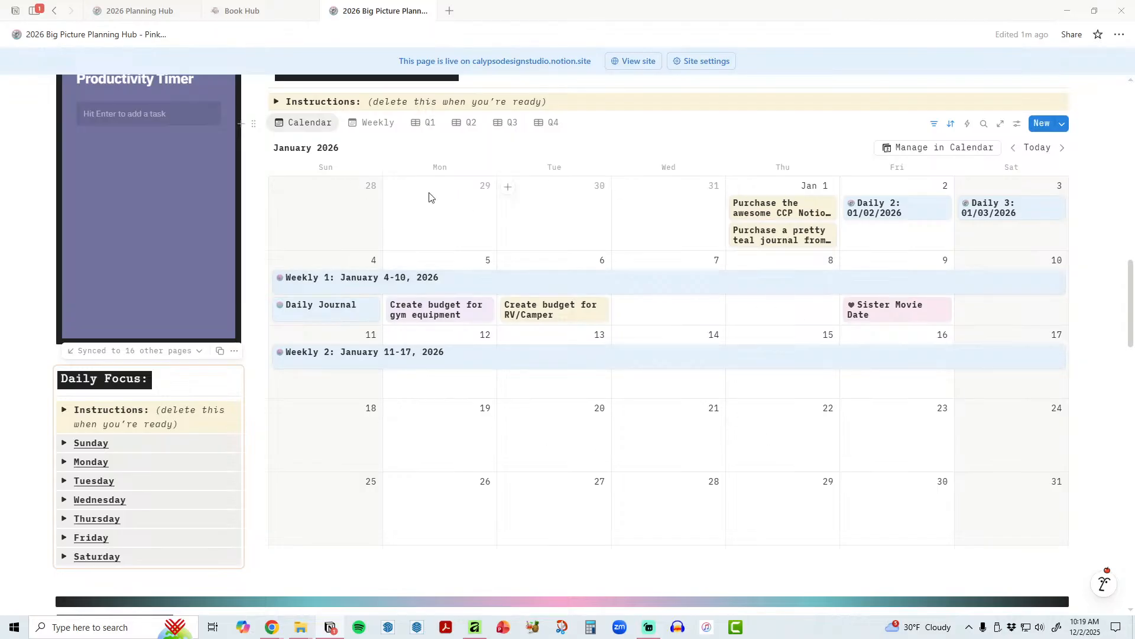
left_click(370, 126)
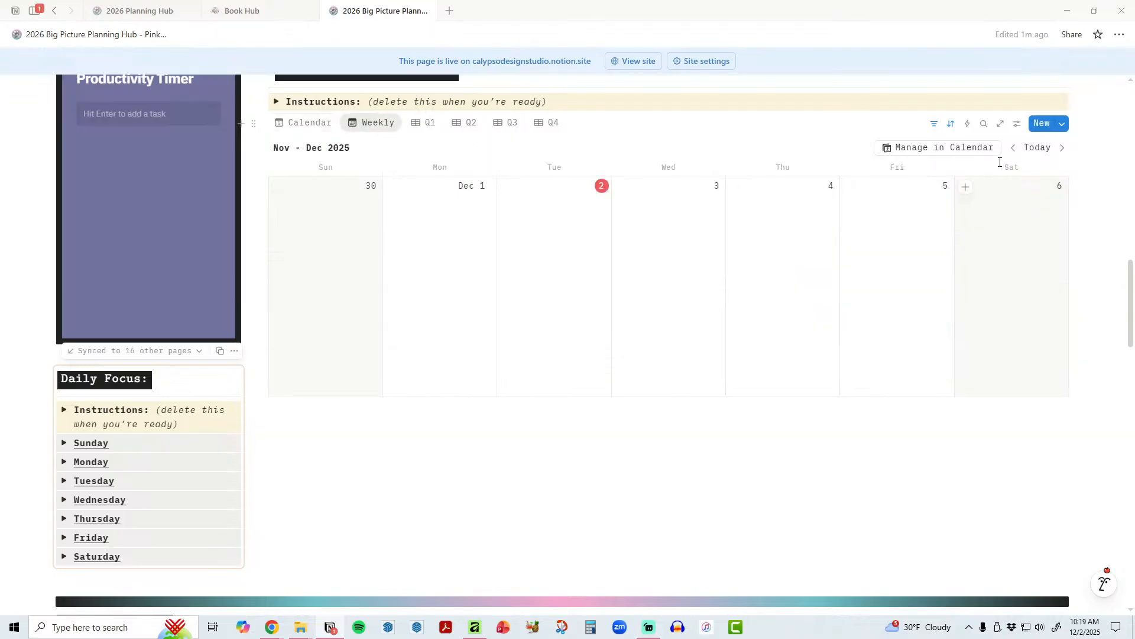
left_click(1063, 149)
left_click(1063, 148)
left_click(1063, 148)
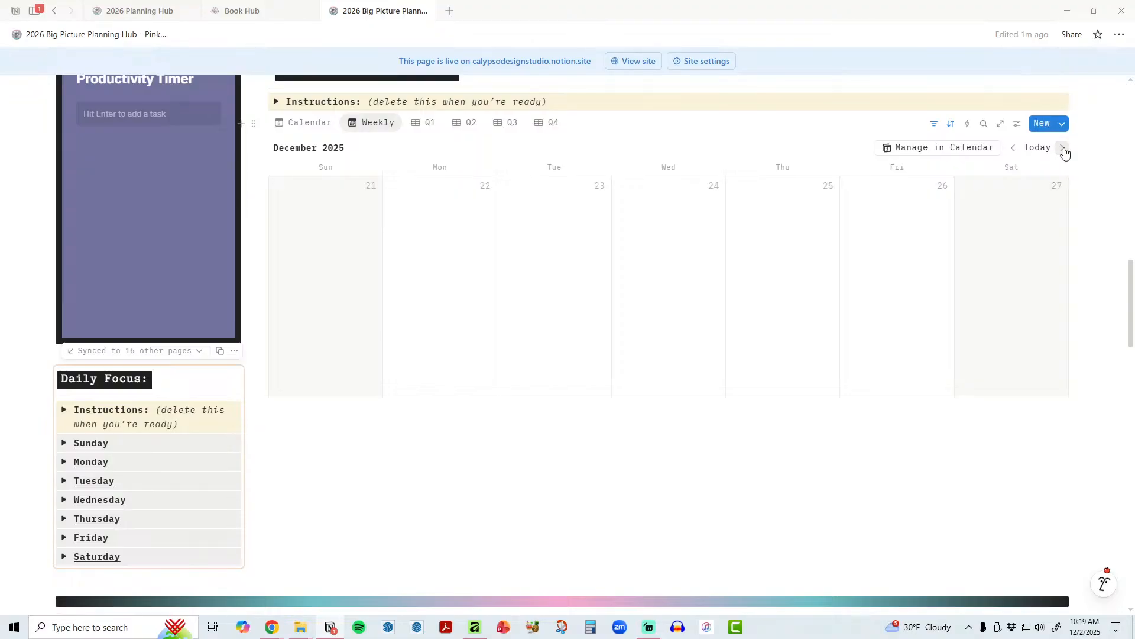
left_click(1063, 148)
left_click(1063, 149)
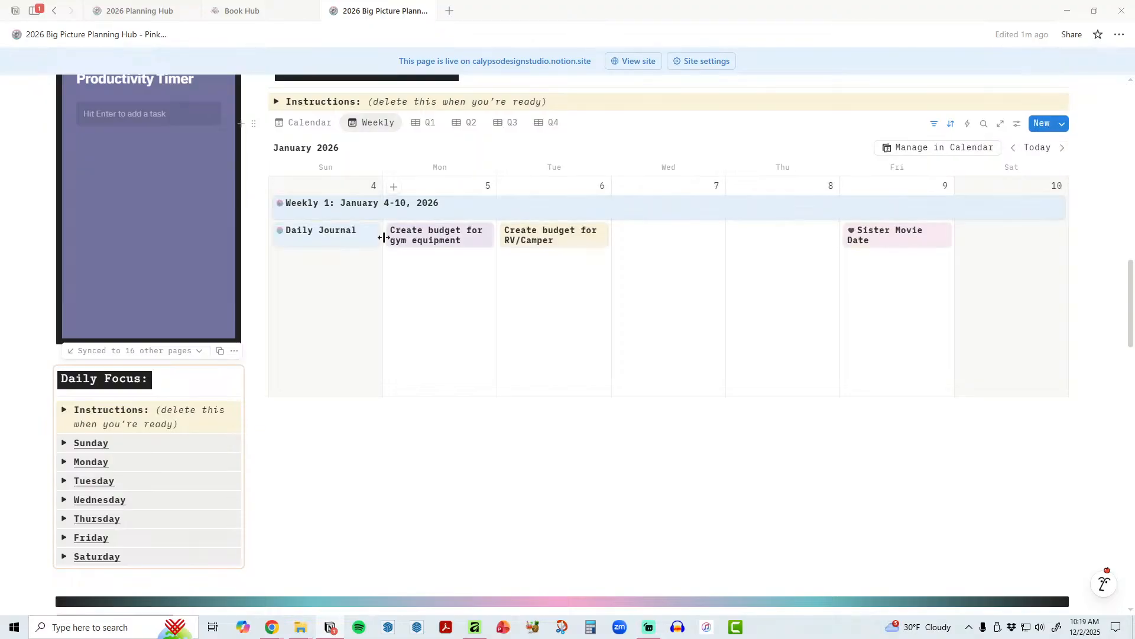
Step: Look through the agenda's Q1, Q3 and Q4 table views and return to the monthly Calendar view
left_click(423, 125)
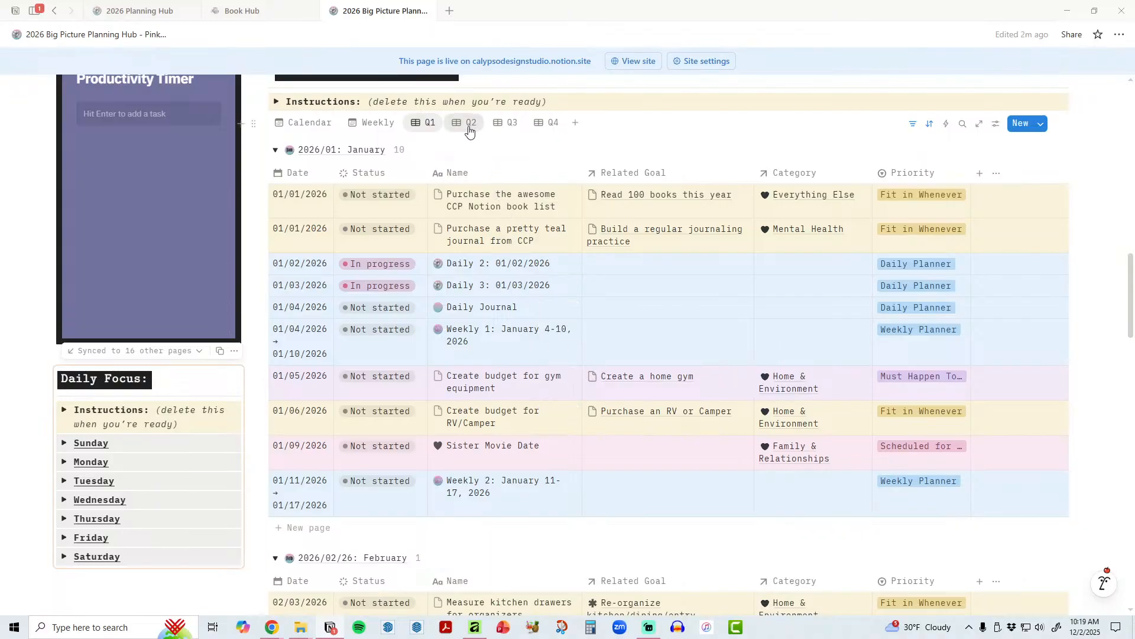
left_click(510, 125)
left_click(545, 124)
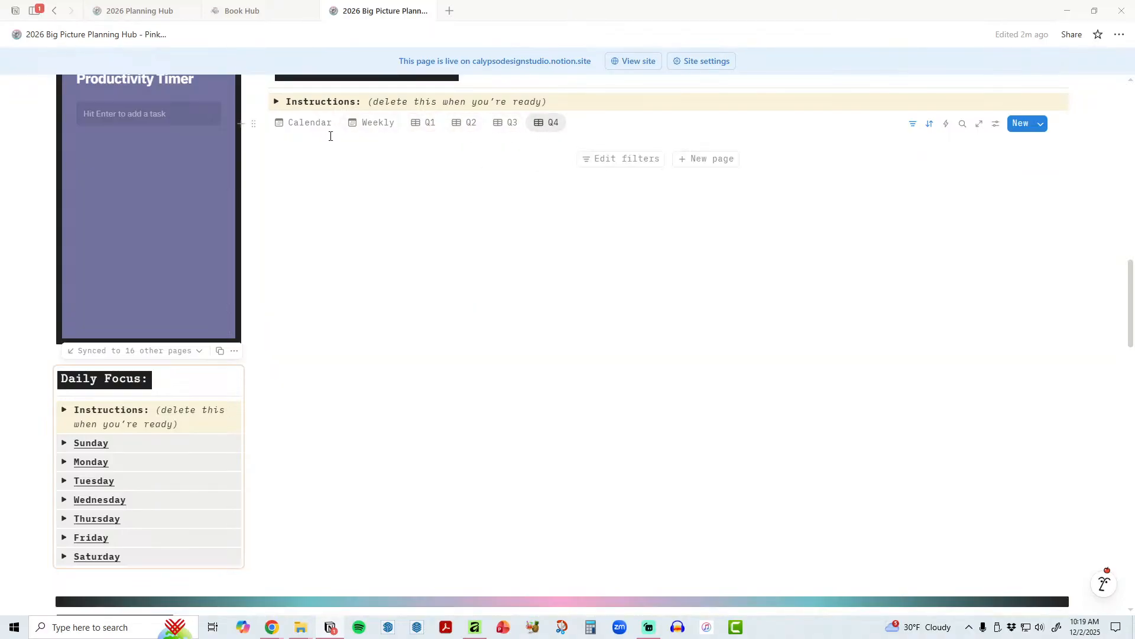
left_click(311, 124)
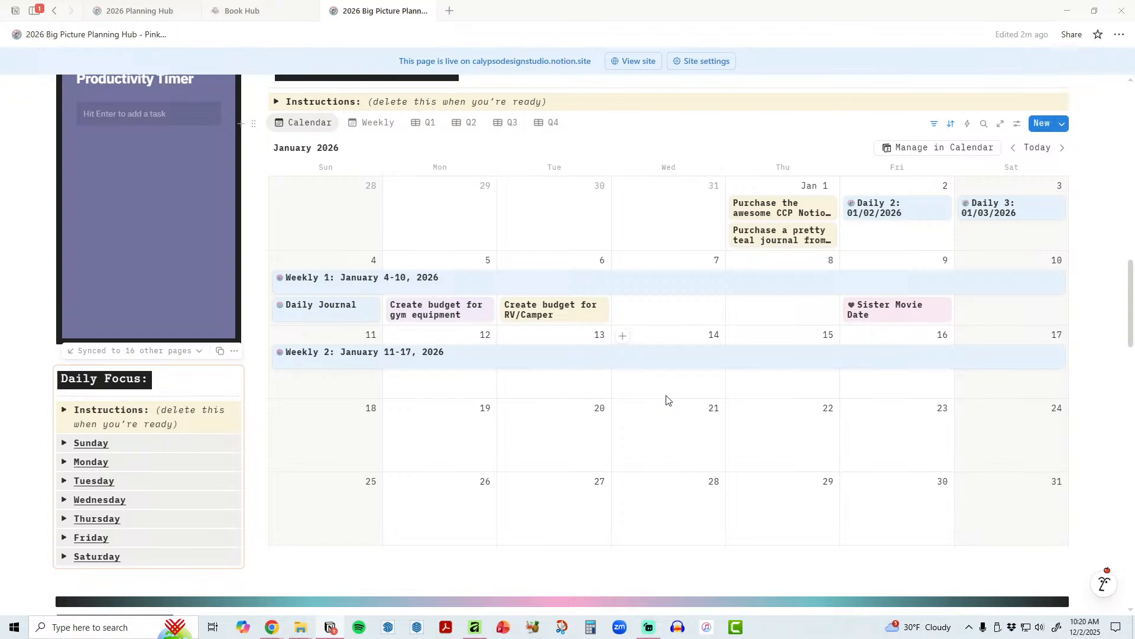
Step: Review the Habit Tracking galleries and clear all Habits (7x) checkboxes with Refresh
scroll(666, 400, "down", 8)
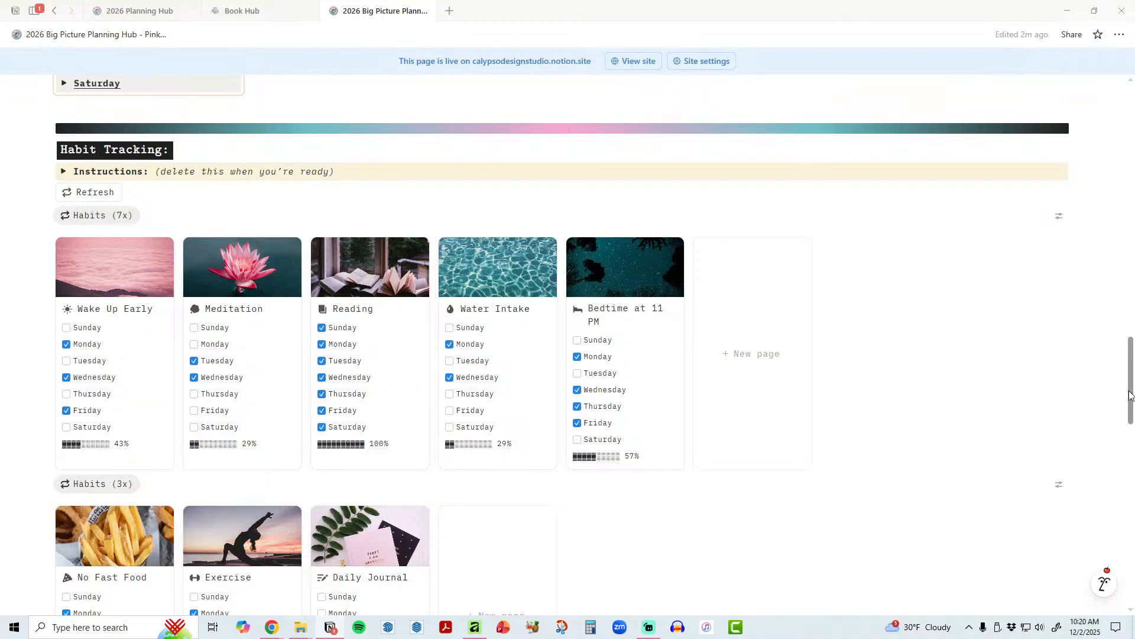
left_click_drag(1131, 395, 1131, 417)
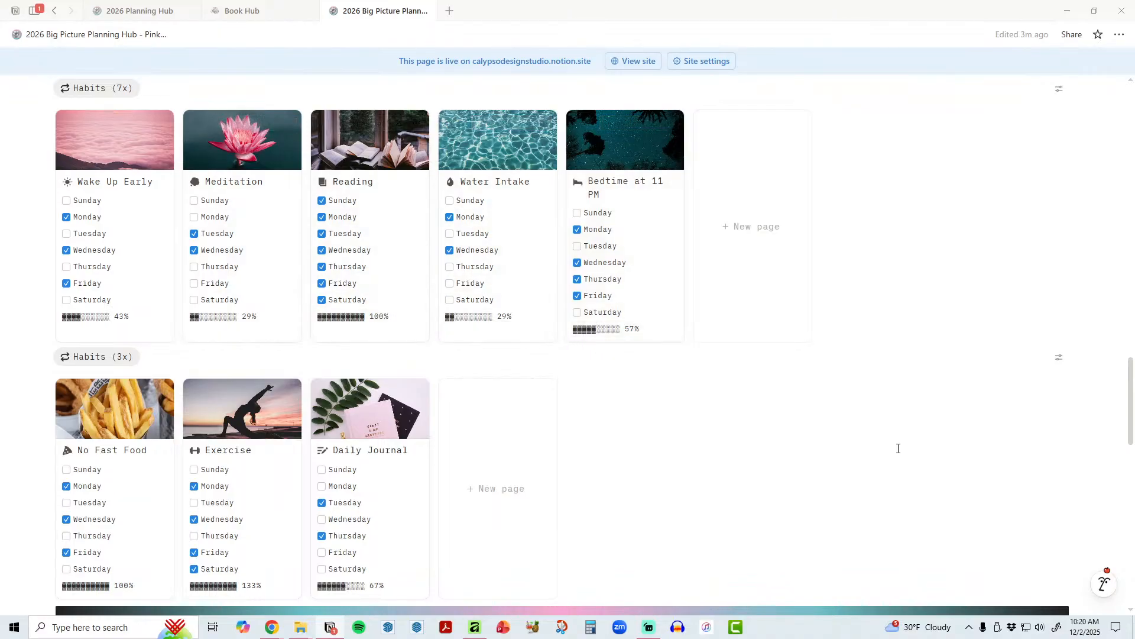
scroll(897, 448, "down", 2)
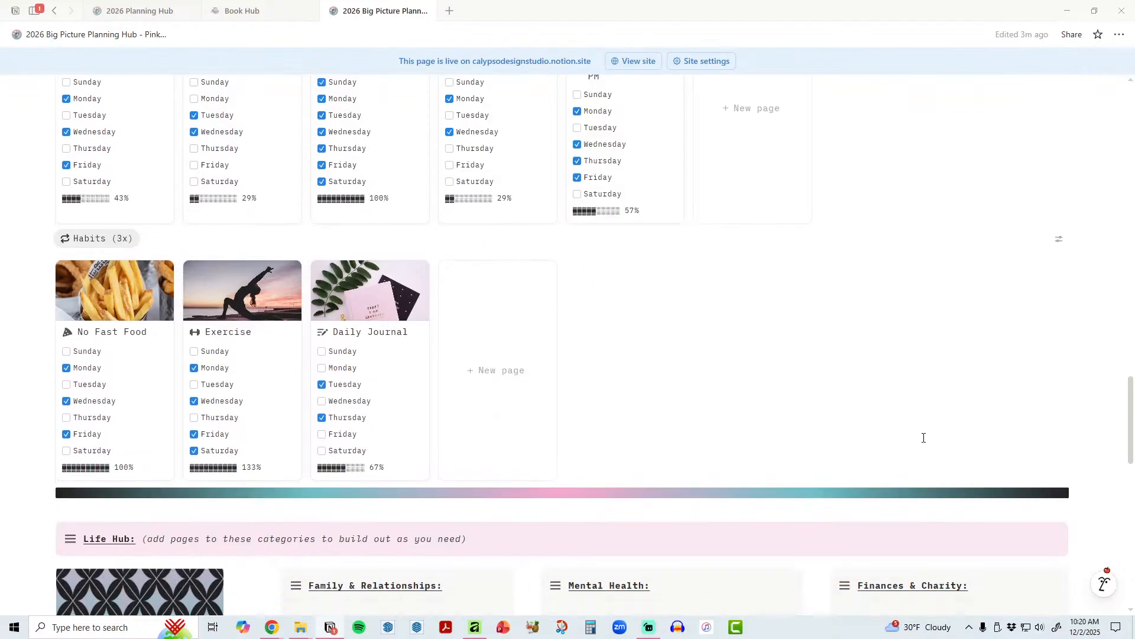
scroll(919, 435, "up", 4)
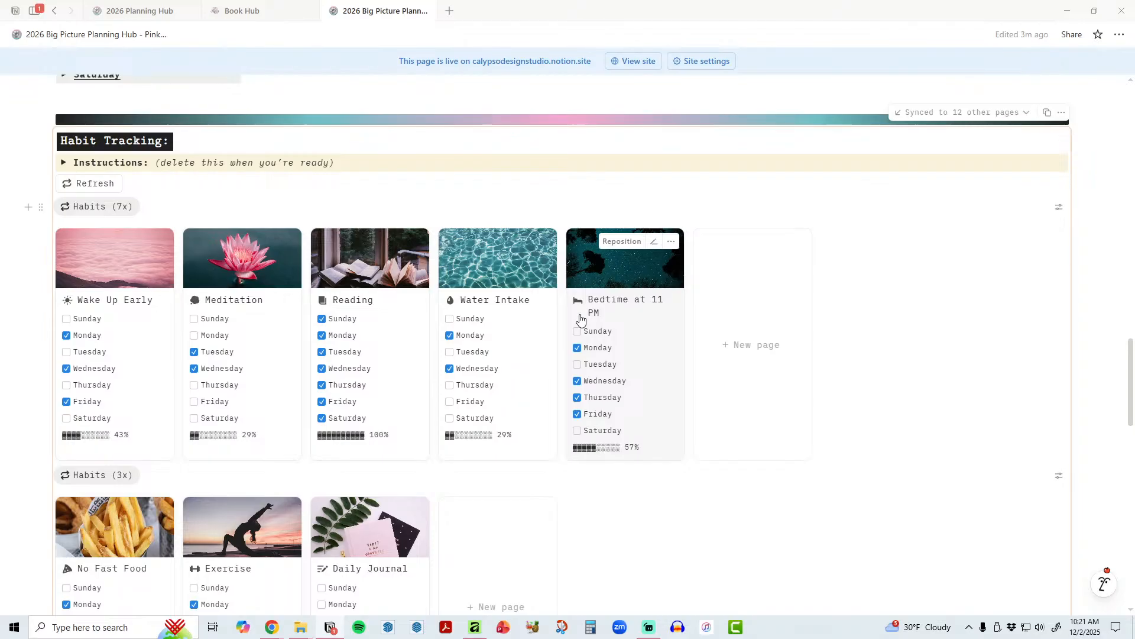
left_click(95, 188)
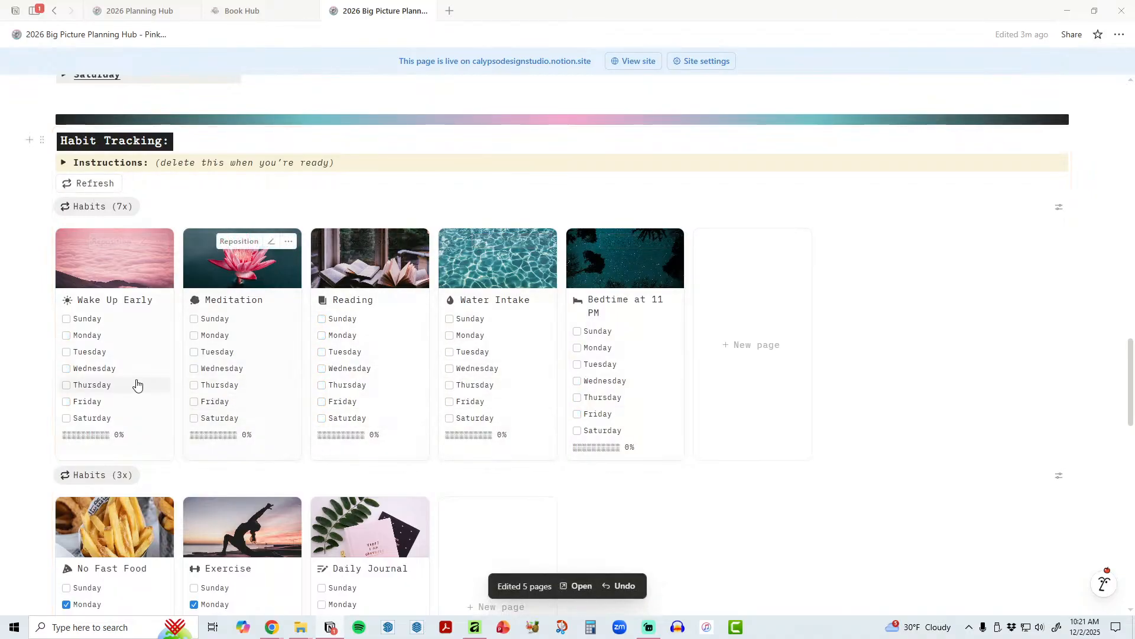
Step: Check off Tuesday and Thursday for Wake Up Early, and Tuesday through Friday for Meditation
left_click(87, 353)
left_click(92, 385)
left_click(233, 352)
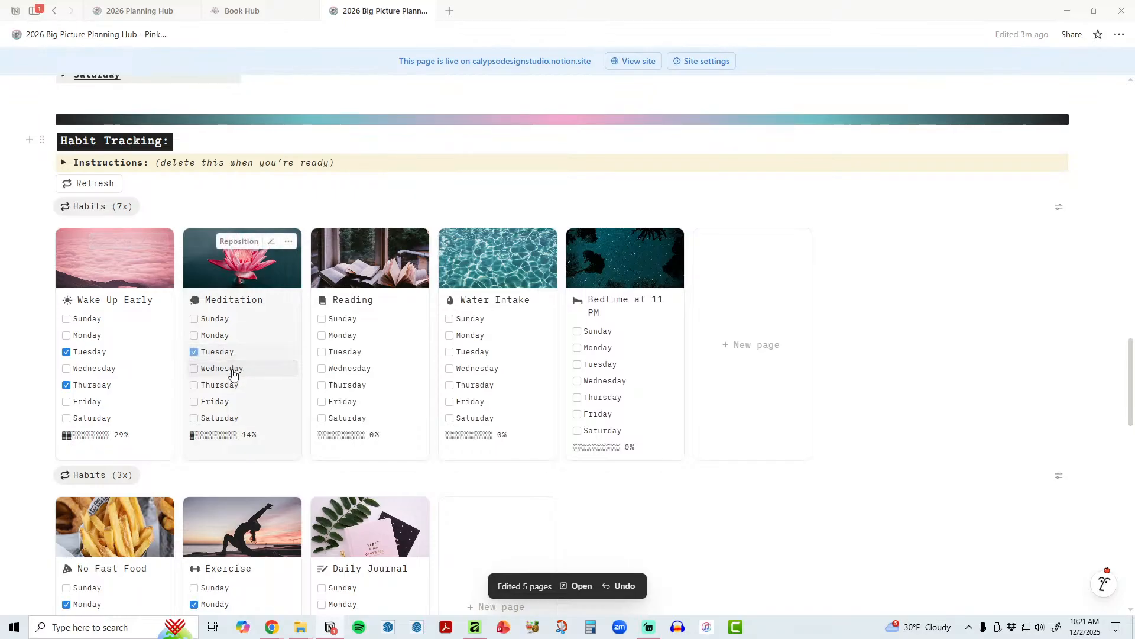
left_click(232, 369)
left_click(229, 386)
left_click(229, 402)
Step: Check off all seven days, Sunday through Saturday, for the Reading habit
left_click(330, 320)
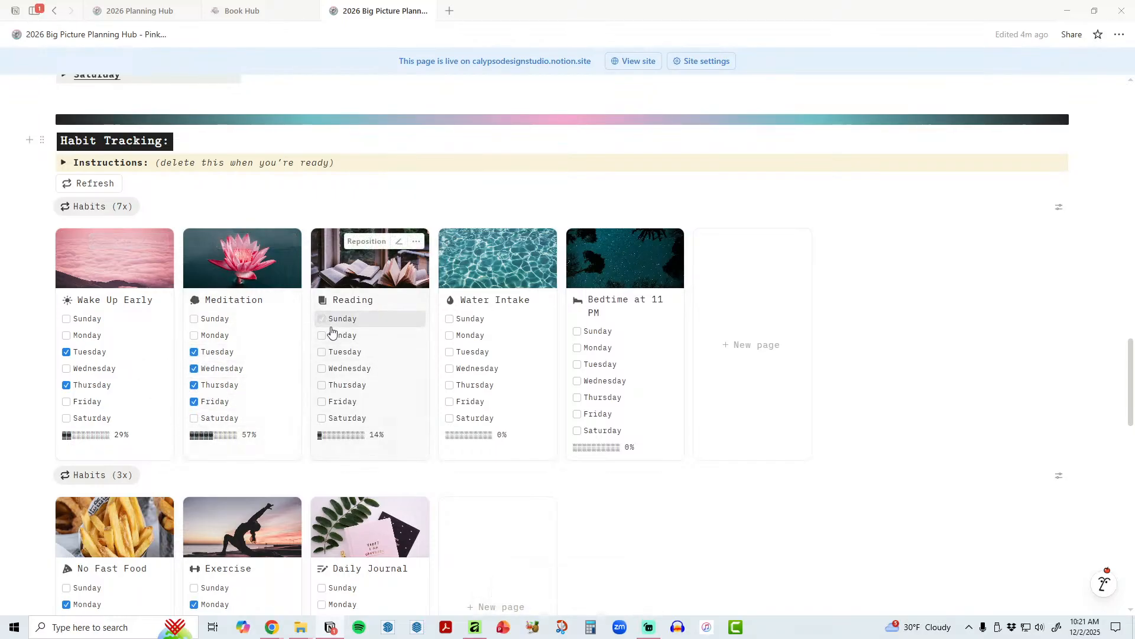
left_click(332, 336)
left_click(336, 352)
left_click(337, 369)
left_click(337, 386)
left_click(337, 402)
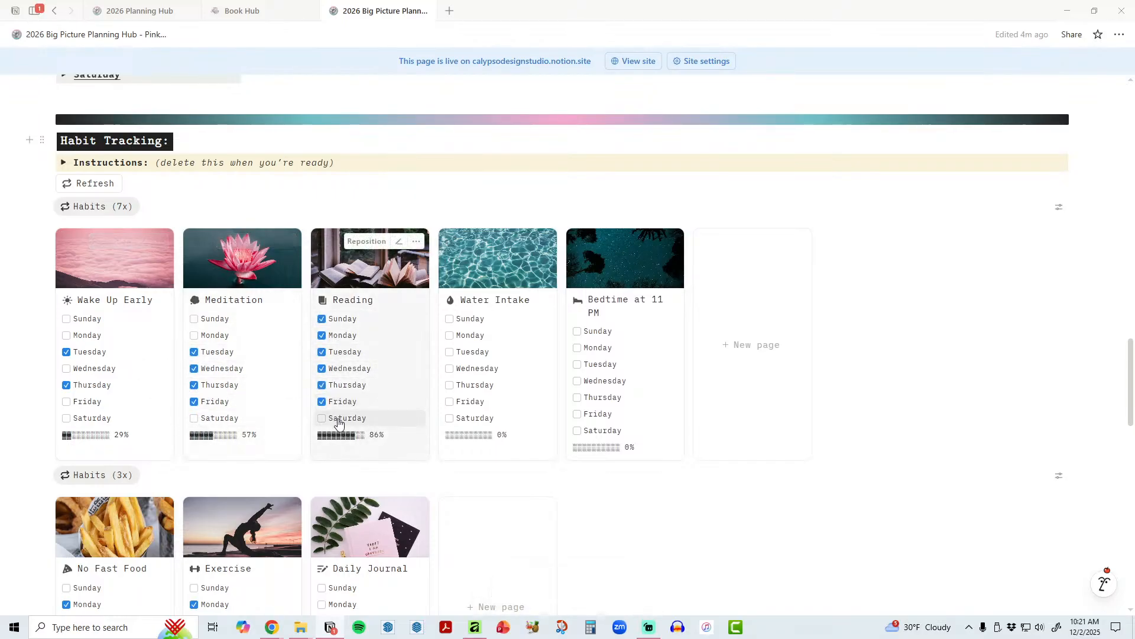
left_click(337, 418)
Step: Check off Tuesday, Thursday and Friday for Water Intake, and Monday and Wednesday for Bedtime at 11 PM
left_click(473, 353)
left_click(473, 386)
left_click(473, 402)
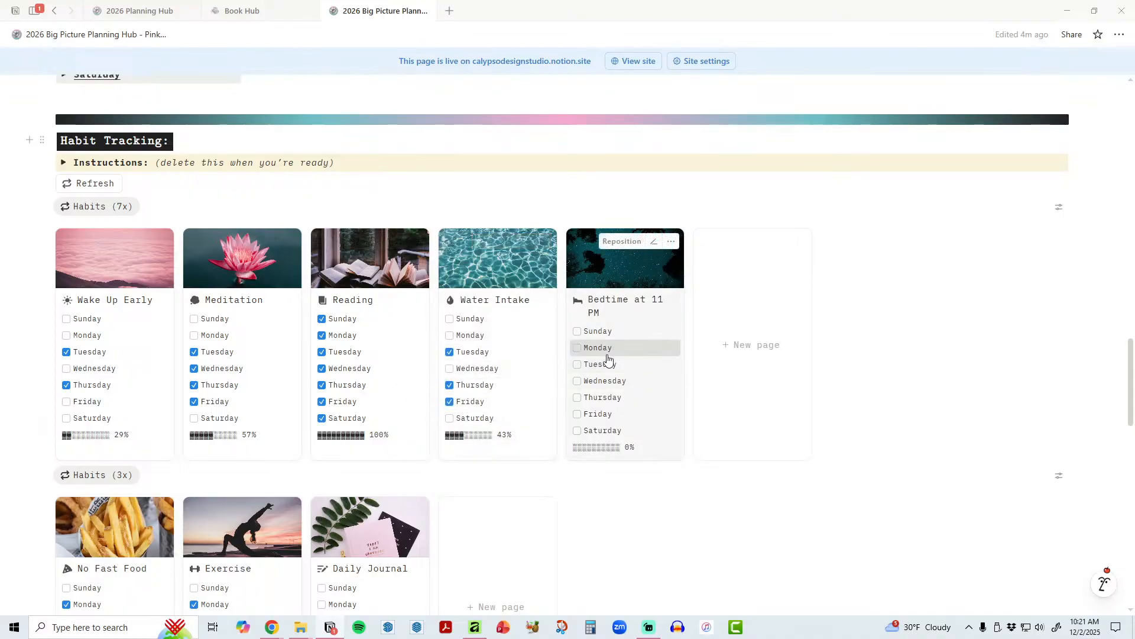
left_click(608, 351)
left_click(603, 380)
Step: Examine the Habits (3x) gallery and the Life Hub category sections, including the Resources link
scroll(473, 396, "down", 4)
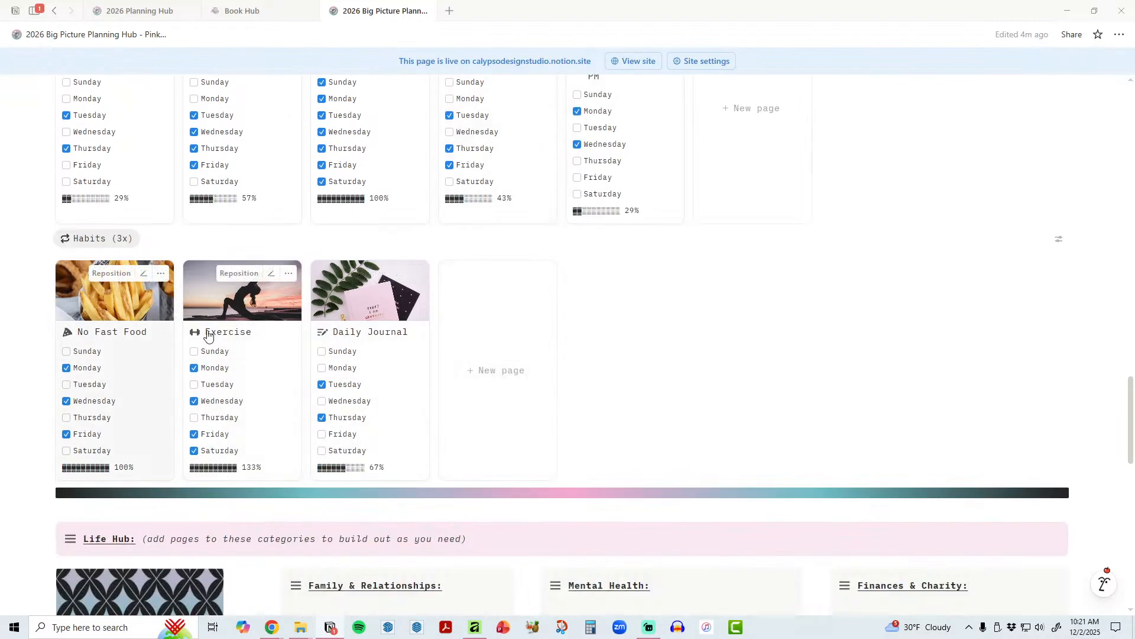
scroll(754, 382, "up", 4)
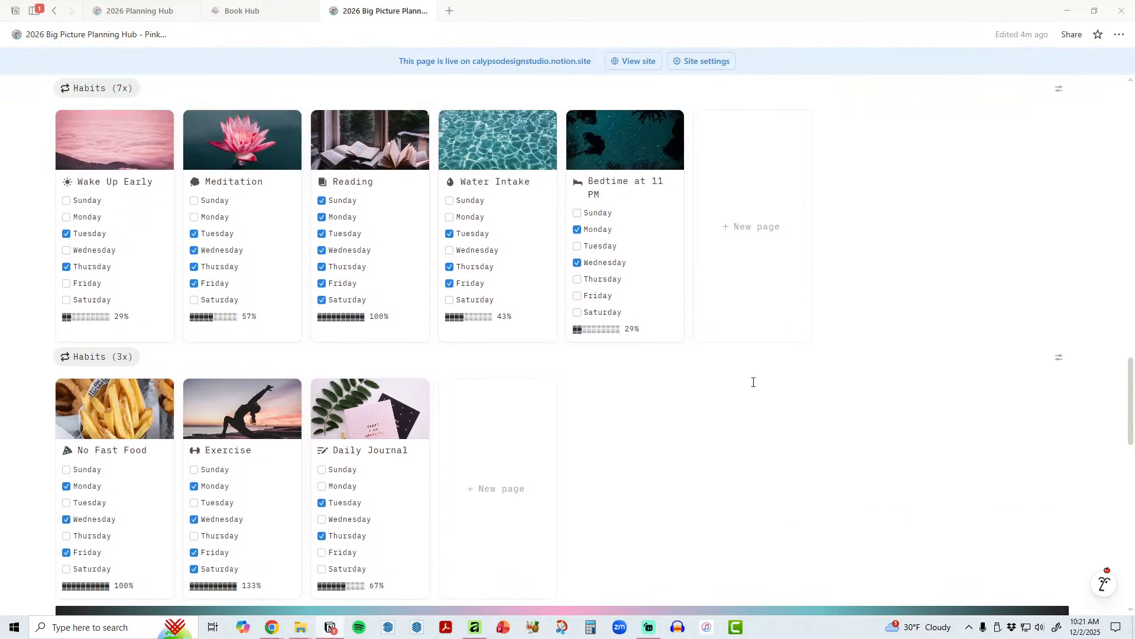
scroll(753, 382, "down", 2)
scroll(753, 382, "down", 10)
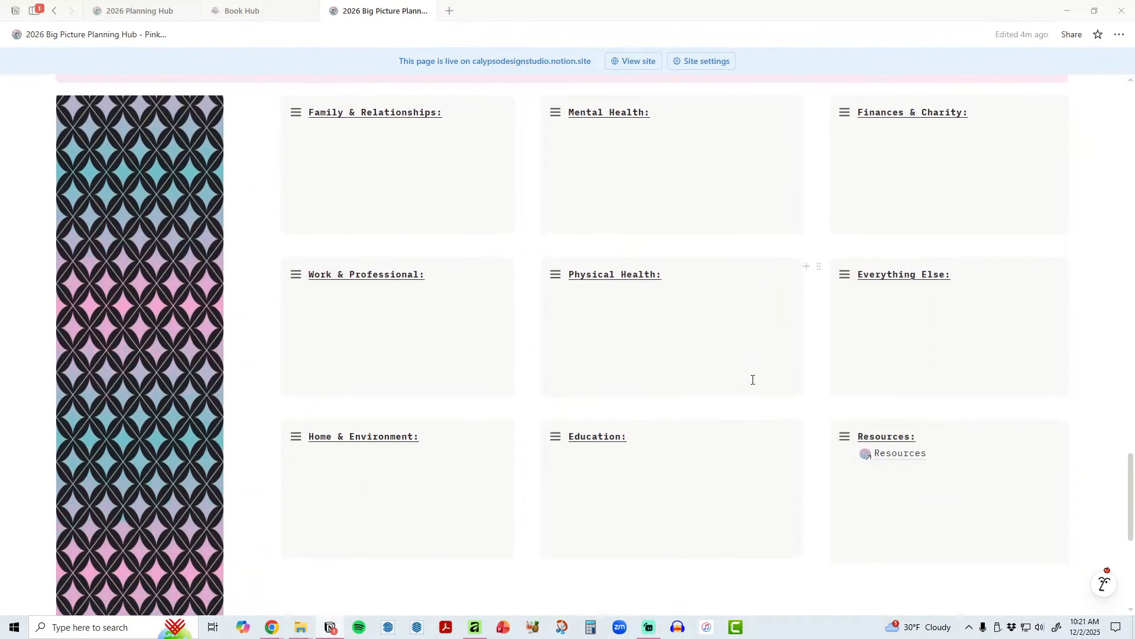
scroll(745, 376, "up", 2)
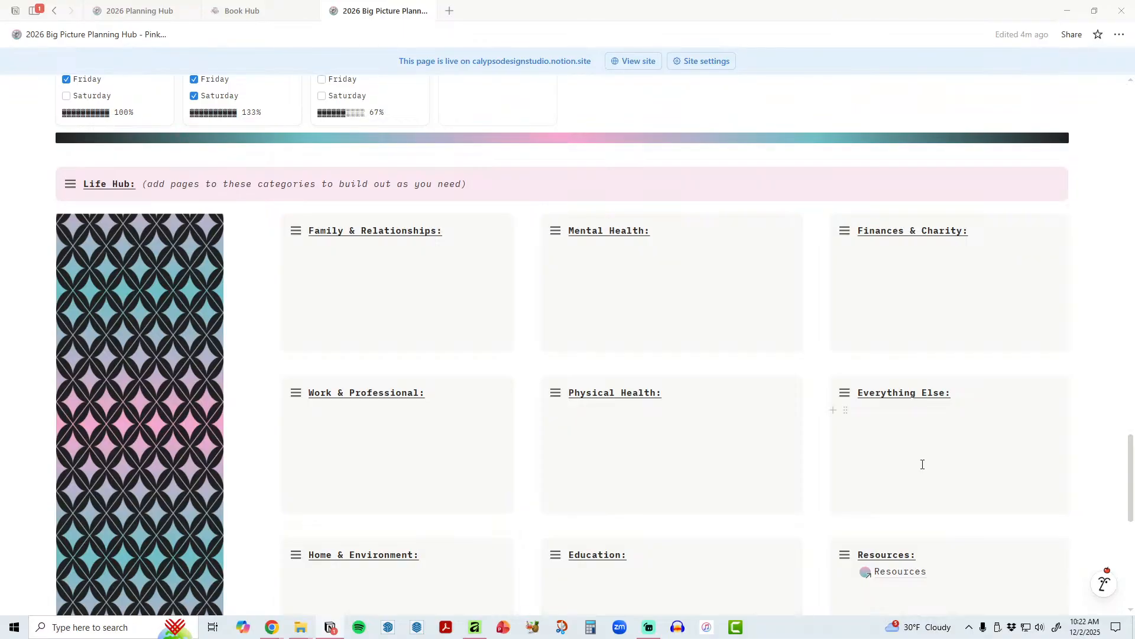
scroll(920, 461, "down", 2)
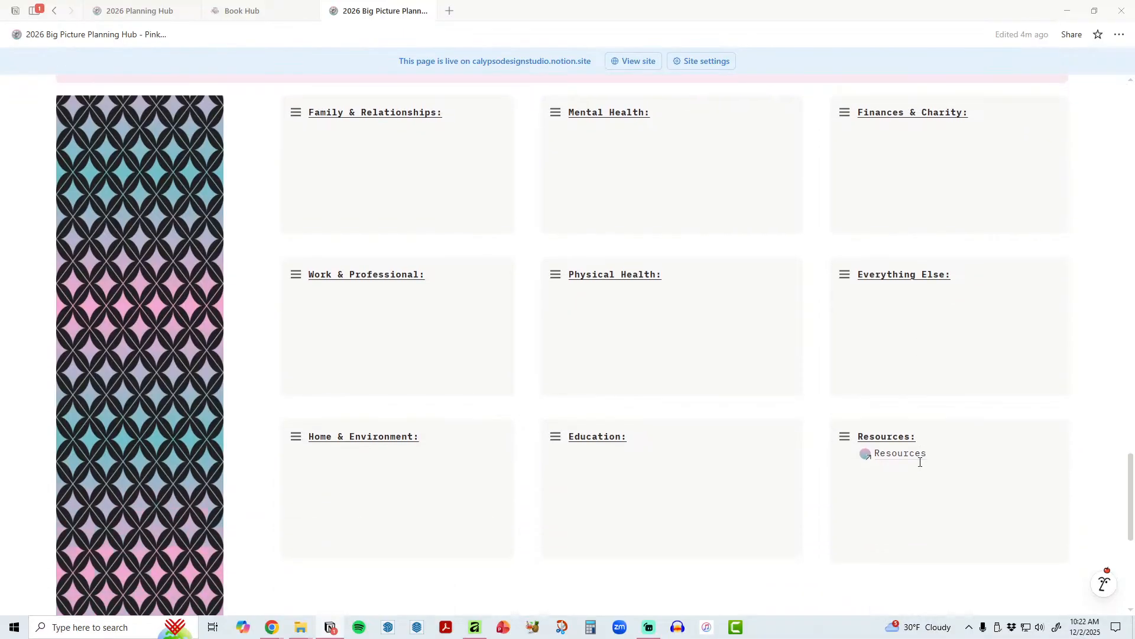
mouse_move(899, 456)
Step: Return up the page to the Quick Adds and This Quarter sections
scroll(786, 456, "up", 4)
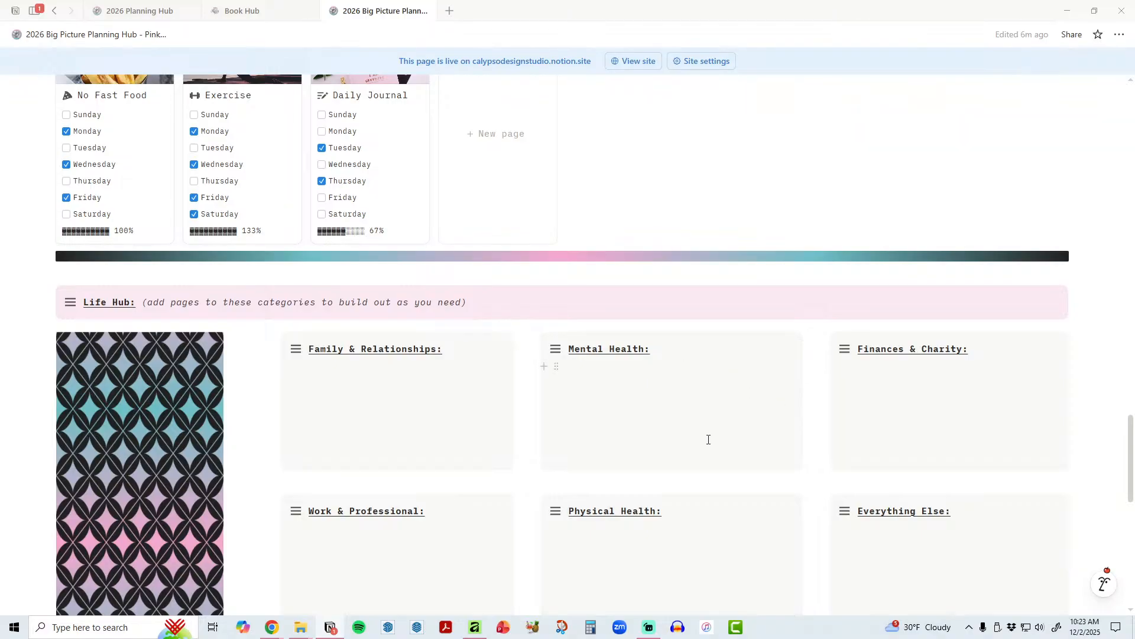
scroll(708, 439, "up", 12)
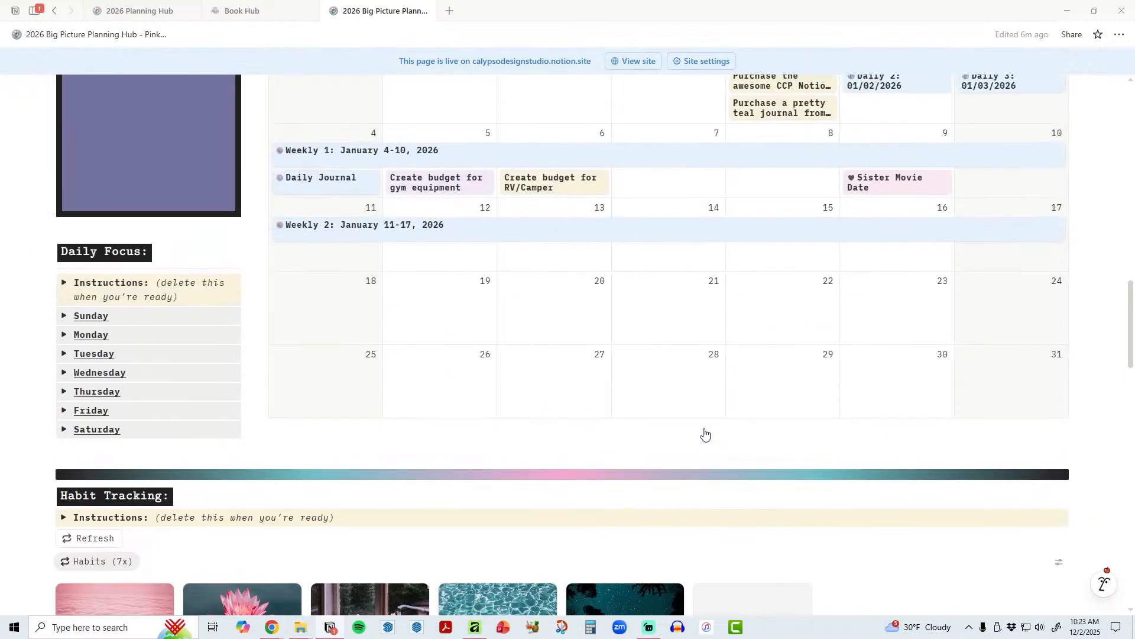
scroll(705, 434, "up", 10)
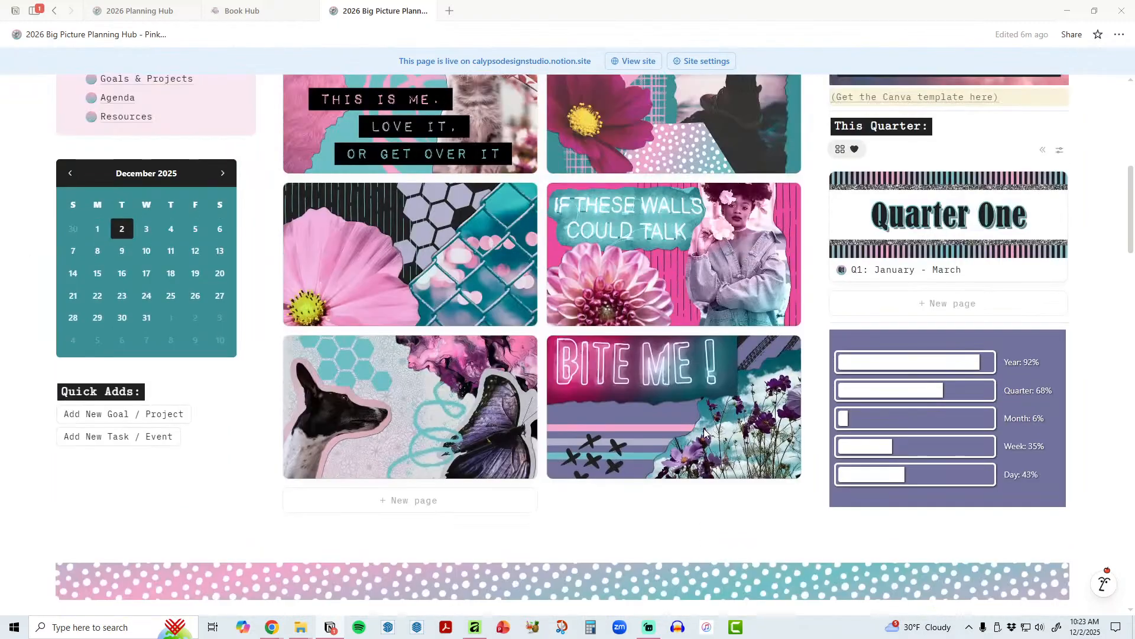
Step: Open the Yearly Planning page from the hub's navigation list and go to its 2025 Reflection section
scroll(704, 431, "up", 6)
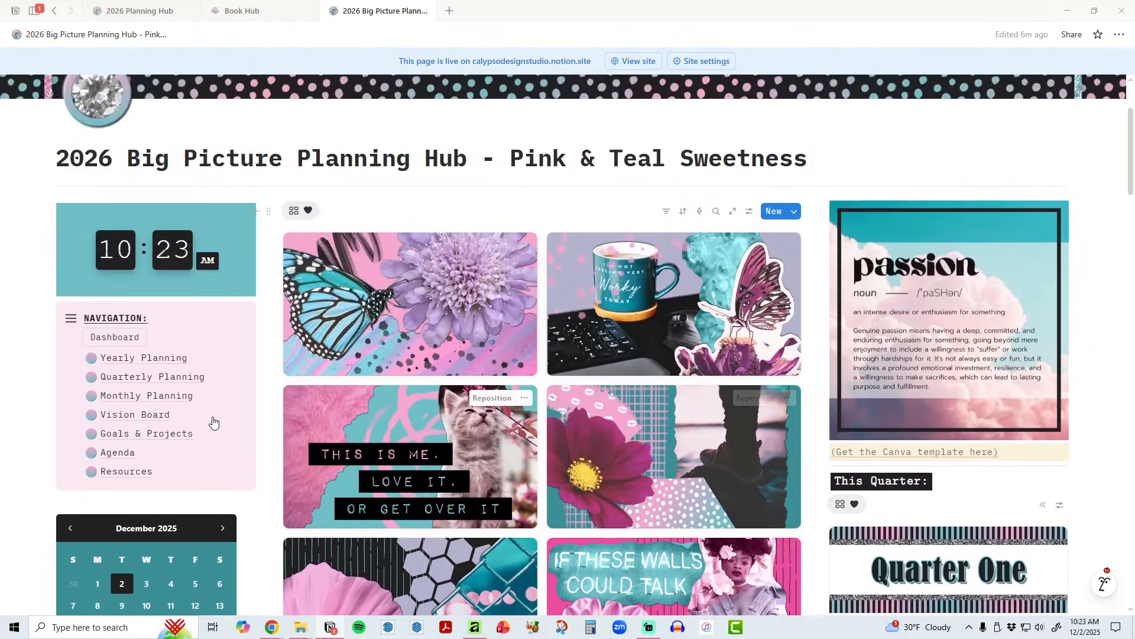
left_click(142, 358)
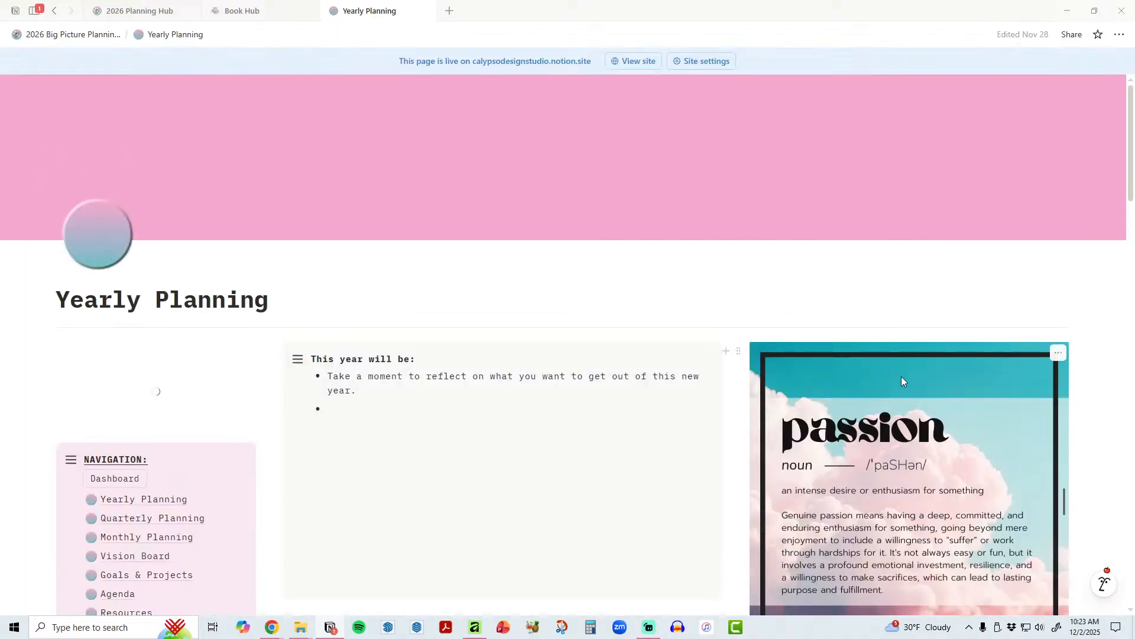
scroll(851, 452, "down", 2)
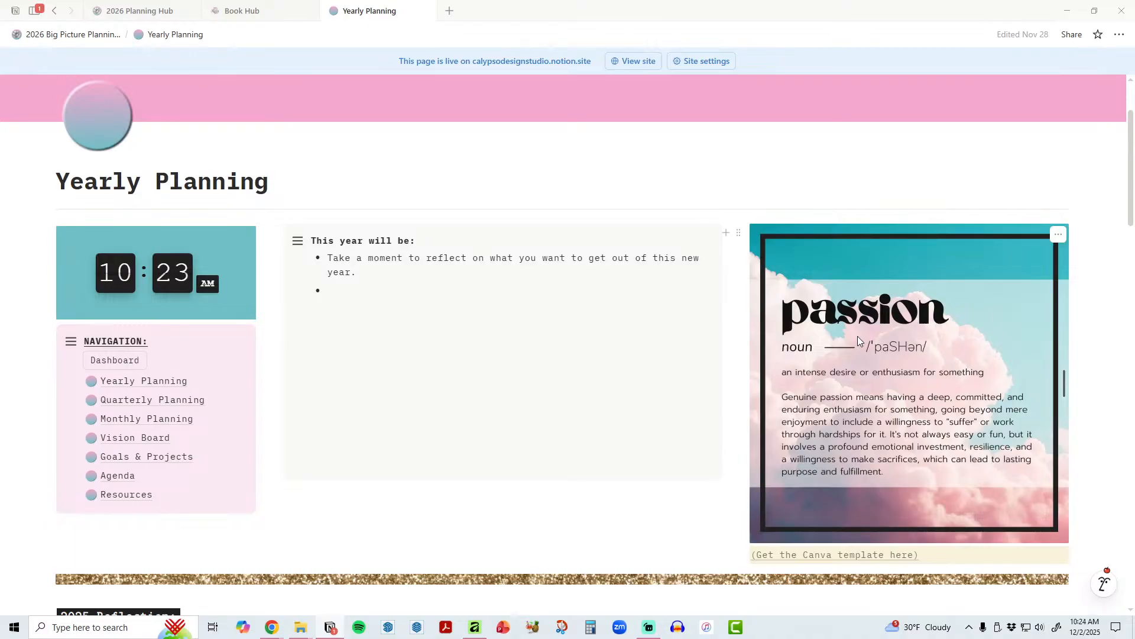
scroll(860, 341, "down", 4)
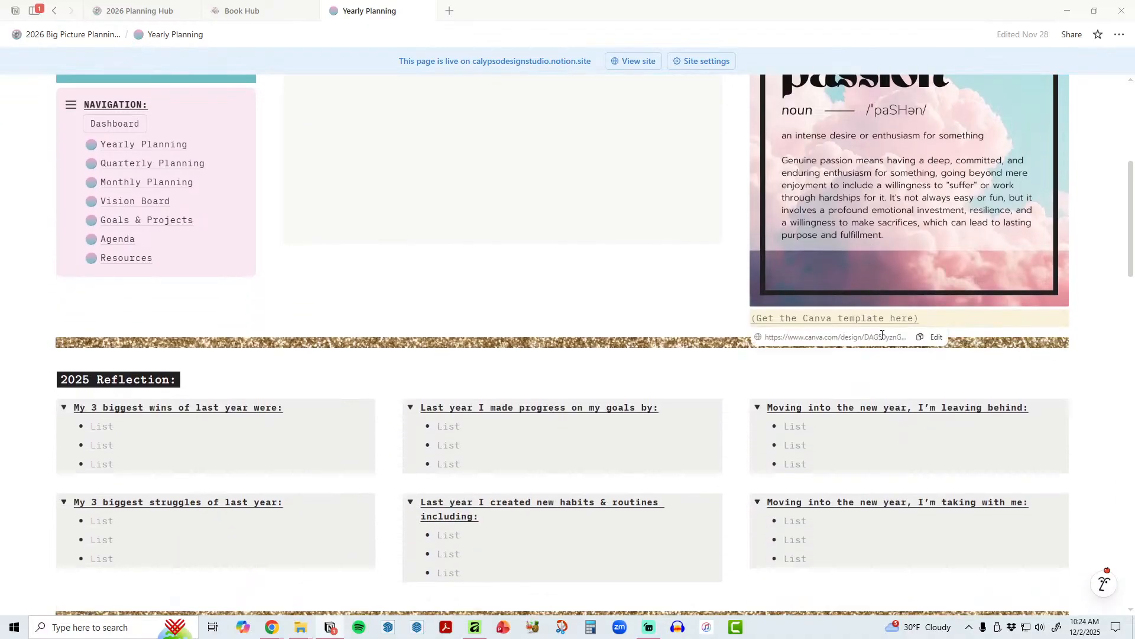
scroll(878, 326, "down", 2)
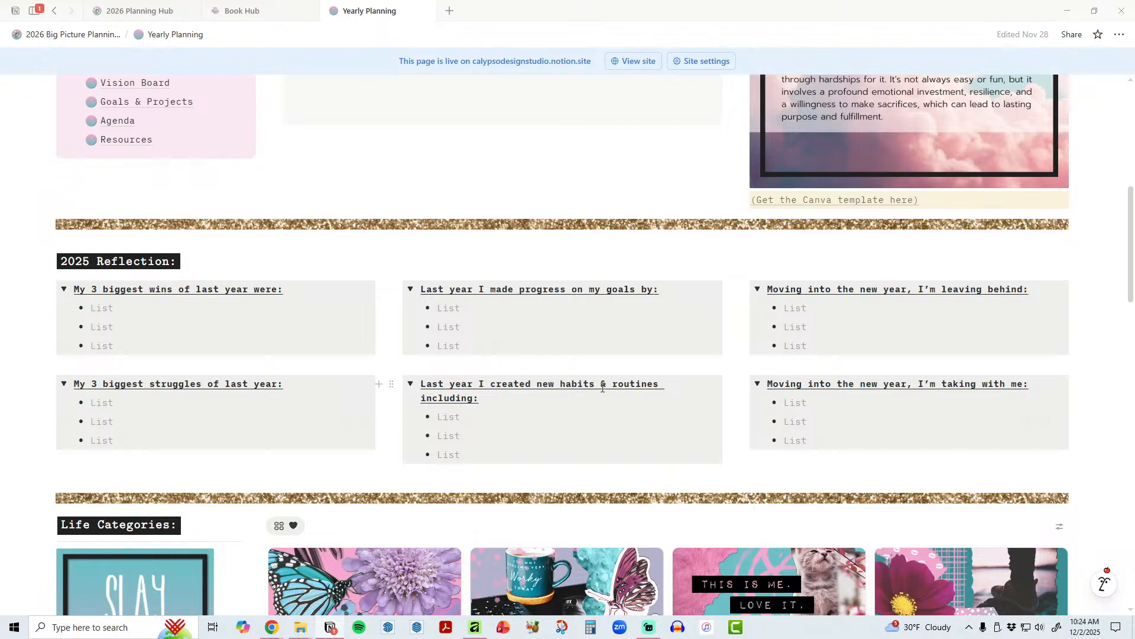
Step: Collapse all six toggle lists in the 2025 Reflection section
left_click(64, 289)
left_click(64, 327)
left_click(410, 289)
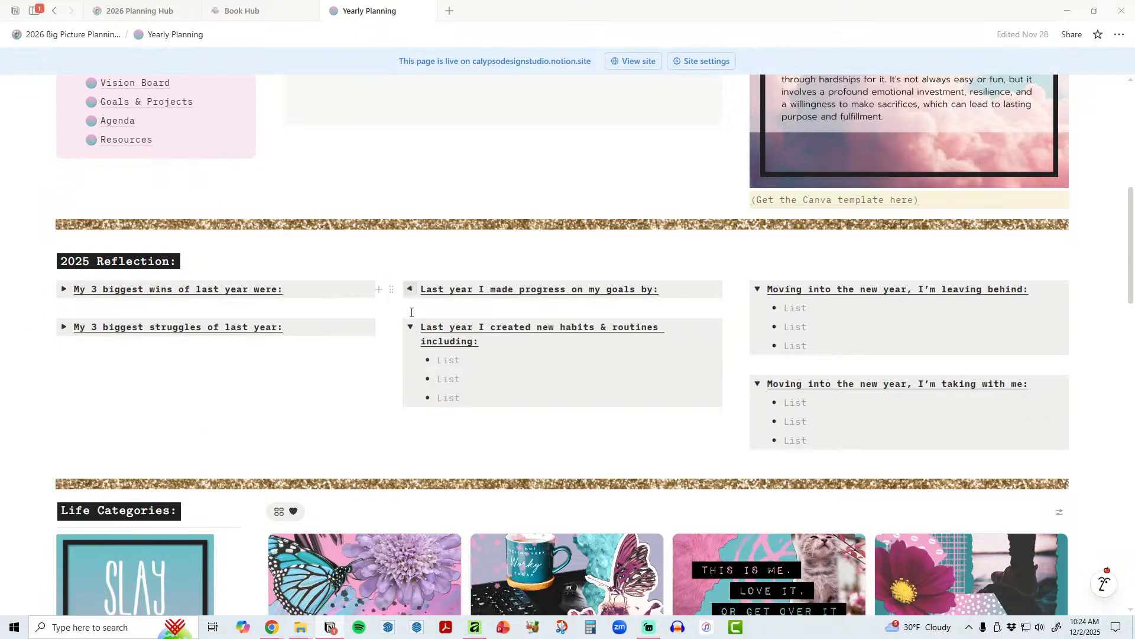
left_click(411, 327)
left_click(758, 289)
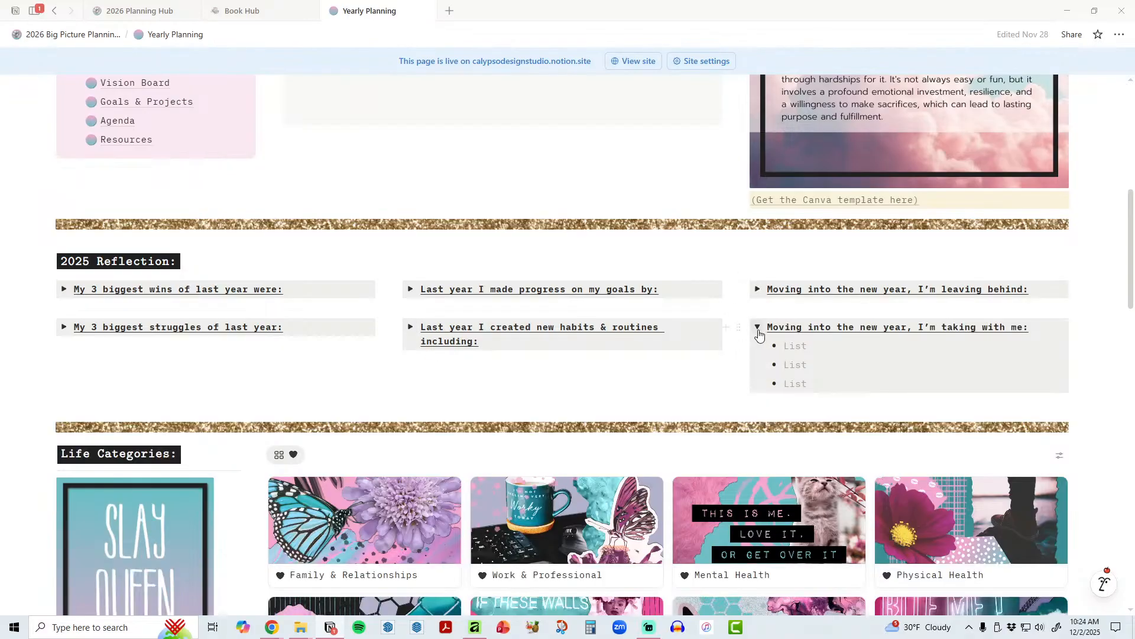
left_click(757, 327)
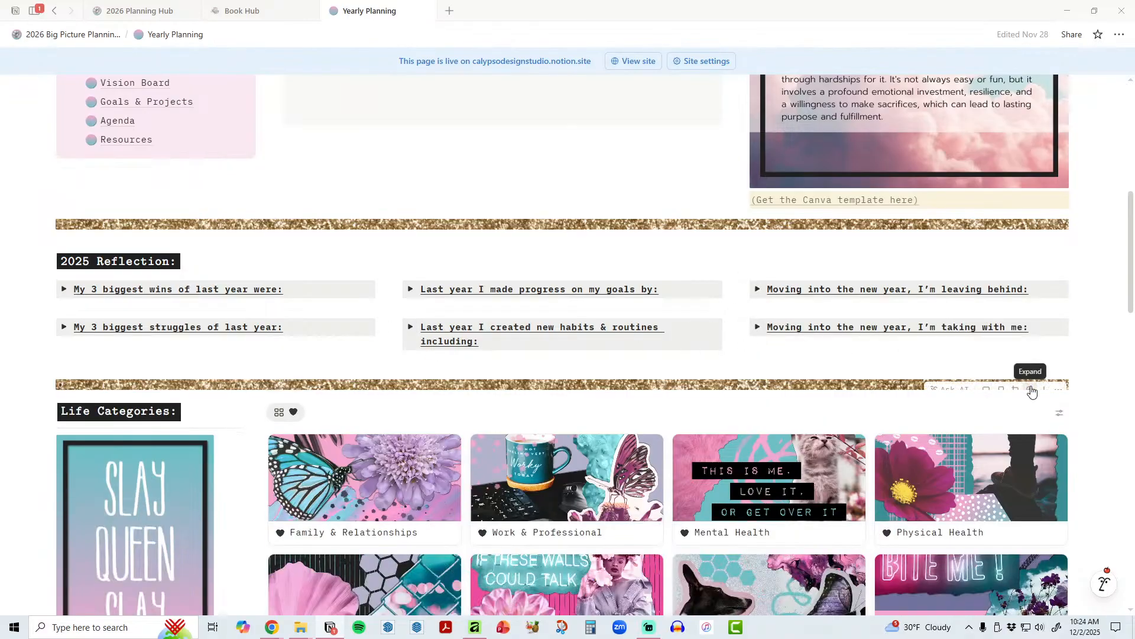
Step: Look over the Life Categories gallery, affirmation template link, 2026 calendar and yearly priority lists down to the monthly gallery
scroll(1032, 391, "down", 4)
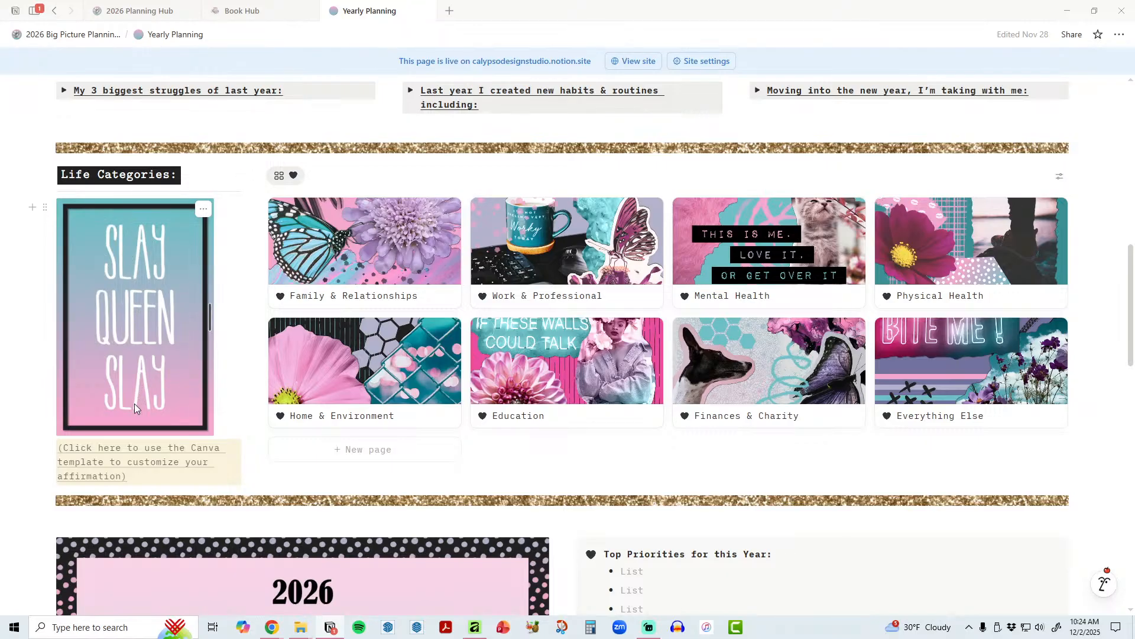
mouse_move(127, 464)
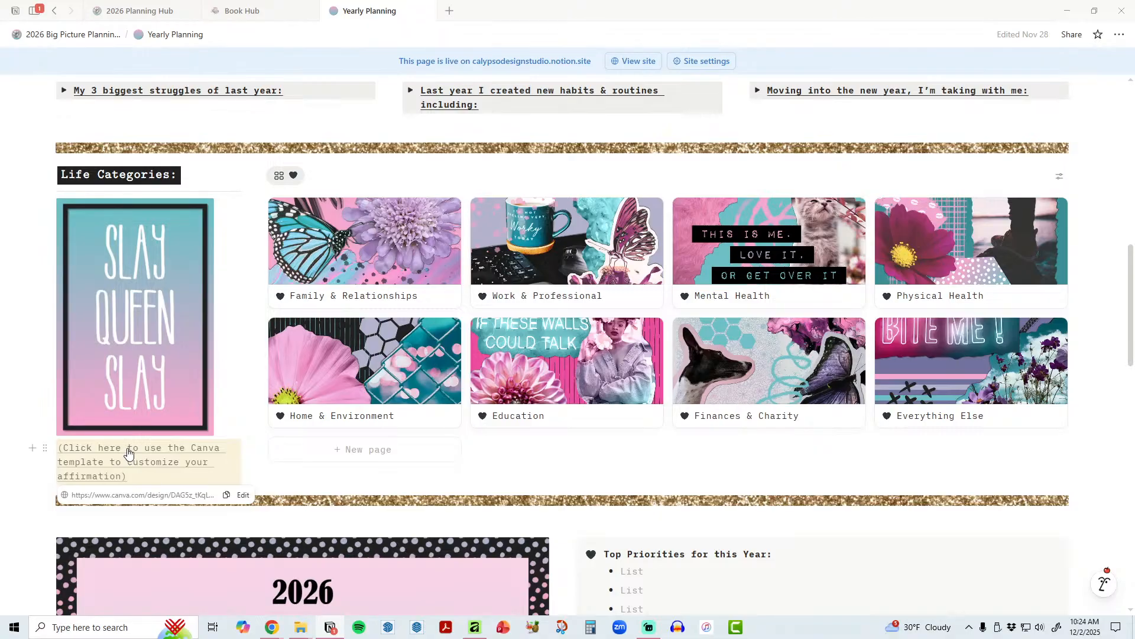
scroll(128, 455, "down", 6)
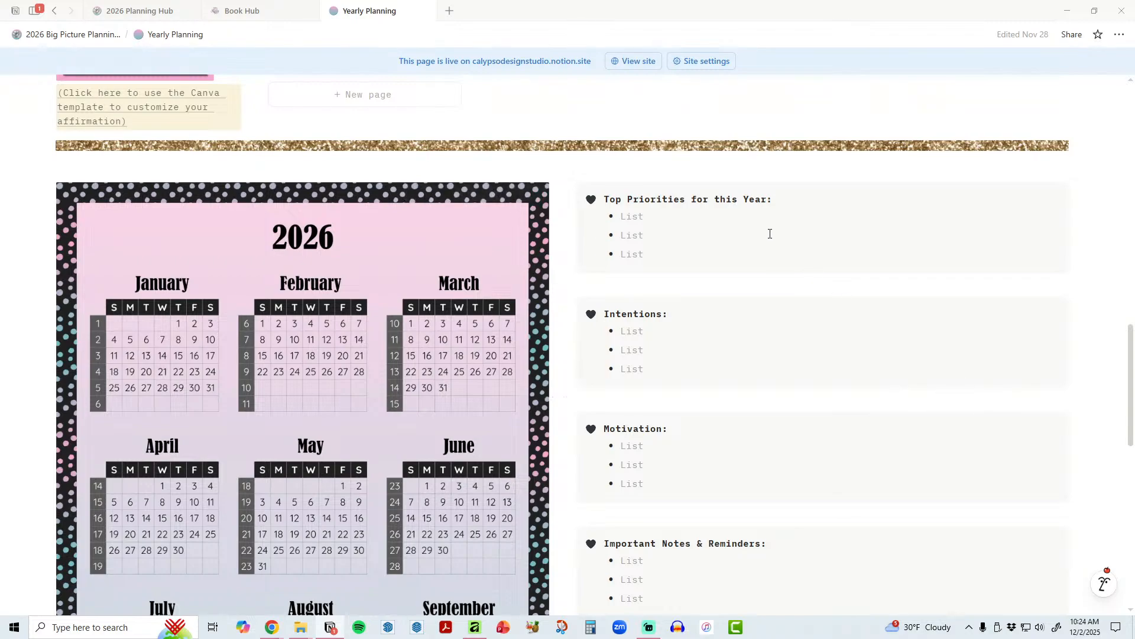
scroll(790, 503, "down", 12)
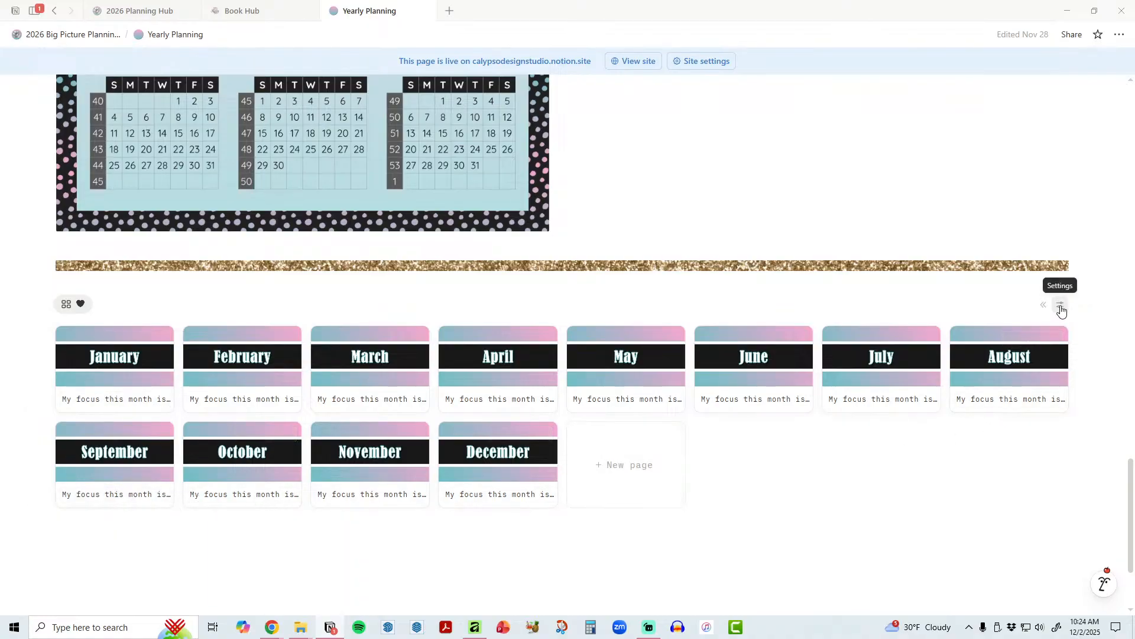
Step: Set the card size of the January to December gallery to Medium
left_click(1015, 306)
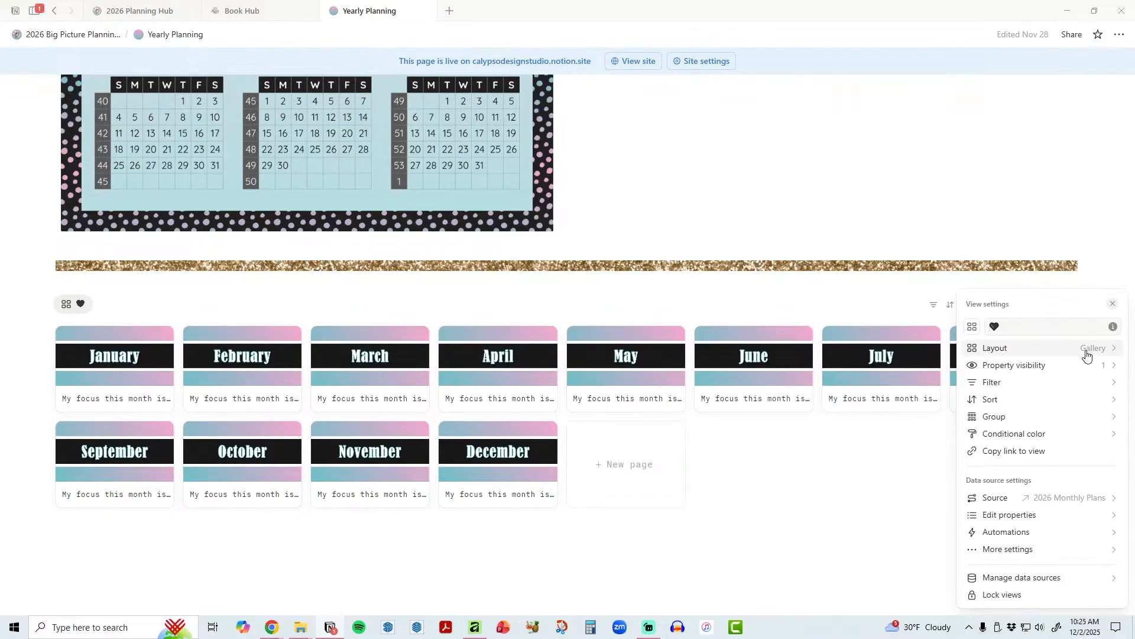
left_click(1088, 350)
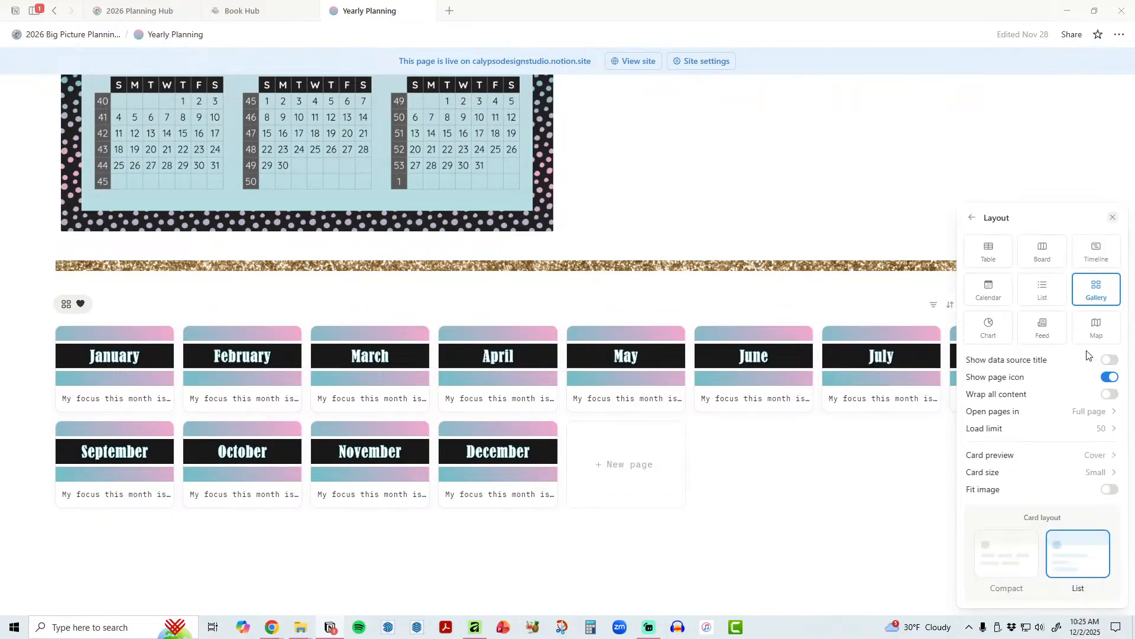
left_click(1094, 473)
left_click(1043, 509)
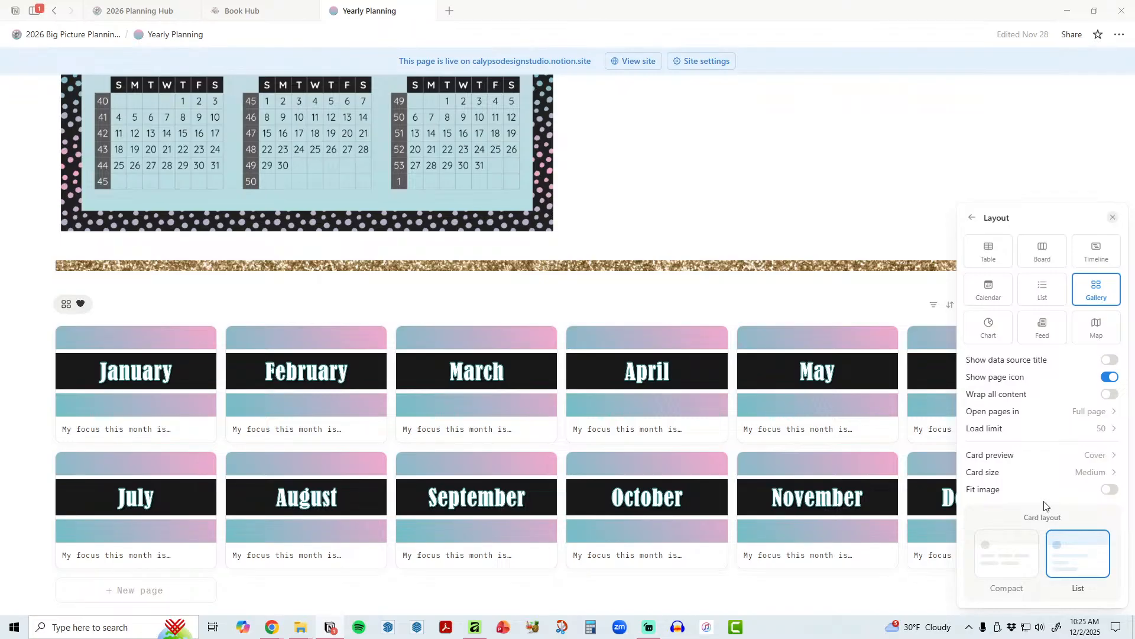
left_click(880, 275)
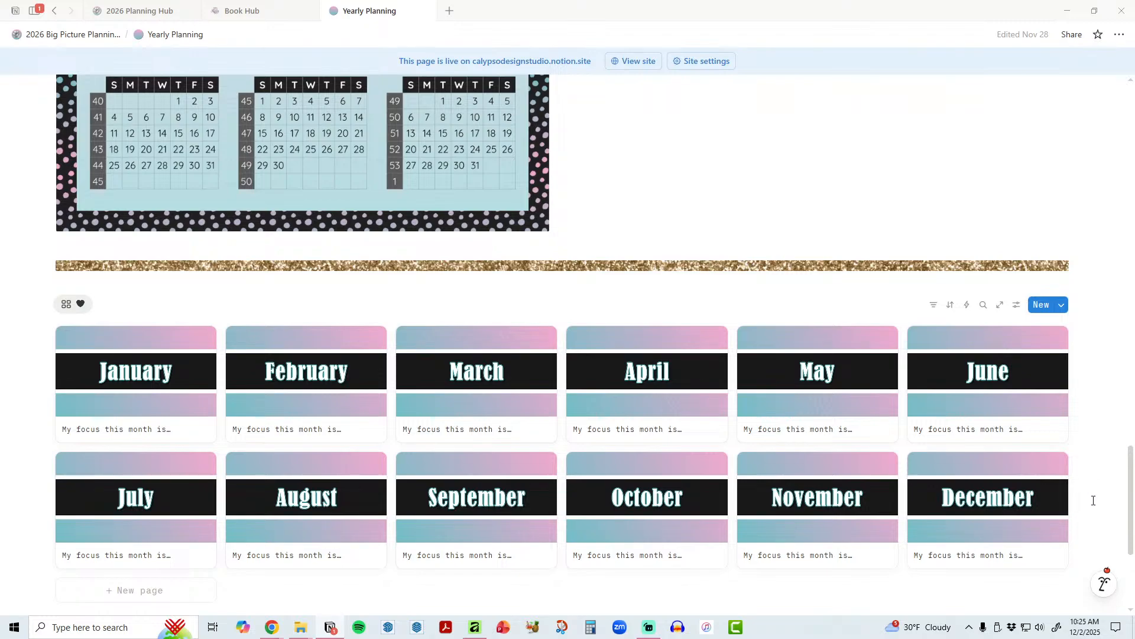
left_click(1017, 305)
left_click(923, 307)
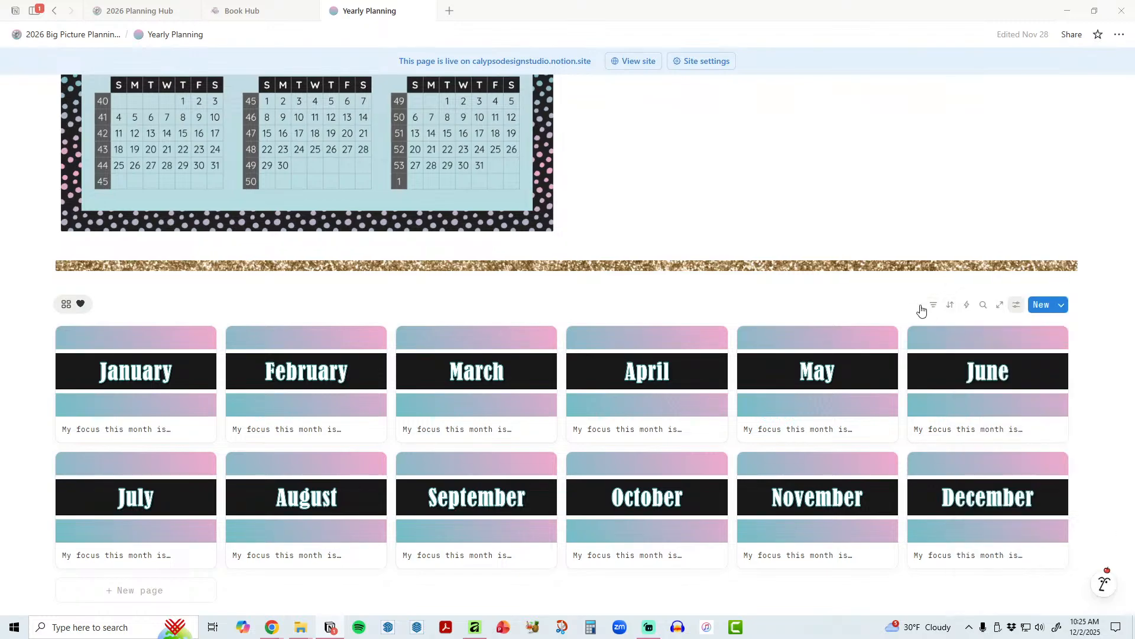
Step: Open the Quarterly Planning page and look over its quarter gallery, notes, progress bars and Life Categories
scroll(1013, 426, "up", 10)
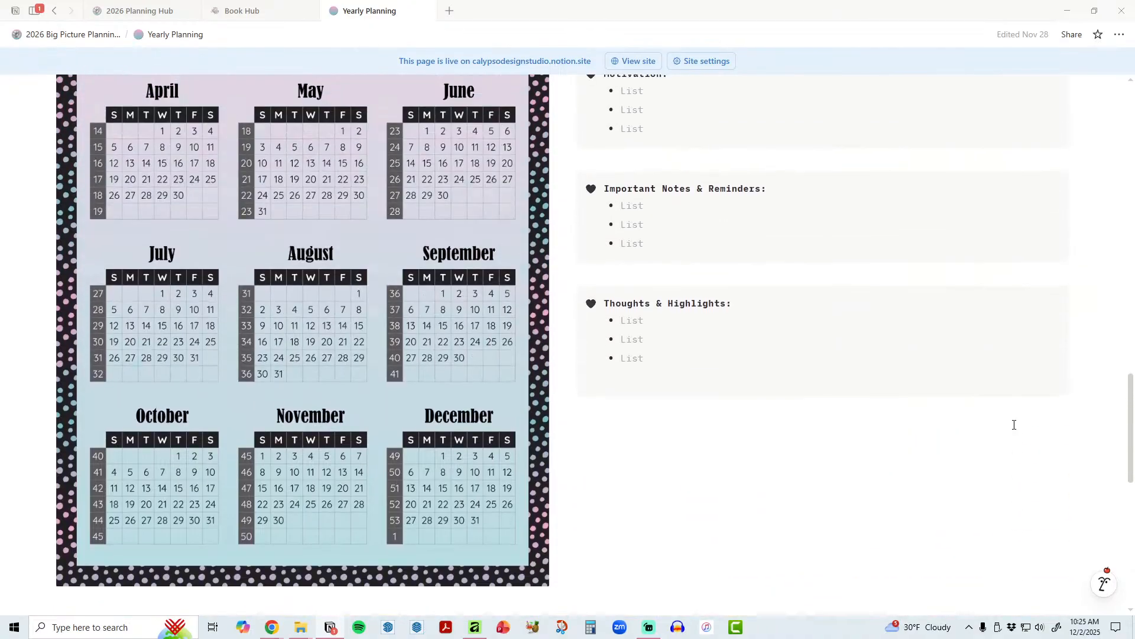
scroll(1013, 425, "up", 18)
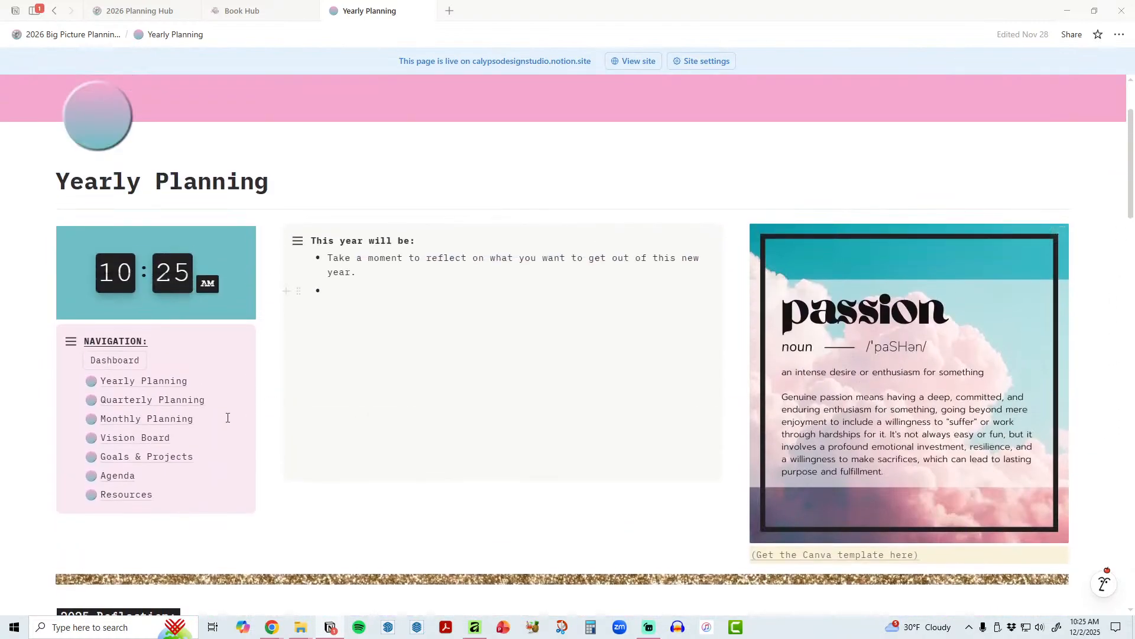
left_click(160, 400)
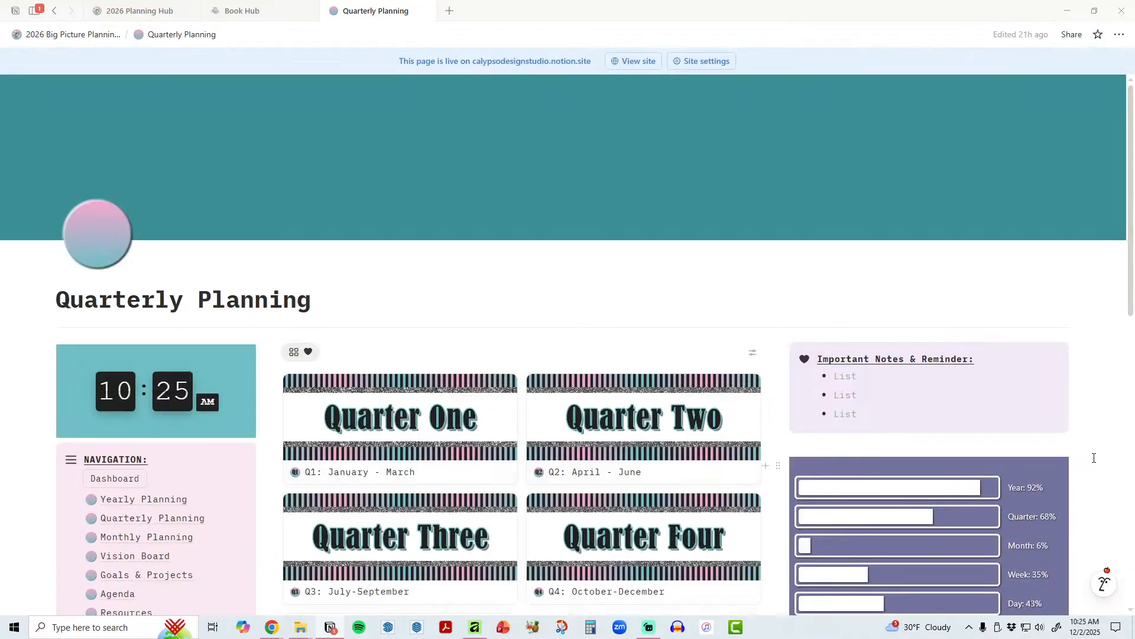
scroll(1094, 458, "down", 2)
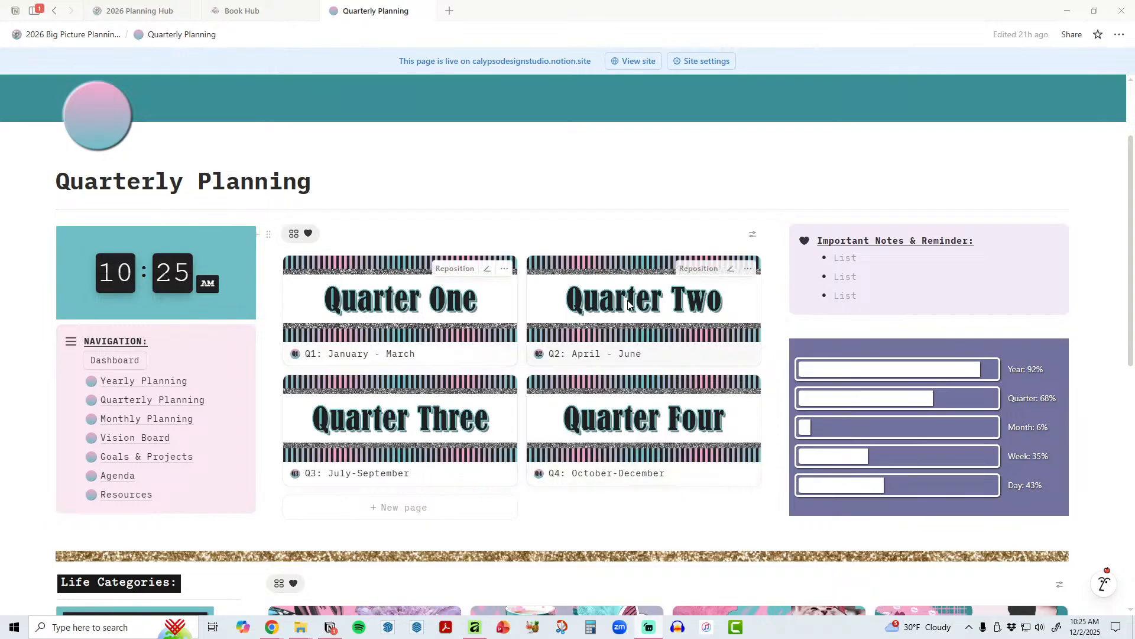
scroll(727, 358, "down", 4)
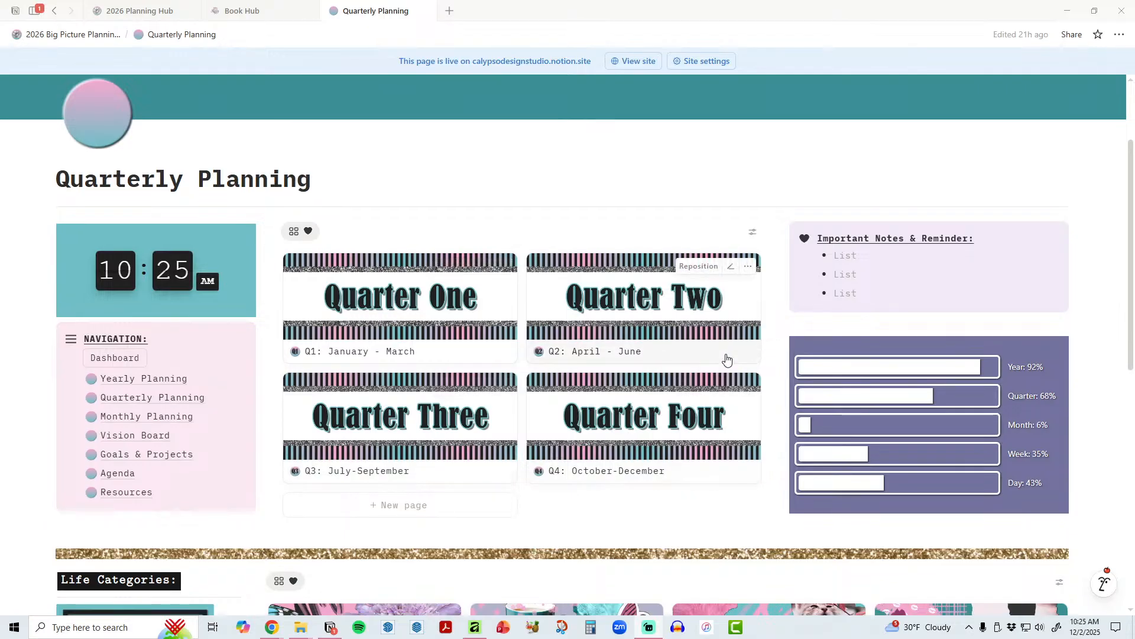
scroll(728, 358, "down", 2)
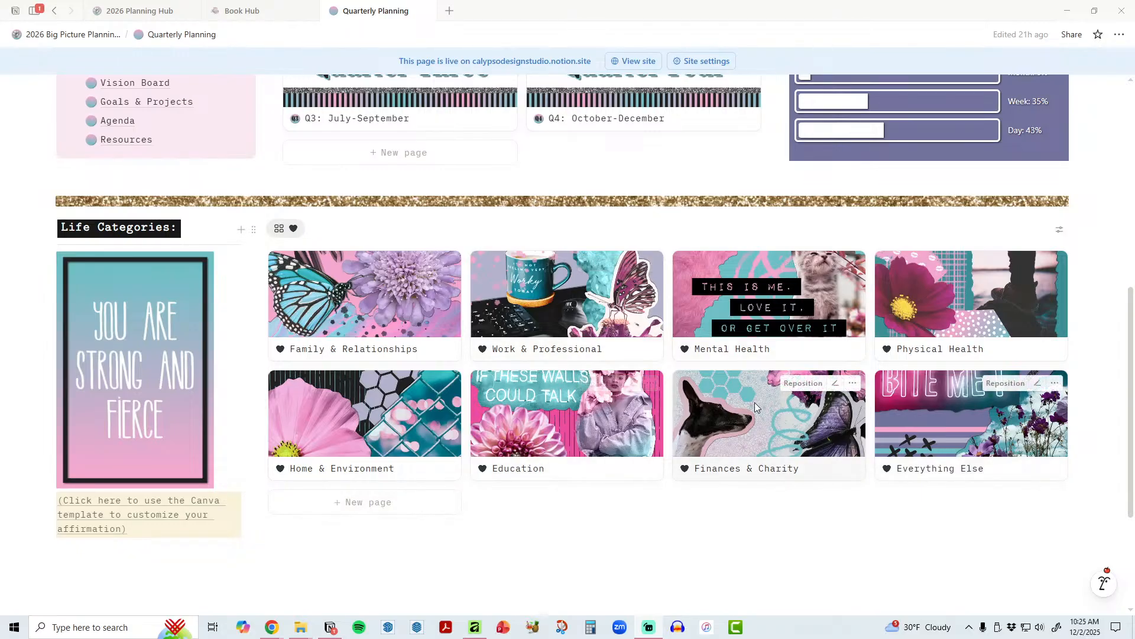
scroll(789, 427, "up", 2)
scroll(790, 427, "up", 4)
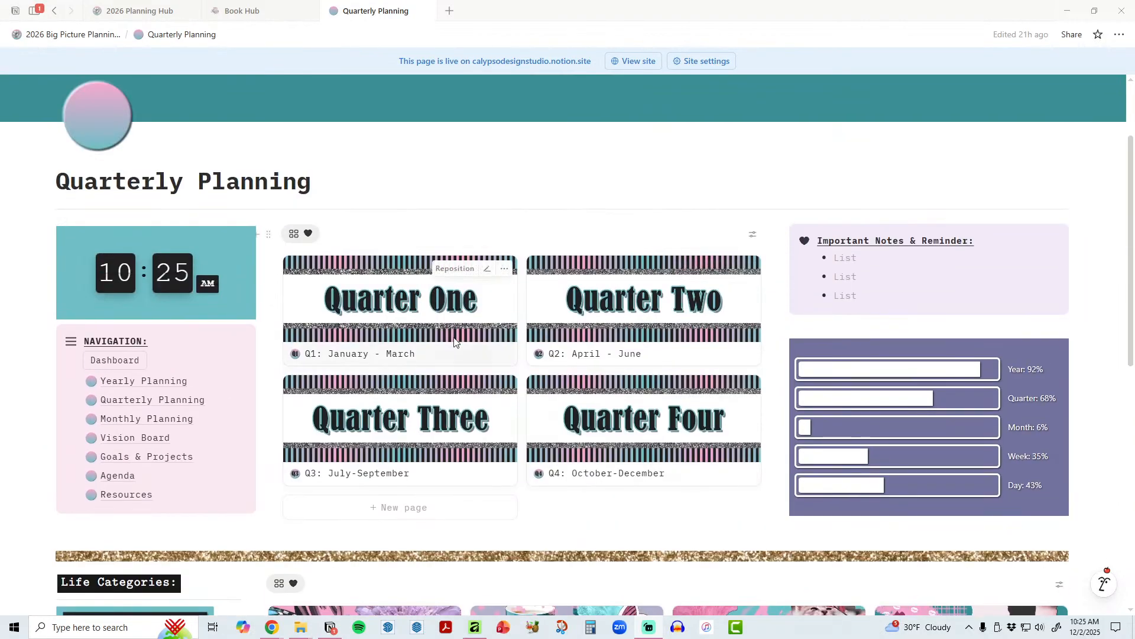
Step: Open the Quarter One page and examine its calendar, Q4 reflection, quarter prep, month gallery, goals table, agenda and Life Categories
left_click(376, 314)
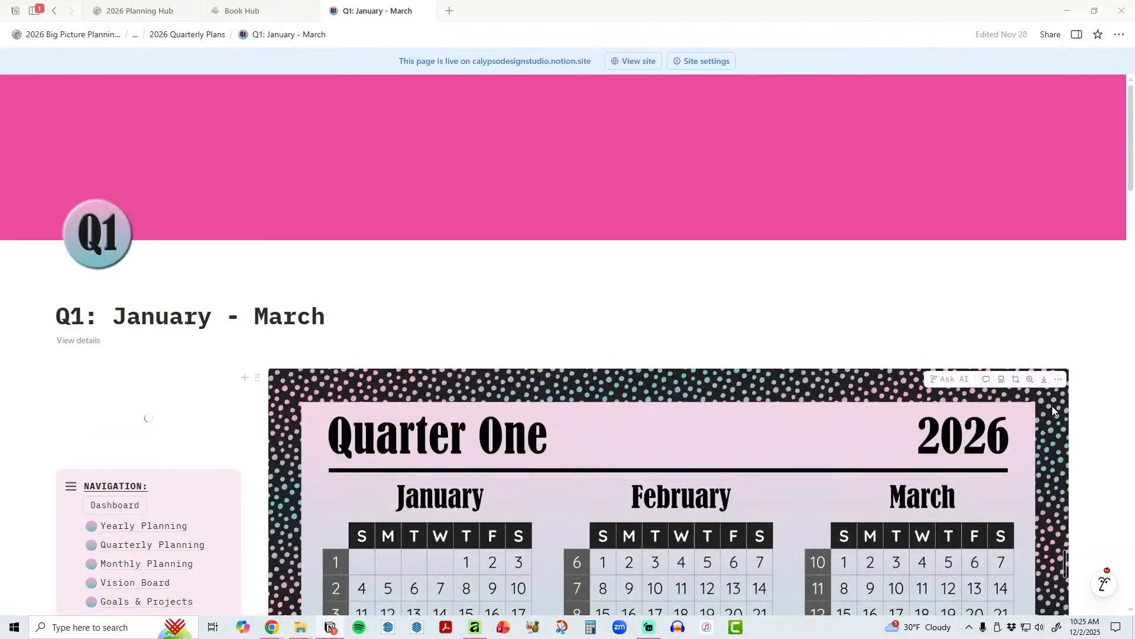
scroll(1076, 417, "down", 4)
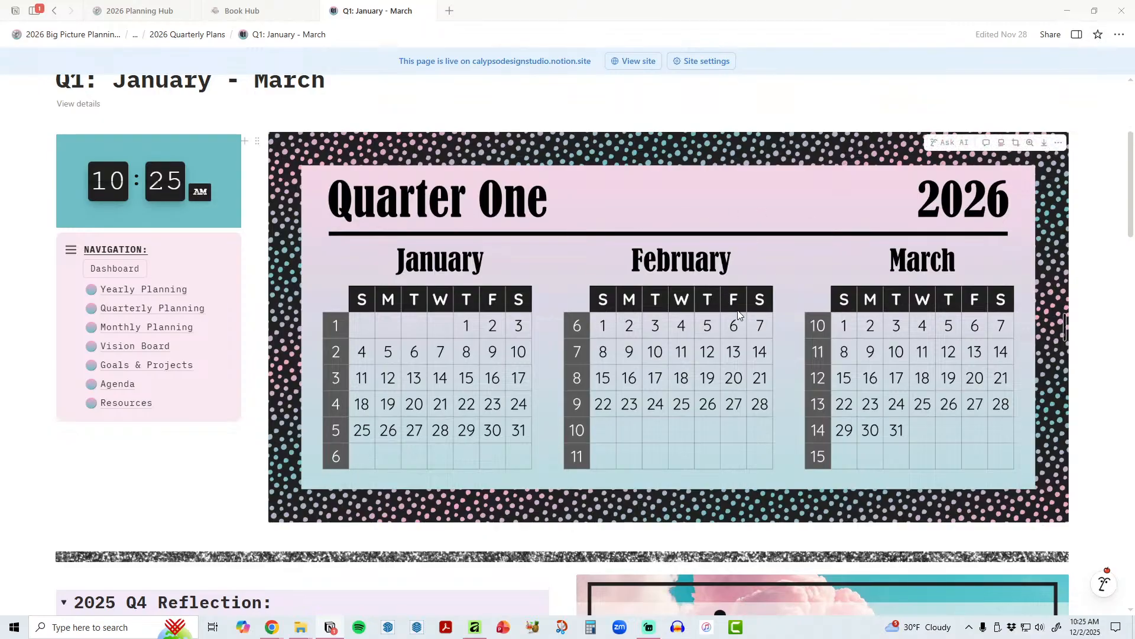
scroll(738, 314, "down", 6)
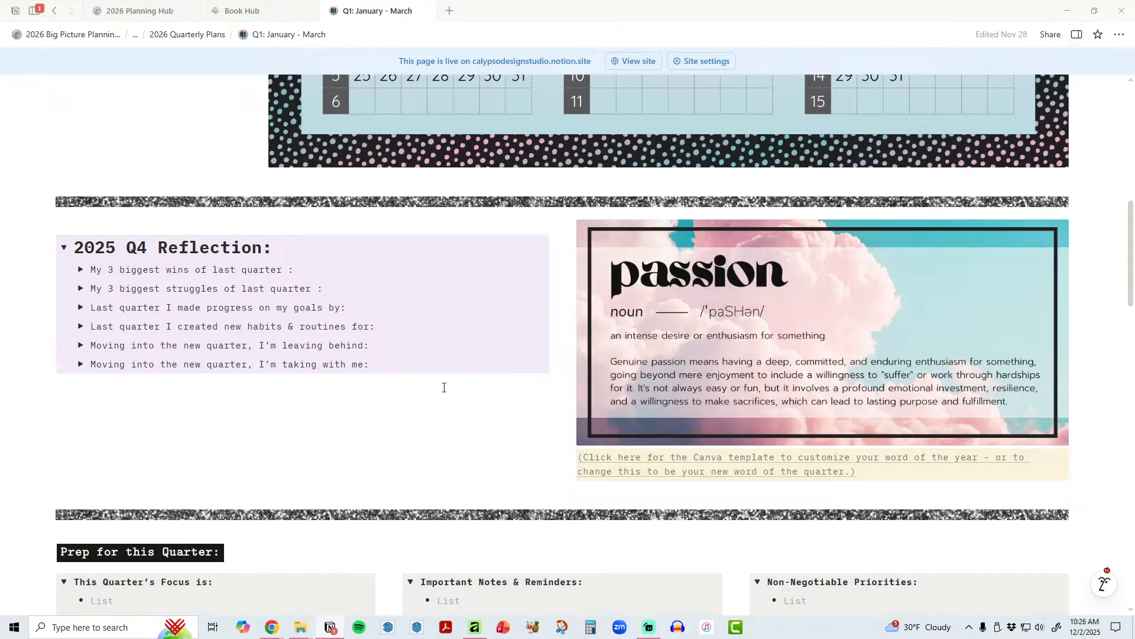
scroll(444, 387, "down", 6)
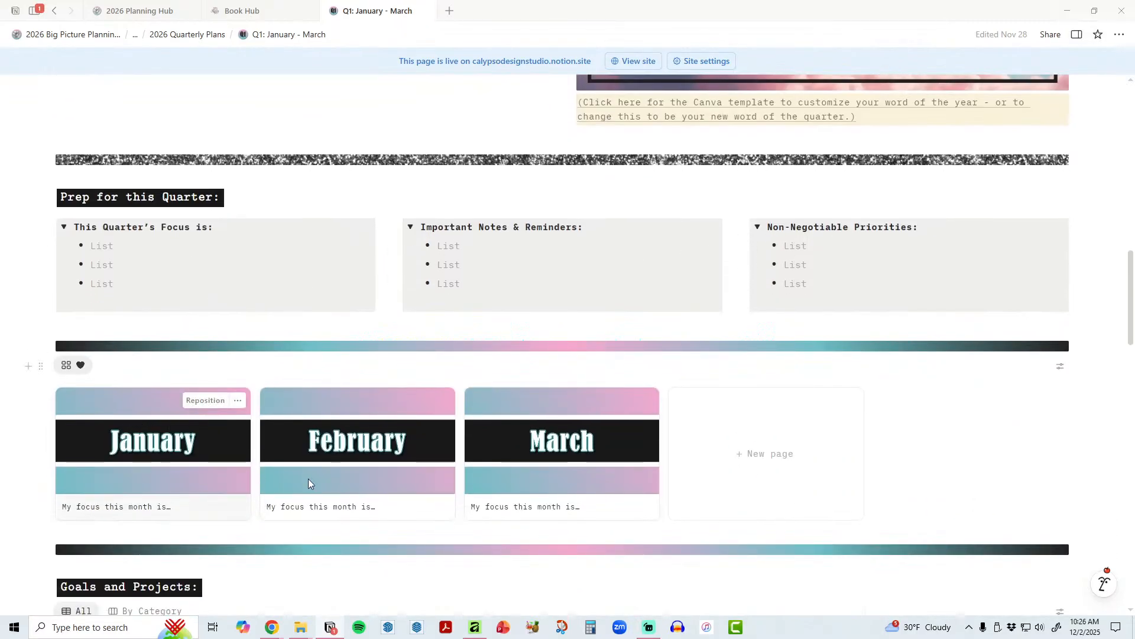
scroll(717, 431, "down", 8)
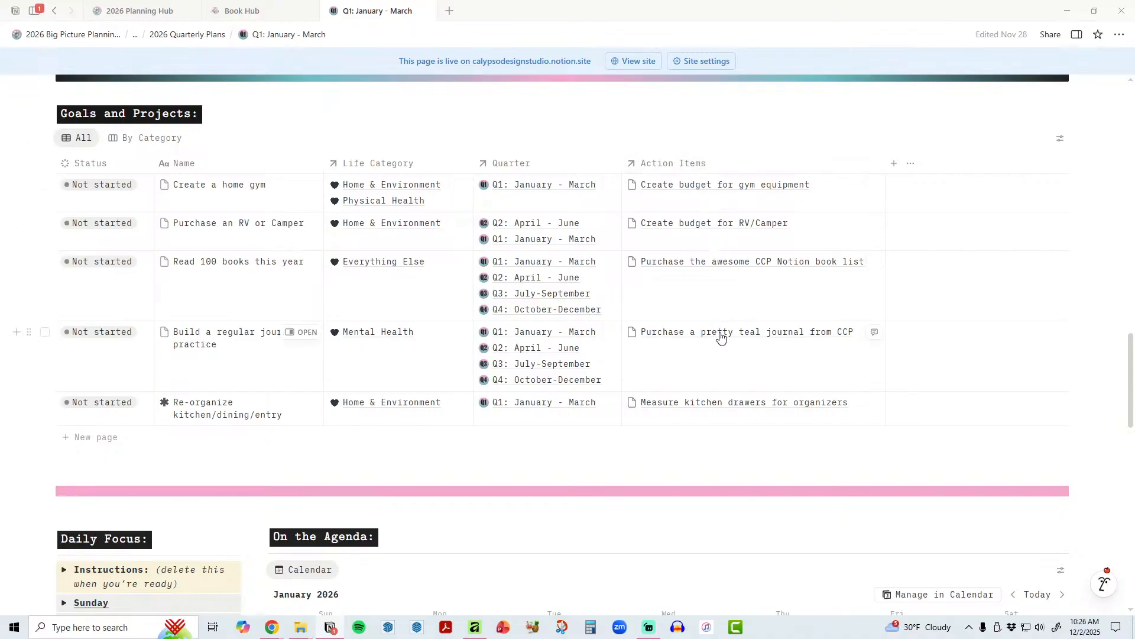
scroll(721, 336, "down", 8)
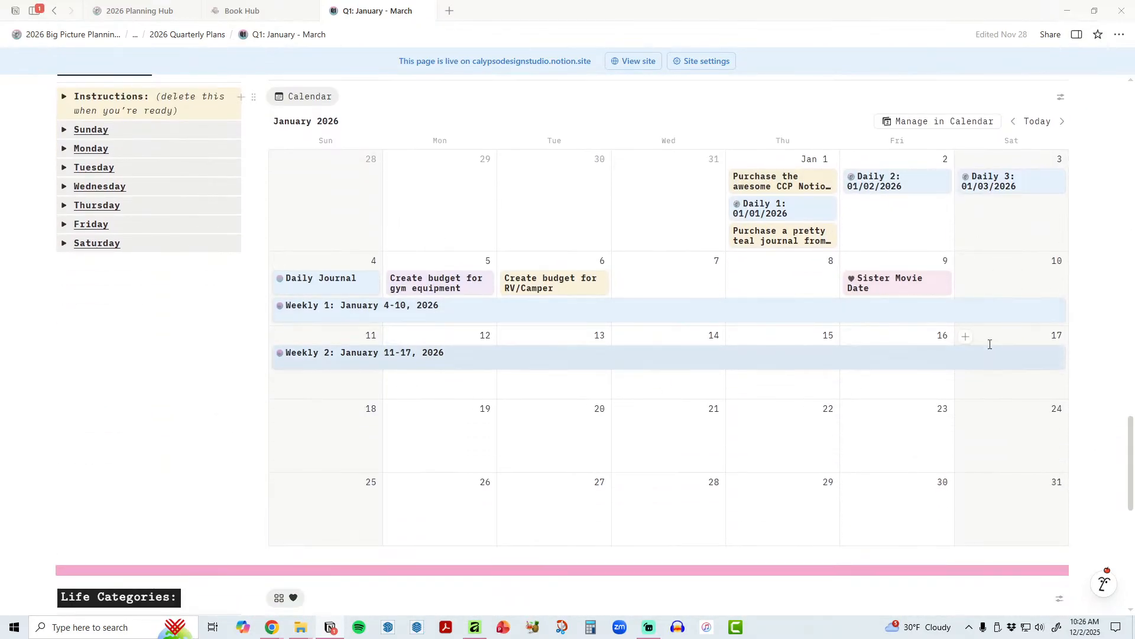
scroll(985, 342, "down", 4)
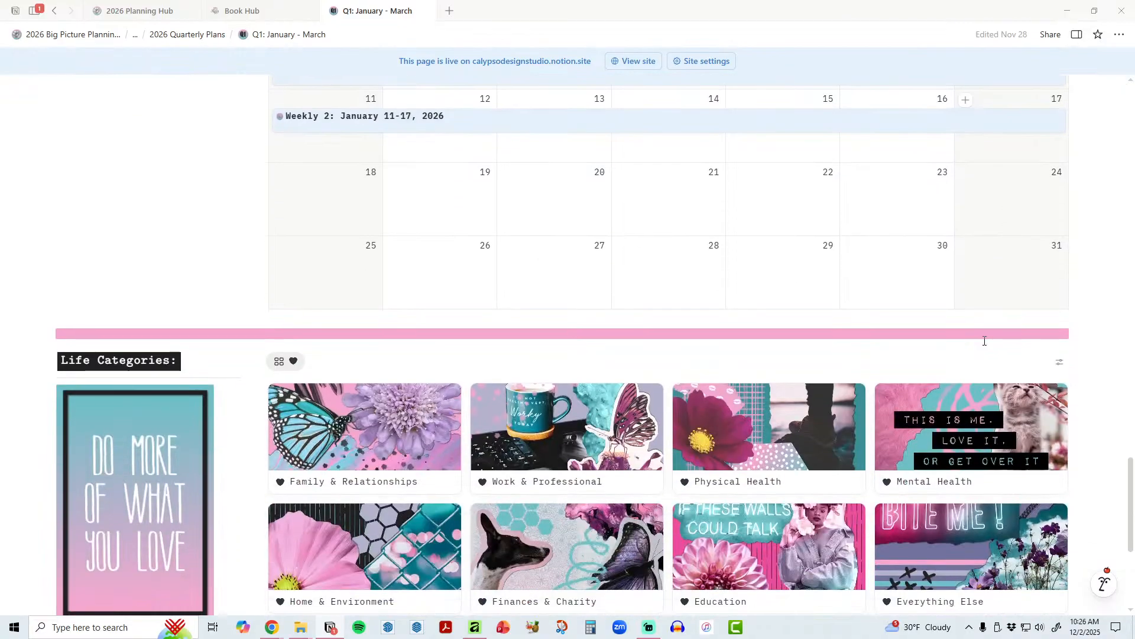
mouse_move(980, 341)
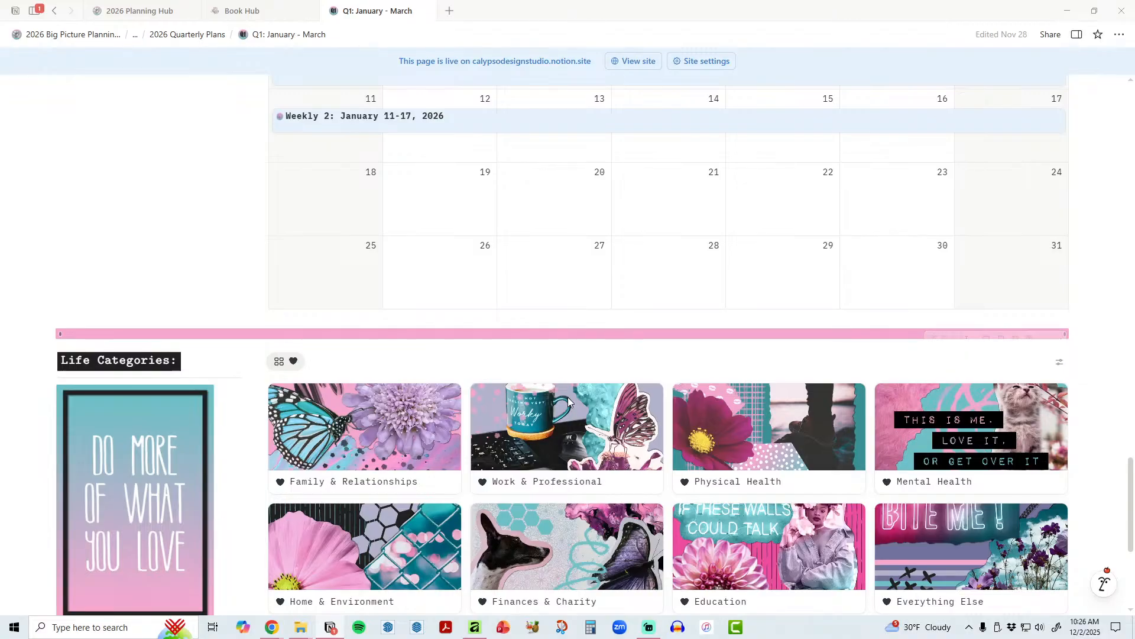
Step: Switch to Chrome and open the Pre-Orders category of the Calypso Creative Planning shop
mouse_move(278, 634)
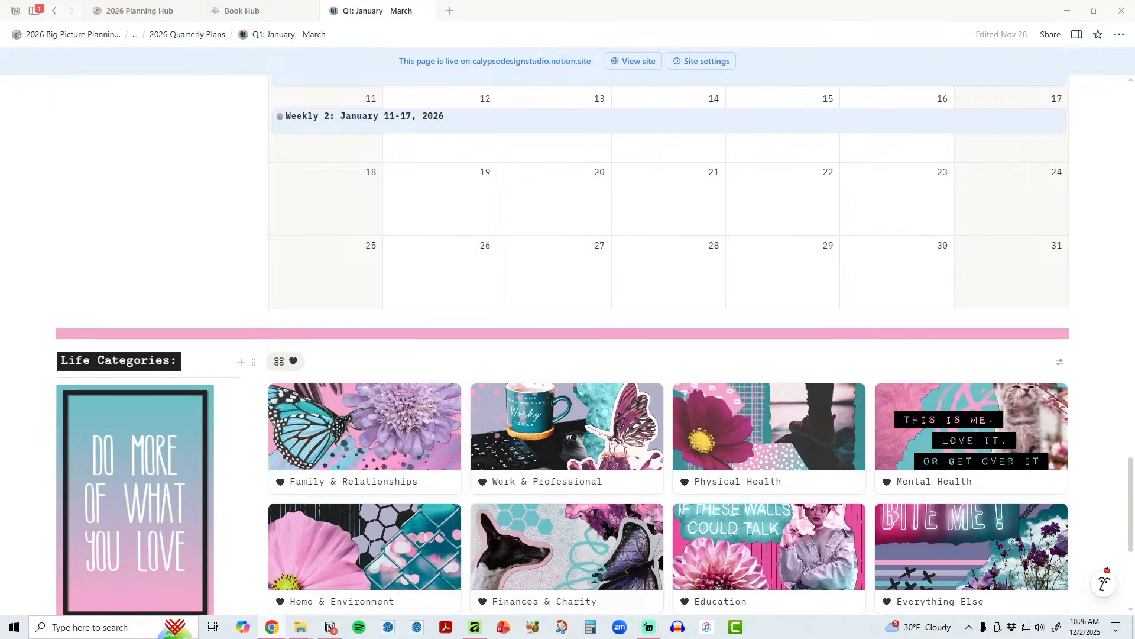
left_click_drag(1134, 148, 613, 9)
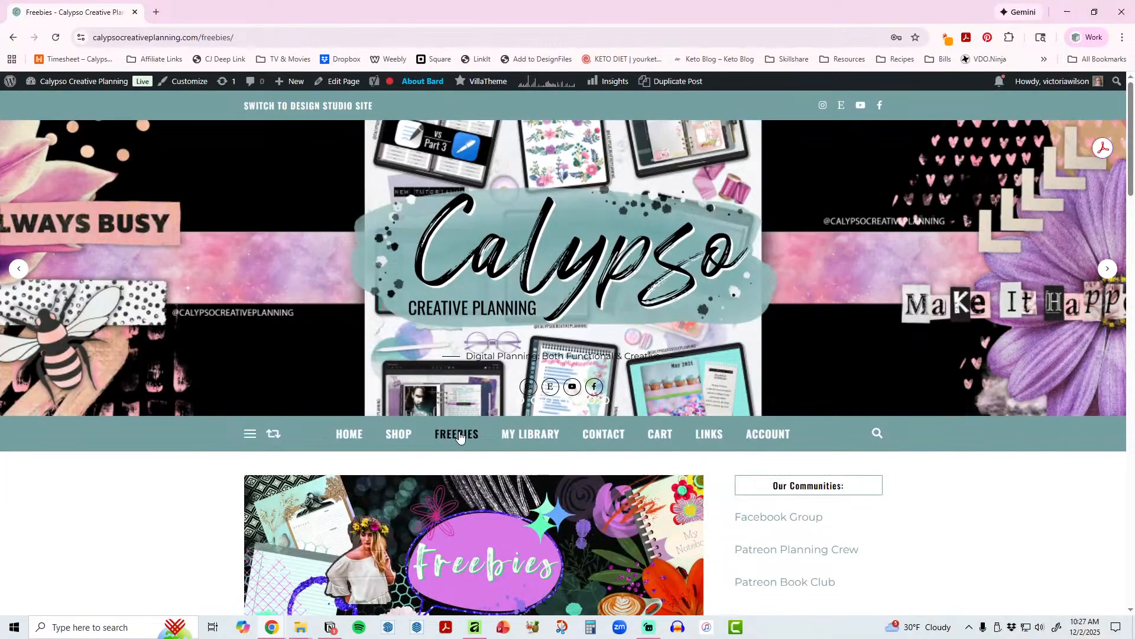
mouse_move(459, 435)
mouse_move(417, 468)
left_click(551, 471)
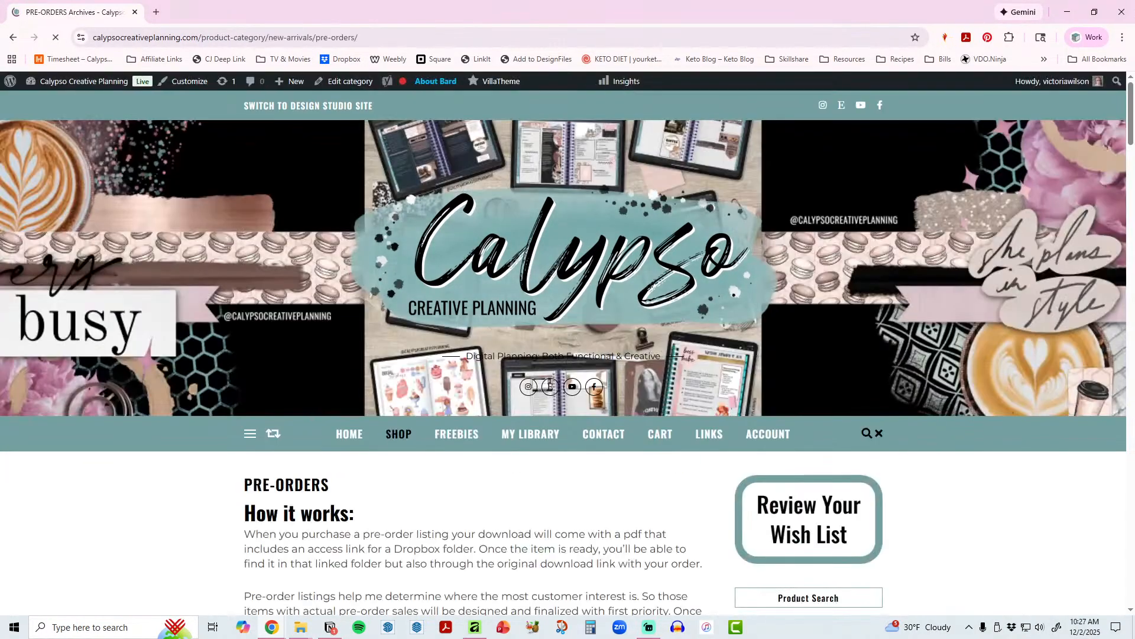
Step: Open the Essentials Canvas DIY Yearly Book Journal pre-order listing and view its black cover image
scroll(923, 431, "down", 10)
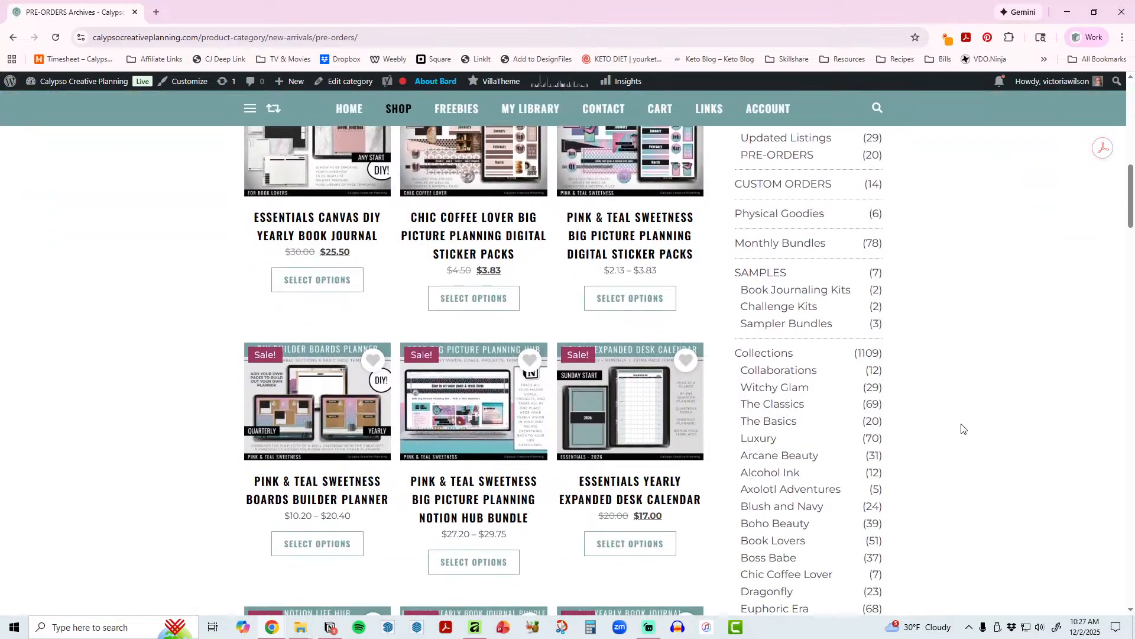
scroll(323, 260, "up", 2)
left_click(319, 256)
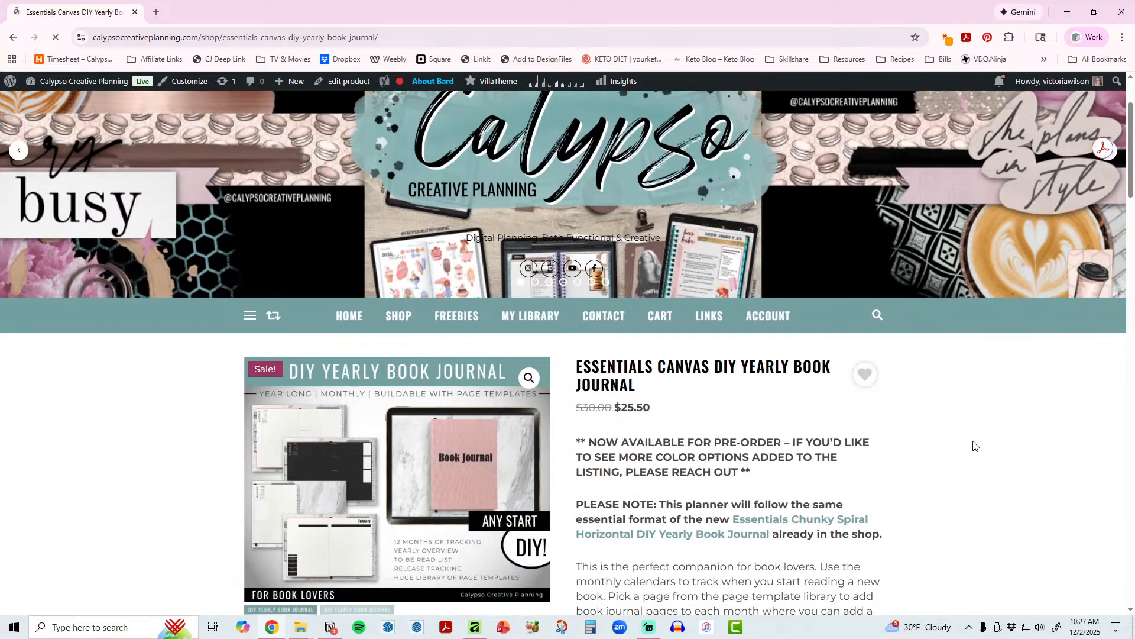
scroll(974, 455, "down", 2)
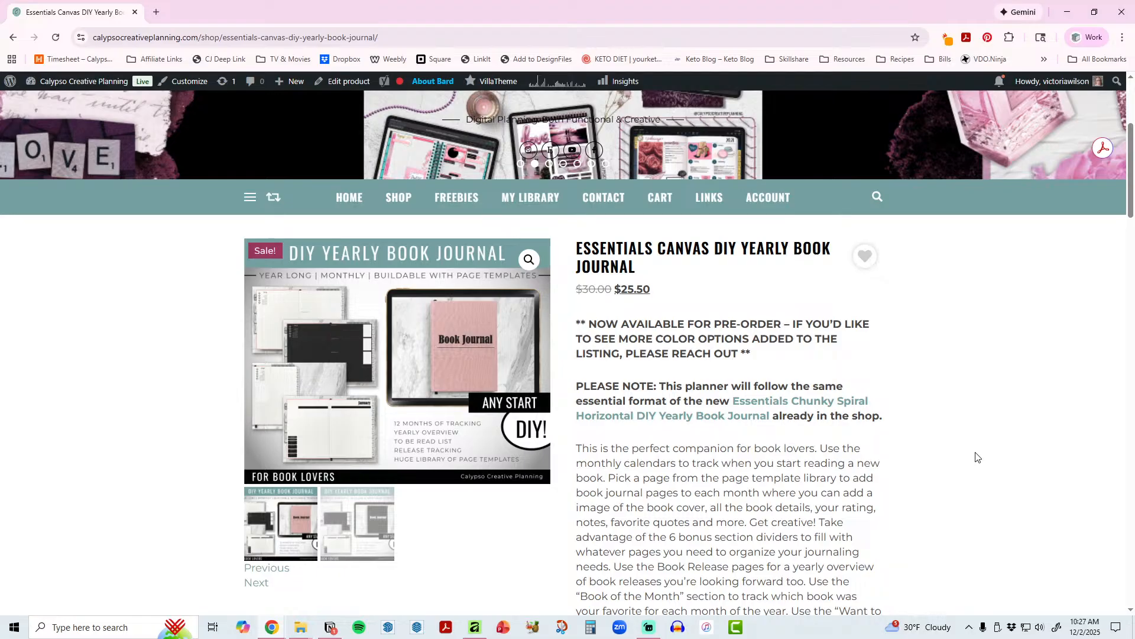
left_click(370, 531)
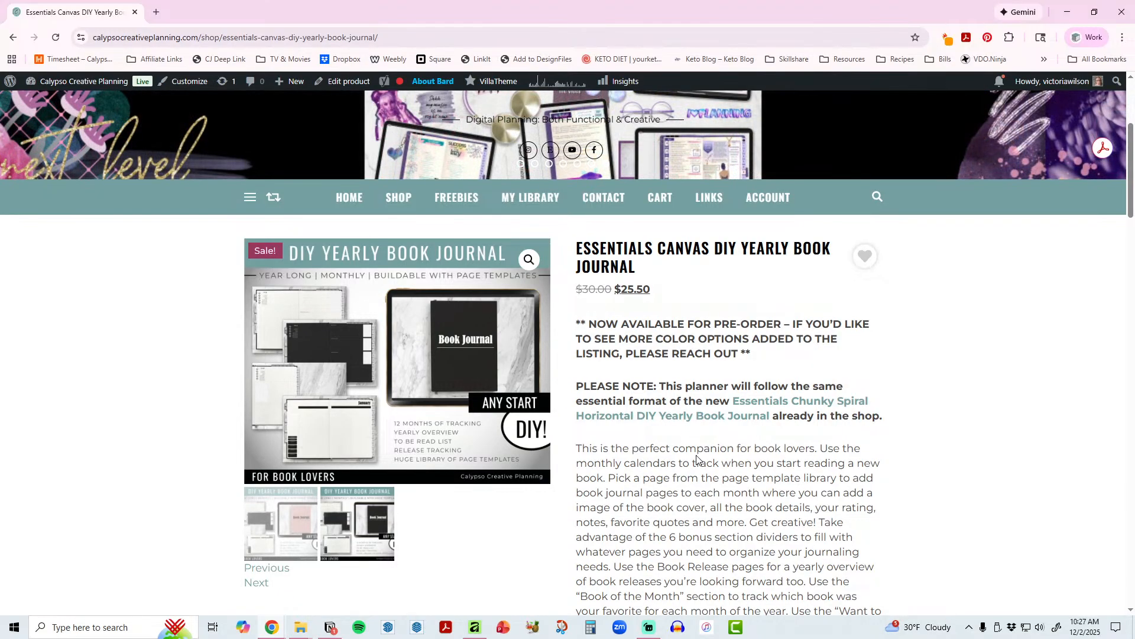
Step: Return to the pre-orders, open the Essentials Chunky Spiral Horizontal DIY Yearly Book Journal and view its pink cover image and description
left_click(13, 37)
scroll(791, 461, "down", 2)
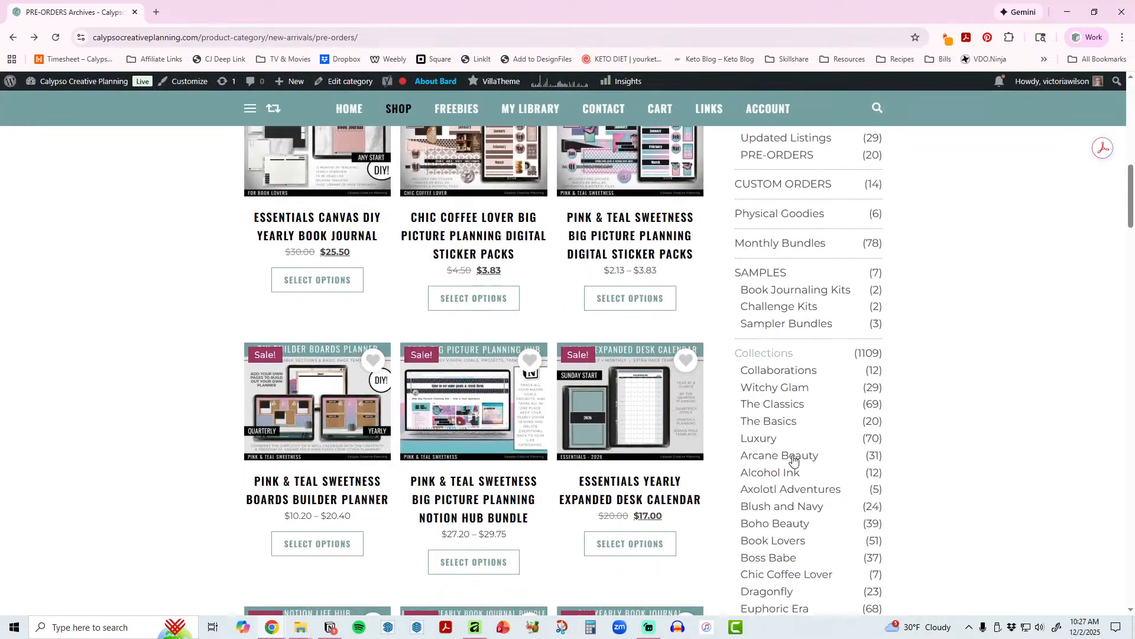
scroll(793, 459, "down", 8)
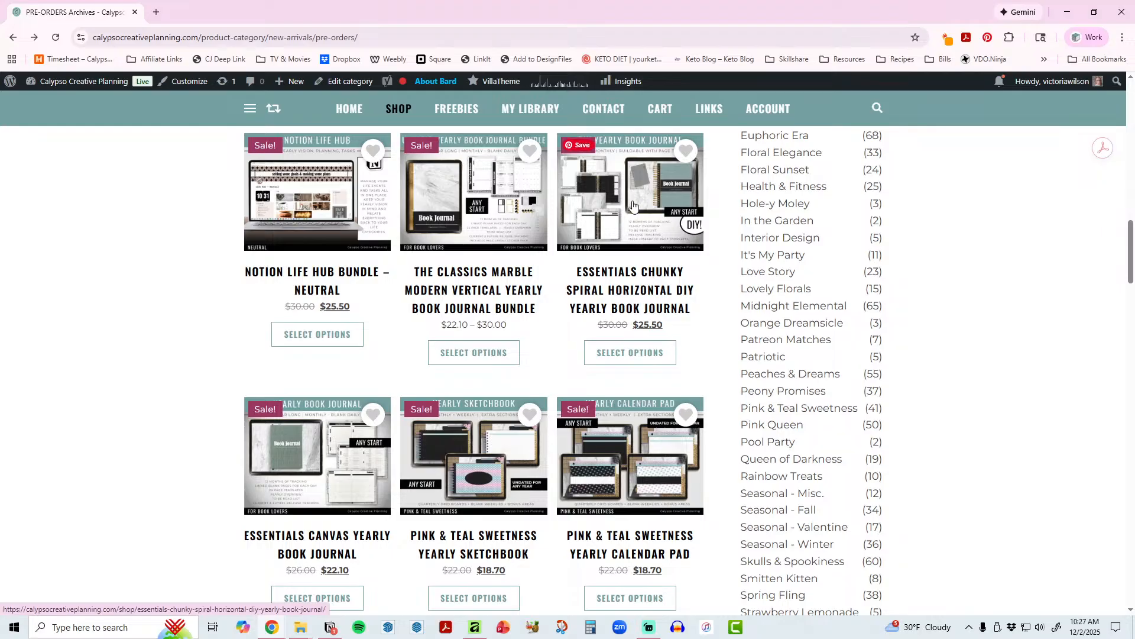
left_click(663, 208)
scroll(892, 442, "down", 6)
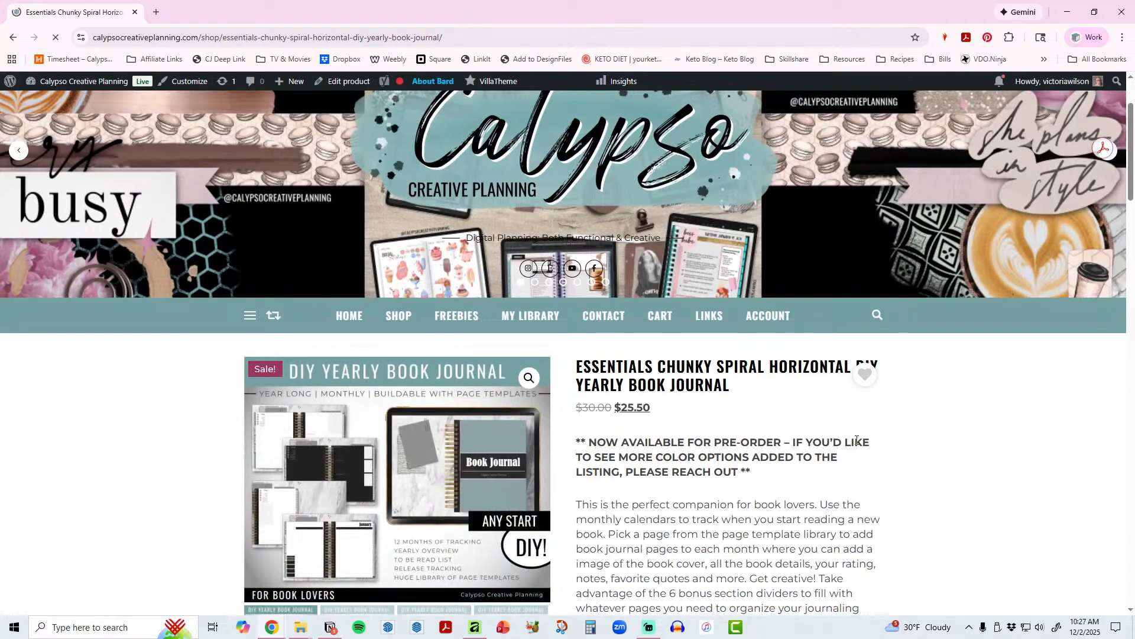
scroll(892, 442, "down", 2)
left_click(377, 294)
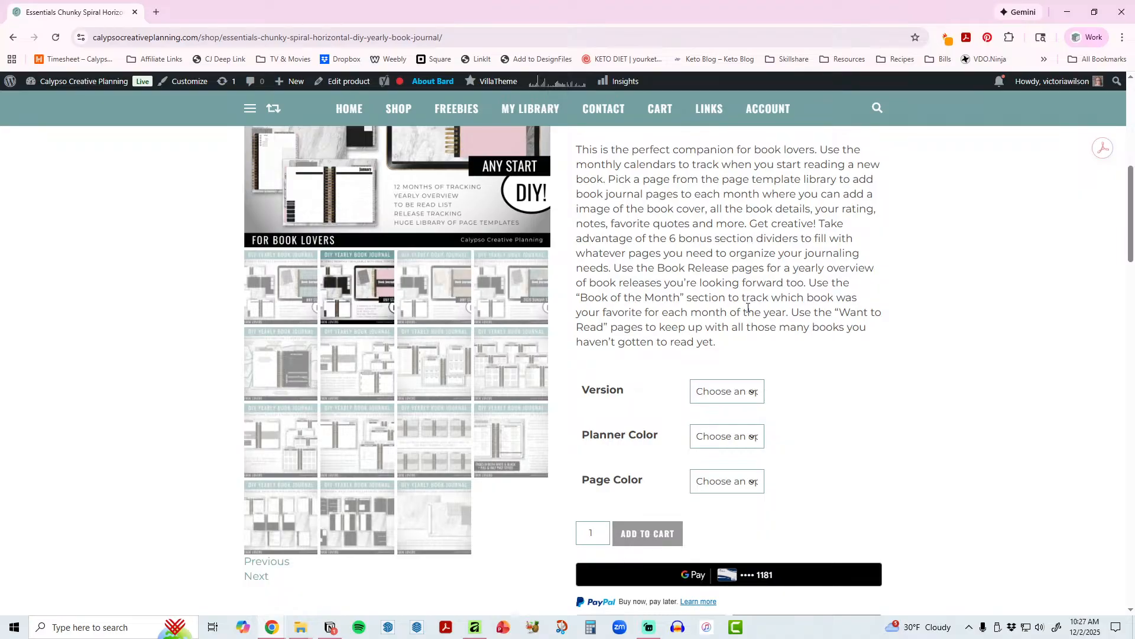
scroll(874, 325, "up", 2)
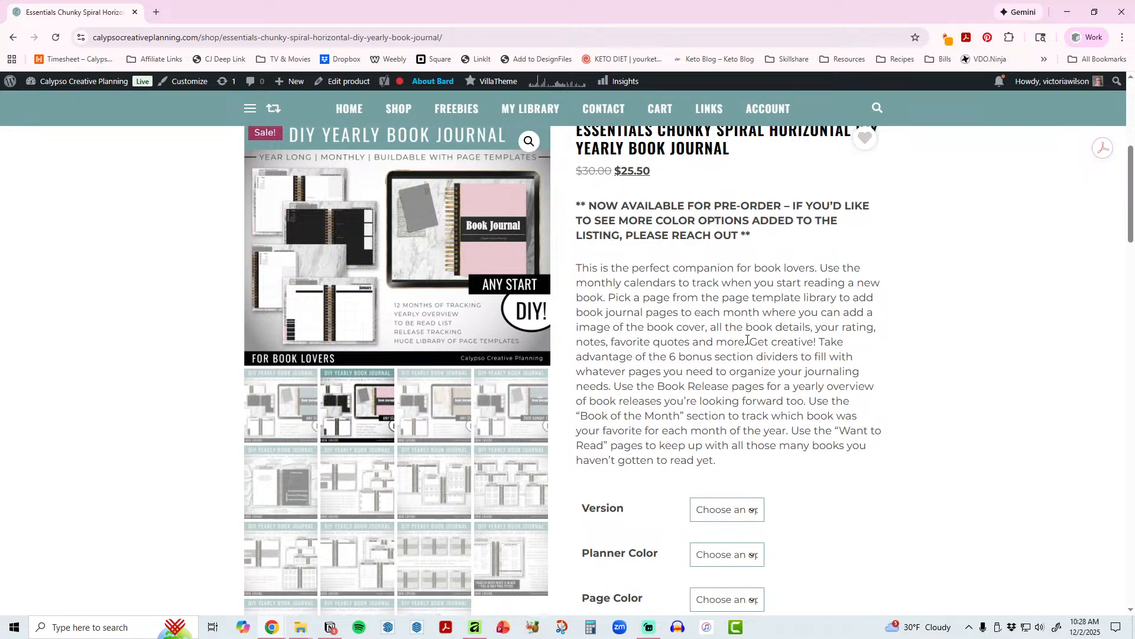
scroll(747, 340, "up", 2)
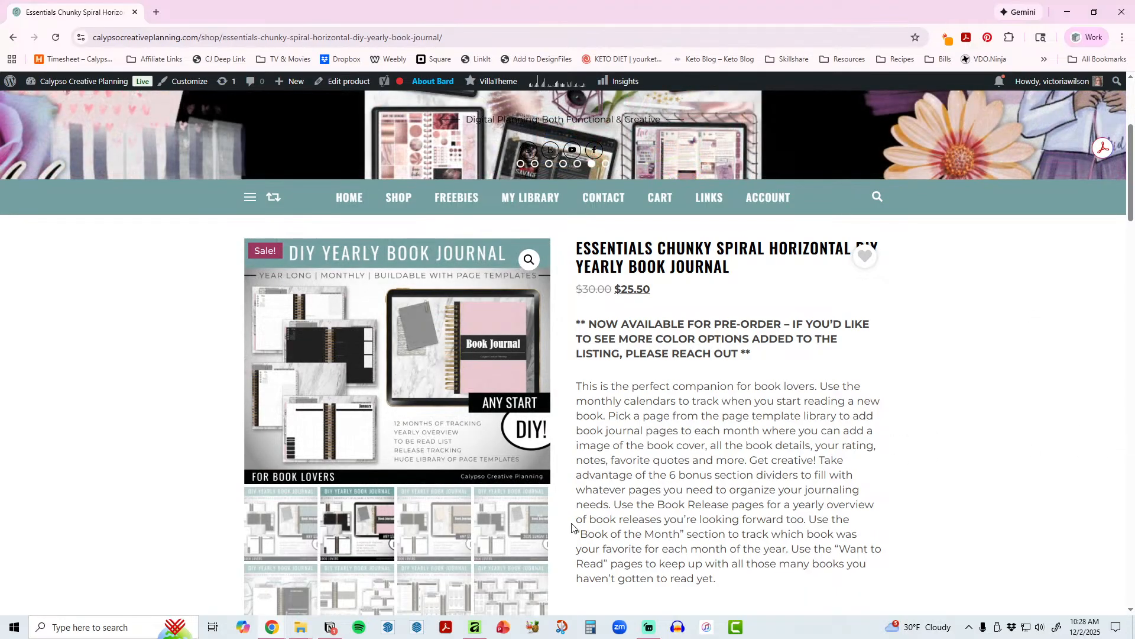
Step: Switch back to Notion and open the January page from the Quarter One month gallery
left_click(334, 632)
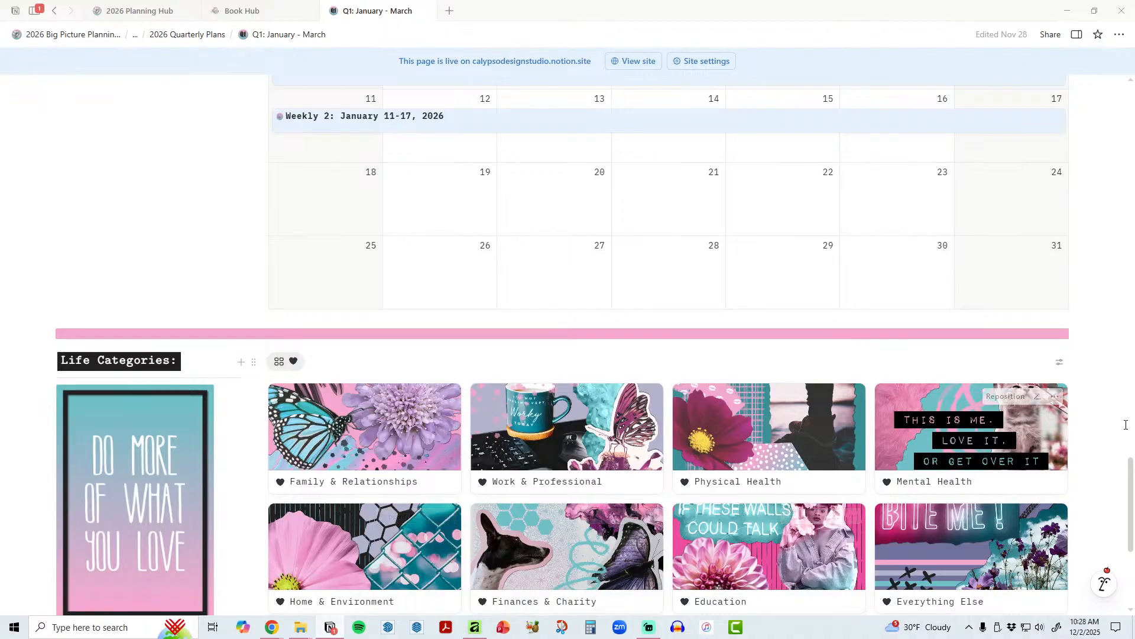
scroll(994, 401, "down", 3)
scroll(993, 396, "up", 15)
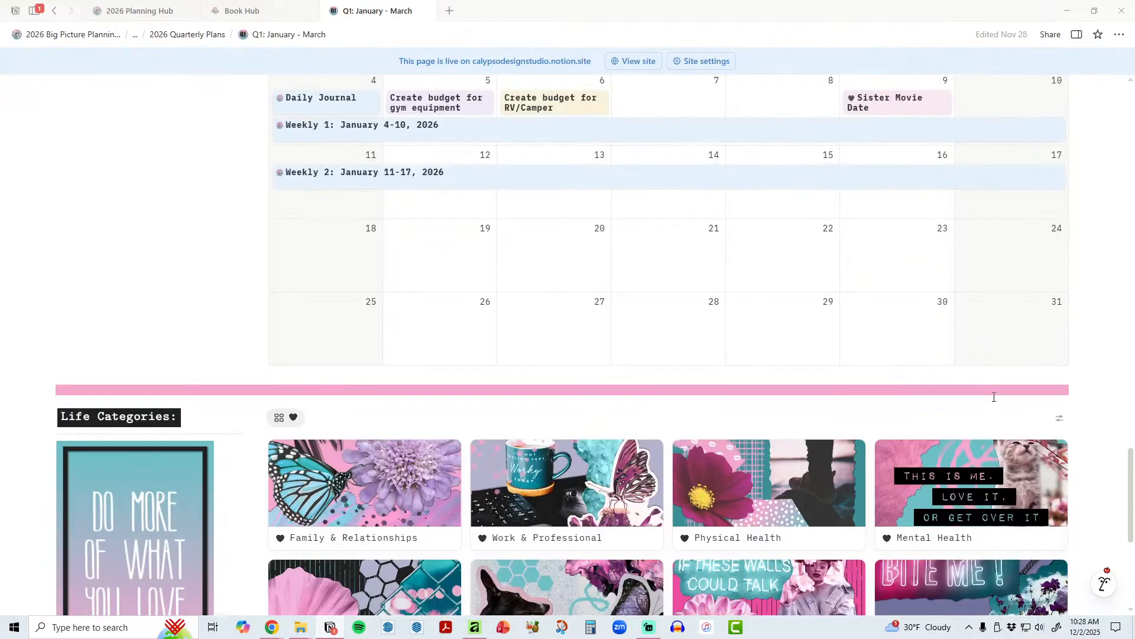
scroll(994, 396, "up", 2)
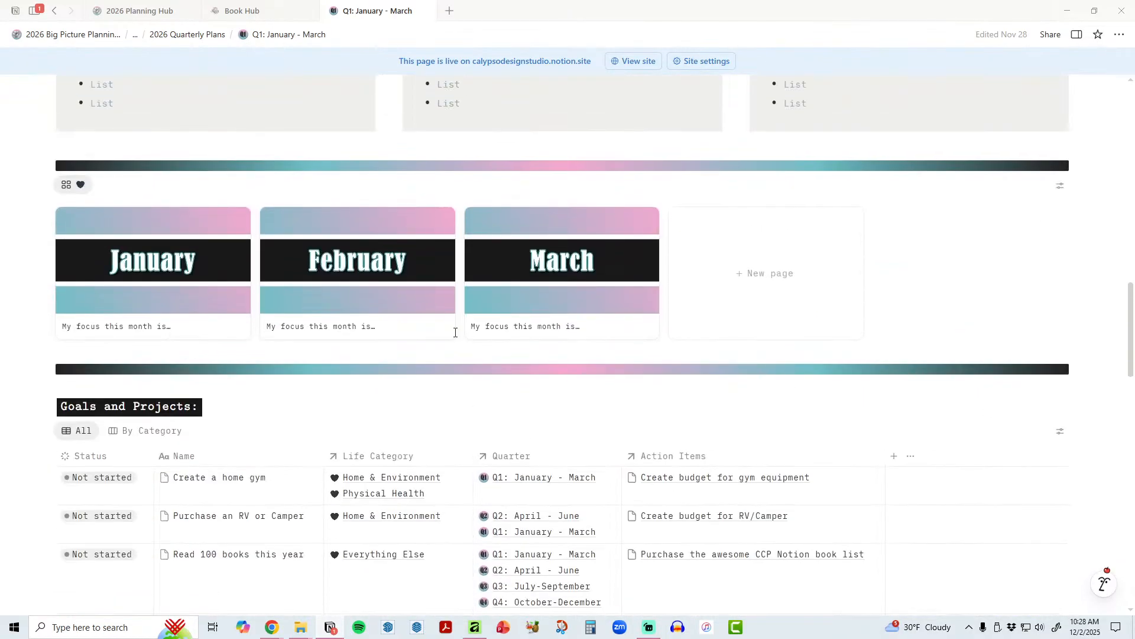
left_click(197, 253)
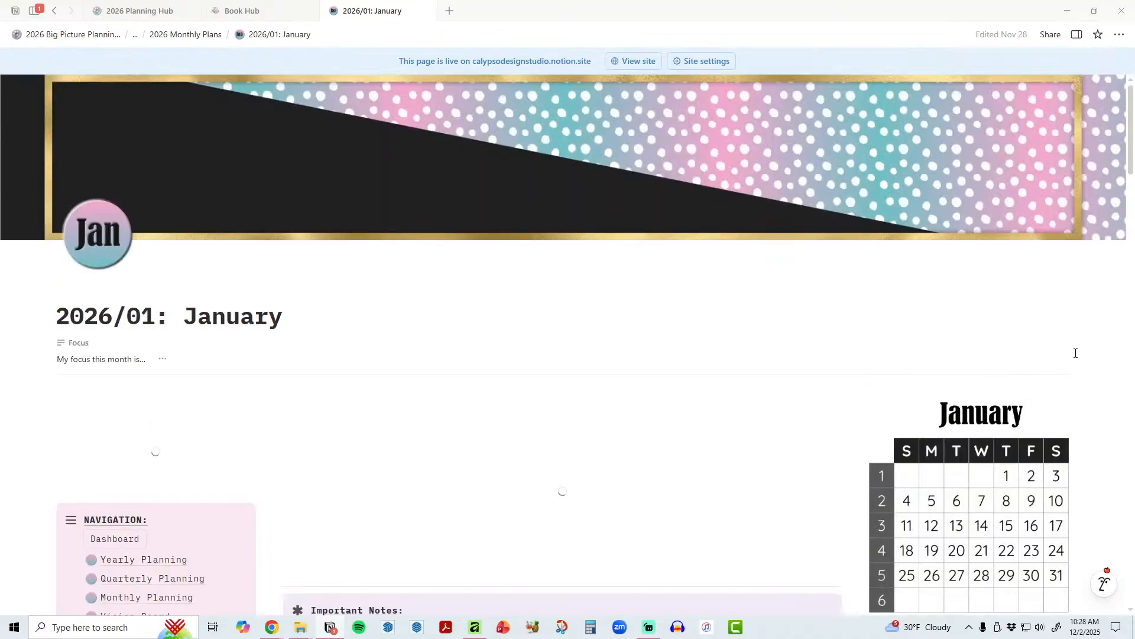
Step: Examine the January page's progress bars, notes, quarter card, reflection, morning and evening routines, and month prep sections
scroll(1090, 353, "down", 2)
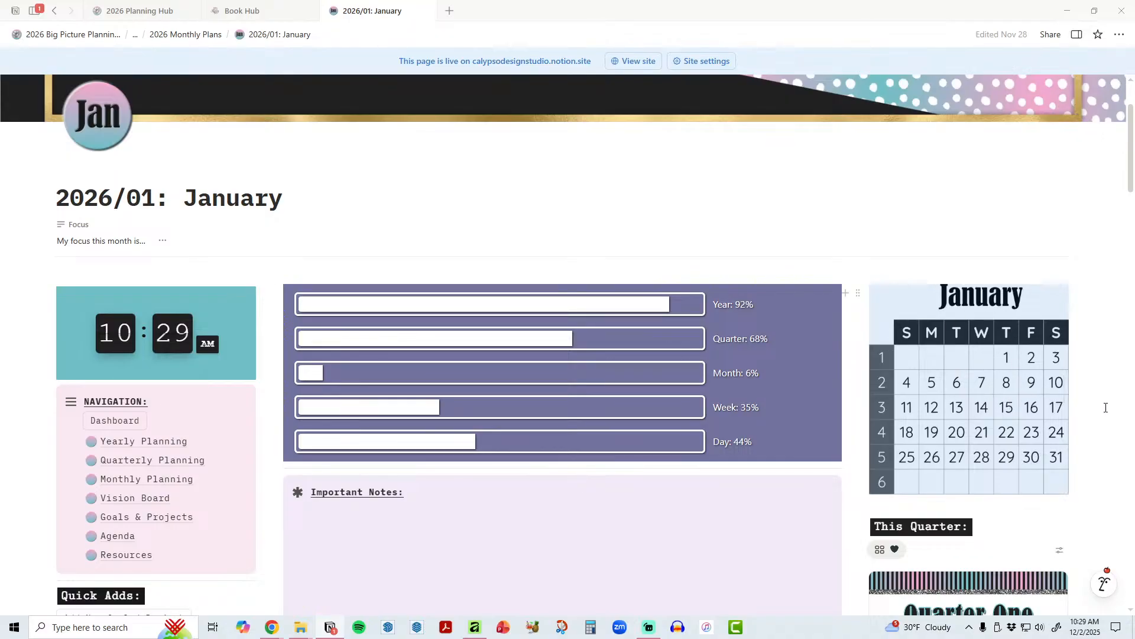
scroll(1009, 367, "down", 4)
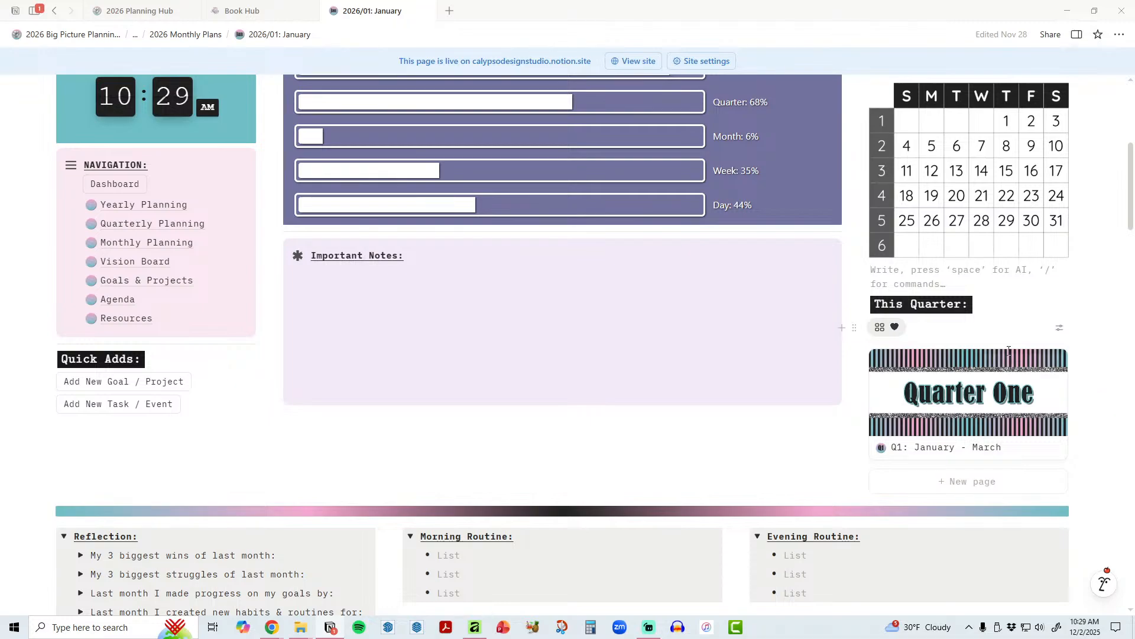
scroll(1035, 390, "down", 4)
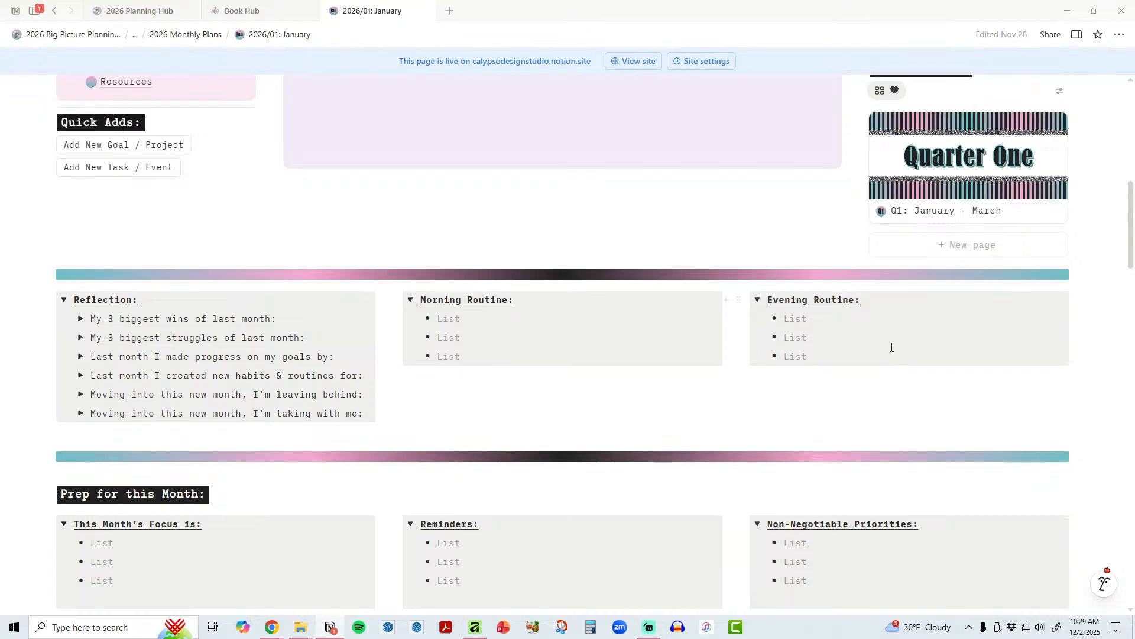
scroll(891, 347, "down", 4)
scroll(892, 347, "down", 2)
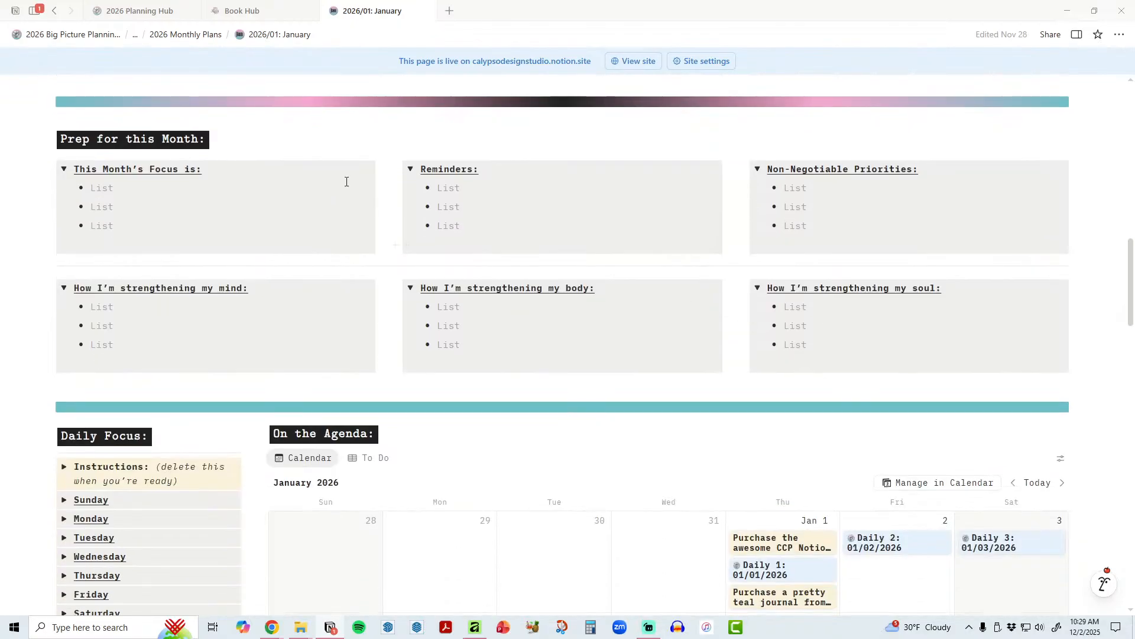
Step: Look over January's daily focus, agenda calendar, habit tracking, goals and projects table, and Life Categories
scroll(927, 370, "down", 4)
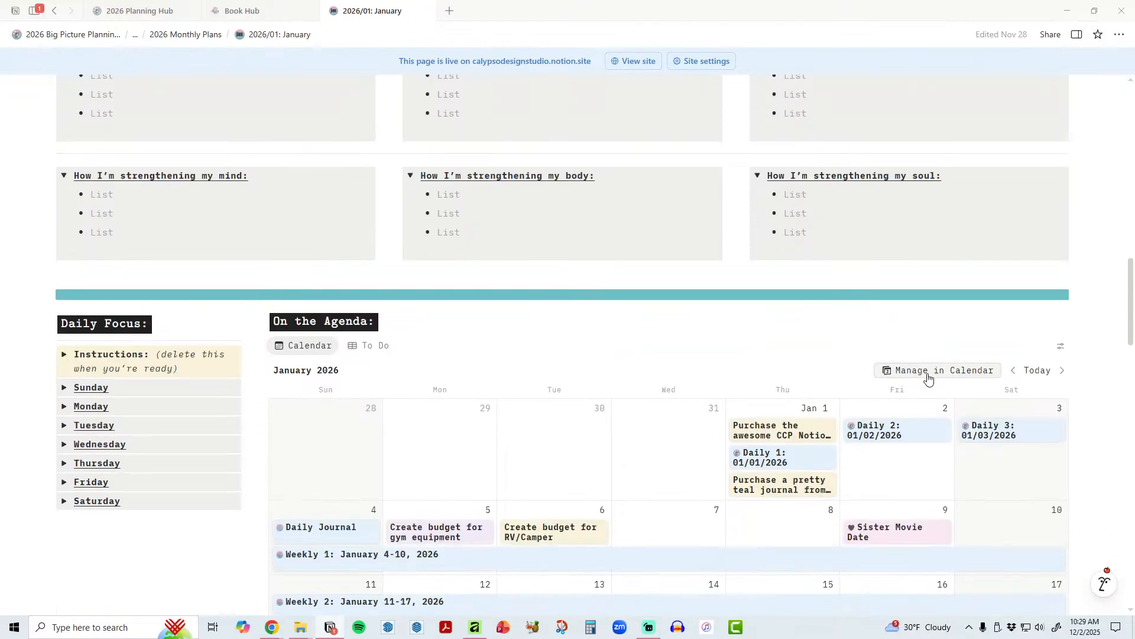
scroll(849, 416, "down", 7)
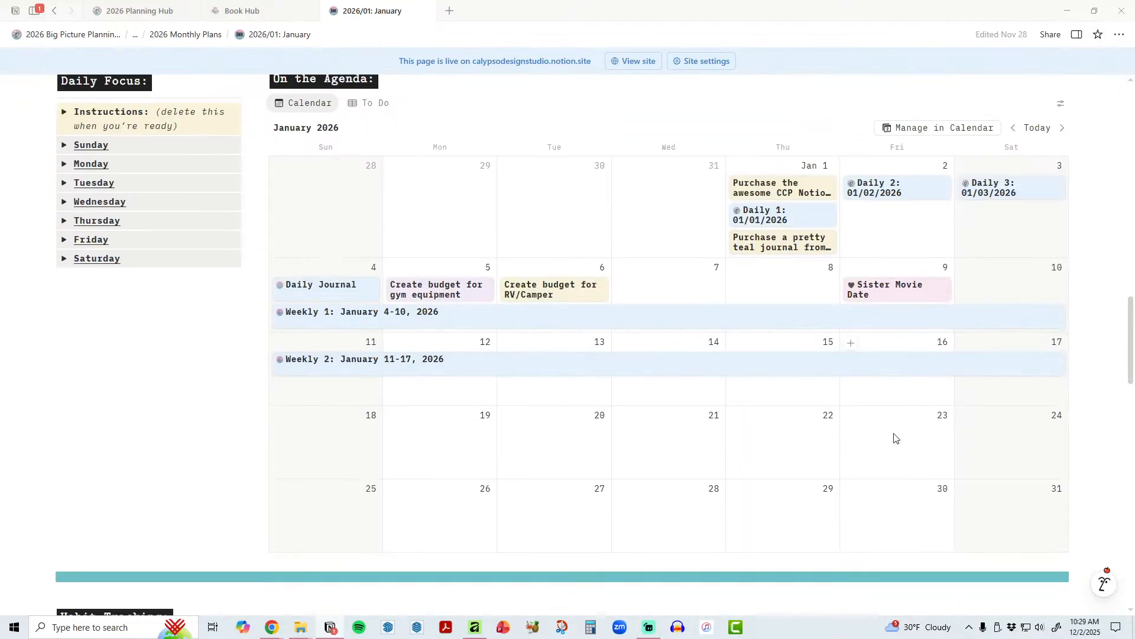
scroll(893, 432, "down", 5)
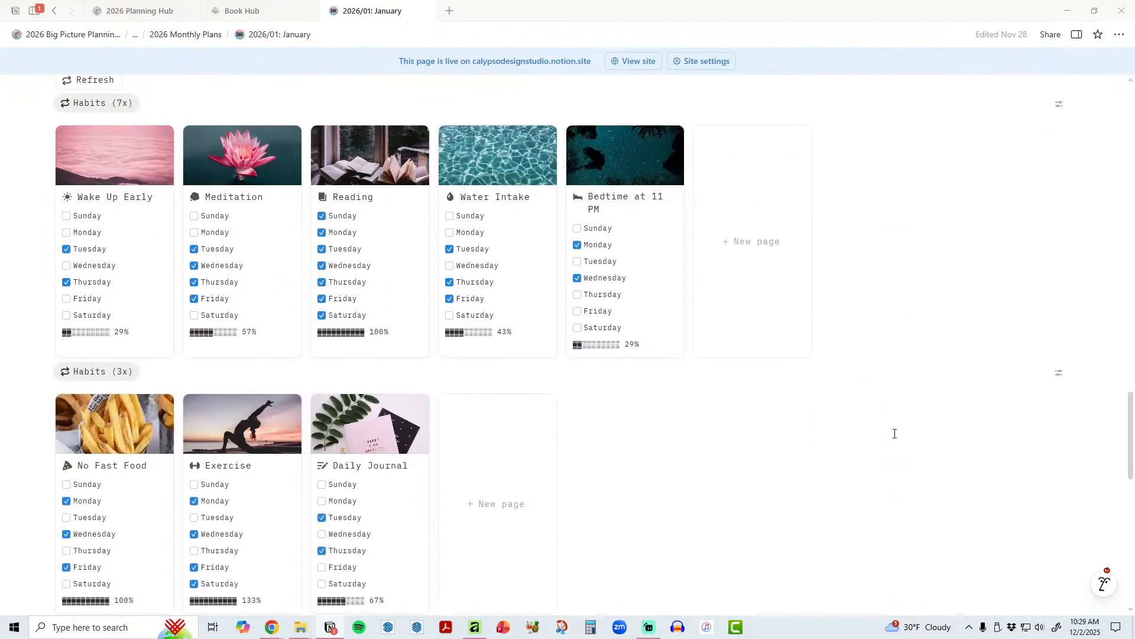
scroll(854, 378, "down", 8)
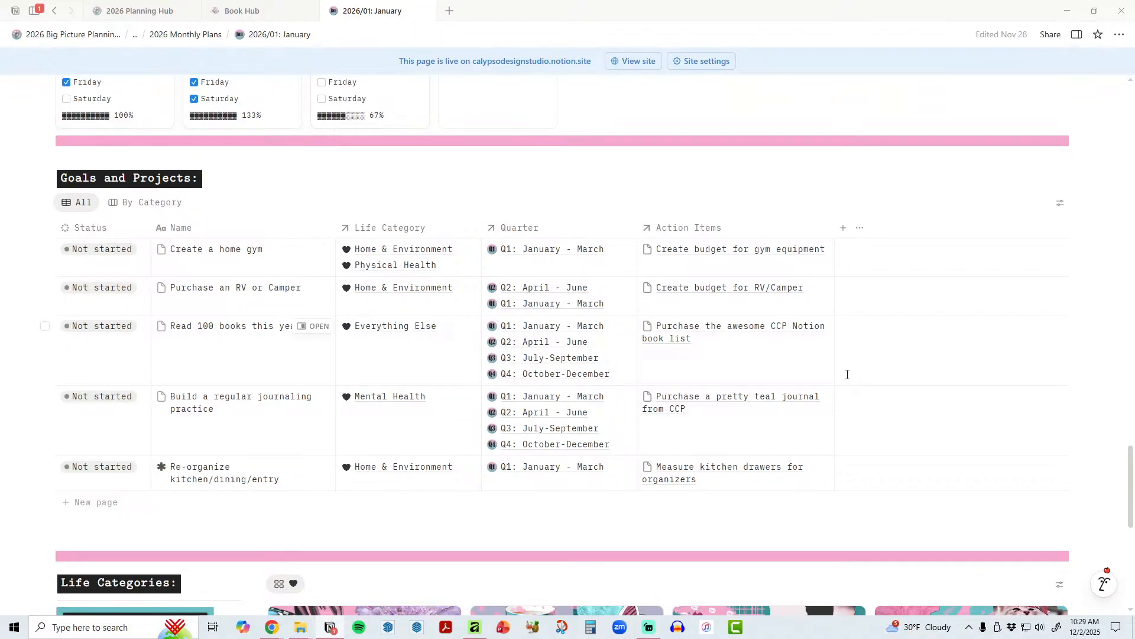
scroll(847, 375, "down", 6)
scroll(847, 379, "up", 2)
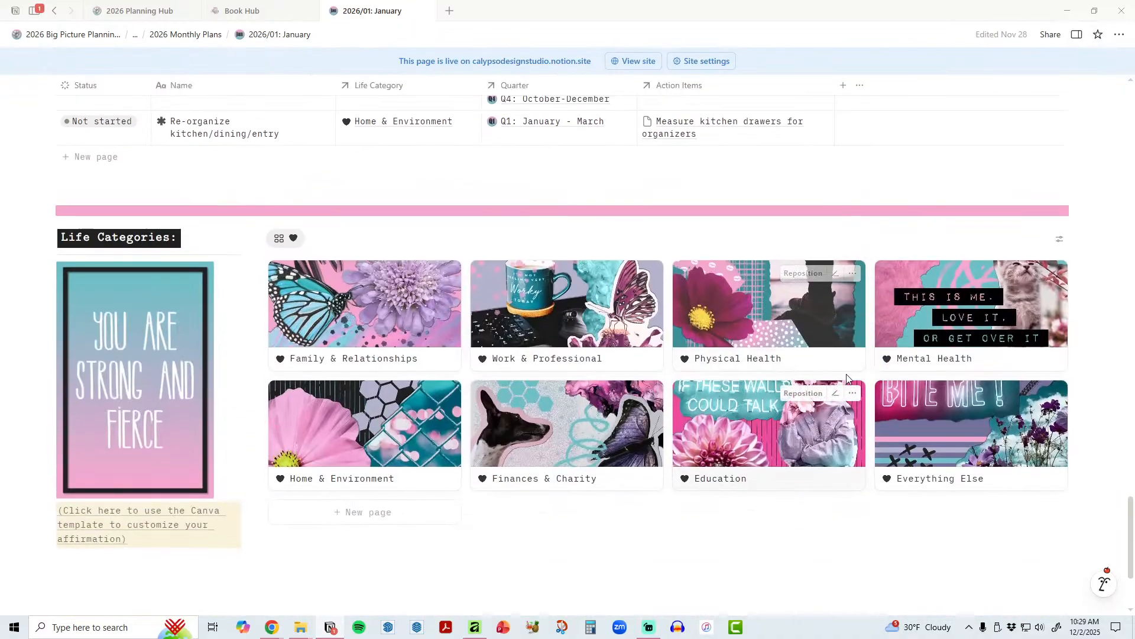
Step: Open the Vision Board page and look over its photo collage, Life Categories list and Canva template link
scroll(846, 377, "up", 10)
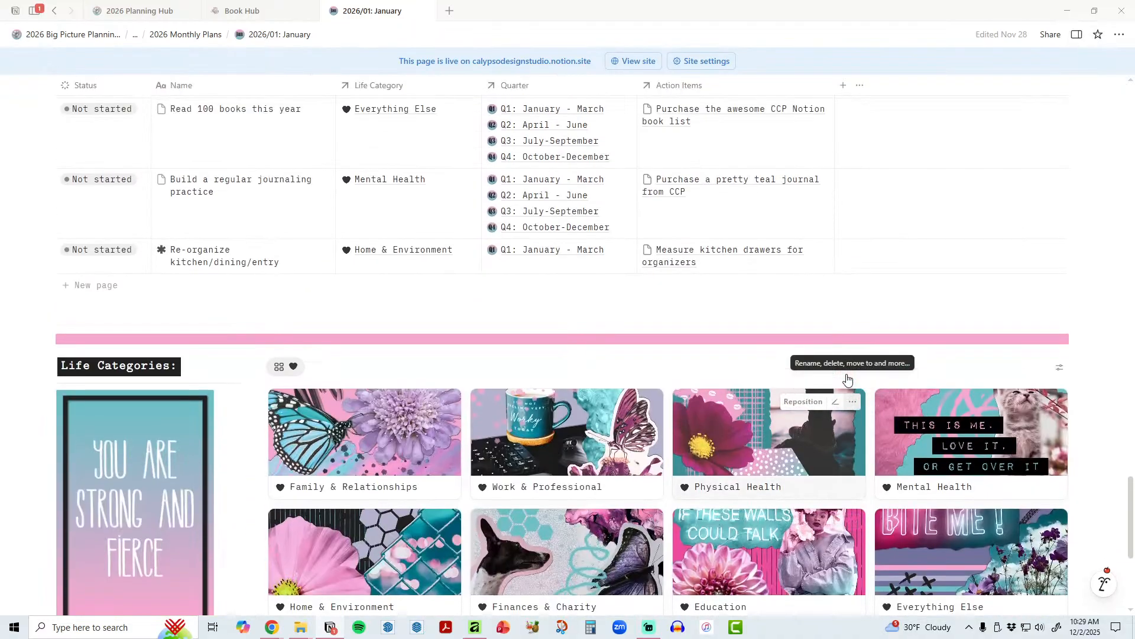
scroll(846, 374, "up", 20)
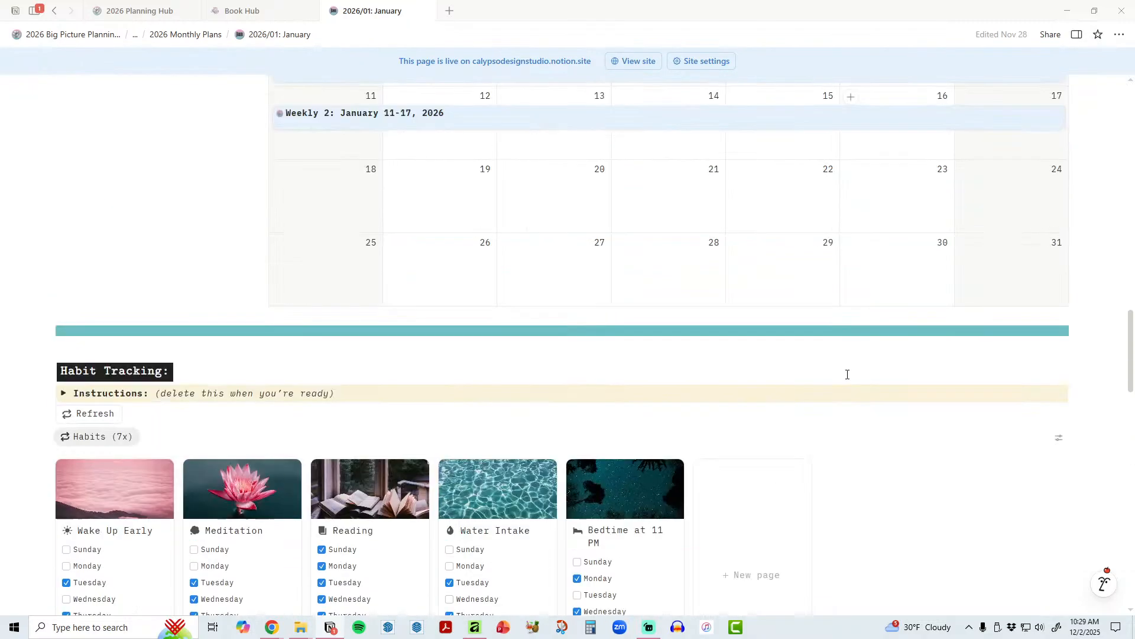
scroll(847, 371, "up", 3)
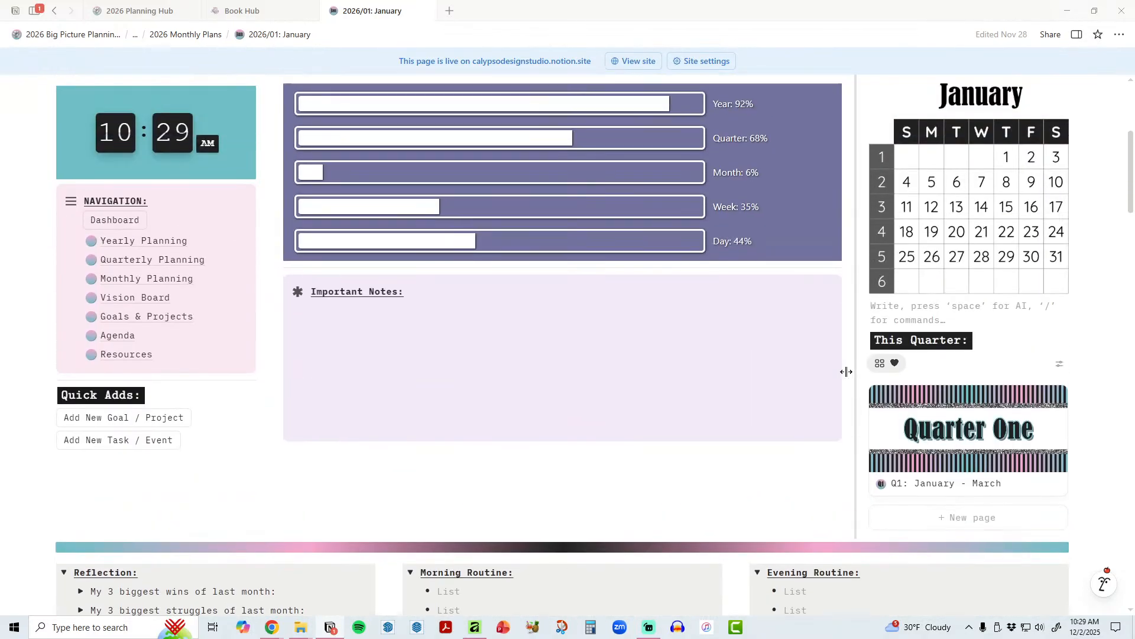
left_click(135, 380)
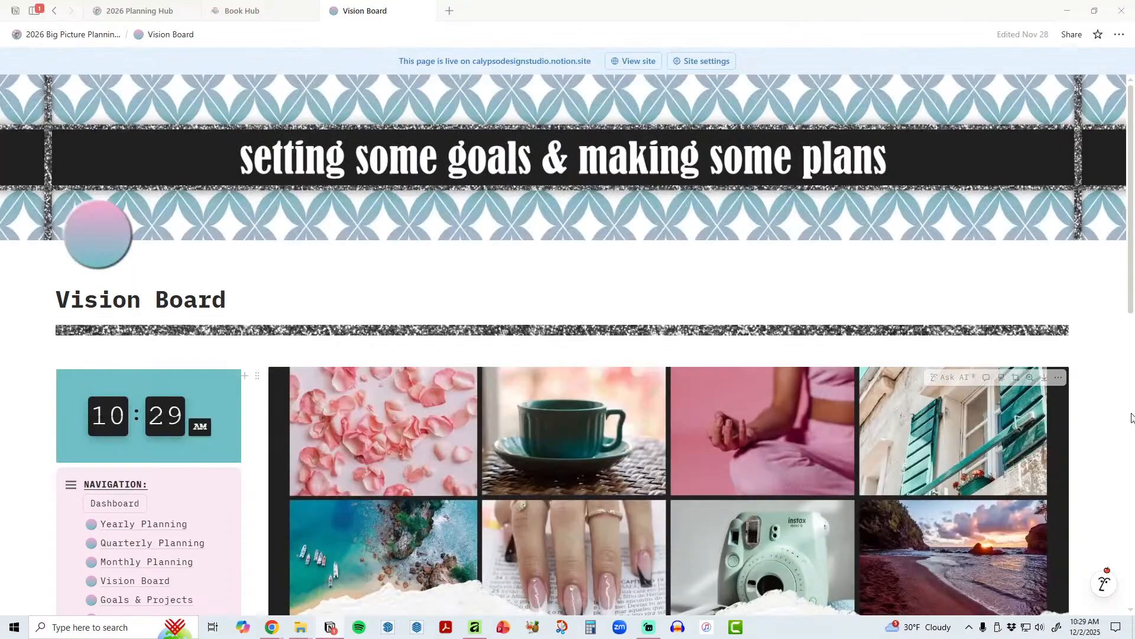
scroll(1131, 254, "down", 4)
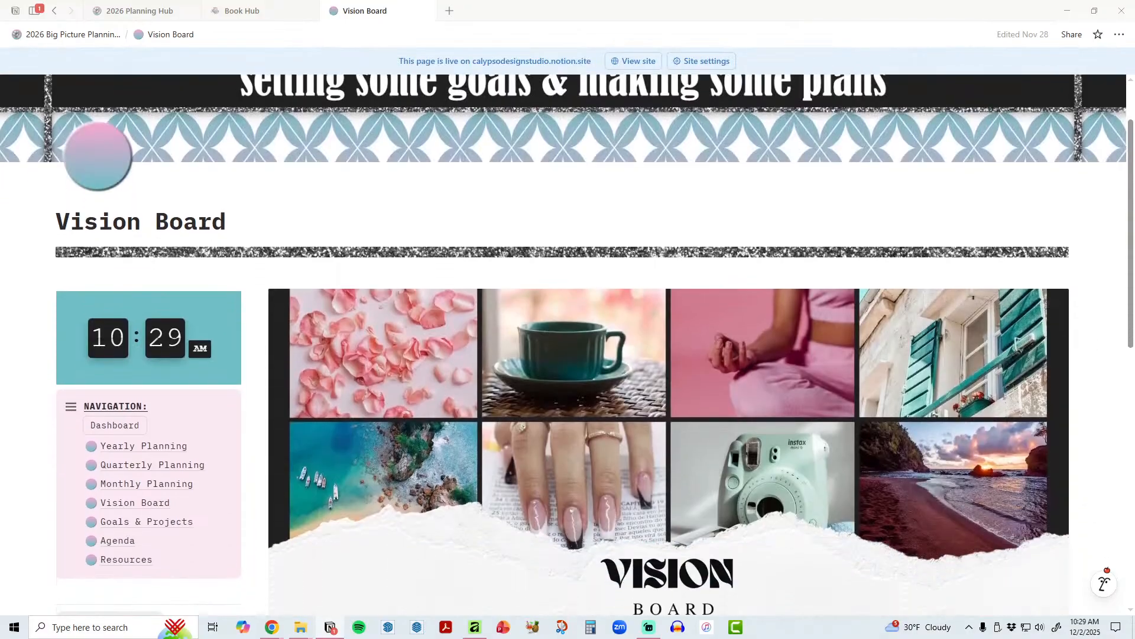
scroll(1131, 255, "down", 3)
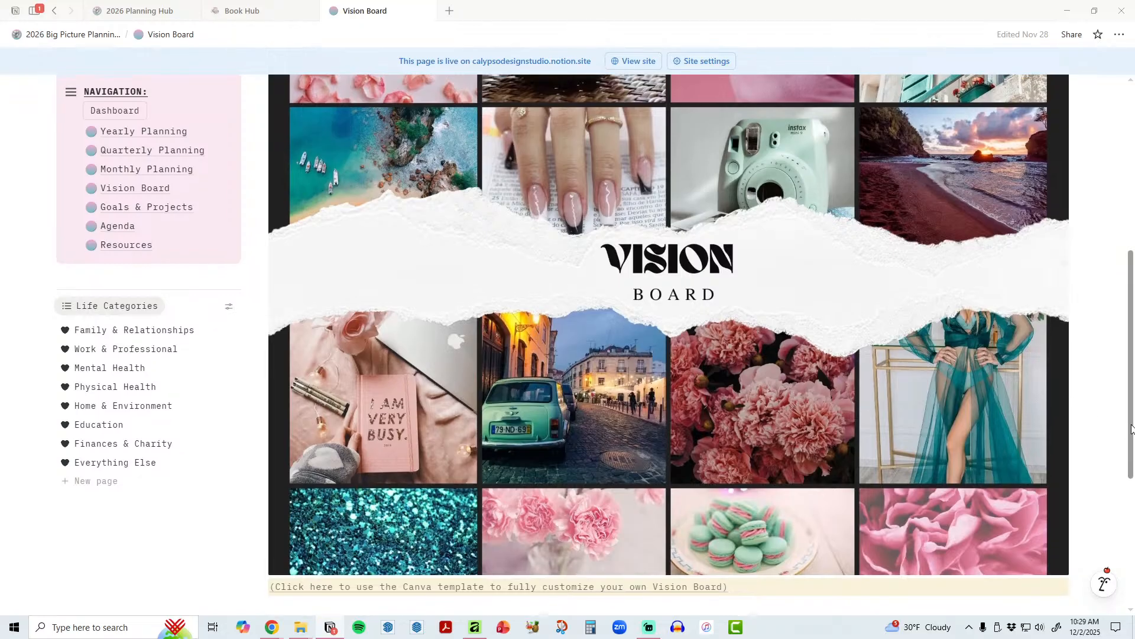
Step: View the vision board collage enlarged, then close the enlarged view
left_click_drag(1132, 433, 1117, 378)
mouse_move(783, 368)
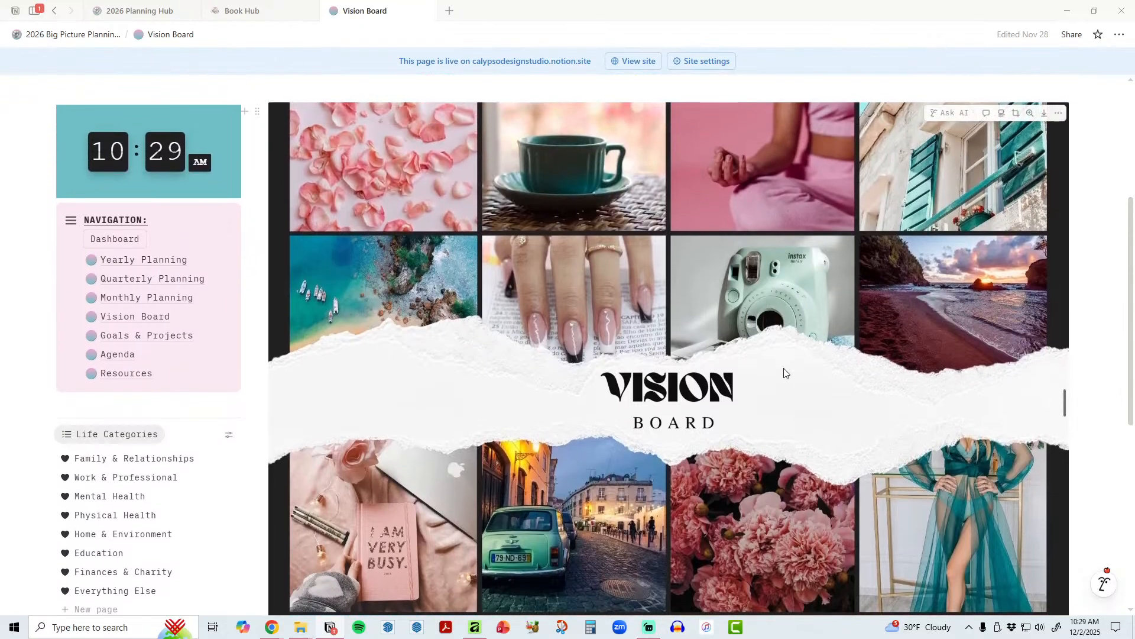
left_click(1029, 114)
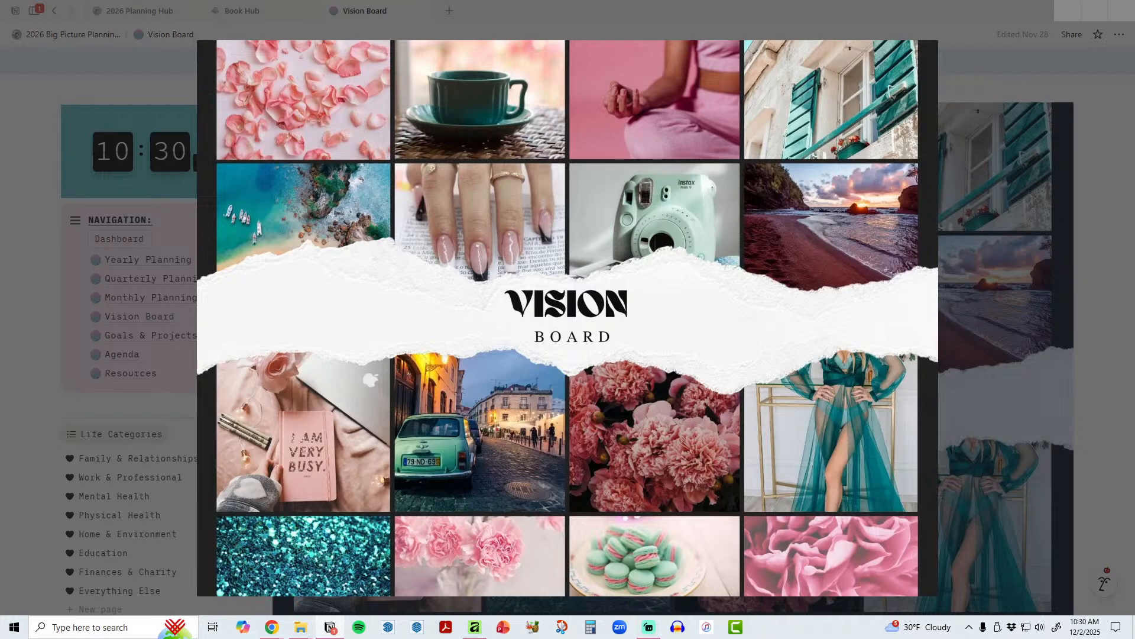
left_click(1089, 283)
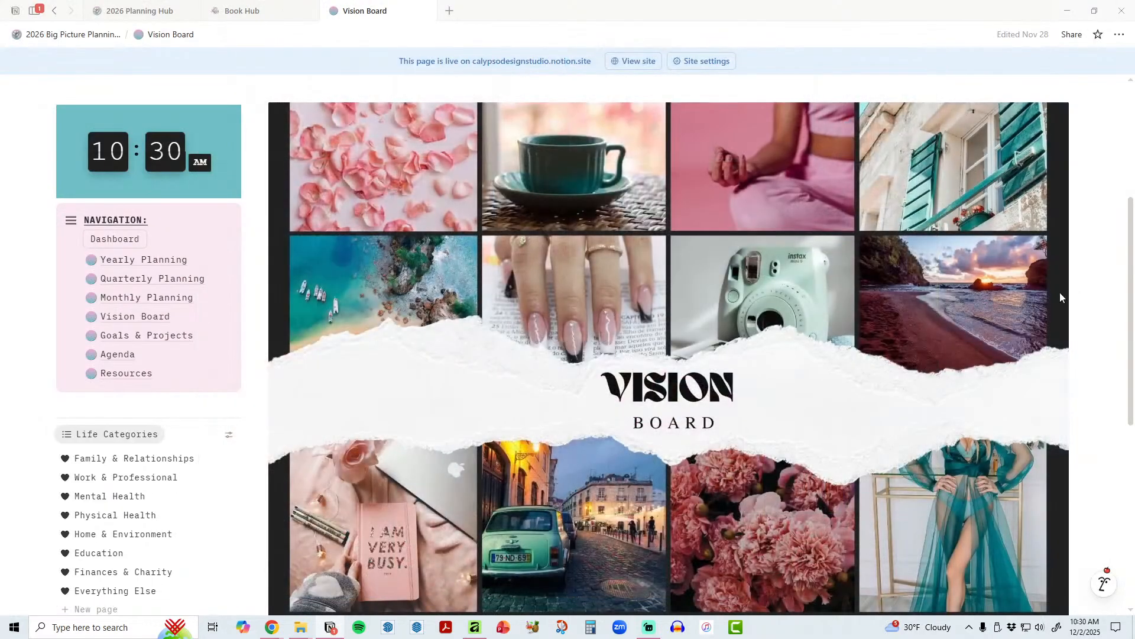
Step: Open the Family & Relationships page from the Vision Board's Life Categories list and view its prompts and Enough List
scroll(1058, 293, "down", 2)
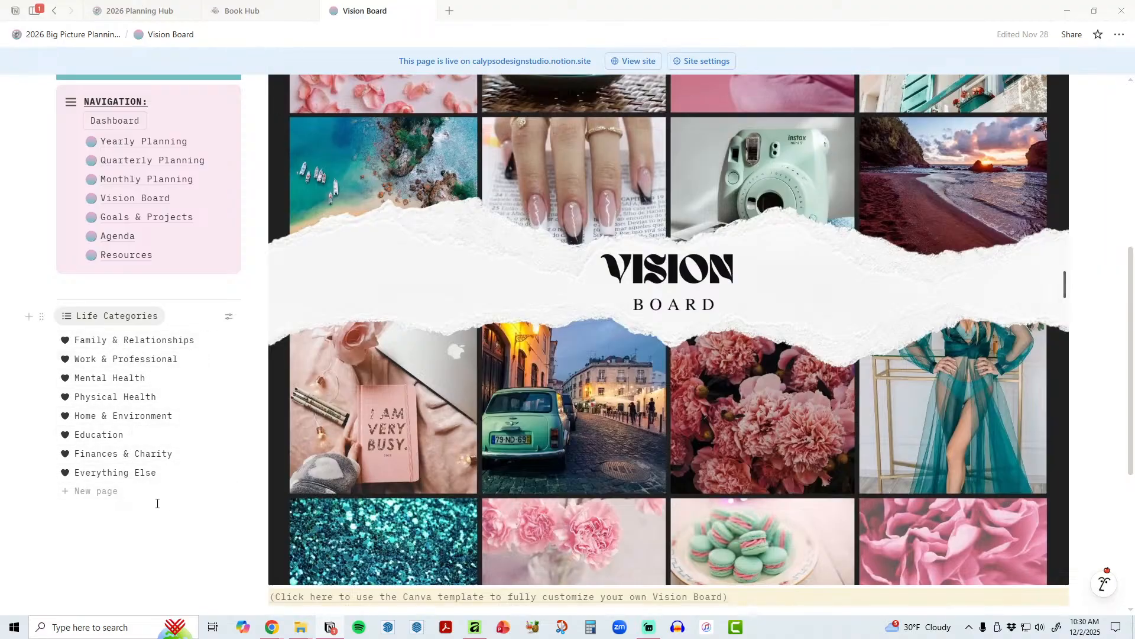
left_click(116, 341)
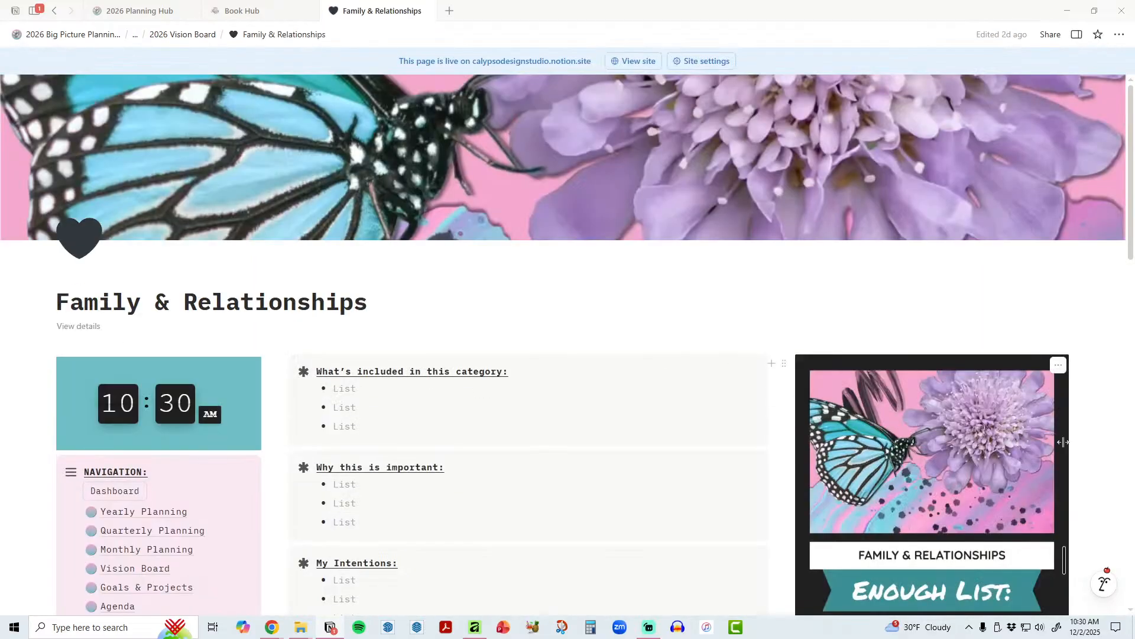
scroll(1098, 458, "down", 2)
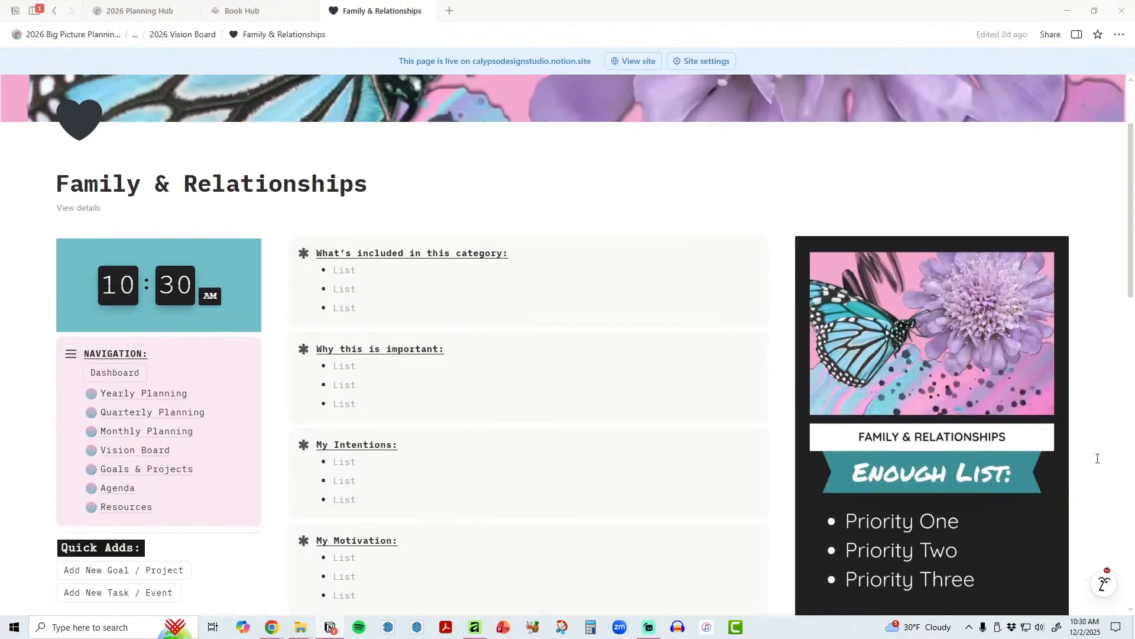
Step: Expand the Enough List Template section on the Family & Relationships page to view its Canva link and description, collapsing it again
scroll(1130, 292, "down", 1)
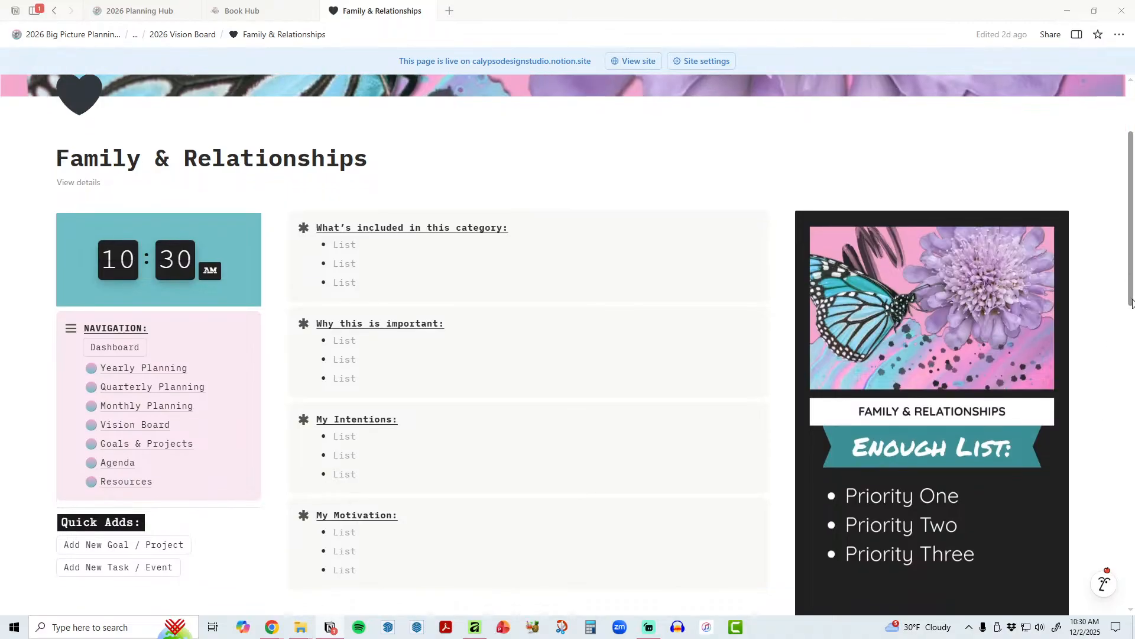
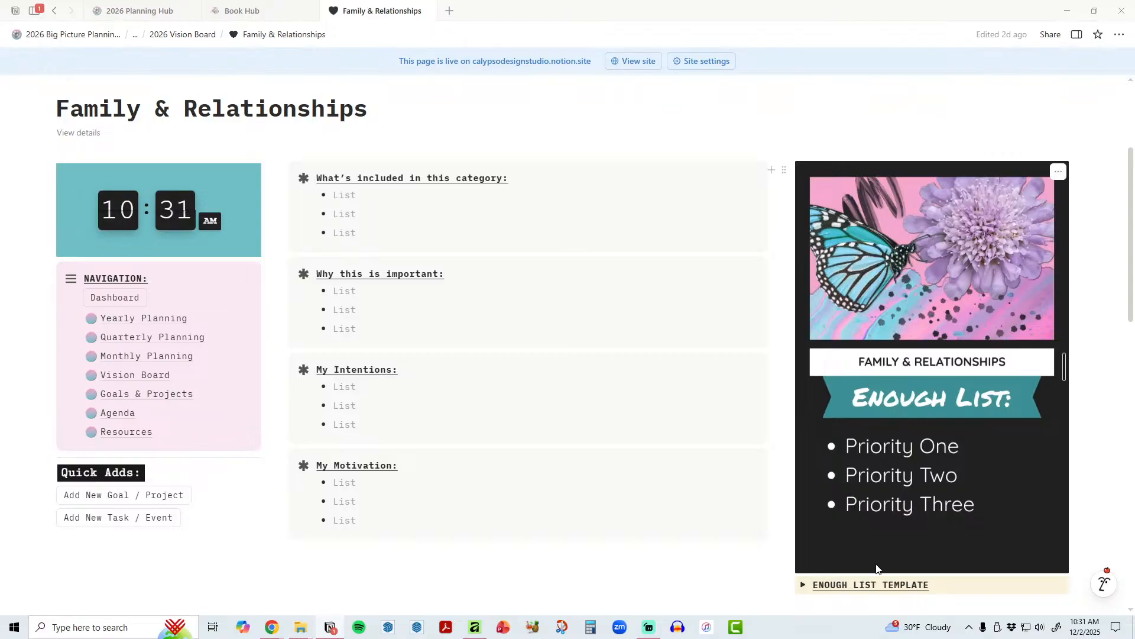
left_click(803, 584)
scroll(856, 537, "down", 2)
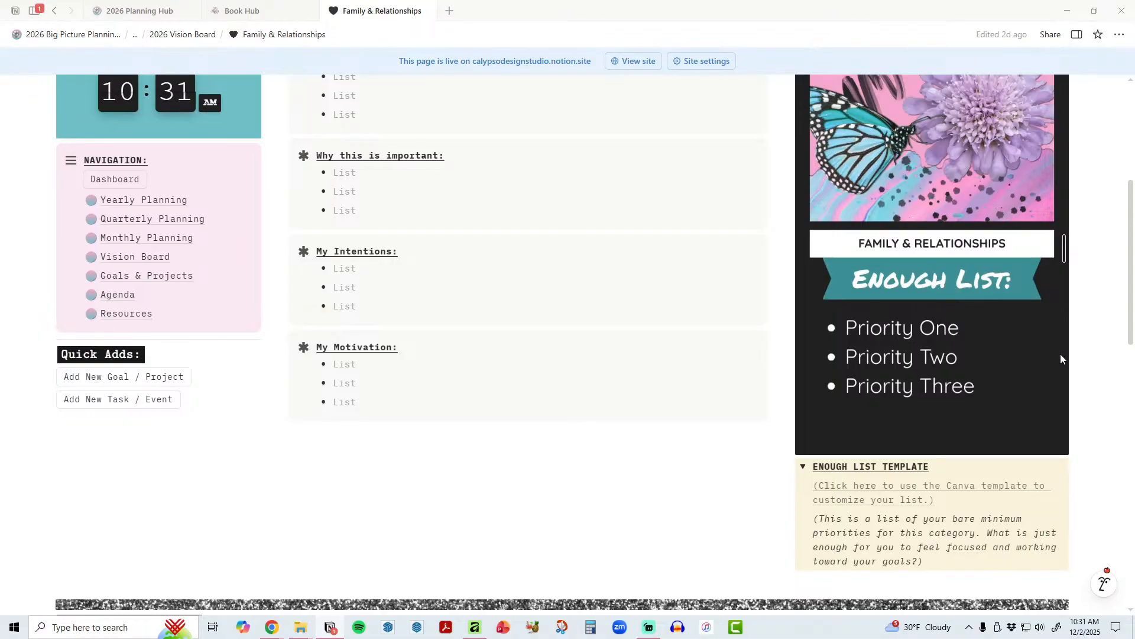
left_click(803, 467)
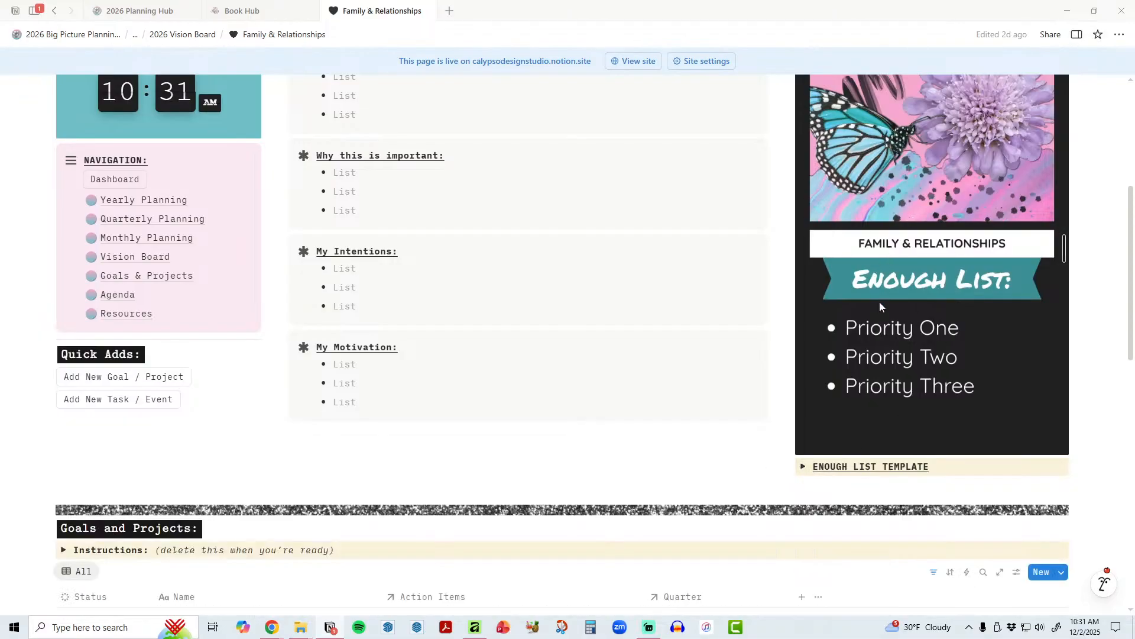
scroll(878, 302, "up", 4)
scroll(826, 327, "down", 1)
scroll(826, 328, "down", 1)
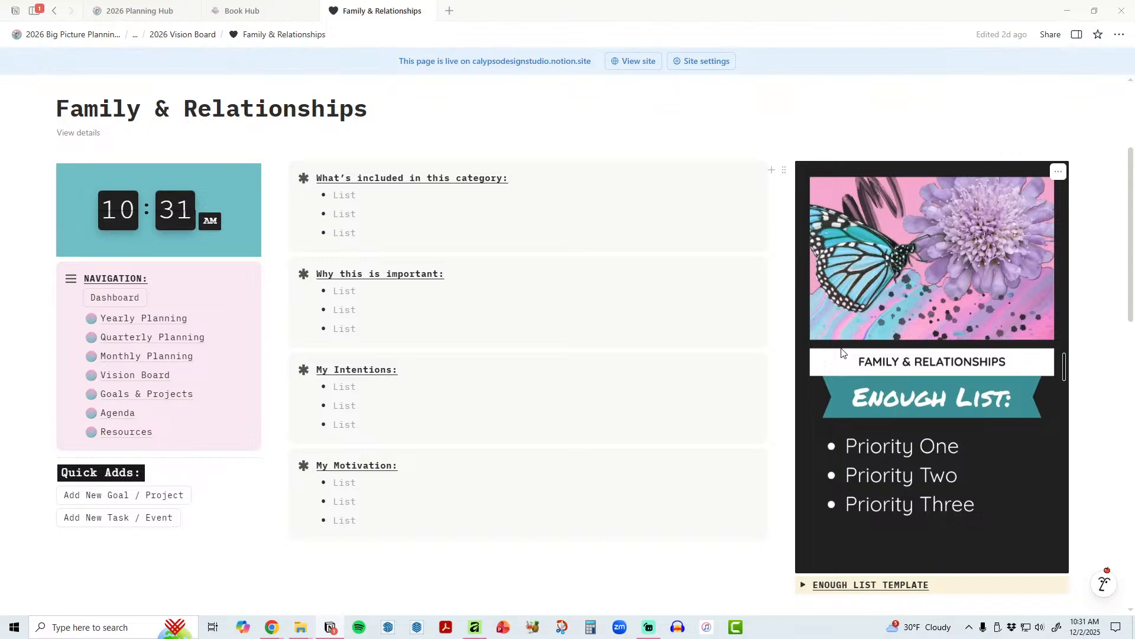
Step: Look over the Family & Relationships page's Goals and Projects table and its January 2026 agenda calendar
scroll(842, 349, "down", 6)
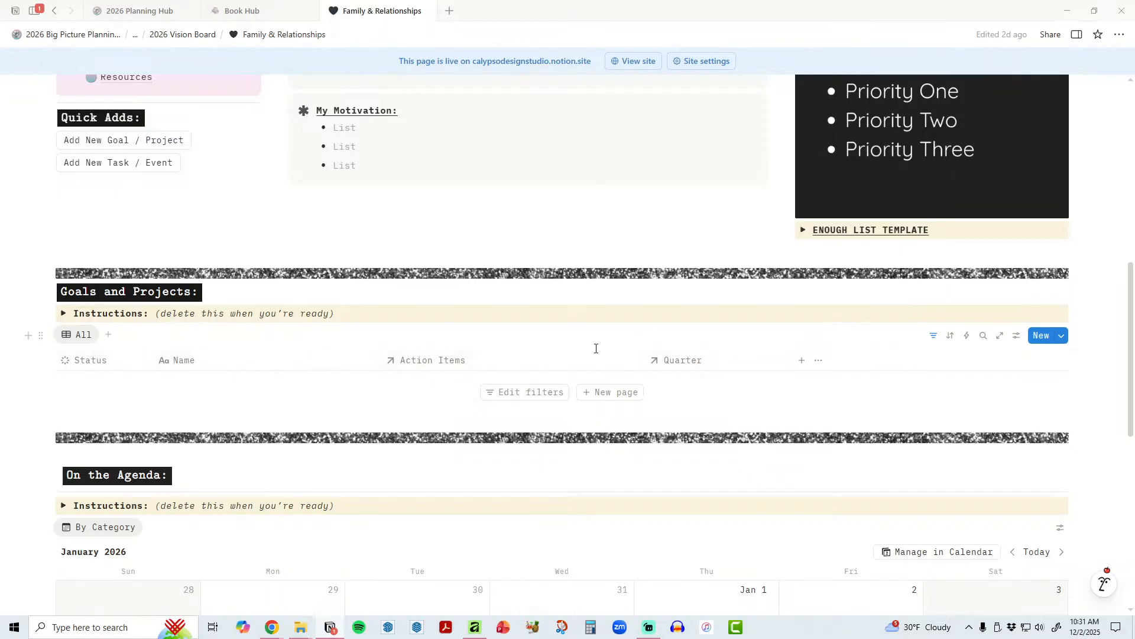
scroll(636, 364, "down", 6)
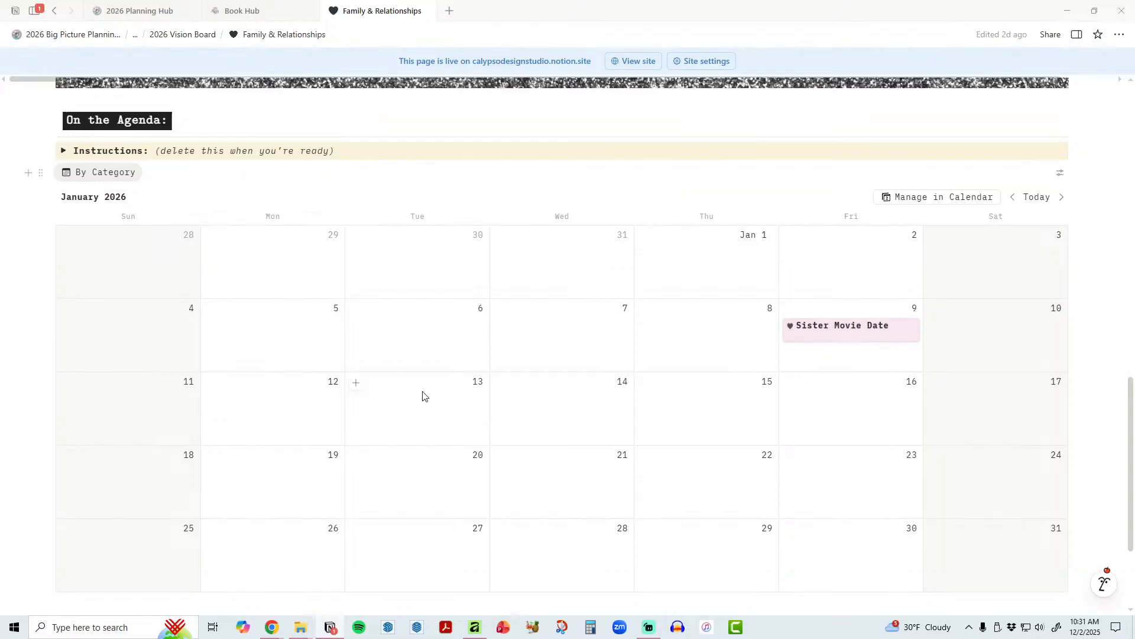
scroll(418, 396, "up", 10)
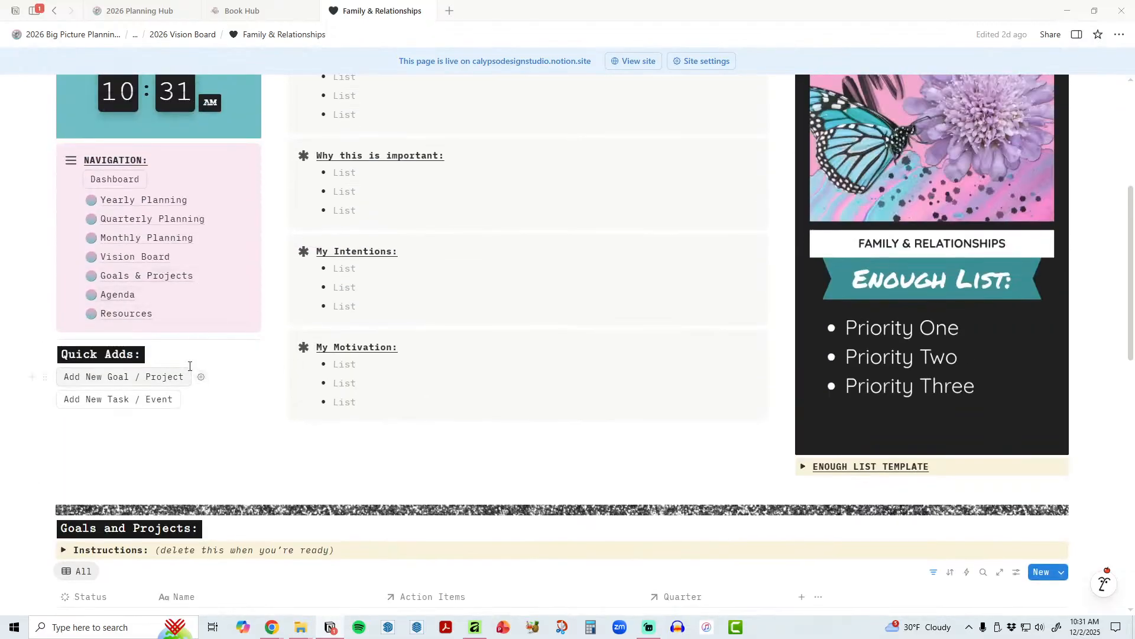
Step: Open the Home & Environment page from the Vision Board's Life Categories list and look over its goals table, agenda calendar and prompts
left_click(135, 257)
scroll(221, 305, "down", 6)
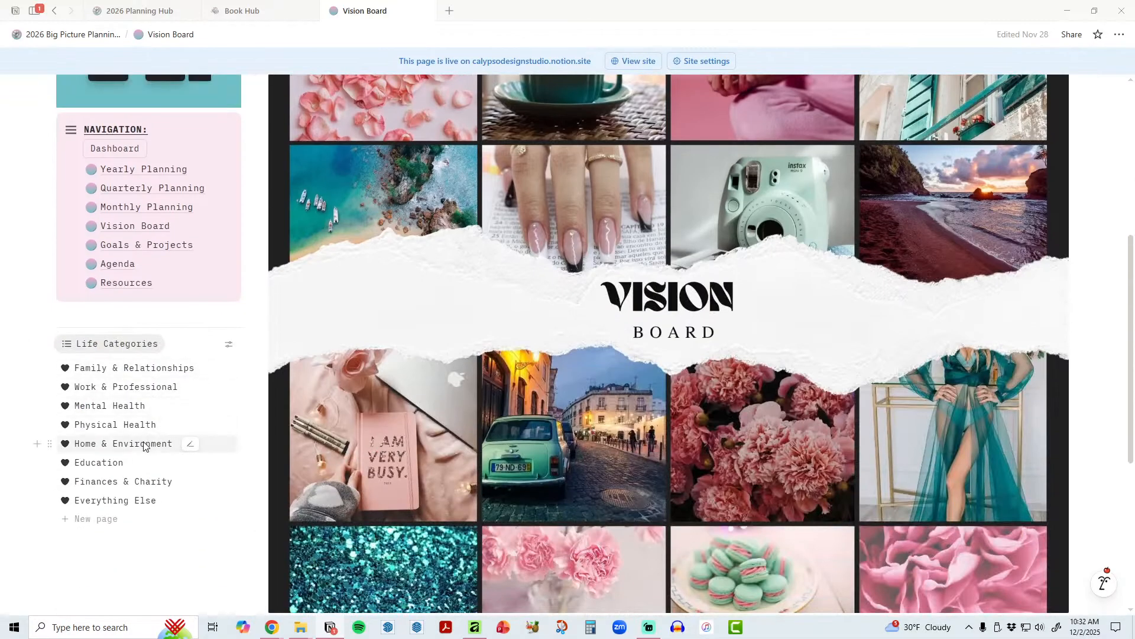
left_click(148, 443)
scroll(578, 296, "down", 15)
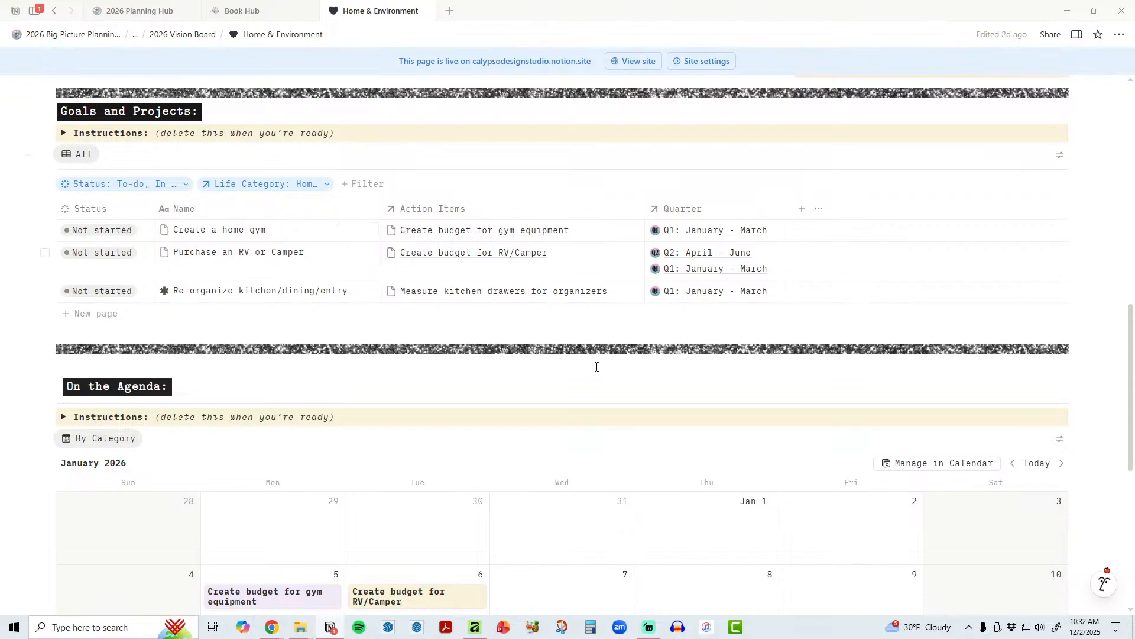
scroll(591, 366, "down", 4)
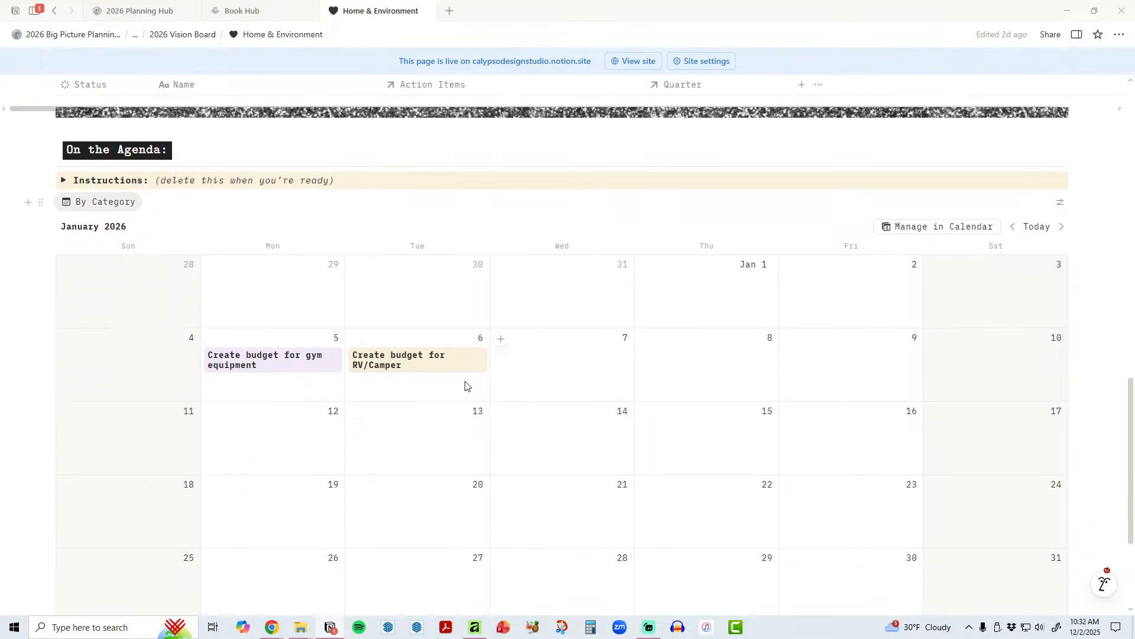
scroll(465, 429, "up", 4)
scroll(464, 428, "up", 2)
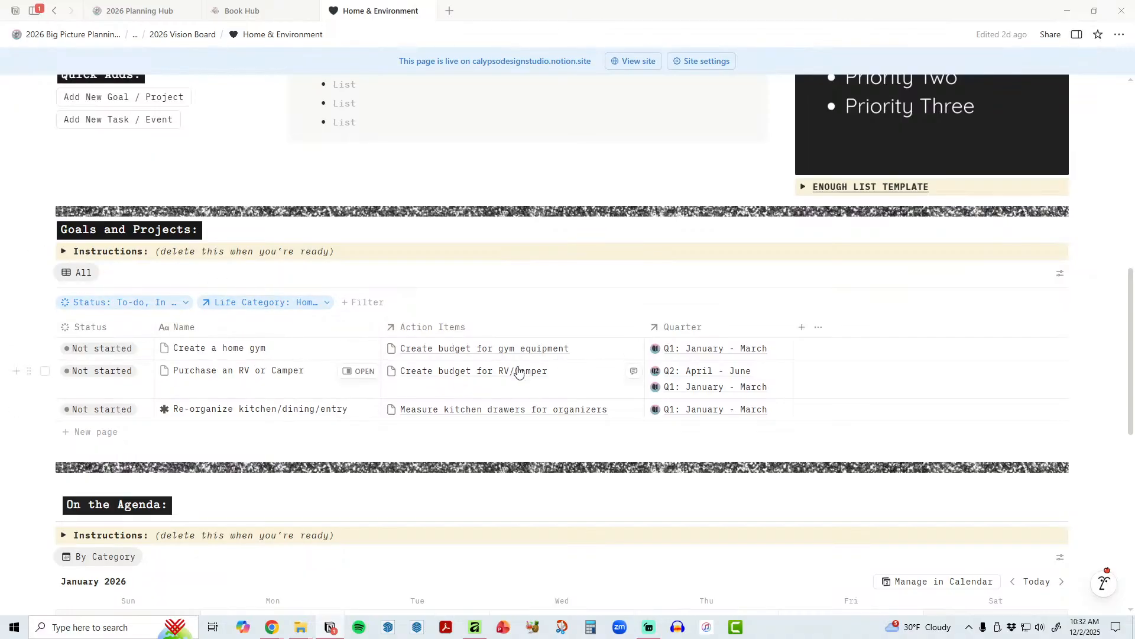
scroll(519, 366, "up", 10)
scroll(519, 367, "down", 2)
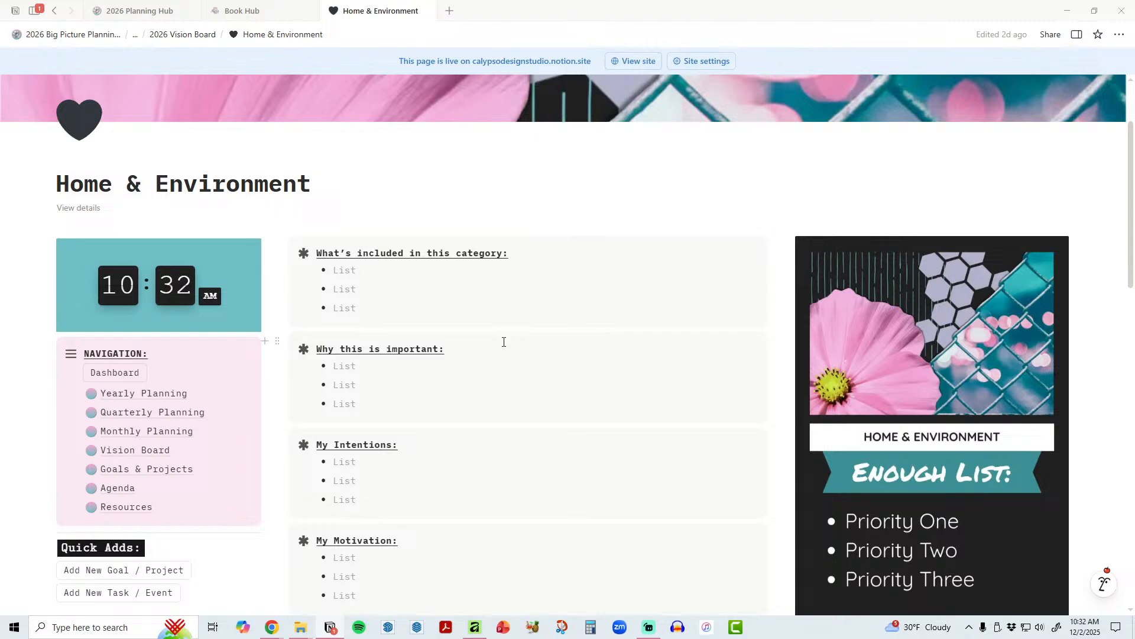
scroll(502, 340, "down", 8)
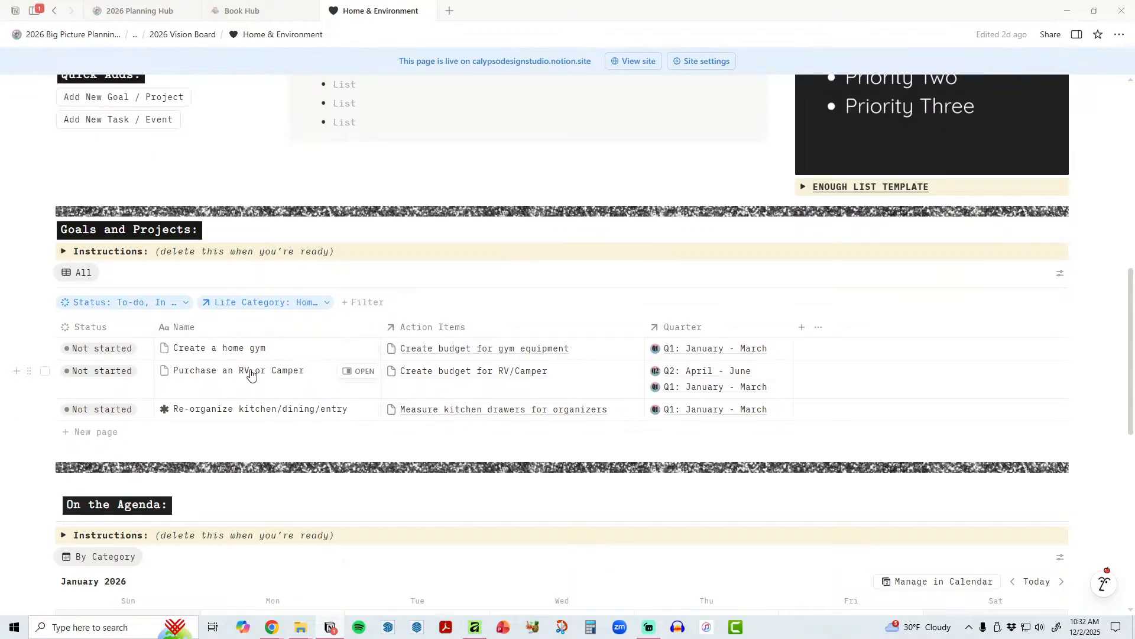
Step: Open the Goals & Projects page and show the To Do view of its 2026 goals table
scroll(249, 372, "up", 4)
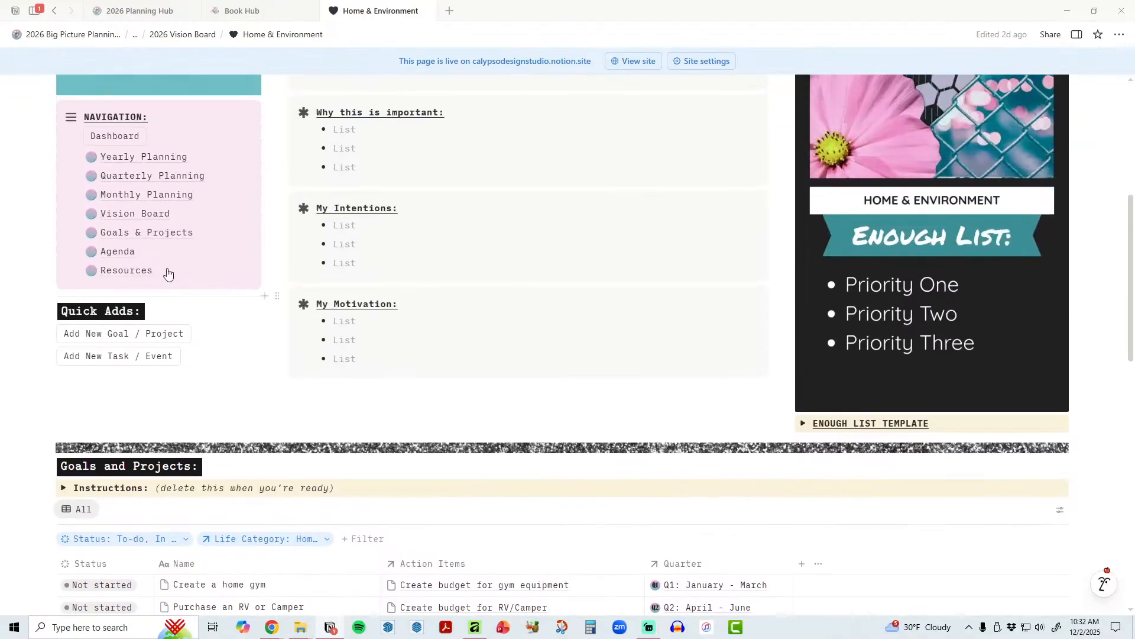
left_click(142, 233)
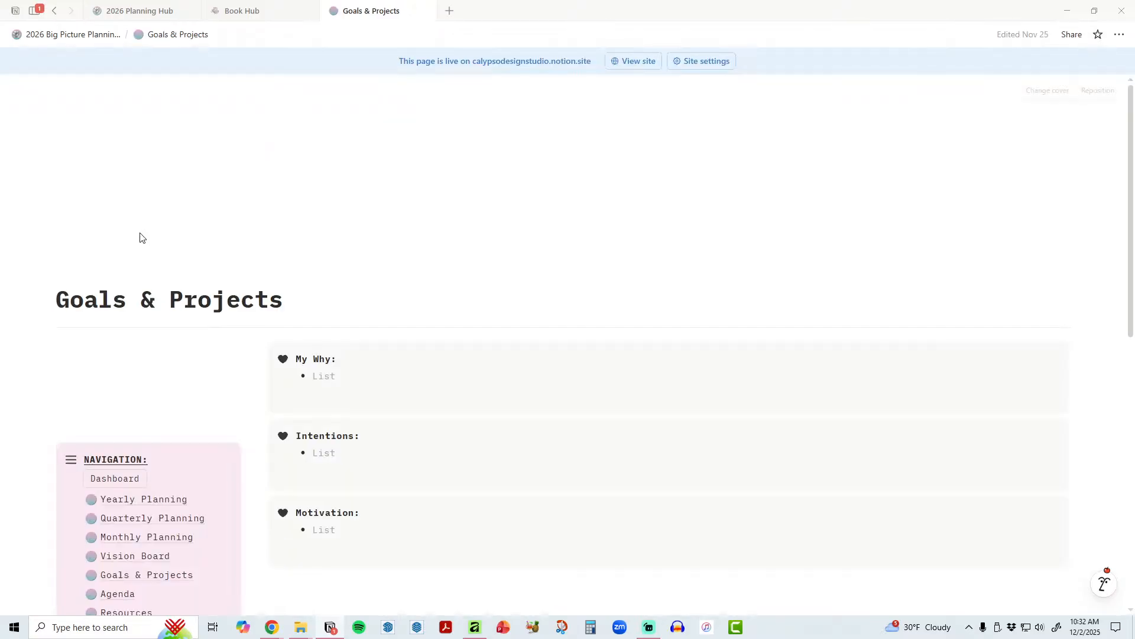
scroll(1080, 416, "down", 10)
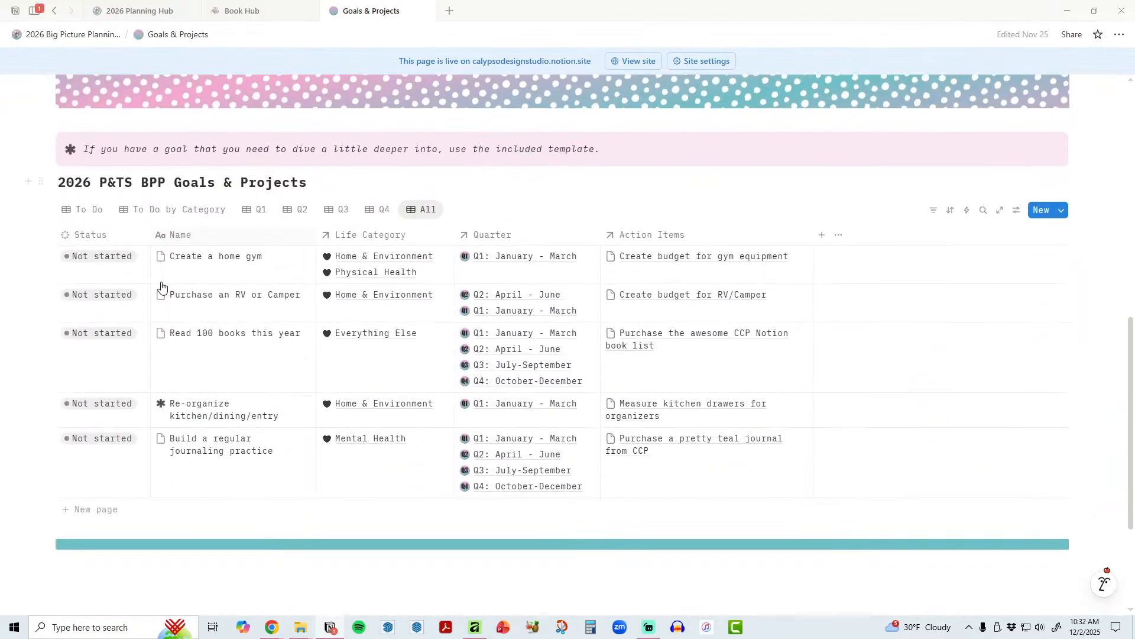
left_click(83, 216)
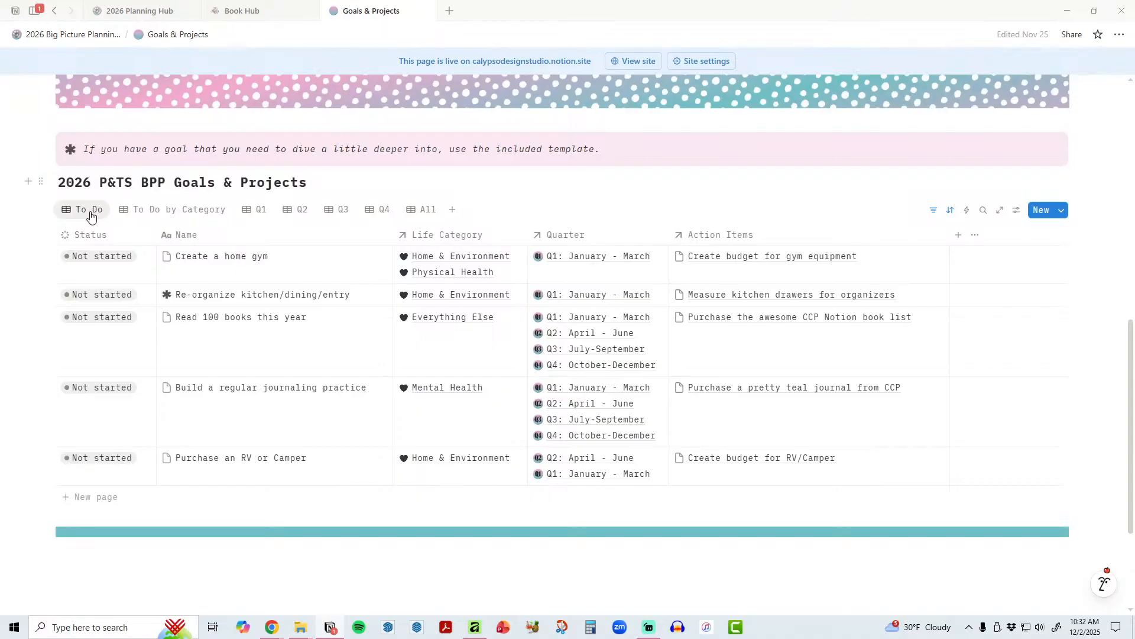
Step: View the goals in To Do by Category, collapse its four category groups, and show the Q1 view
left_click(170, 212)
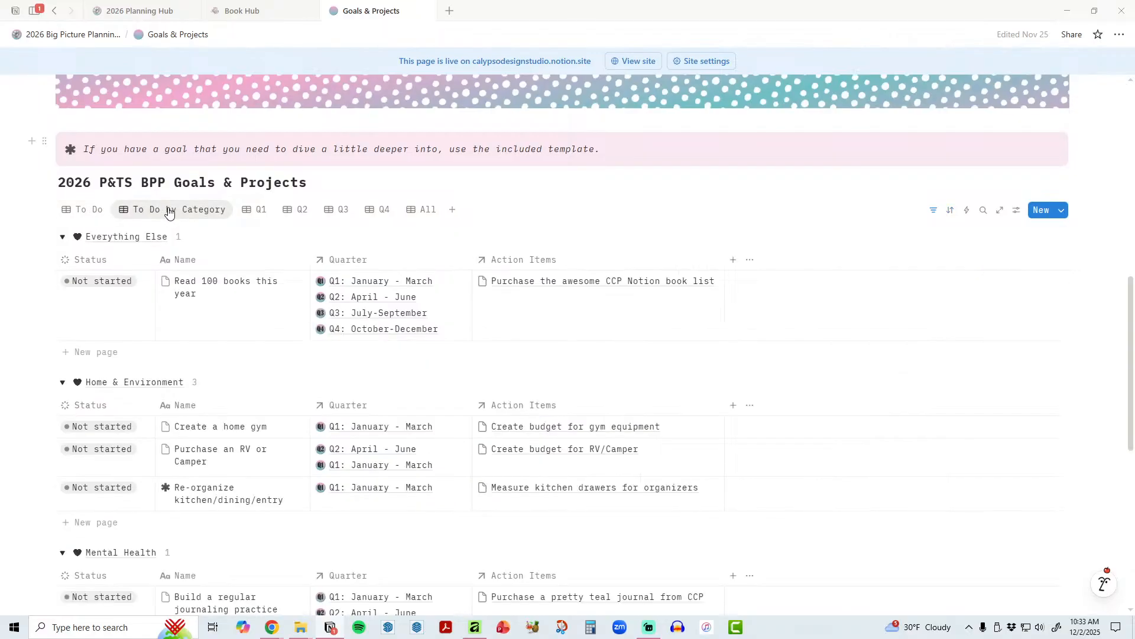
left_click(62, 237)
left_click(63, 261)
left_click(63, 286)
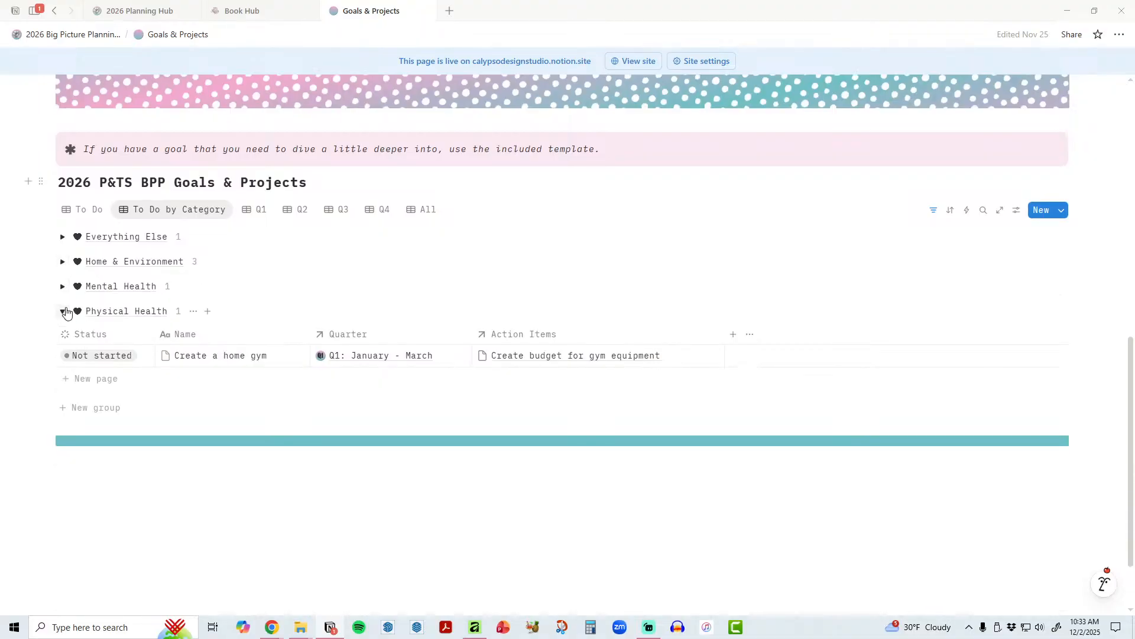
left_click(63, 312)
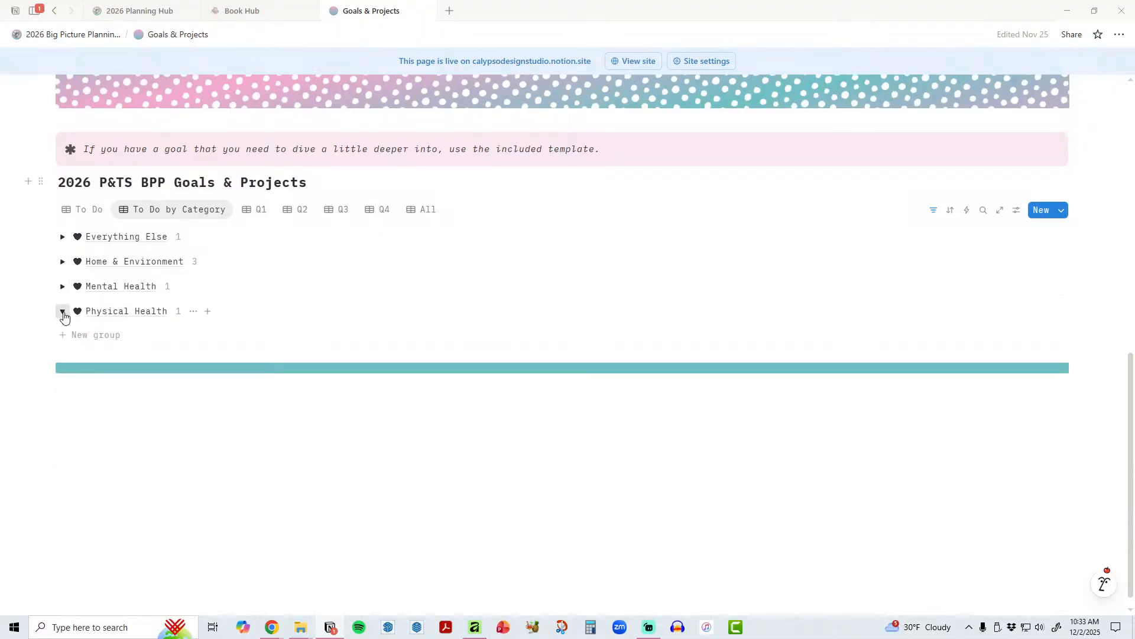
left_click(253, 219)
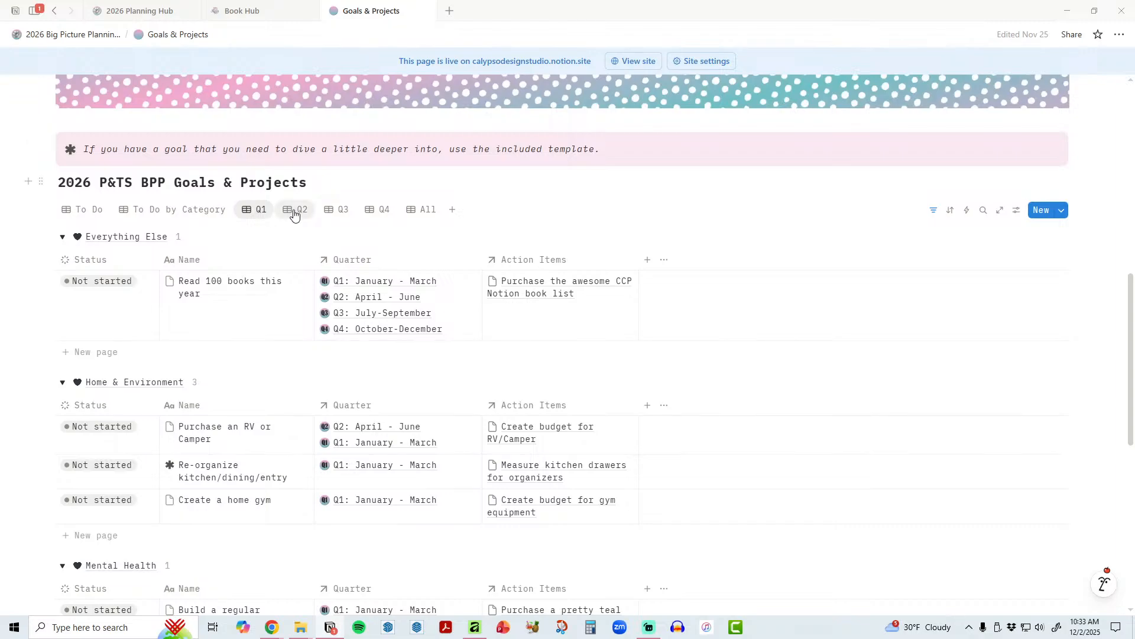
Step: Open the Re-organize kitchen/dining/entry goal from the To Do view as a full page and look over its prompts and Action Items
left_click(94, 213)
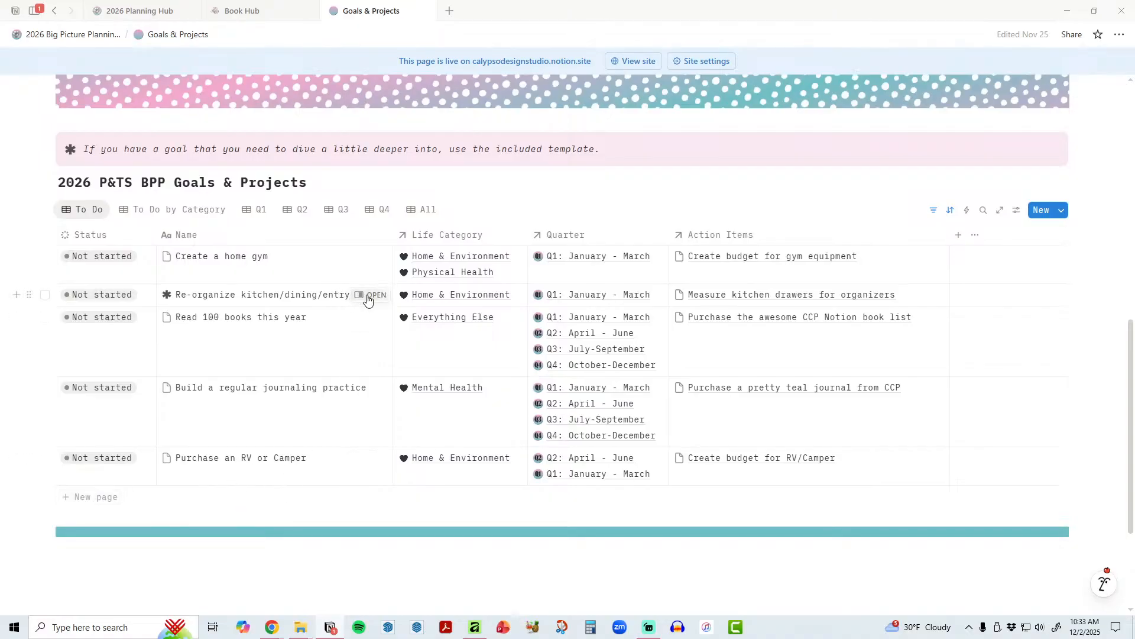
left_click(371, 299)
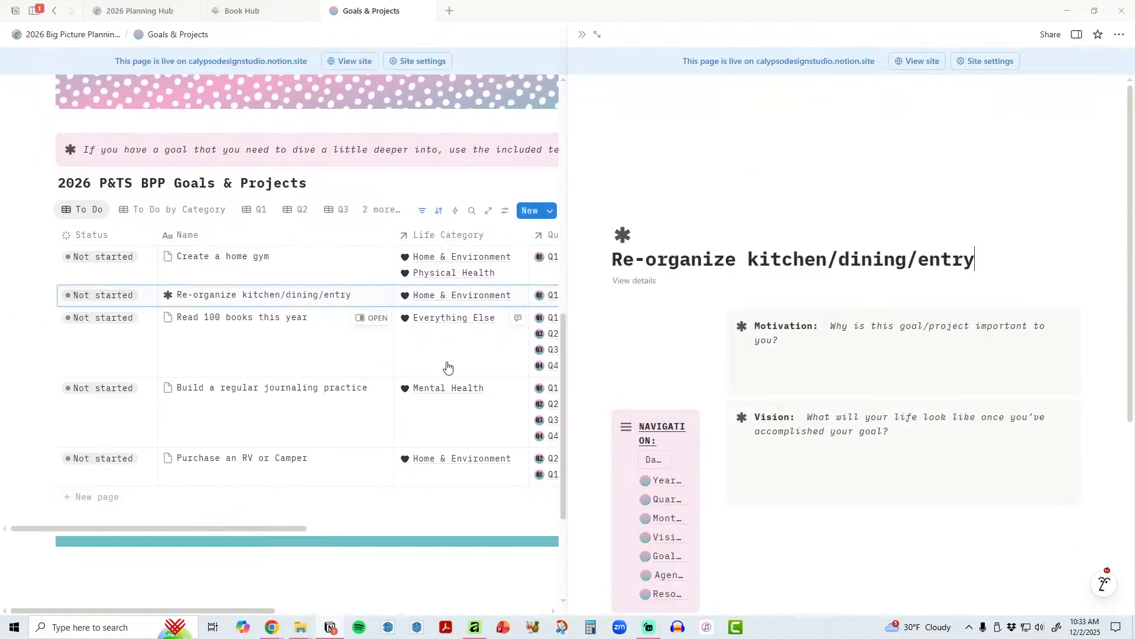
left_click(597, 34)
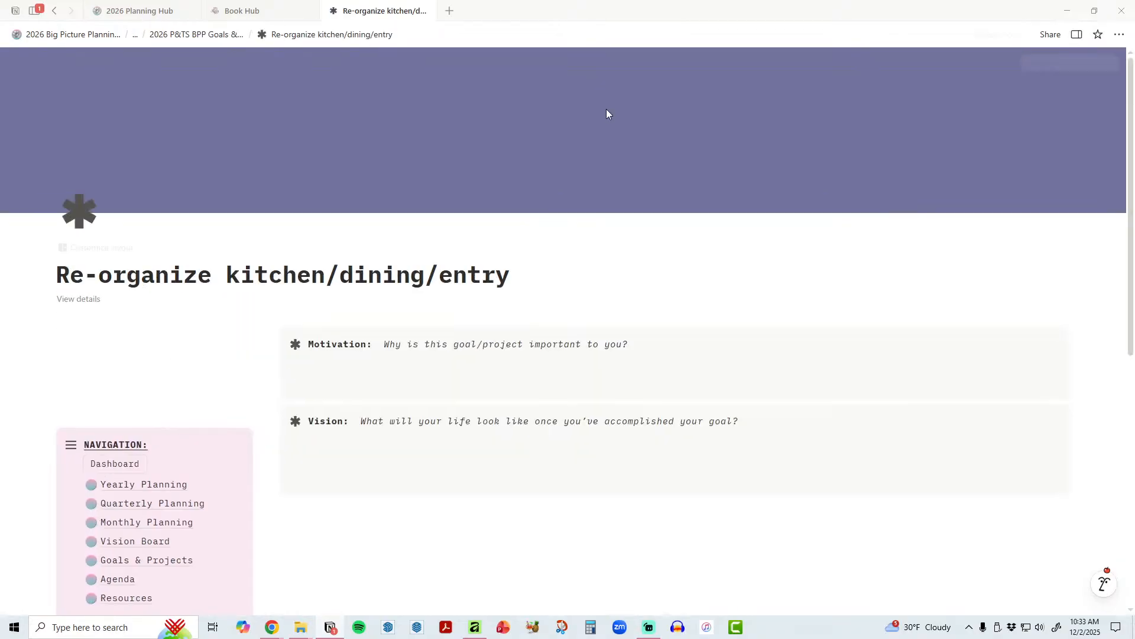
scroll(426, 353, "down", 5)
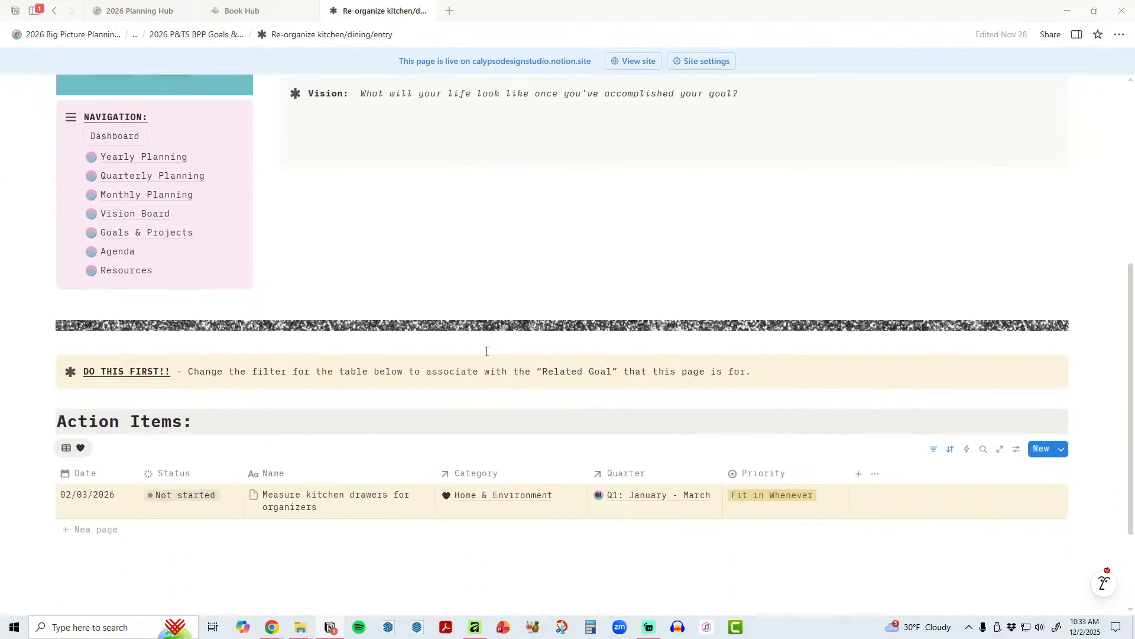
scroll(406, 527, "down", 2)
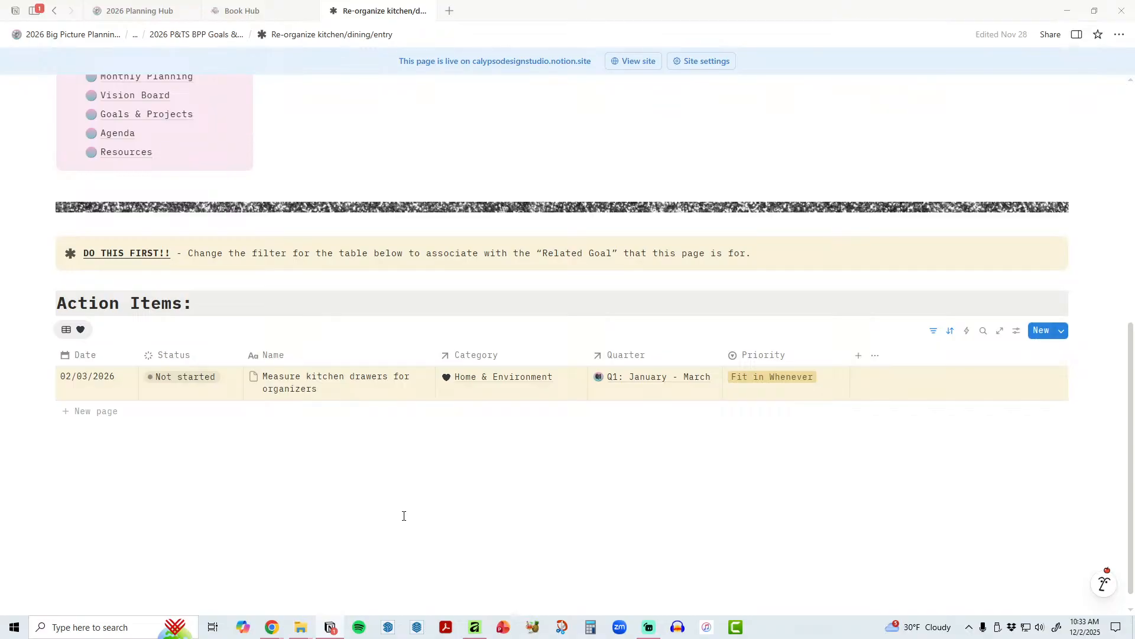
scroll(403, 515, "up", 4)
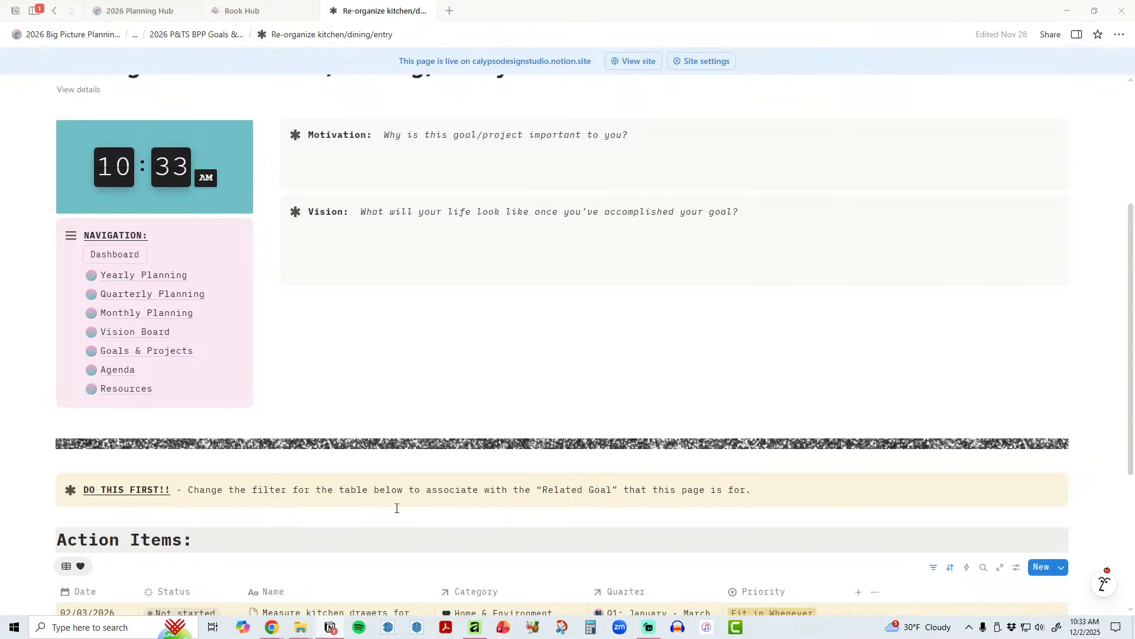
Step: Return to the Goals & Projects page and add an entry named TESTING to the To Do table
left_click(139, 352)
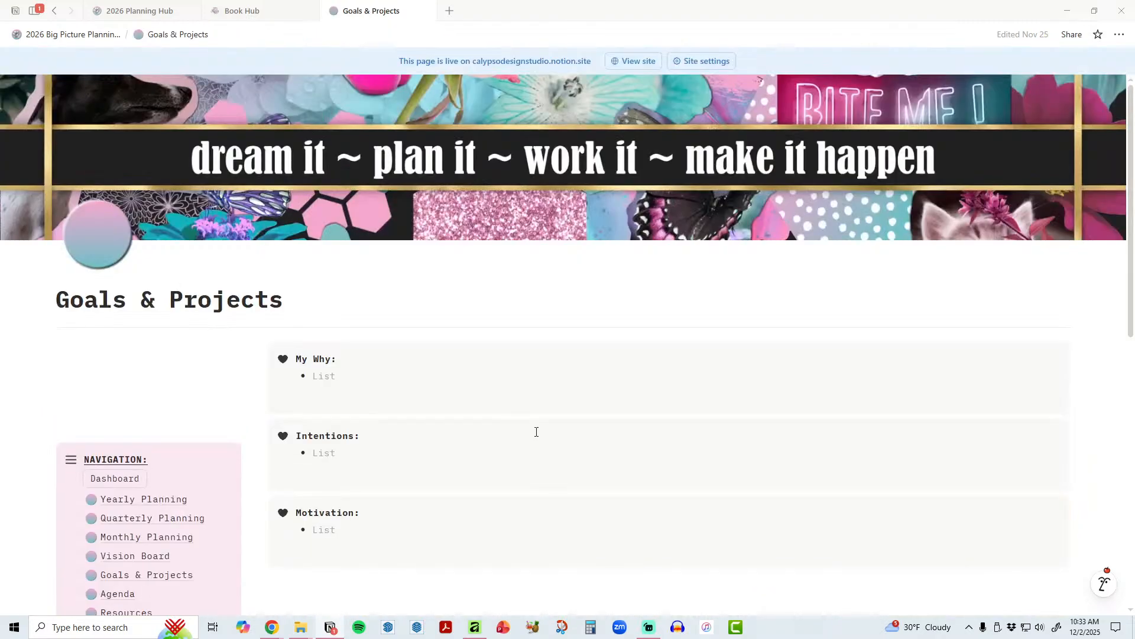
scroll(536, 432, "down", 10)
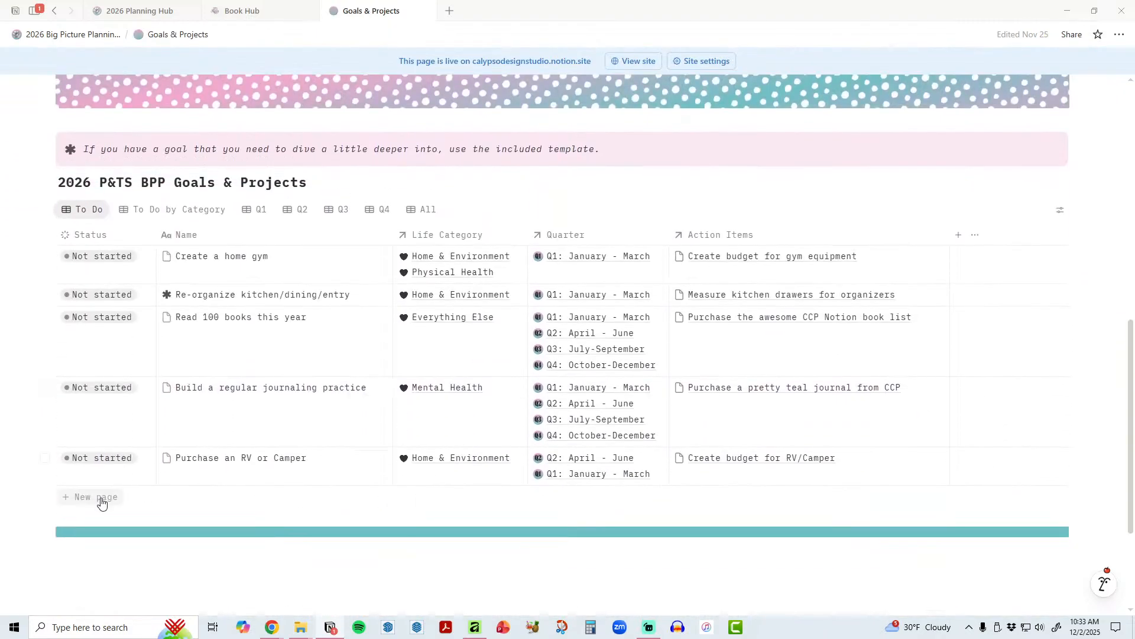
left_click(98, 504)
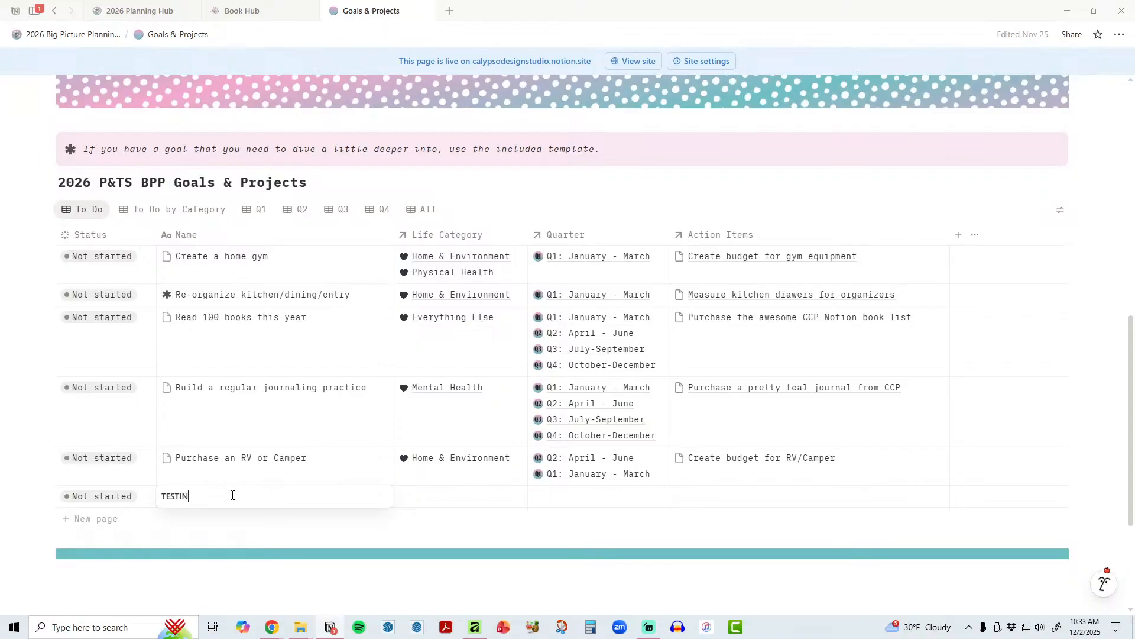
type("TESTING")
key("Return")
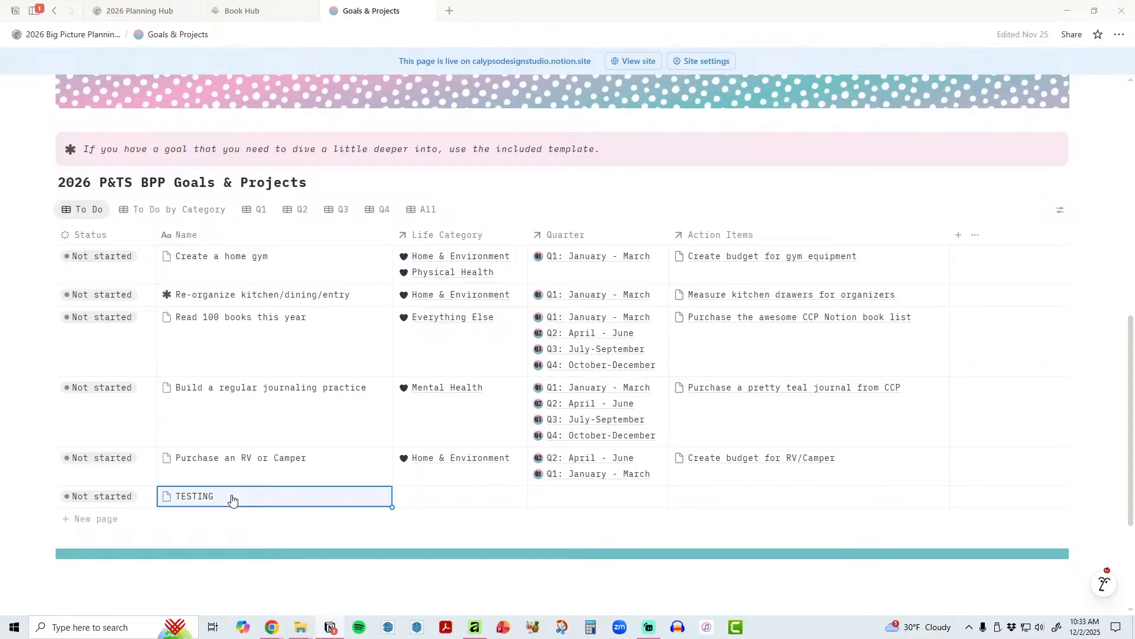
Step: Open the TESTING entry, apply the Goal / Project Page template and view its Action Items table
left_click(373, 497)
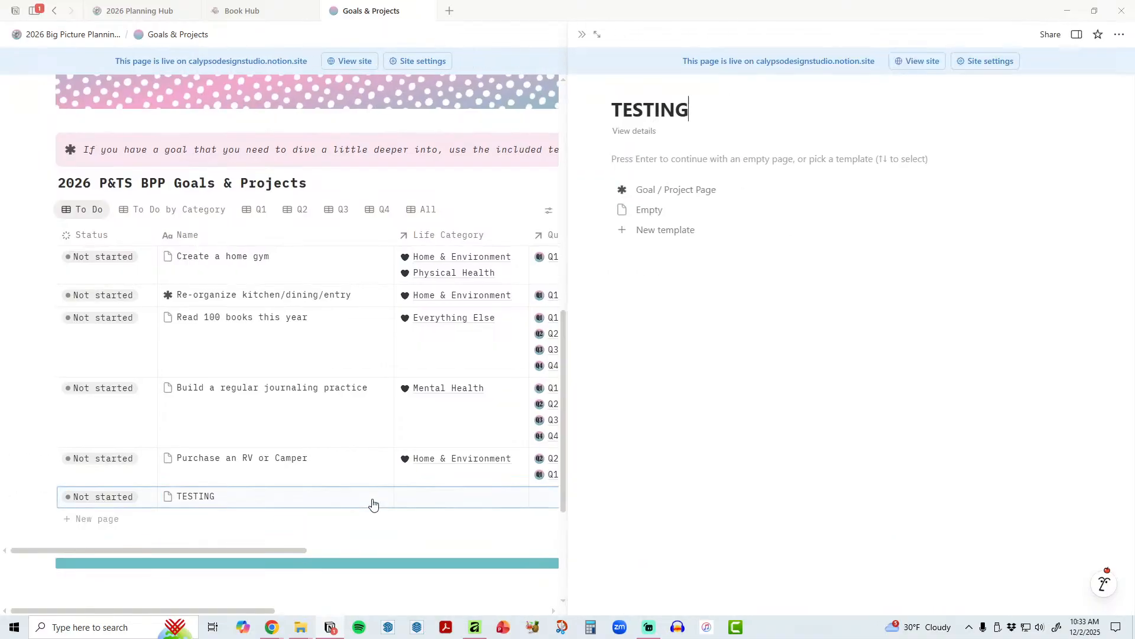
left_click(686, 191)
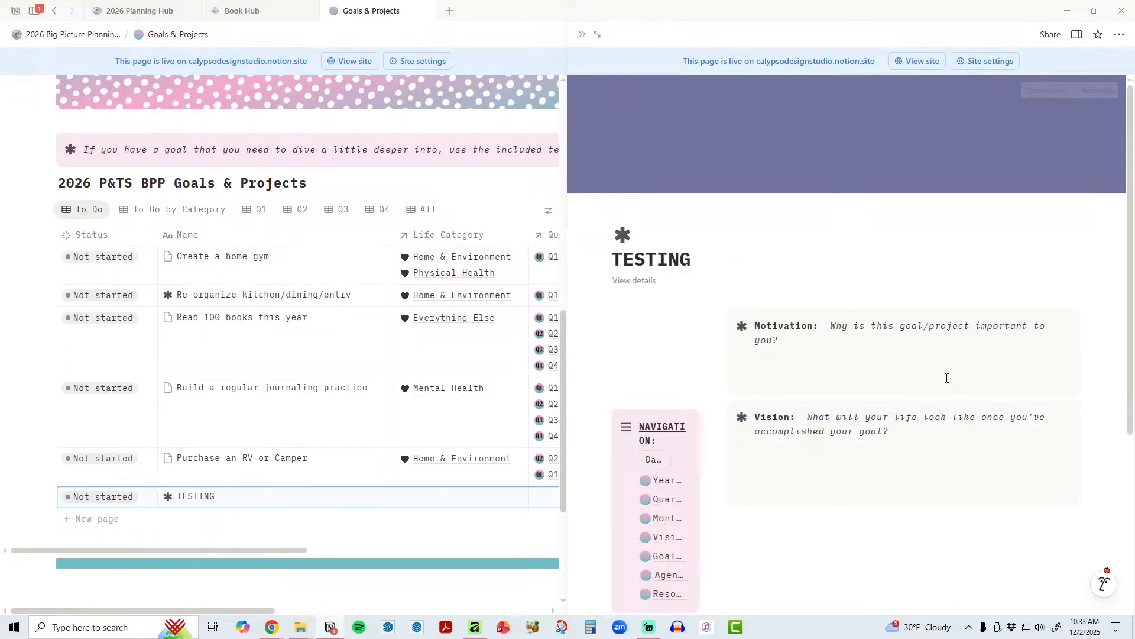
scroll(966, 453, "down", 4)
scroll(965, 453, "down", 6)
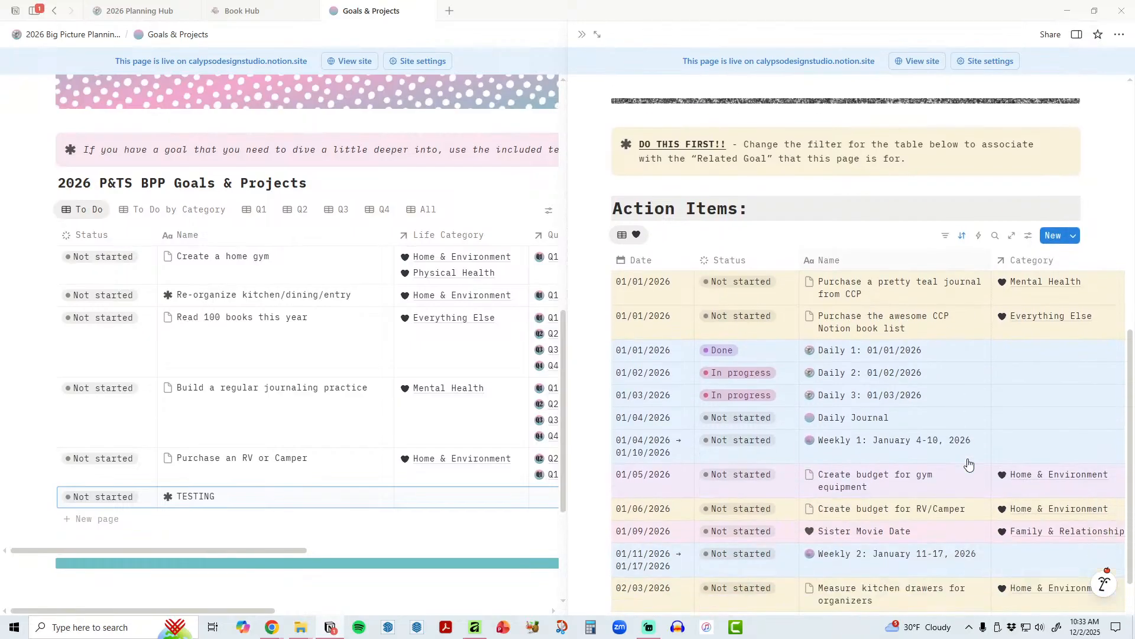
Step: Filter the Action Items table on the TESTING page to Related Goal TESTING and save the filter for everyone
scroll(968, 464, "up", 4)
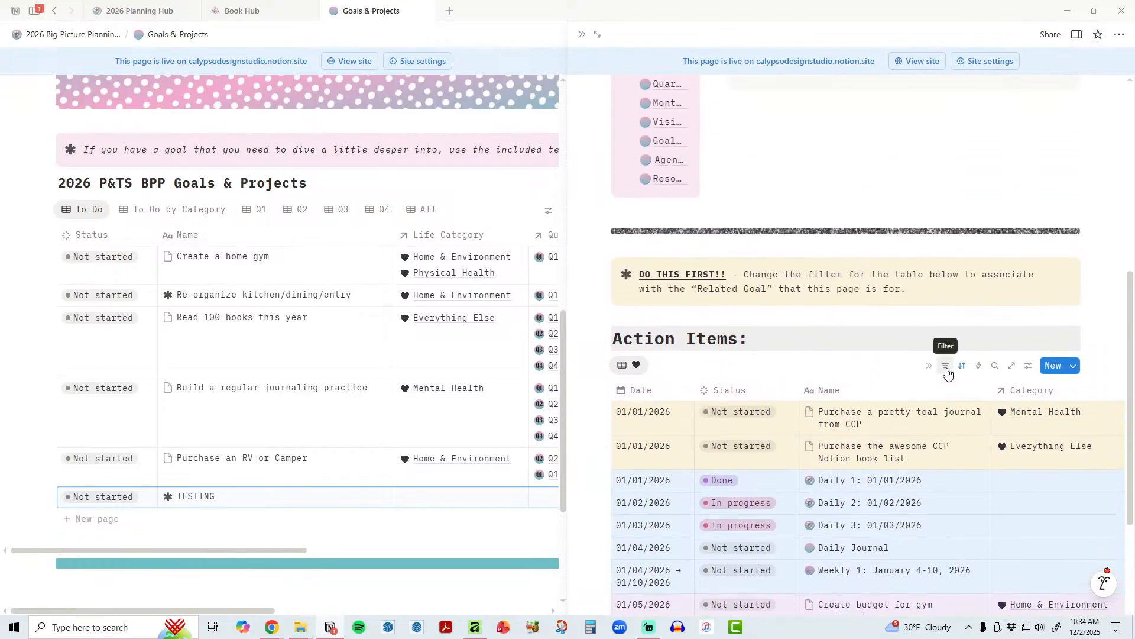
left_click(945, 365)
left_click(737, 396)
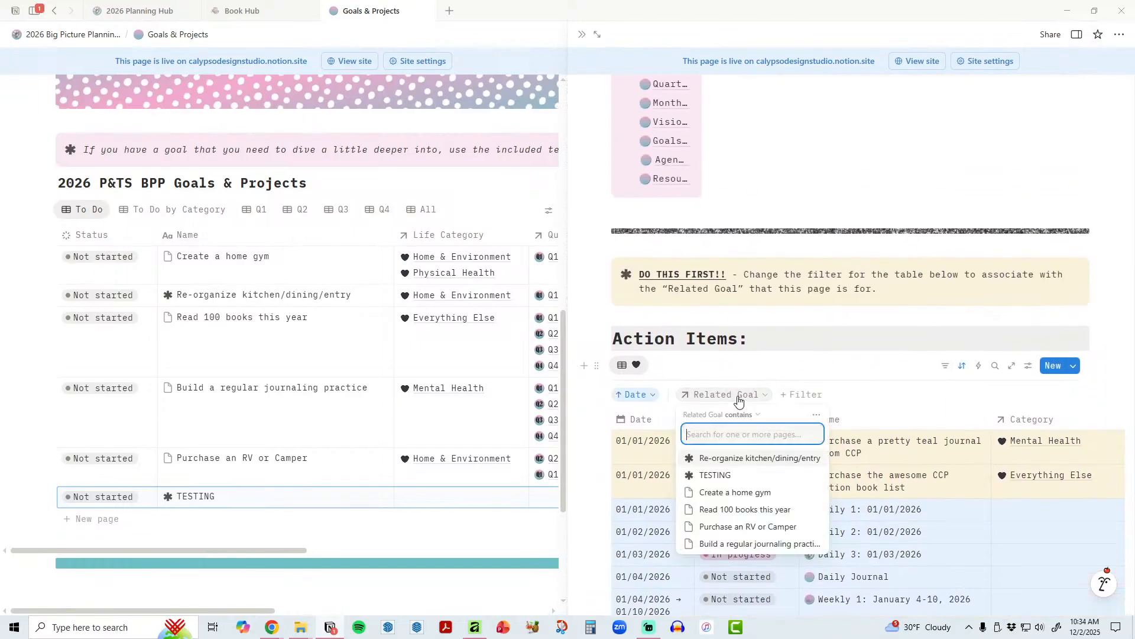
left_click(716, 475)
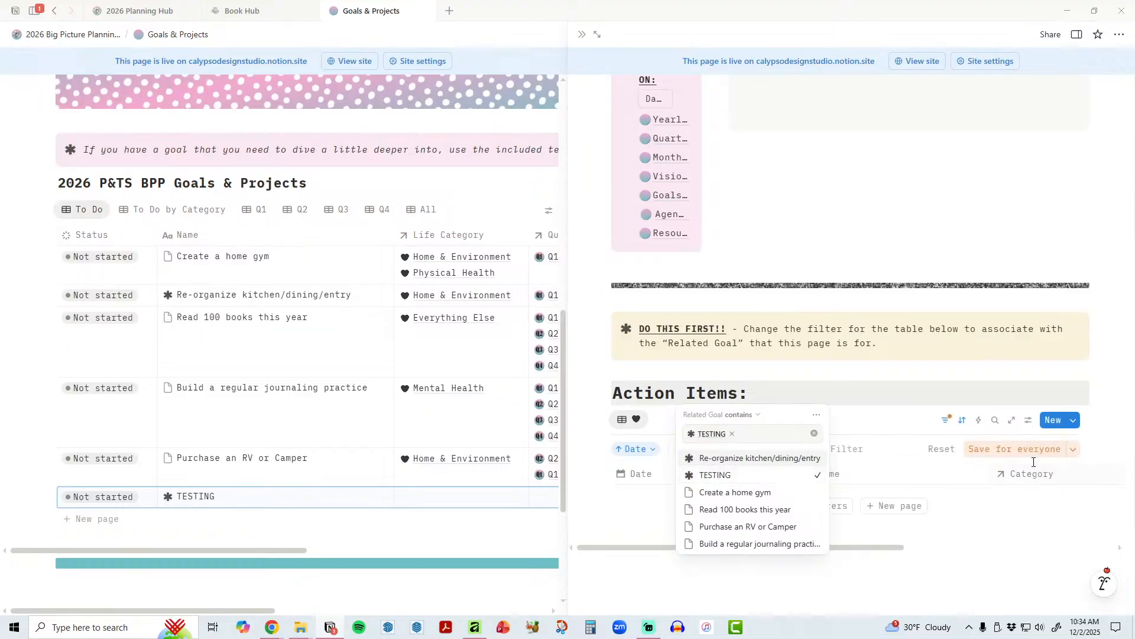
left_click(1005, 454)
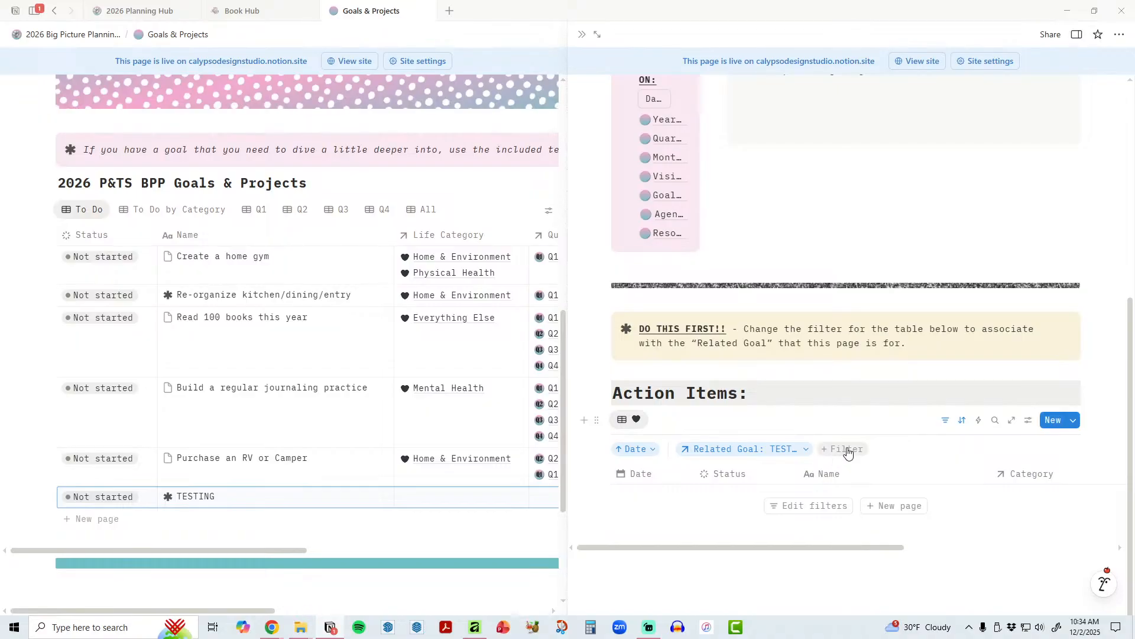
Step: Close the TESTING side preview and reopen the entry from the To Do table as a full page
scroll(846, 450, "up", 6)
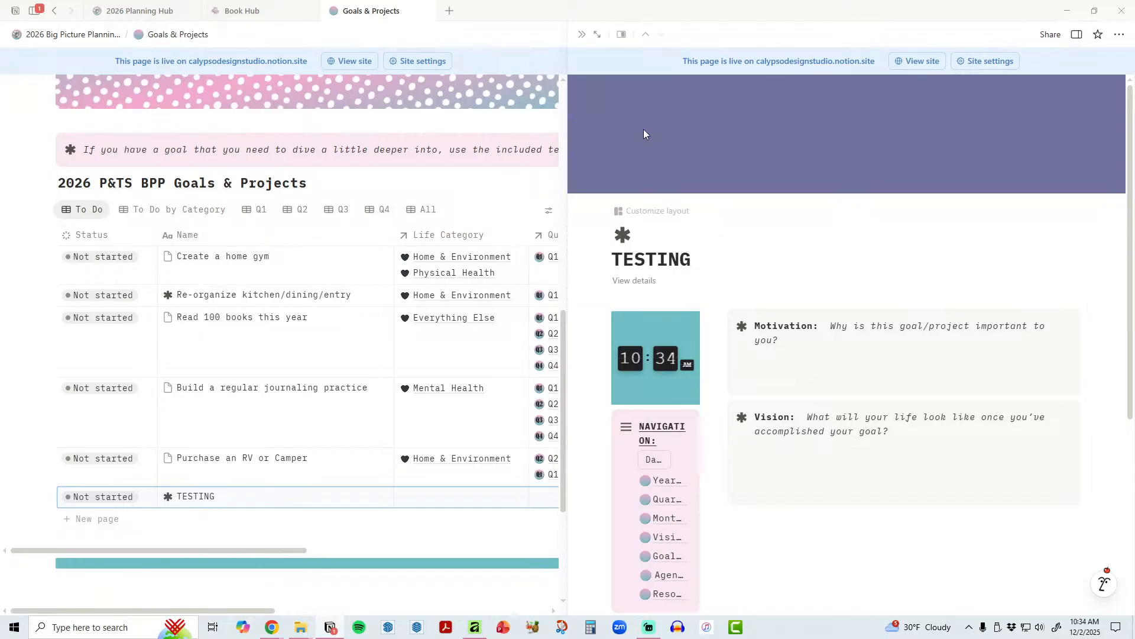
left_click(583, 35)
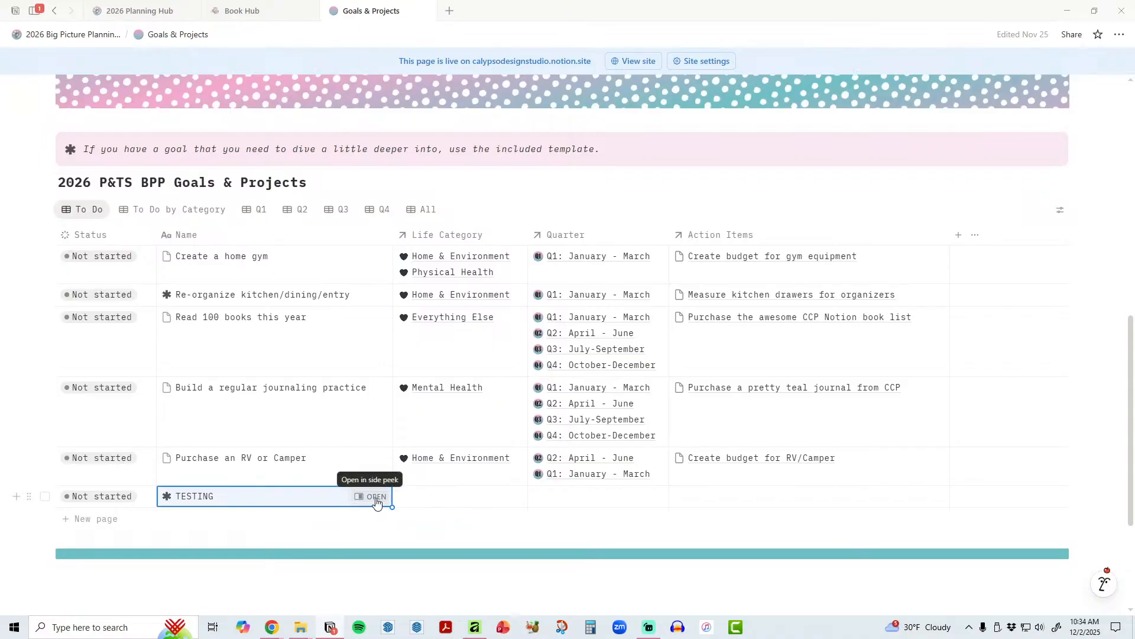
left_click(375, 497)
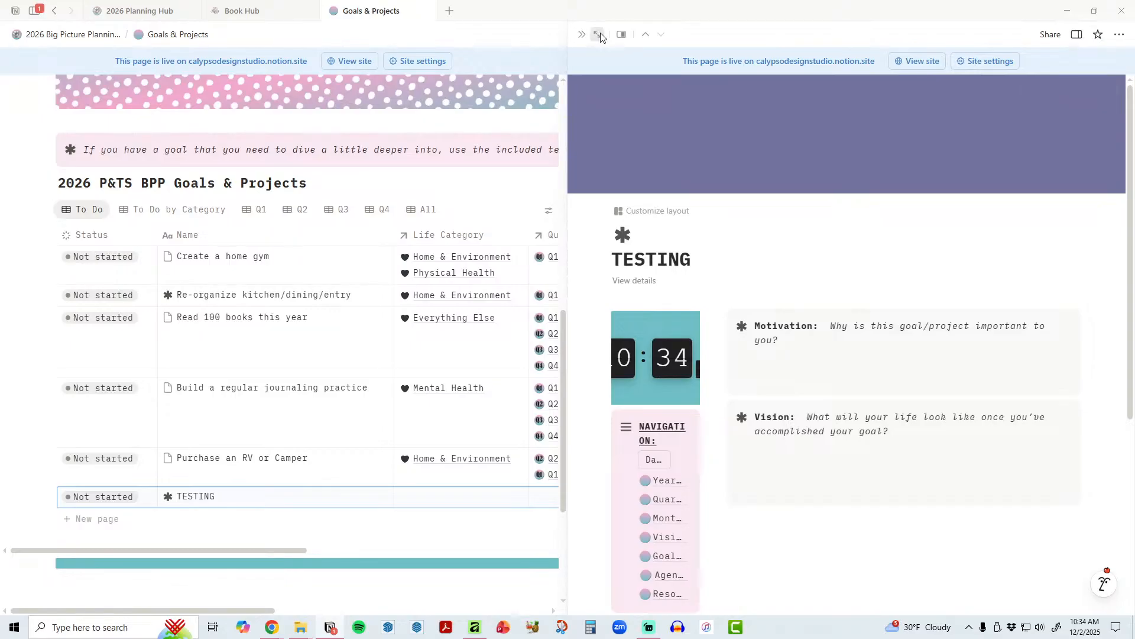
left_click(598, 34)
scroll(781, 465, "down", 2)
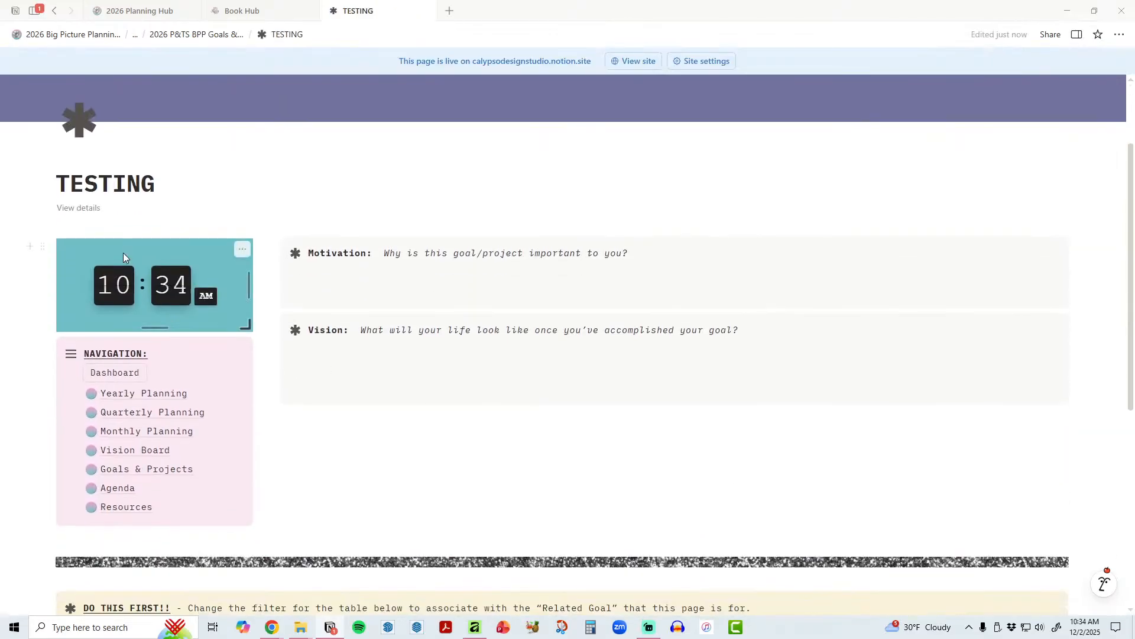
Step: Set the TESTING page's Status to In progress, Life Category to Family & Relationships and Quarter to Q1: January - March
left_click(78, 208)
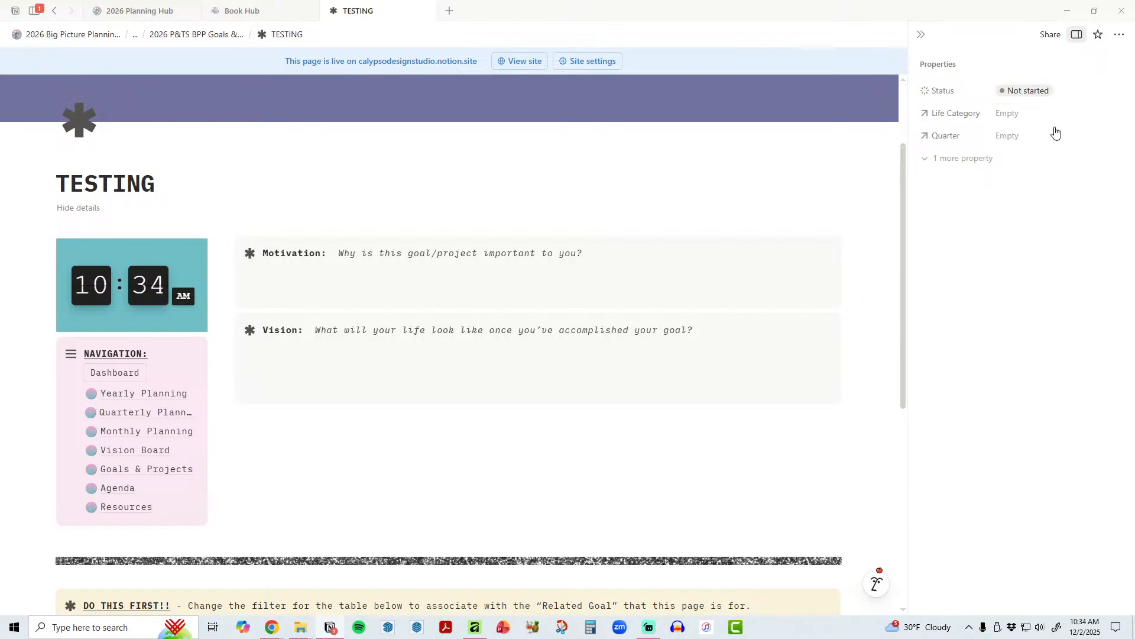
left_click(1036, 92)
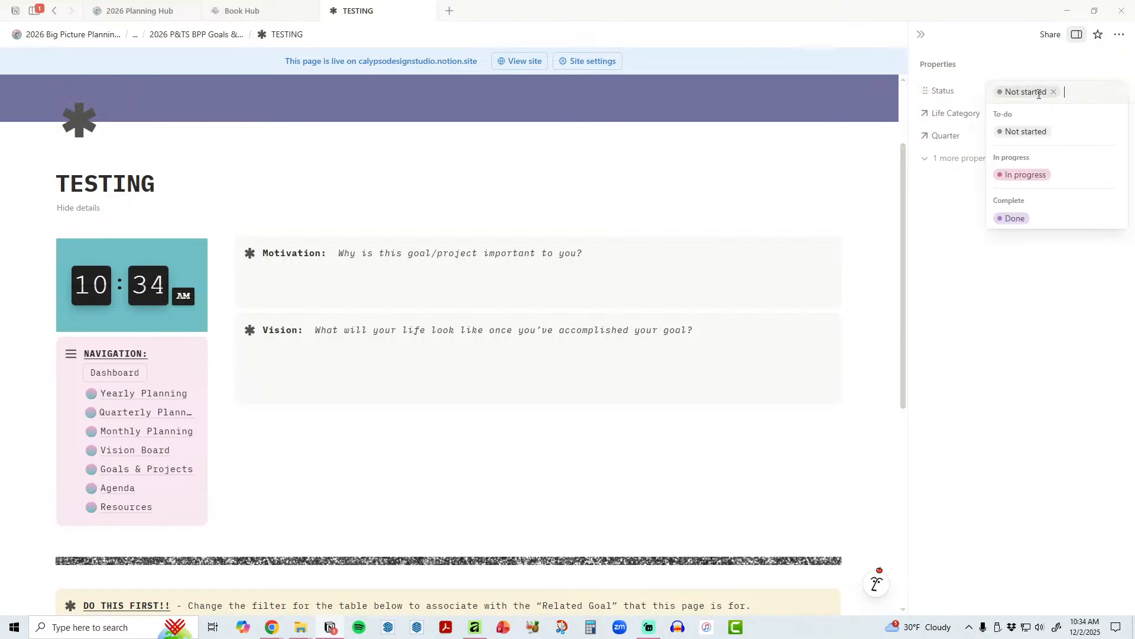
left_click(1026, 175)
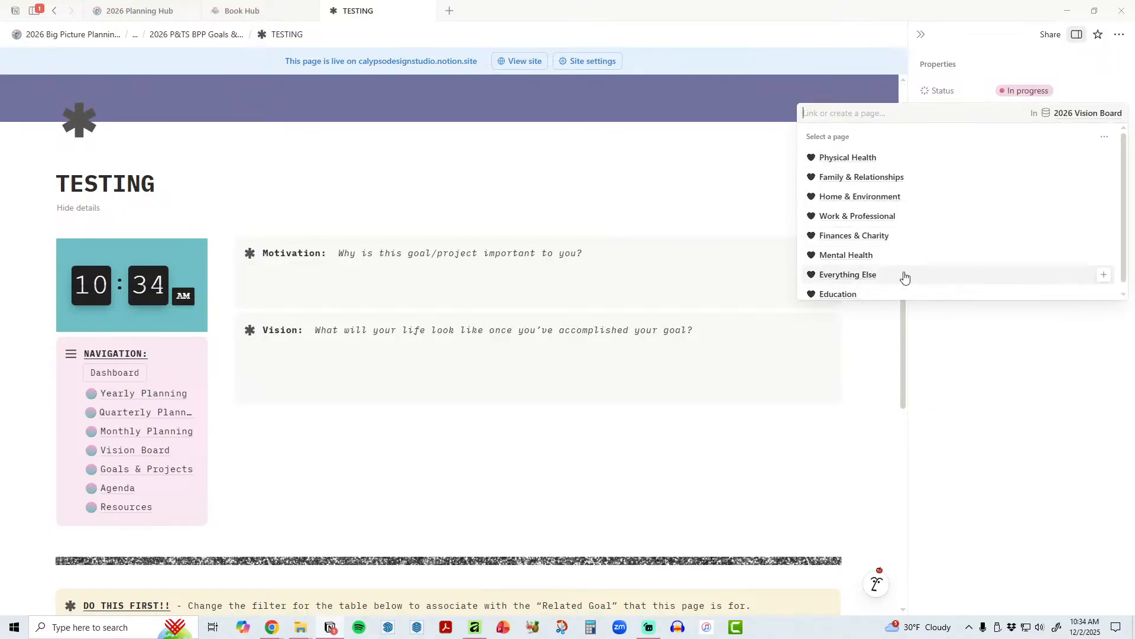
left_click(875, 178)
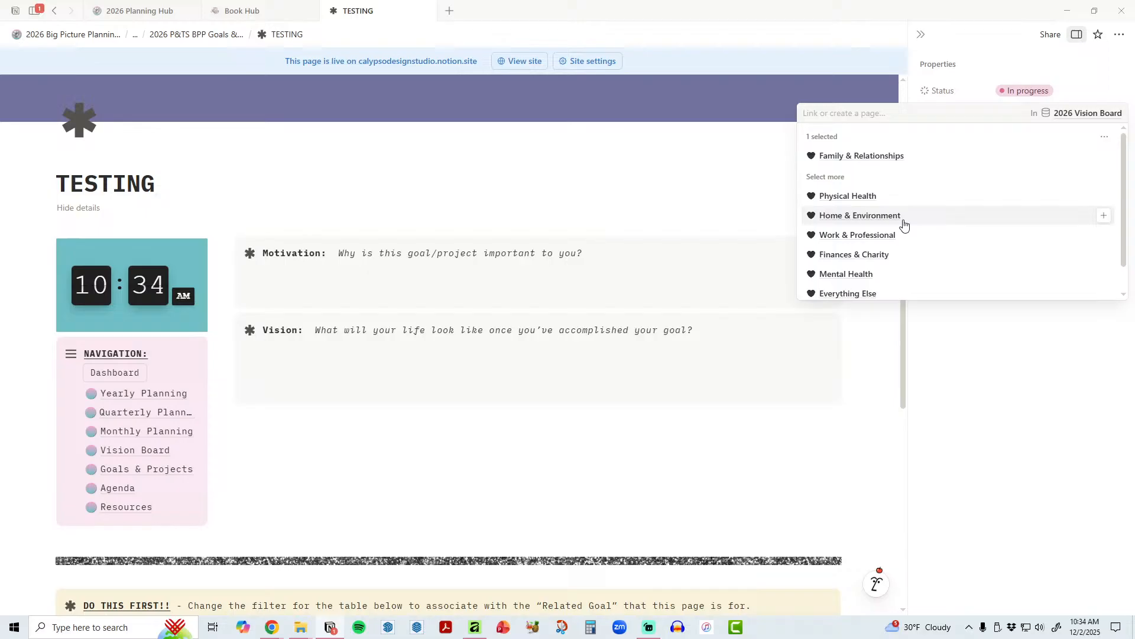
left_click(1013, 349)
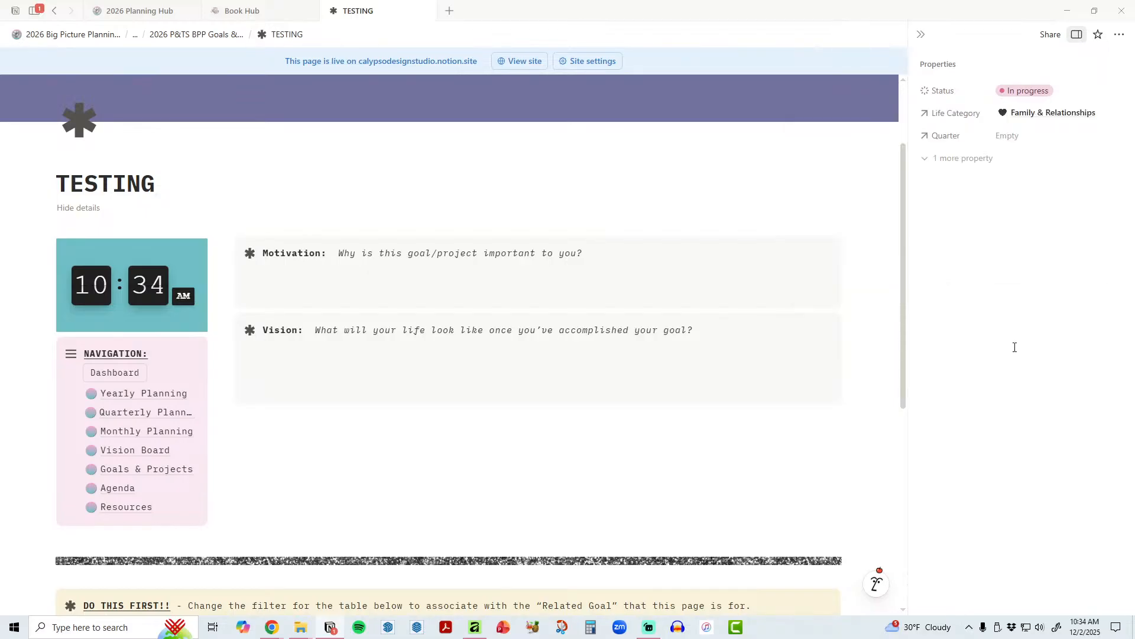
left_click(1008, 143)
left_click(876, 183)
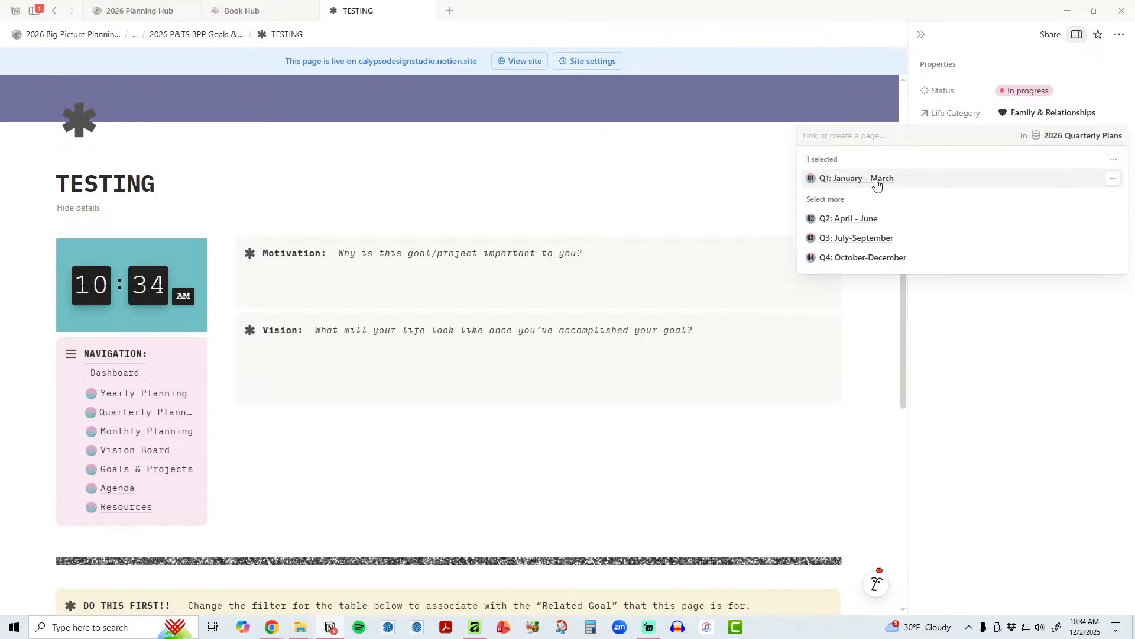
left_click(1042, 319)
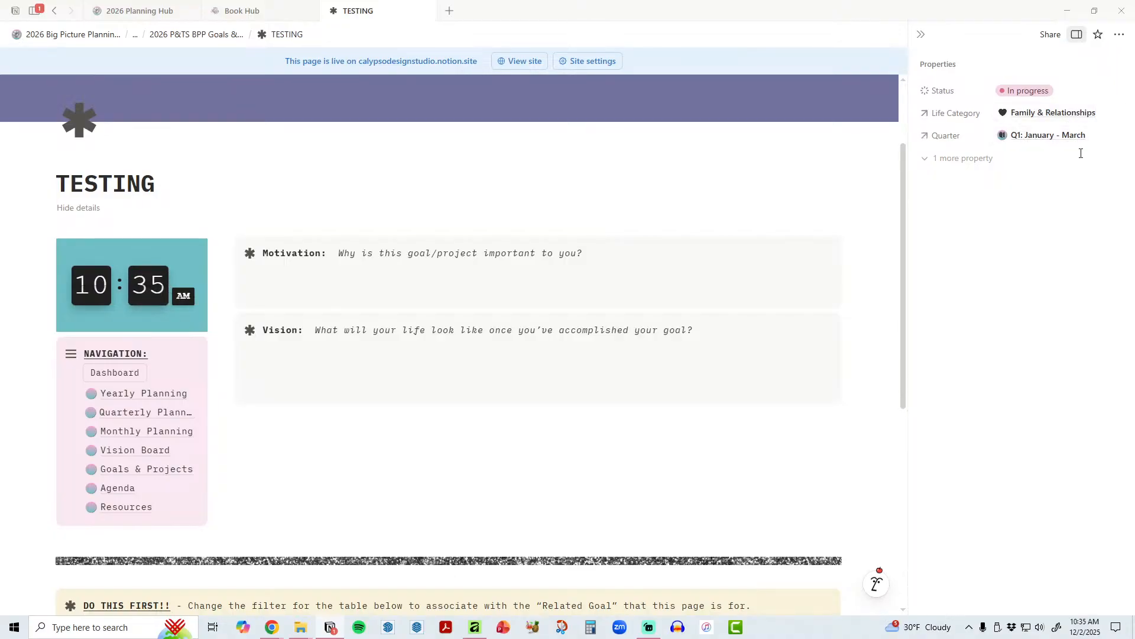
Step: Open the linked Family & Relationships category as a full page and look over its Goals and Projects table
left_click(1044, 113)
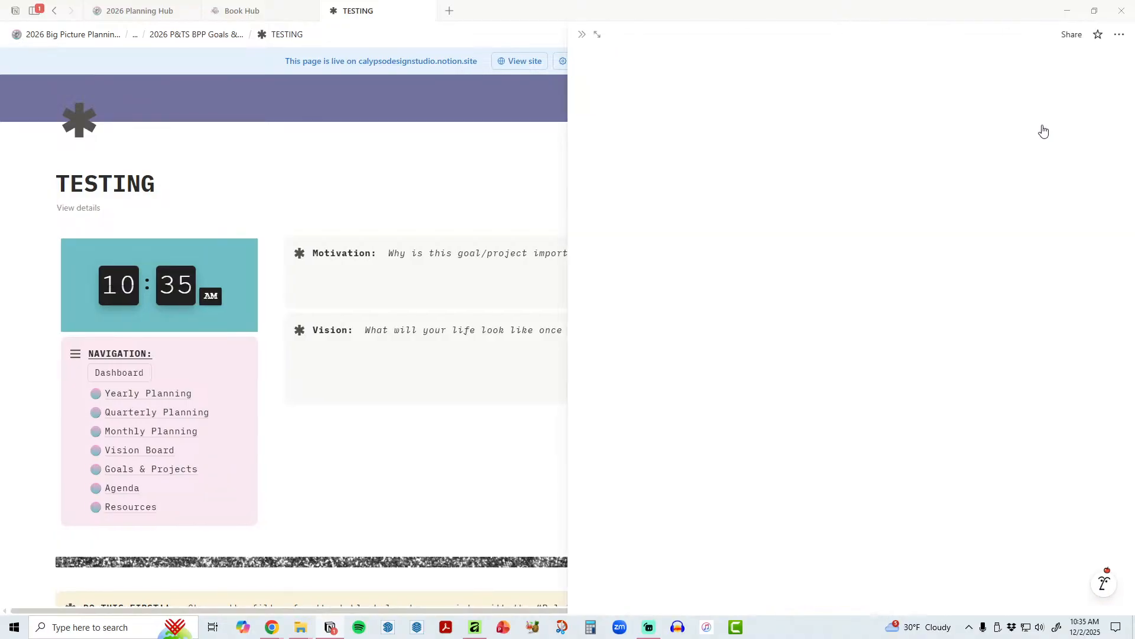
left_click(597, 34)
scroll(718, 394, "down", 5)
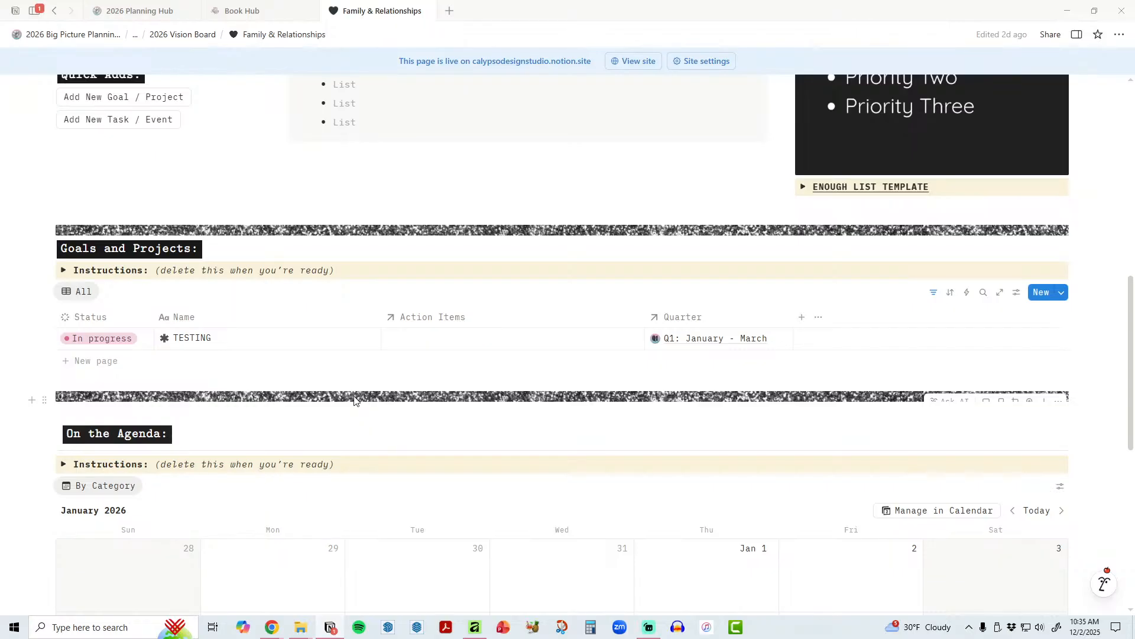
scroll(354, 400, "up", 4)
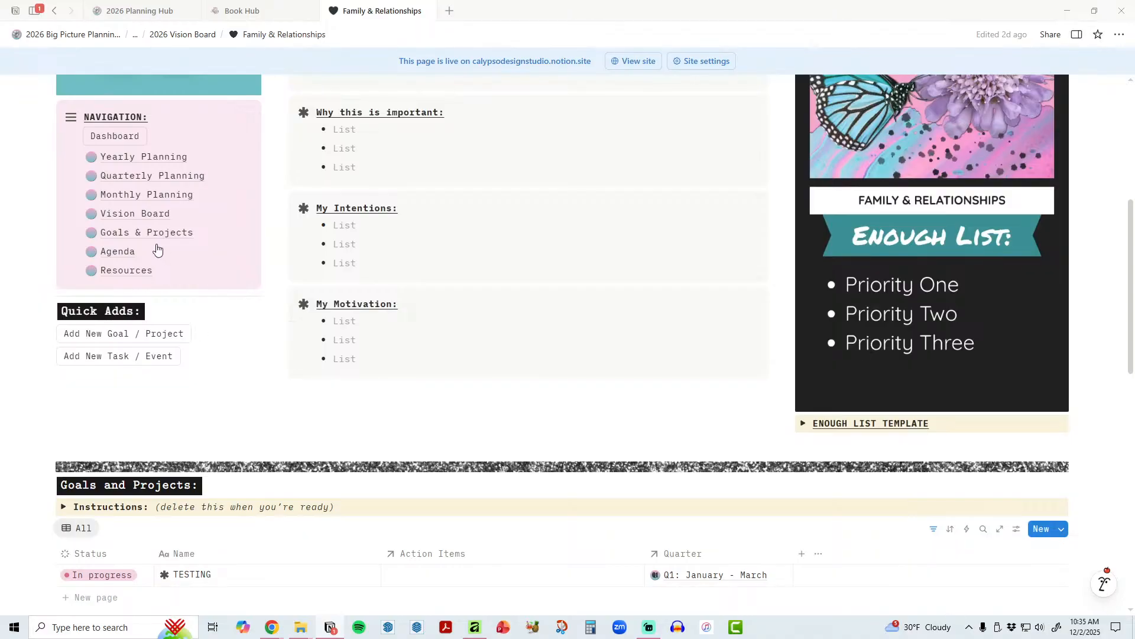
Step: Open the January page from Monthly Planning and look through its sections down to the Goals and Projects table
left_click(140, 195)
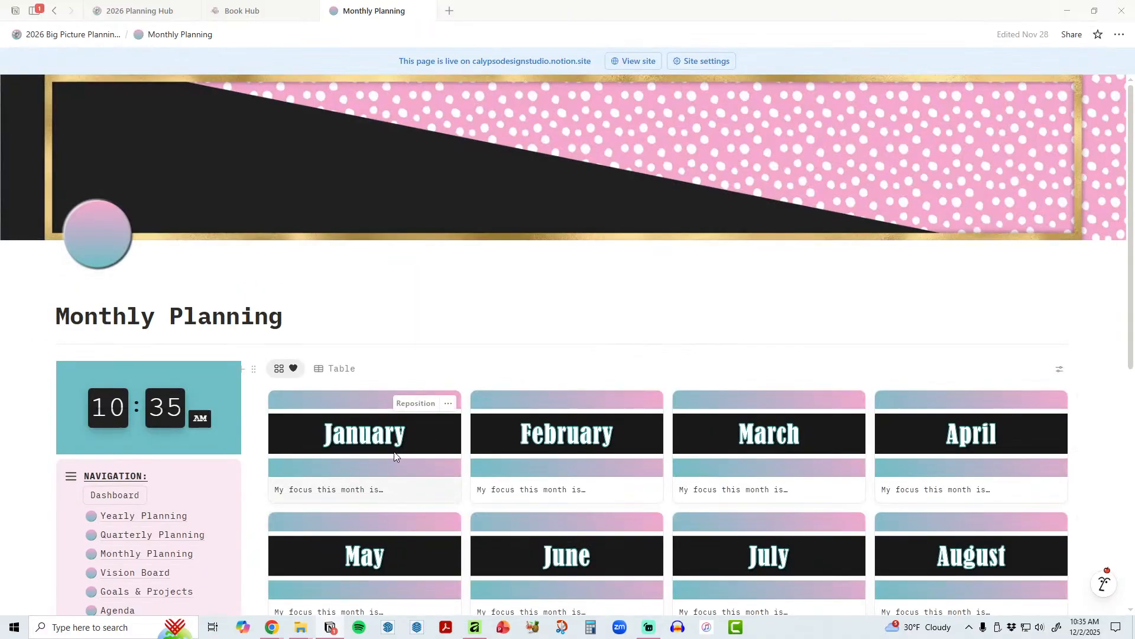
left_click(395, 454)
scroll(871, 428, "down", 5)
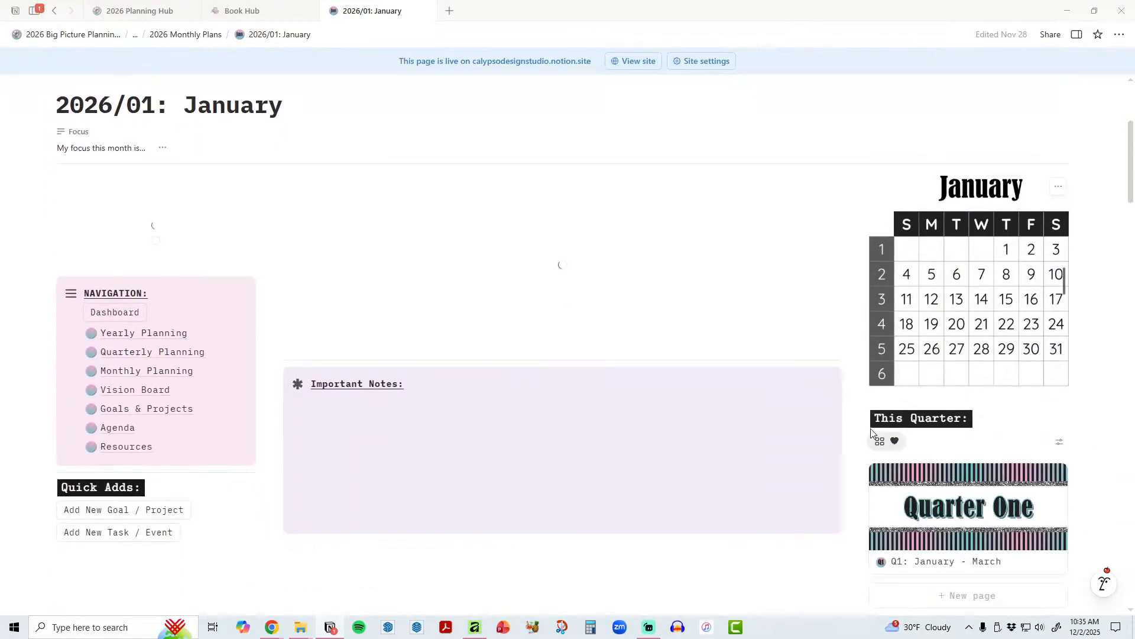
scroll(1060, 452, "down", 12)
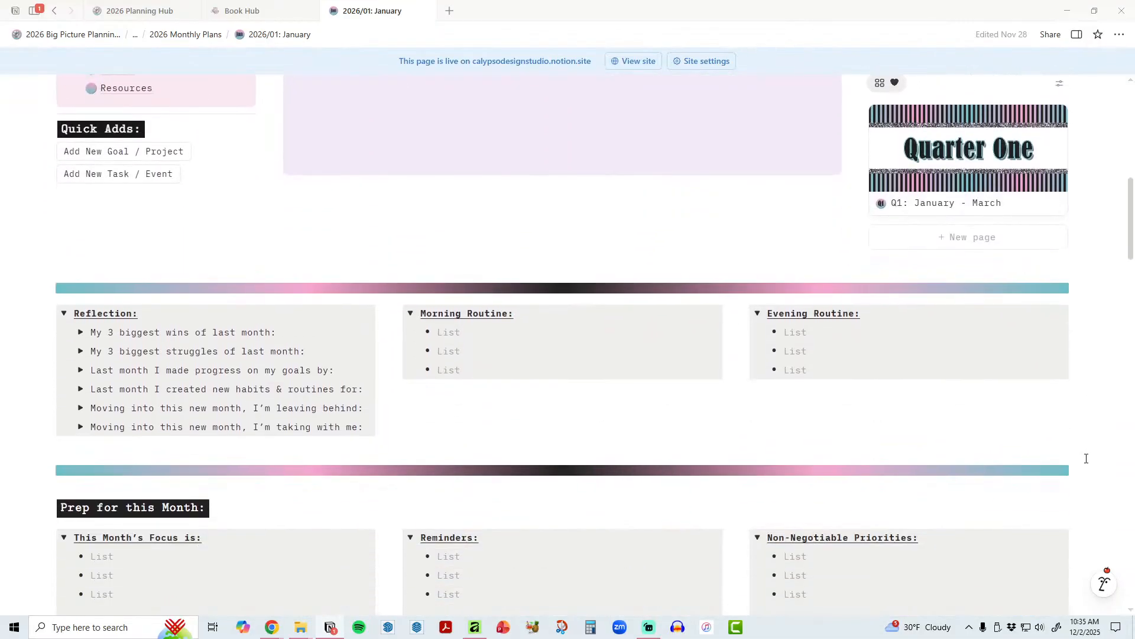
scroll(1086, 459, "down", 2)
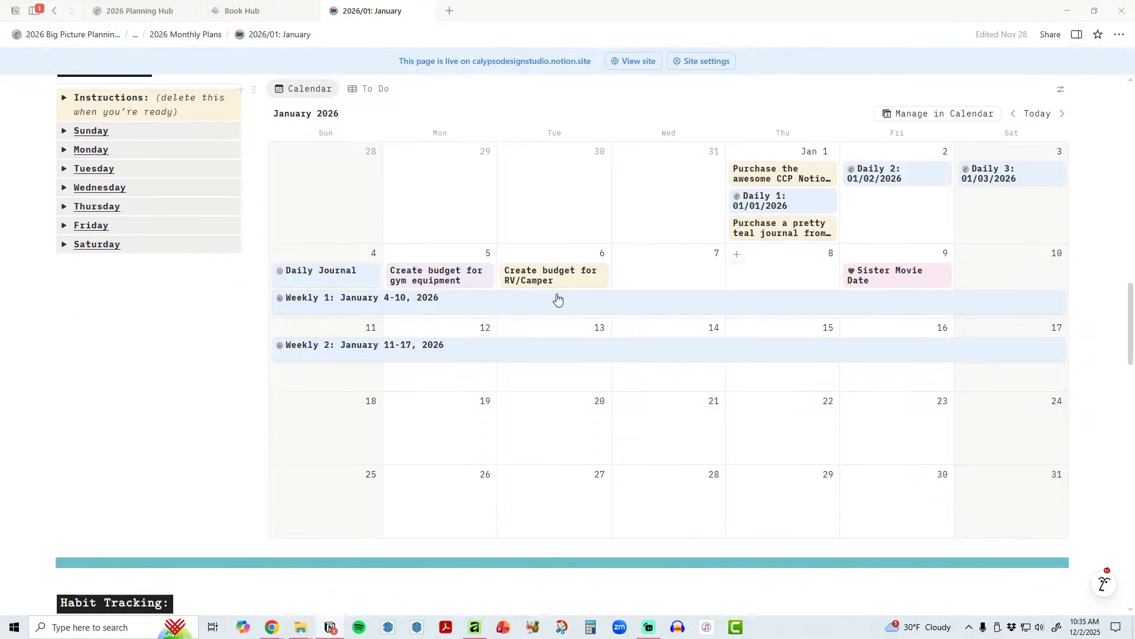
scroll(743, 321, "down", 3)
scroll(747, 317, "down", 15)
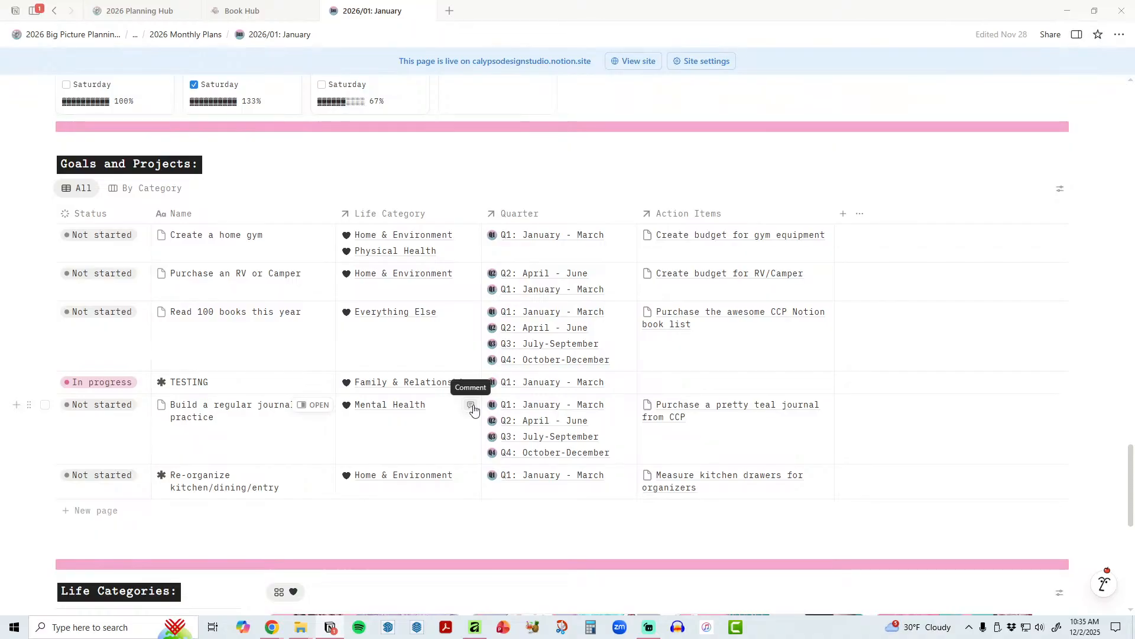
Step: Open the Mental Health category linked to the journaling goal as a full page and look over its prompts, Enough List and goals table
left_click(411, 405)
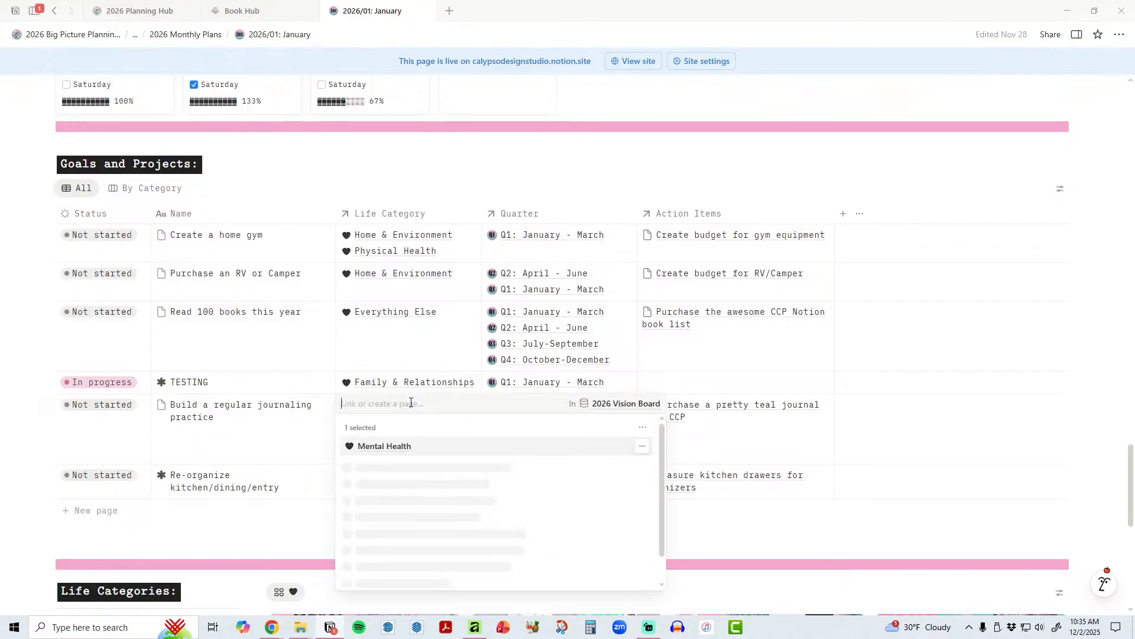
left_click(382, 453)
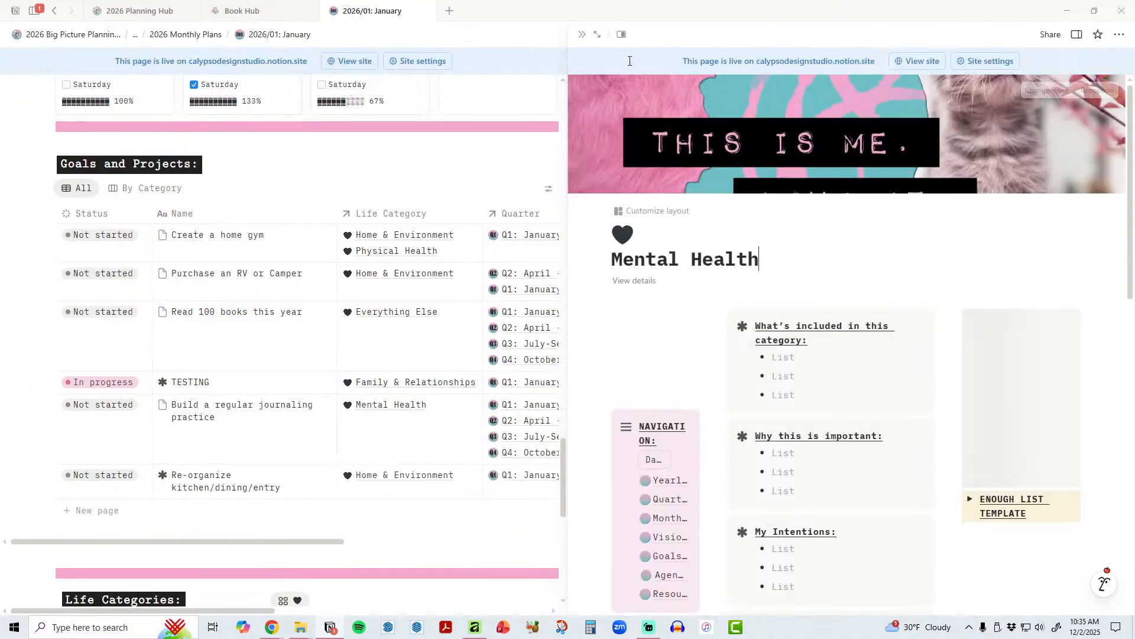
left_click(597, 35)
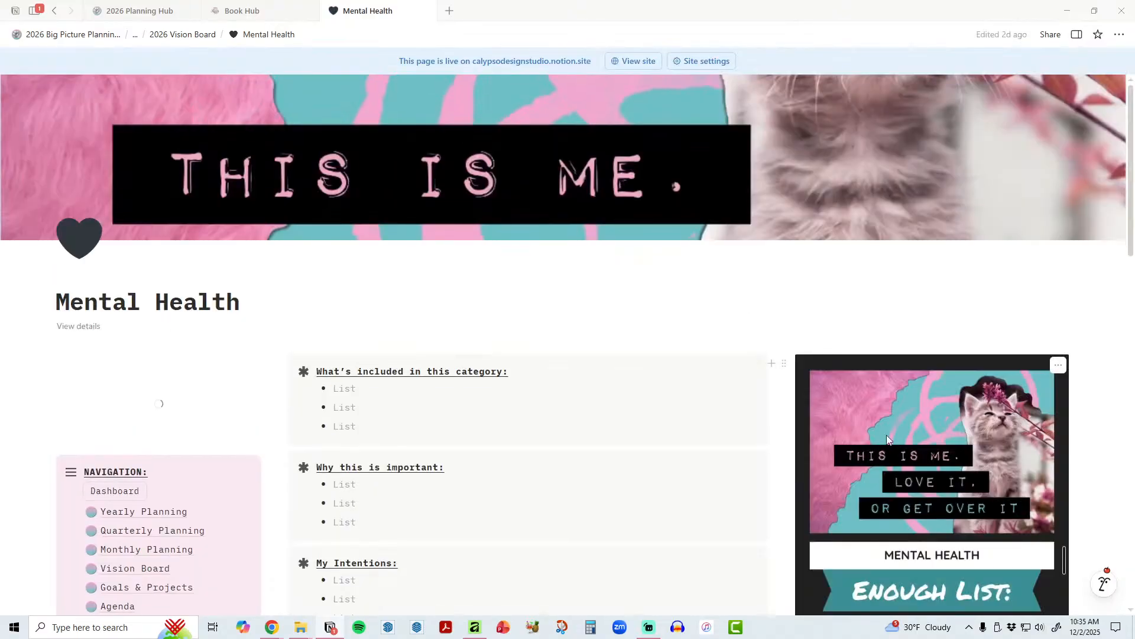
scroll(938, 447, "down", 2)
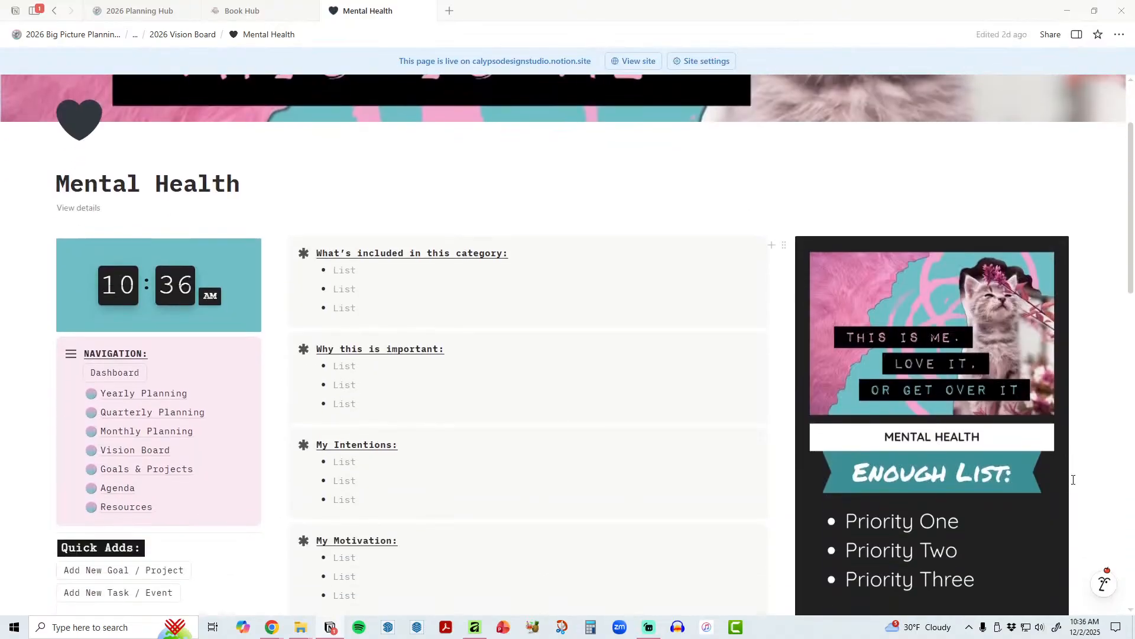
scroll(1062, 479, "up", 2)
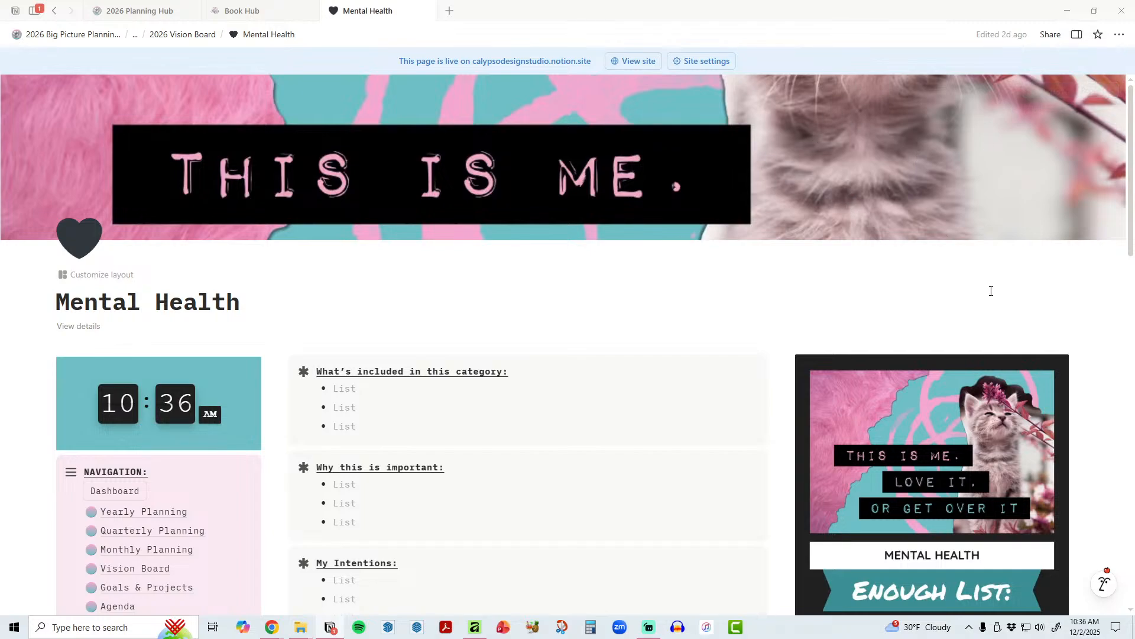
scroll(991, 290, "down", 6)
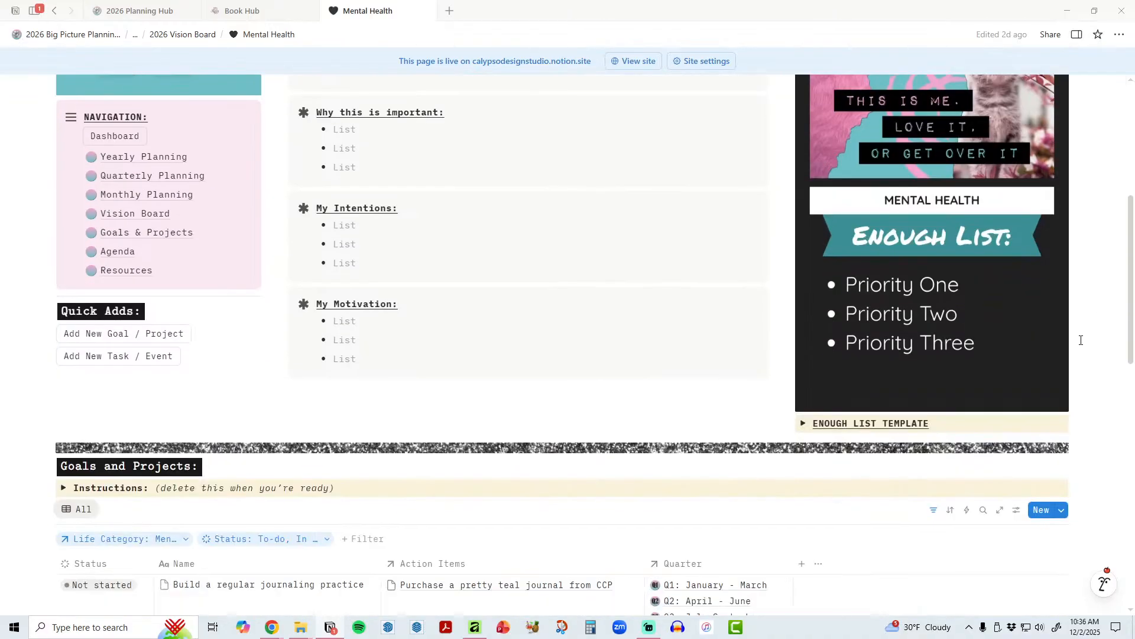
scroll(1081, 340, "down", 4)
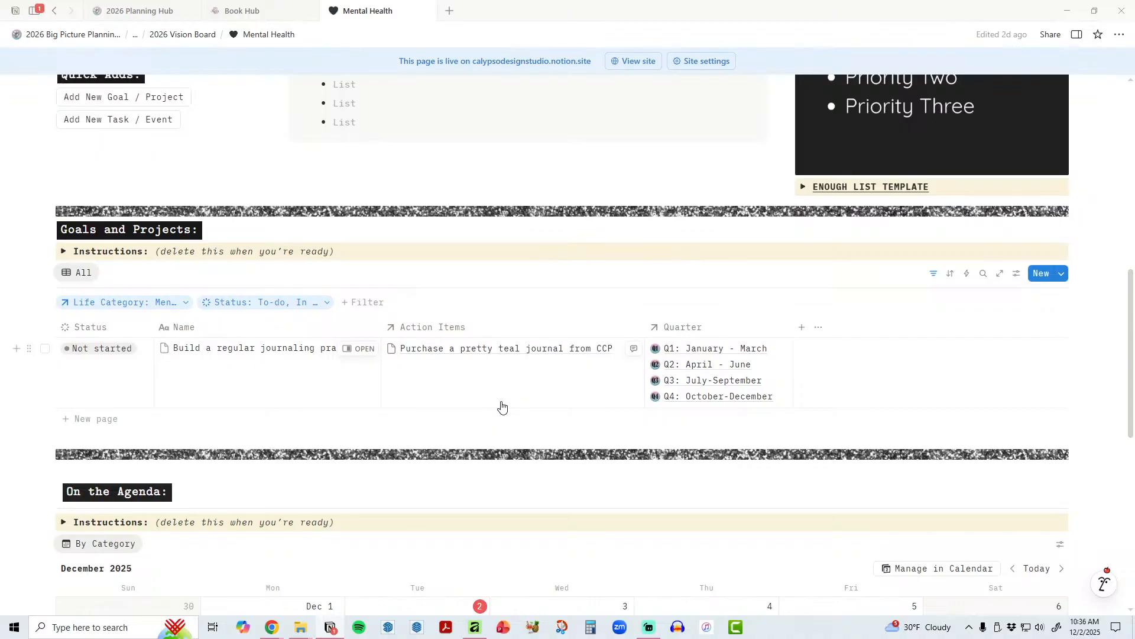
Step: Preview the Build a regular journaling practice goal from the Mental Health page, close it and open the Yearly Planning page
left_click(352, 350)
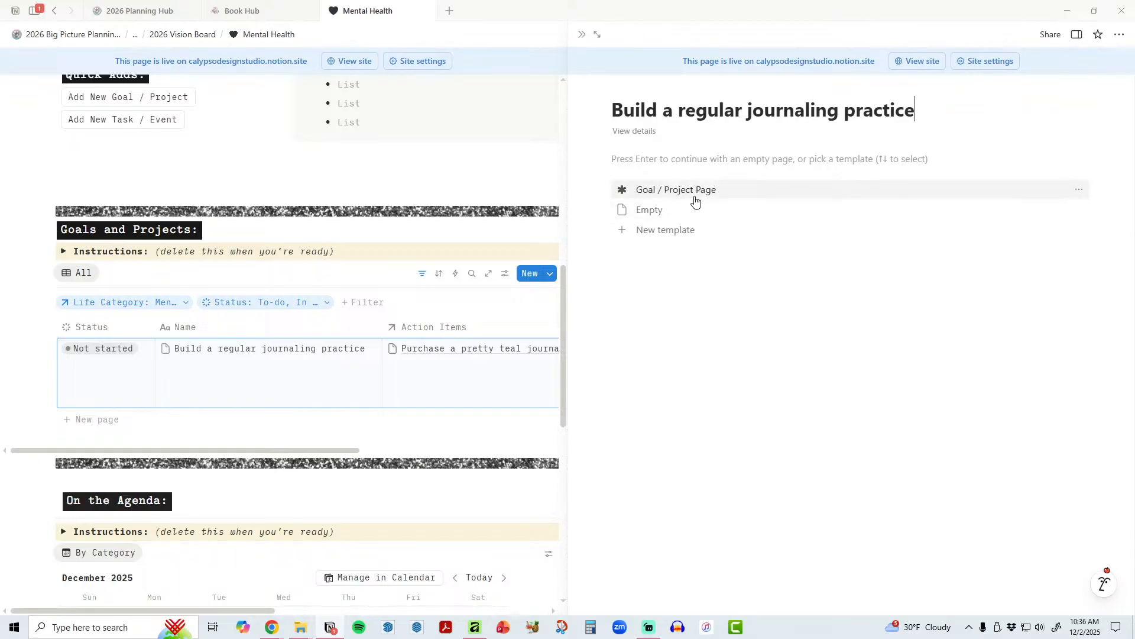
left_click(582, 34)
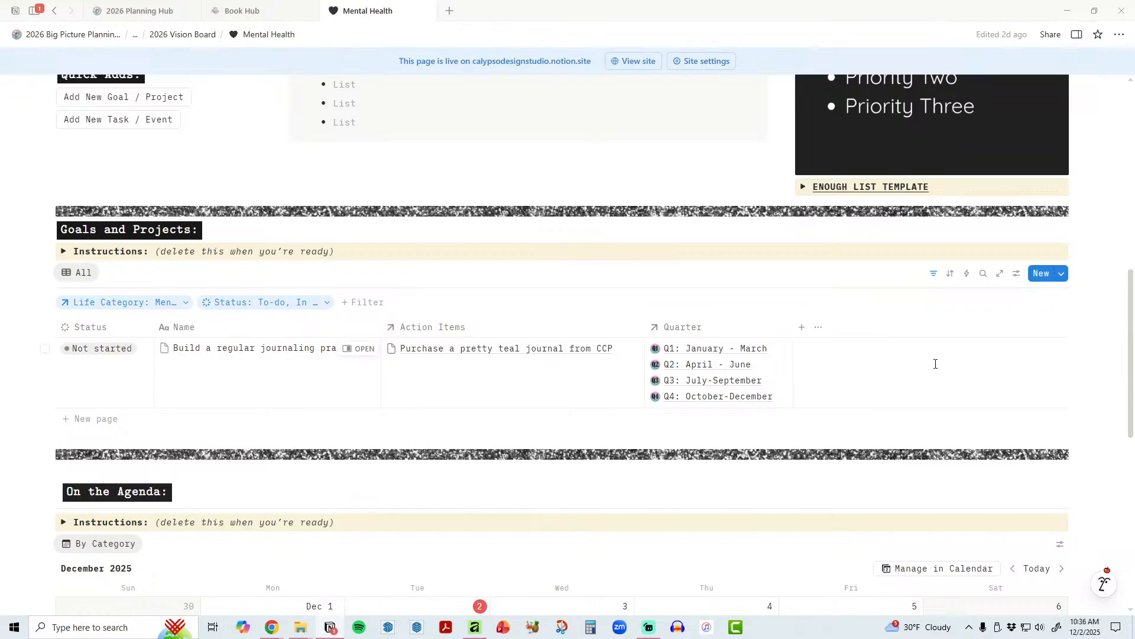
scroll(935, 363, "up", 8)
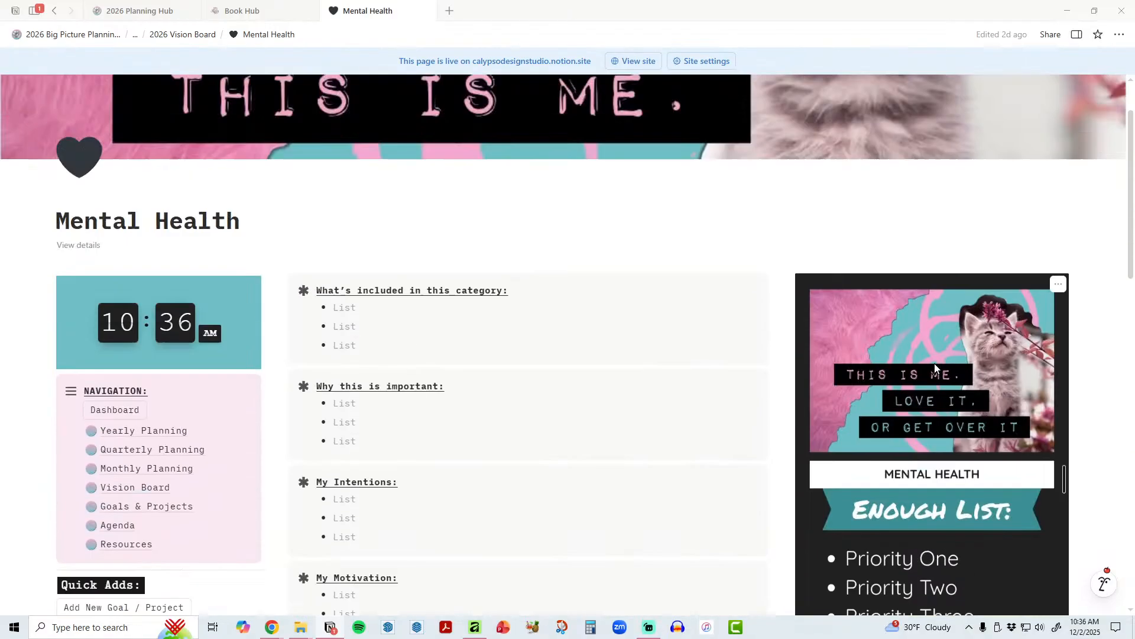
scroll(934, 363, "down", 2)
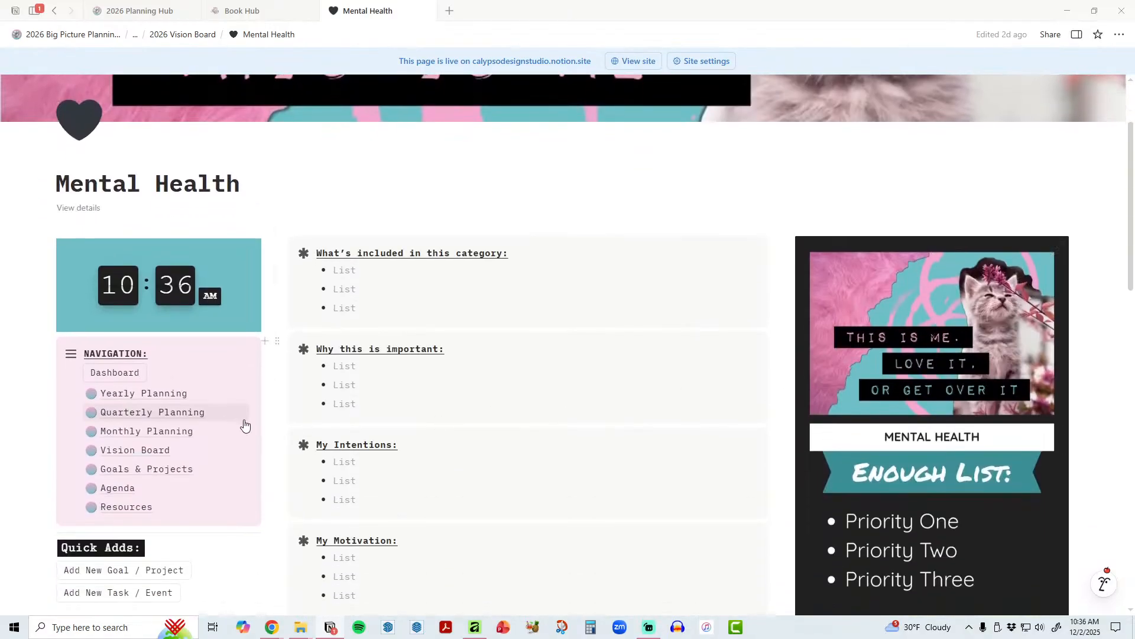
mouse_move(244, 425)
left_click(118, 393)
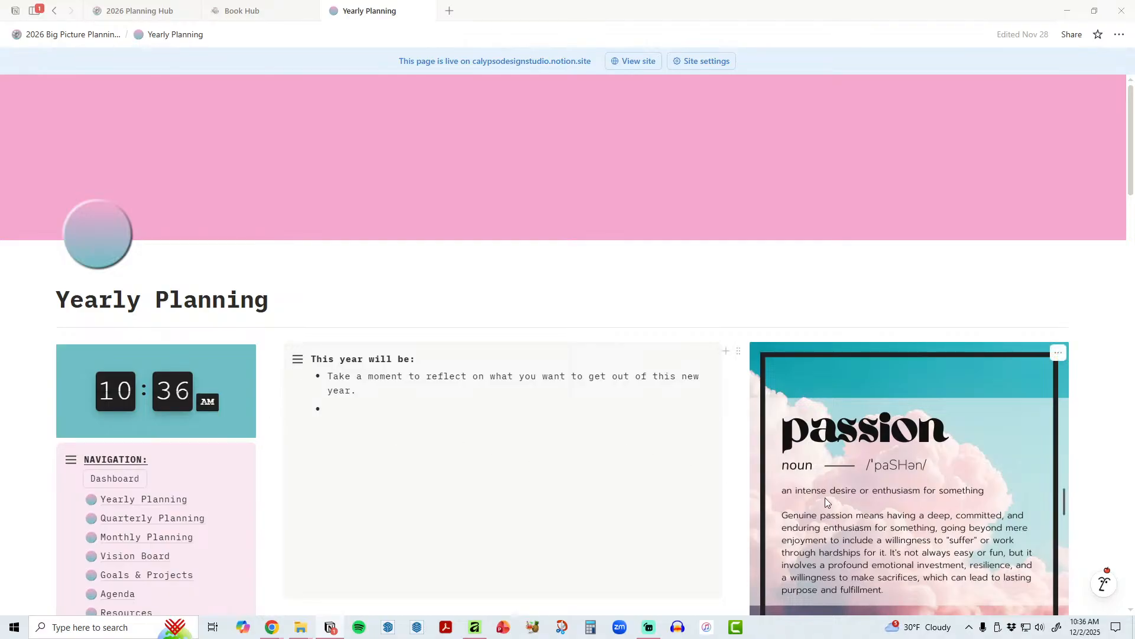
Step: Look over the Yearly Planning page from the This year will be section through 2025 Reflection to the Life Categories gallery
scroll(825, 498, "down", 4)
scroll(824, 498, "down", 2)
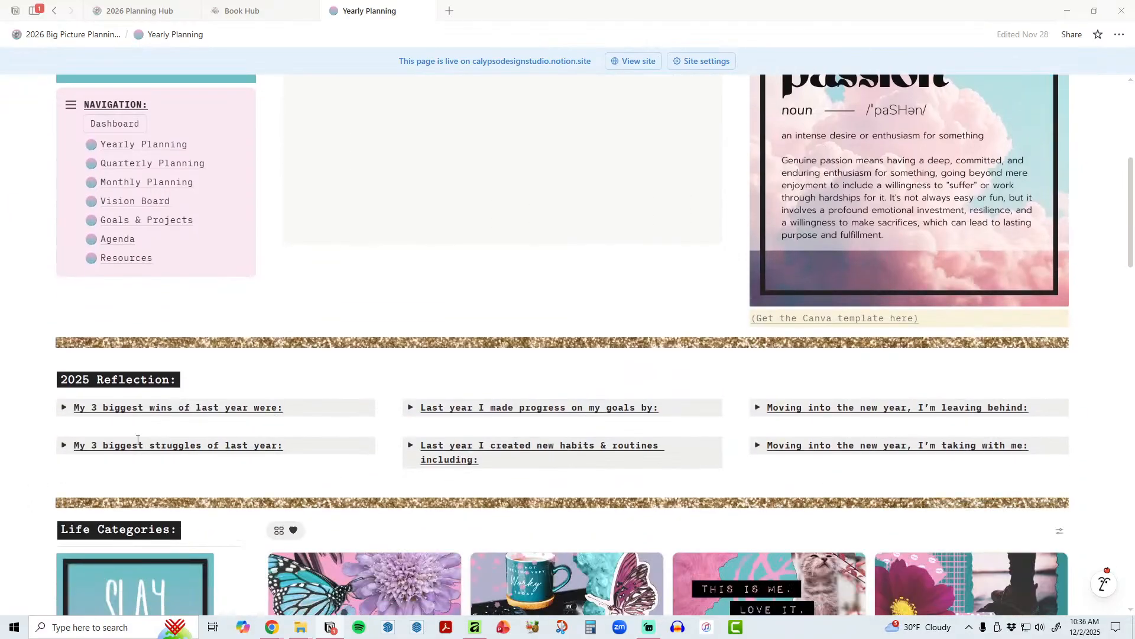
scroll(365, 470, "up", 2)
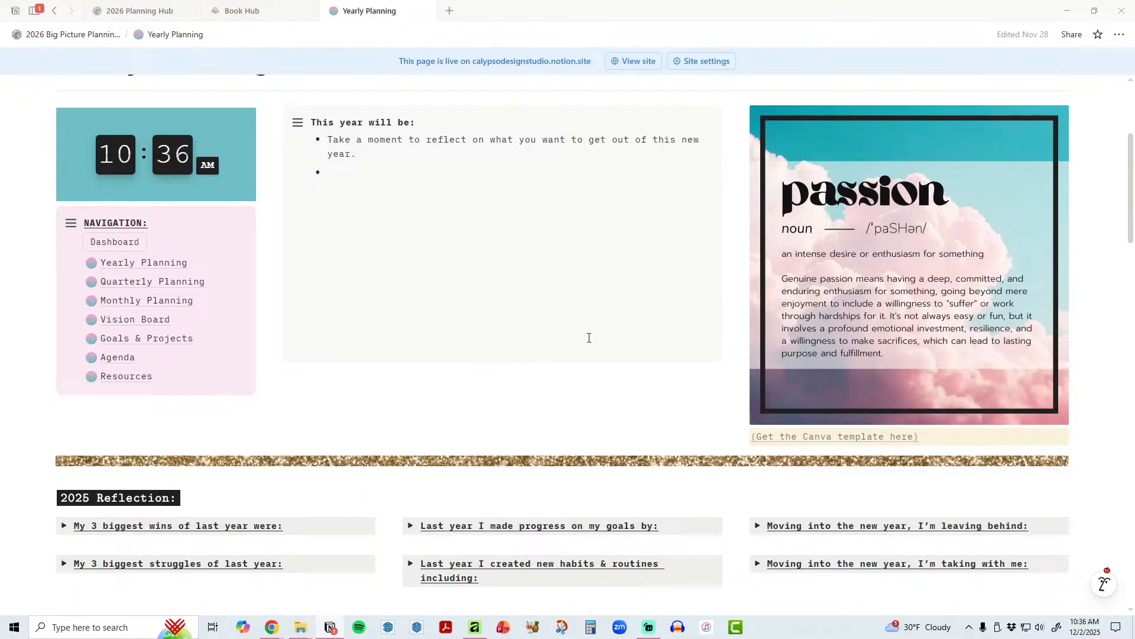
scroll(793, 320, "down", 4)
scroll(793, 320, "down", 2)
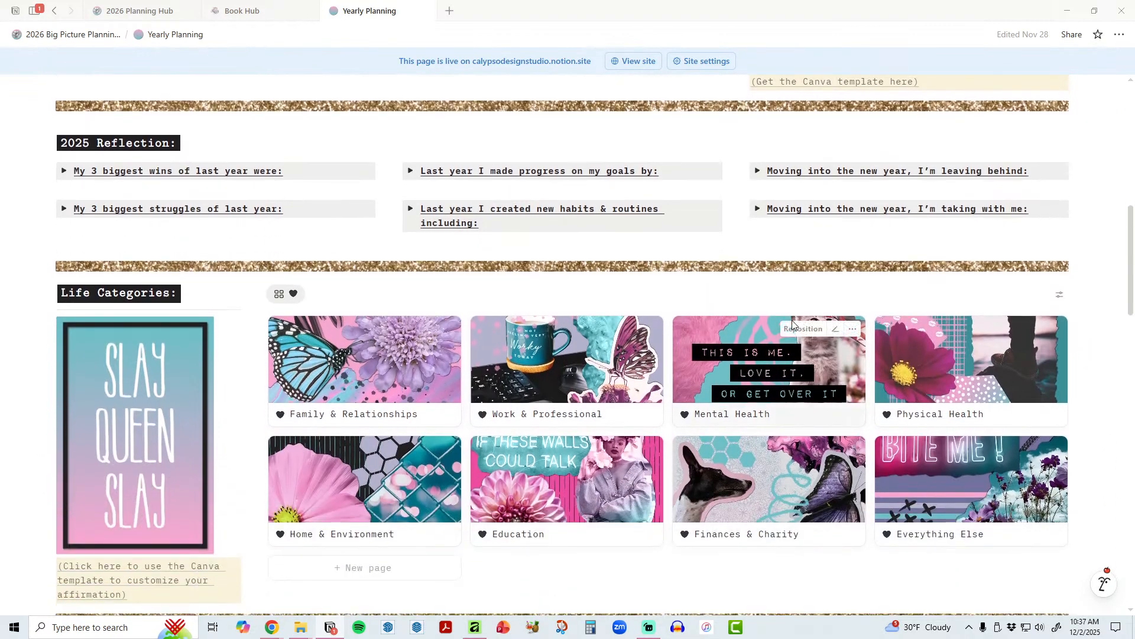
Step: Open the Family & Relationships category from the Life Categories gallery and look through it down to Goals and Projects
left_click(376, 374)
scroll(797, 403, "down", 2)
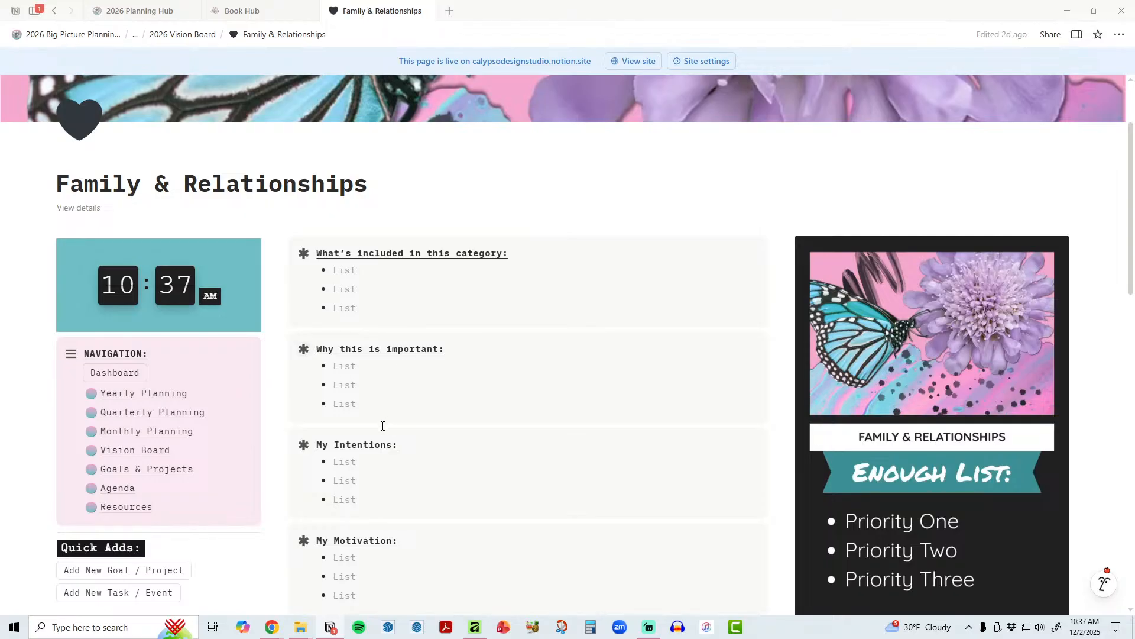
scroll(417, 444, "down", 2)
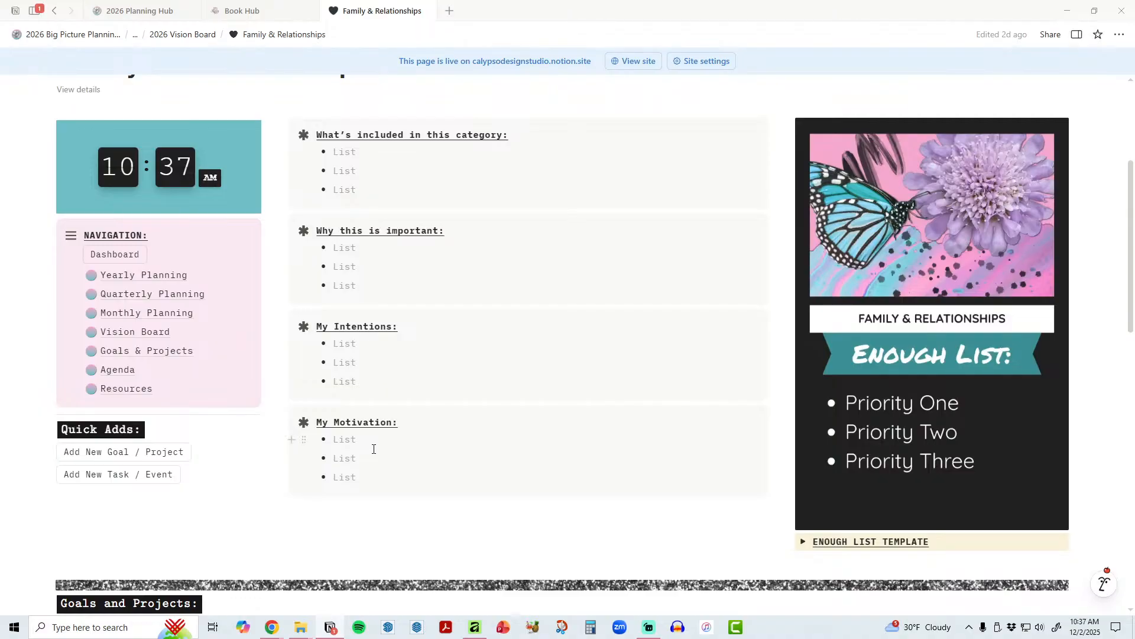
scroll(371, 444, "down", 6)
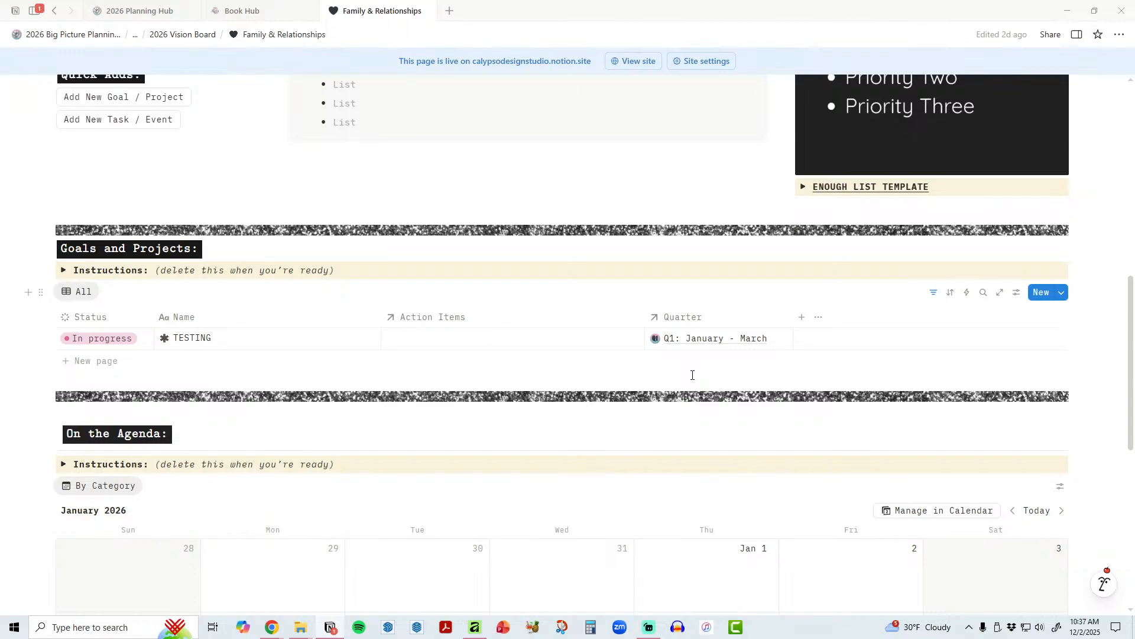
Step: Open the Goals & Projects page, preview the home gym goal's Create budget for gym equipment action item, and close the preview
scroll(693, 375, "up", 4)
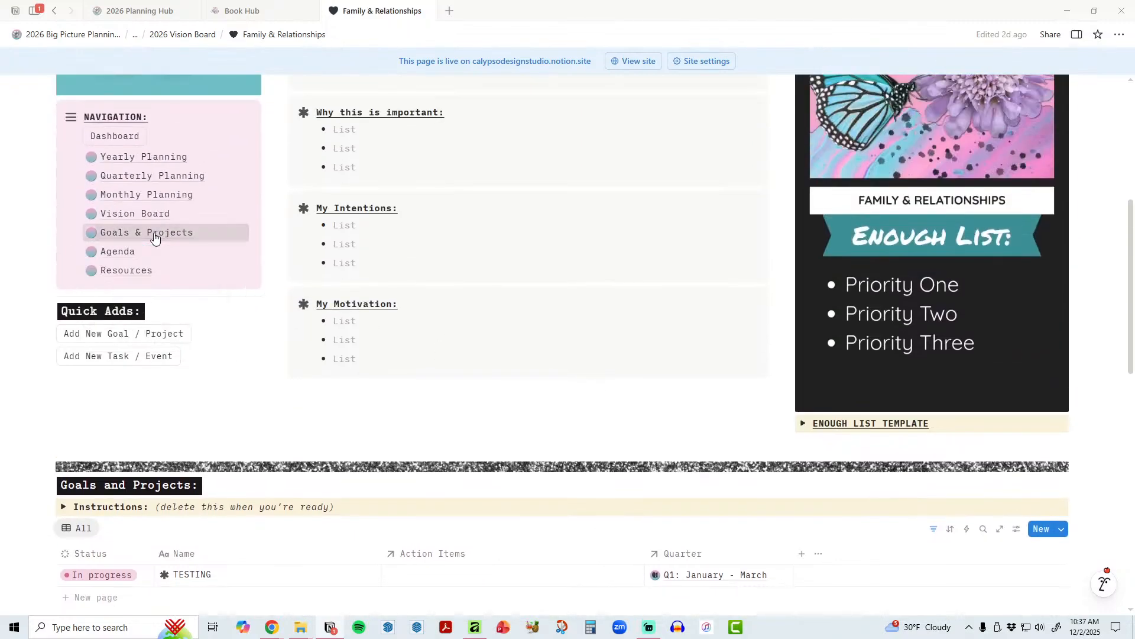
left_click(155, 237)
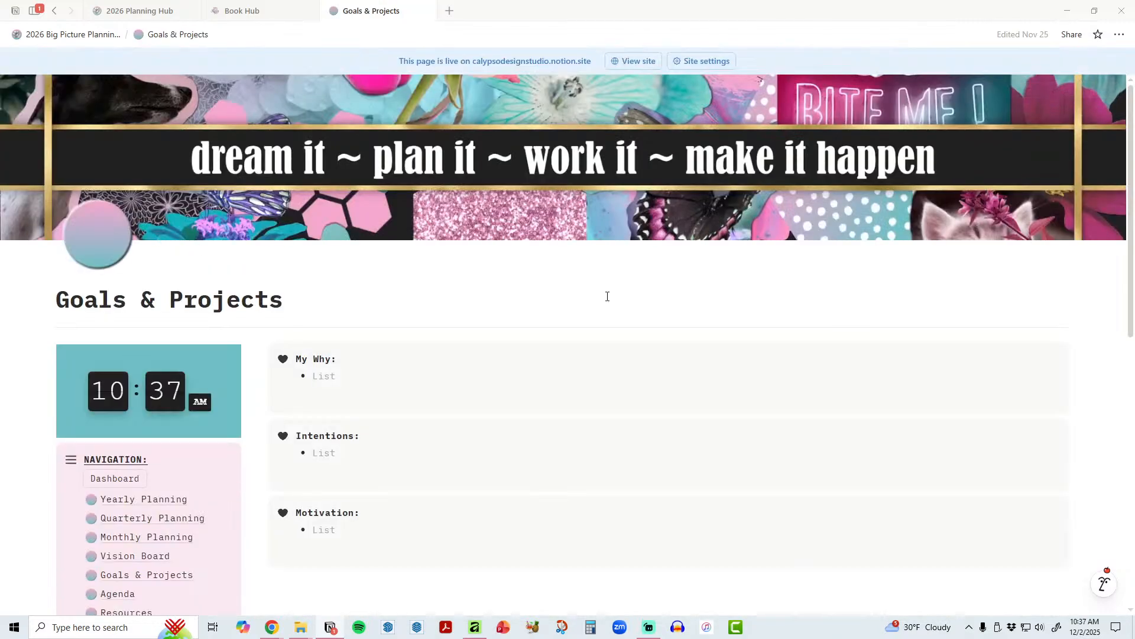
scroll(606, 295, "down", 10)
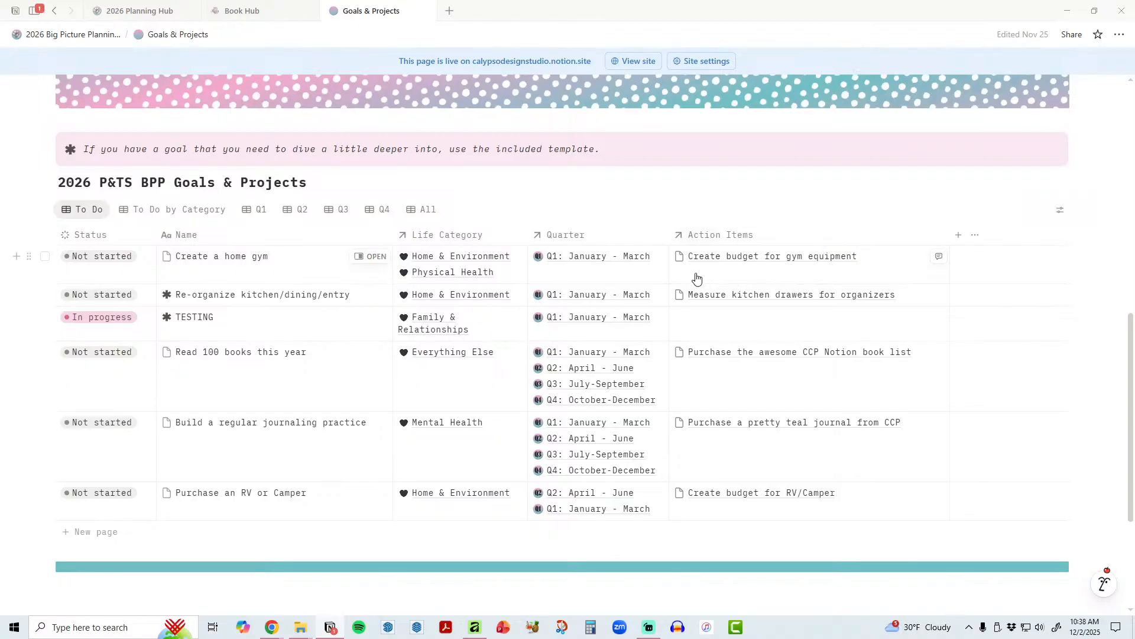
left_click(774, 257)
left_click(765, 296)
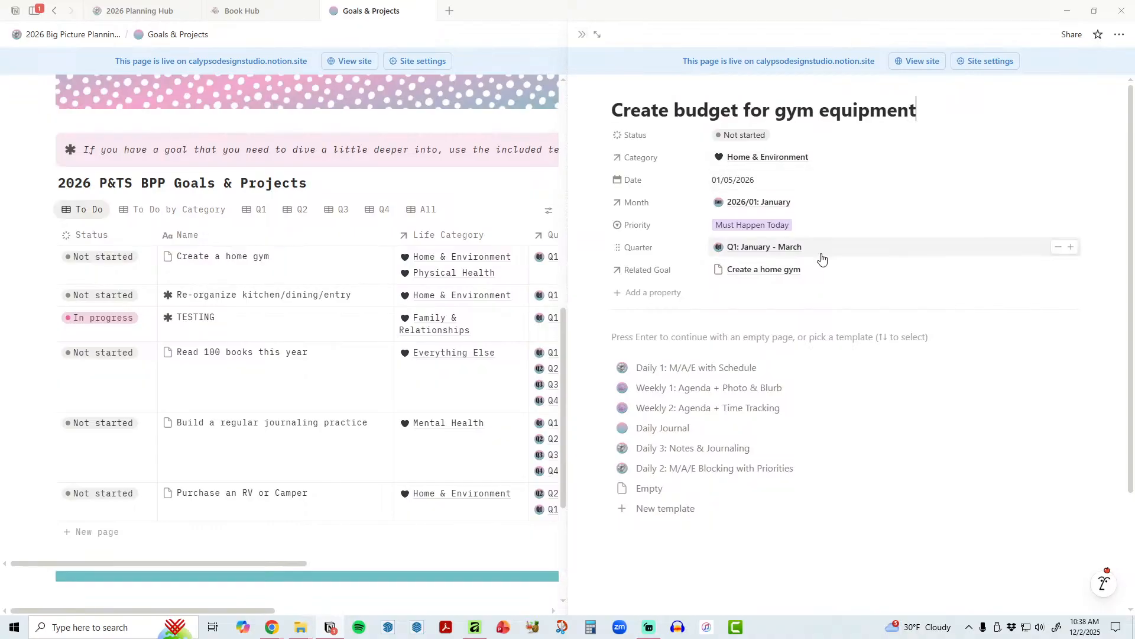
left_click(582, 35)
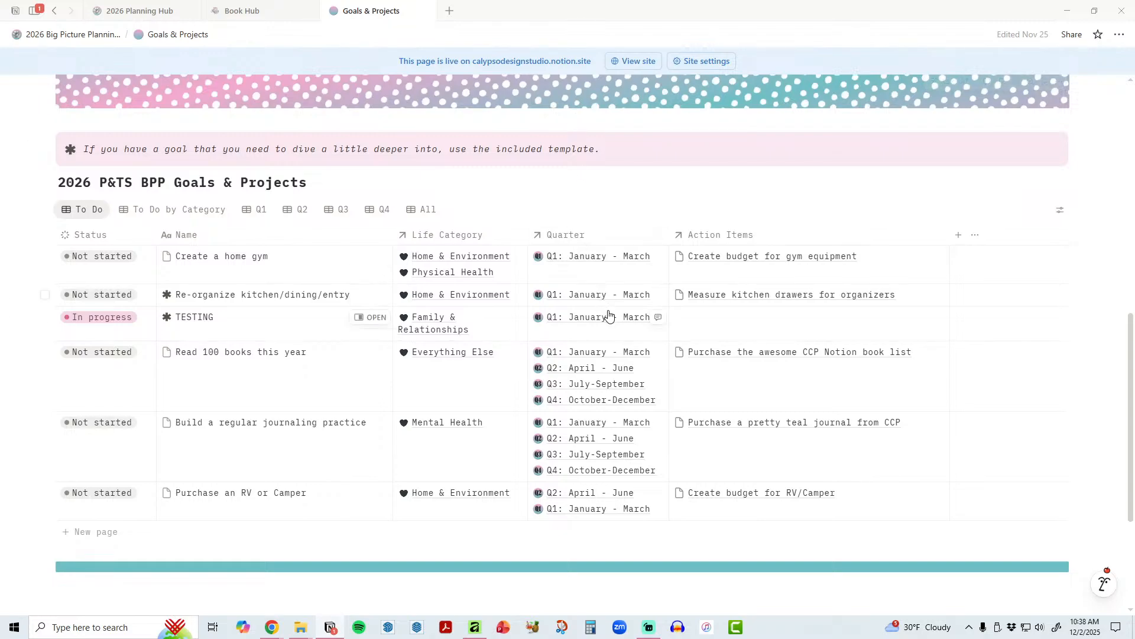
Step: Open the Agenda page and look over all entries in the 2026 P&TS BPP Tasks & Events table
scroll(488, 343, "up", 4)
scroll(324, 332, "up", 3)
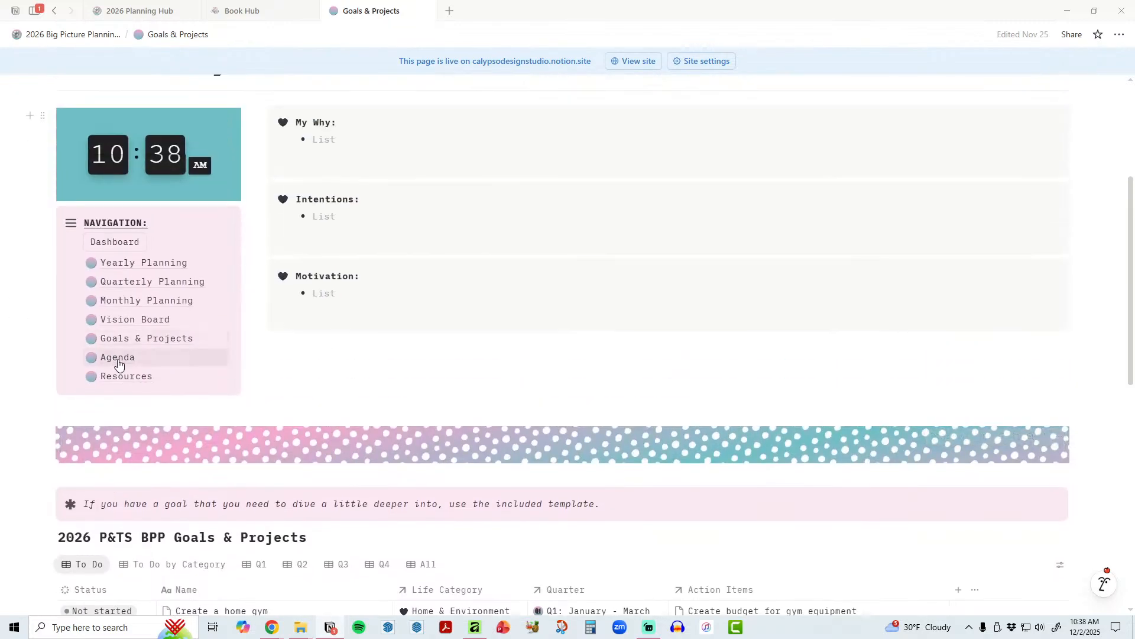
left_click(117, 357)
scroll(898, 402, "down", 10)
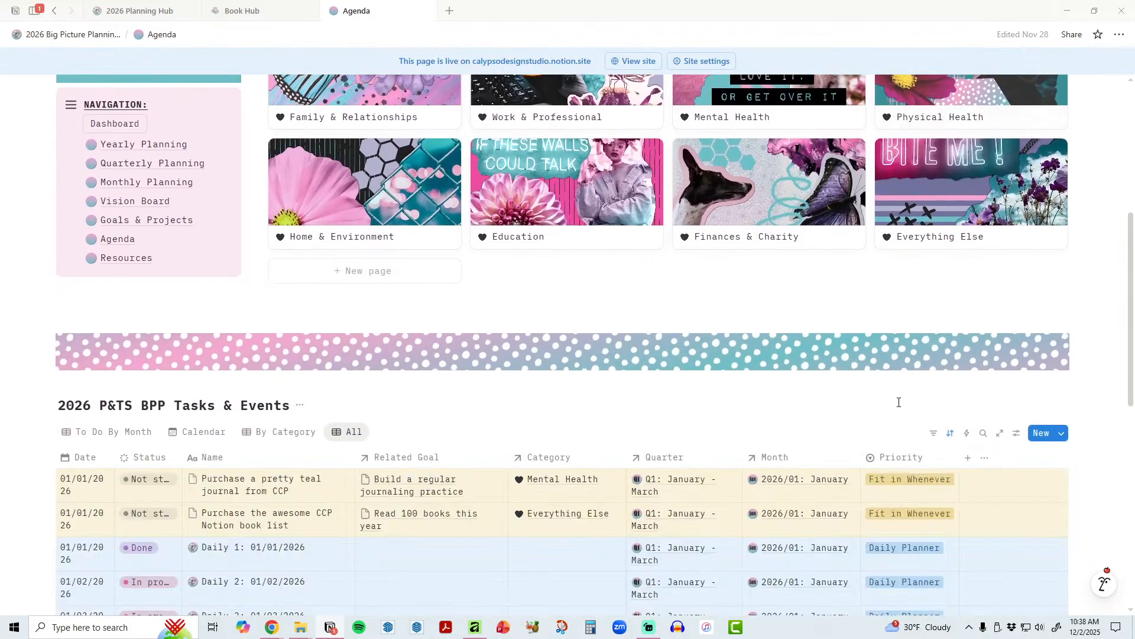
scroll(894, 406, "down", 2)
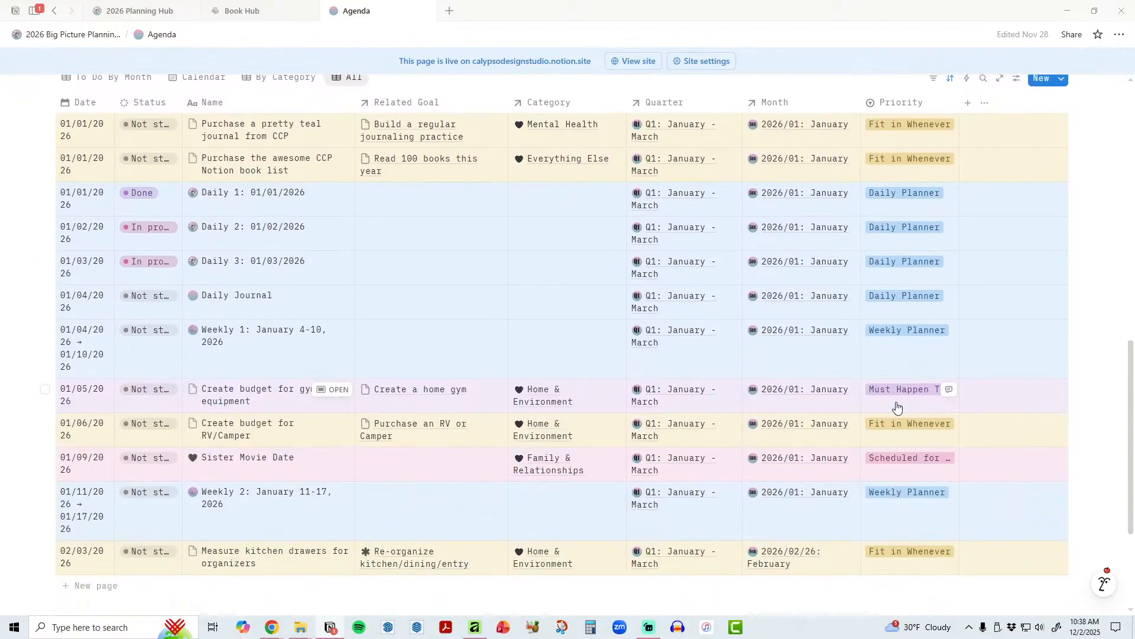
Step: Widen the Priority, Date and Status columns in the All view of Tasks & Events so their contents fit
scroll(897, 406, "up", 2)
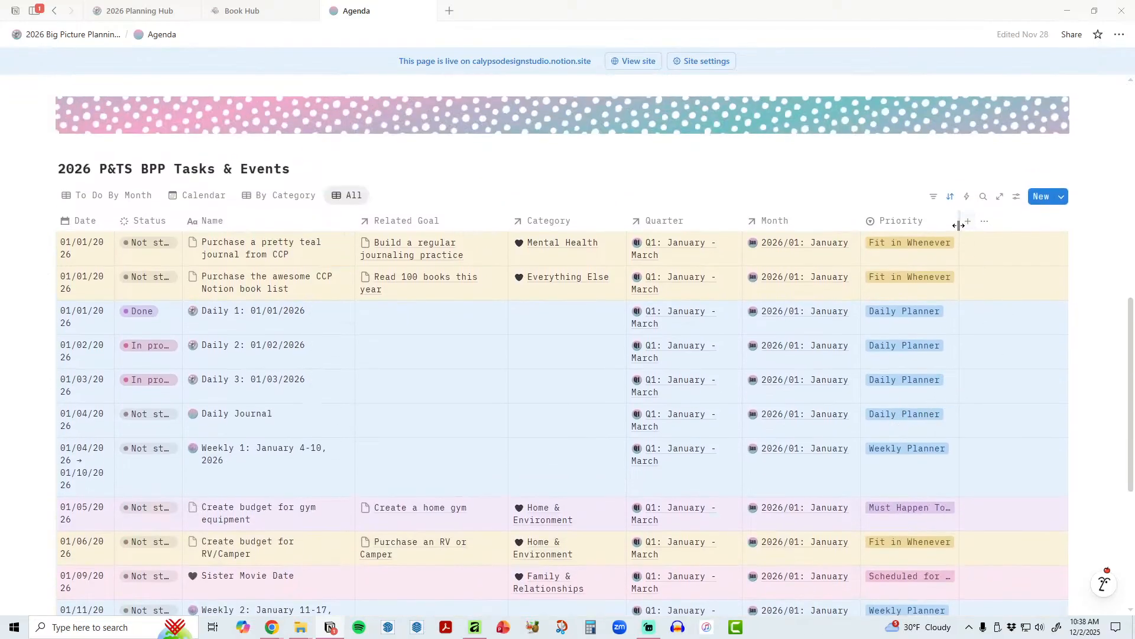
left_click_drag(959, 226, 984, 225)
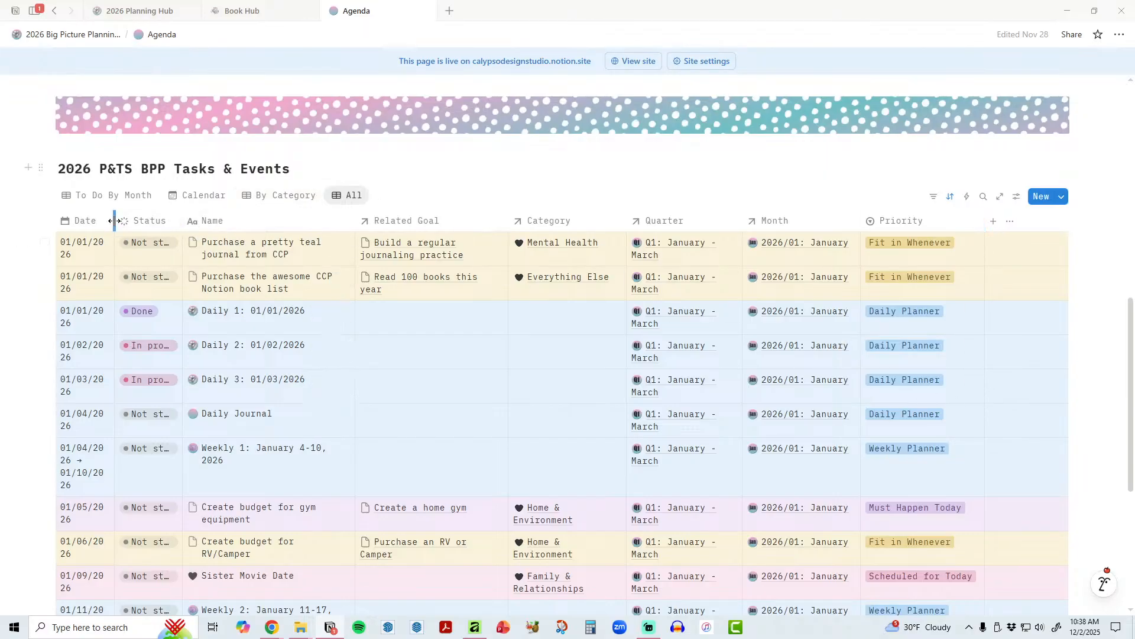
left_click_drag(115, 224, 126, 223)
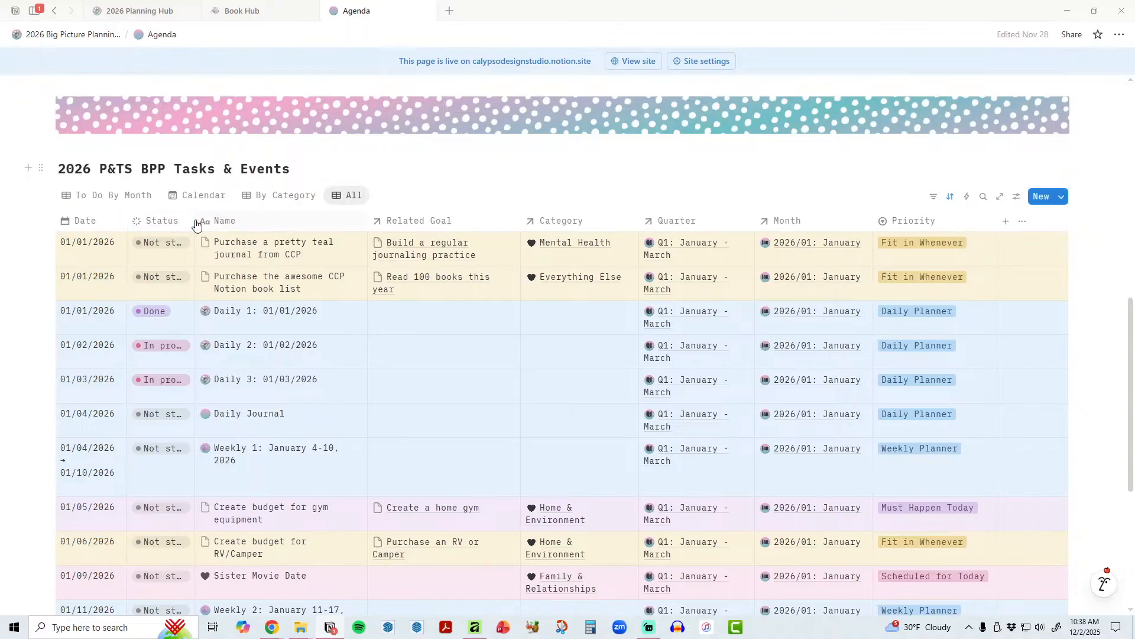
left_click_drag(195, 223, 224, 222)
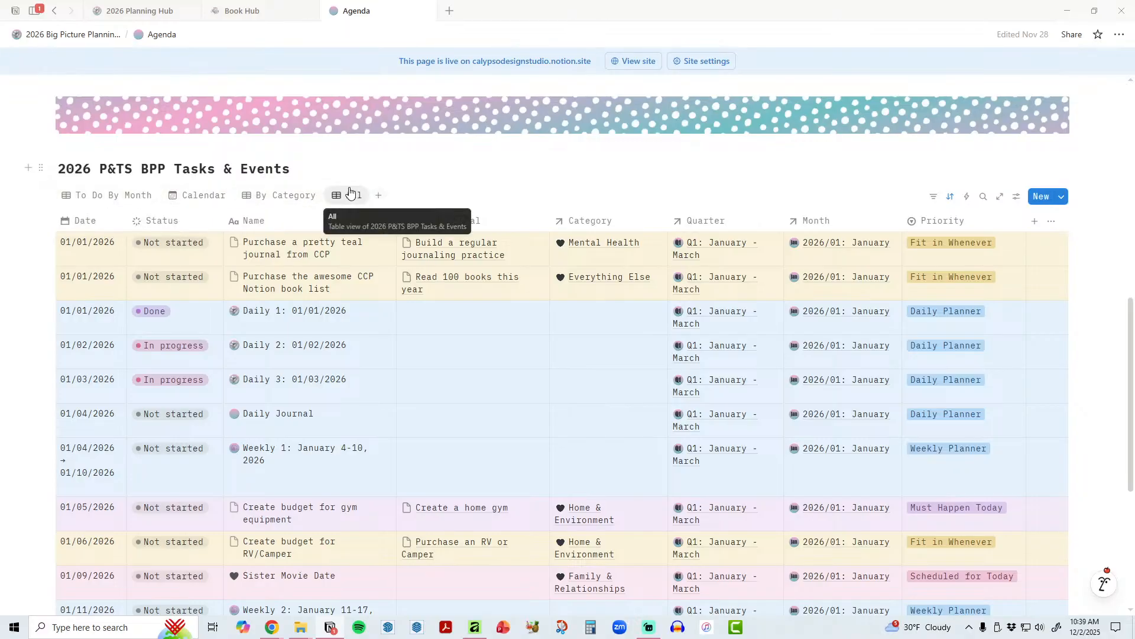
Step: Switch Tasks & Events to the To Do By Month view and examine which options its Status filter includes
left_click(135, 197)
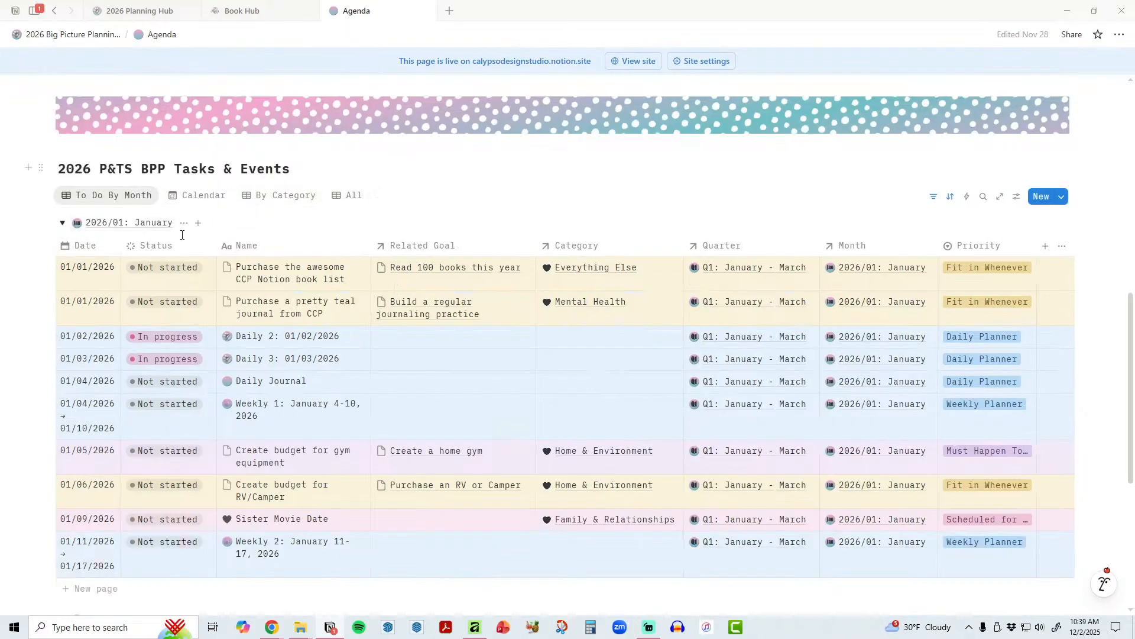
left_click(934, 197)
left_click(239, 229)
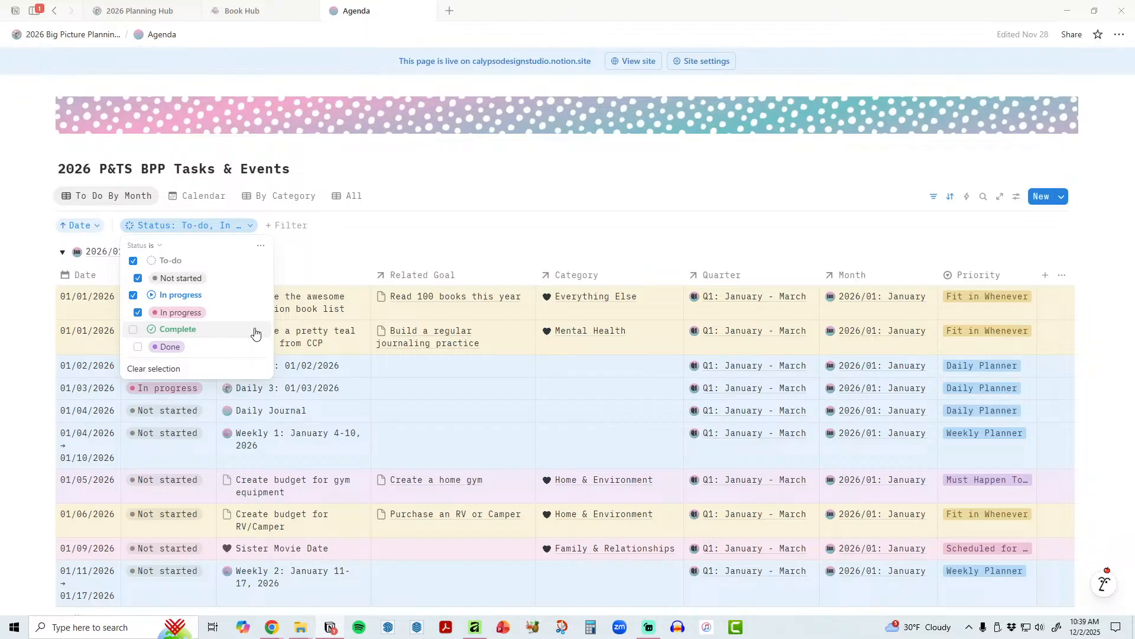
left_click(129, 197)
left_click(119, 199)
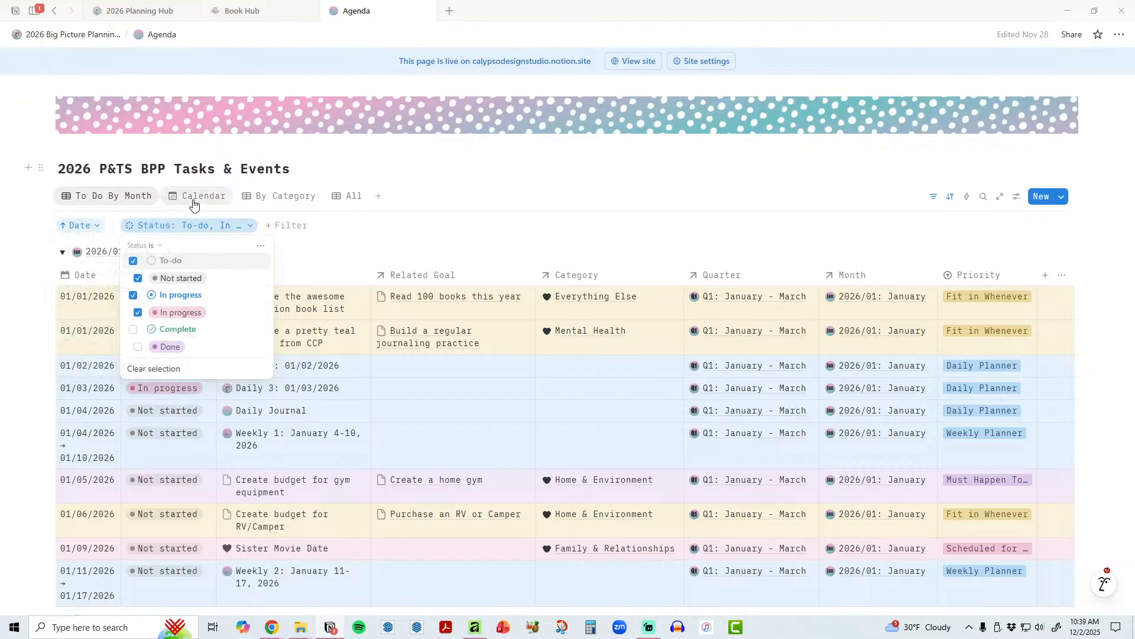
left_click(408, 224)
Step: Collapse the January and February groups in the To Do By Month view and expand them again
left_click(62, 251)
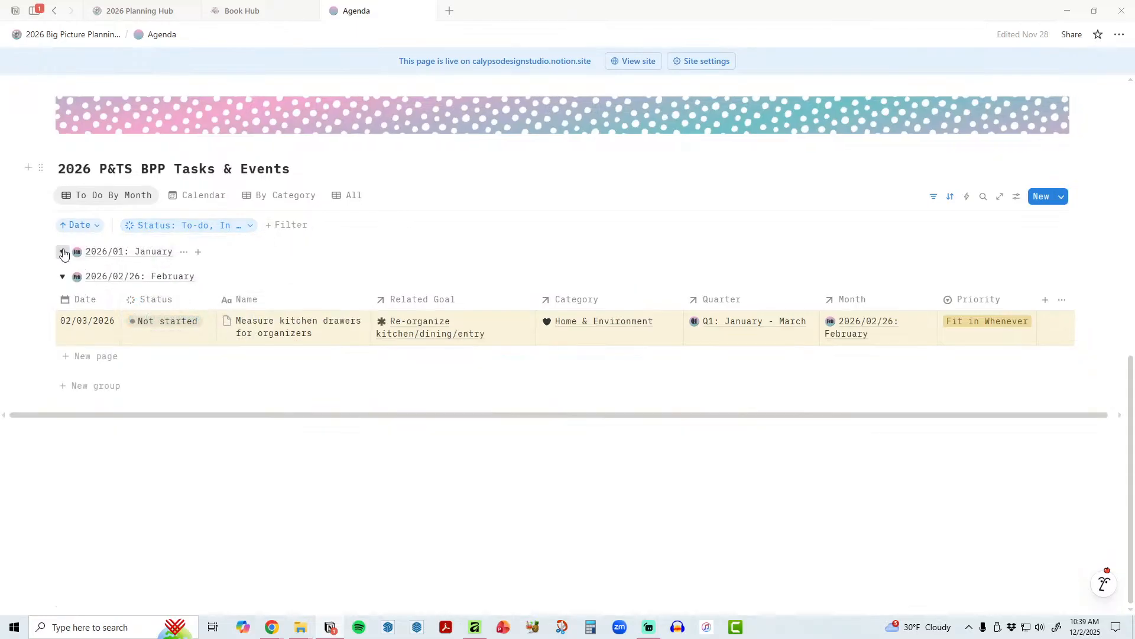
left_click(63, 276)
left_click(63, 368)
left_click(62, 251)
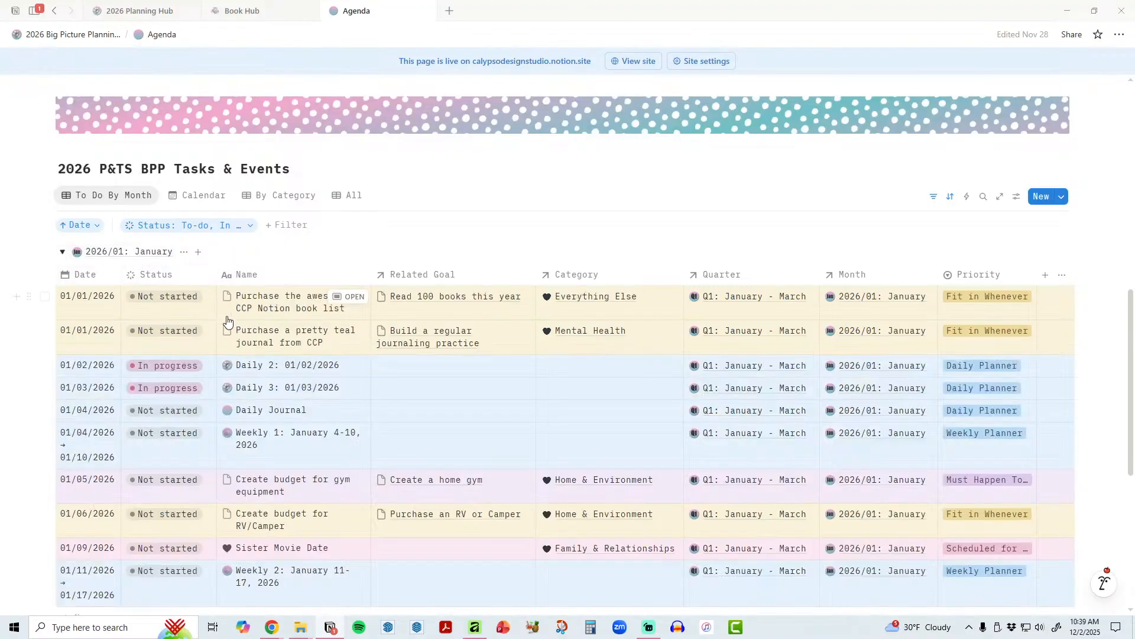
Step: Preview the Purchase the awesome CCP Notion book list task, close it and look over the rest of the monthly list
left_click(340, 298)
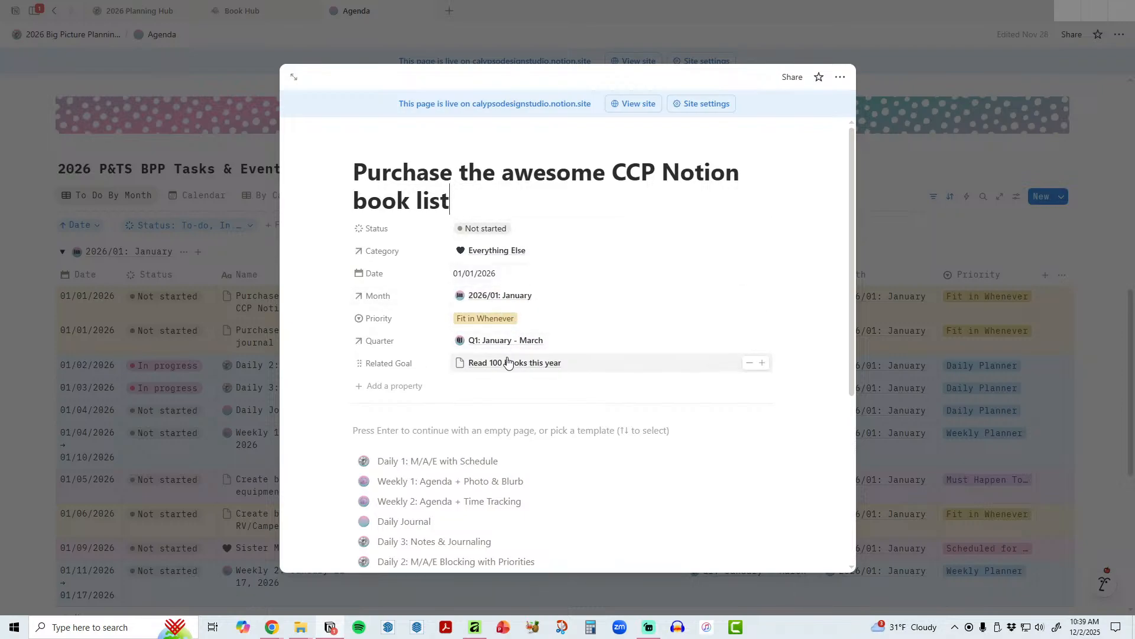
left_click(1087, 261)
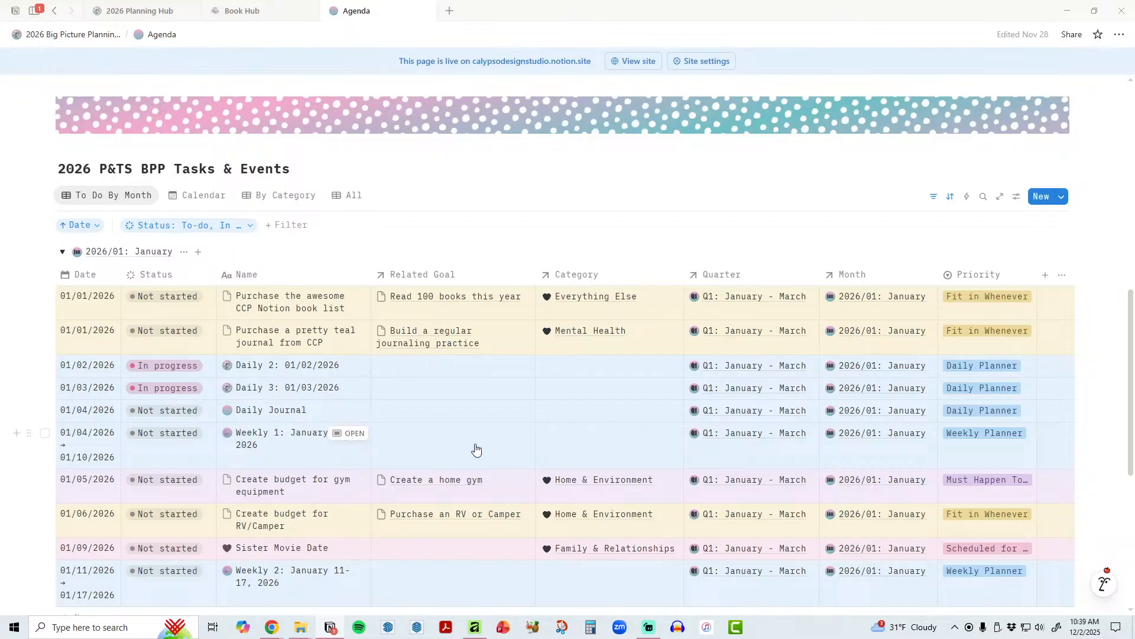
scroll(464, 448, "down", 2)
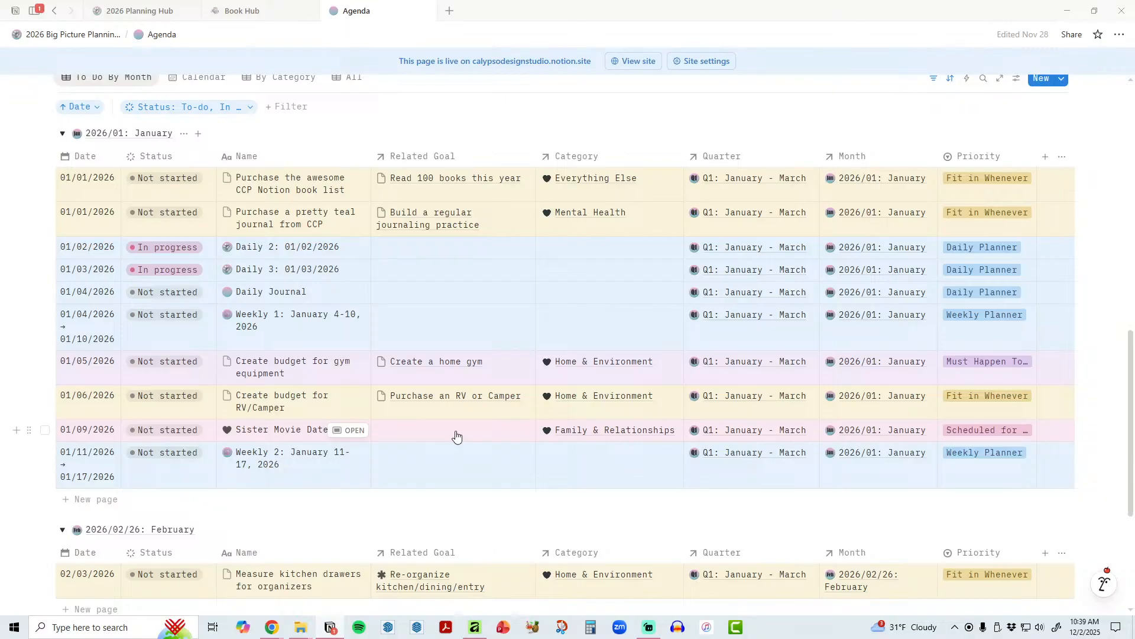
Step: Switch Tasks & Events to the Calendar view and add a new page on December 2, 2025
scroll(456, 436, "up", 2)
left_click(200, 195)
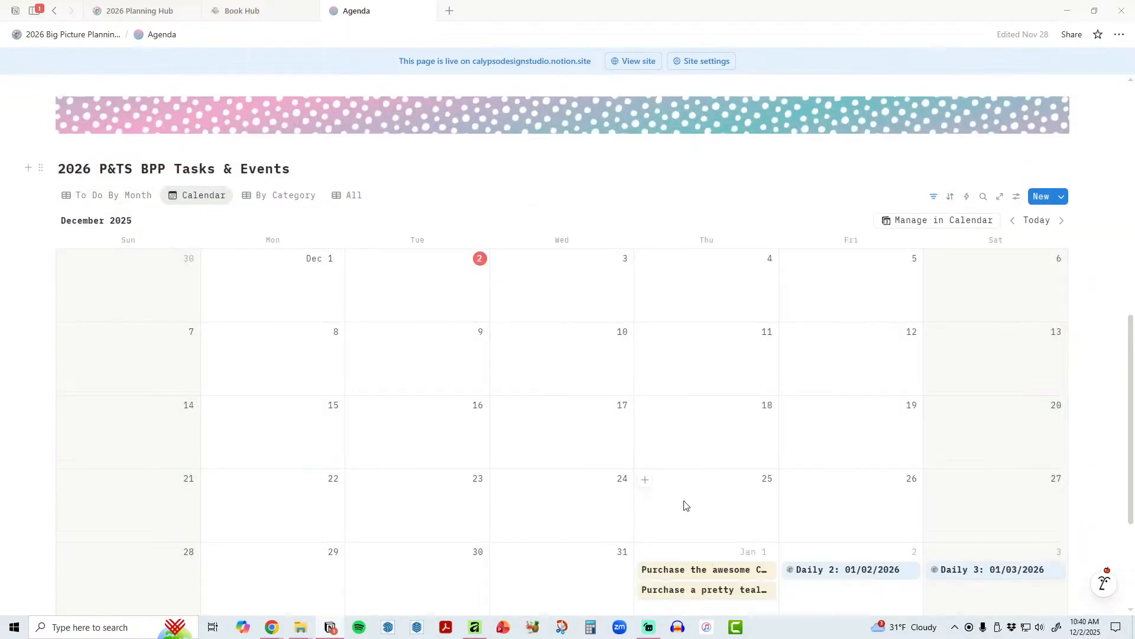
left_click(357, 260)
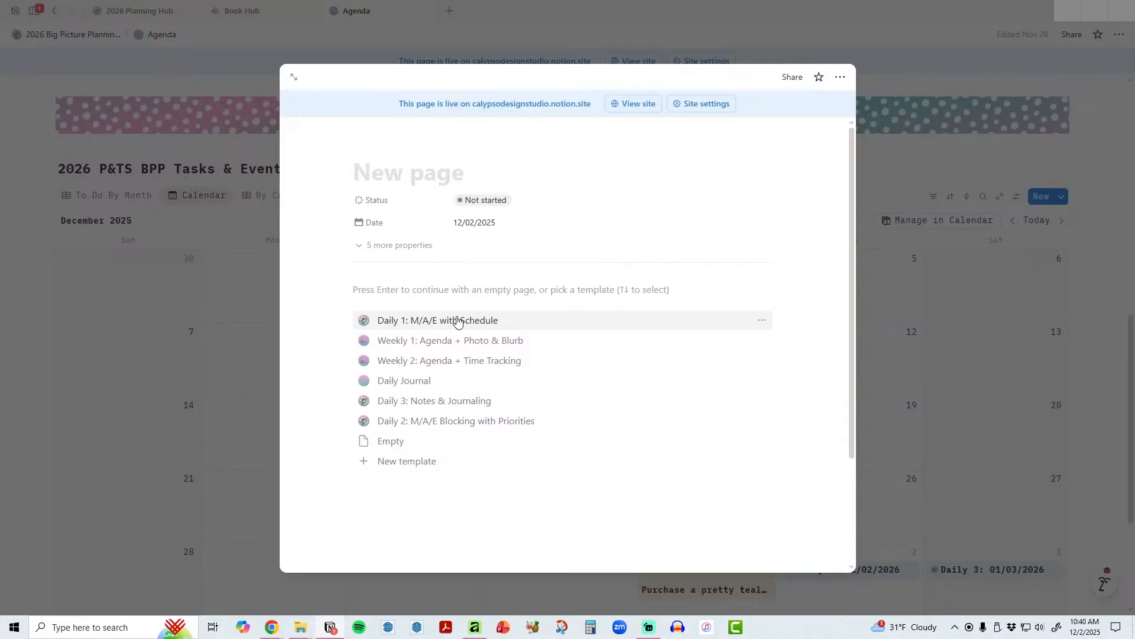
Step: Examine the management options for the Daily 1: M/A/E with Schedule template, then dismiss them
left_click(763, 323)
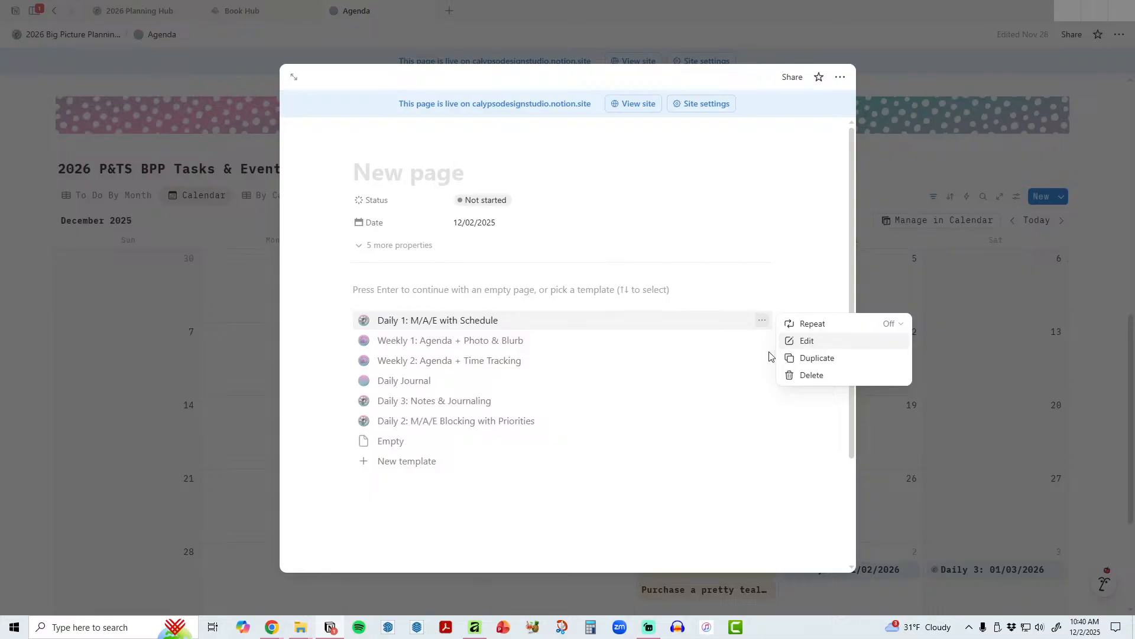
left_click(716, 302)
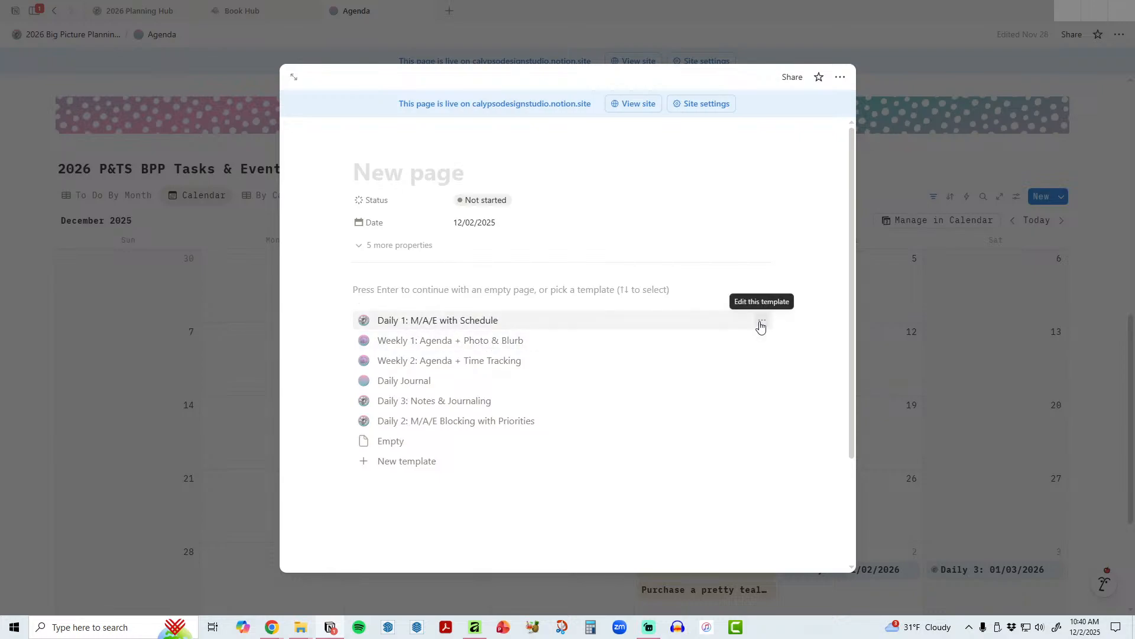
left_click(762, 323)
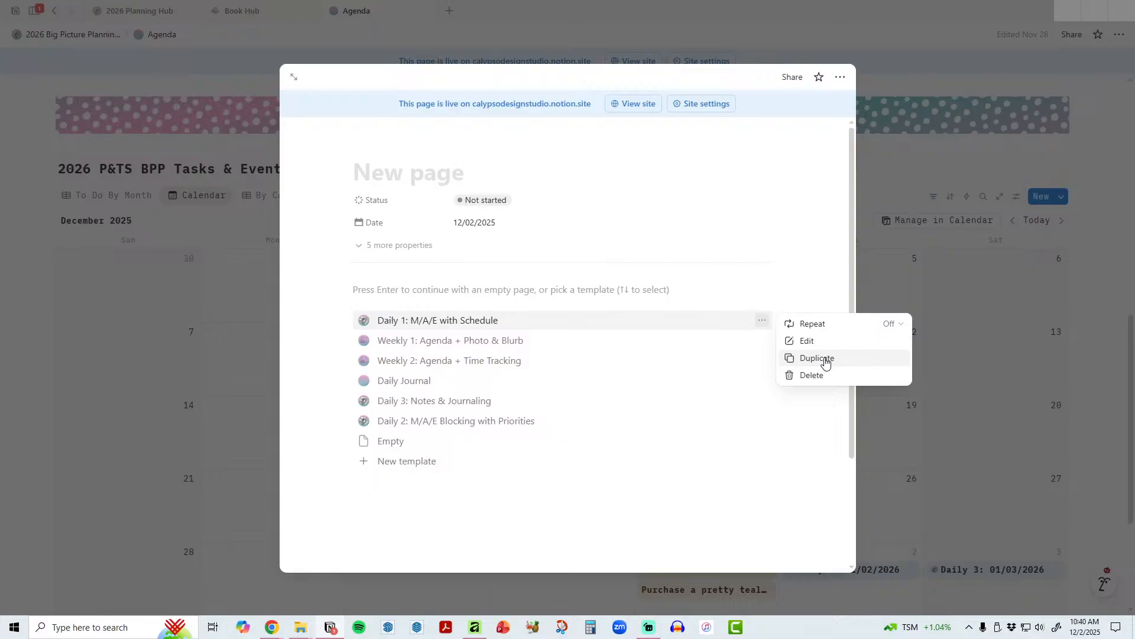
left_click(800, 436)
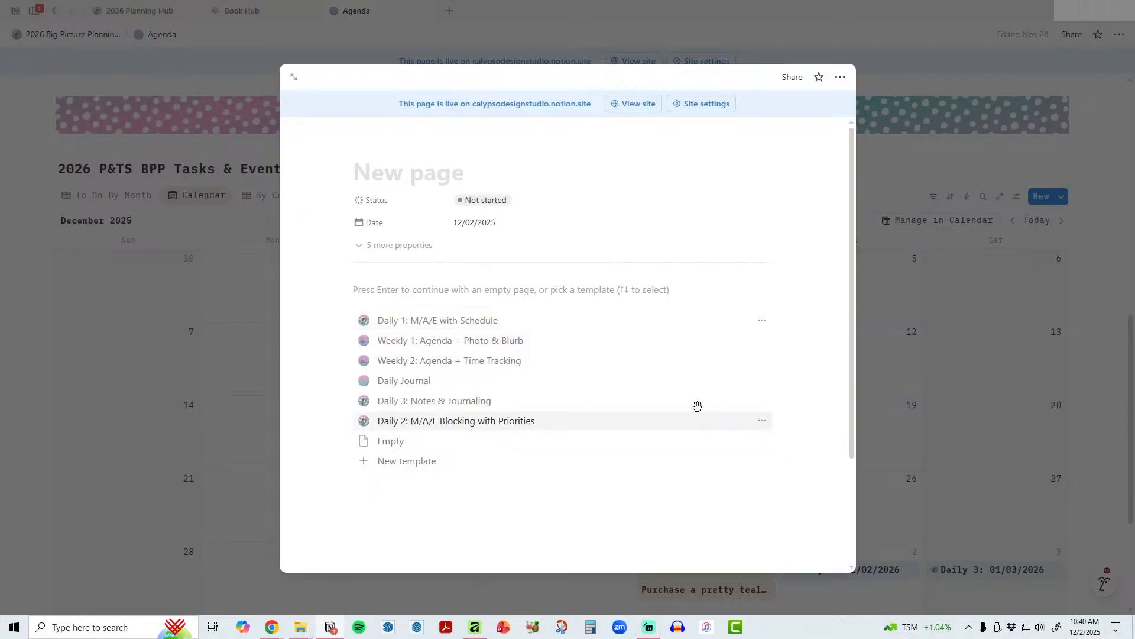
Step: Apply the Daily 1: M/A/E with Schedule template to the new page, open it as a full page and look over its sections
left_click(453, 325)
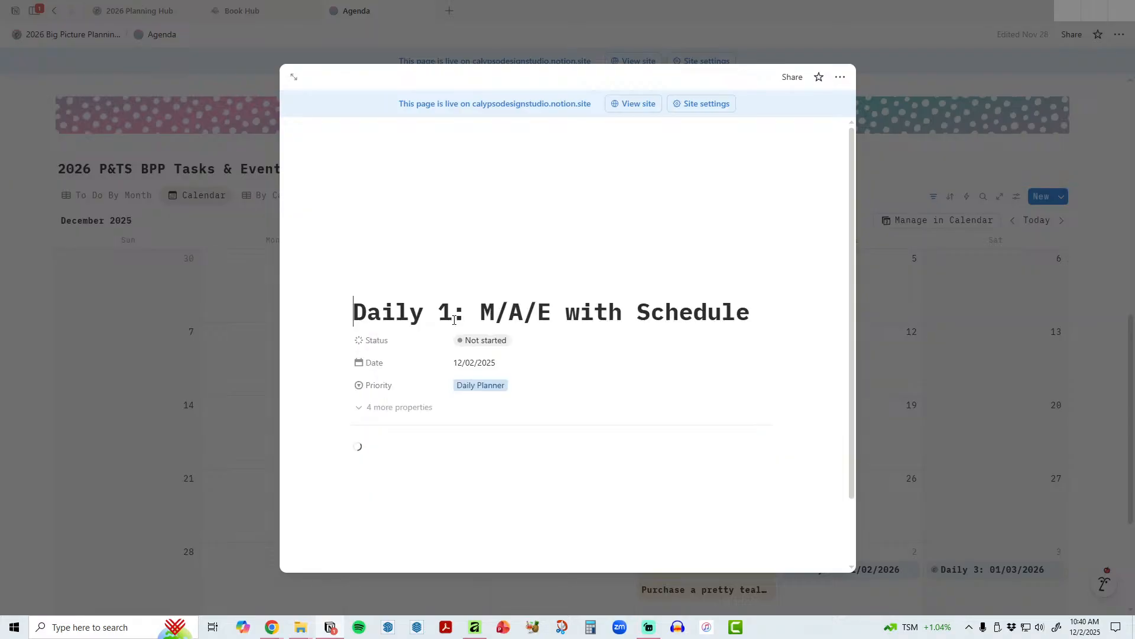
left_click(294, 77)
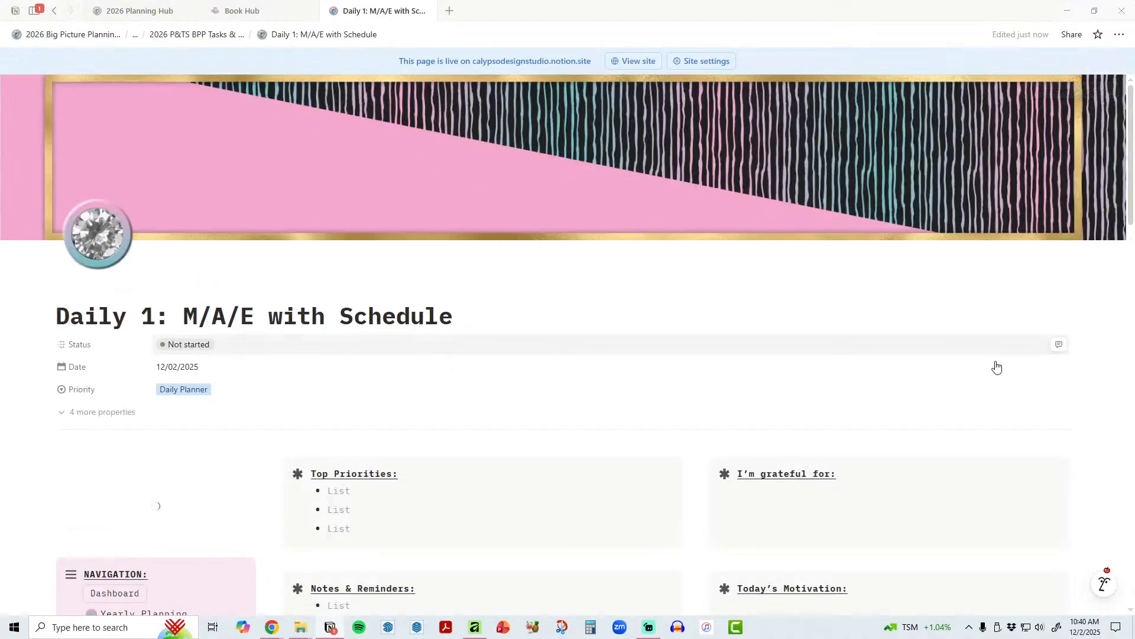
scroll(1041, 408, "down", 4)
scroll(1088, 435, "down", 6)
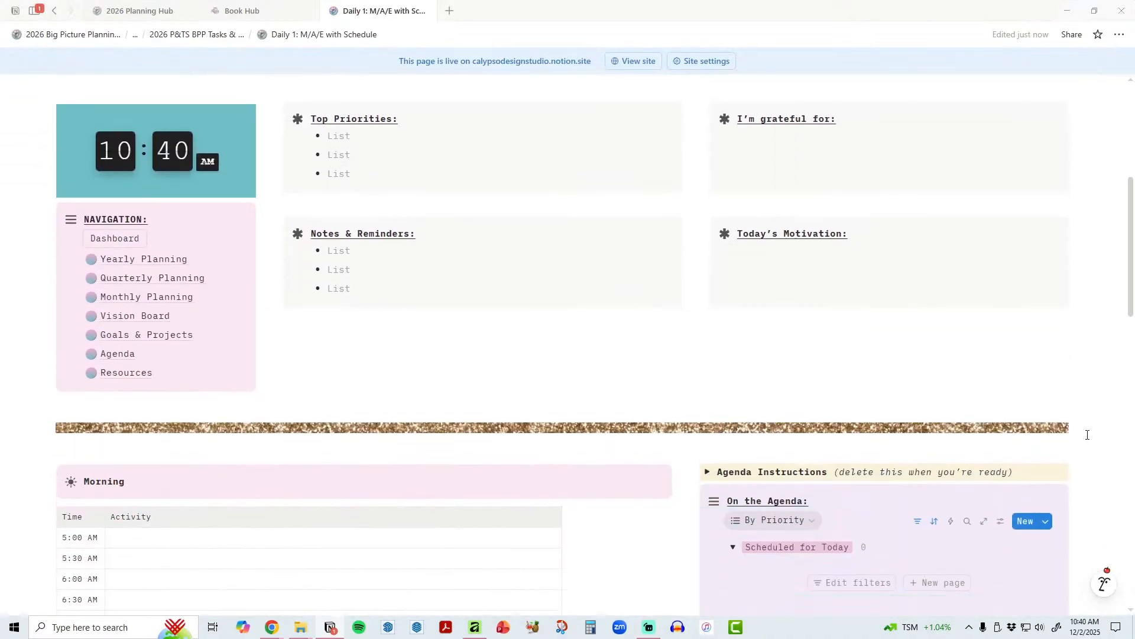
Step: Expand the Daily 1 page's hidden properties, look over the Life Category choices without picking one, and collapse the properties again
scroll(1086, 434, "up", 8)
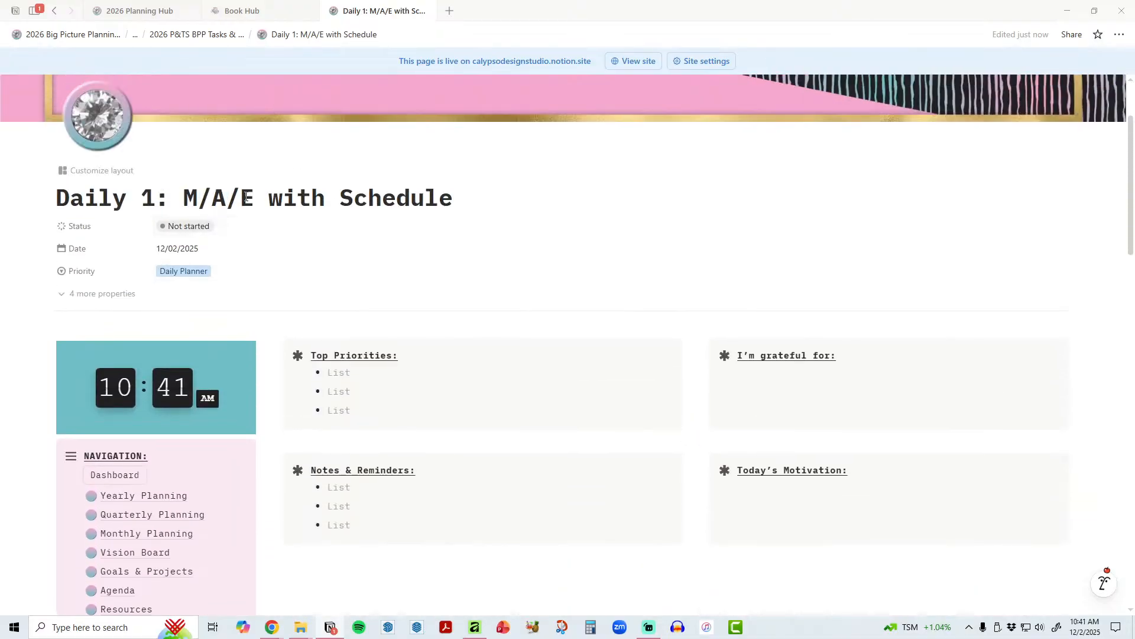
left_click_drag(184, 197, 260, 194)
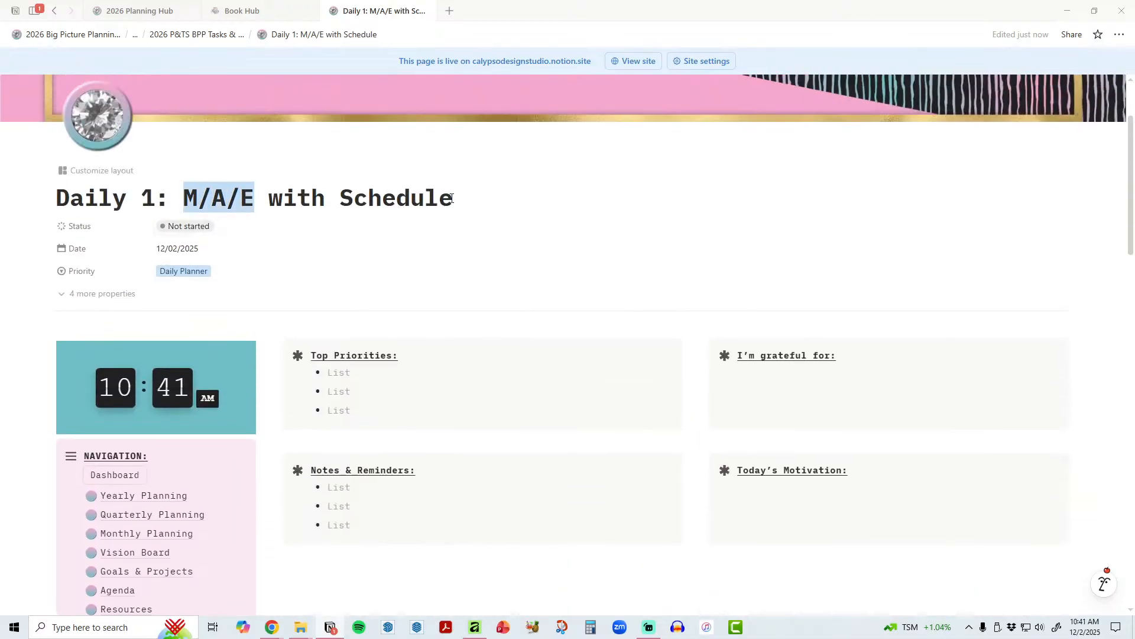
left_click(104, 295)
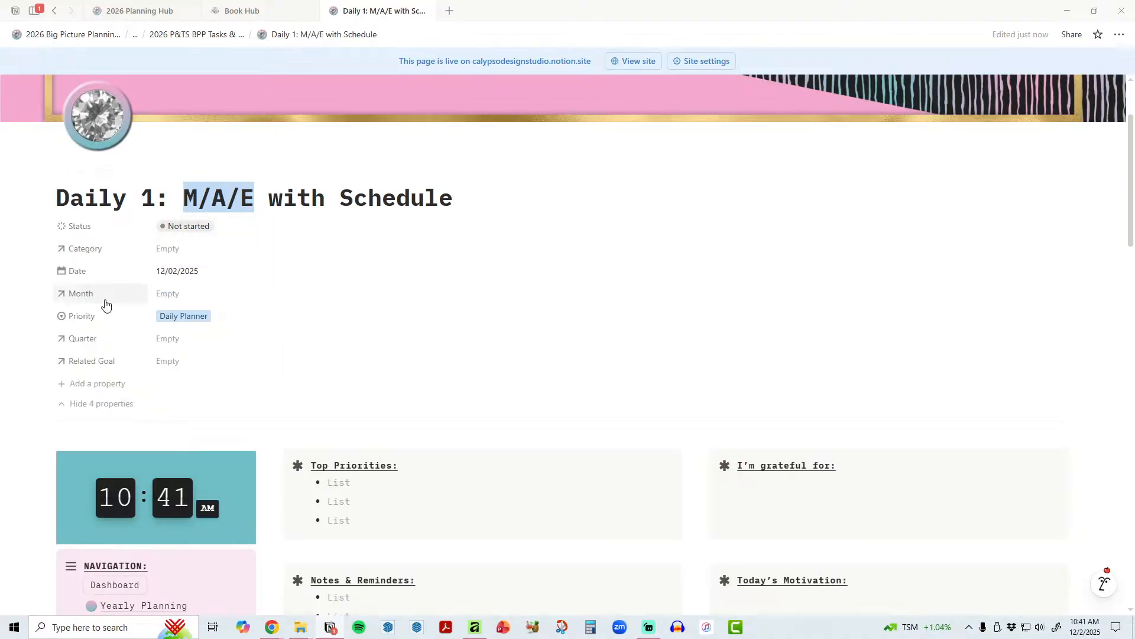
left_click(184, 252)
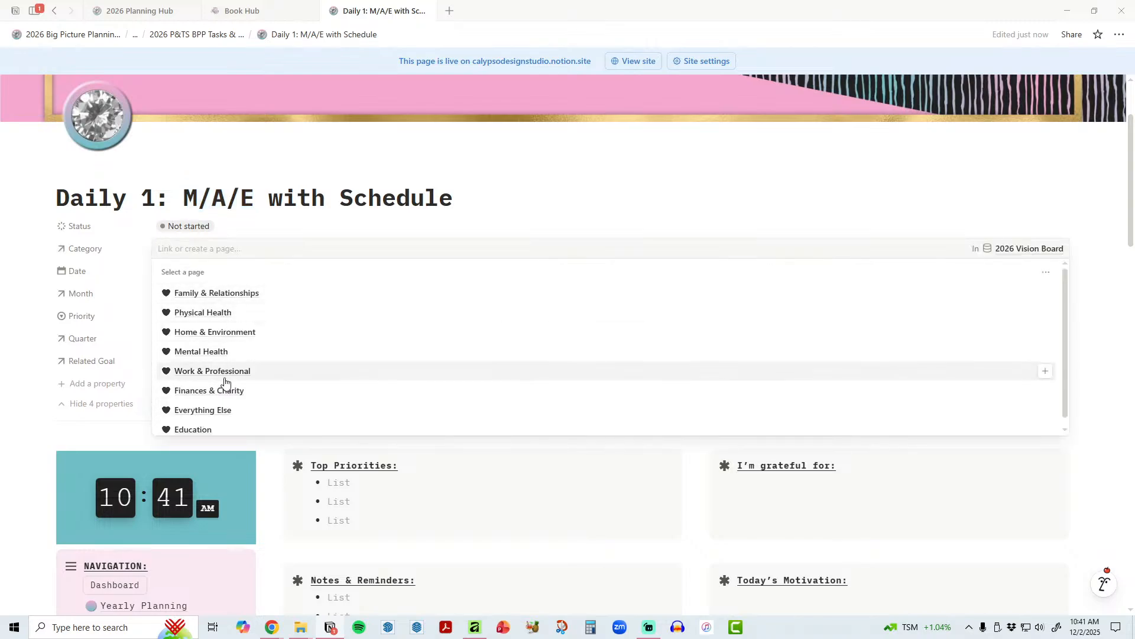
left_click(332, 233)
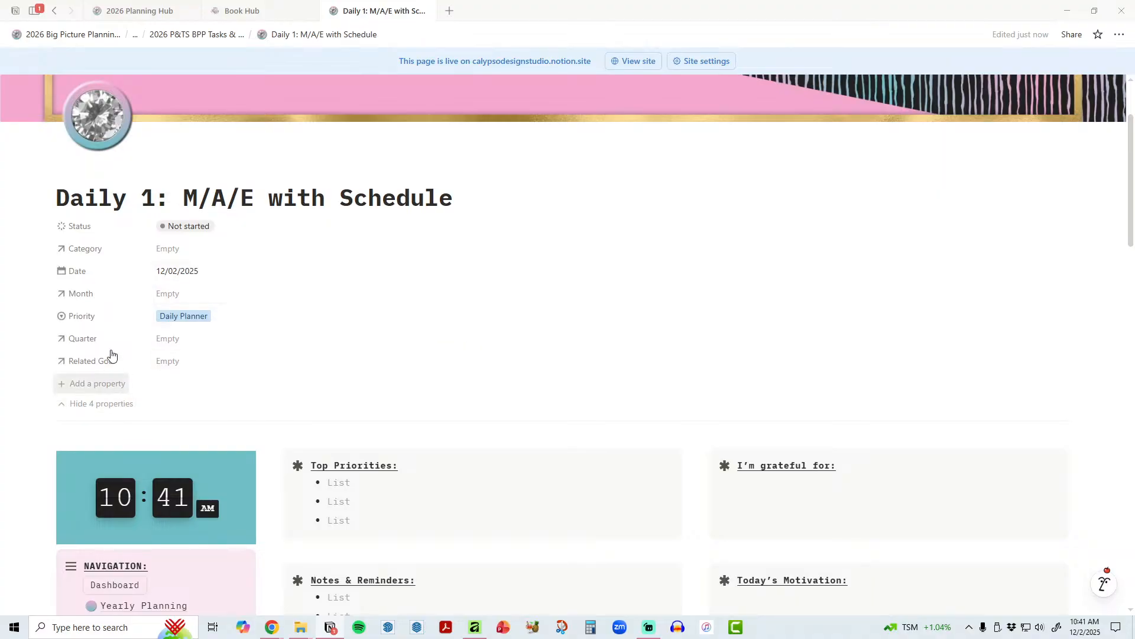
left_click(94, 410)
Step: Widen the Time column of the Morning schedule table so each time fits on one line
scroll(846, 398, "down", 2)
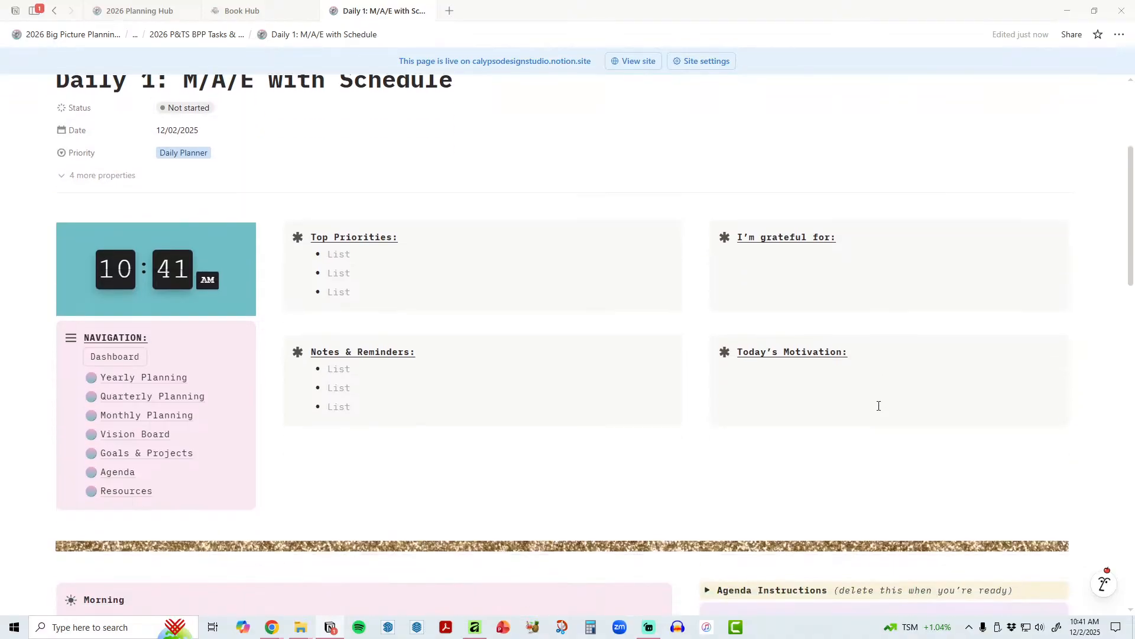
scroll(848, 423, "down", 8)
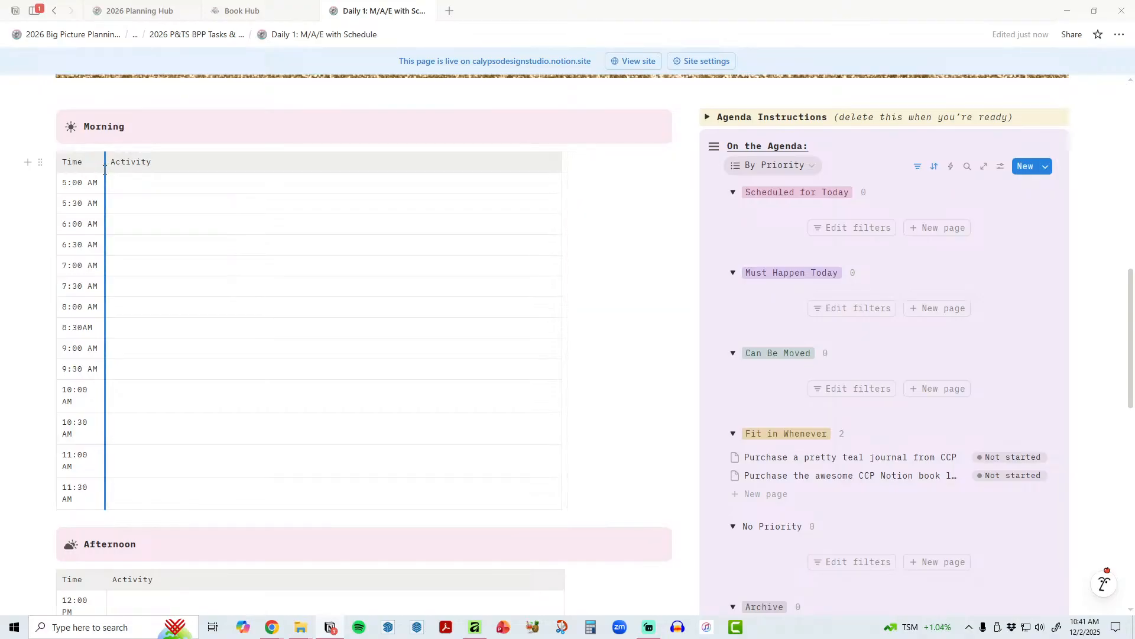
left_click_drag(105, 170, 115, 171)
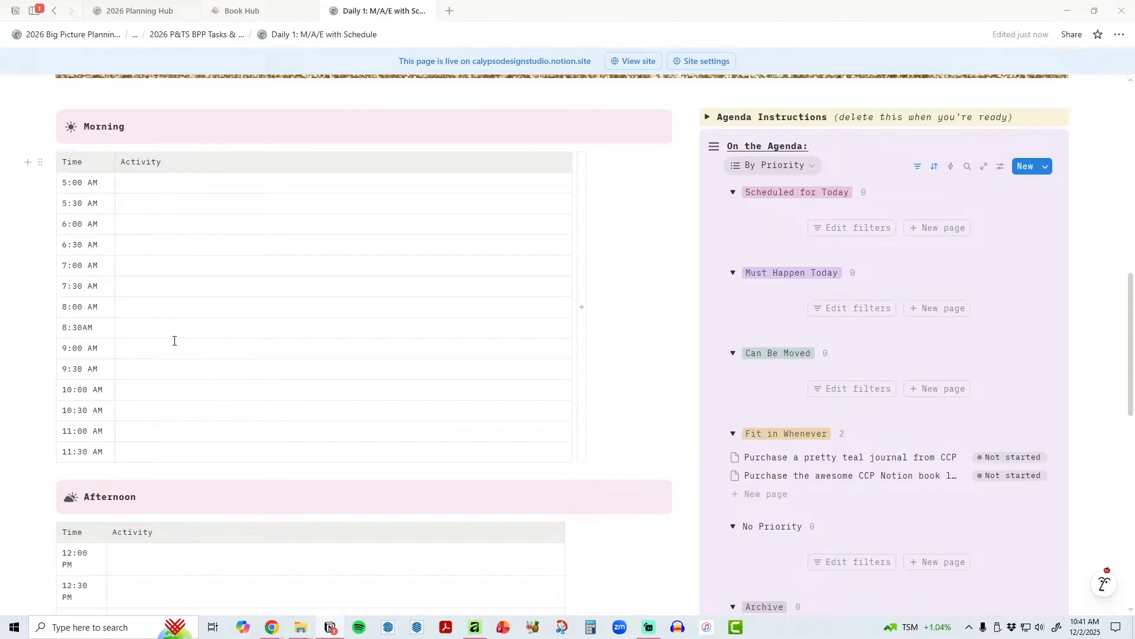
left_click(83, 184)
Step: Show the On the Agenda list's filters, inspect its Date filter without changing it, and look over the rest of the daily page
left_click(917, 170)
left_click(875, 199)
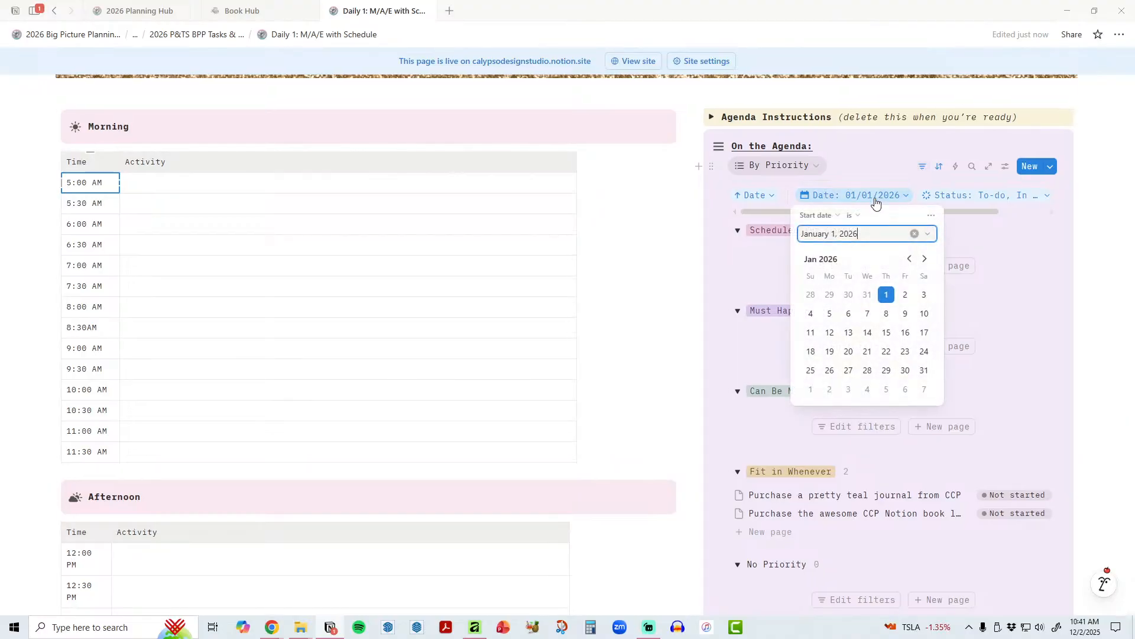
left_click(1088, 330)
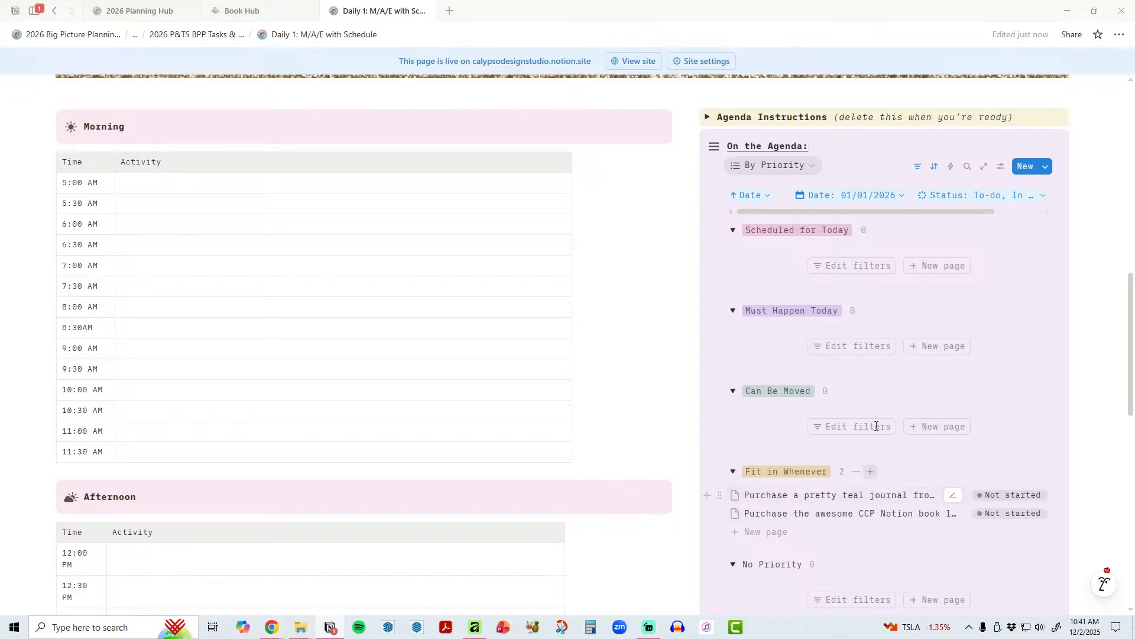
scroll(859, 332, "down", 2)
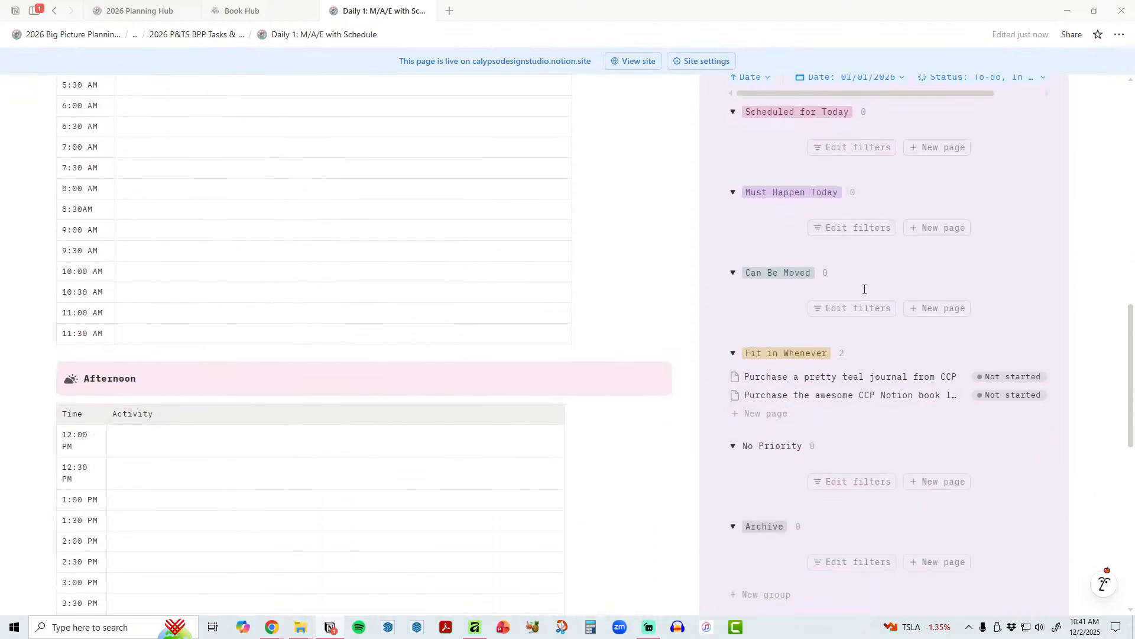
scroll(875, 355, "down", 6)
scroll(877, 393, "up", 10)
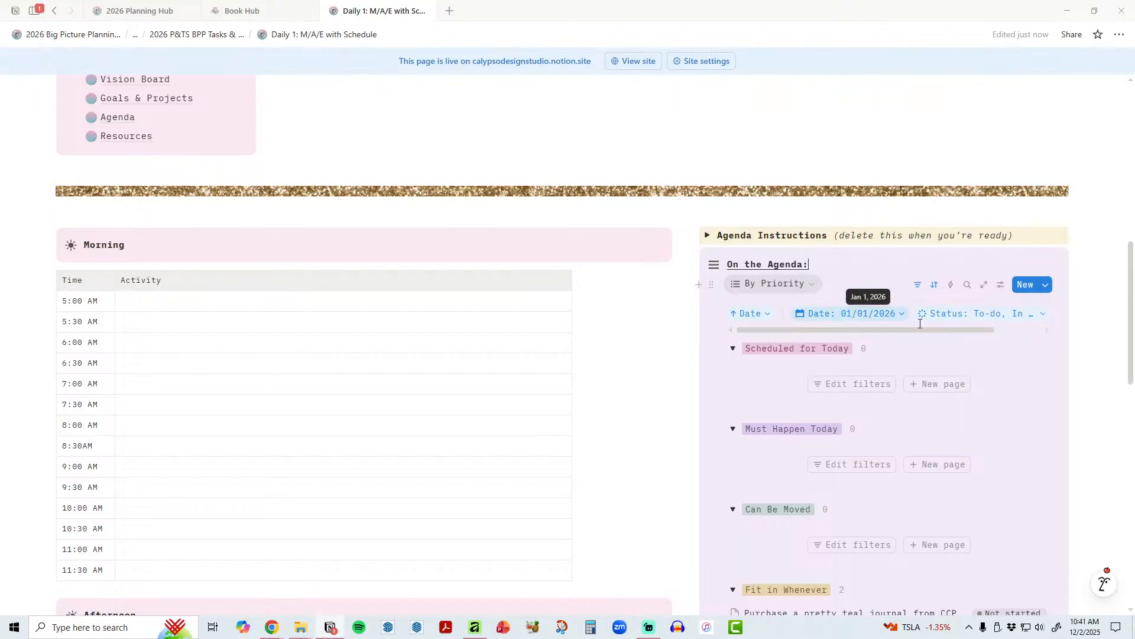
scroll(1088, 378, "down", 8)
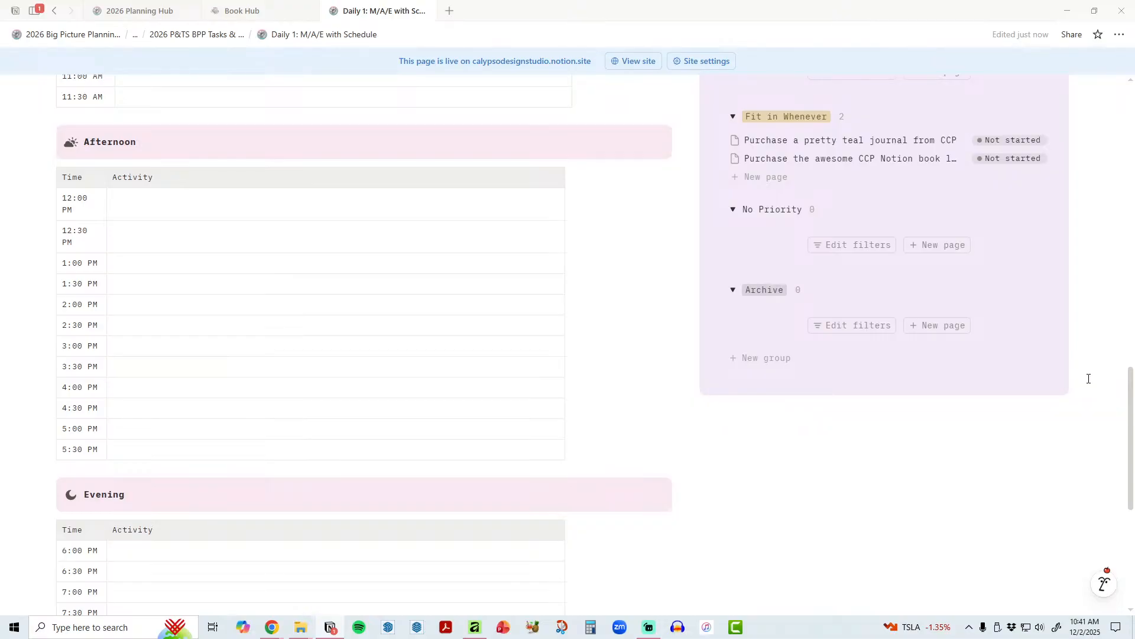
scroll(1088, 379, "up", 15)
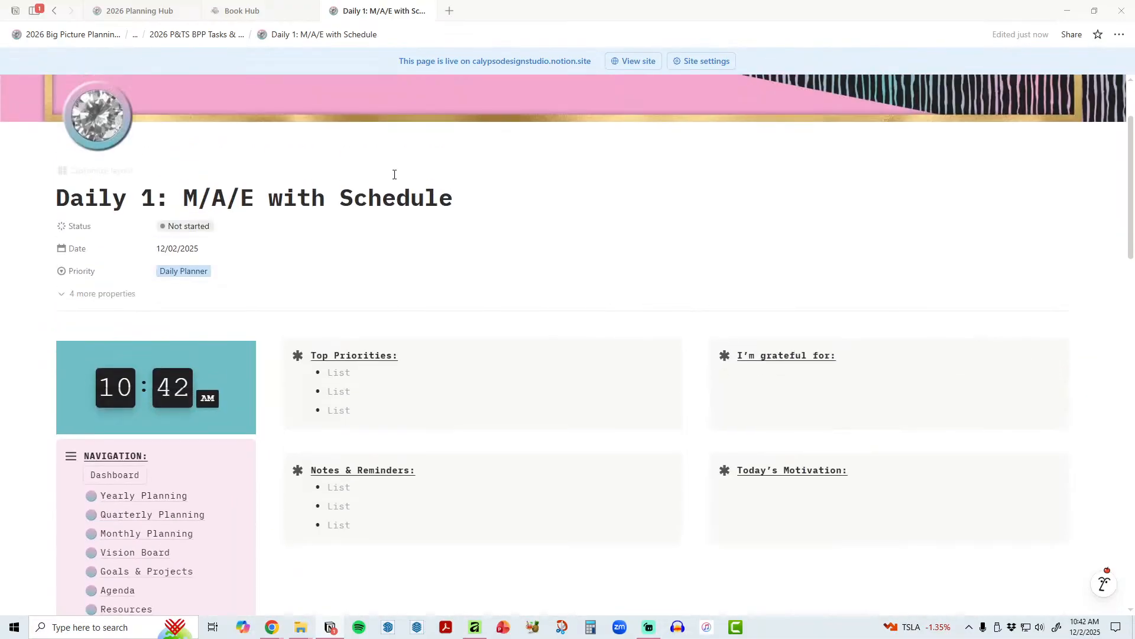
Step: Go to the Agenda page and open the December 2 Daily 1 page from the calendar in a preview
left_click(118, 590)
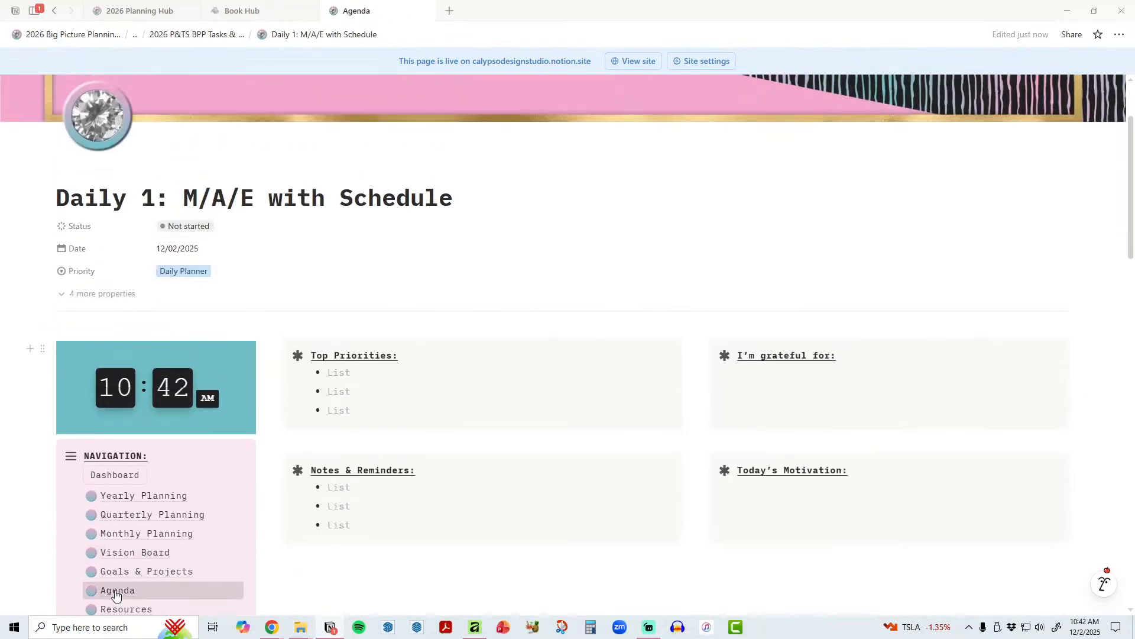
scroll(554, 507, "down", 10)
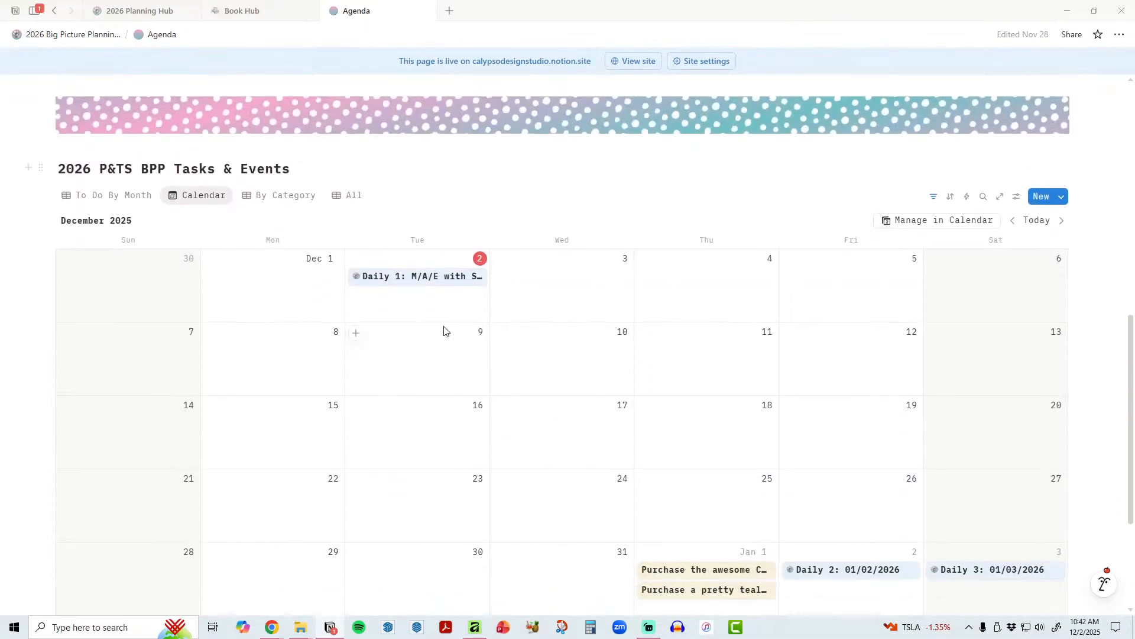
right_click(410, 280)
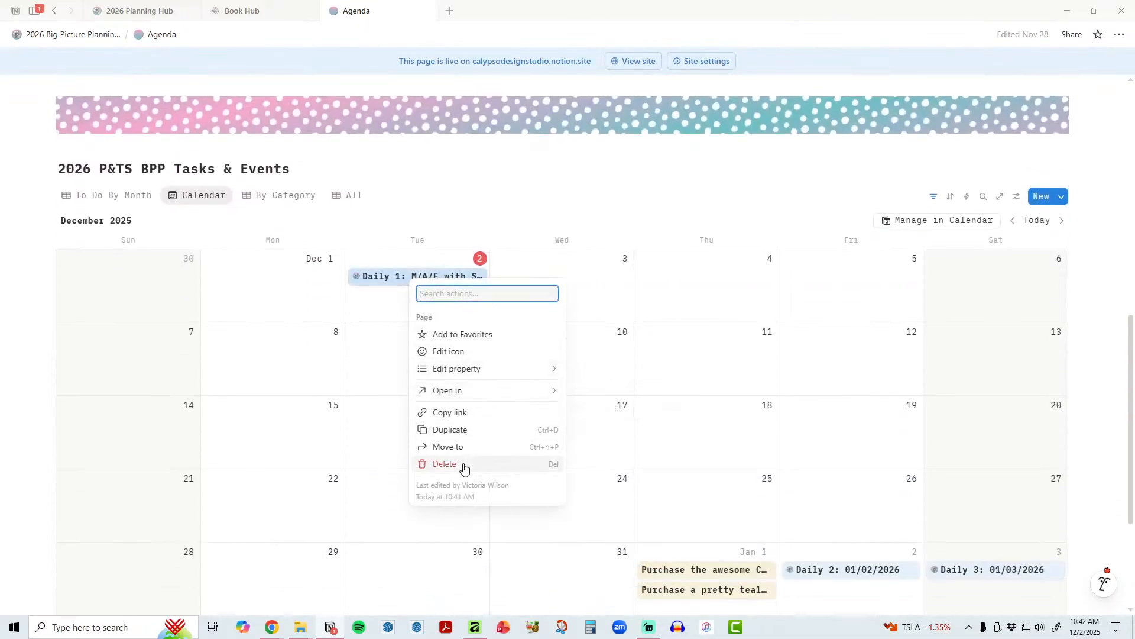
left_click(378, 282)
left_click(378, 282)
scroll(652, 417, "down", 3)
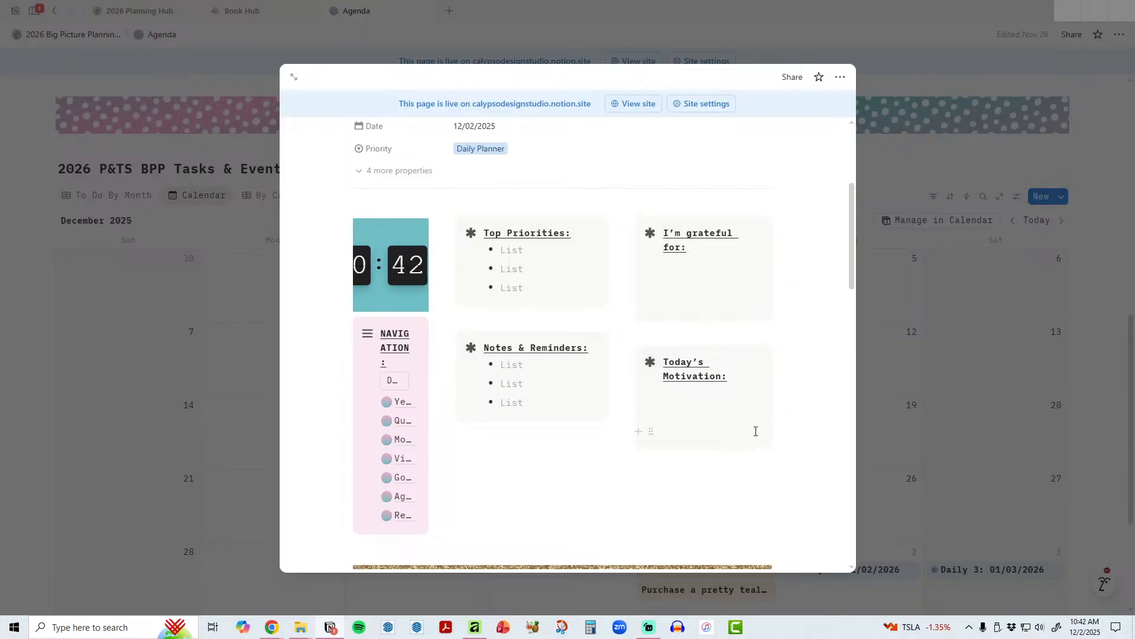
Step: Clear the previewed page's entire content and check the management options for the Daily 2: M/A/E Blocking with Priorities template, then dismiss them
left_click(787, 465)
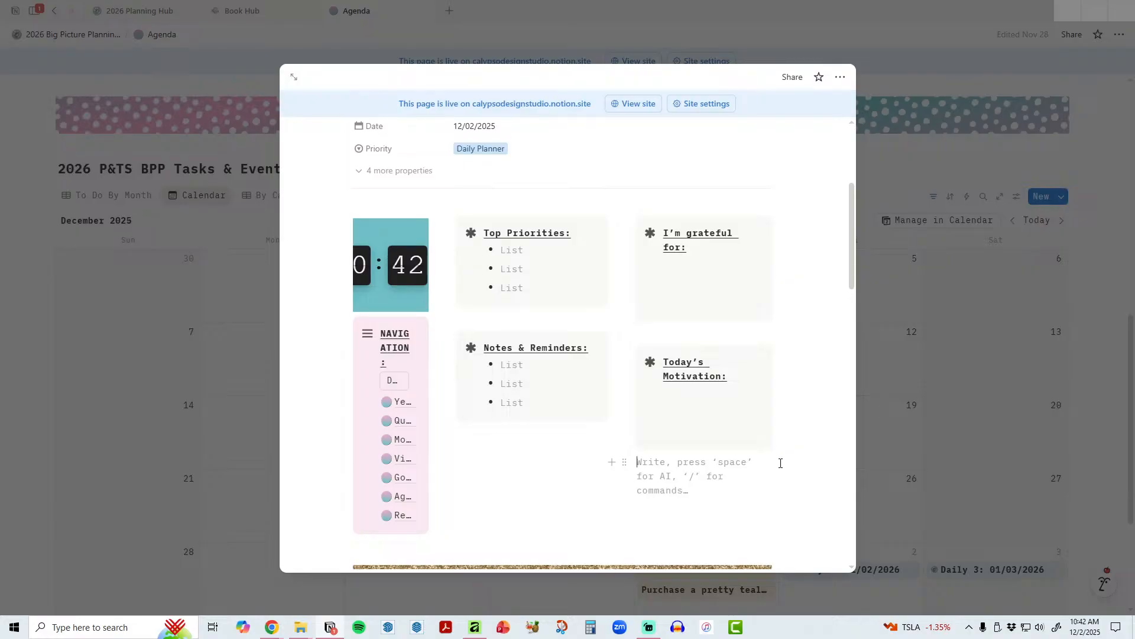
left_click(781, 463)
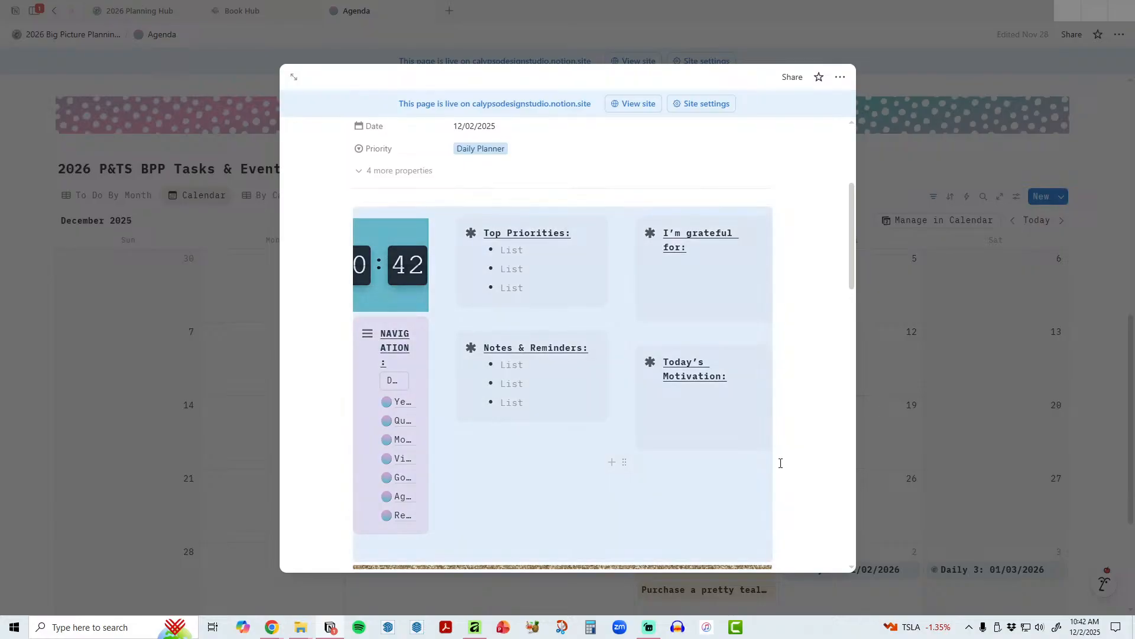
scroll(780, 463, "down", 5)
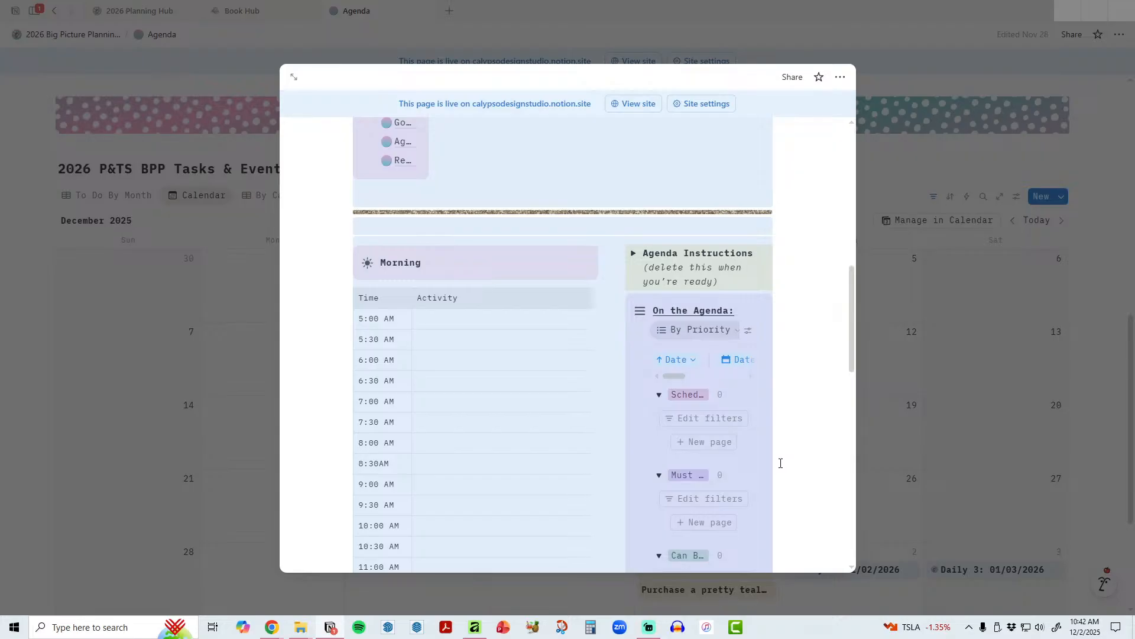
key("BackSpace")
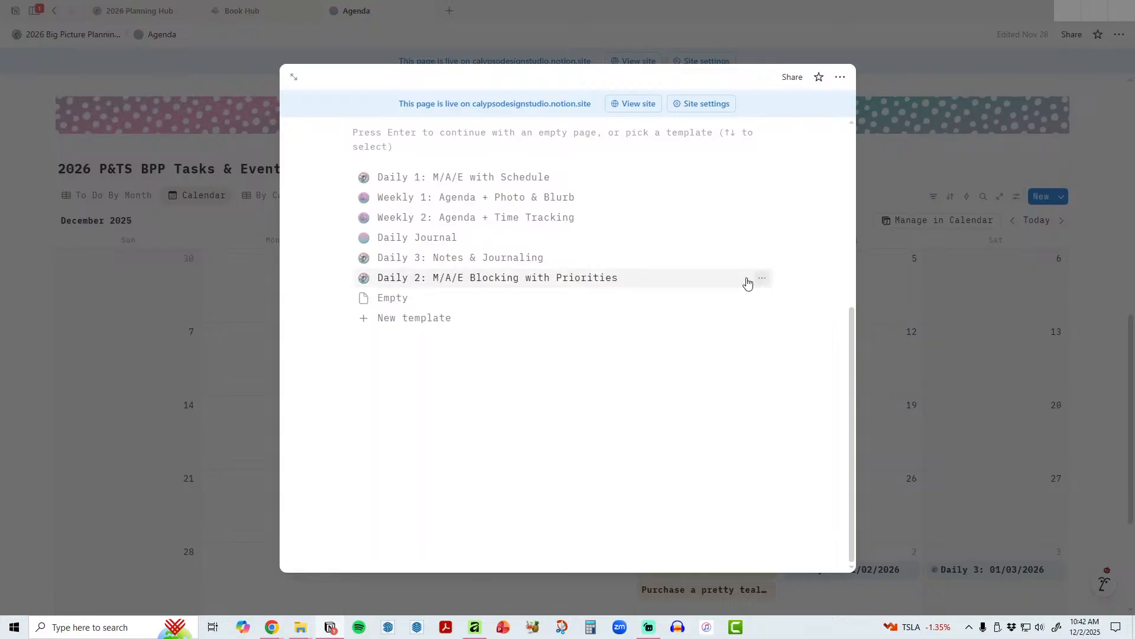
left_click(763, 279)
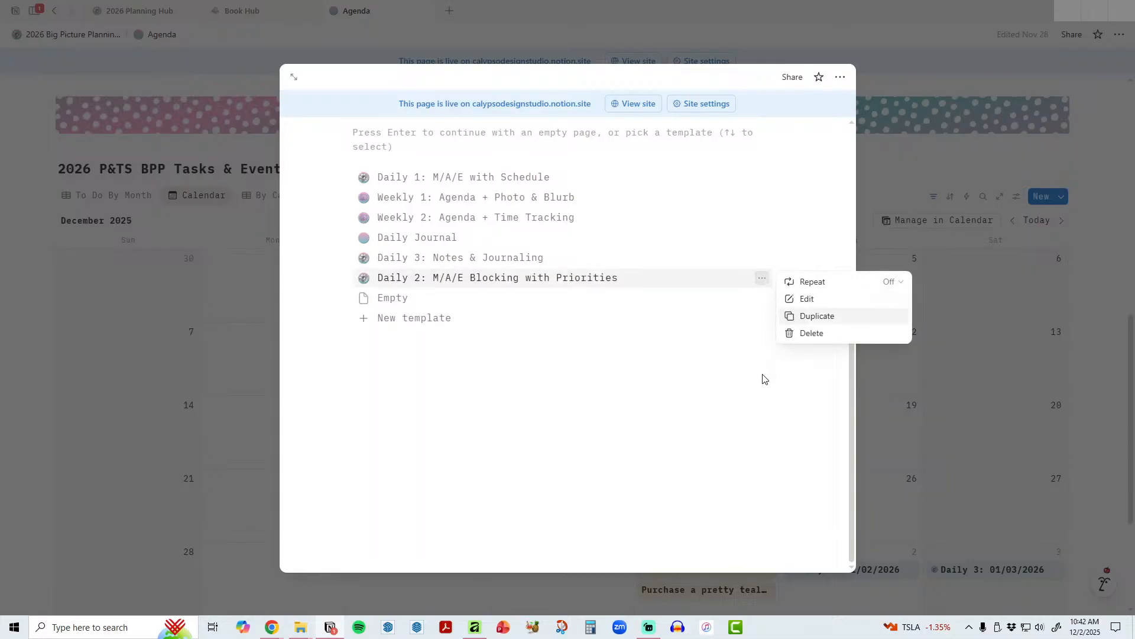
left_click(807, 399)
Step: Close the preview and delete the Daily 1 page from December 2 on the calendar
left_click(935, 353)
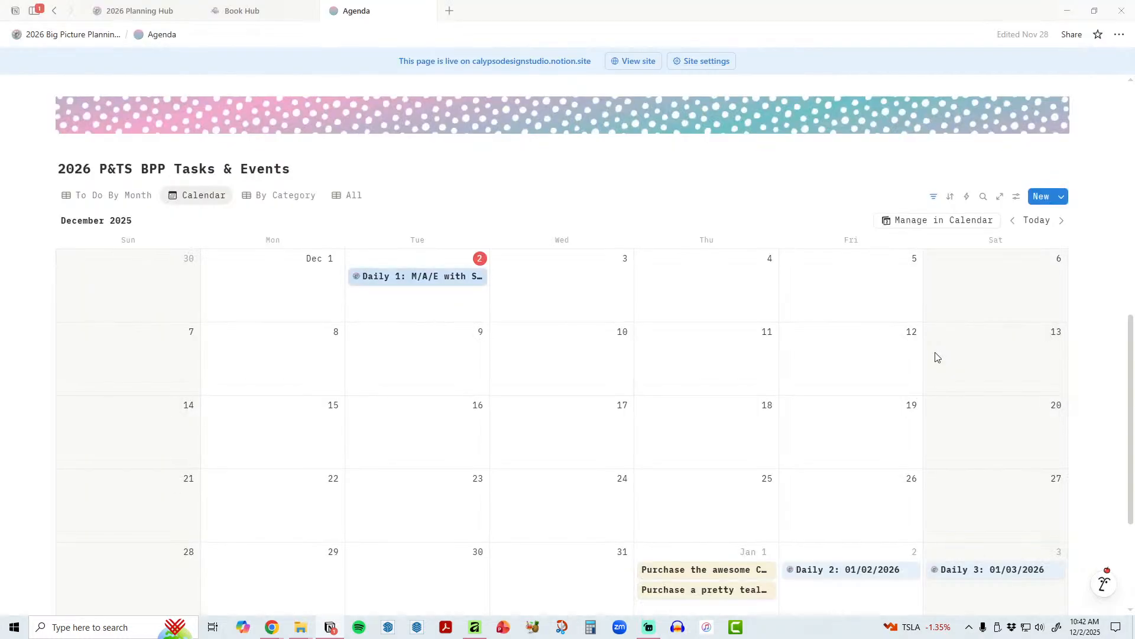
left_click(472, 275)
left_click(504, 461)
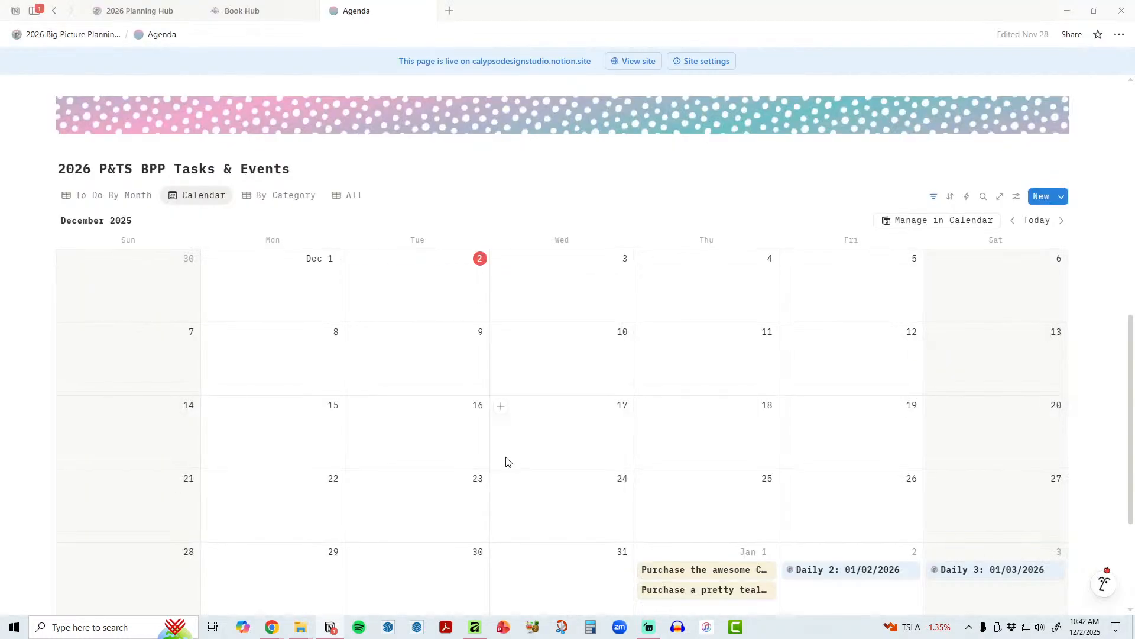
Step: Switch Tasks & Events to the All view, review Daily 1: 01/01/2026 as a full page, and return to the list
left_click(345, 195)
left_click(371, 313)
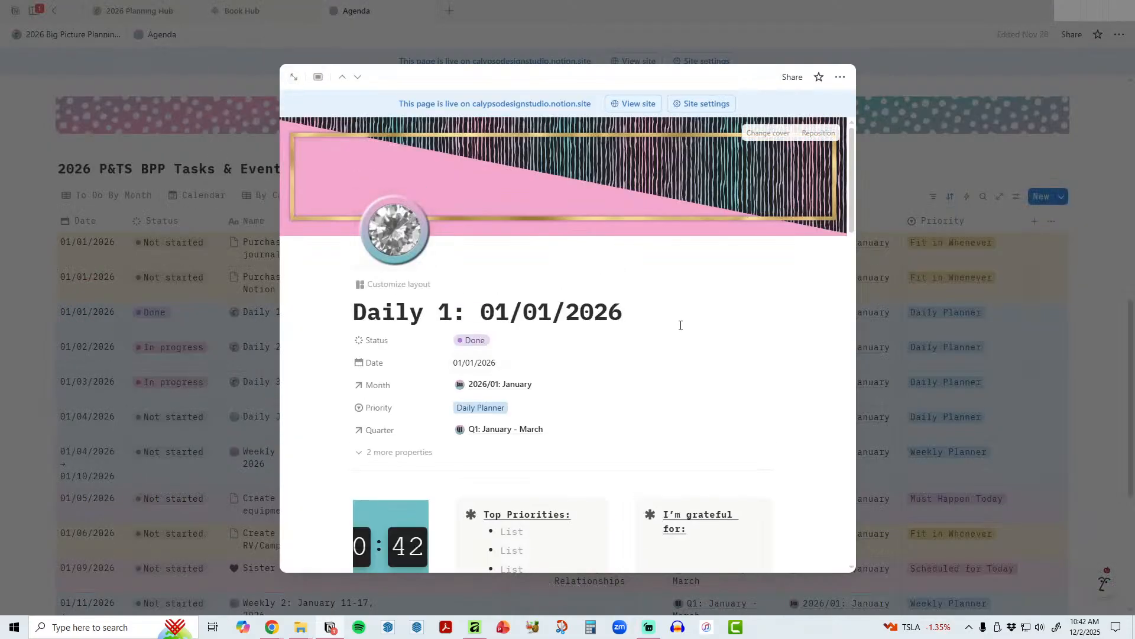
scroll(678, 324, "down", 4)
left_click(294, 78)
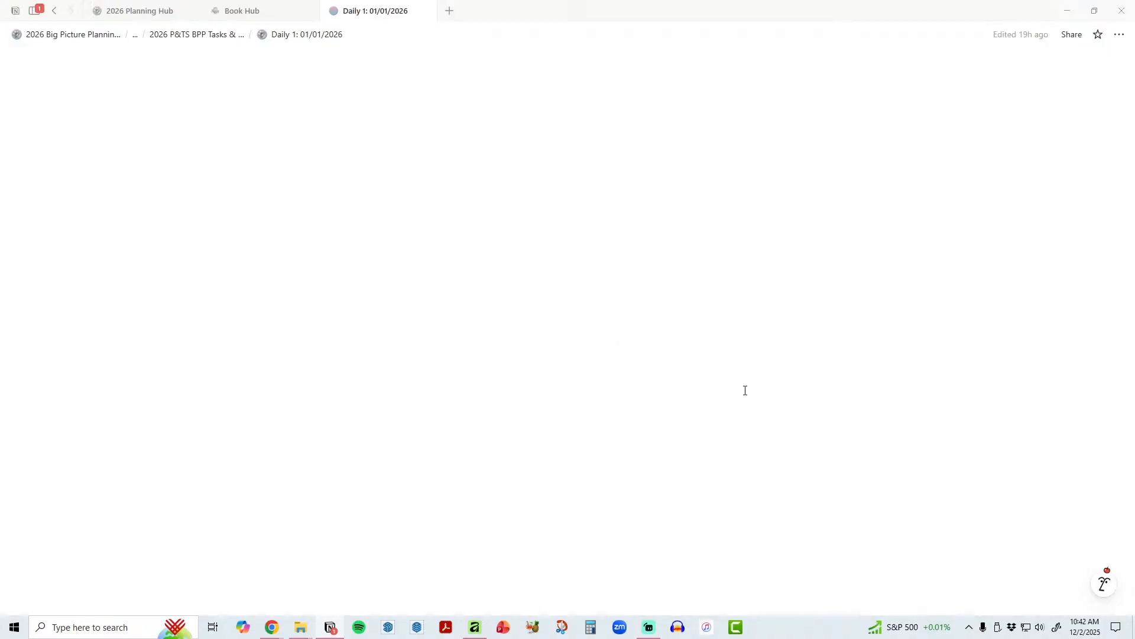
scroll(1016, 446, "down", 6)
scroll(1057, 453, "down", 13)
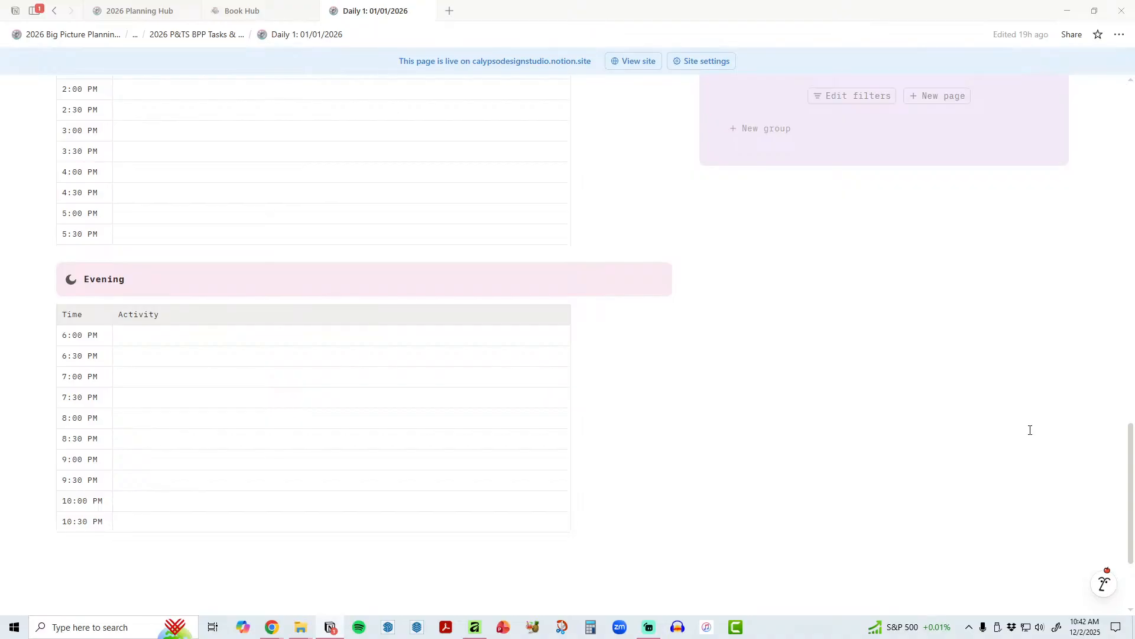
key("alt+Left")
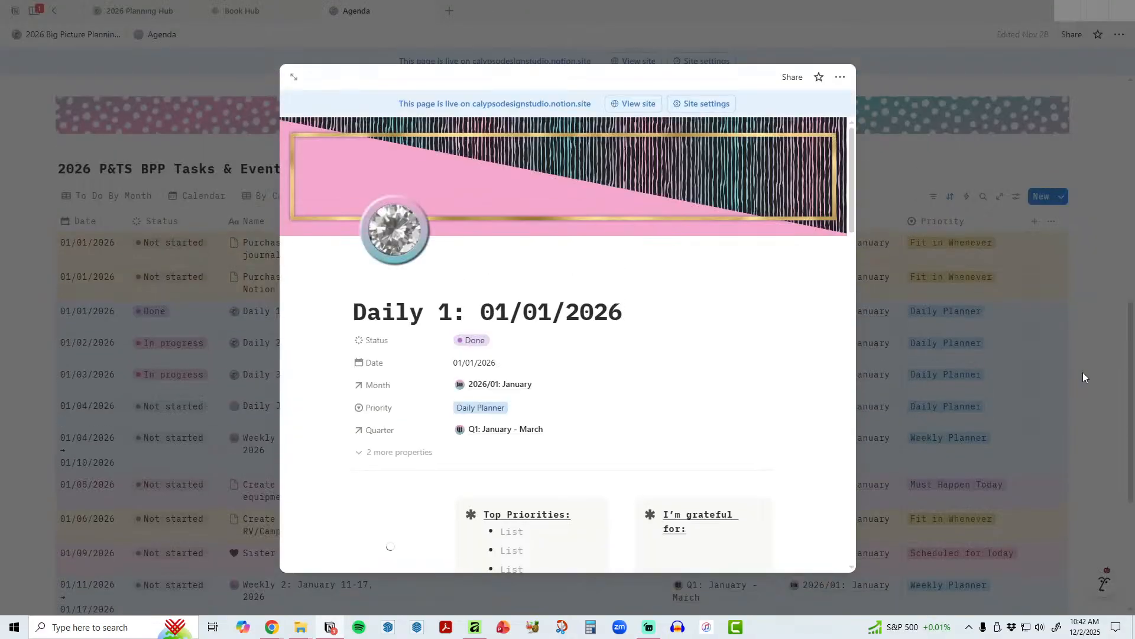
left_click(1084, 371)
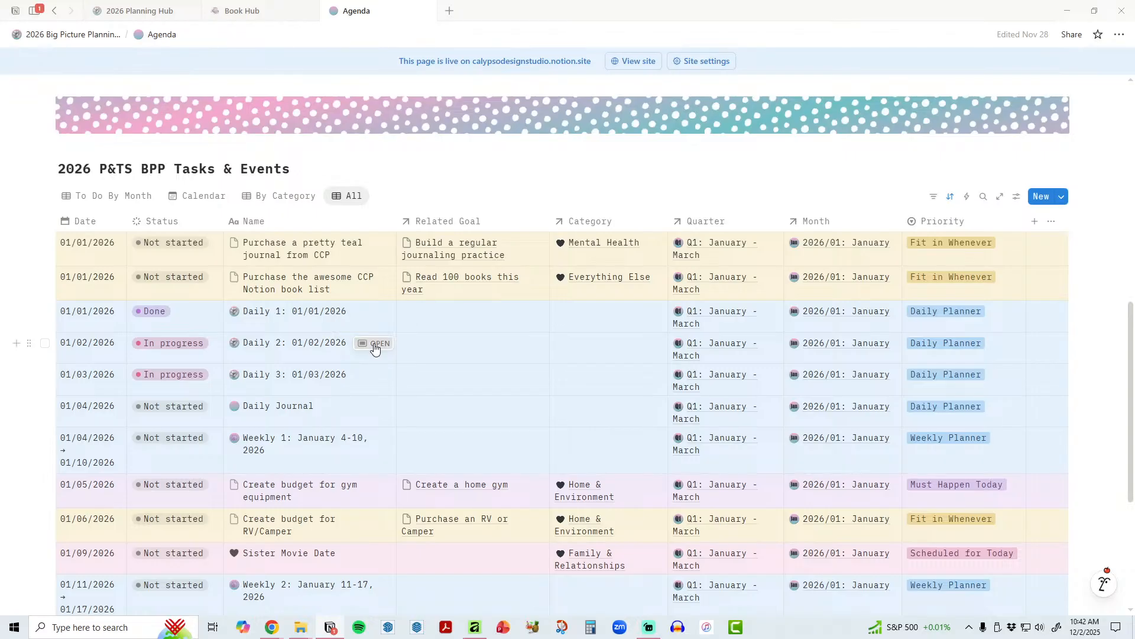
Step: Open Daily 2: 01/02/2026 as a full page and look over its Morning, Afternoon, Evening and On the Agenda sections
left_click(374, 348)
left_click(294, 76)
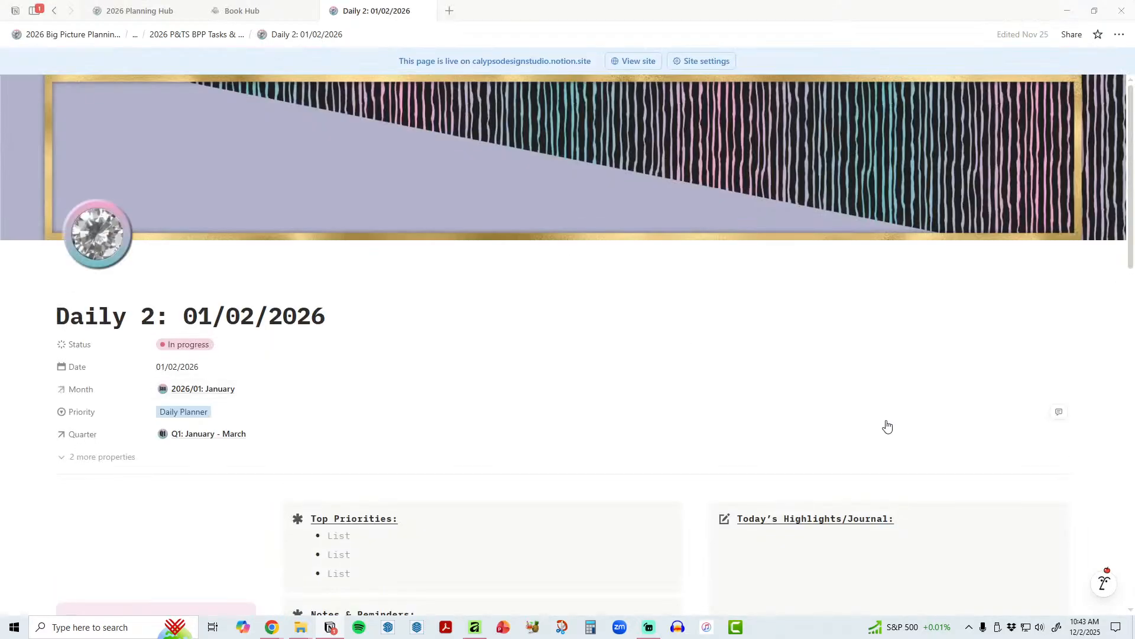
scroll(963, 431, "down", 2)
scroll(1054, 442, "down", 10)
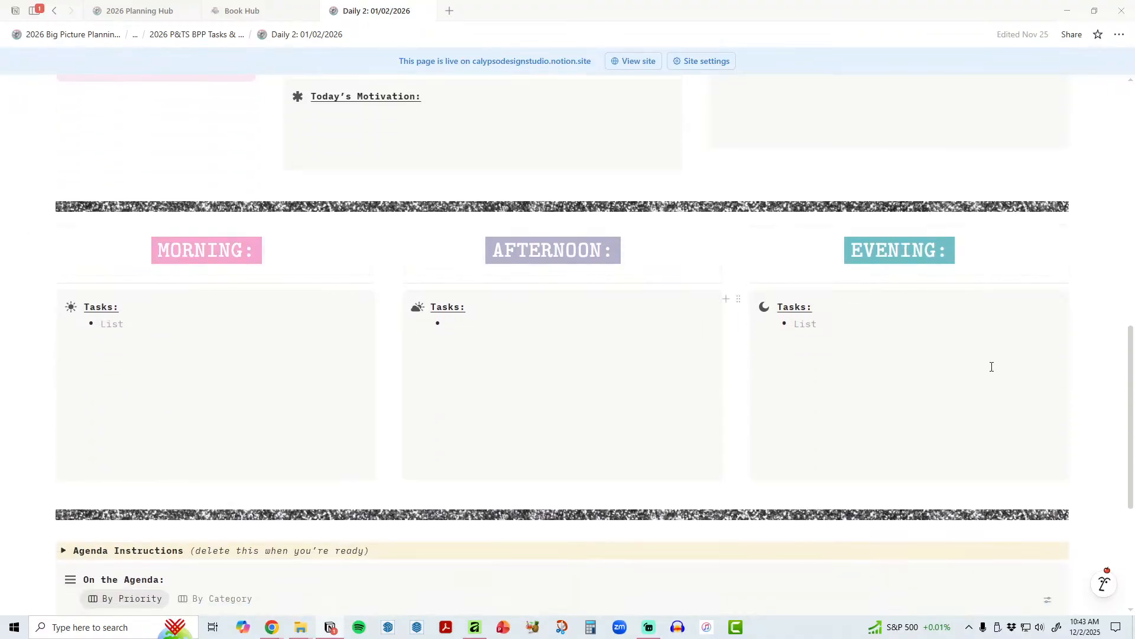
scroll(991, 367, "down", 4)
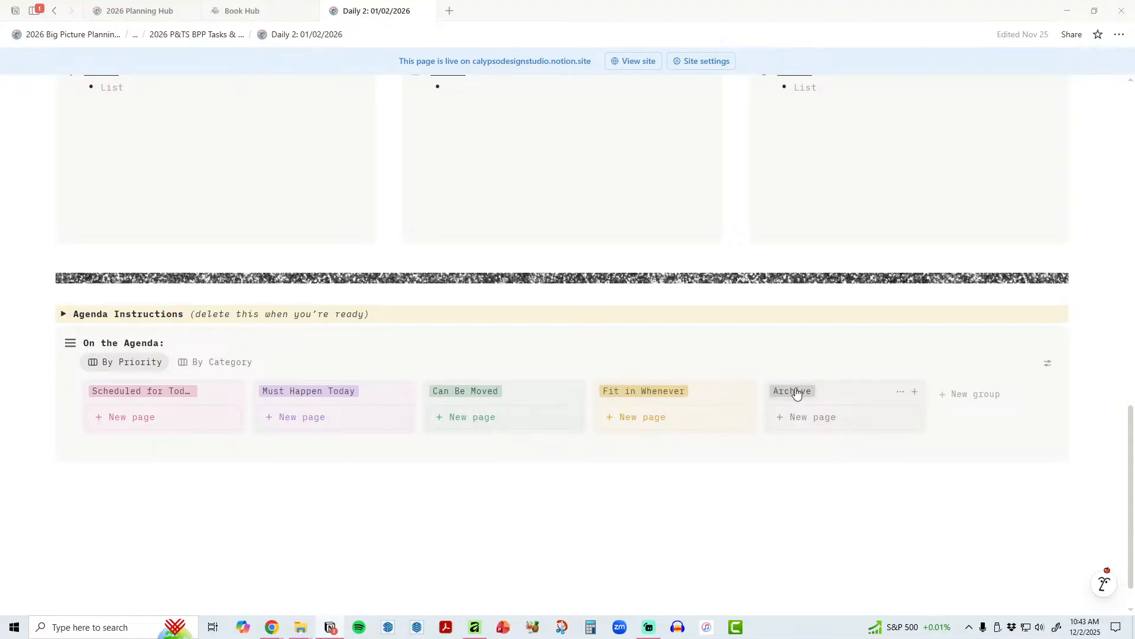
scroll(596, 453, "up", 10)
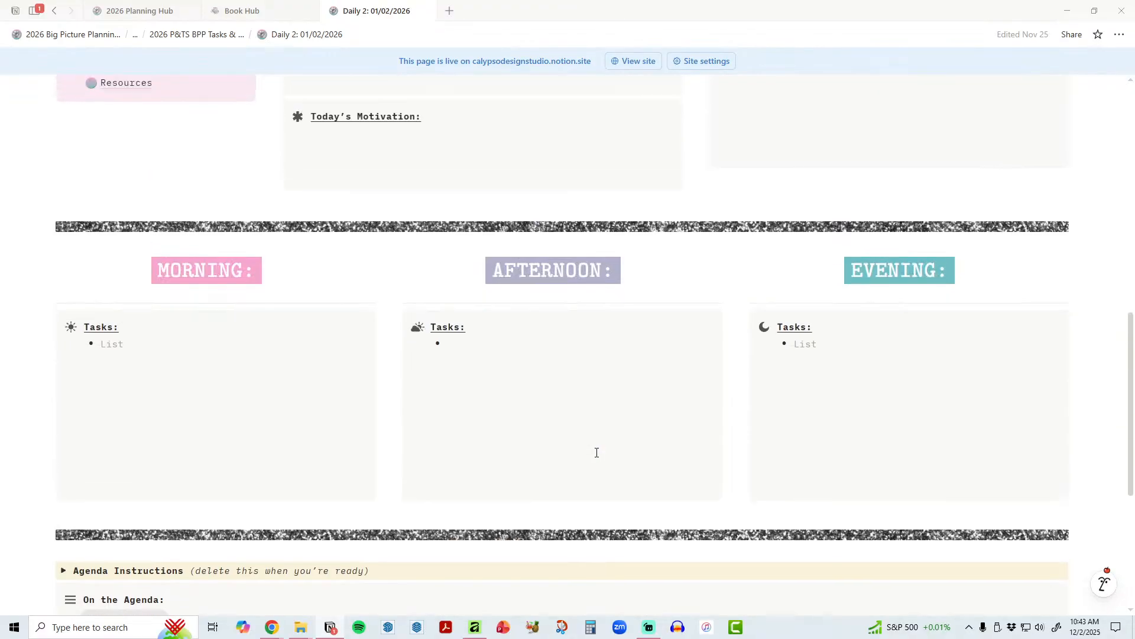
Step: From the Agenda, open the Daily 3: 01/03/2026 entry as a full page and look through its planner sections
left_click(118, 399)
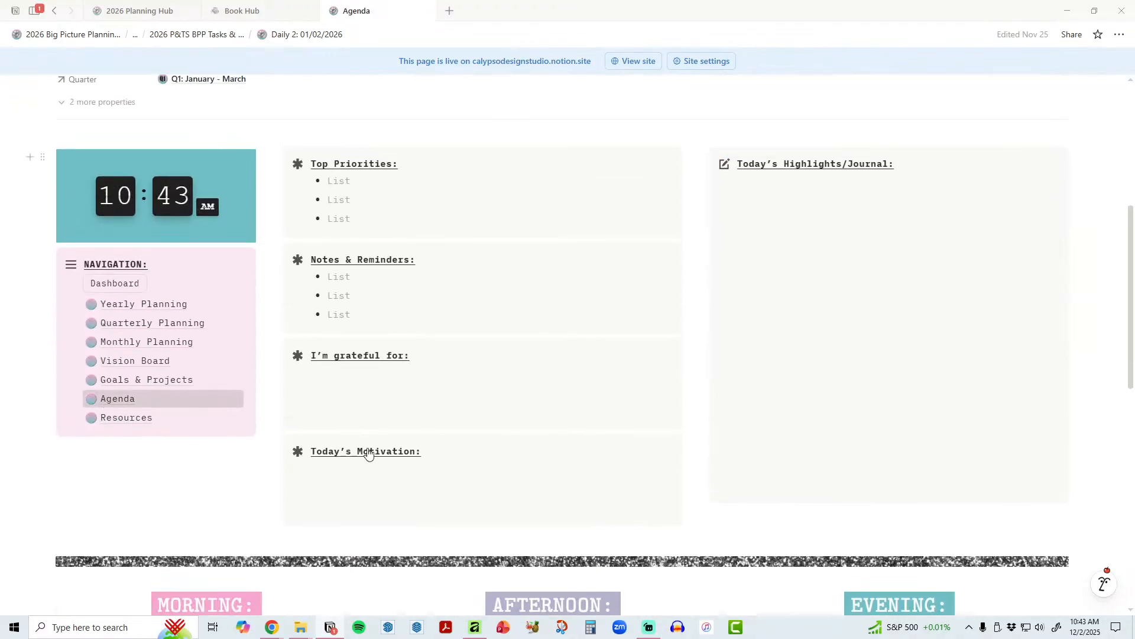
scroll(560, 484, "down", 7)
scroll(561, 483, "down", 4)
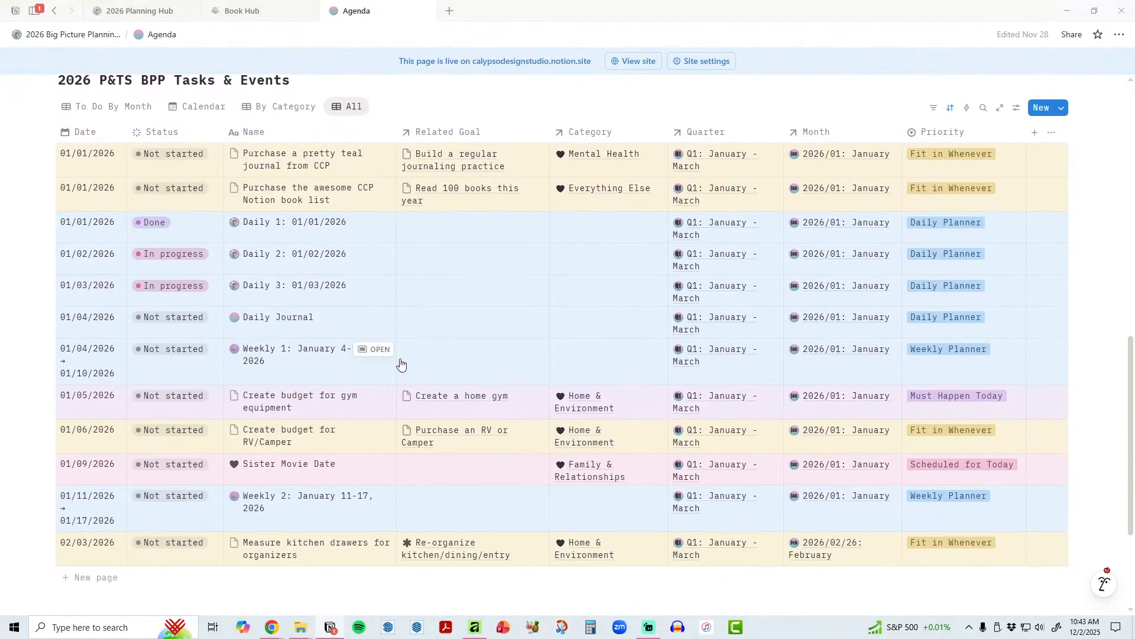
left_click(373, 288)
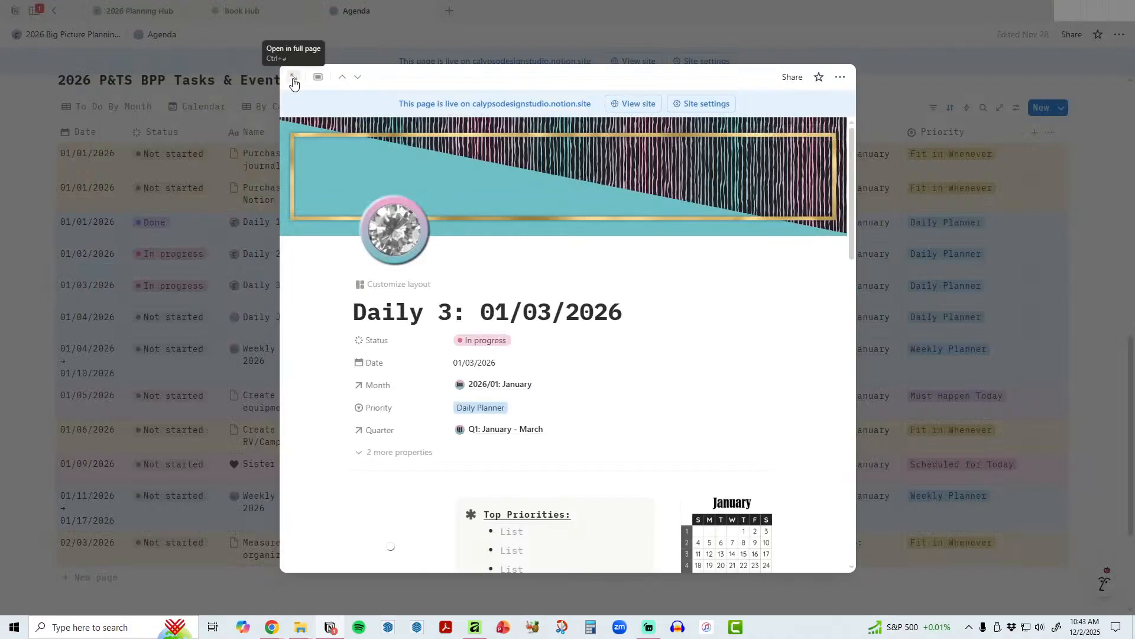
left_click(294, 78)
scroll(1005, 385, "down", 6)
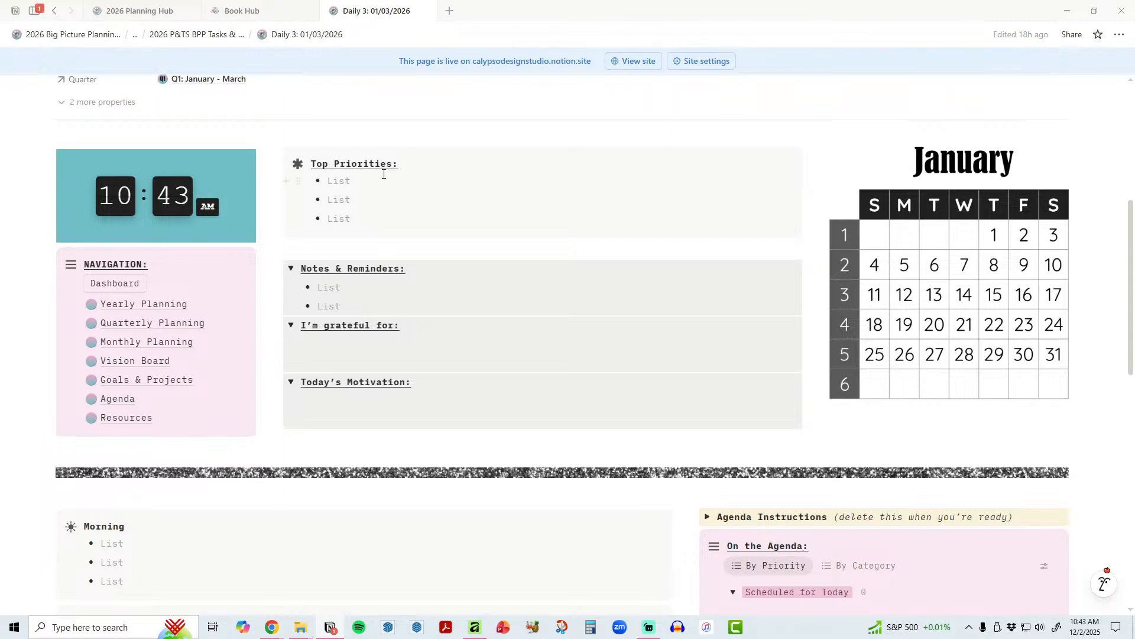
scroll(589, 375, "down", 6)
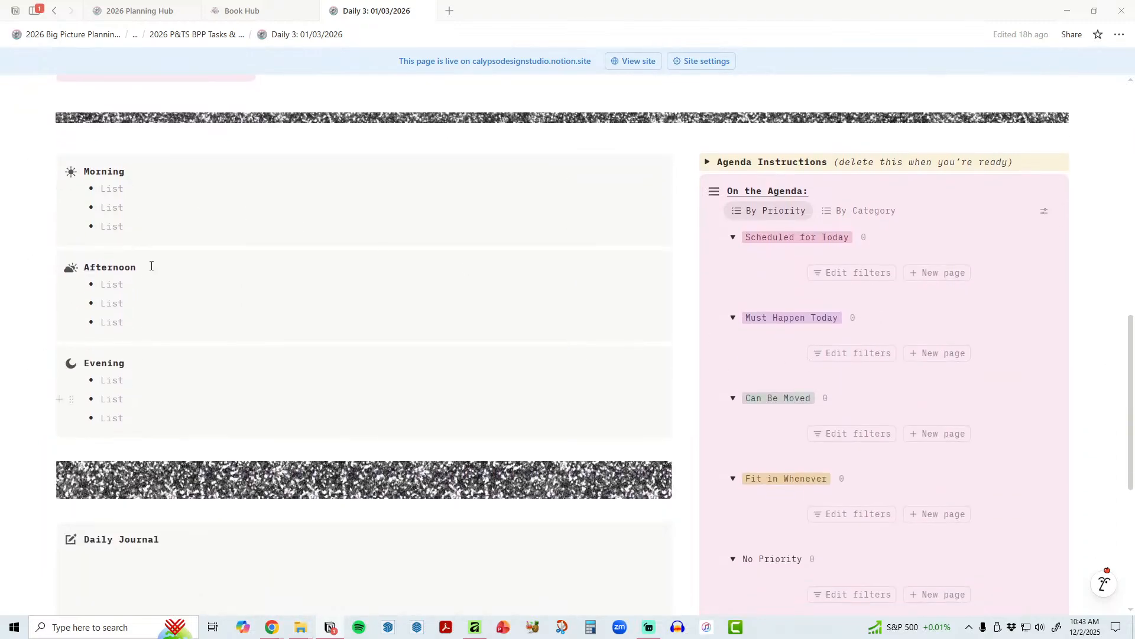
scroll(183, 347, "down", 4)
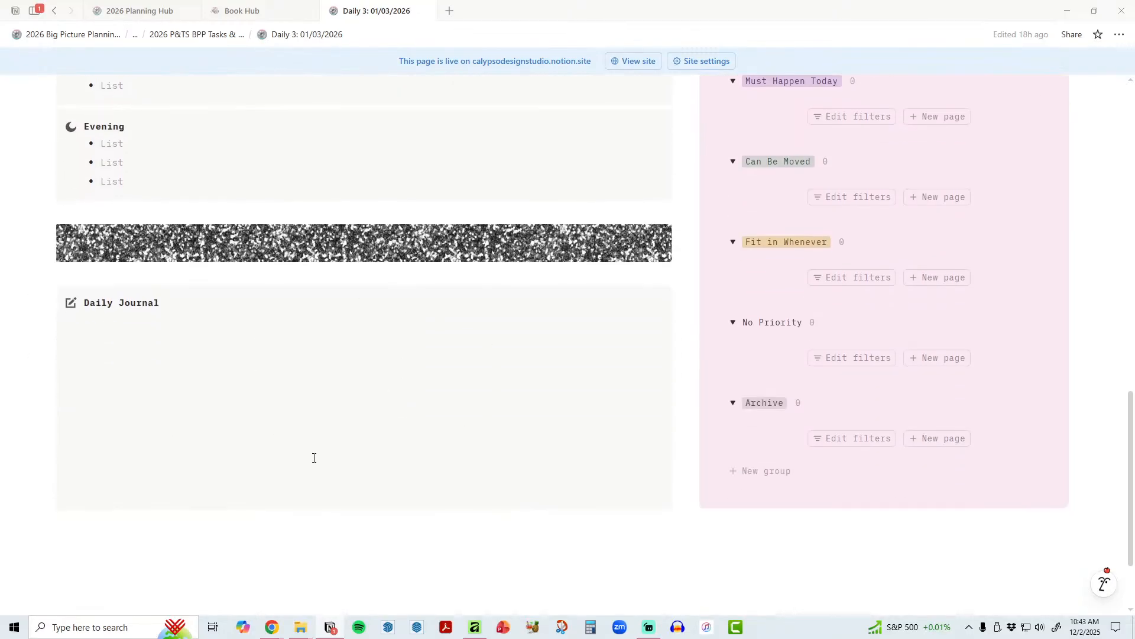
scroll(854, 405, "up", 4)
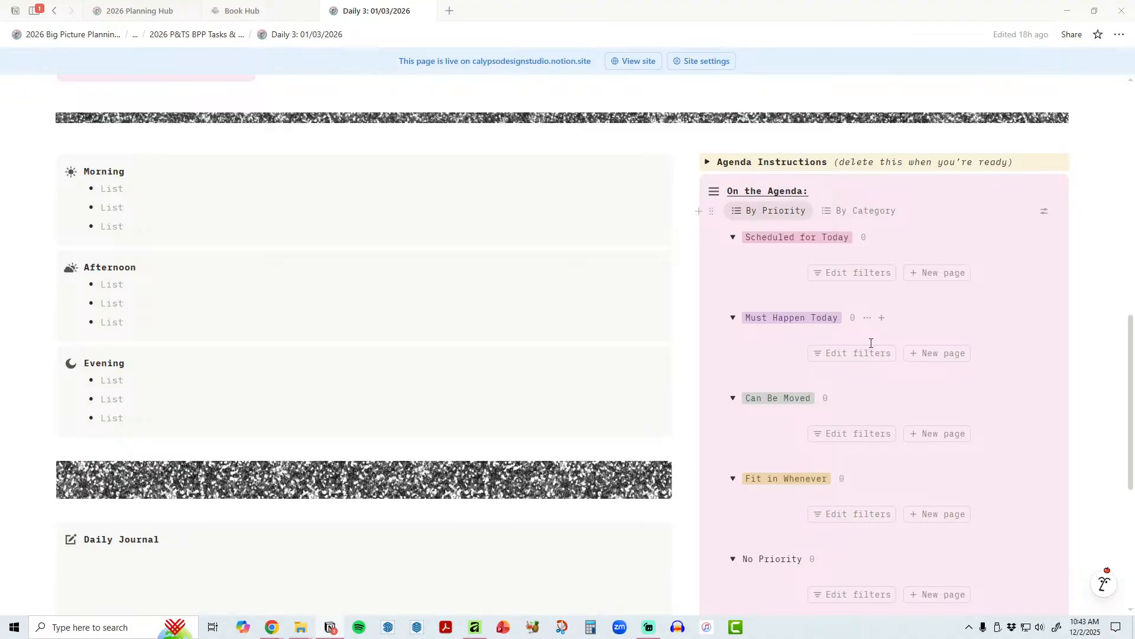
Step: Return to the Agenda, open the Daily Journal entry as a full page and review its sections through End of Day Mood
key("alt+Left")
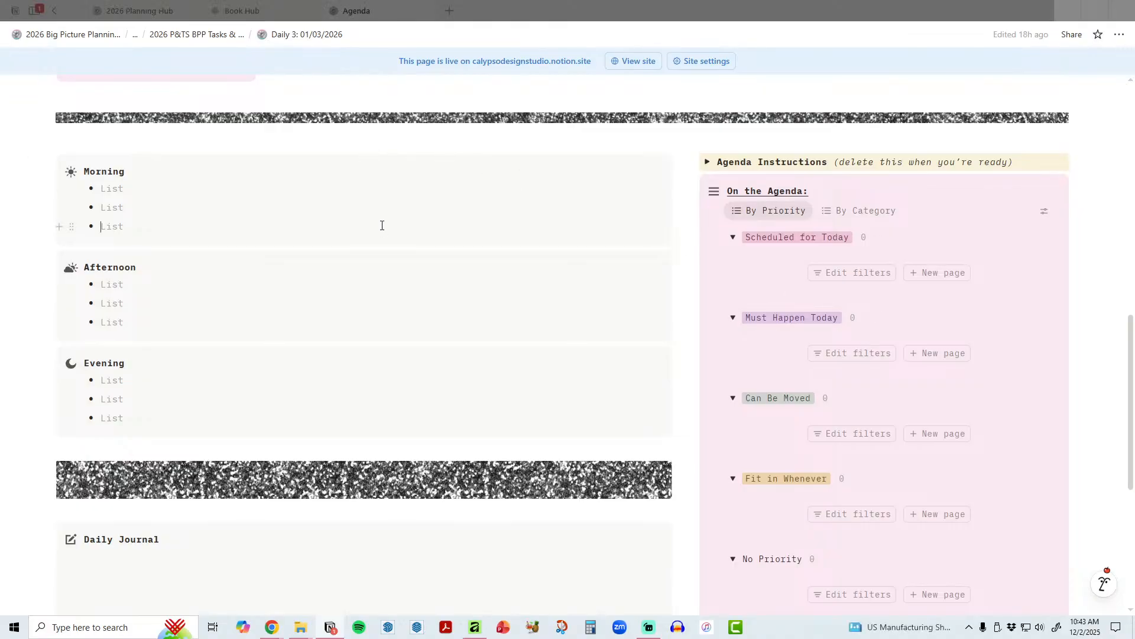
left_click(1078, 345)
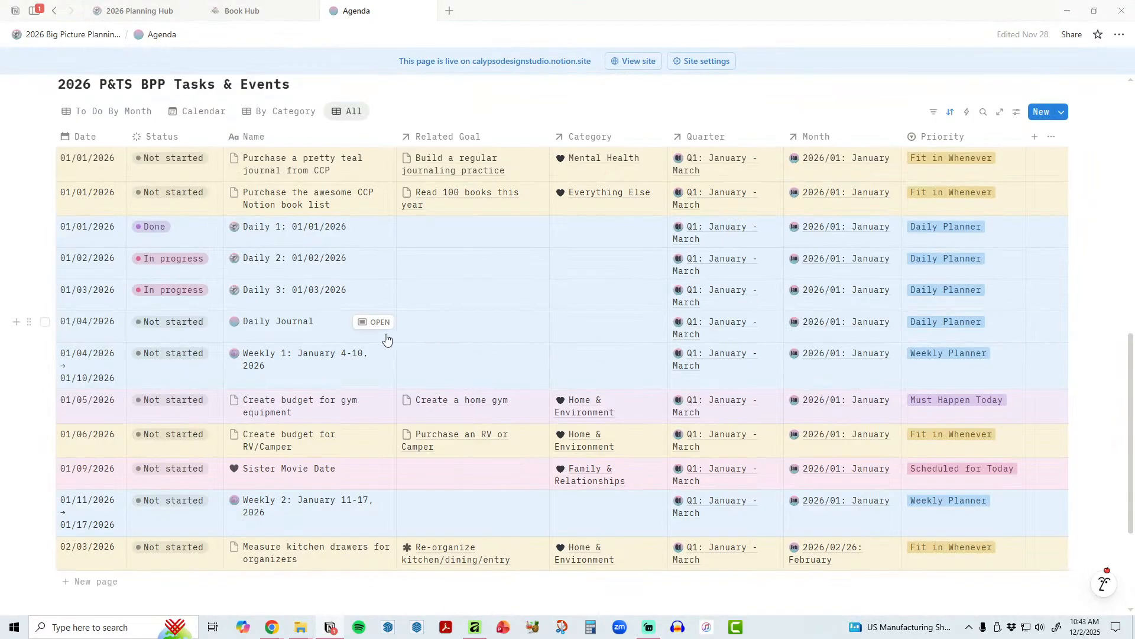
left_click(378, 323)
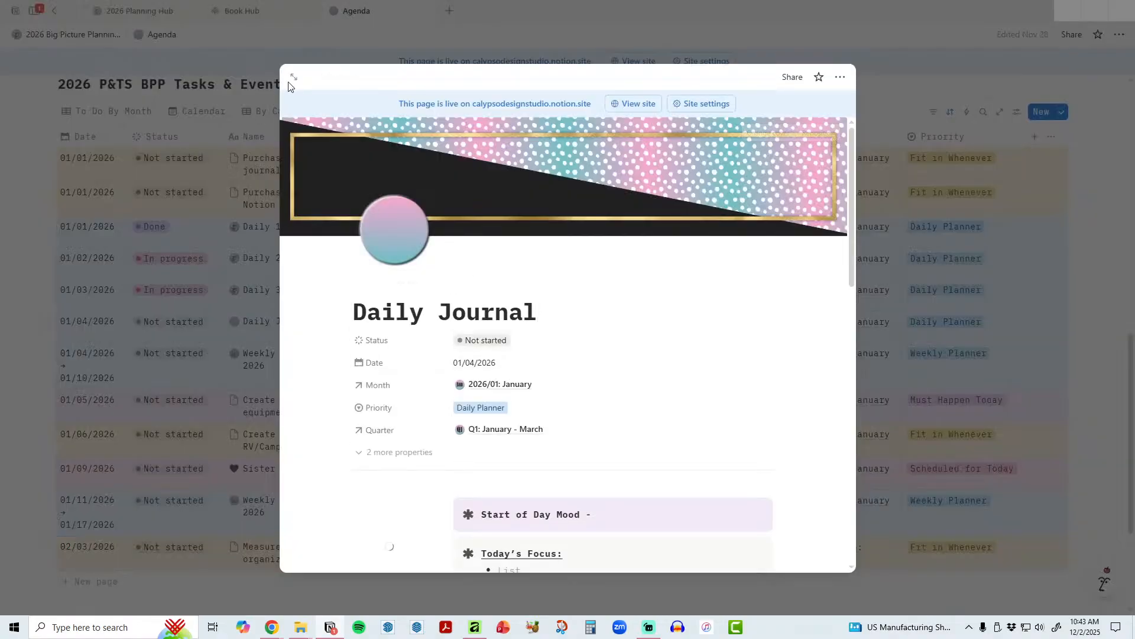
left_click(293, 82)
scroll(1022, 384, "down", 6)
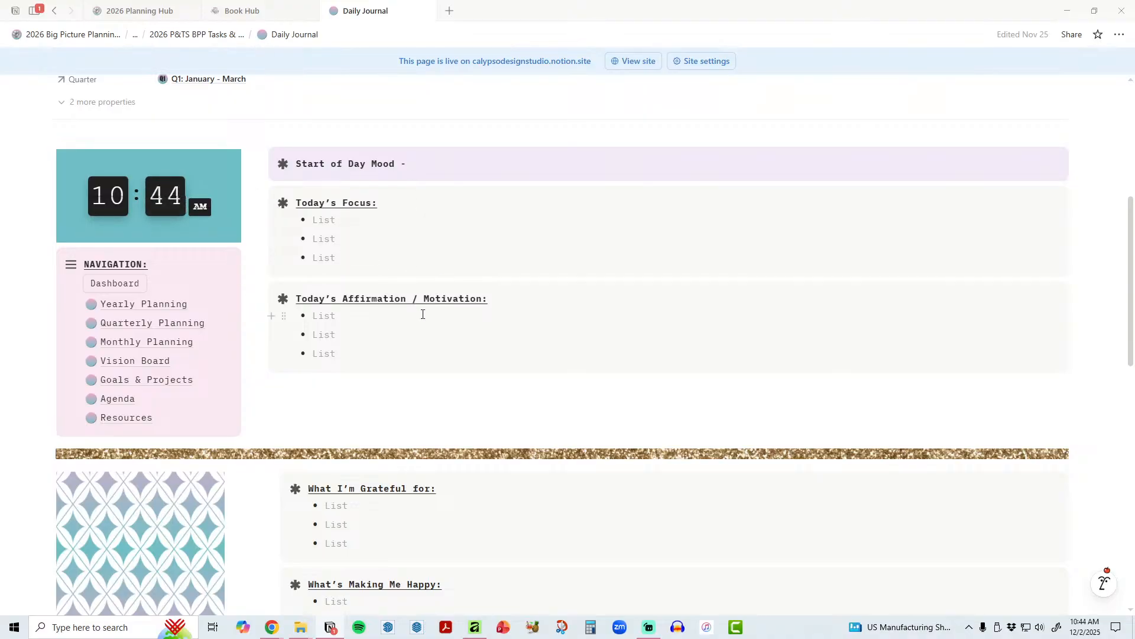
scroll(423, 314, "down", 6)
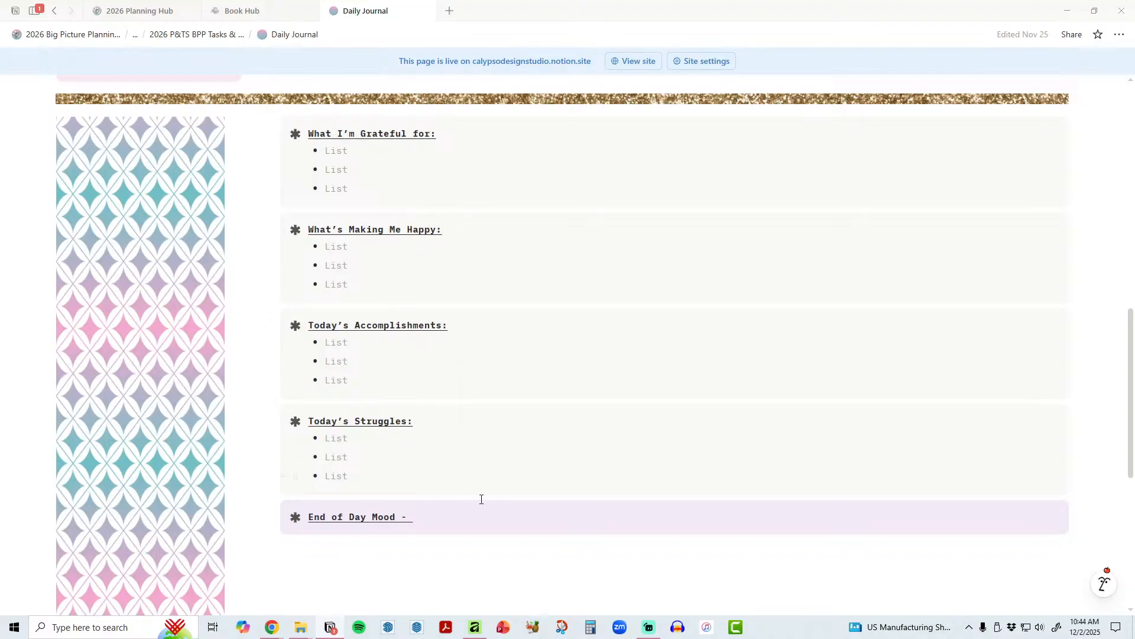
scroll(460, 513, "down", 2)
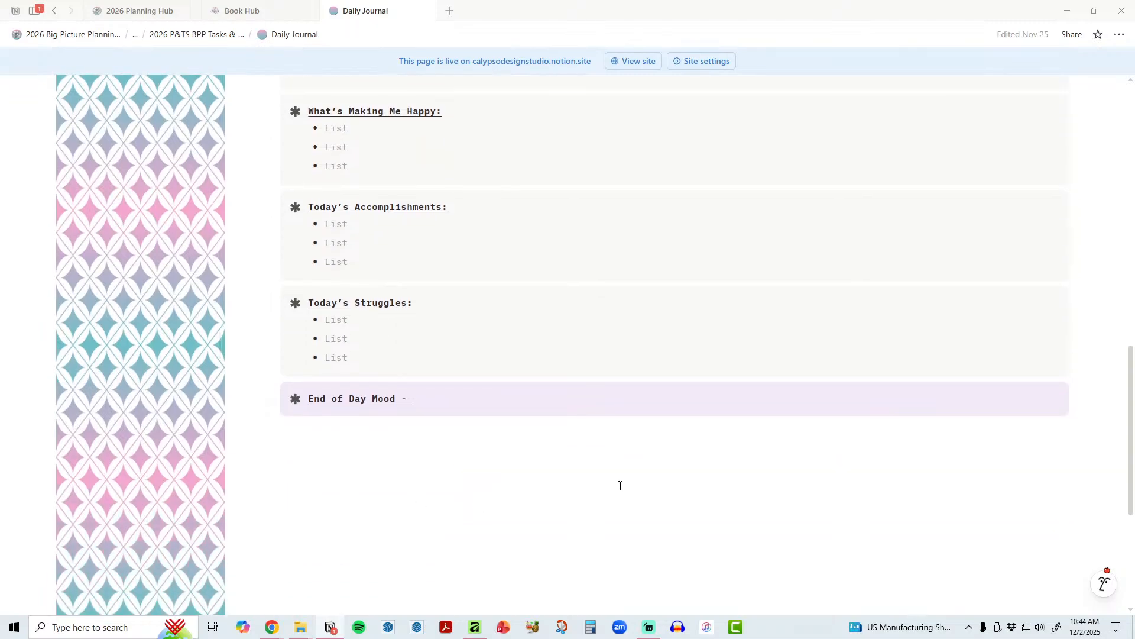
scroll(622, 462, "up", 6)
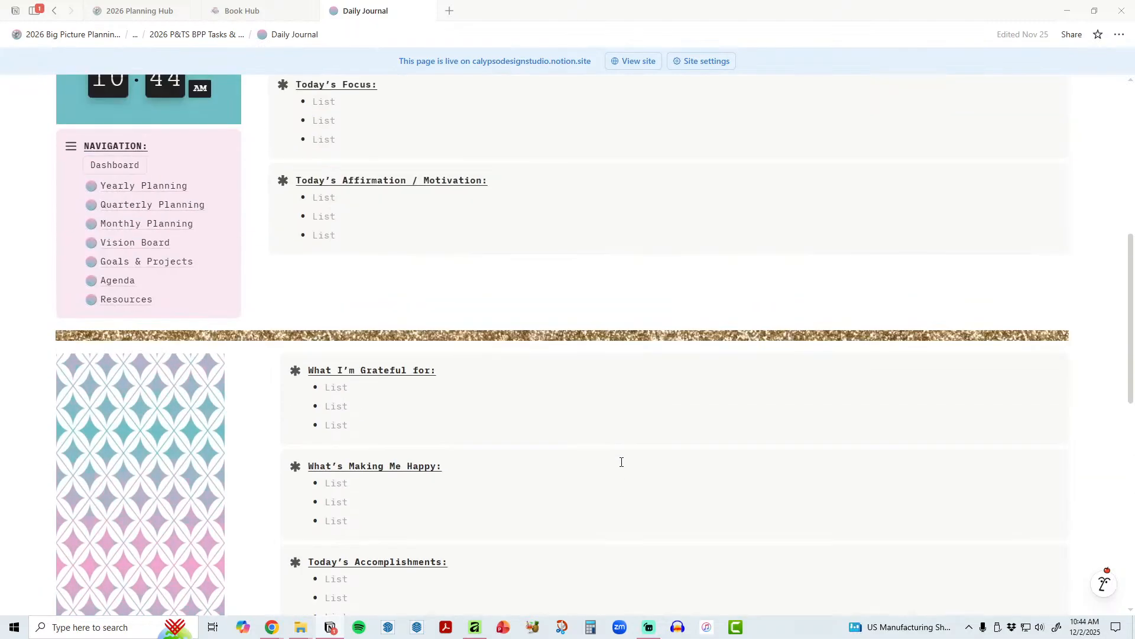
scroll(621, 462, "up", 2)
Step: From the Agenda, open Weekly 1: January 4-10, 2026 as a full page and view its weekly calendar
left_click(123, 401)
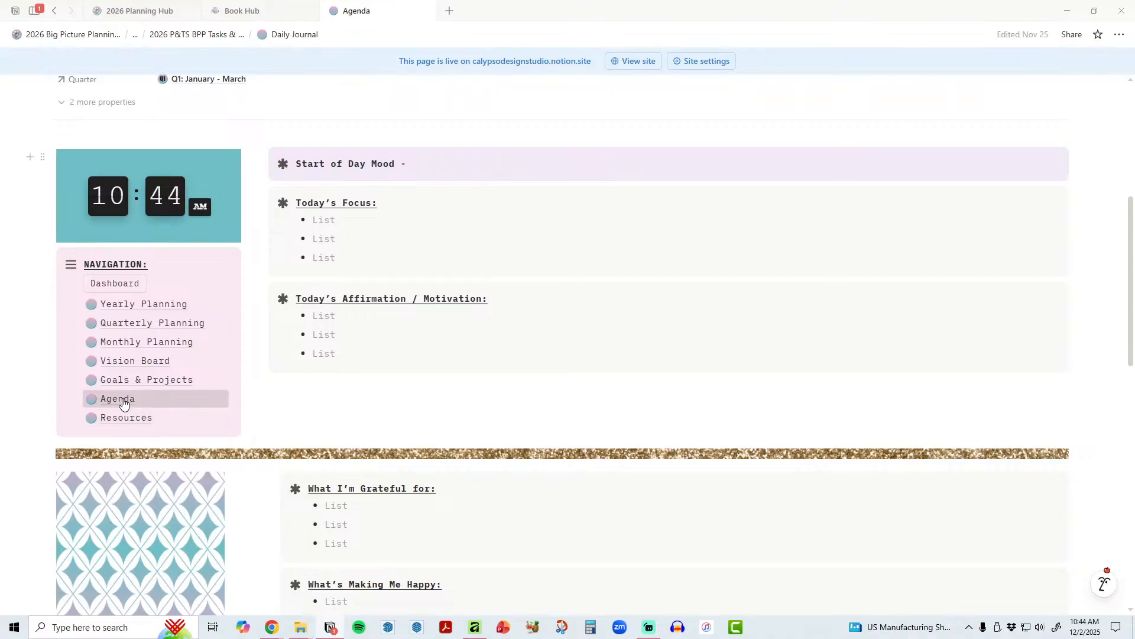
scroll(673, 399, "down", 12)
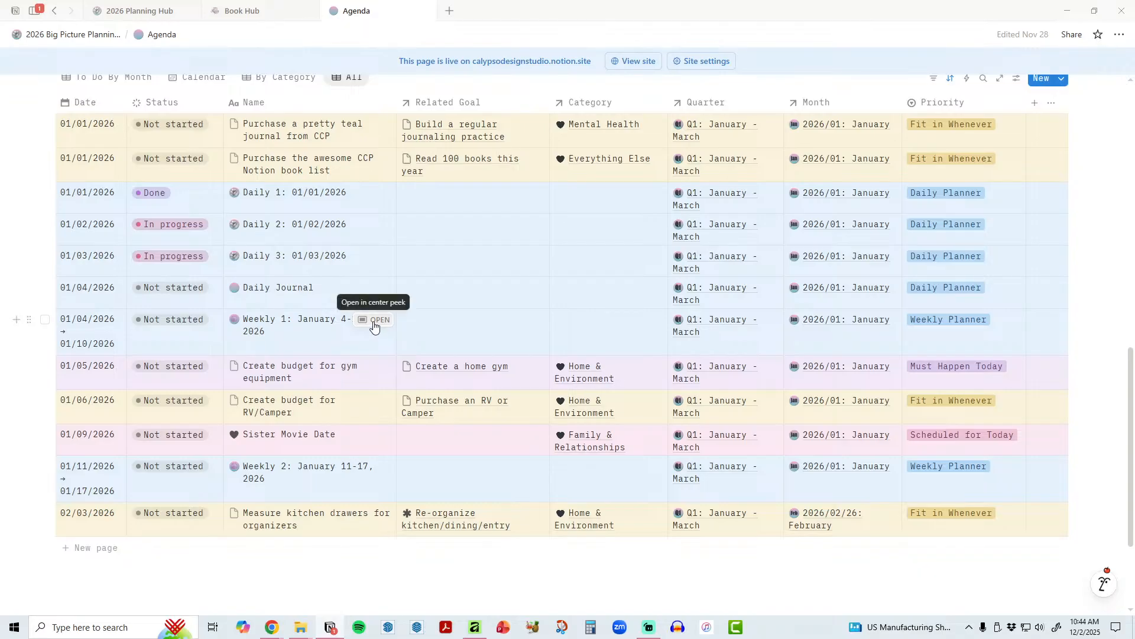
left_click(373, 321)
left_click(293, 76)
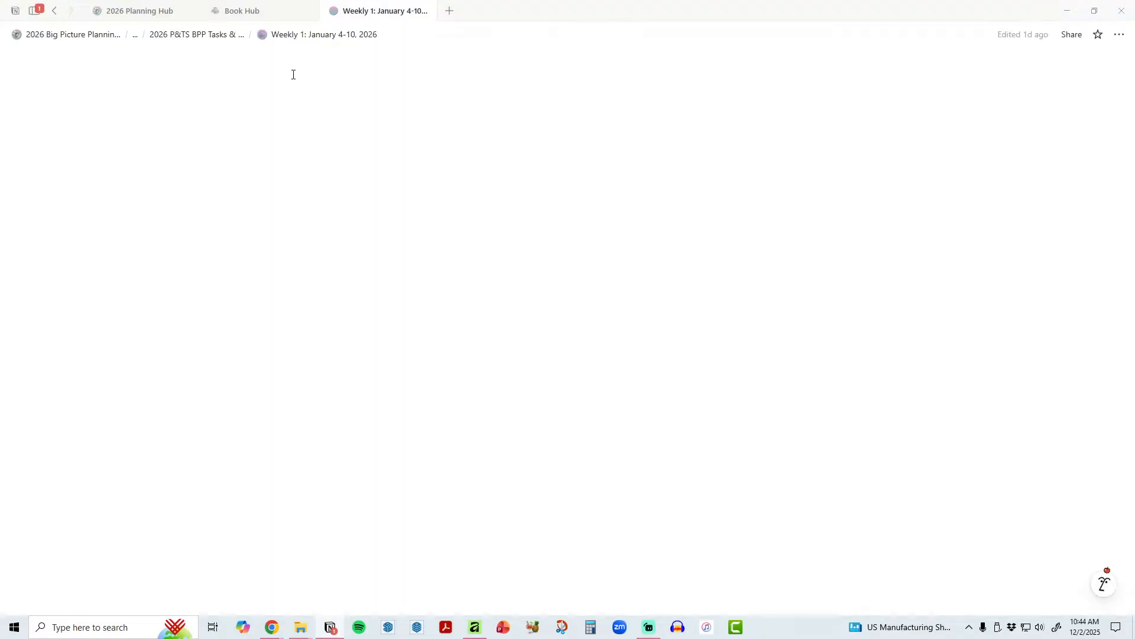
scroll(1039, 422, "down", 1)
scroll(1039, 423, "down", 3)
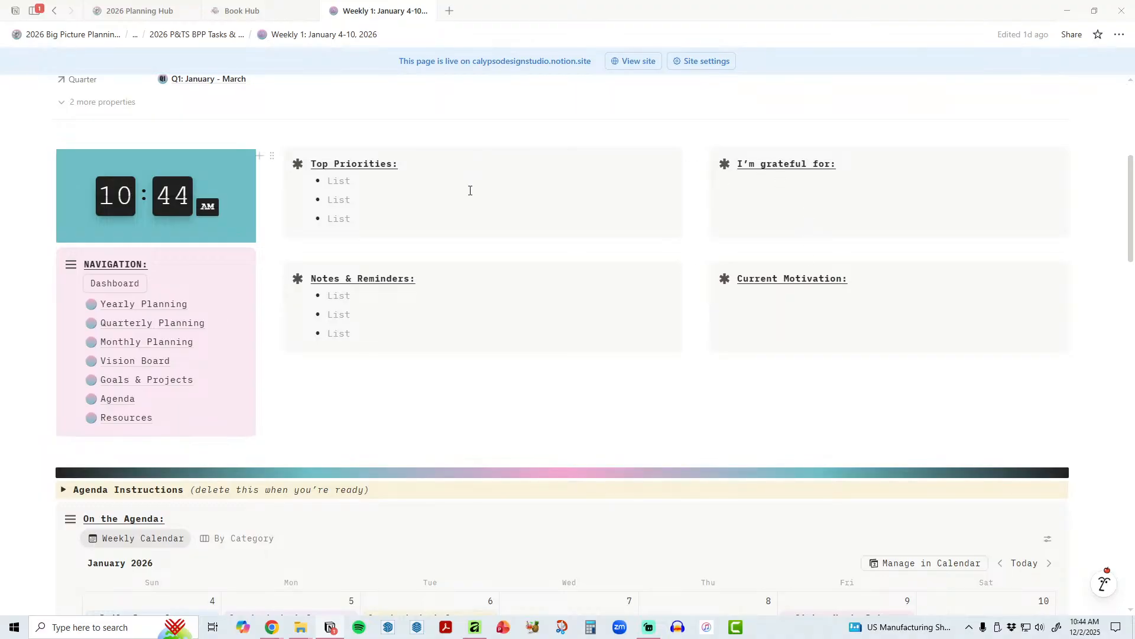
scroll(860, 362, "down", 4)
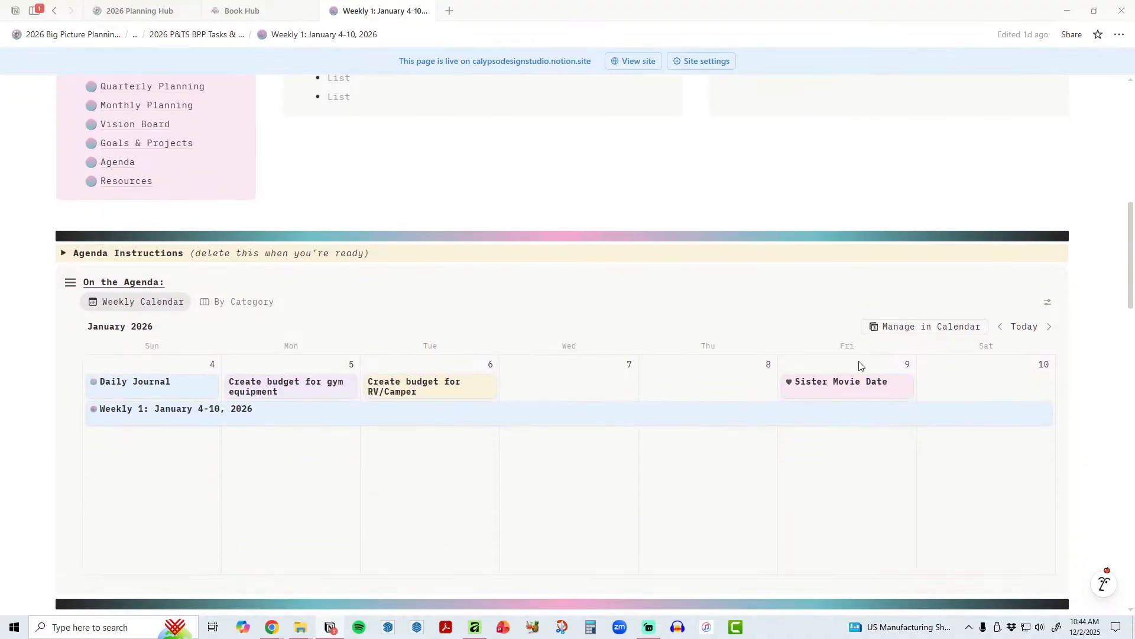
scroll(691, 327, "down", 2)
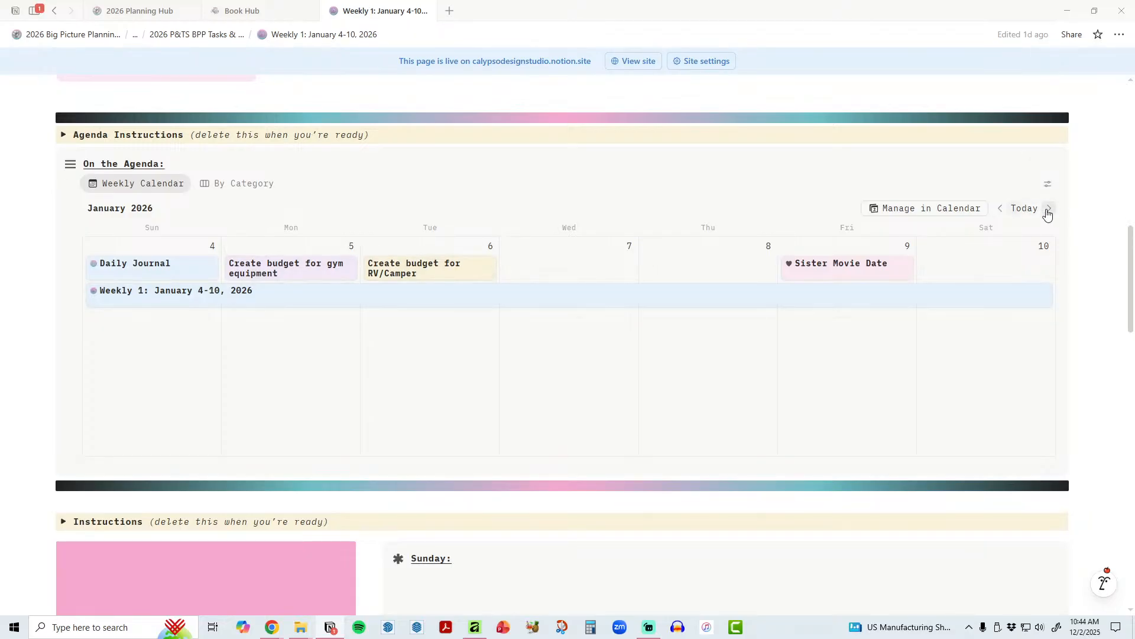
Step: Browse the weekly calendar forward to January 18-24, 2026, and back to the week of December 28, 2025
left_click(1047, 213)
left_click(1048, 213)
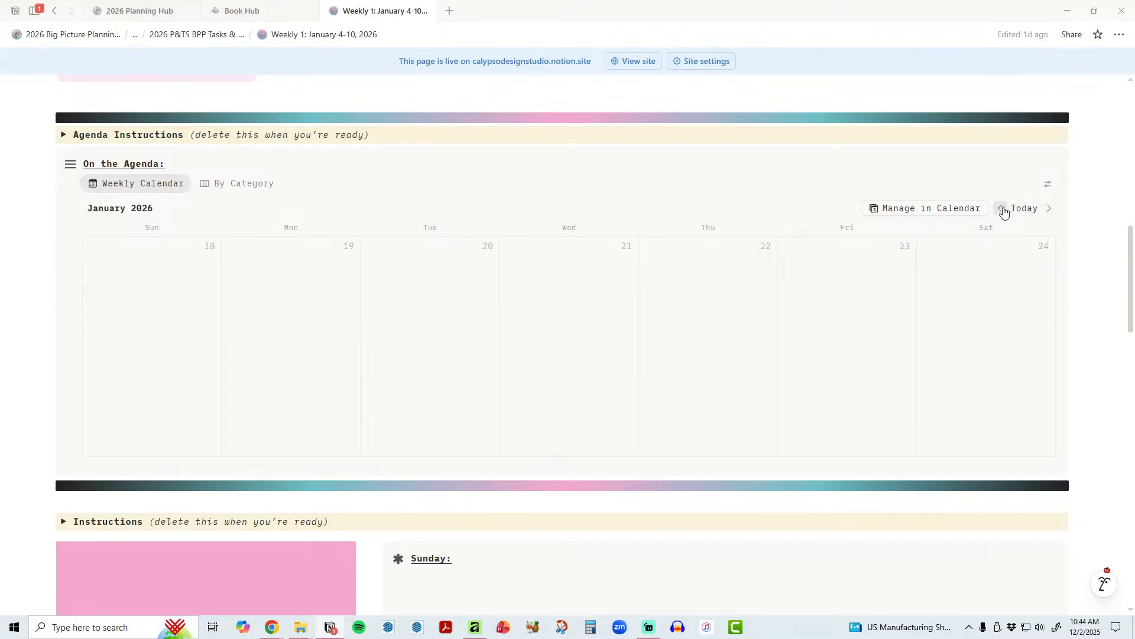
left_click(1002, 210)
left_click(1001, 210)
left_click(1002, 210)
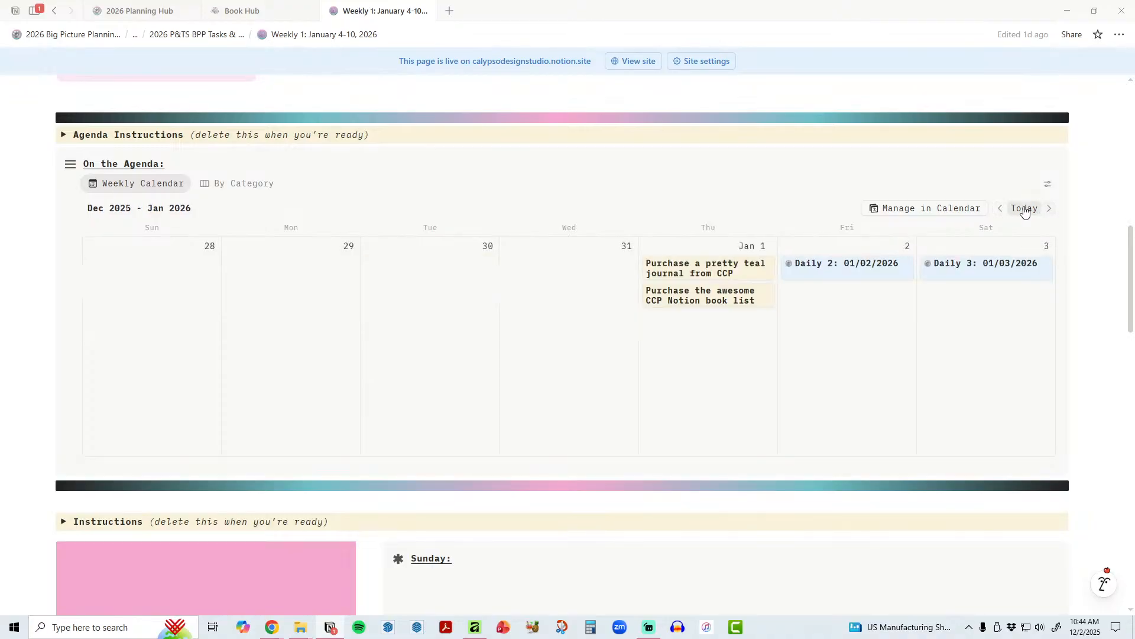
Step: Jump the weekly calendar to the current week and advance it to January 4-10, 2026
left_click(1025, 212)
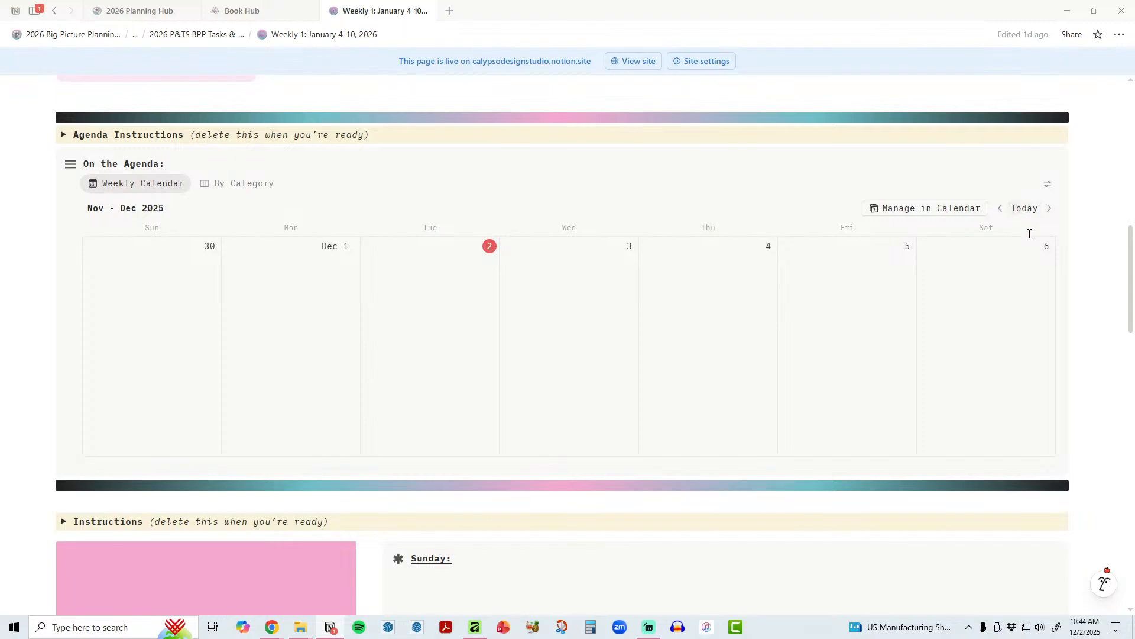
left_click(1049, 209)
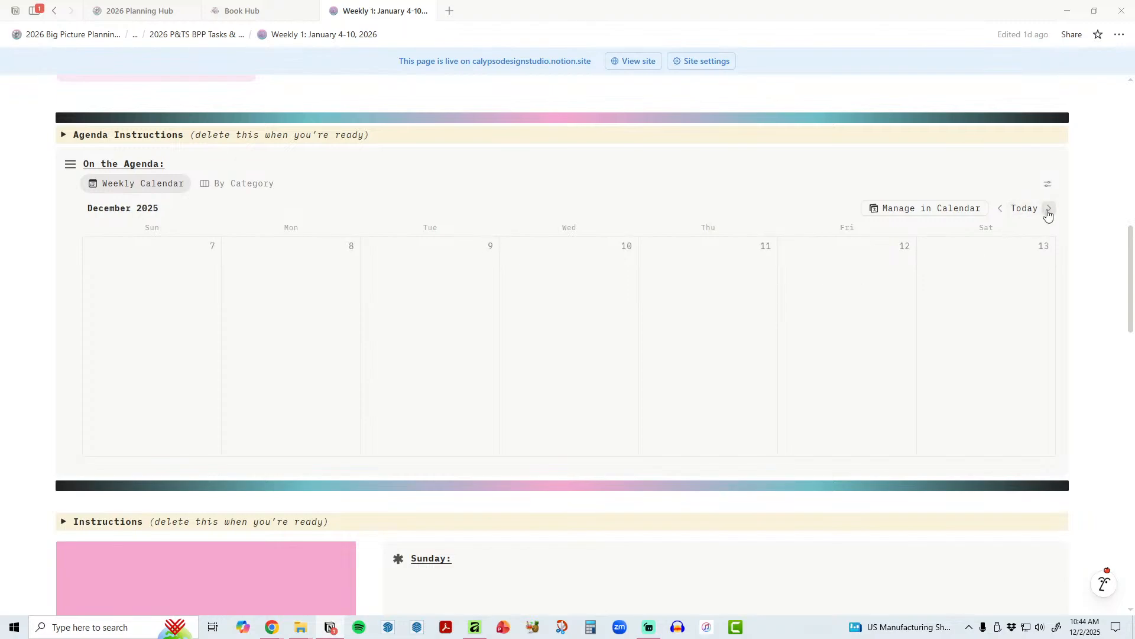
left_click(1048, 210)
left_click(1049, 210)
left_click(1049, 210)
left_click(1048, 210)
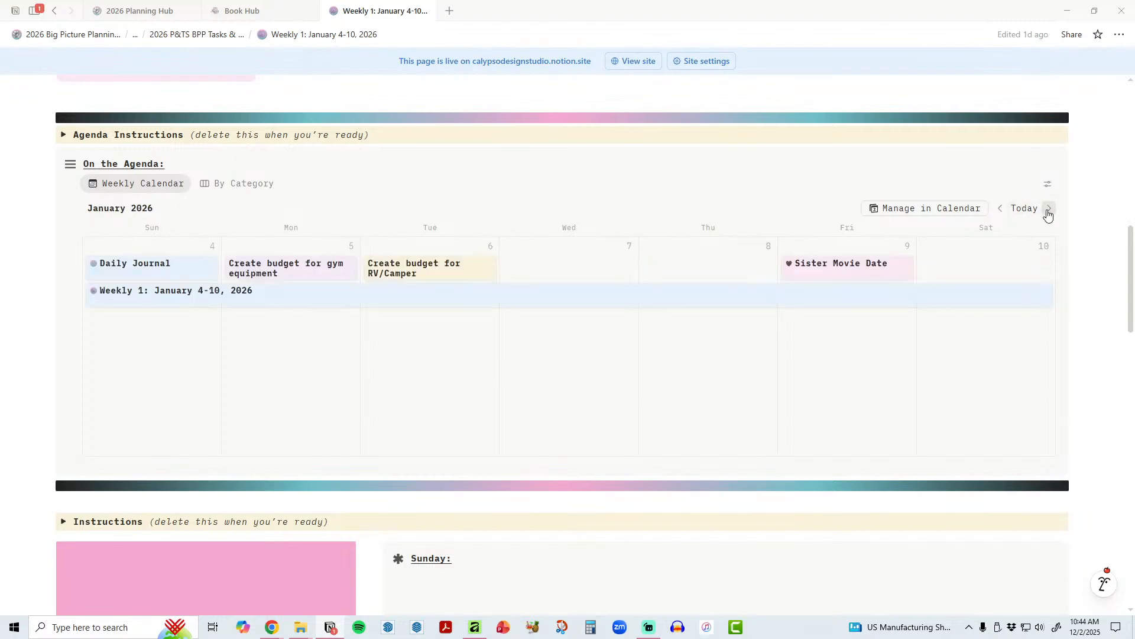
Step: View the replacement upload options for the pink image beside Sunday and dismiss them without choosing a file
scroll(1056, 345, "down", 1)
scroll(1056, 345, "down", 4)
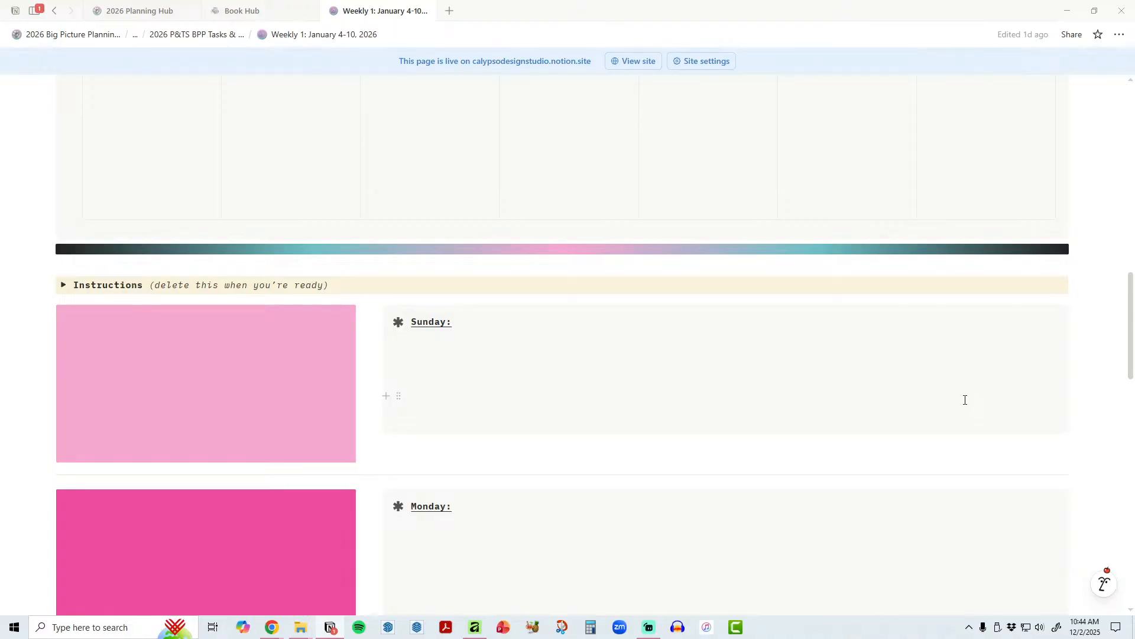
scroll(965, 400, "down", 2)
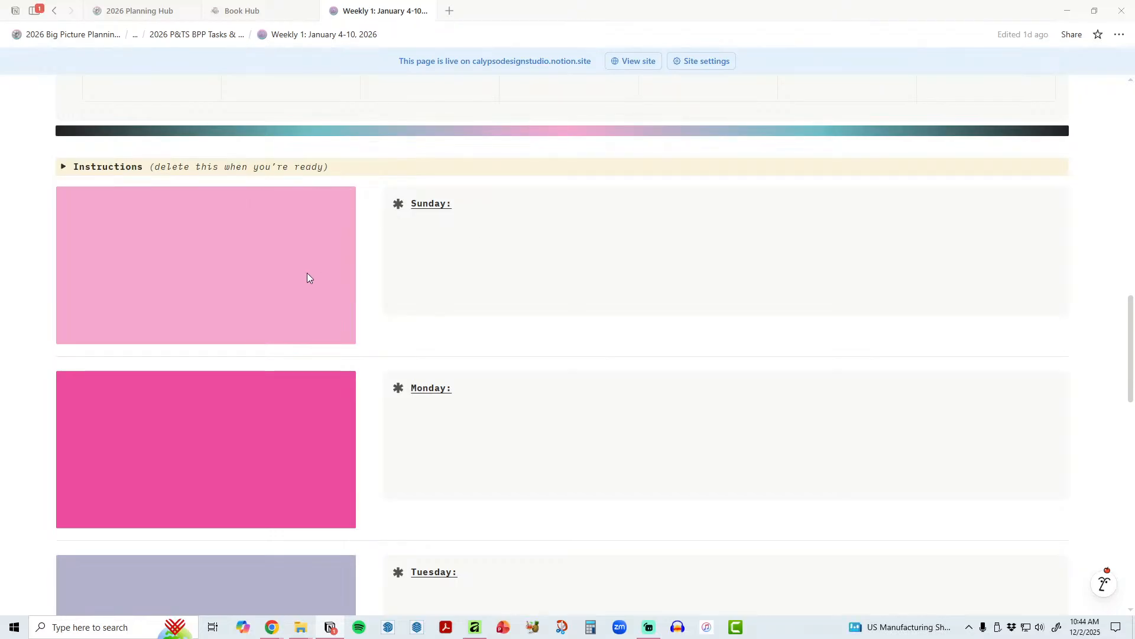
left_click(205, 257)
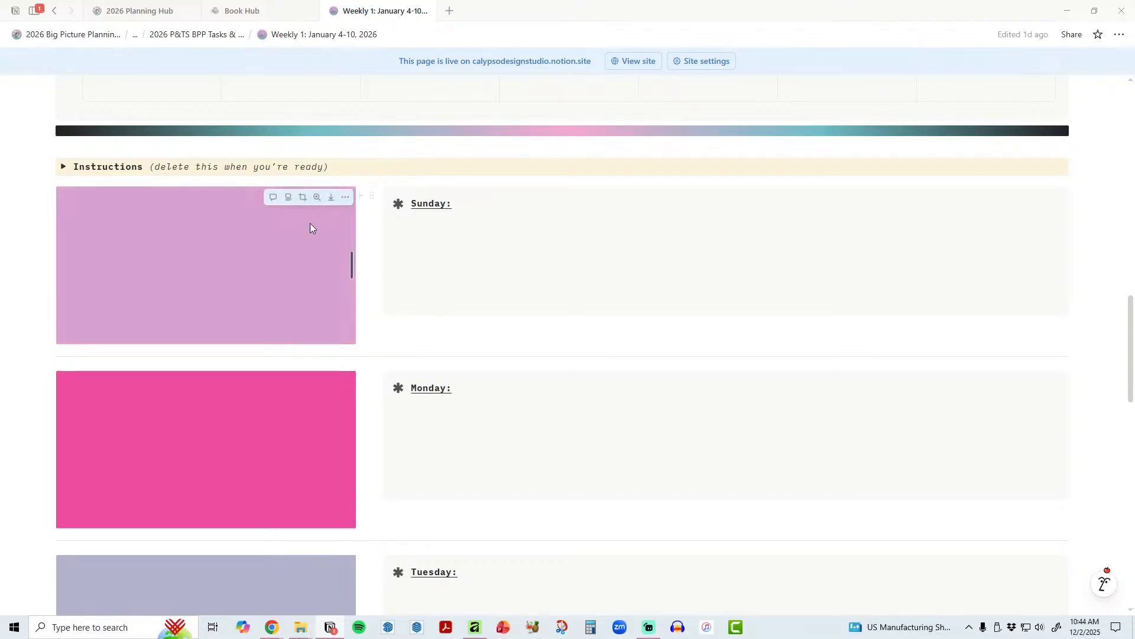
left_click(345, 197)
left_click(376, 259)
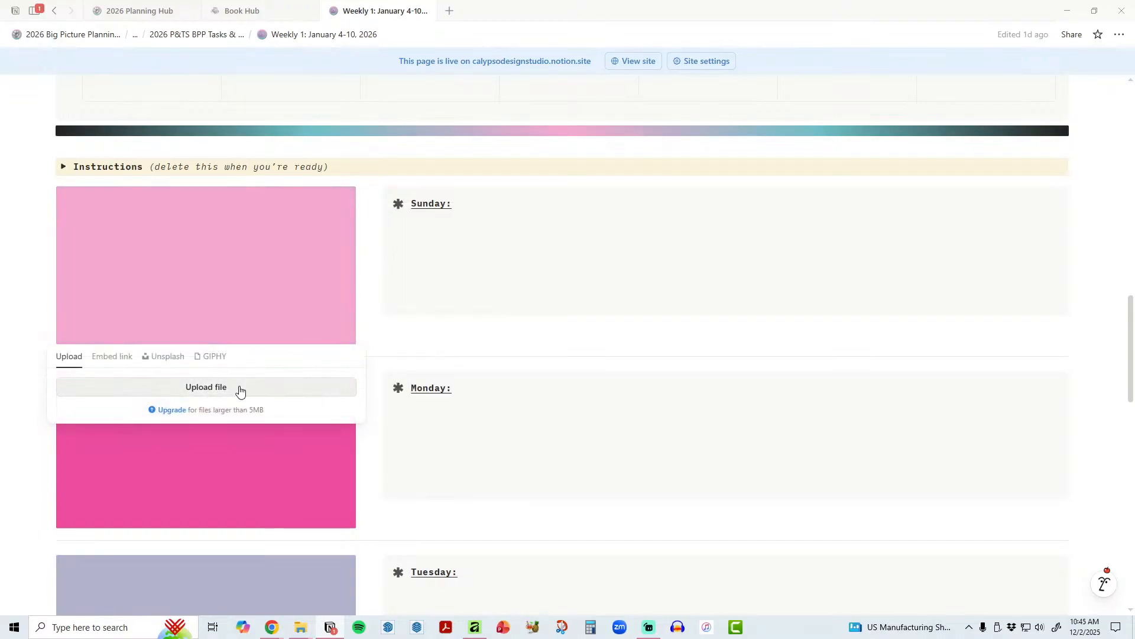
left_click(459, 226)
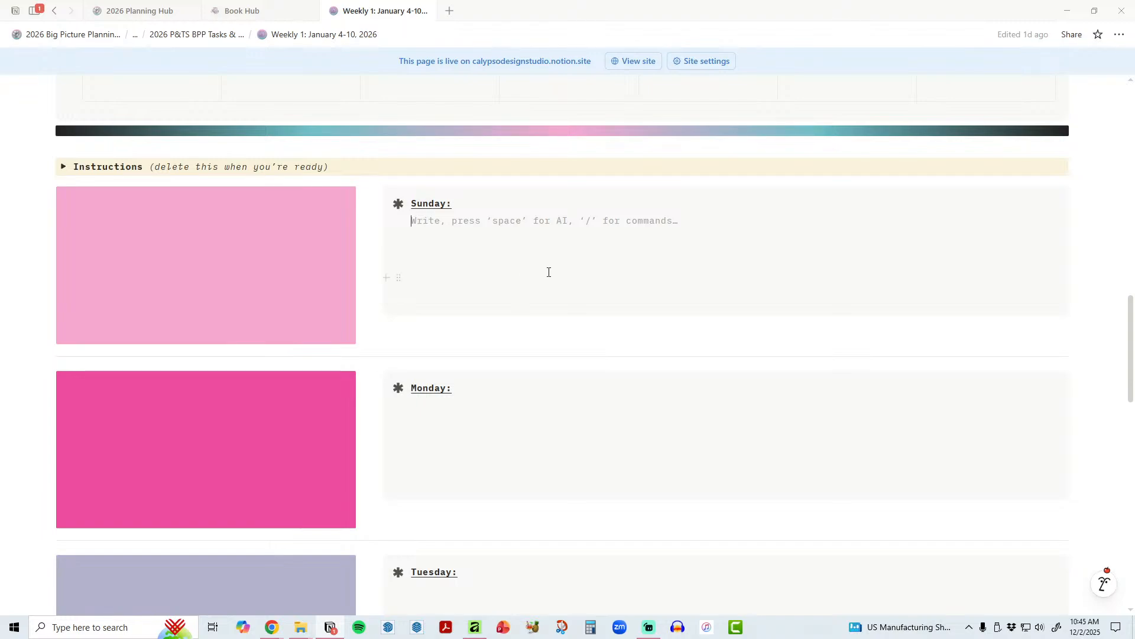
Step: Look through the remaining day sections of the weekly page down to Saturday
scroll(549, 272, "down", 14)
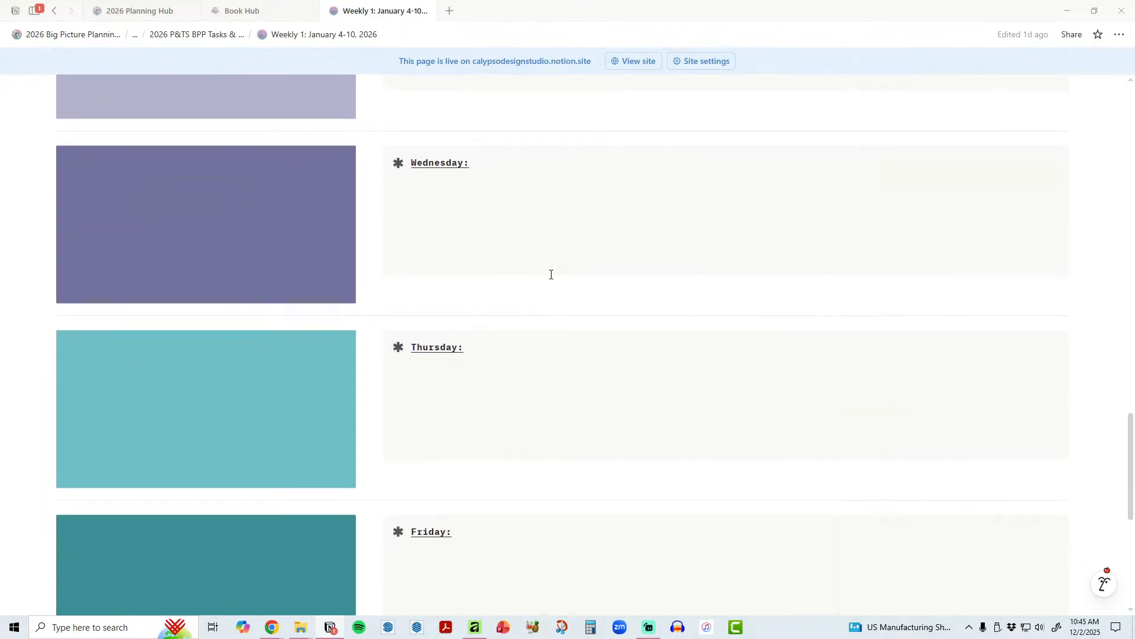
scroll(550, 274, "up", 2)
scroll(550, 274, "down", 4)
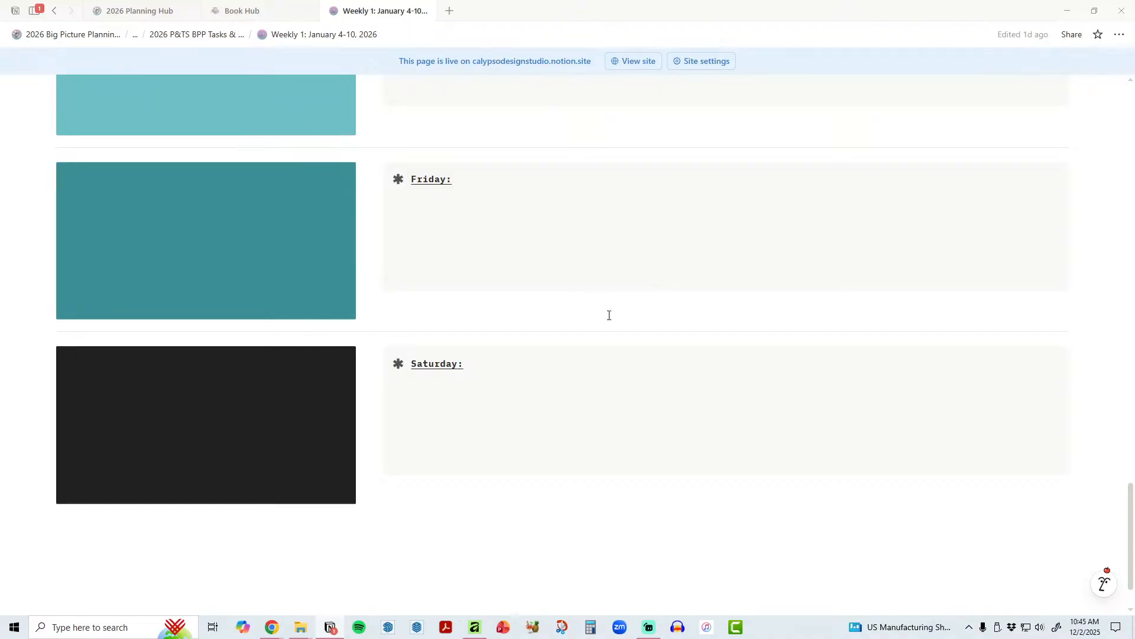
Step: Return to the Agenda and open the Weekly 2: January 11-17, 2026 entry as a full page
key("alt+Left")
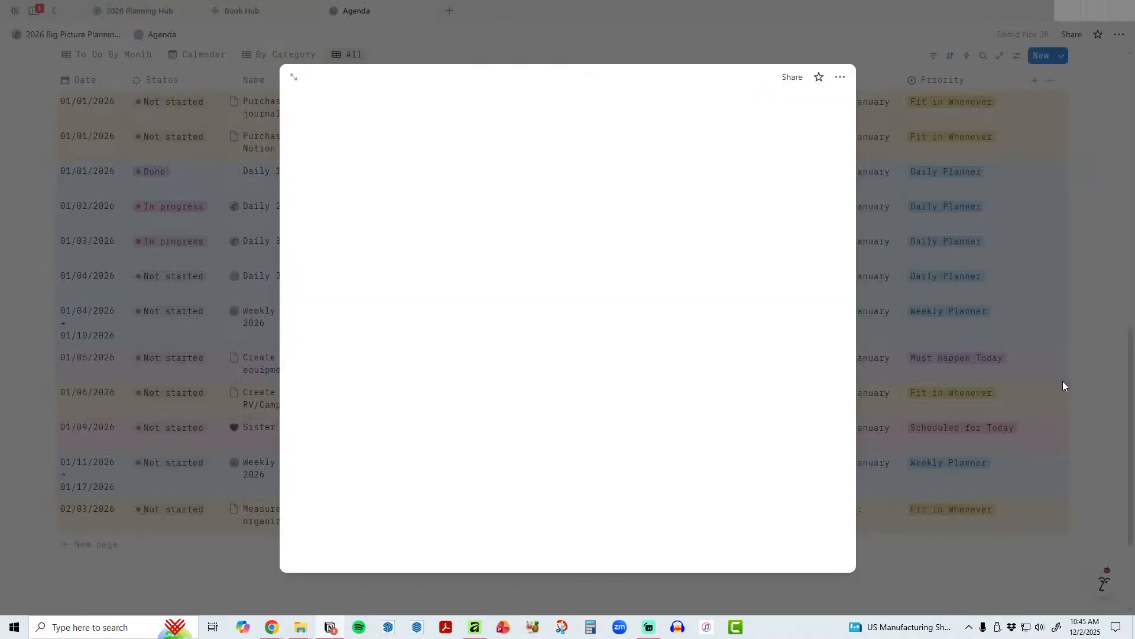
left_click(1063, 382)
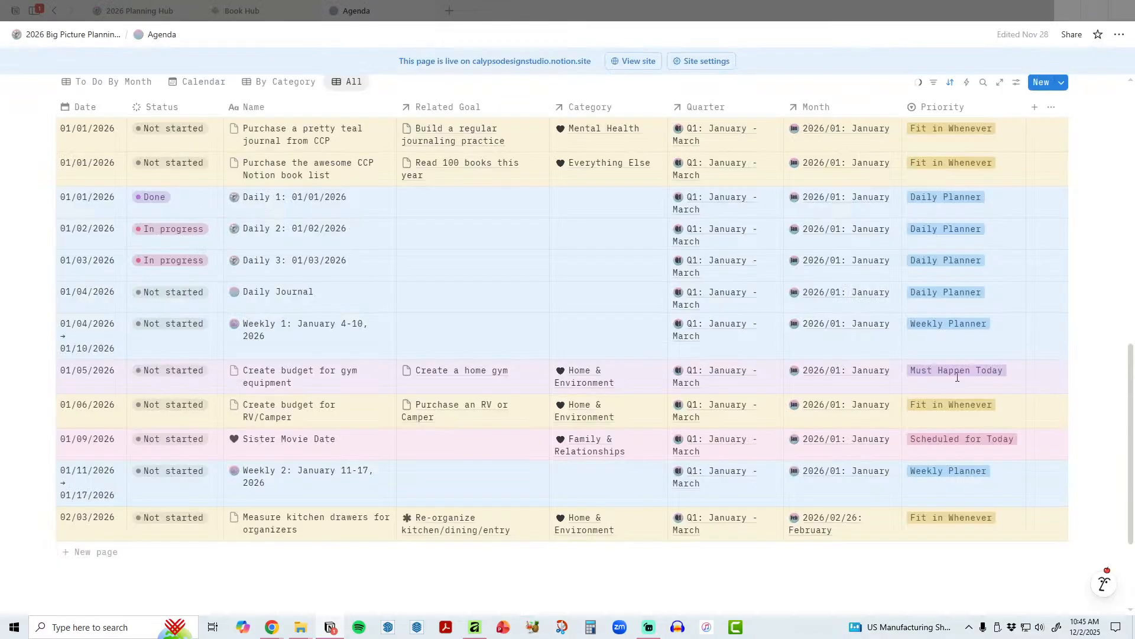
left_click(382, 472)
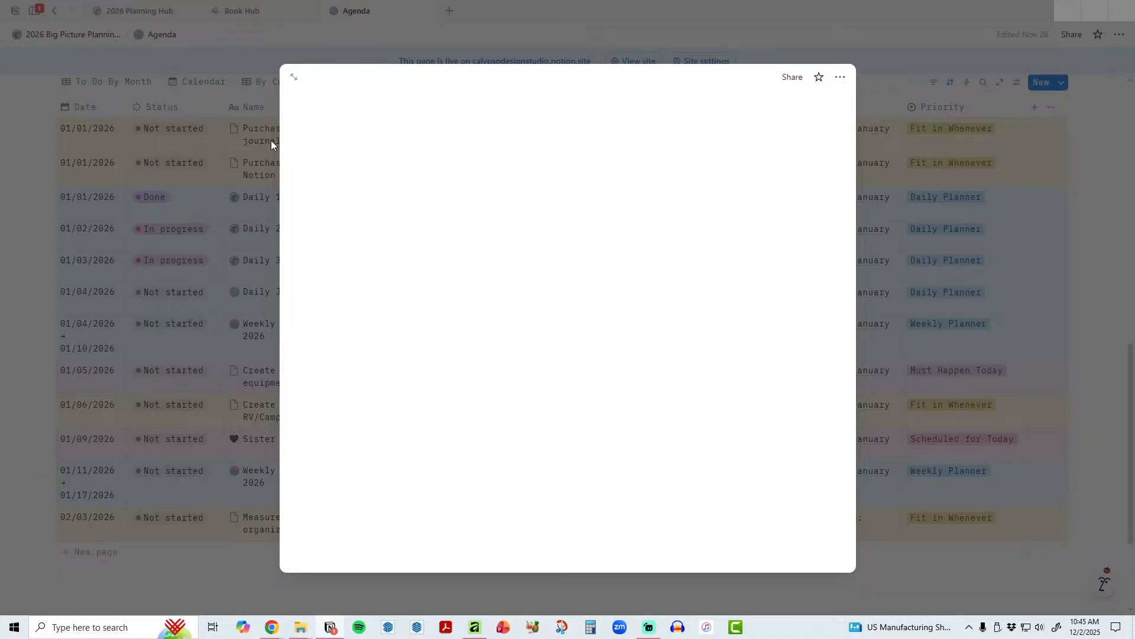
left_click(293, 77)
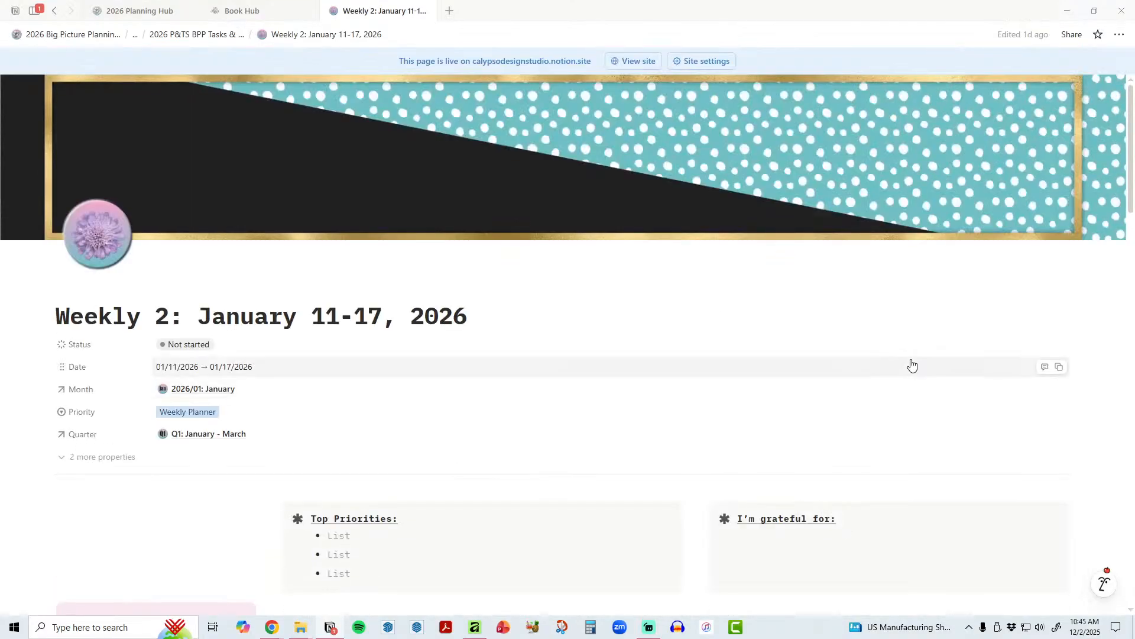
Step: Look over the Weekly 2 page's priorities, gratitude, notes and motivation sections and its weekly calendar
scroll(1011, 423, "down", 4)
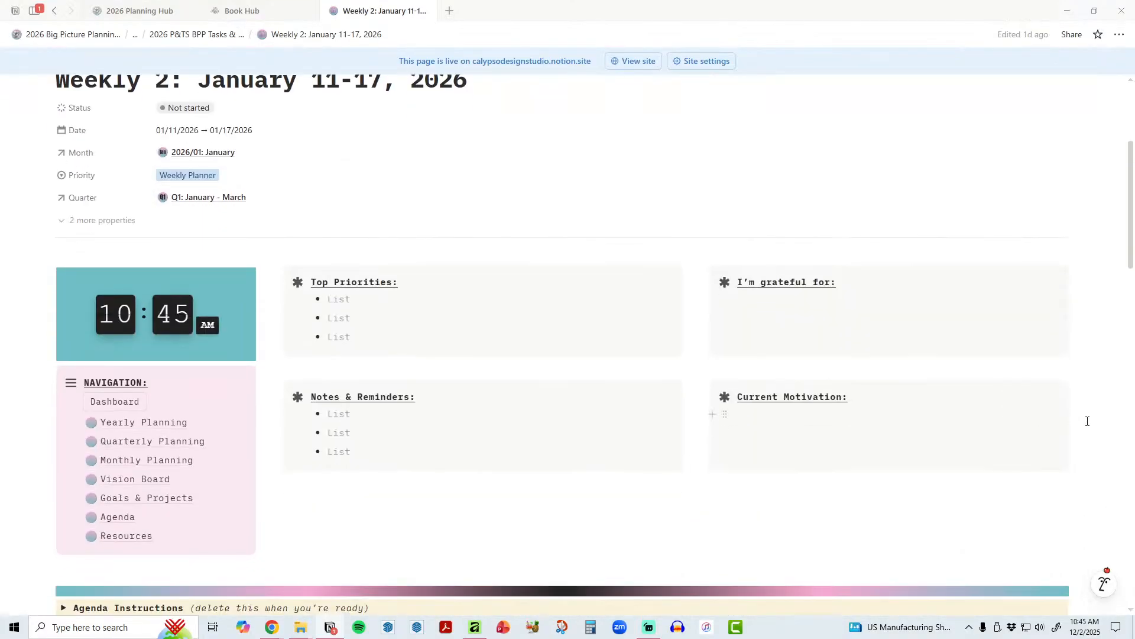
scroll(1086, 421, "down", 4)
scroll(1085, 421, "up", 4)
scroll(1085, 420, "down", 4)
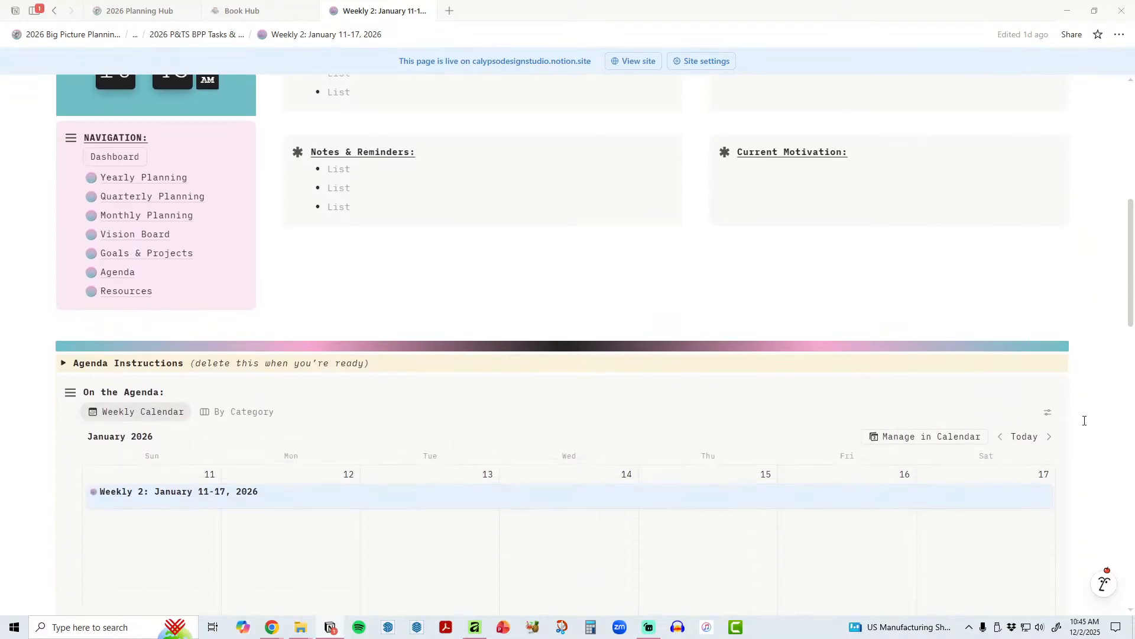
scroll(1085, 421, "down", 4)
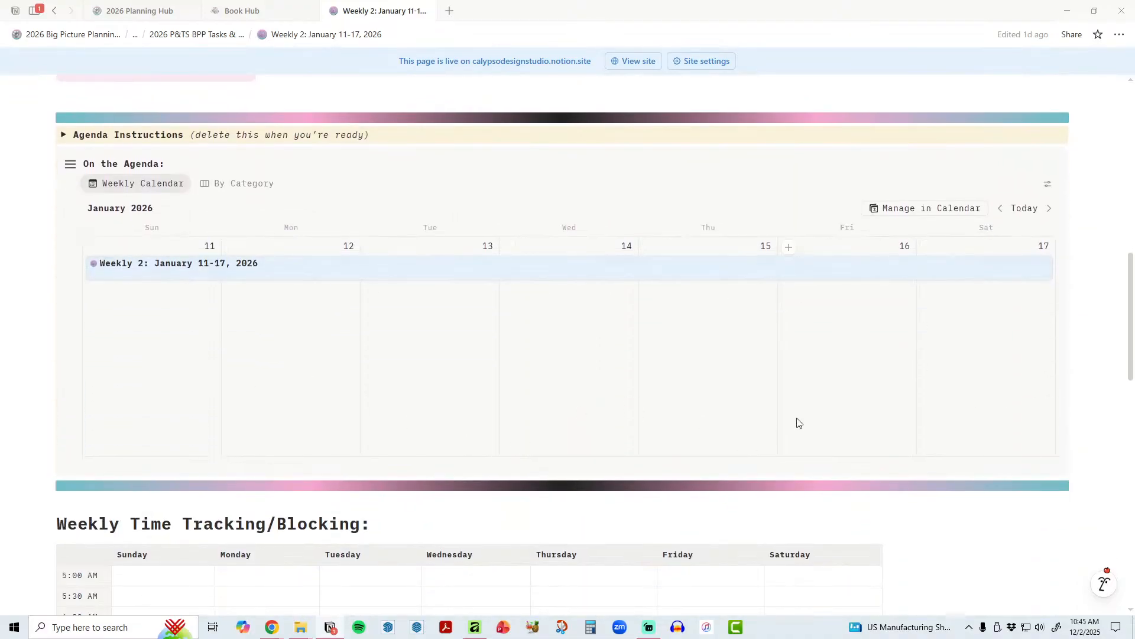
Step: Examine the Weekly Time Tracking/Blocking table through all its half-hour time slots and return to its header
scroll(797, 423, "down", 4)
scroll(633, 402, "down", 2)
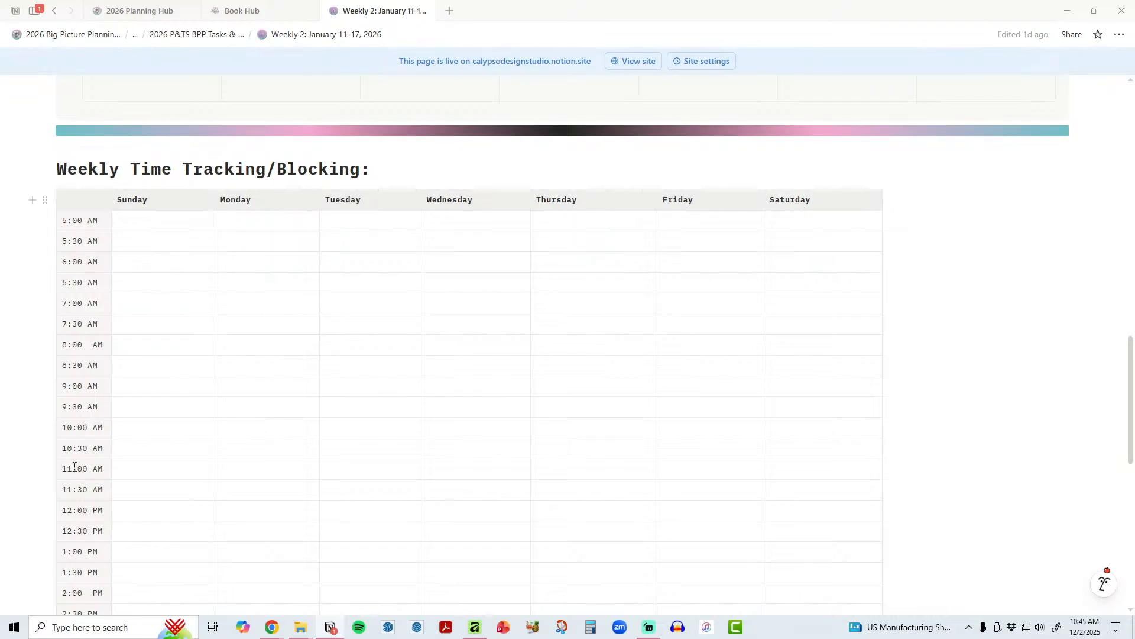
scroll(680, 400, "down", 6)
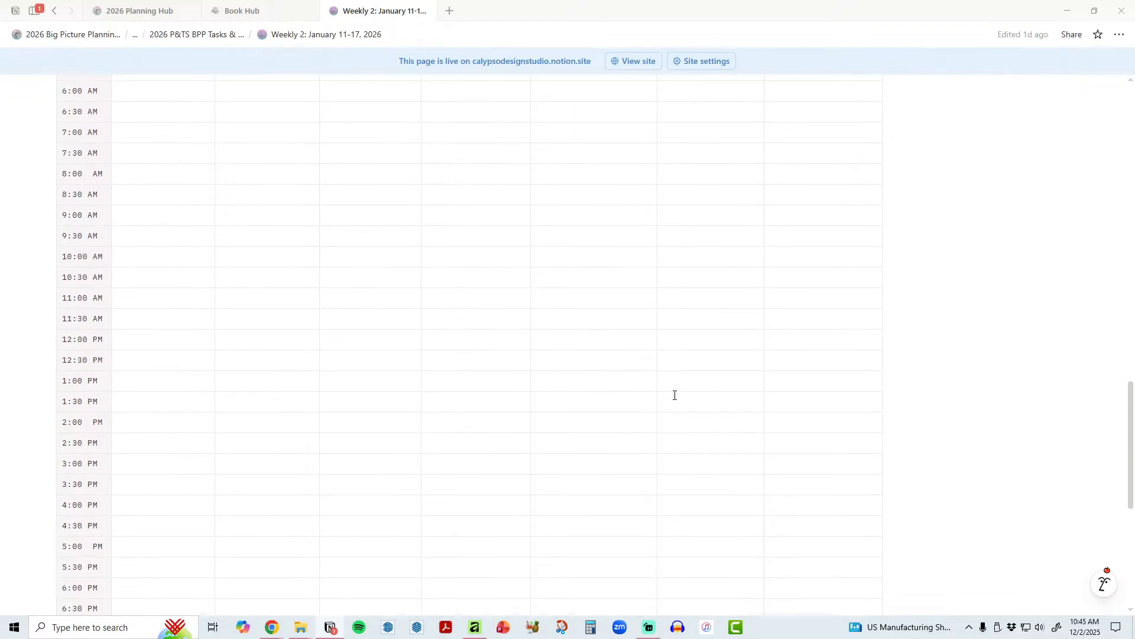
scroll(669, 394, "down", 4)
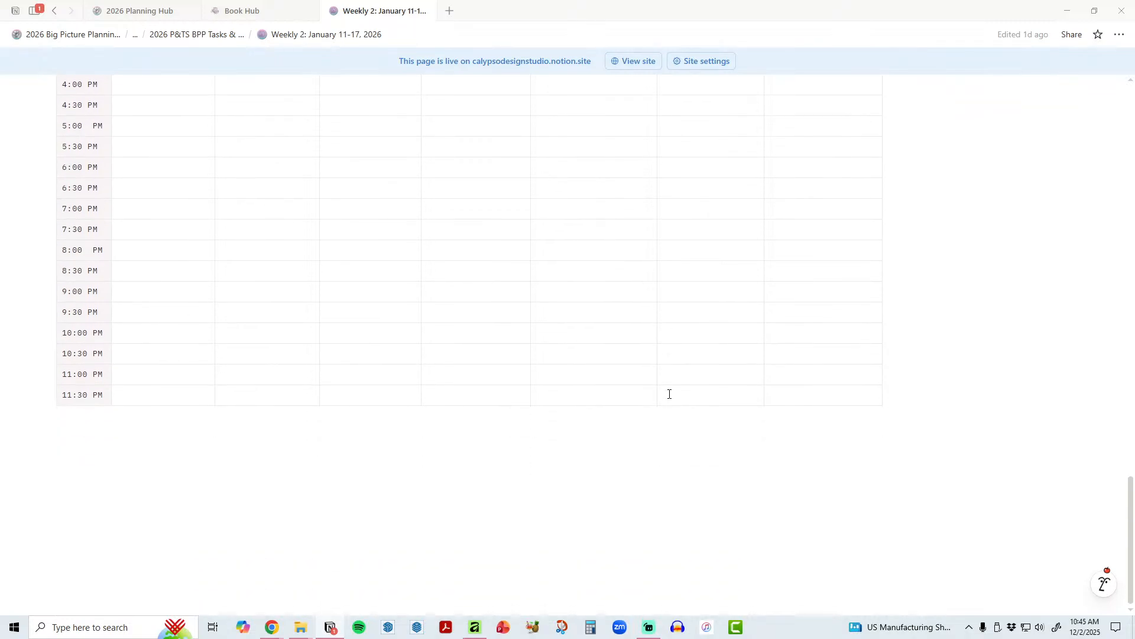
scroll(668, 393, "up", 12)
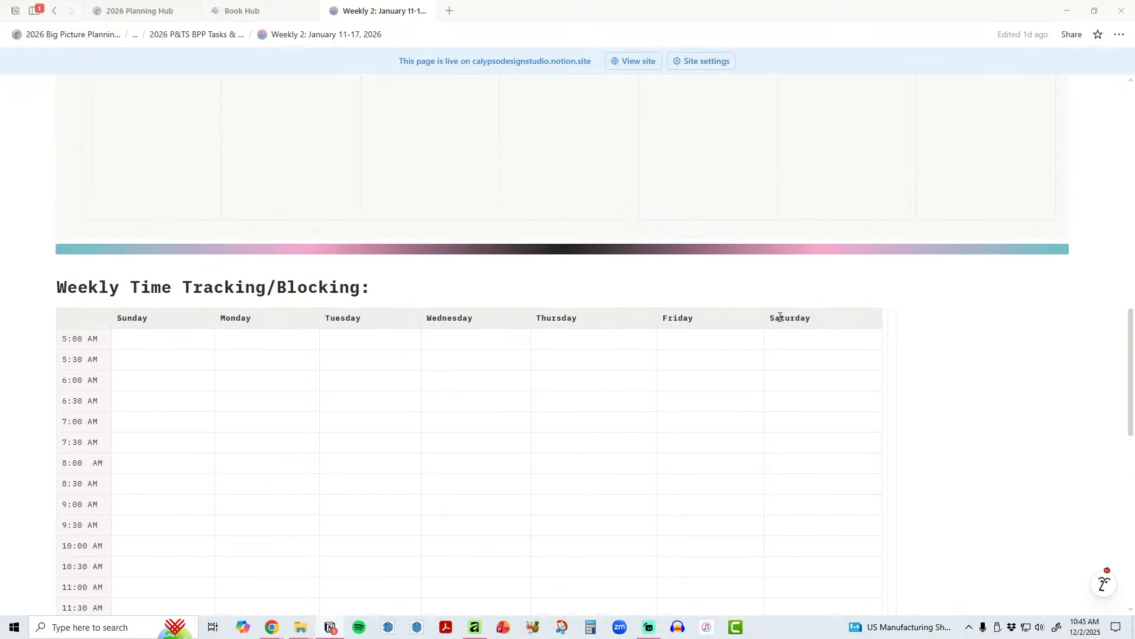
Step: Leave the Weekly 2 page for the Agenda and look over its tasks table and category gallery
left_click(779, 317)
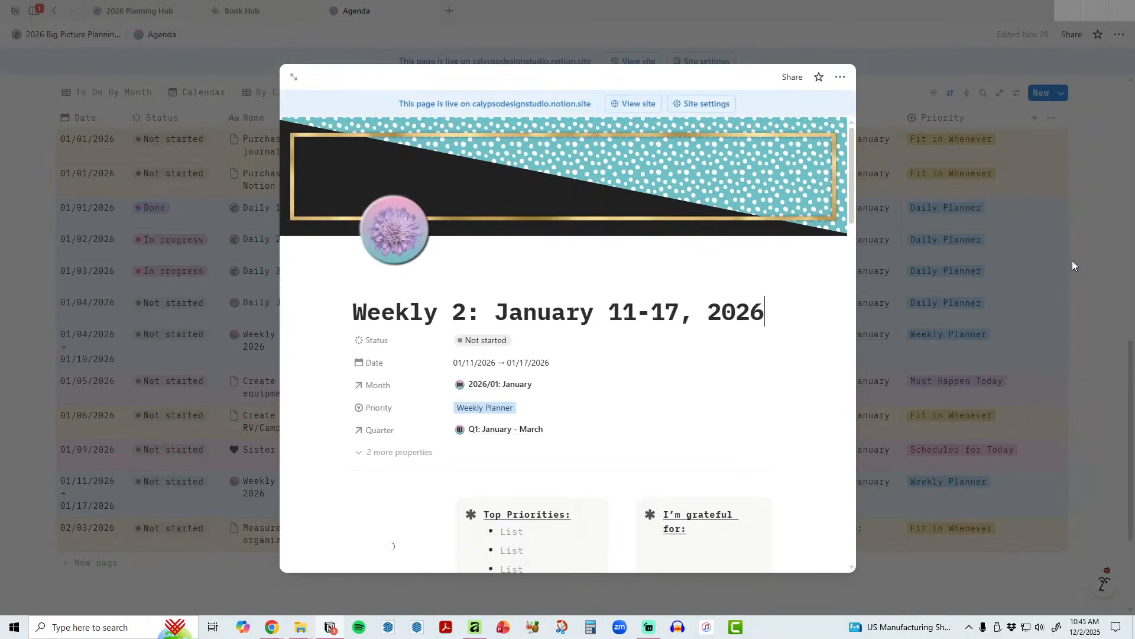
left_click(1087, 269)
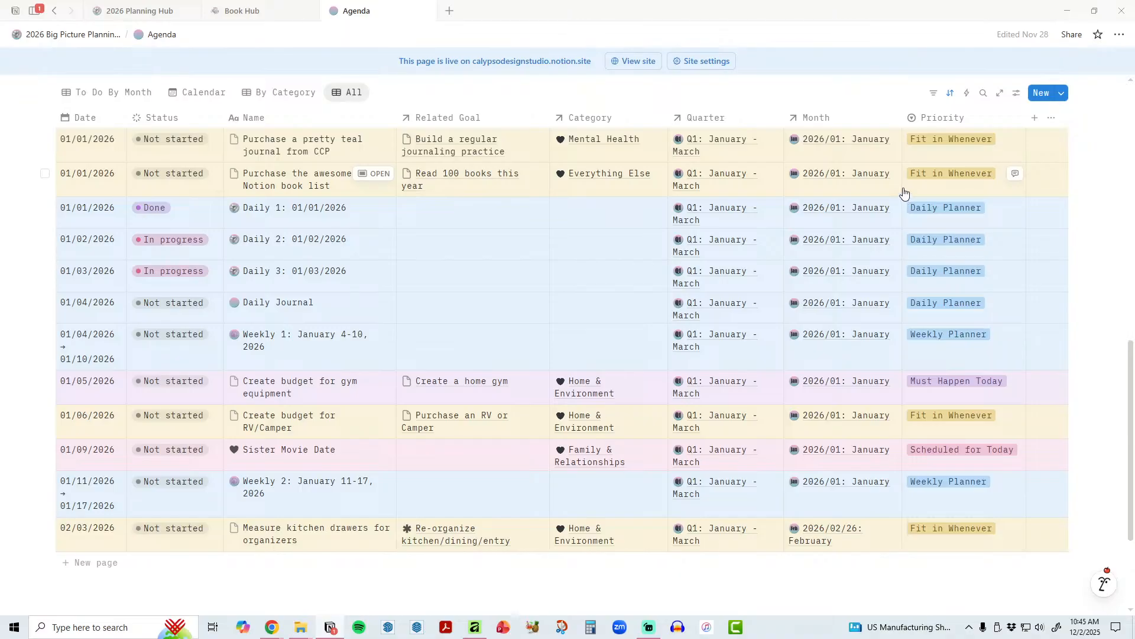
scroll(880, 280, "up", 1)
scroll(880, 278, "up", 3)
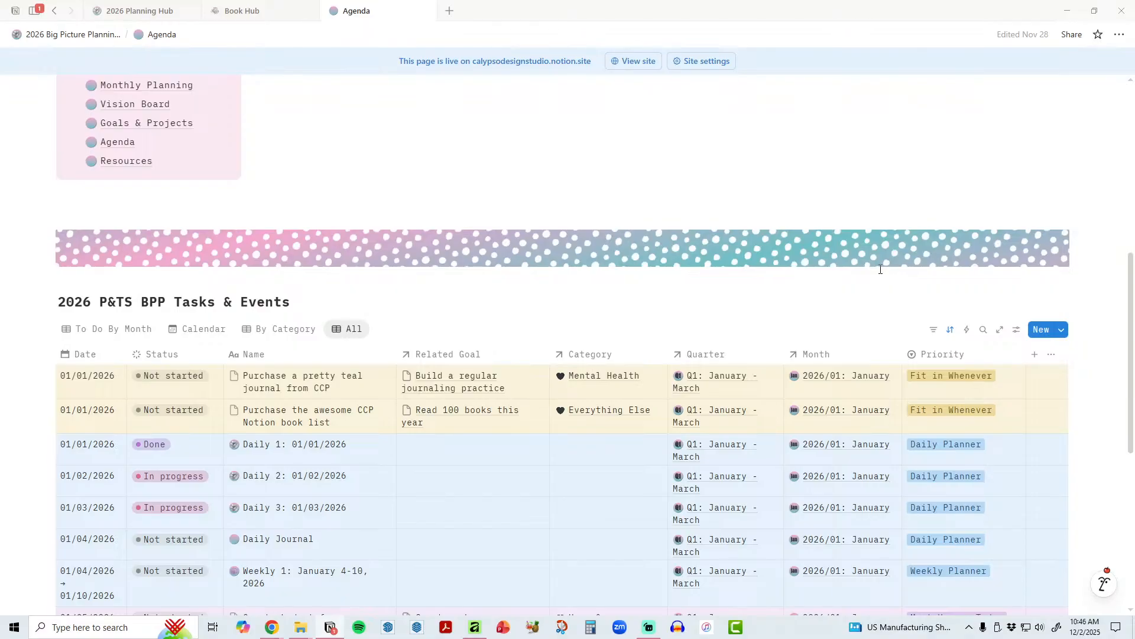
mouse_move(879, 264)
scroll(686, 282, "up", 8)
scroll(688, 282, "down", 4)
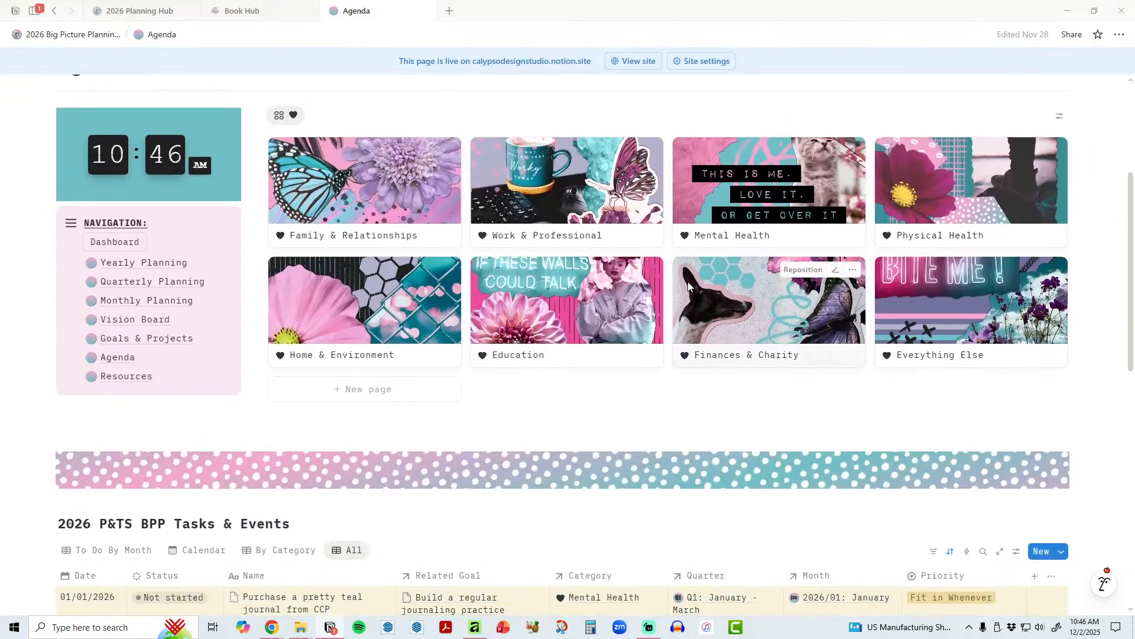
Step: Open the Resources page and look through its Brain Dump, Notes, contact links and Notion Customization sections
left_click(127, 379)
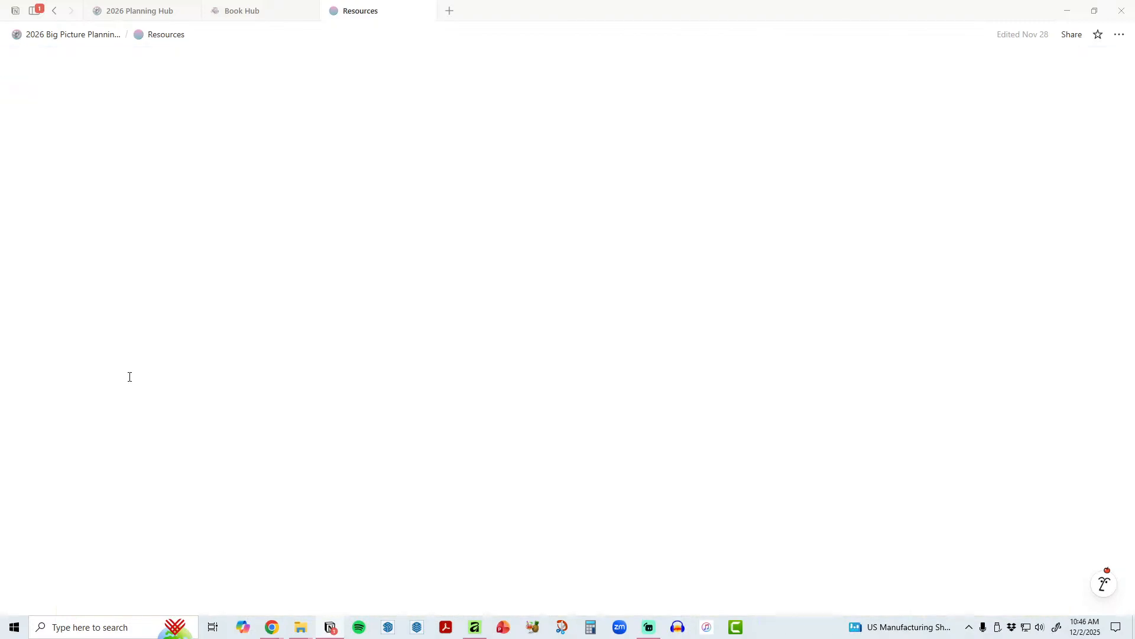
scroll(1115, 403, "down", 4)
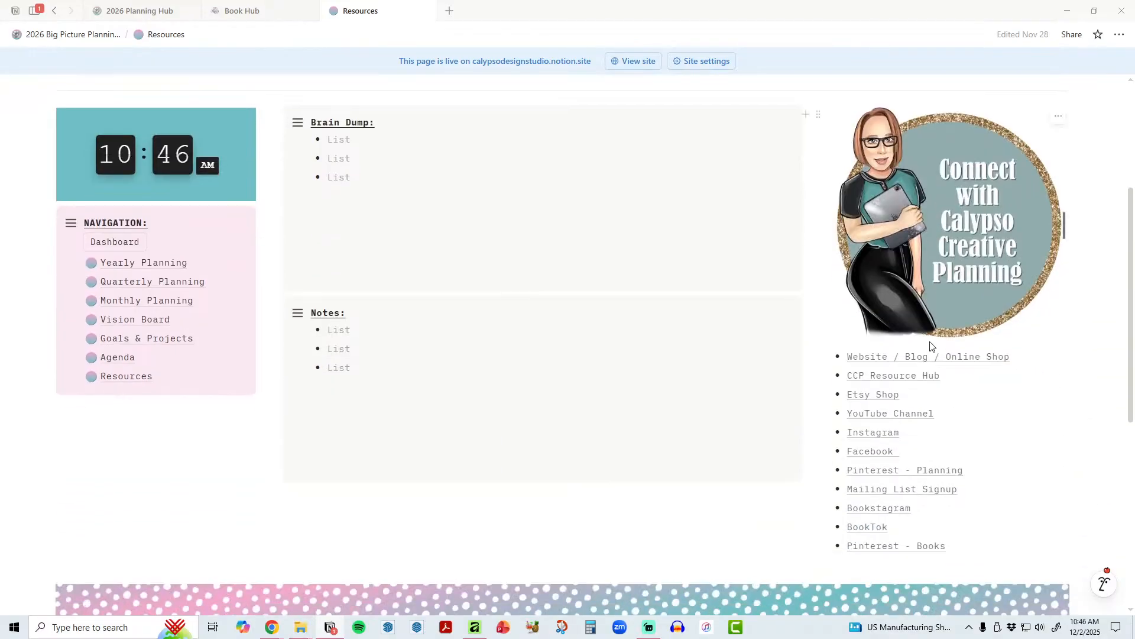
scroll(1069, 419, "down", 6)
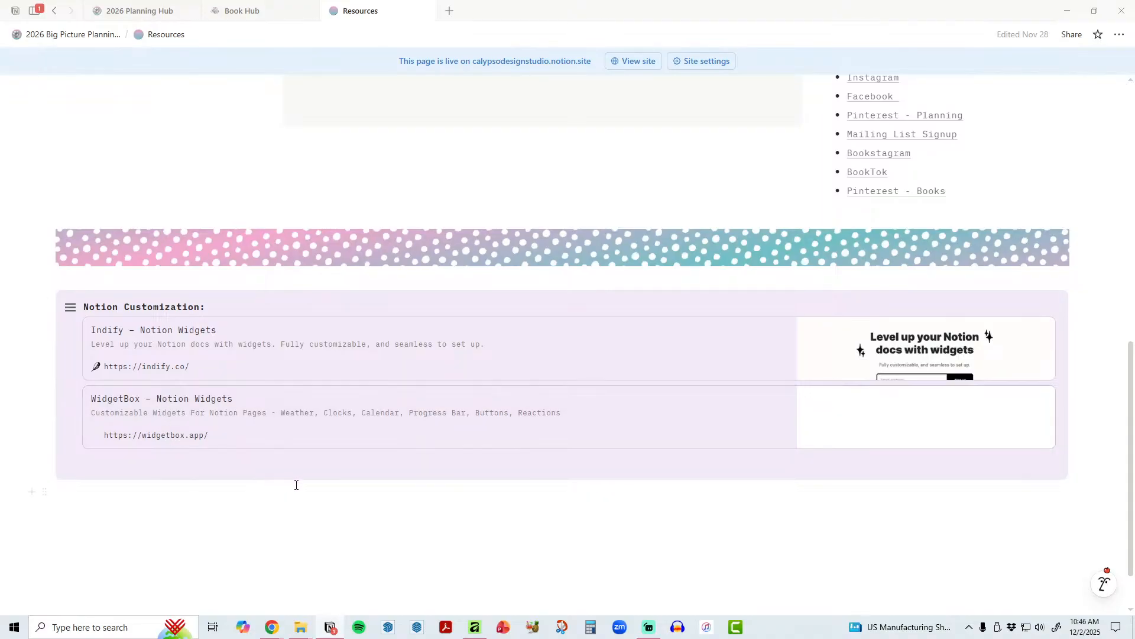
scroll(296, 482, "up", 15)
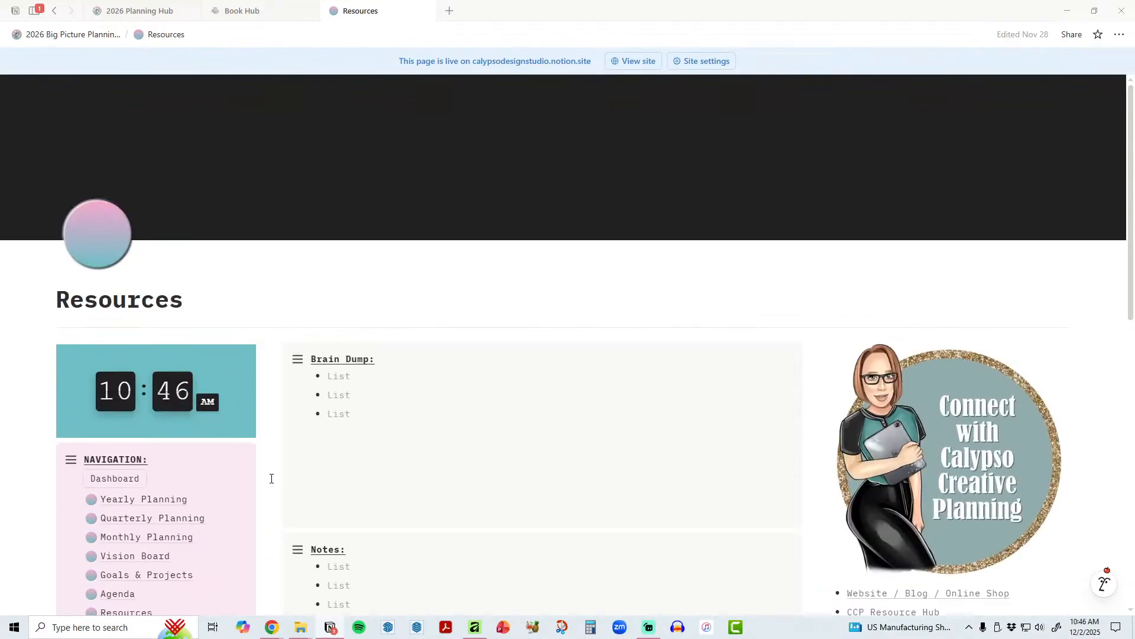
Step: Open the planning hub dashboard and switch its On the Agenda calendar to the current month
left_click(117, 479)
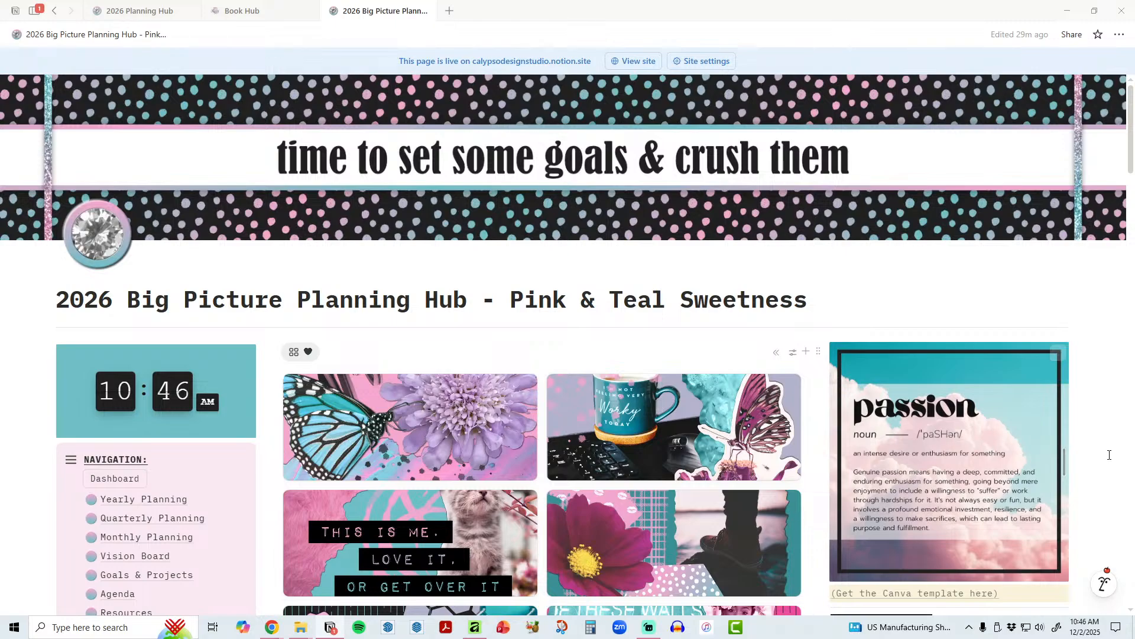
scroll(1109, 454, "down", 2)
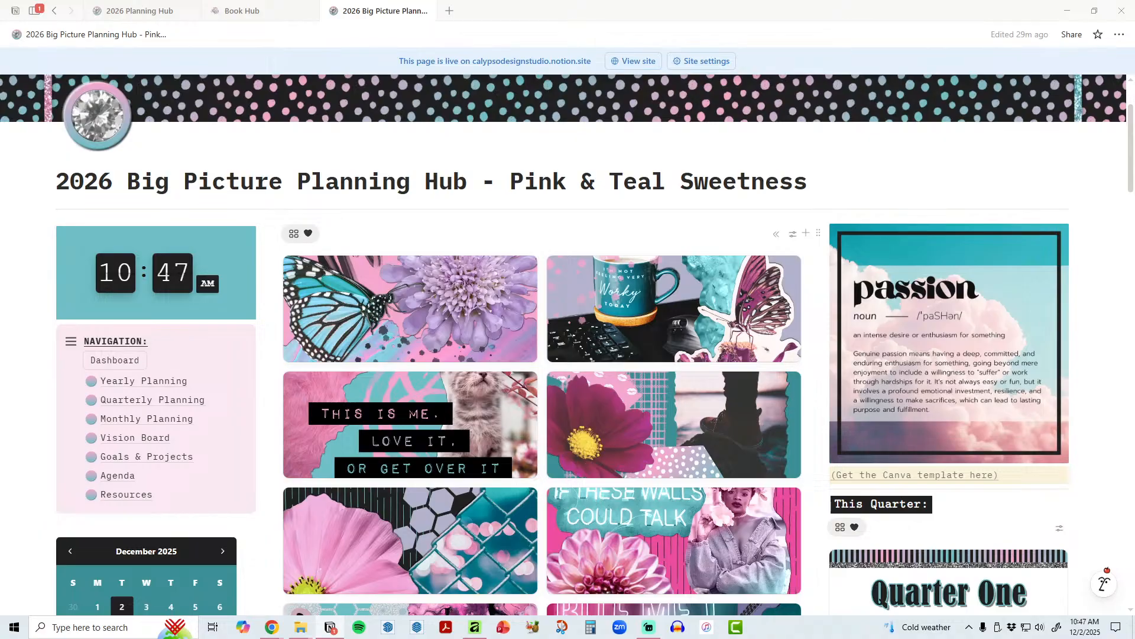
scroll(911, 402, "down", 12)
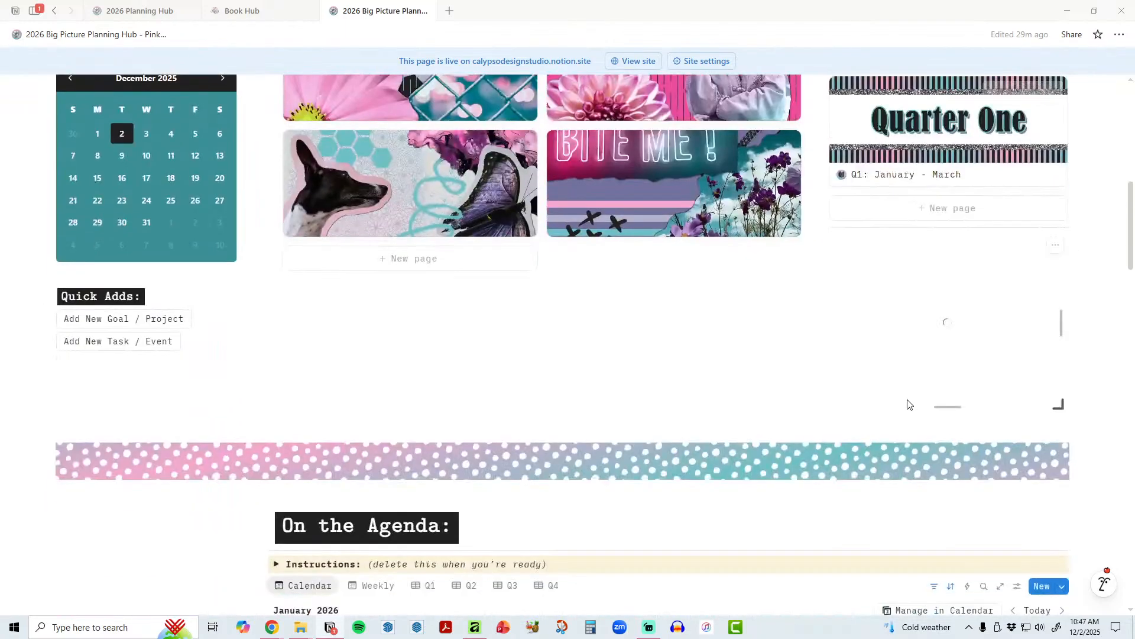
scroll(908, 404, "down", 2)
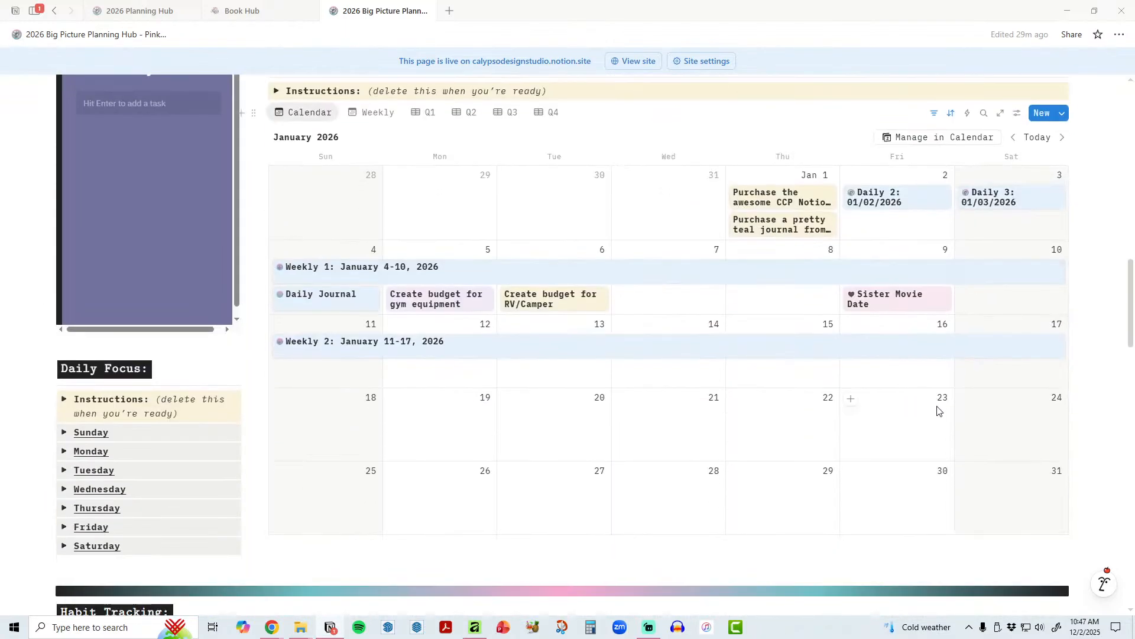
left_click(1036, 137)
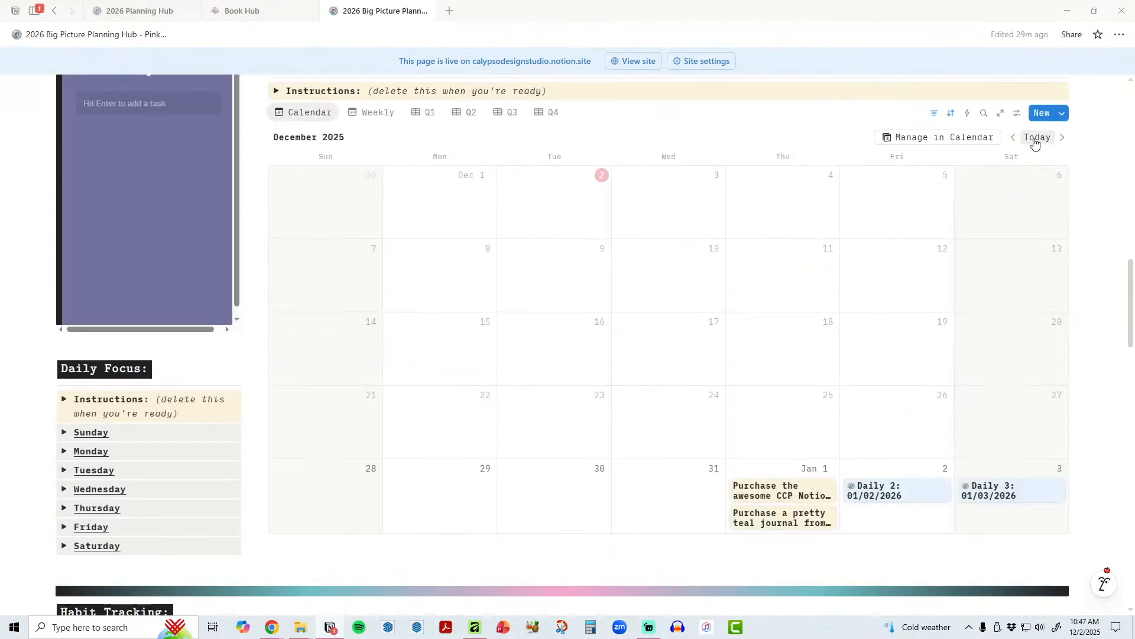
Step: Create a blank calendar entry on December 2, 2025 and insert an image block in its body
left_click(509, 178)
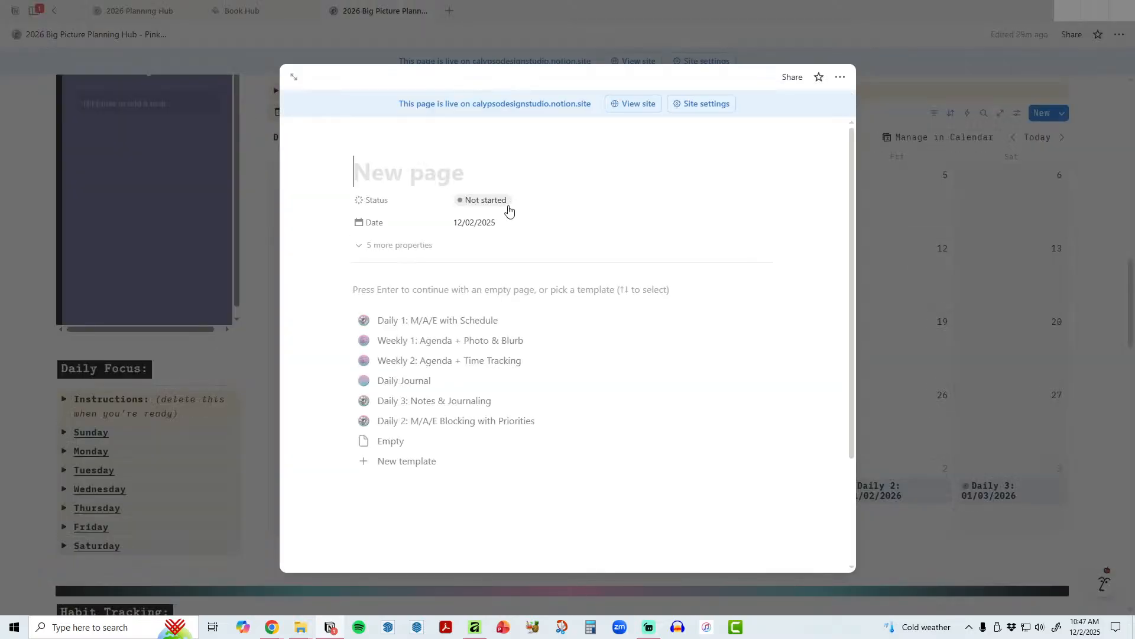
left_click(470, 502)
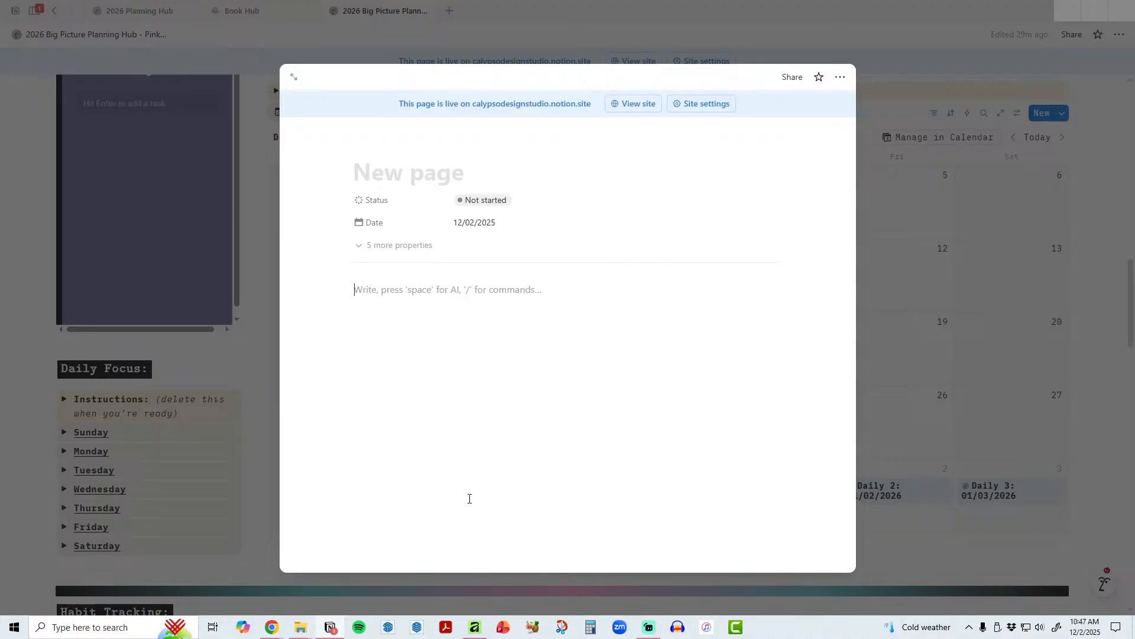
type("/")
key("Down")
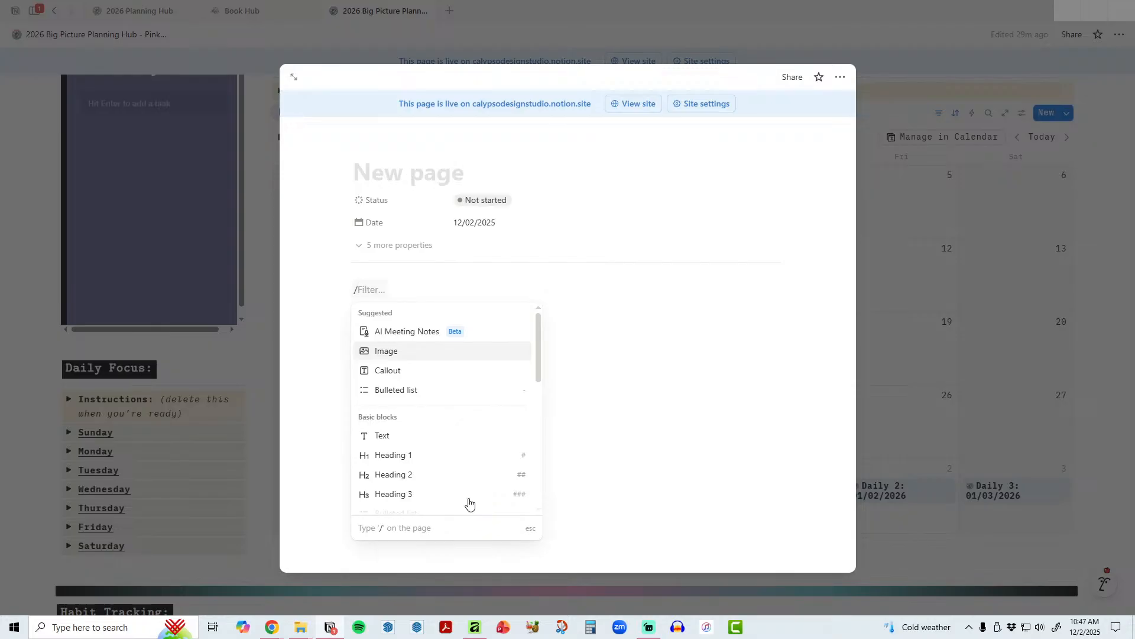
key("Return")
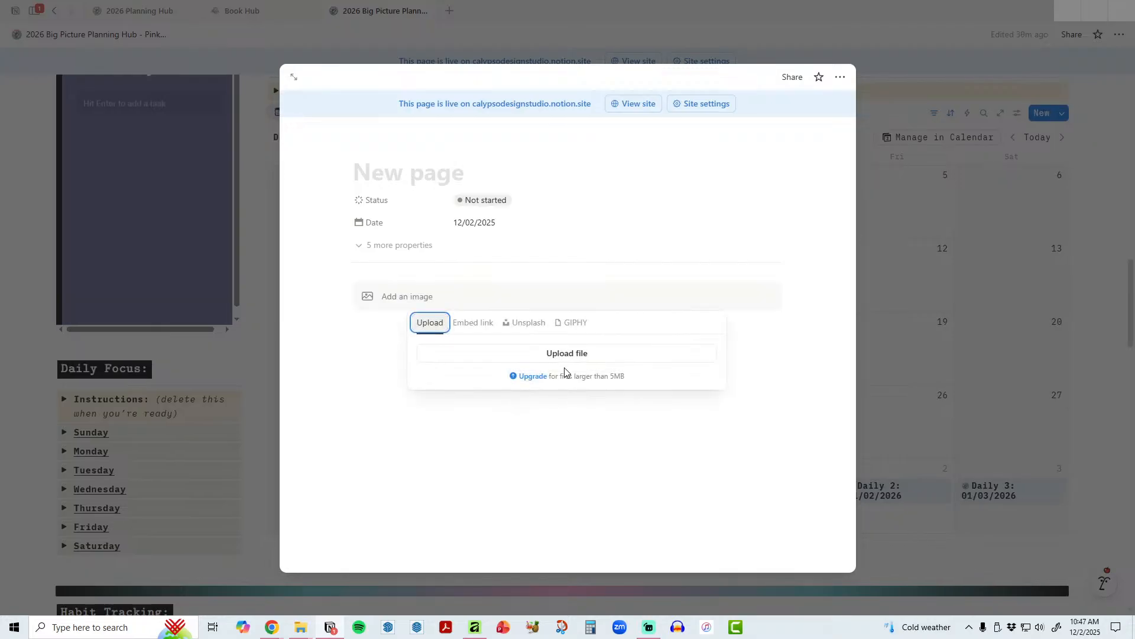
Step: Search Unsplash for "PINK" and insert the pink beach sunset photo framed by palm trees into the image block
left_click(475, 323)
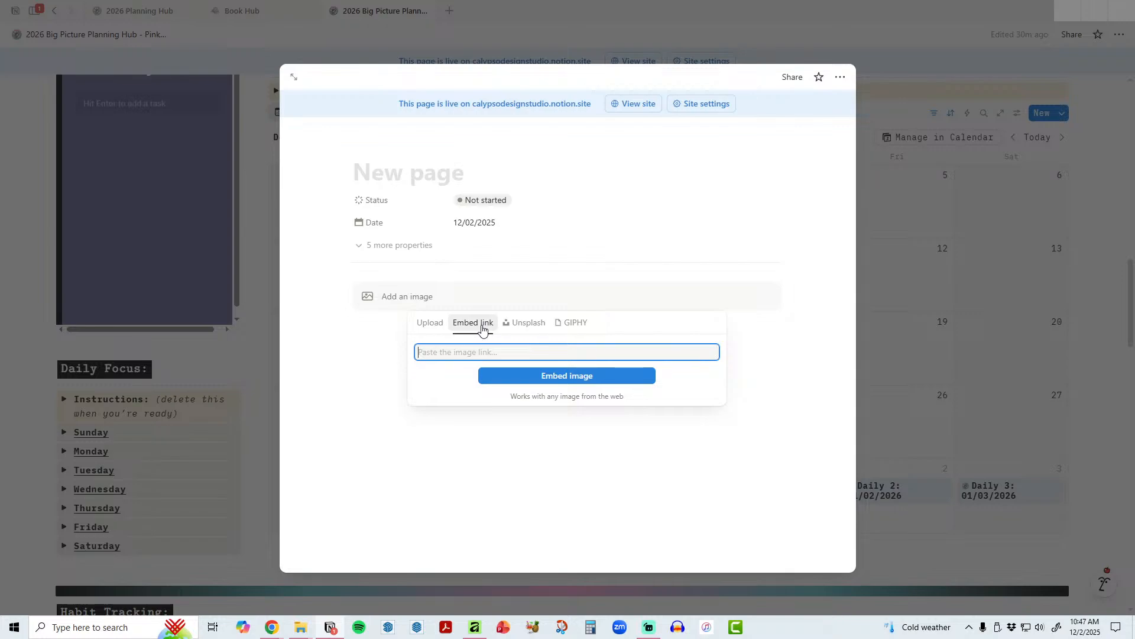
left_click(526, 324)
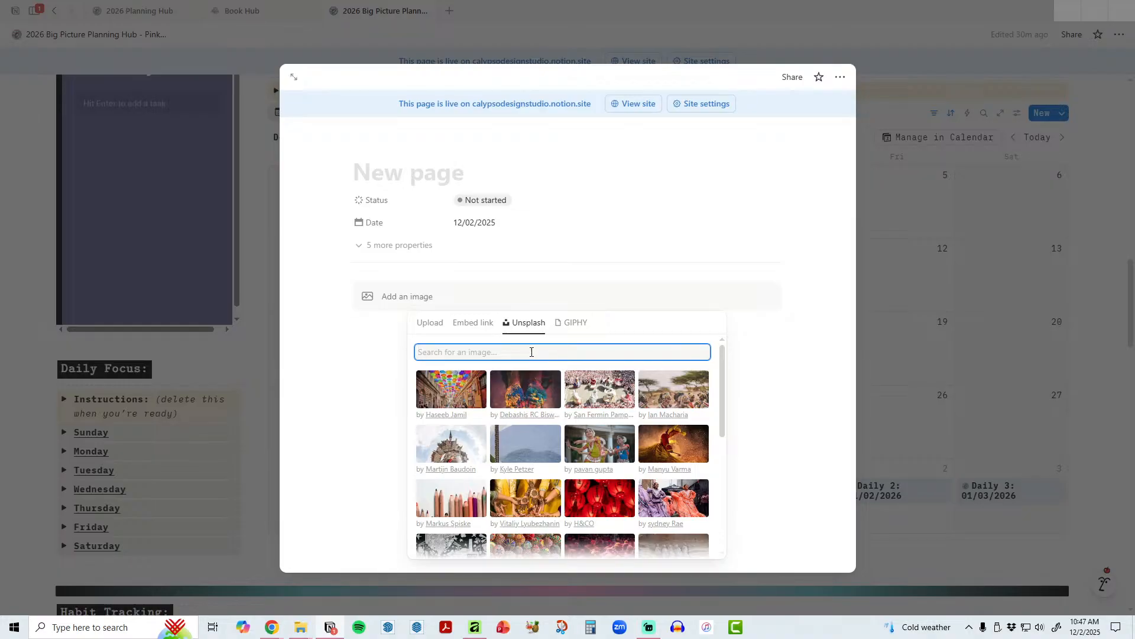
type("PINK")
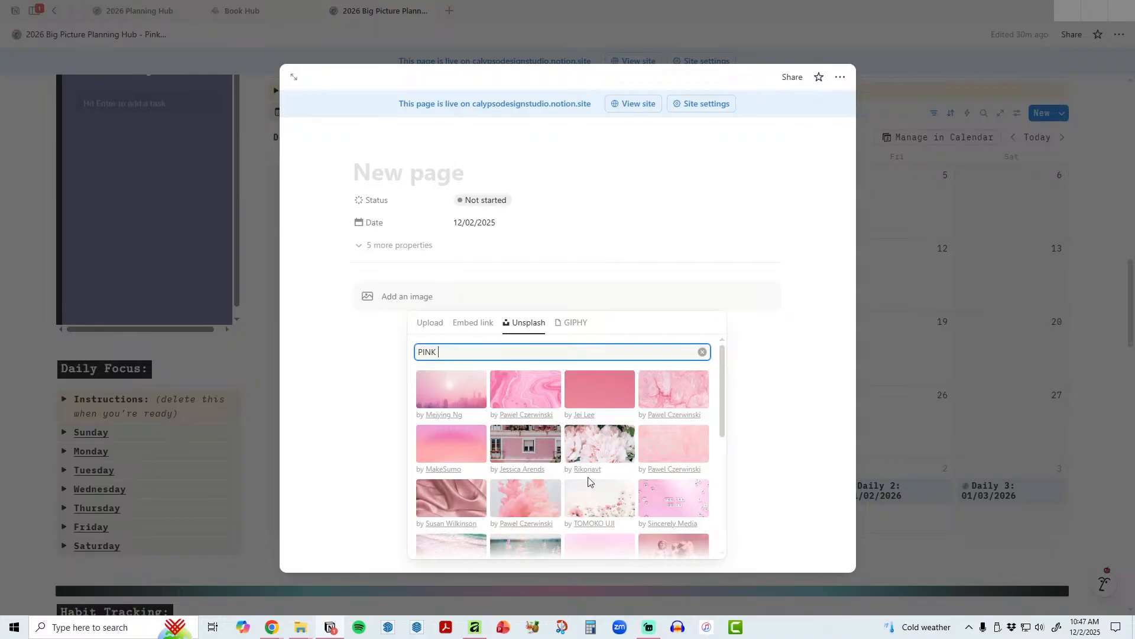
scroll(609, 493, "down", 3)
scroll(609, 493, "down", 2)
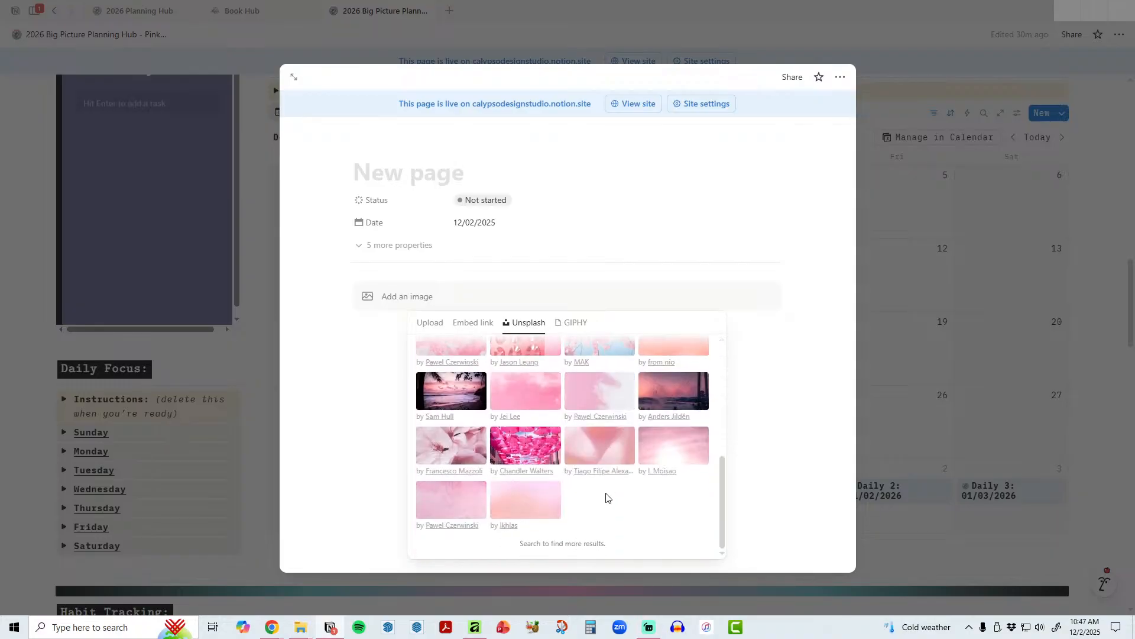
scroll(610, 508, "up", 5)
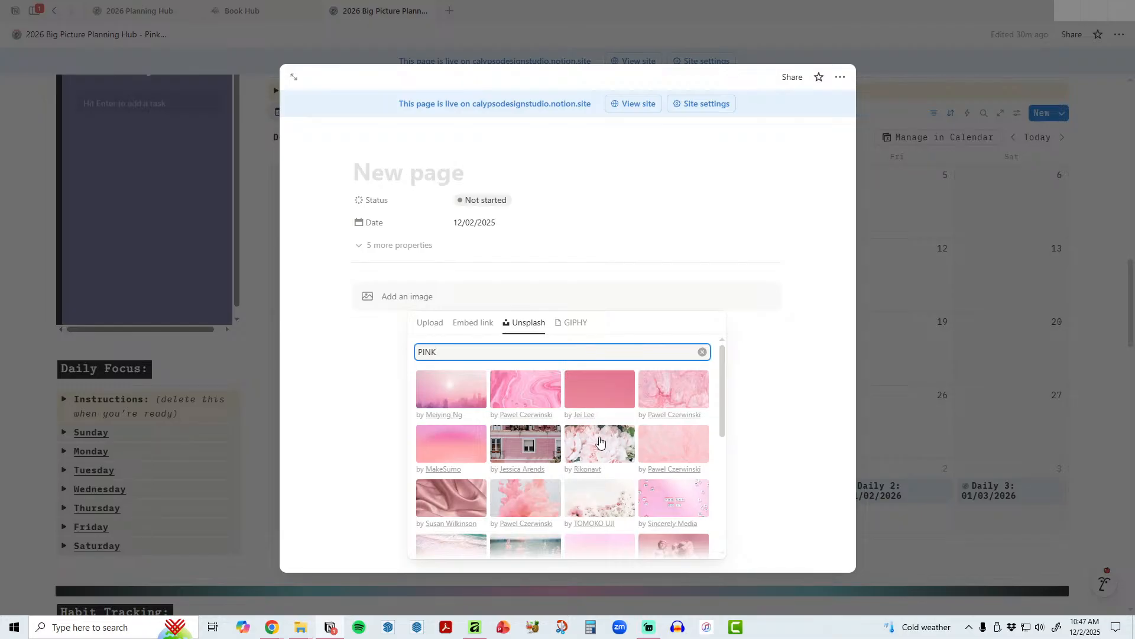
scroll(599, 441, "down", 4)
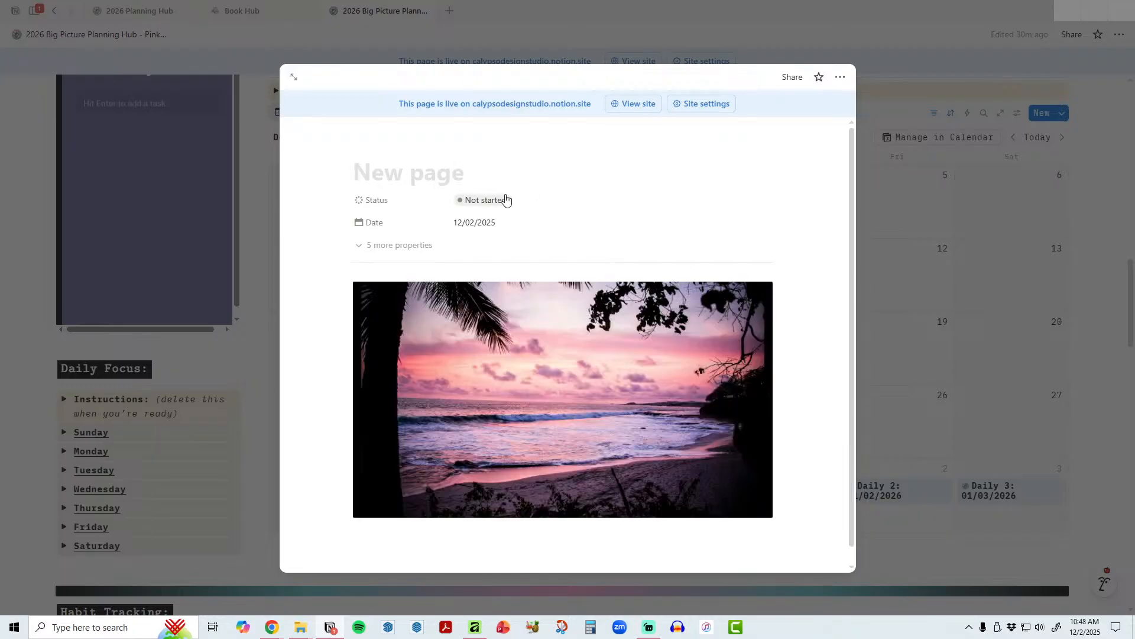
Step: Add a cover to the new December 2 page
mouse_move(380, 148)
left_click(446, 146)
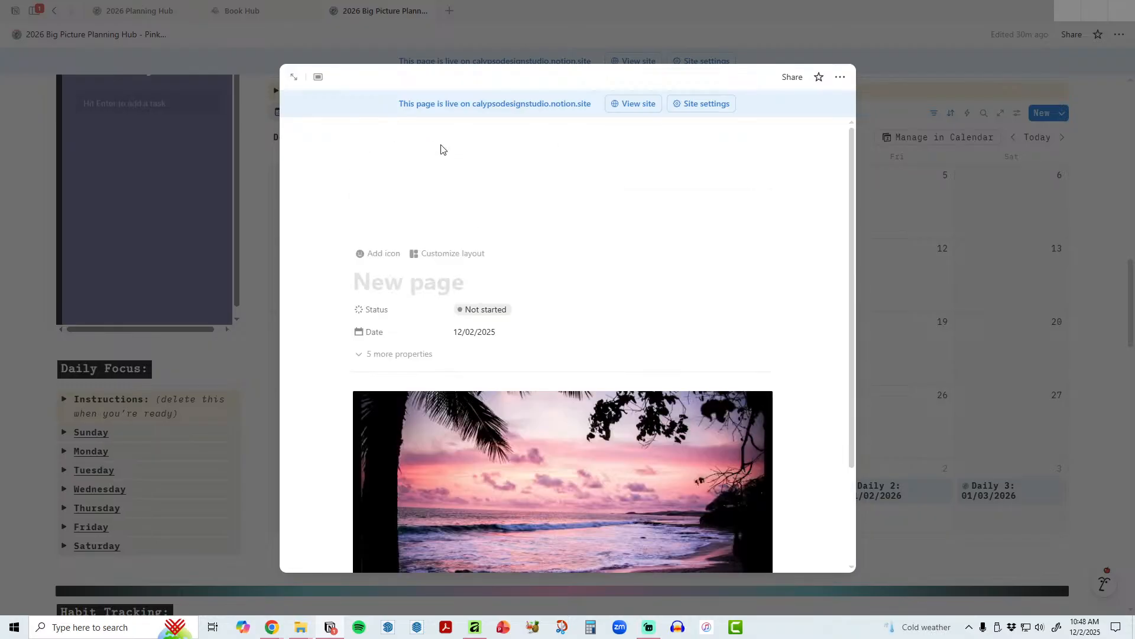
Step: Replace the cover with the palm-framed pink beach sunset from an Unsplash search for "PINK" and reposition it to show the upper palm fronds and sky
left_click(756, 136)
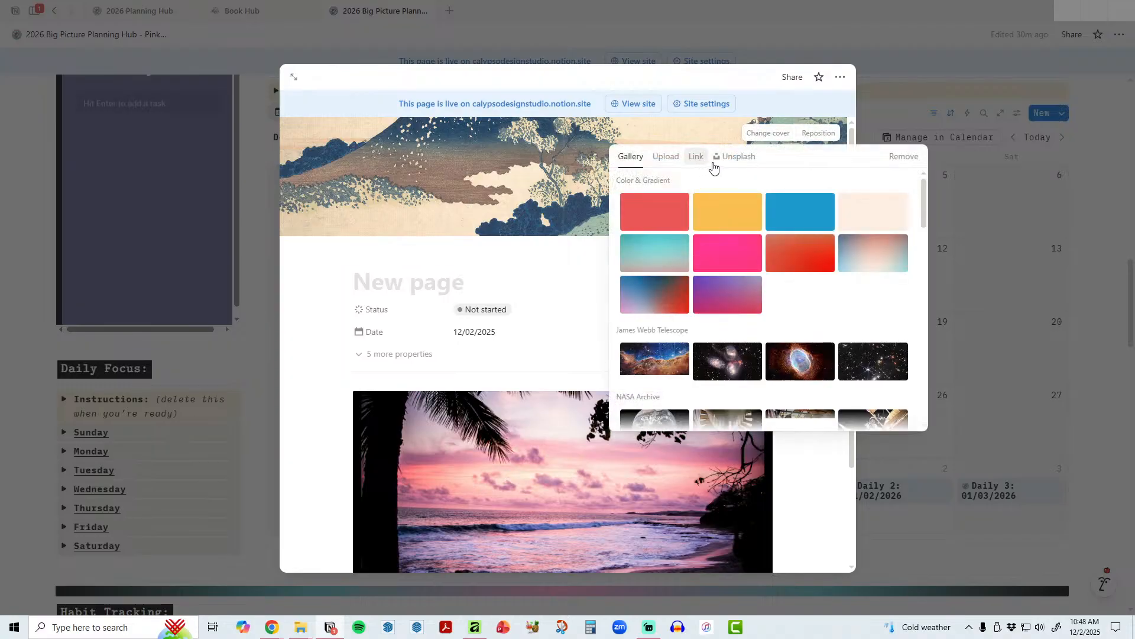
left_click(735, 157)
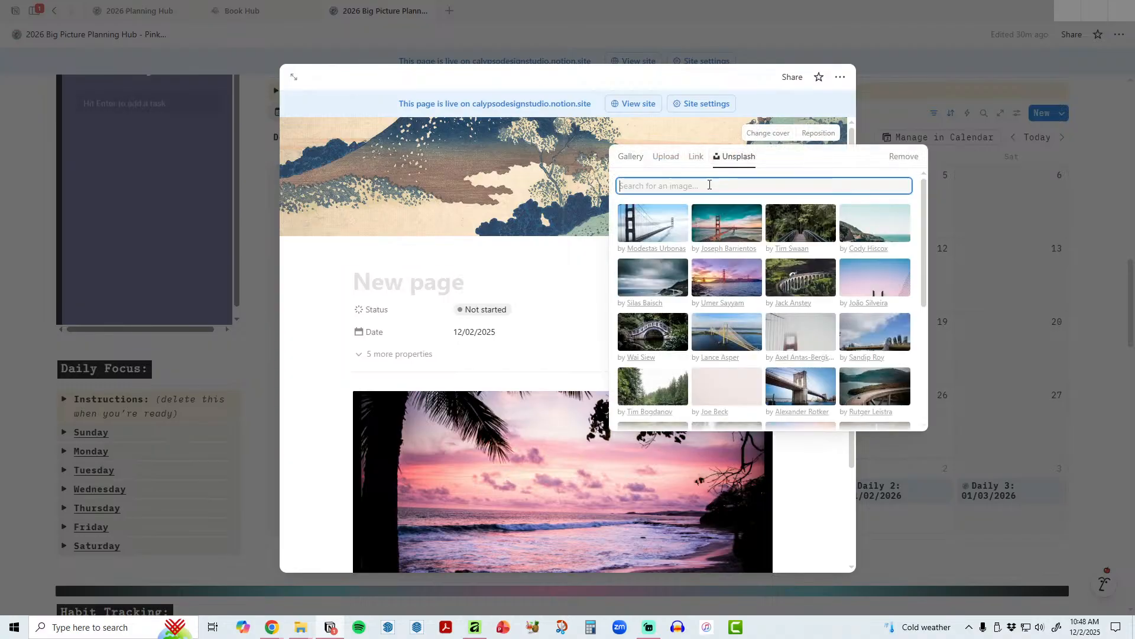
type("PINK")
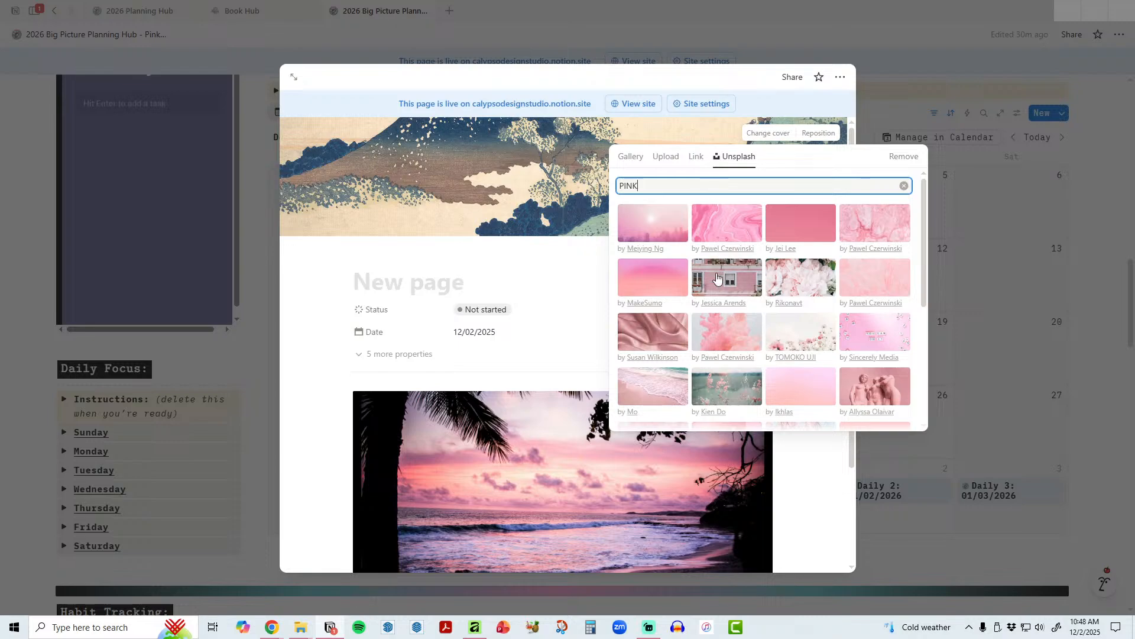
scroll(875, 343, "down", 2)
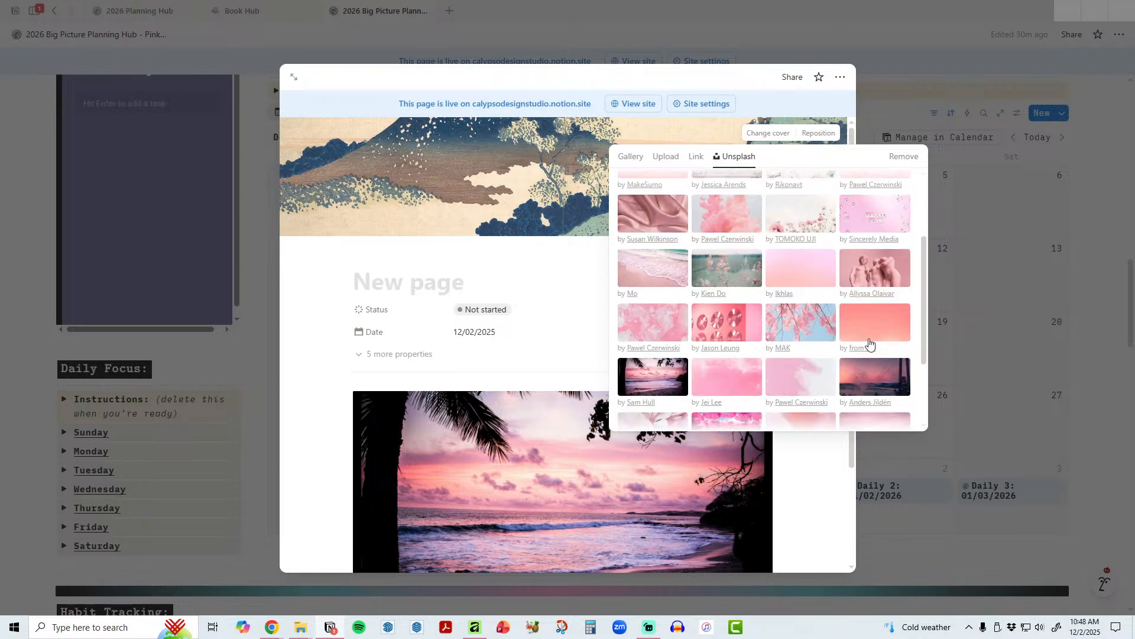
left_click(672, 382)
left_click(798, 481)
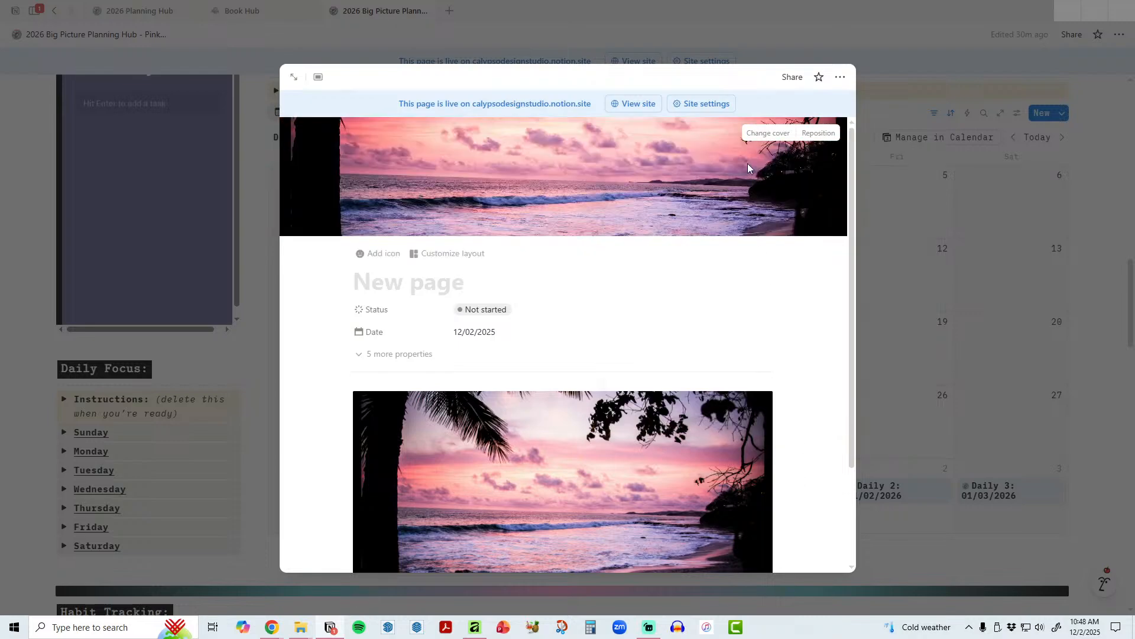
left_click(818, 133)
left_click_drag(682, 155, 684, 336)
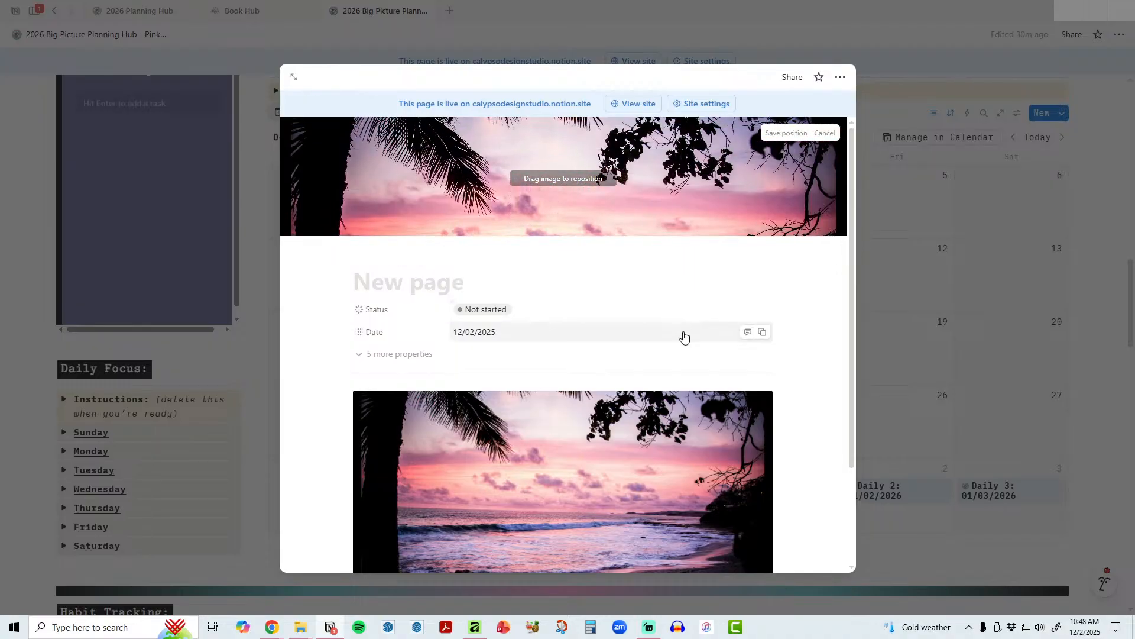
Step: Replace the beach photo in the page body with DECO-10.png uploaded from the stickers folder
scroll(808, 442, "down", 2)
right_click(566, 350)
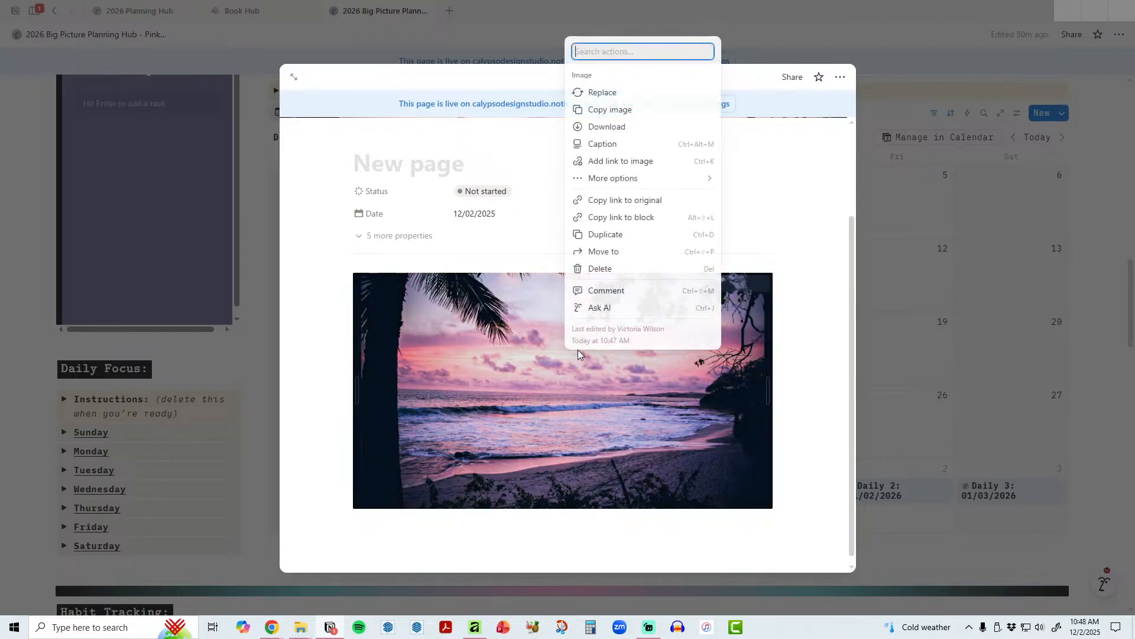
left_click(613, 95)
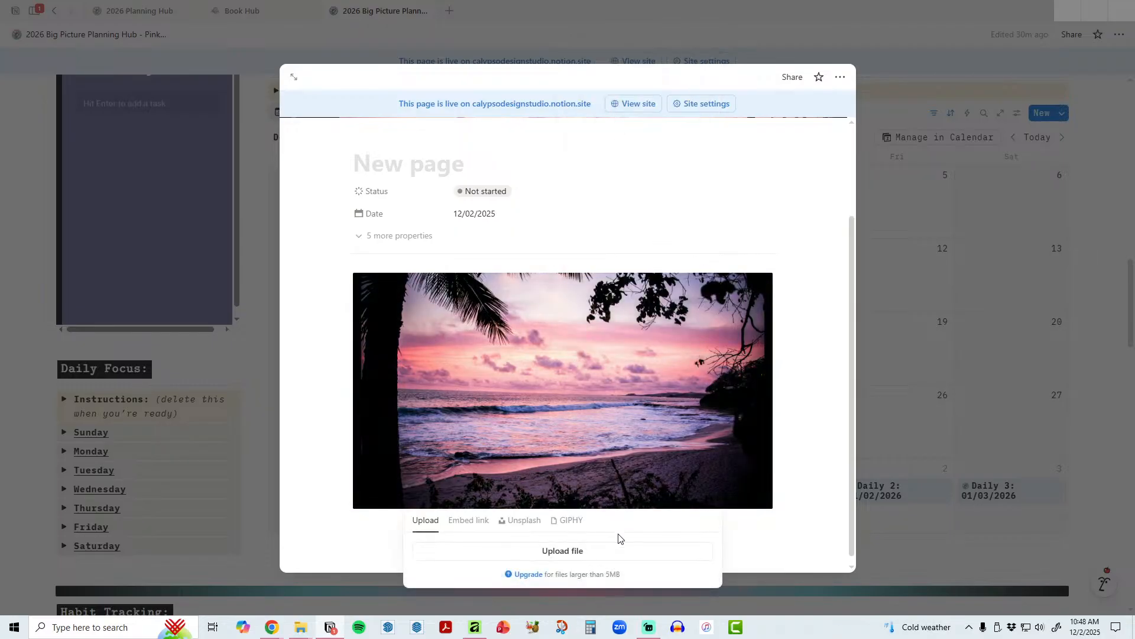
left_click(611, 553)
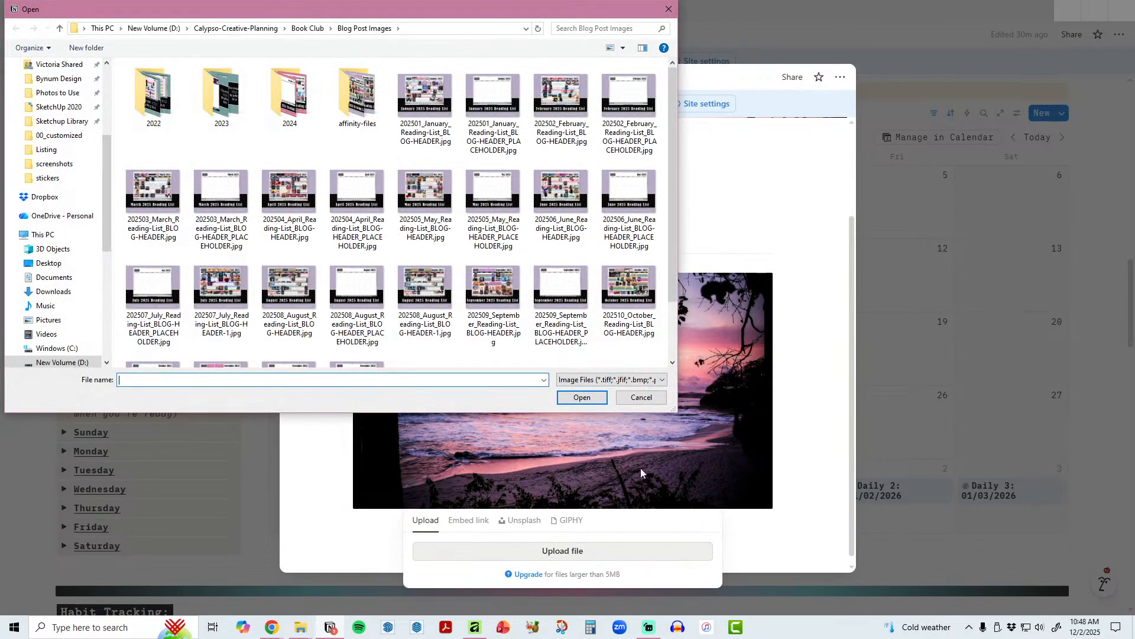
left_click(47, 177)
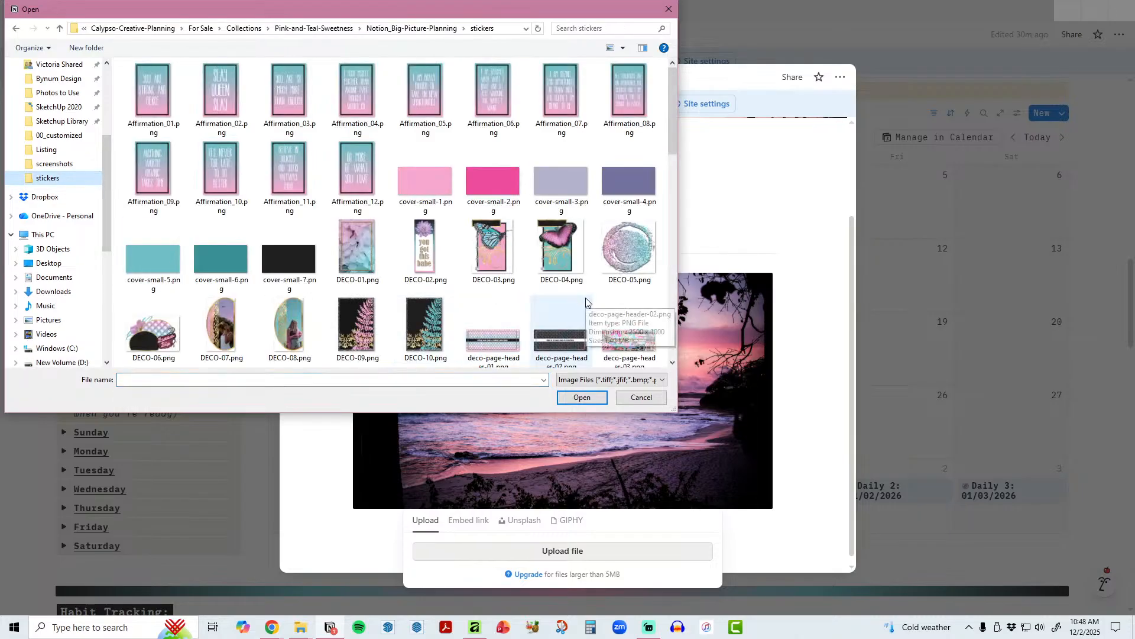
double_click(421, 338)
scroll(719, 353, "down", 5)
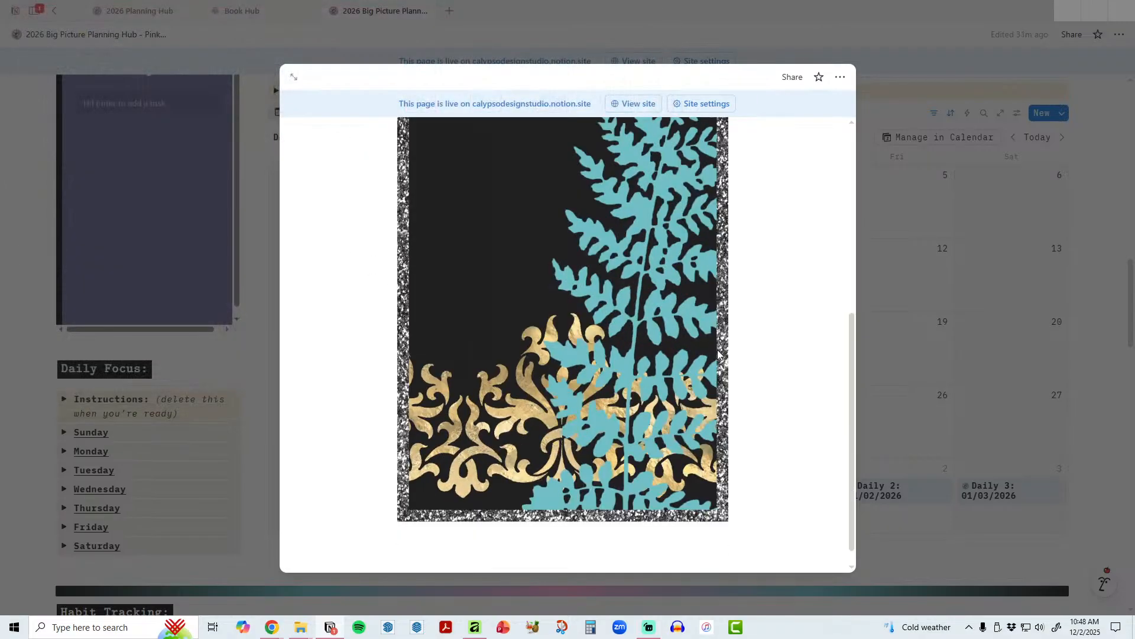
scroll(719, 354, "up", 5)
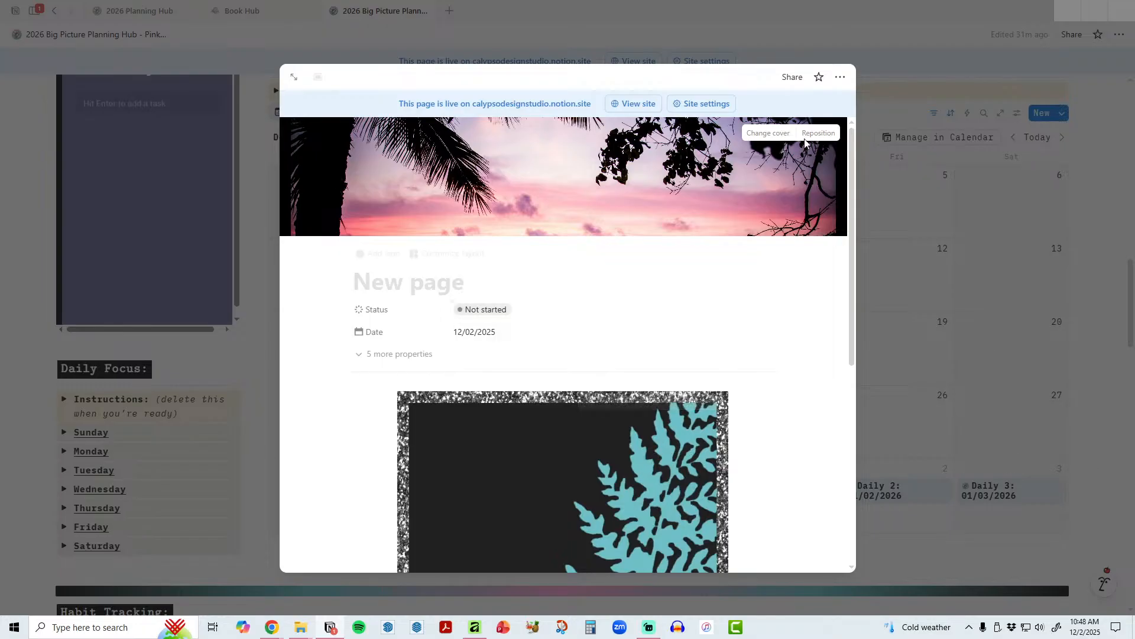
Step: Move the decorated December 2 page to the trash and create a new calendar entry on December 2, 2025
left_click(839, 83)
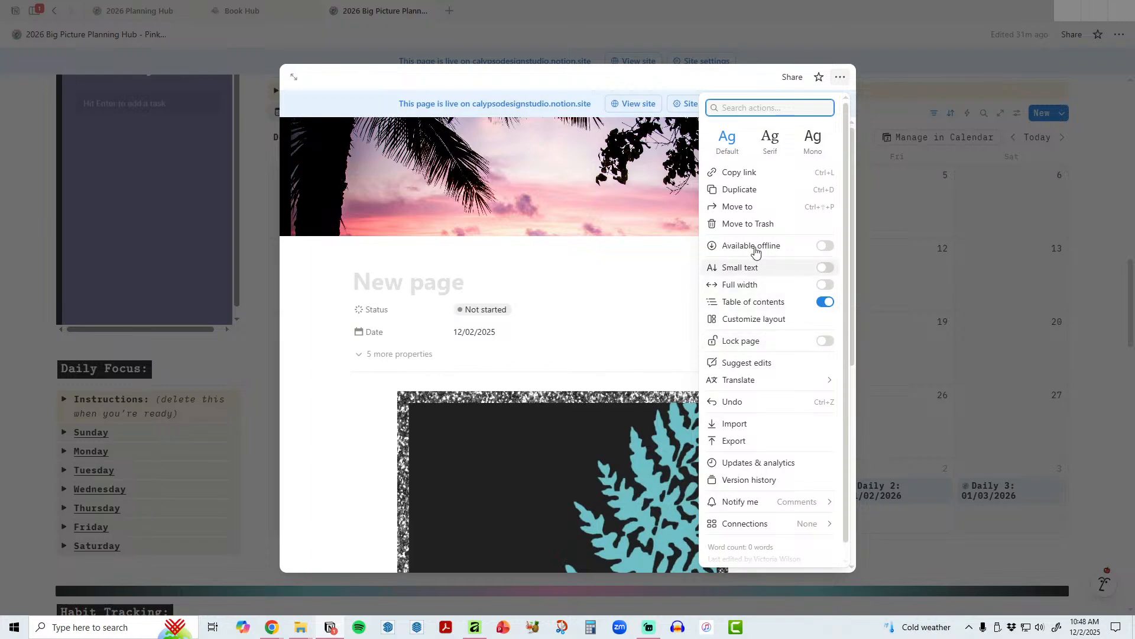
left_click(750, 227)
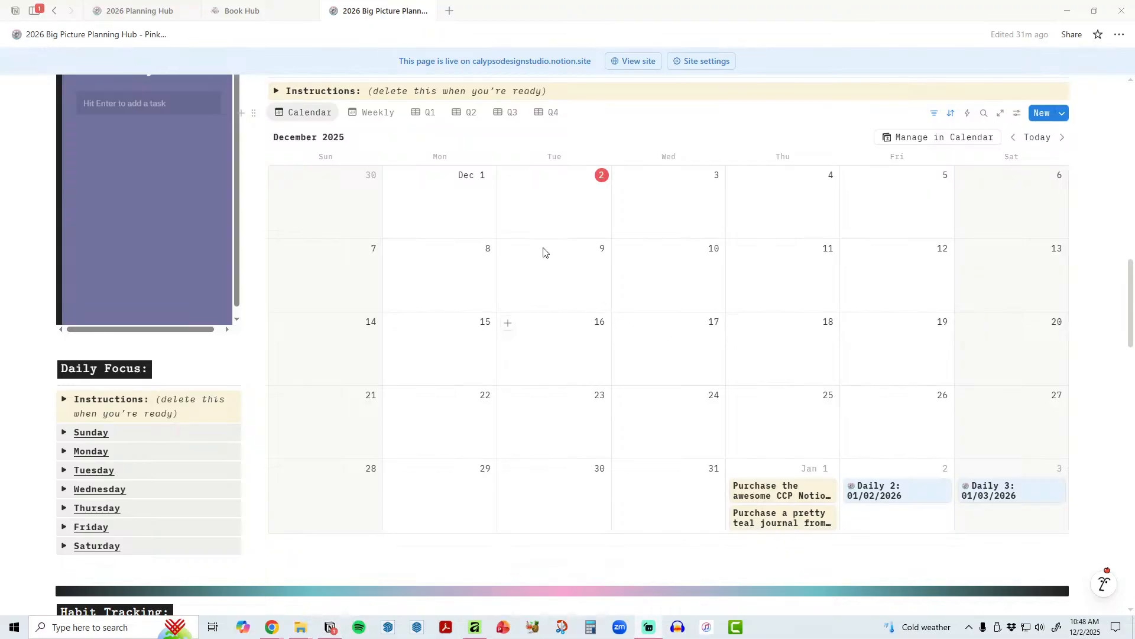
left_click(507, 175)
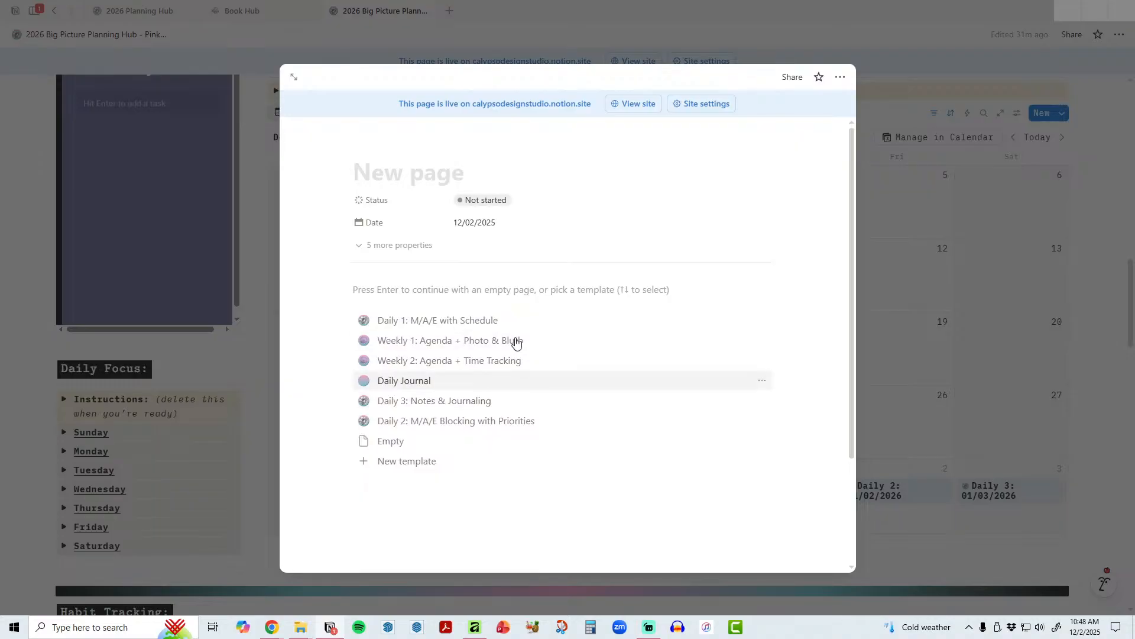
Step: Switch to Pinterest in Chrome, open the pin of the white barn owl tilting its head, and copy its image link
mouse_move(276, 627)
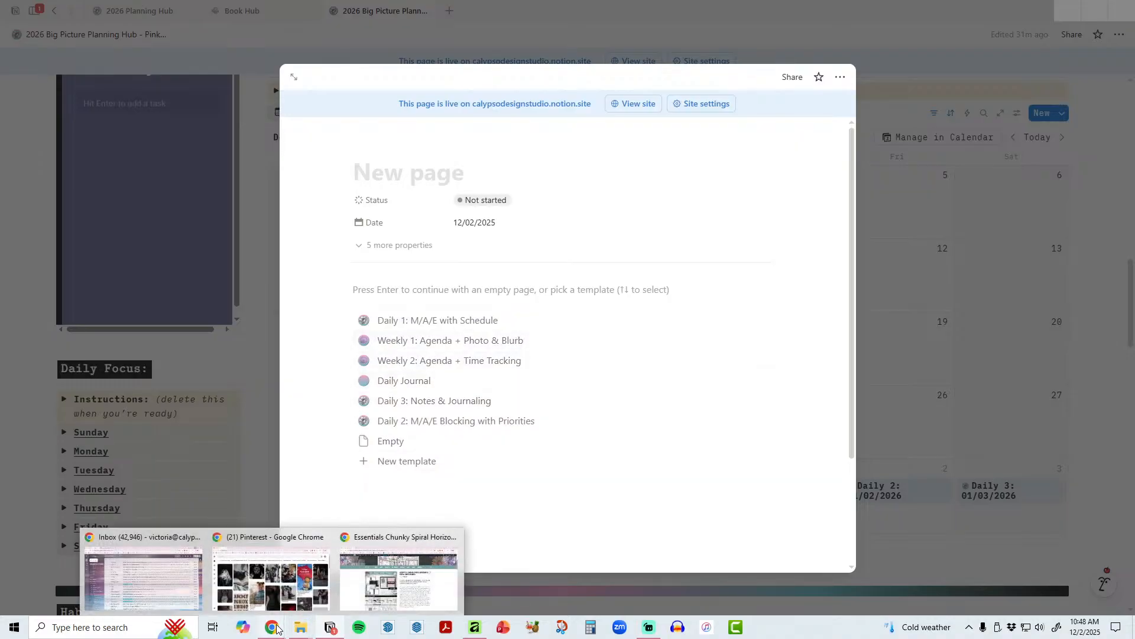
left_click(271, 573)
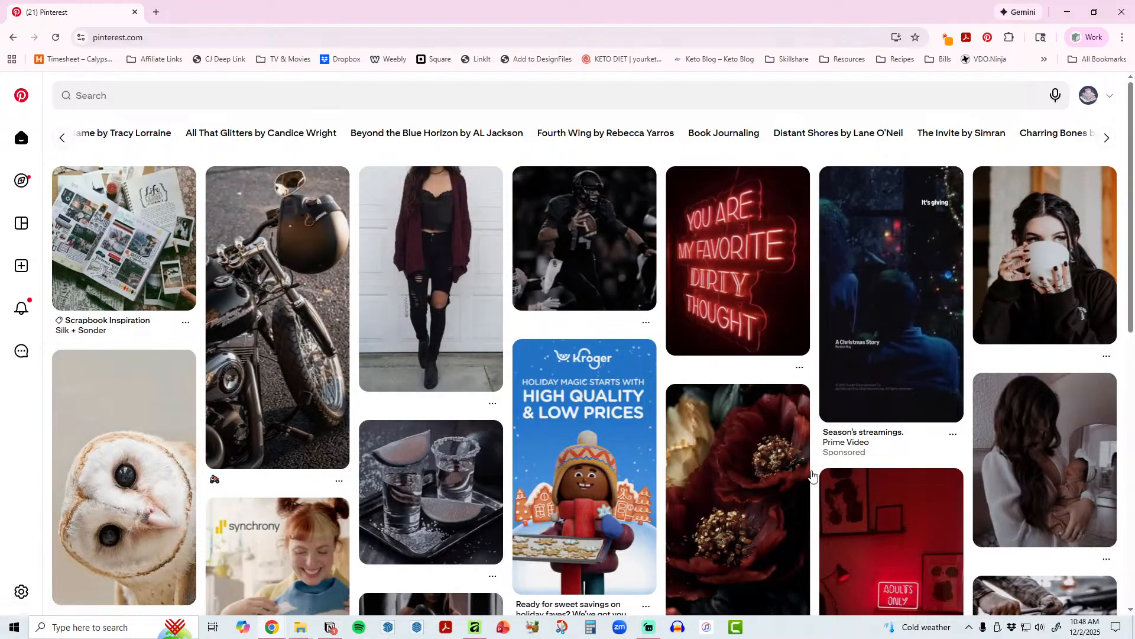
left_click(161, 480)
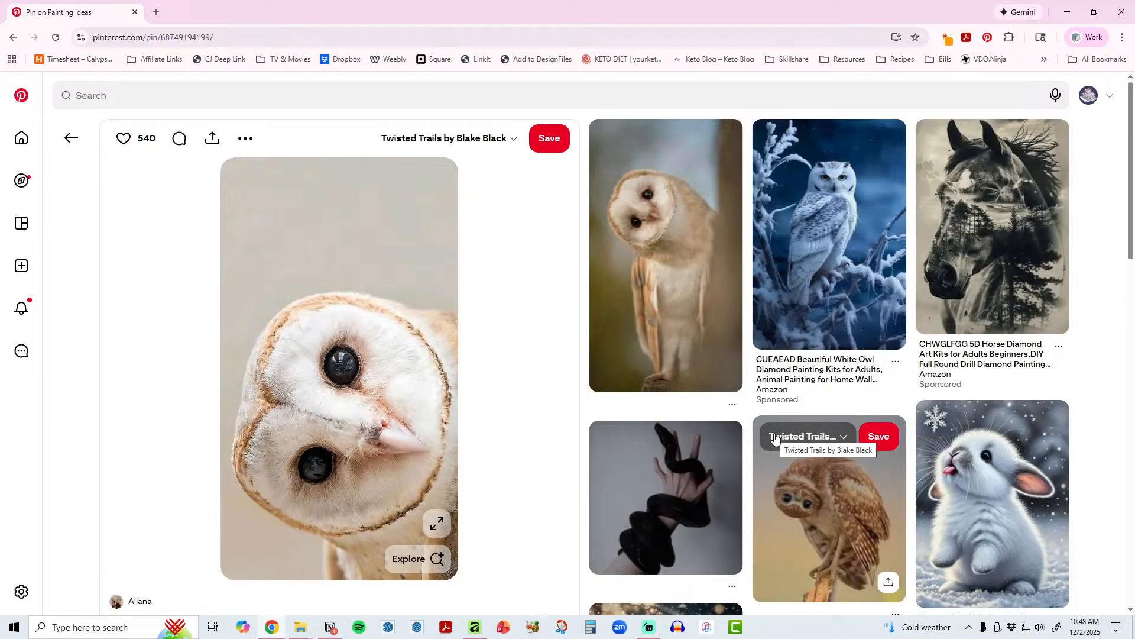
right_click(343, 276)
left_click(430, 341)
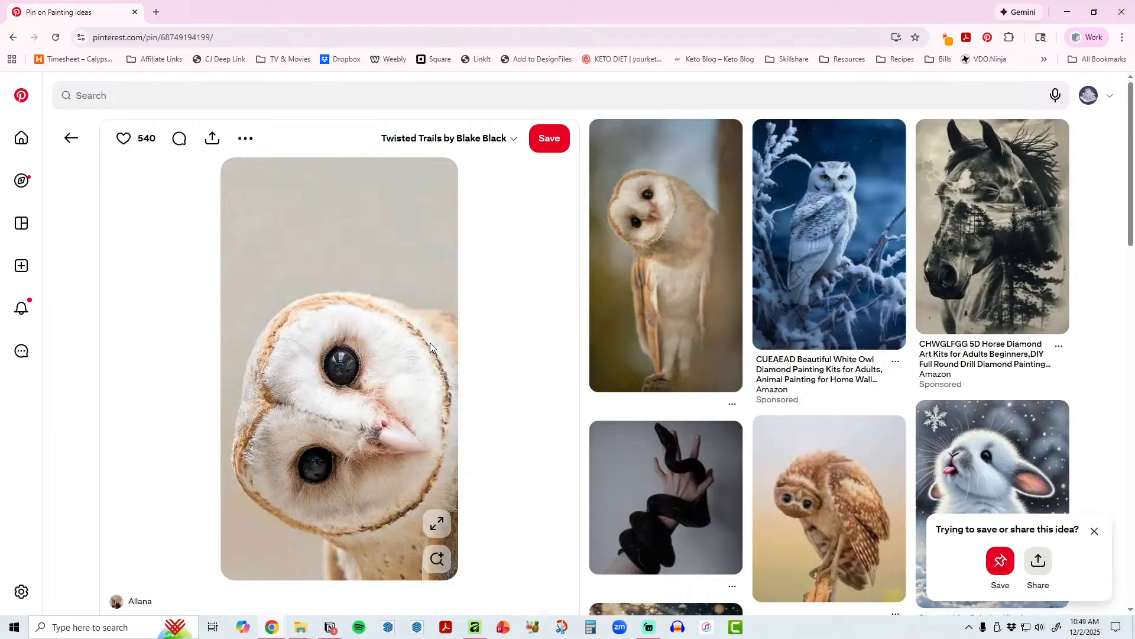
Step: Return to Notion, start the new entry as an empty page, and add an image block embedding the copied owl image link
left_click(330, 627)
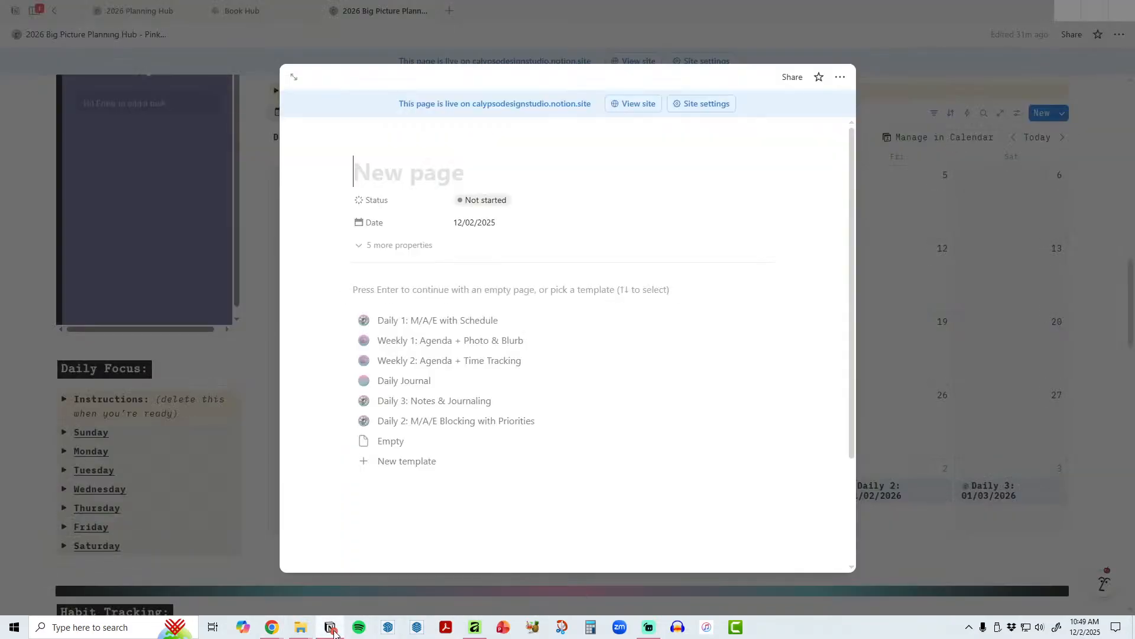
left_click(403, 287)
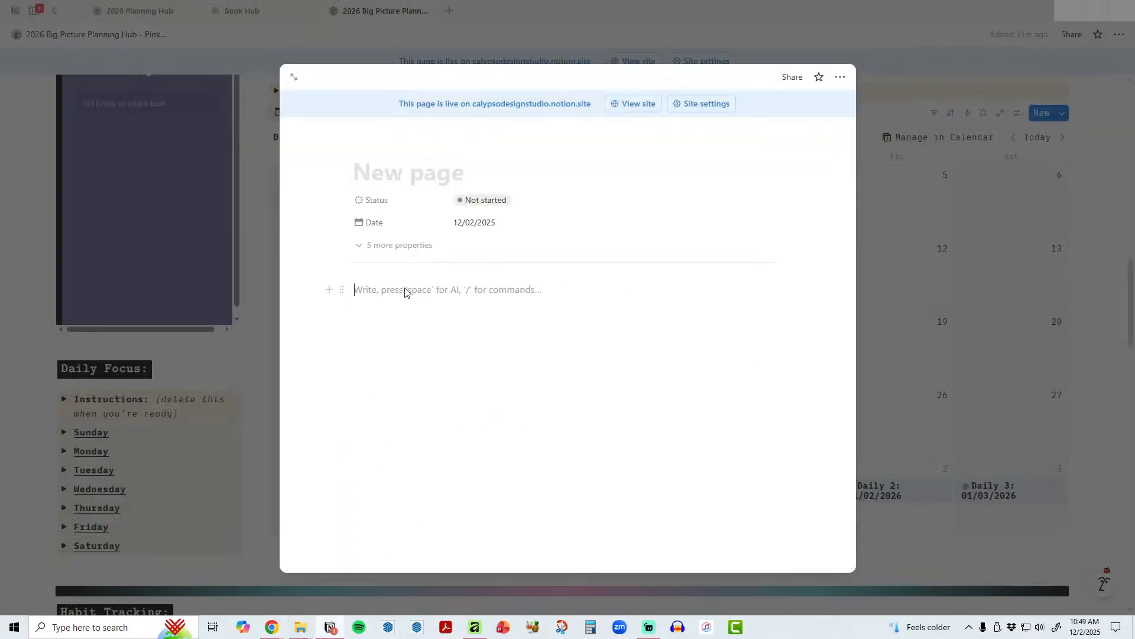
left_click(329, 289)
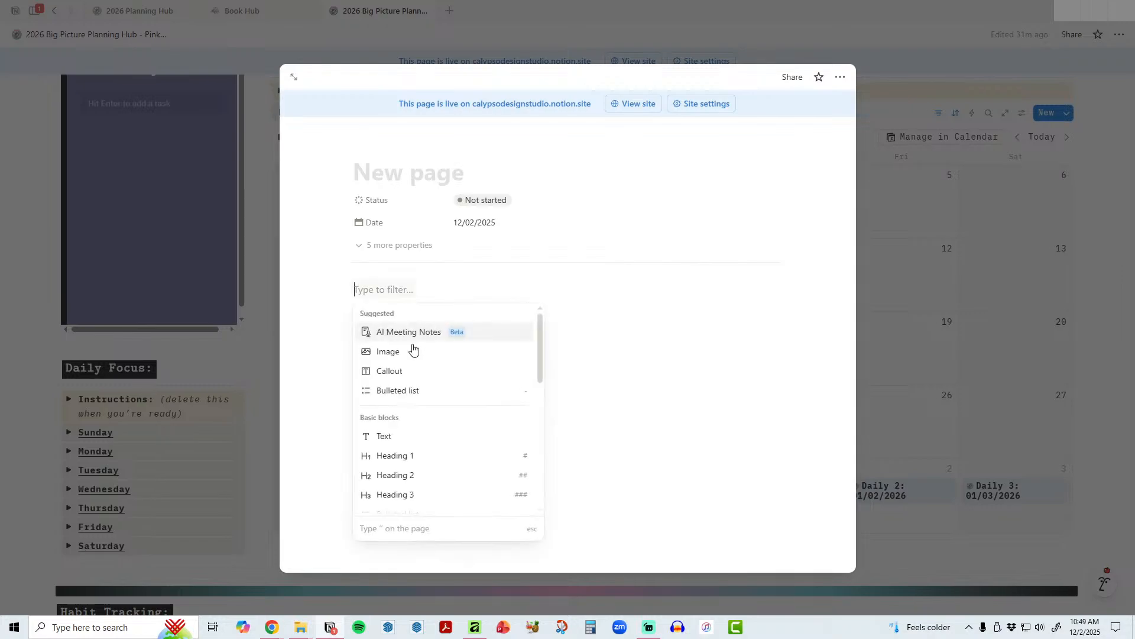
scroll(431, 380, "down", 10)
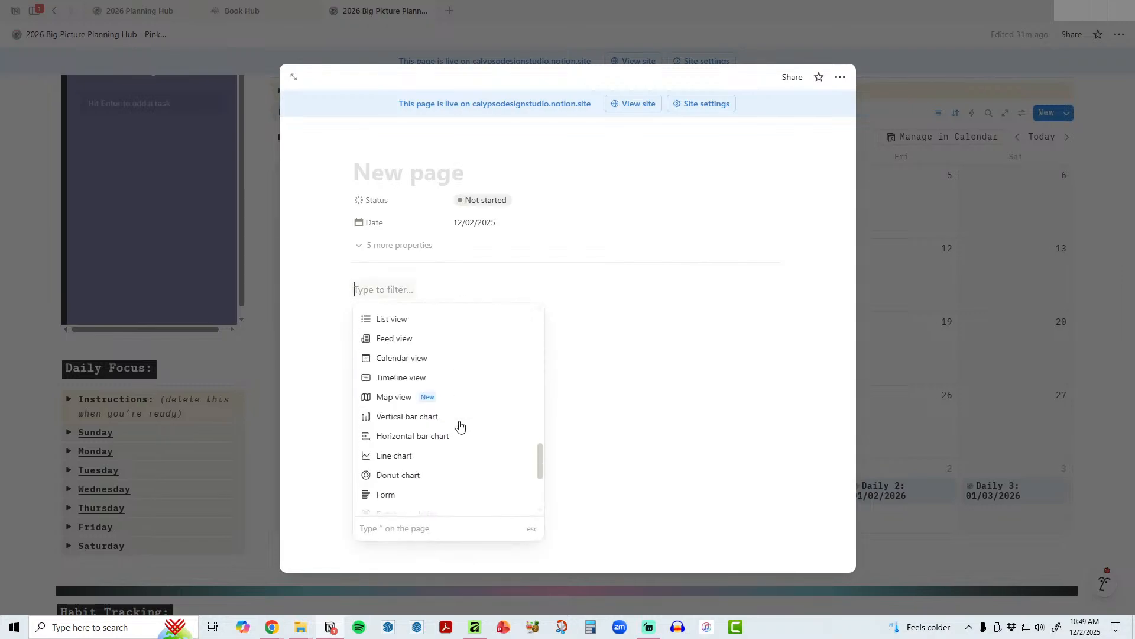
scroll(460, 426, "down", 5)
scroll(460, 426, "up", 12)
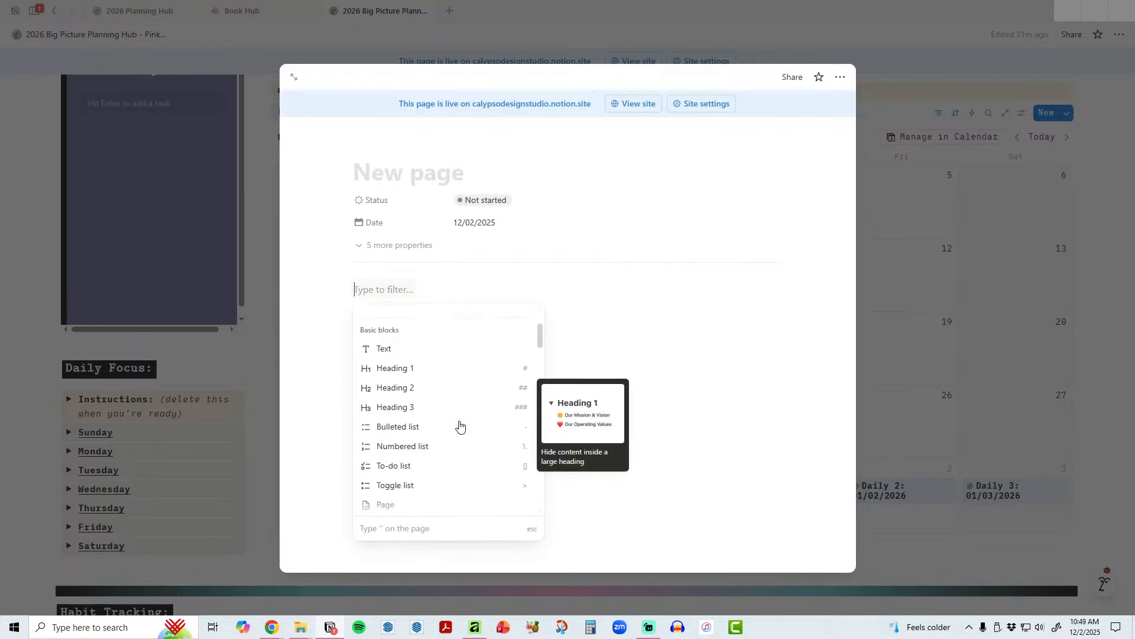
scroll(460, 426, "up", 5)
left_click(418, 357)
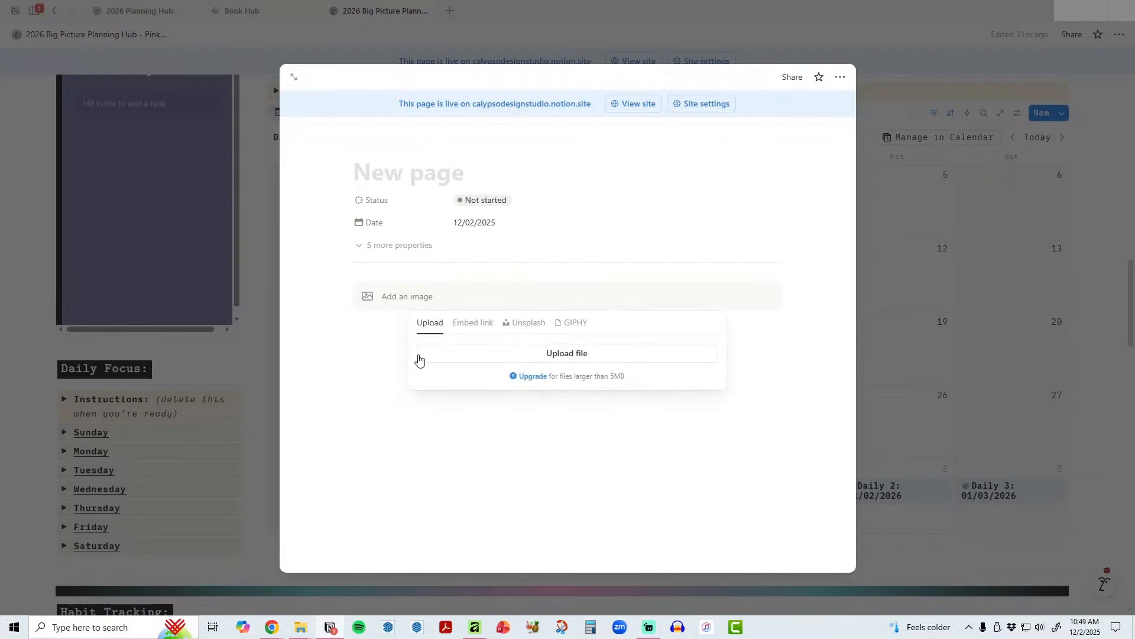
left_click(483, 330)
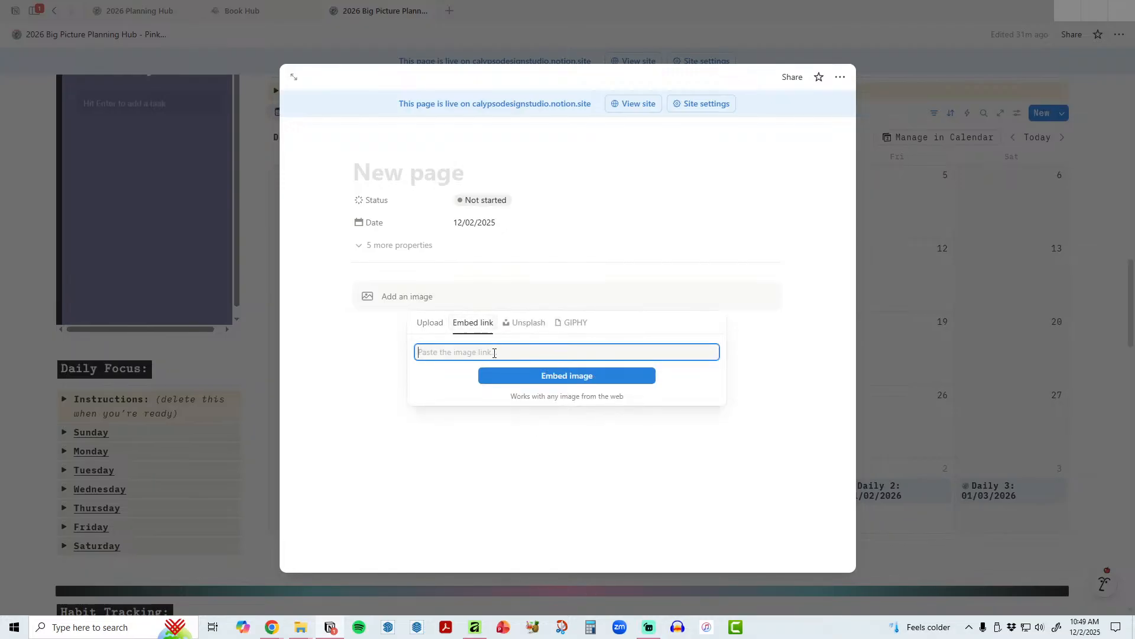
key("ctrl+v")
left_click(516, 374)
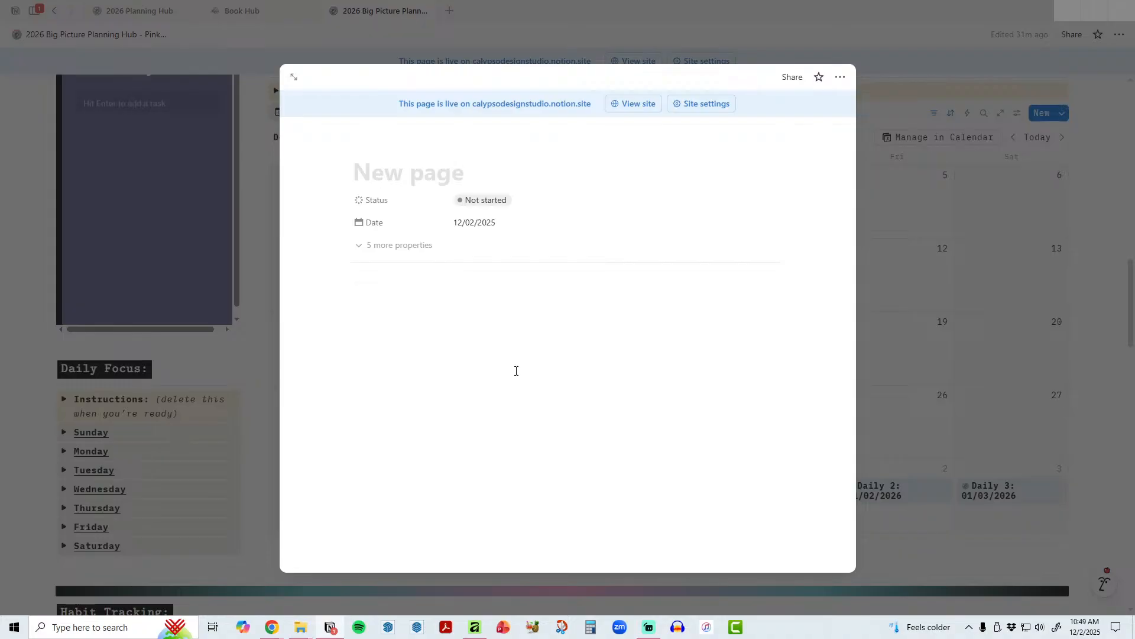
Step: Move the empty text block into a column to the right of the owl image and turn it into a callout
scroll(698, 378, "down", 8)
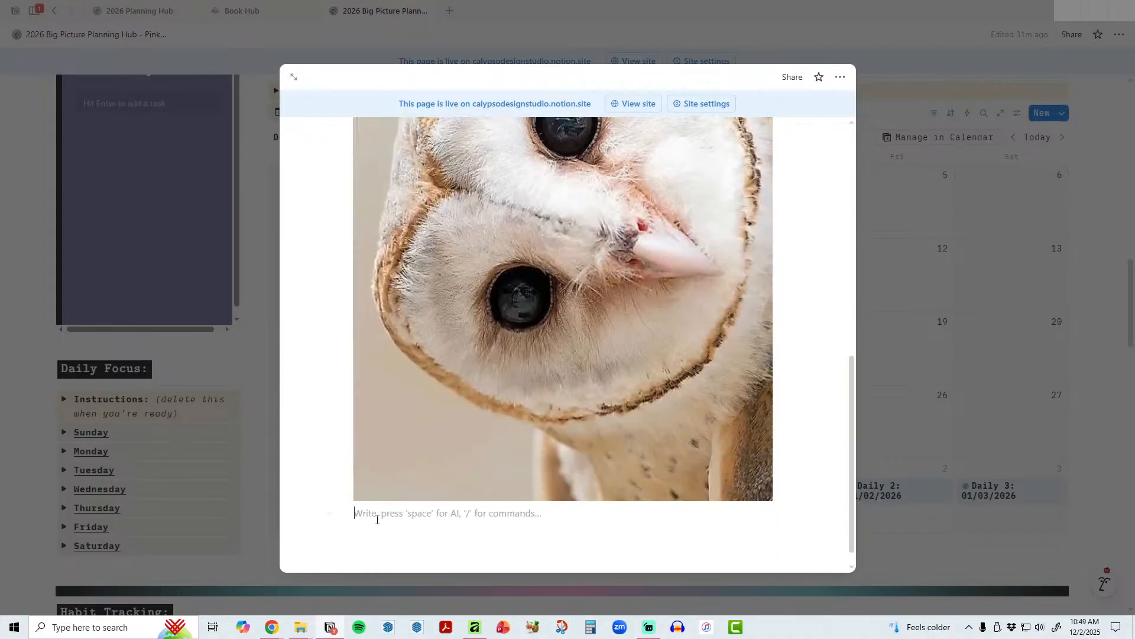
left_click_drag(341, 510, 775, 391)
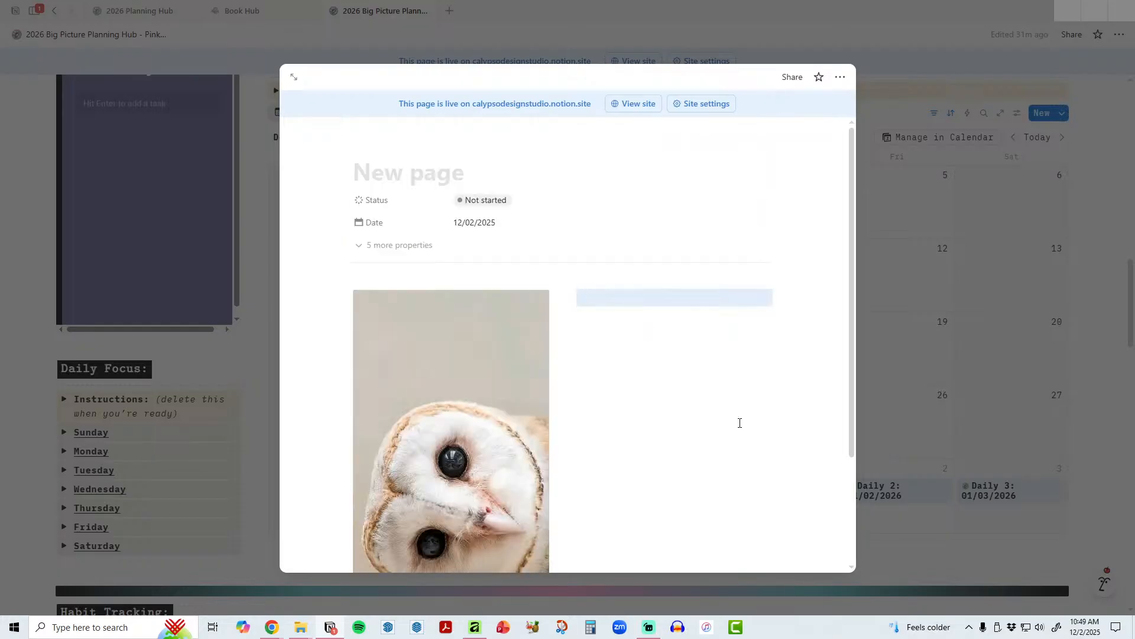
scroll(629, 396, "down", 3)
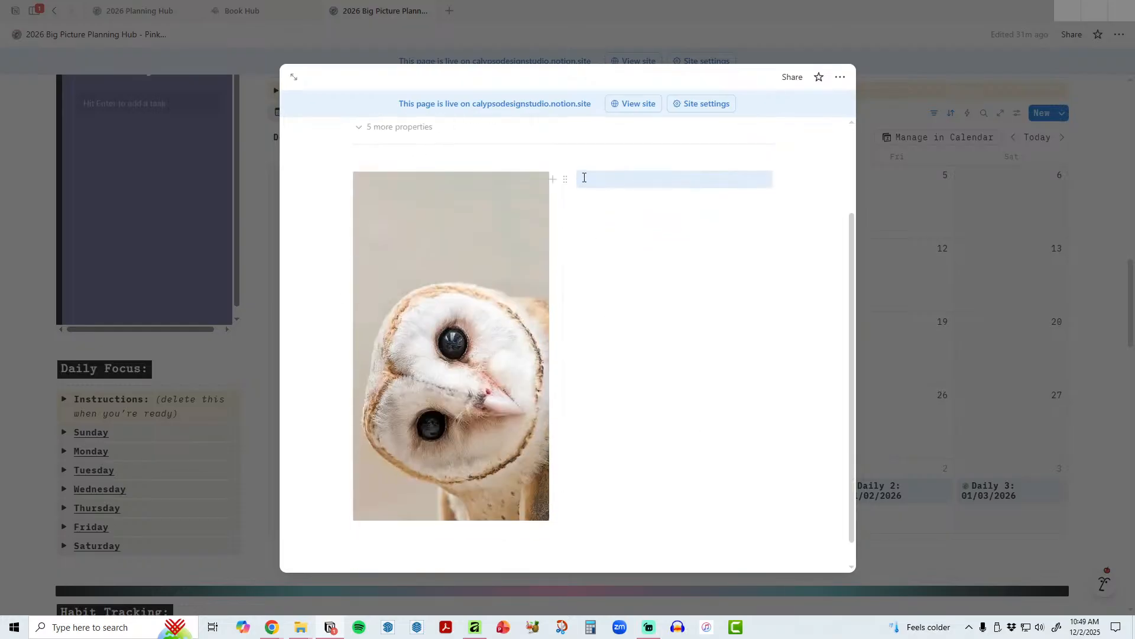
left_click(604, 184)
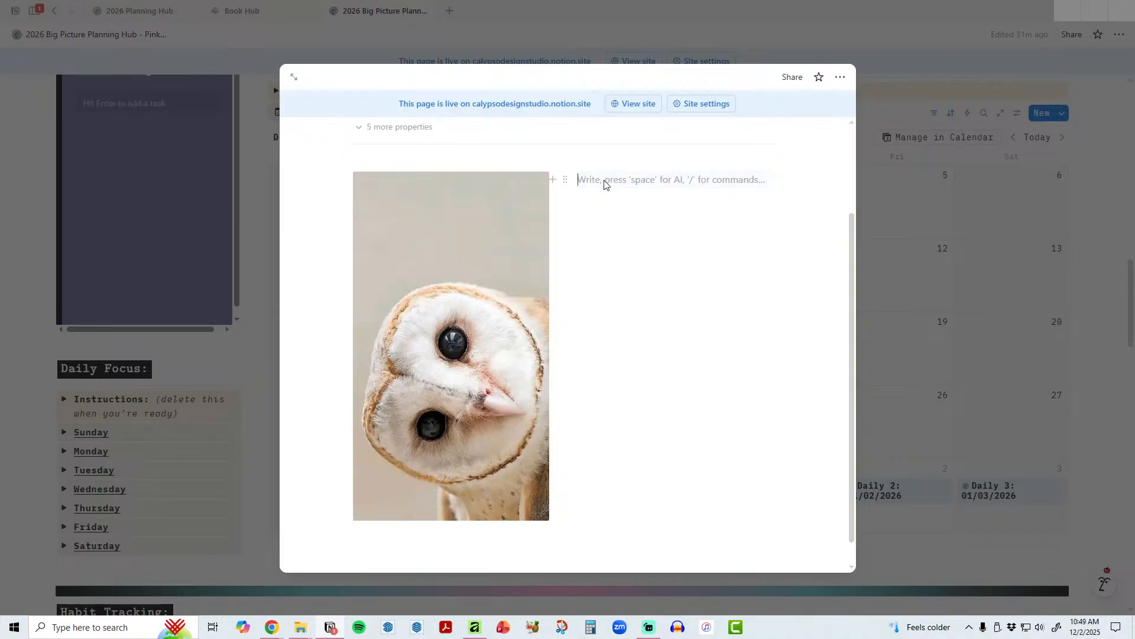
type("/cal")
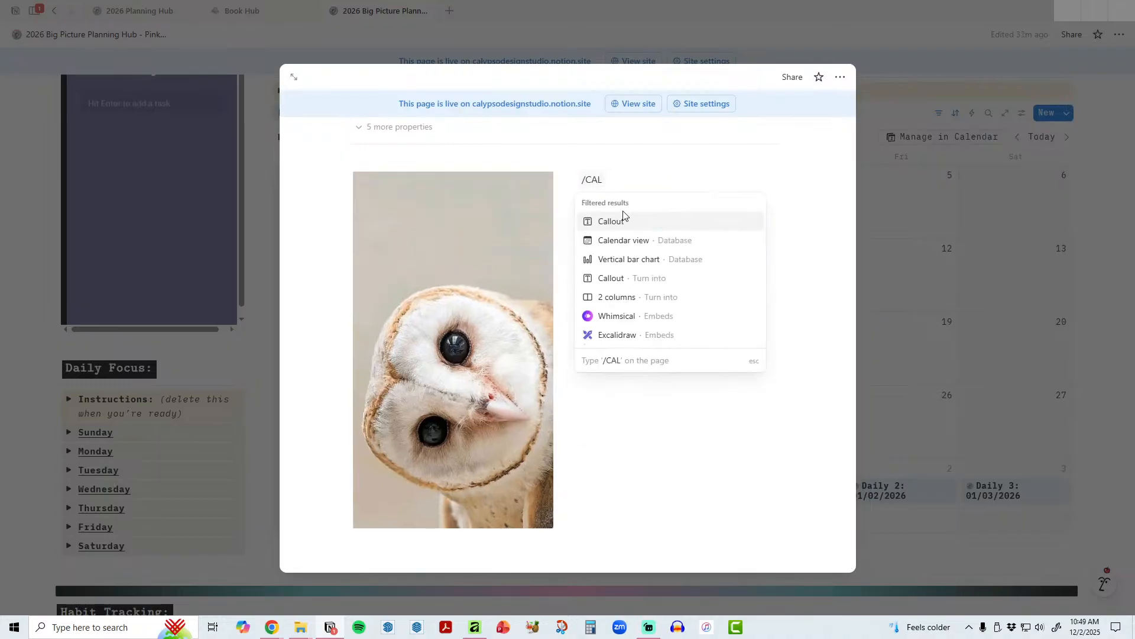
left_click(625, 218)
Step: Change the callout's icon to the dark asterisk and place the cursor in its text area
left_click(591, 189)
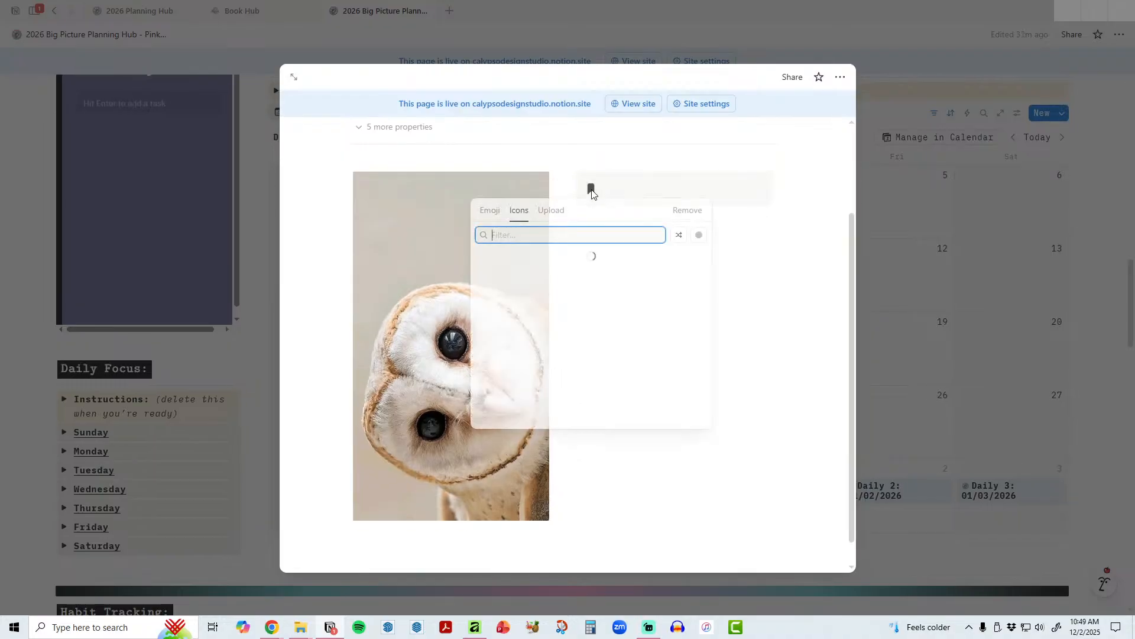
left_click(641, 281)
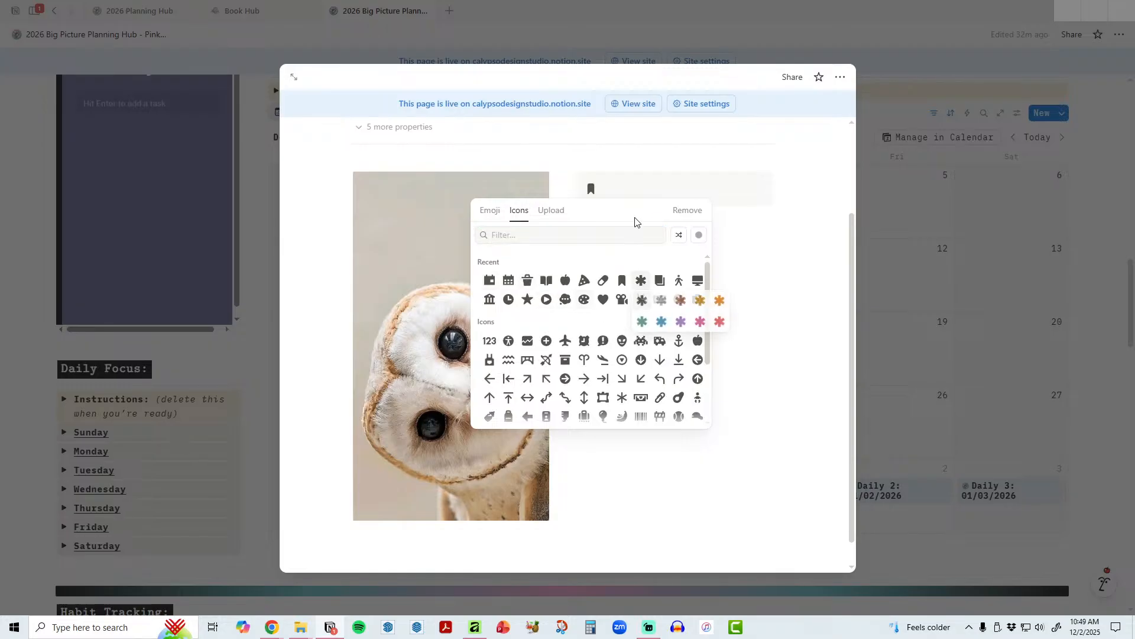
left_click(646, 302)
left_click(633, 193)
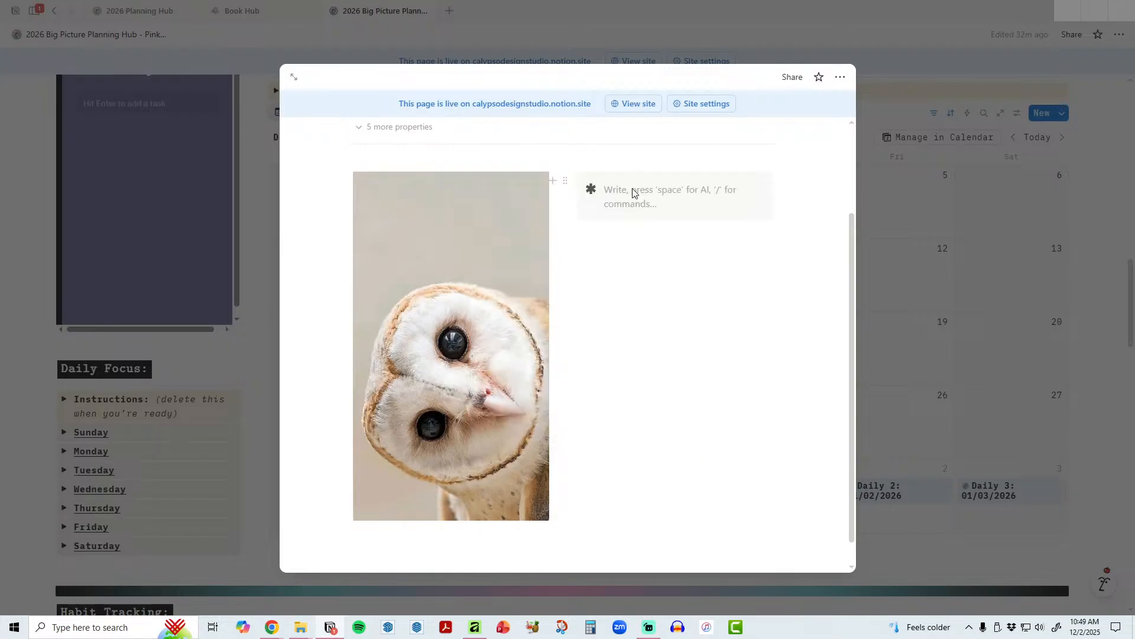
Step: Enter "TODAY'S HIGHLIGHTS:" in the callout and format the text as bold and underlined
type("TODAY")
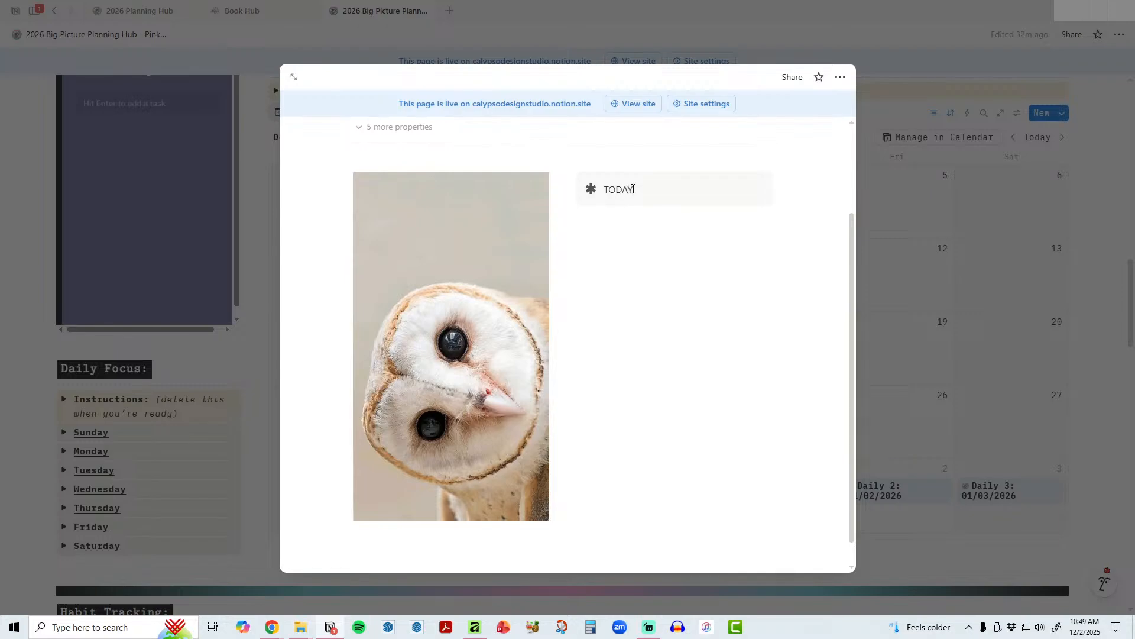
type("'S HIGHLIGHTS:")
triple_click(634, 188)
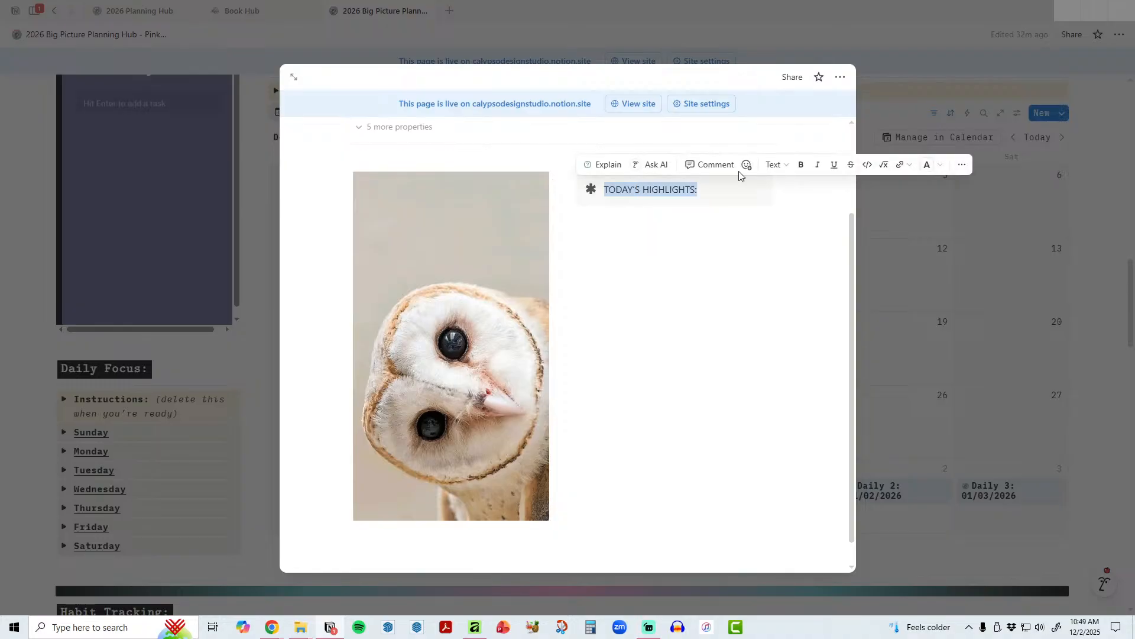
left_click(838, 170)
Step: Add two lines of random placeholder text below the callout in the column beside the owl image
left_click(663, 228)
type("ASLDKJGASDJG")
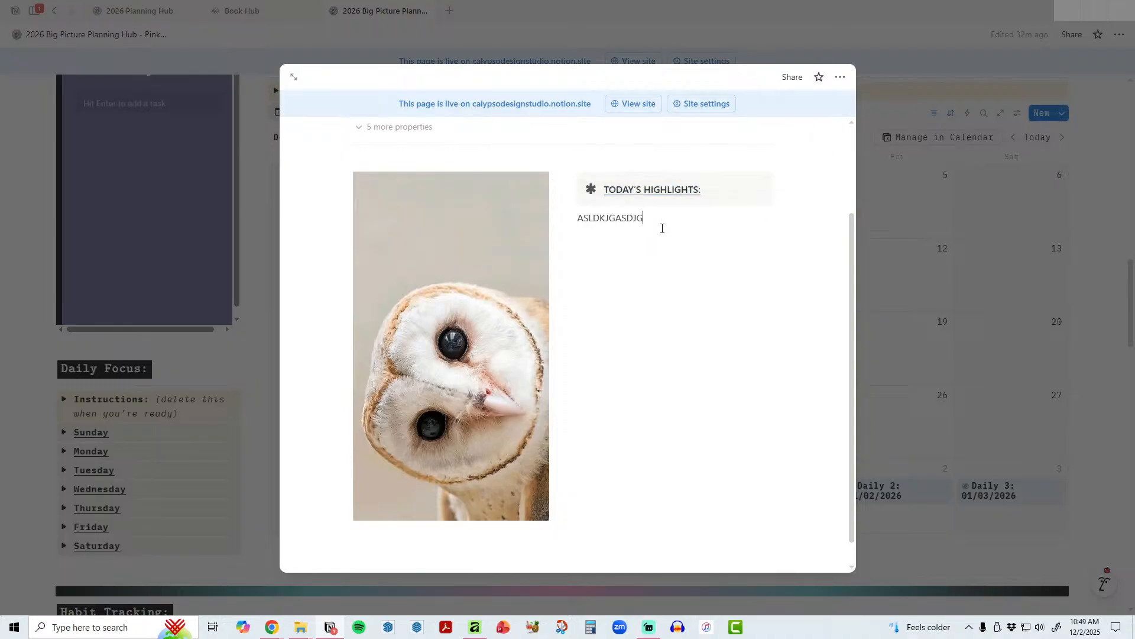
type("ASJGD")
key("Return")
type("ASLDGJASLKDGJSADGJASDKGJ;SJG")
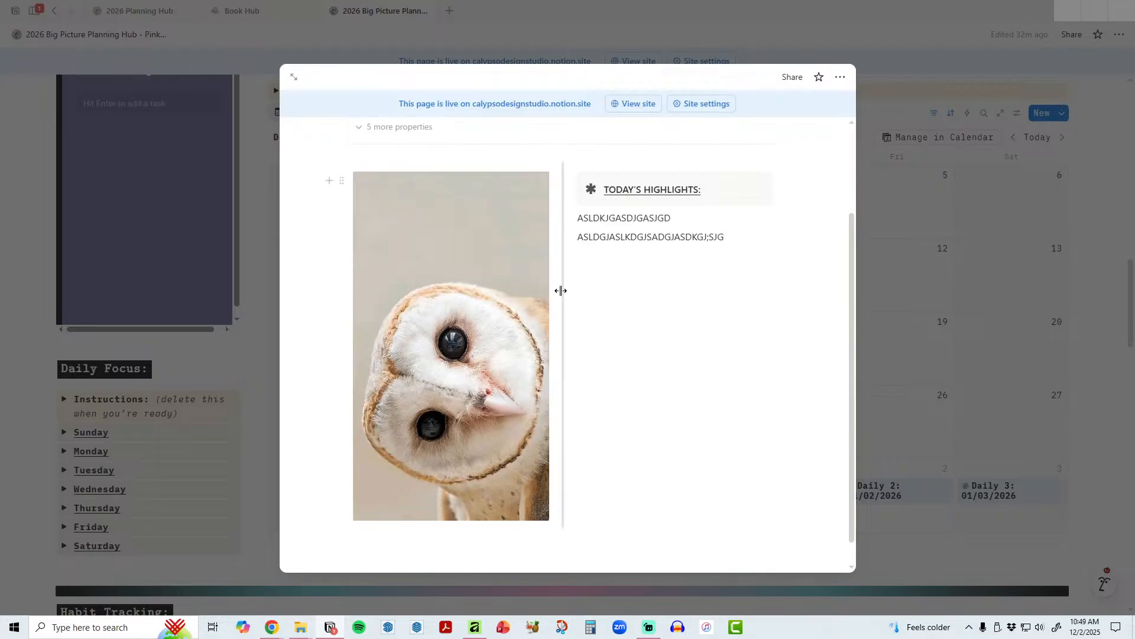
Step: Narrow the owl image's column and move the empty text block into a third column beside the callout
left_click_drag(559, 289, 446, 317)
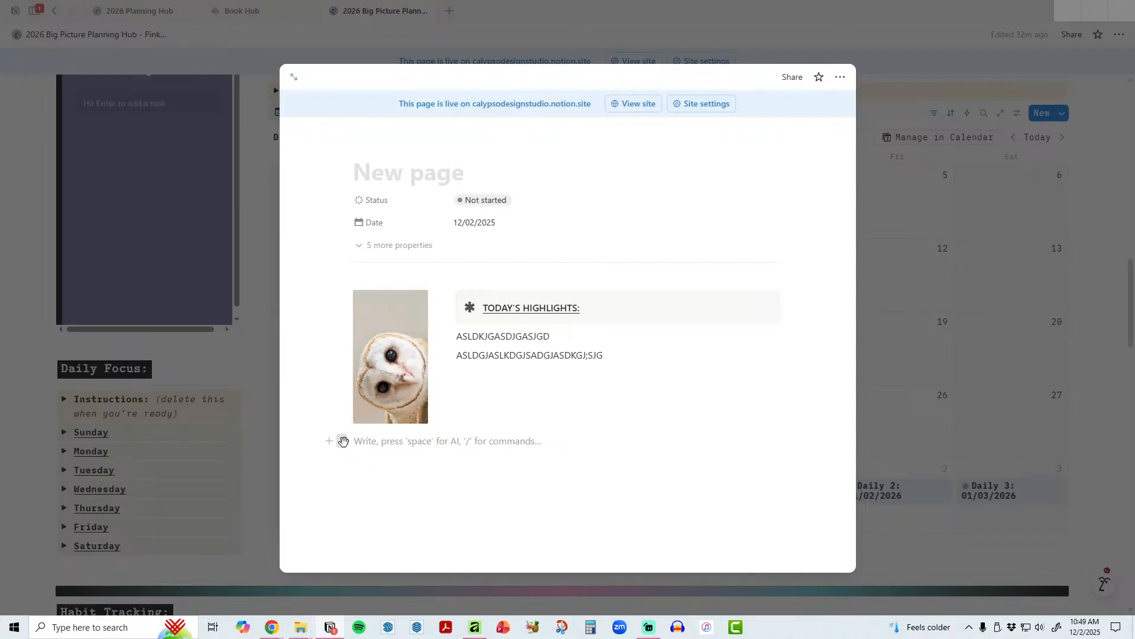
left_click_drag(337, 438, 801, 340)
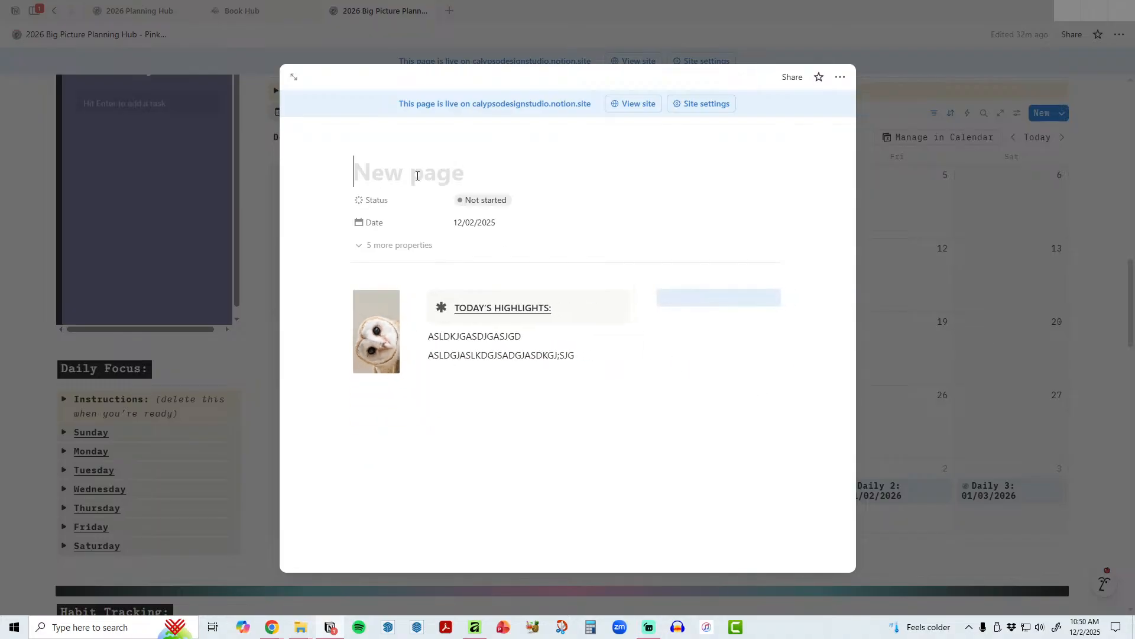
Step: Expand the new entry's hidden properties and move the page to the trash
left_click(408, 246)
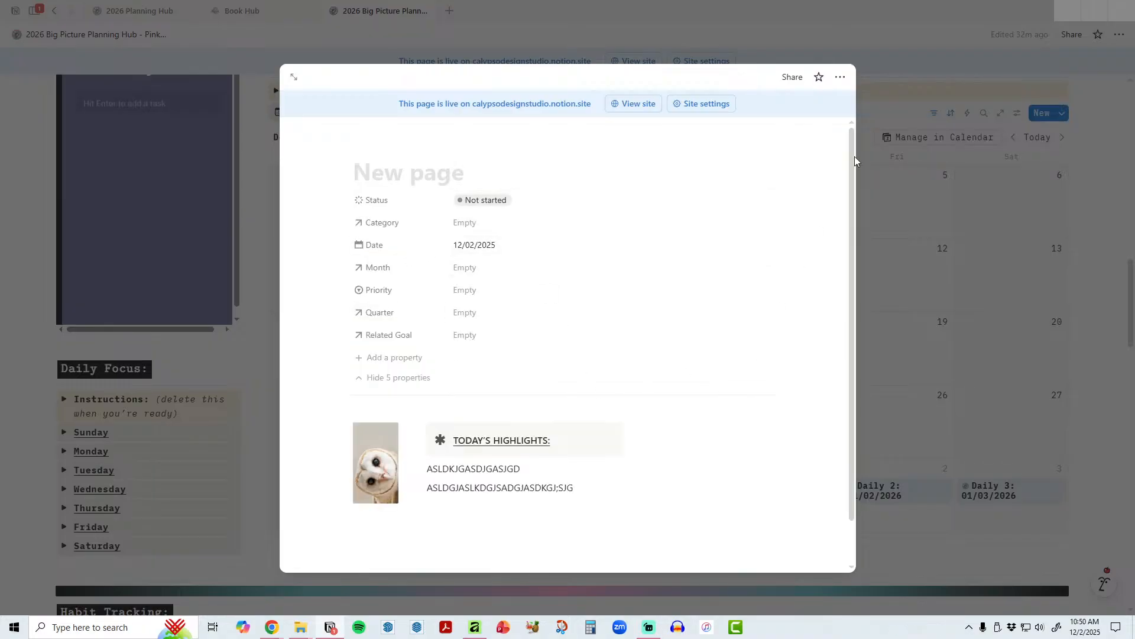
left_click(840, 79)
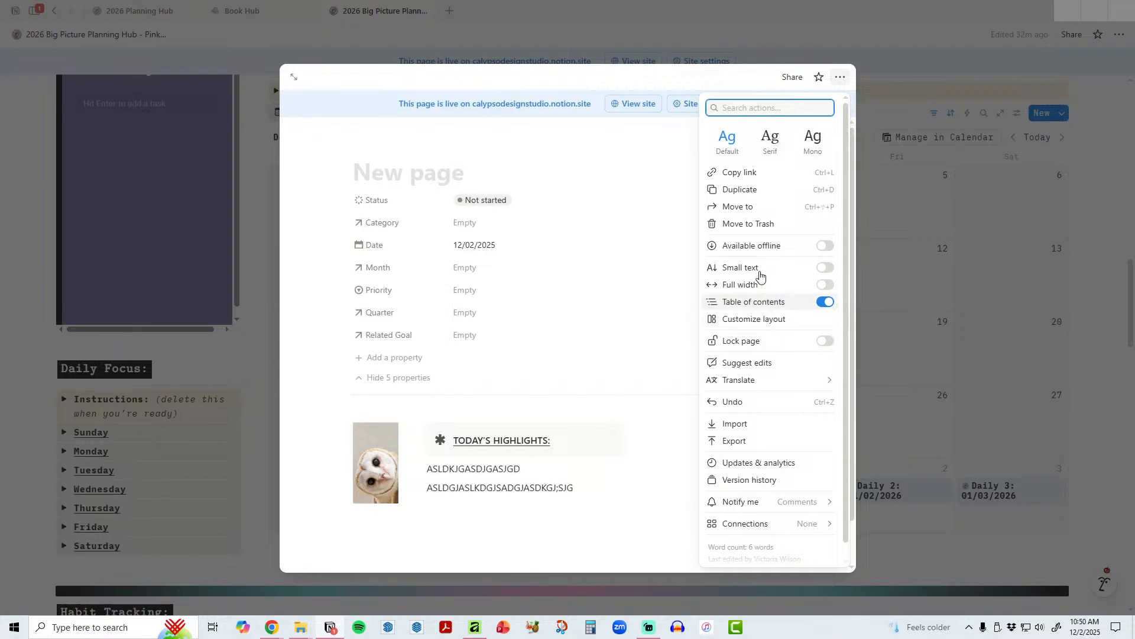
left_click(746, 224)
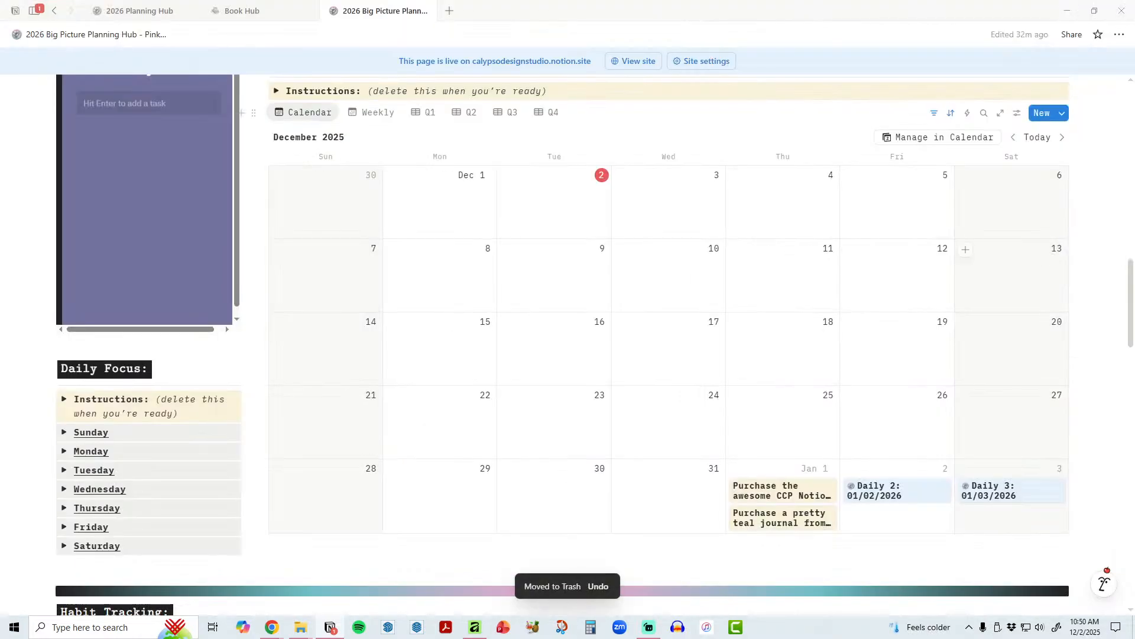
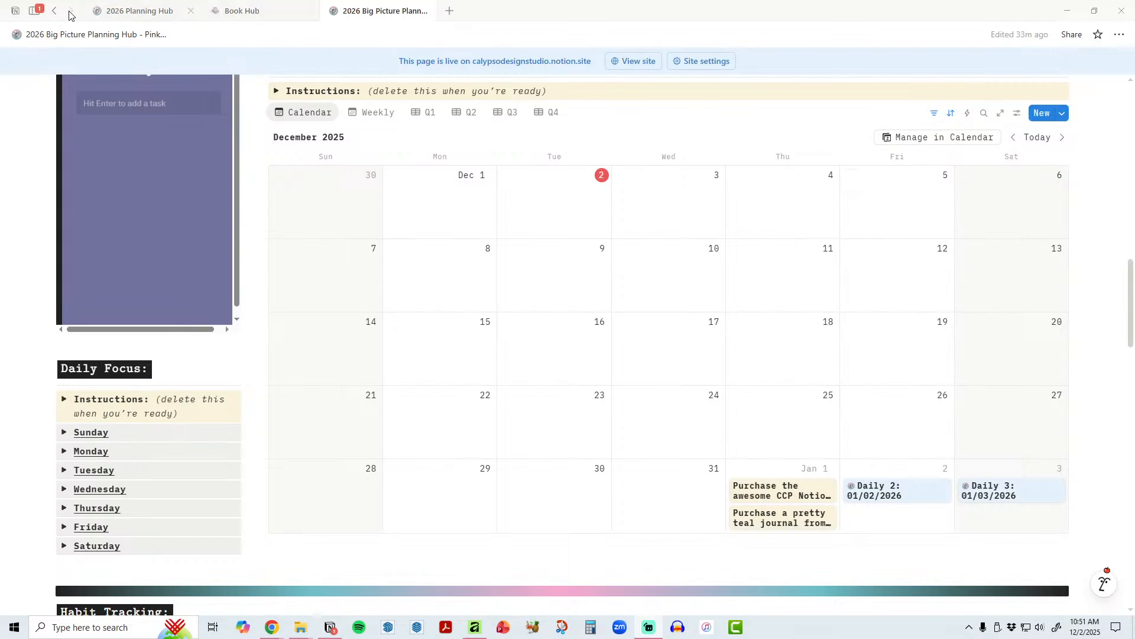
Step: Switch to the Book Hub page and look through its sections down to the Upcoming Book Releases calendar
left_click(450, 13)
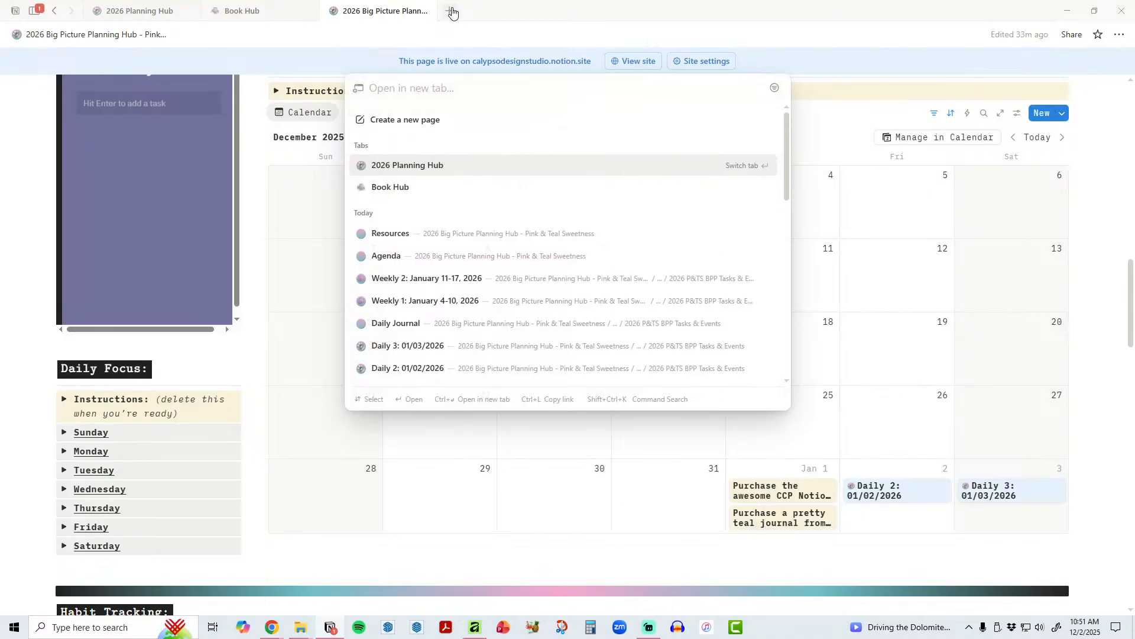
left_click(263, 12)
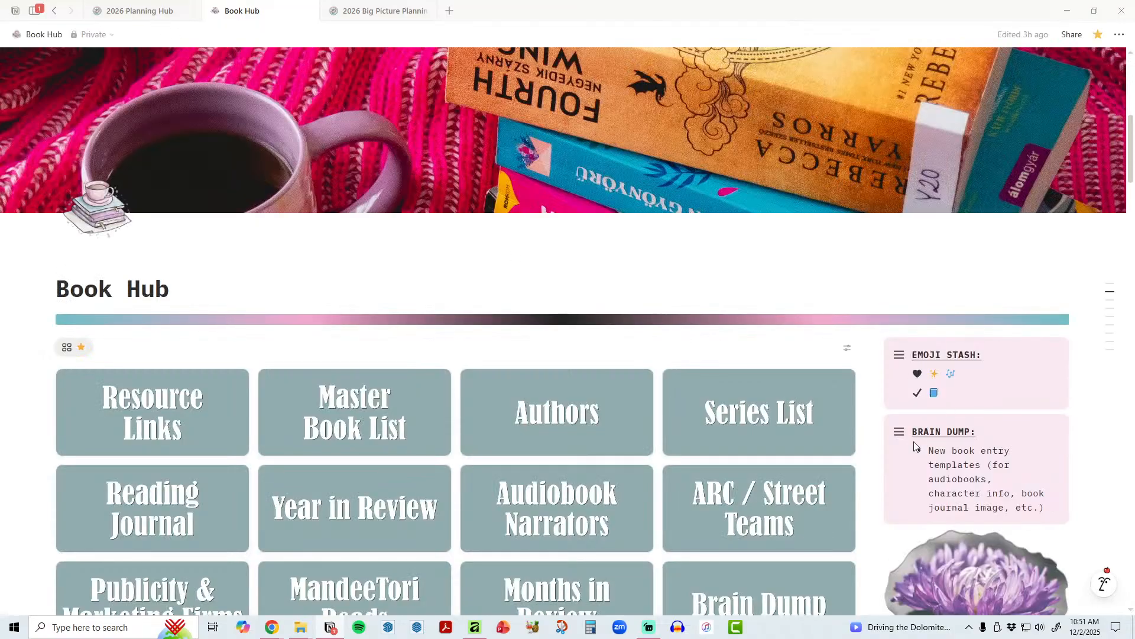
scroll(905, 462, "down", 10)
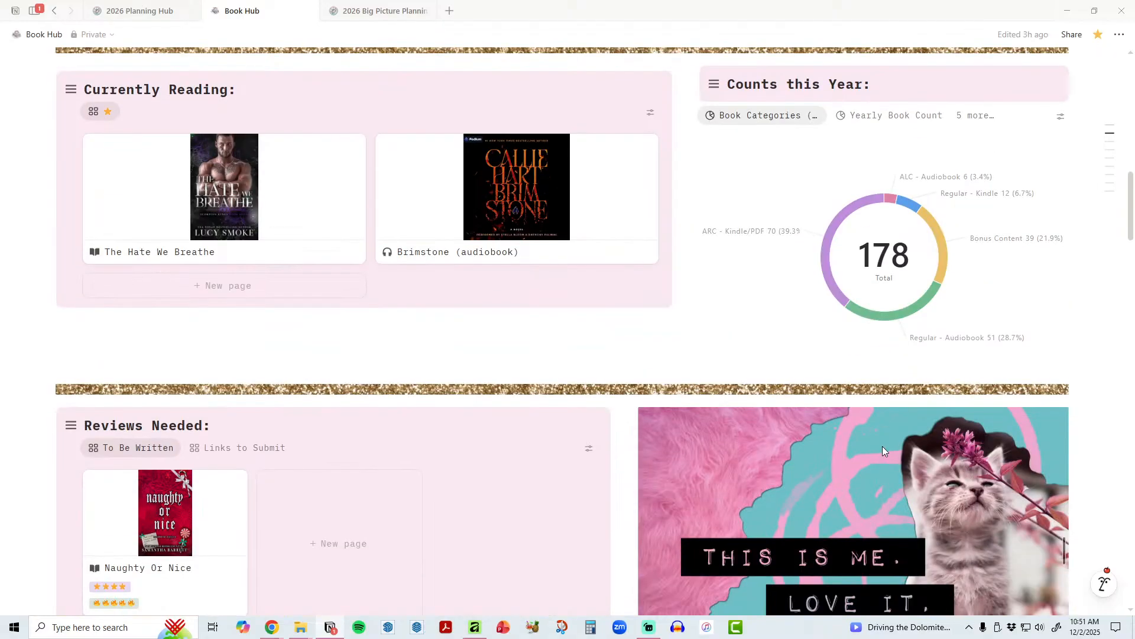
scroll(742, 460, "down", 15)
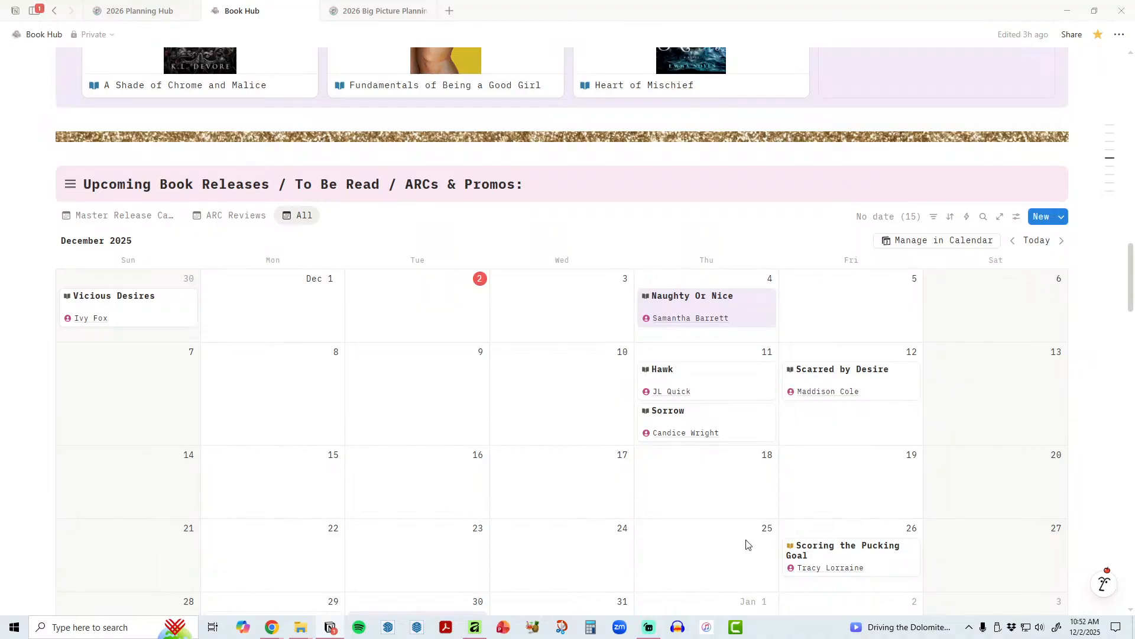
Step: Switch to Chrome and open Notion Calendar at the week of December 1–7, 2025
mouse_move(272, 627)
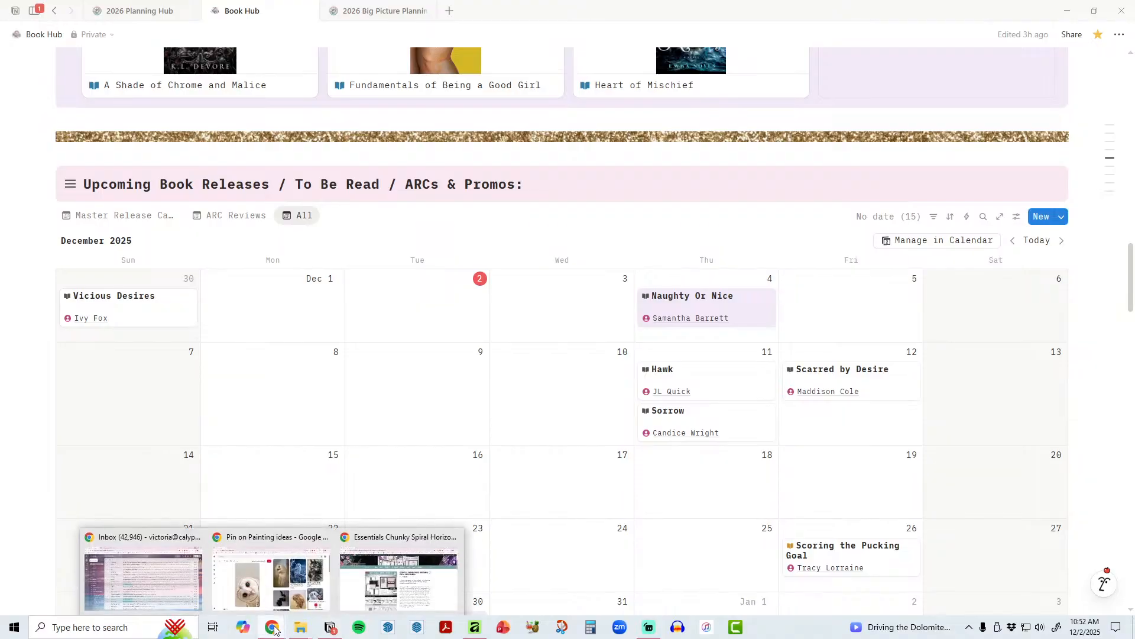
left_click(277, 590)
left_click_drag(215, 16, 0, 24)
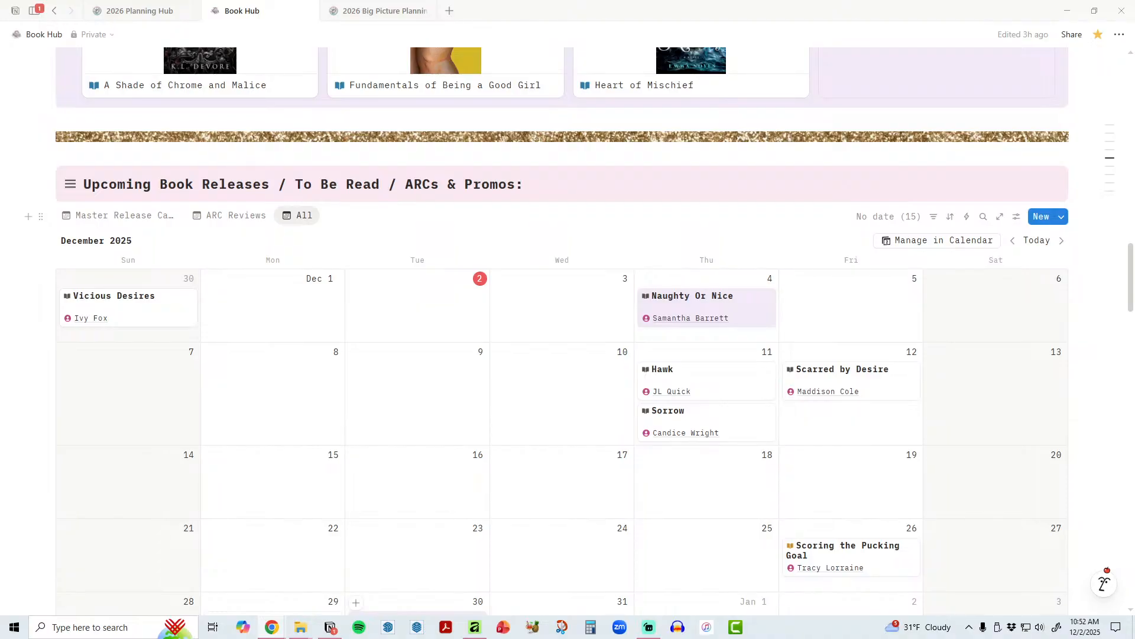
left_click_drag(509, 0, 503, 1)
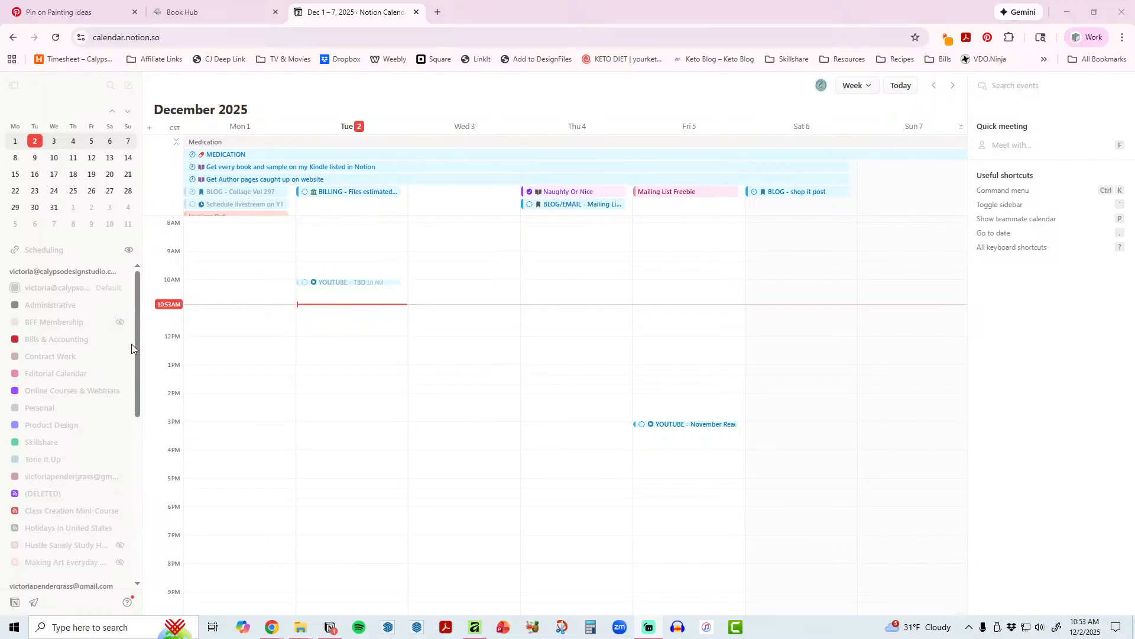
Step: Examine the list of connected calendars and Notion databases down to the Master Book List entries
left_click_drag(136, 360, 132, 338)
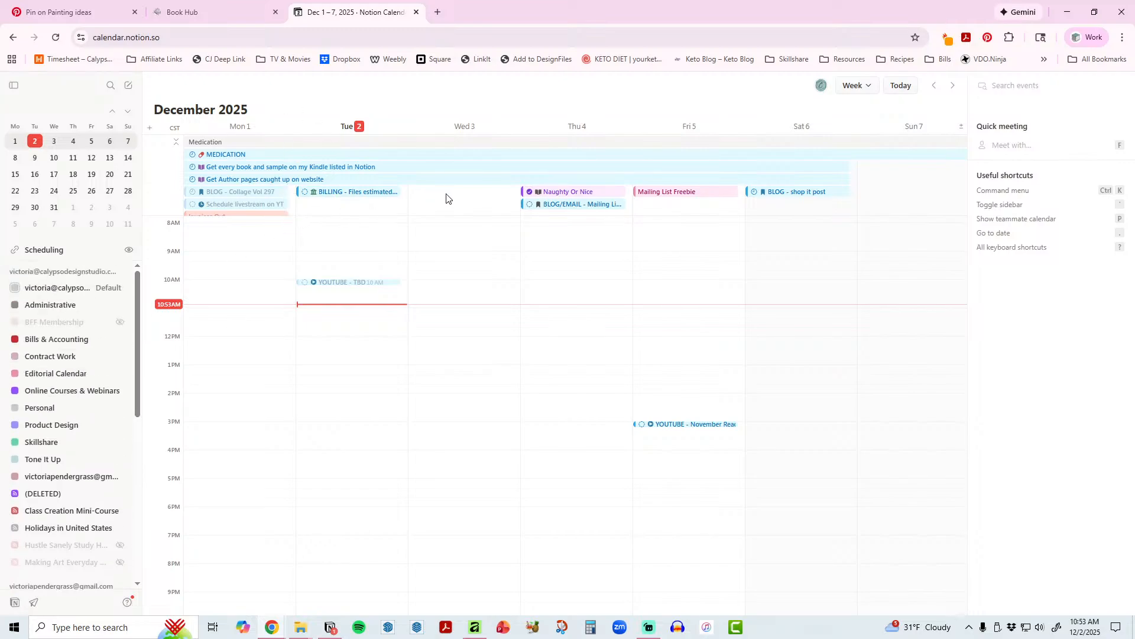
scroll(478, 188, "down", 1)
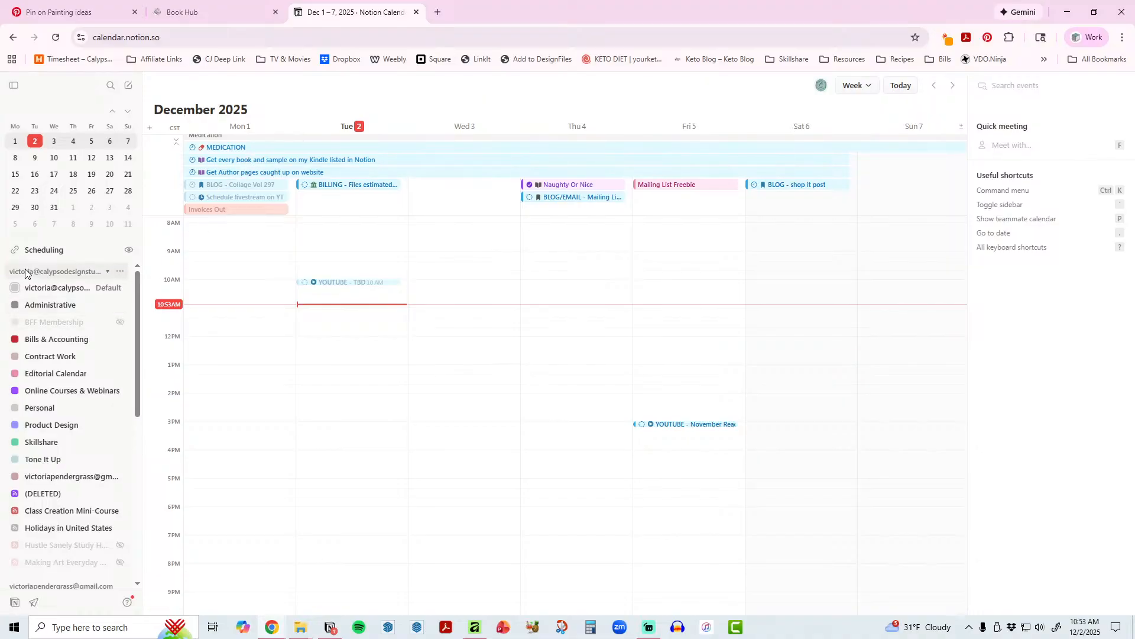
scroll(84, 388, "down", 2)
scroll(77, 396, "down", 4)
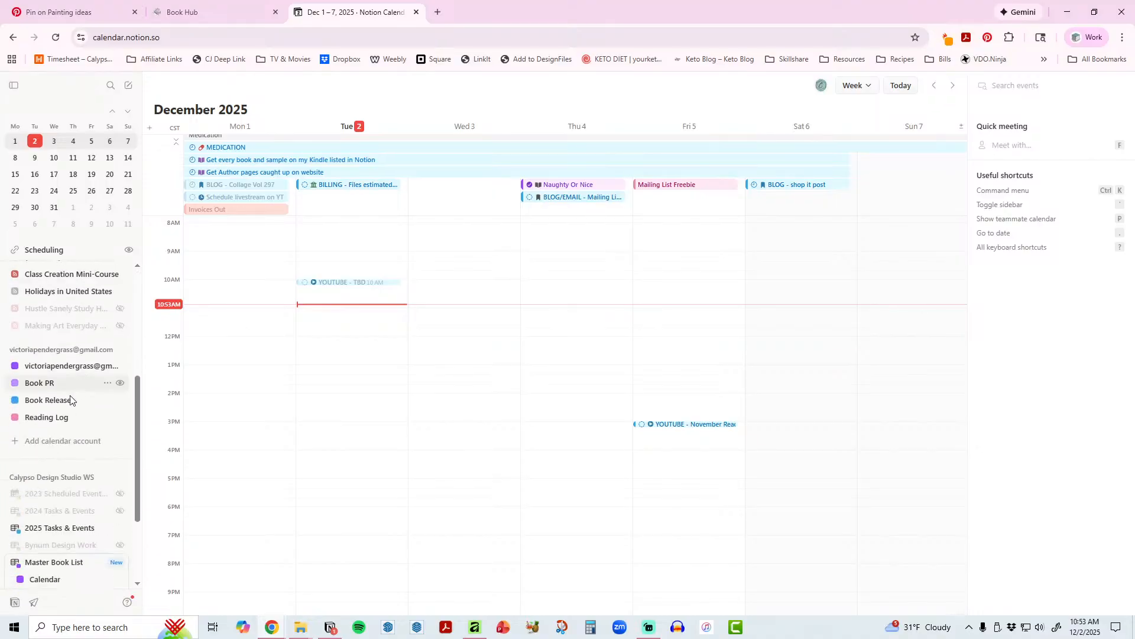
scroll(74, 461, "down", 1)
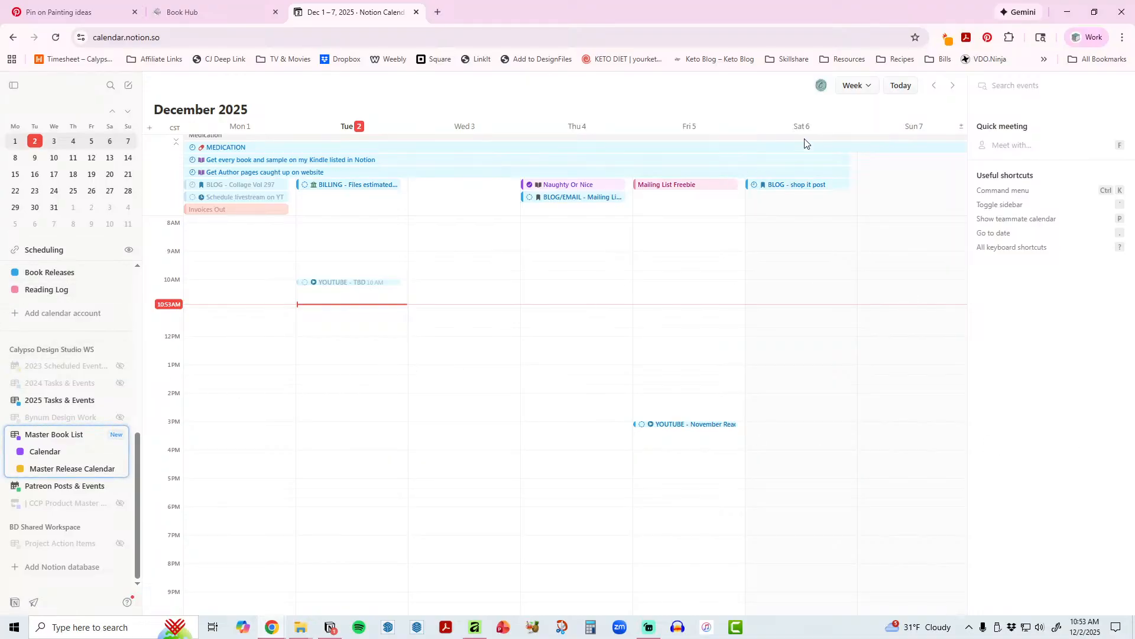
Step: Go back to the week of November 24–30, 2025 and examine its all-day and timed events
left_click(934, 87)
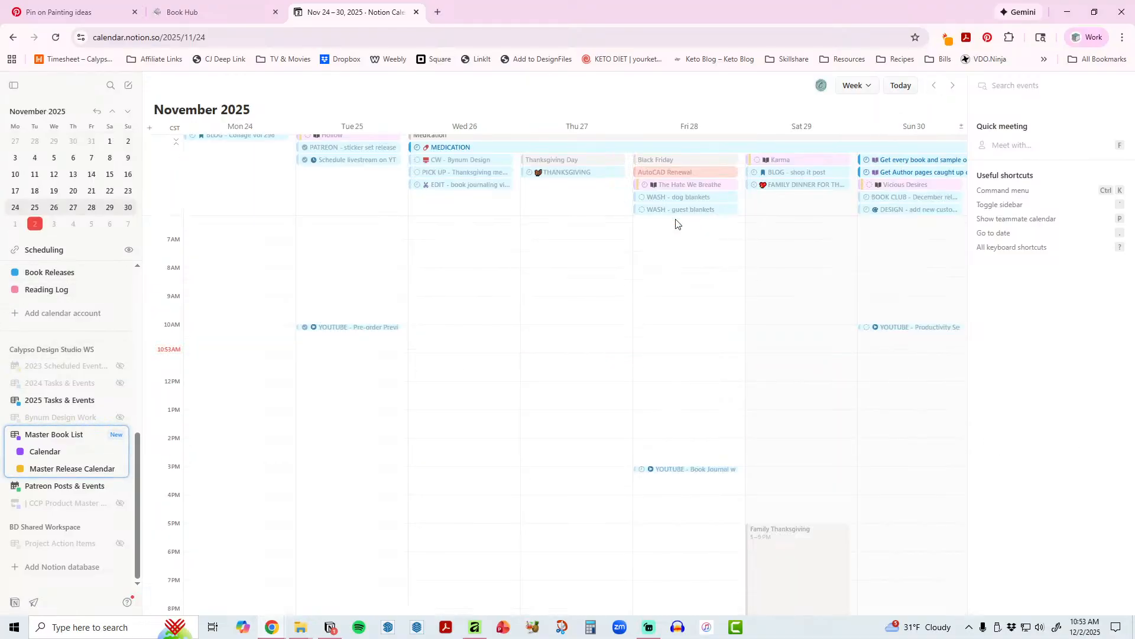
scroll(668, 278, "up", 2)
scroll(766, 325, "down", 4)
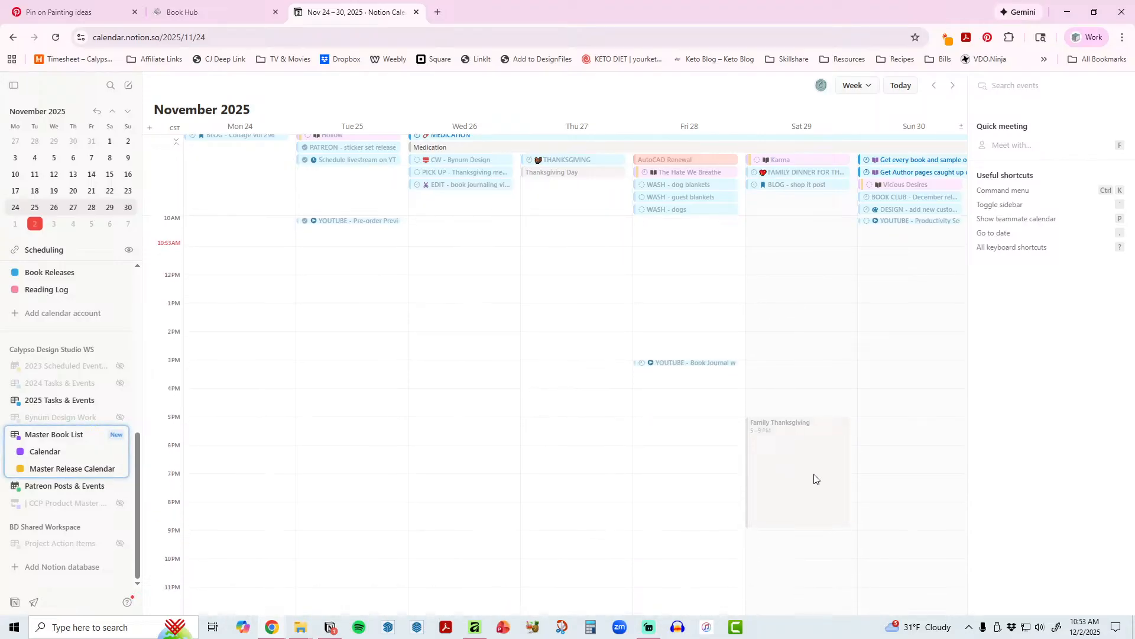
scroll(802, 414, "up", 4)
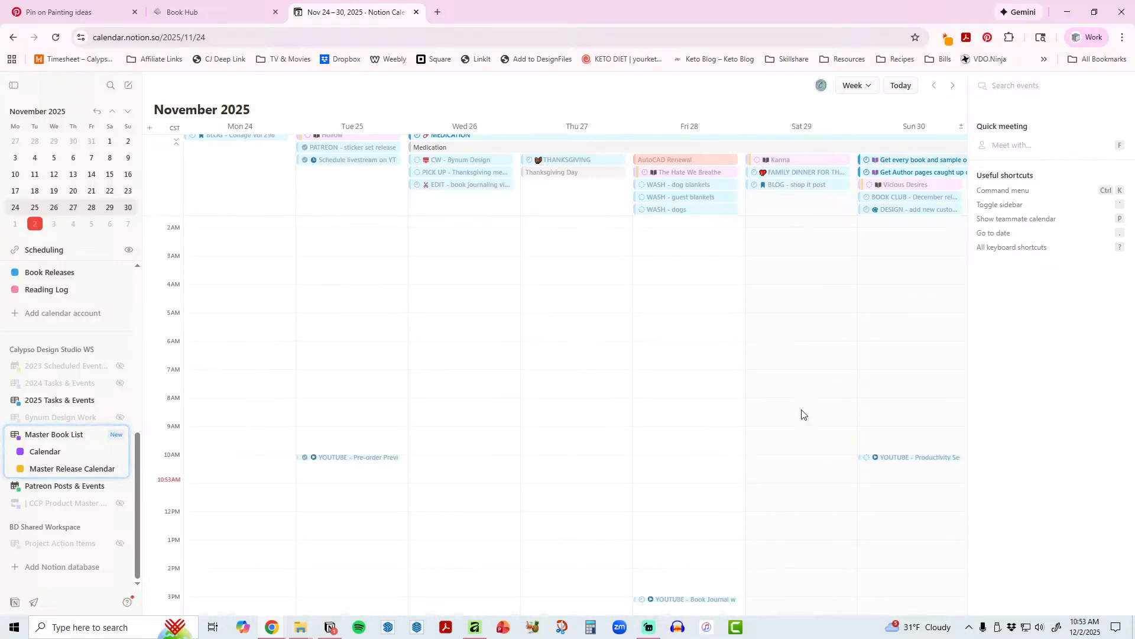
scroll(802, 414, "down", 2)
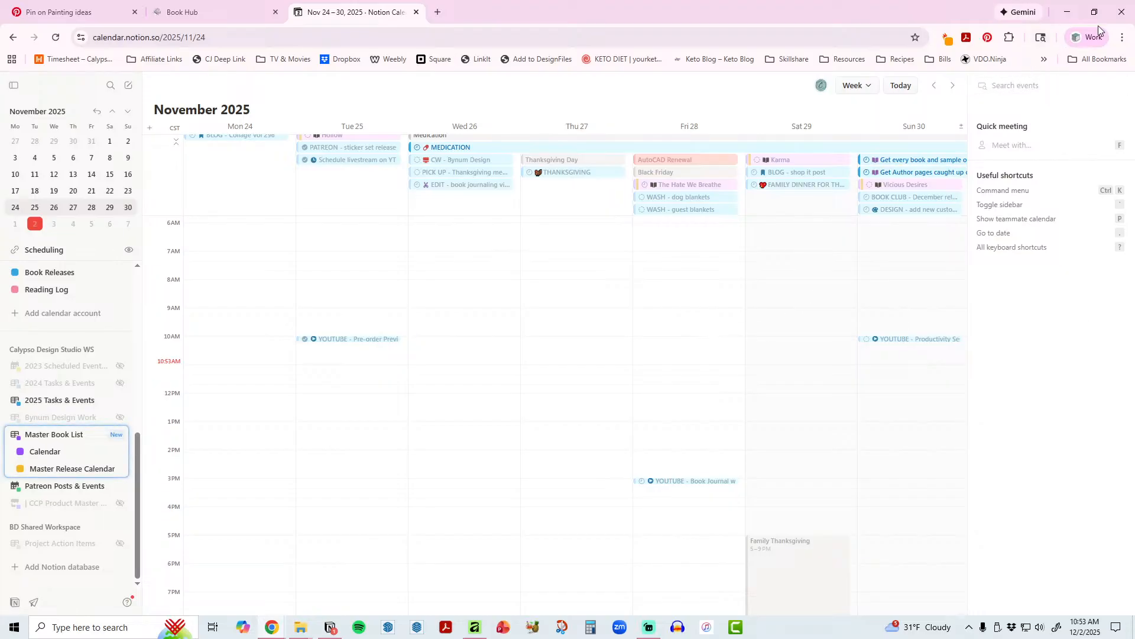
Step: Return to the Notion app and bring up the 2026 Big Picture Planning Hub page, dismissing the new-tab search
left_click(1072, 13)
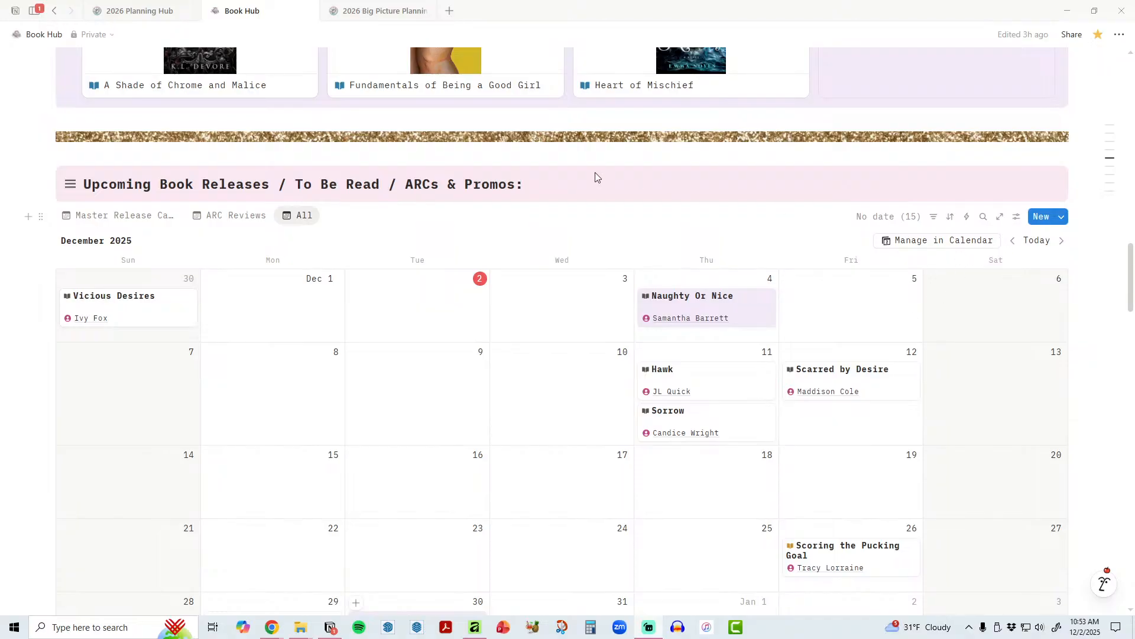
left_click(395, 12)
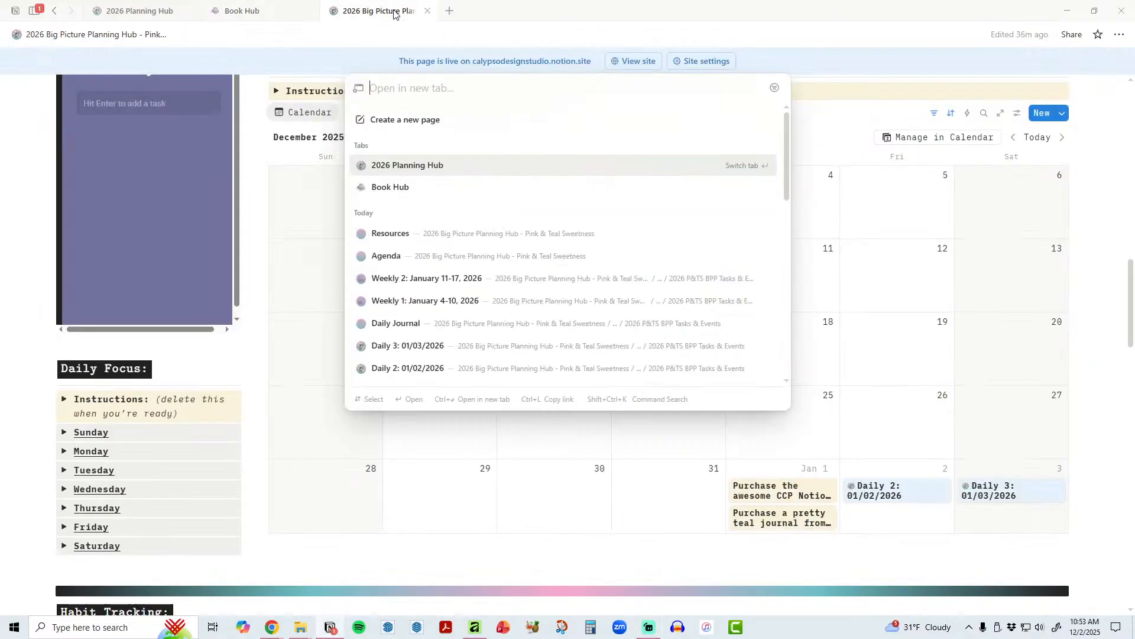
left_click(1091, 213)
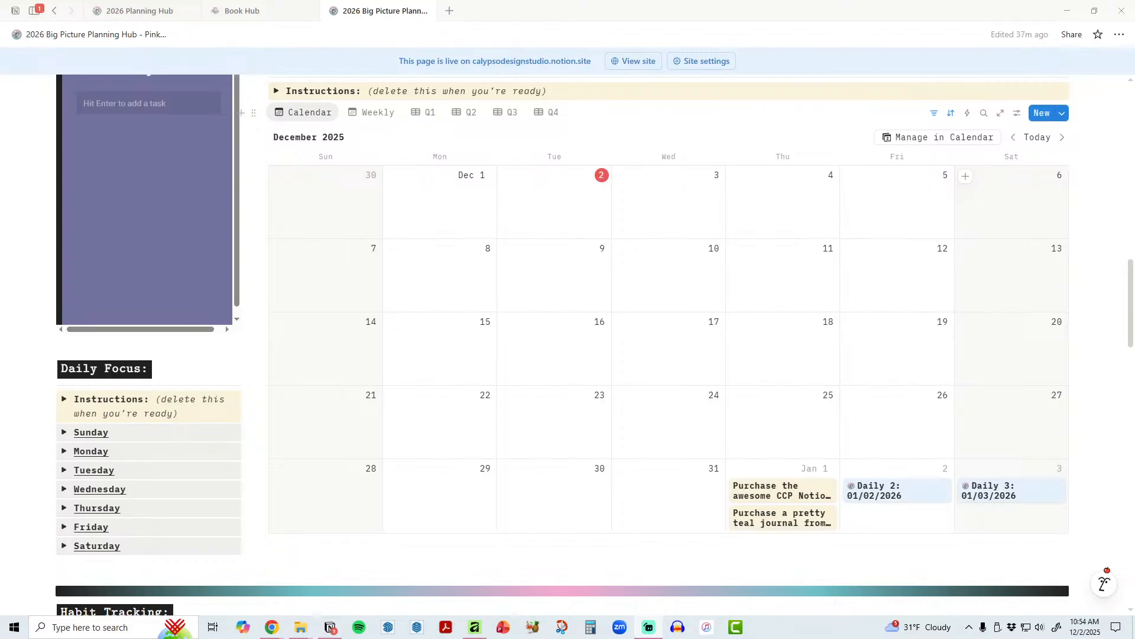
Step: Open the Q1: January - March page from the hub's This Quarter section
scroll(699, 421, "up", 10)
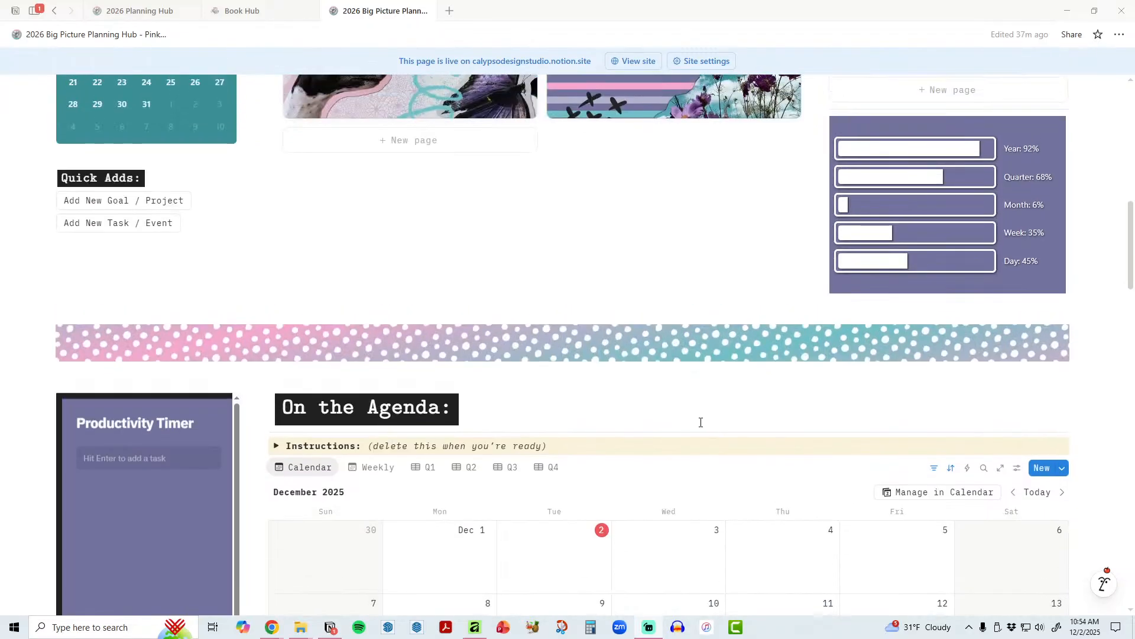
scroll(682, 437, "up", 2)
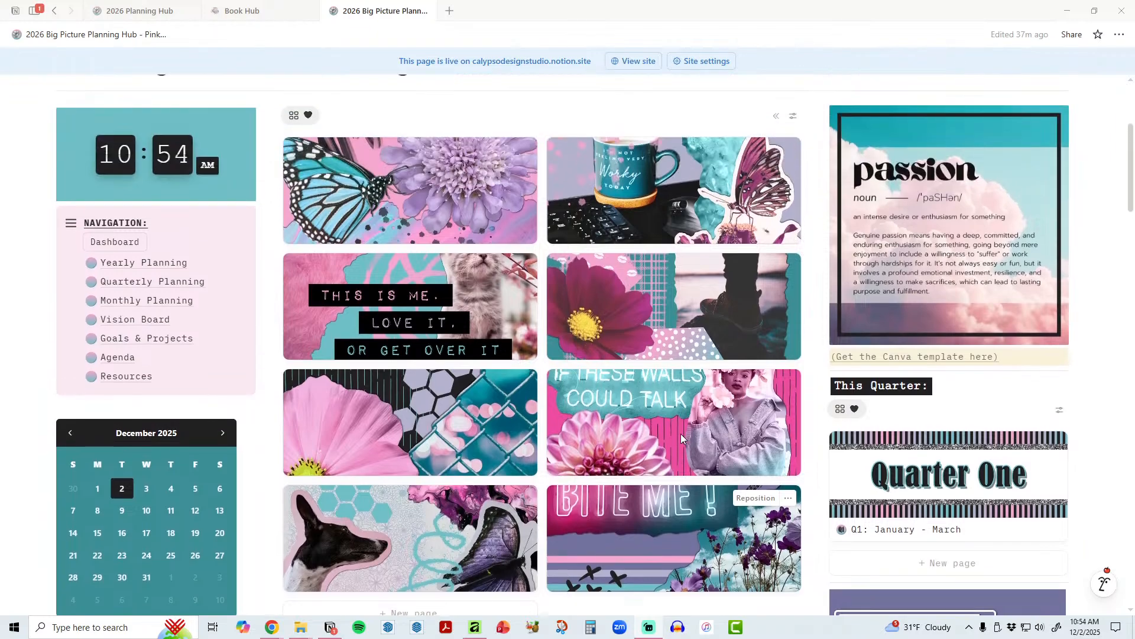
left_click(954, 480)
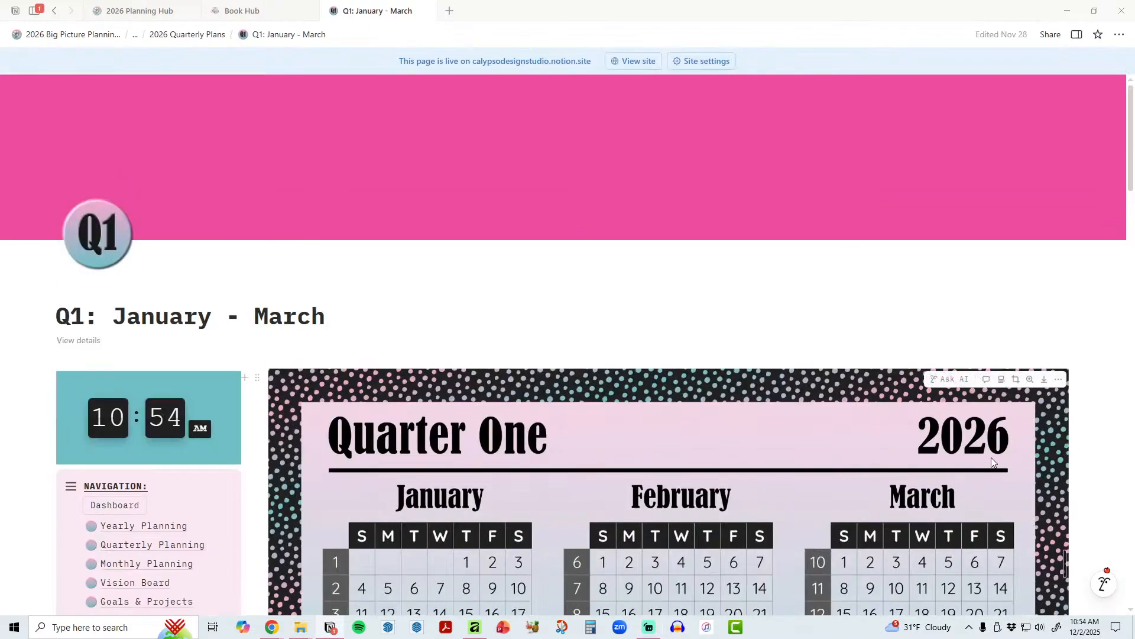
Step: Examine the Q1 page's quarter calendar, 2025 Q4 Reflection, word-of-the-year image and Prep for this Quarter sections
scroll(991, 456, "down", 5)
scroll(990, 459, "down", 4)
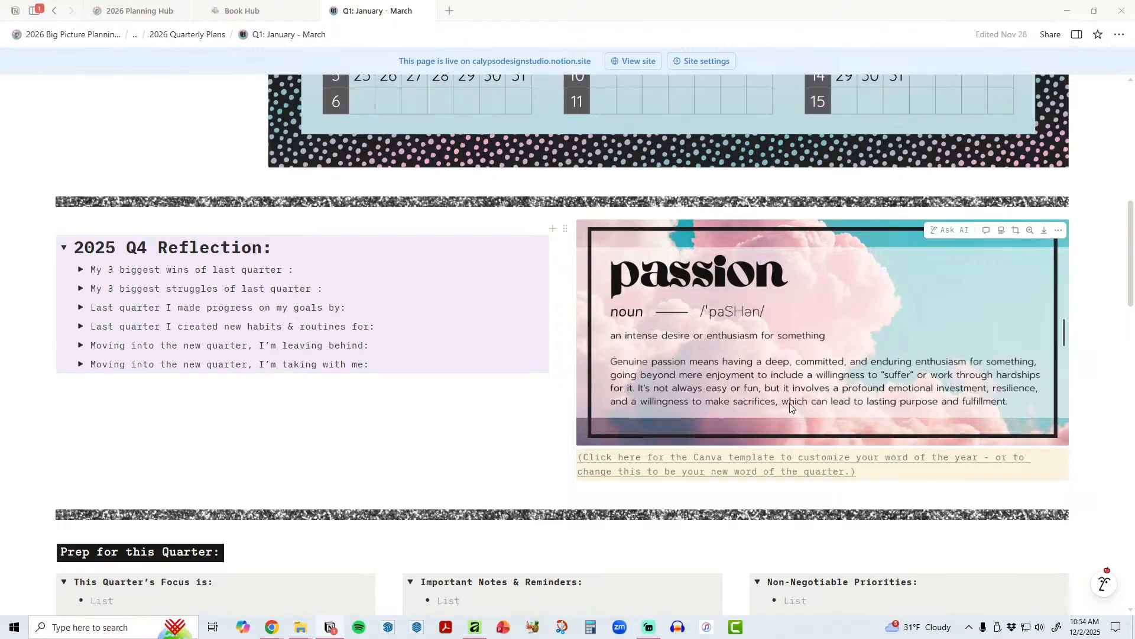
scroll(790, 403, "down", 2)
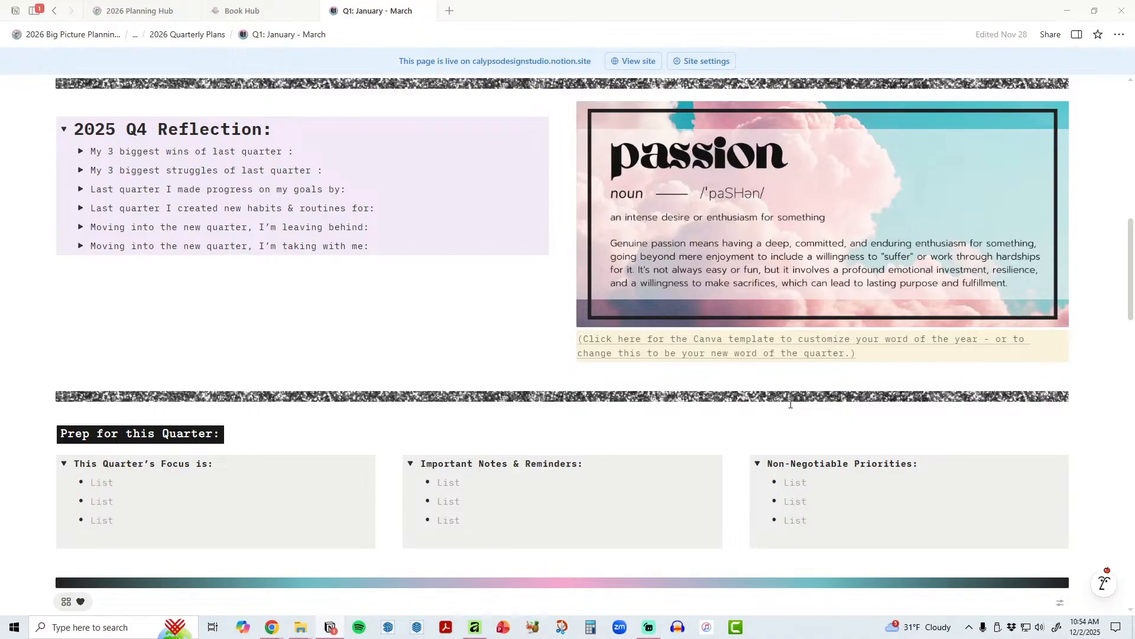
scroll(789, 404, "up", 6)
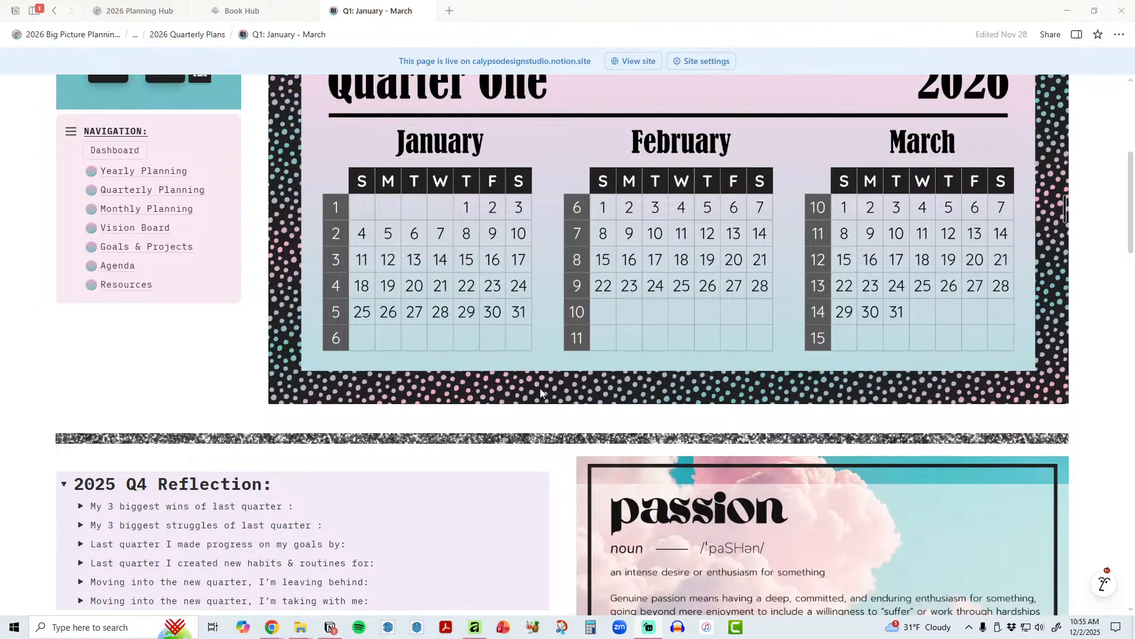
scroll(540, 388, "down", 4)
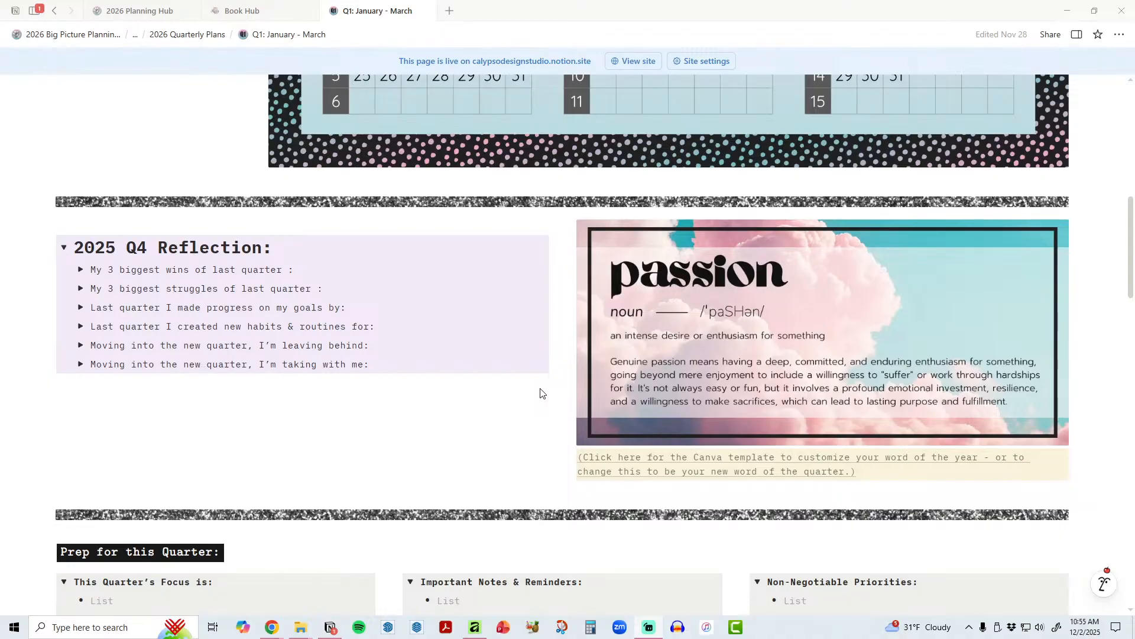
Step: Switch to Chrome and bring up the top of the Book Hub page in Notion
mouse_move(272, 628)
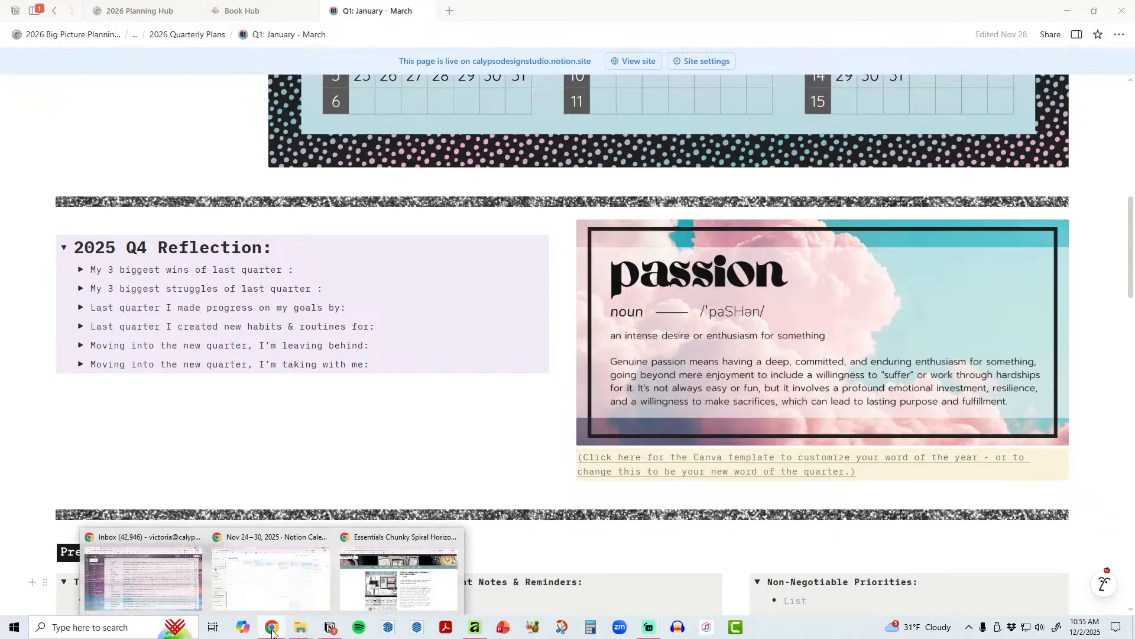
left_click(271, 579)
left_click(202, 12)
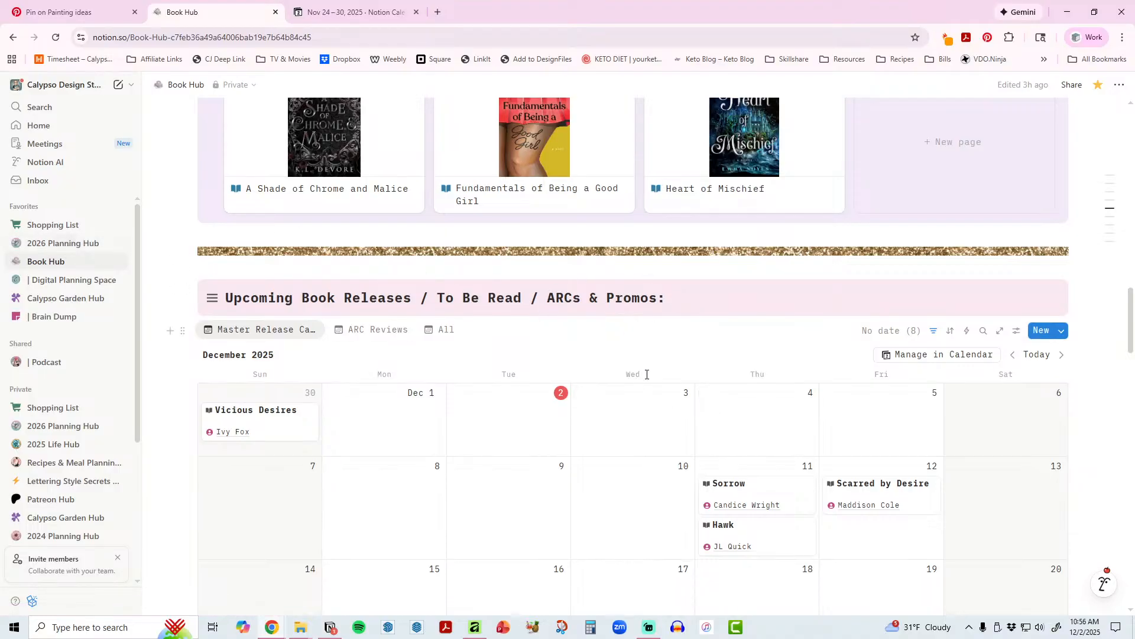
scroll(654, 388, "down", 6)
scroll(1000, 532, "up", 8)
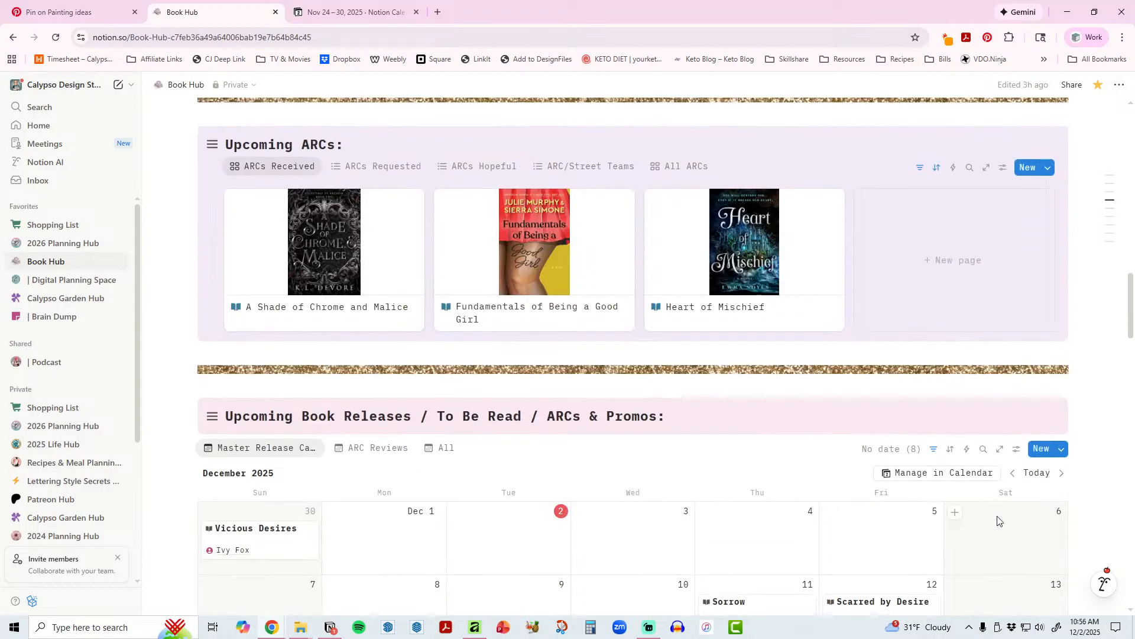
scroll(988, 464, "up", 15)
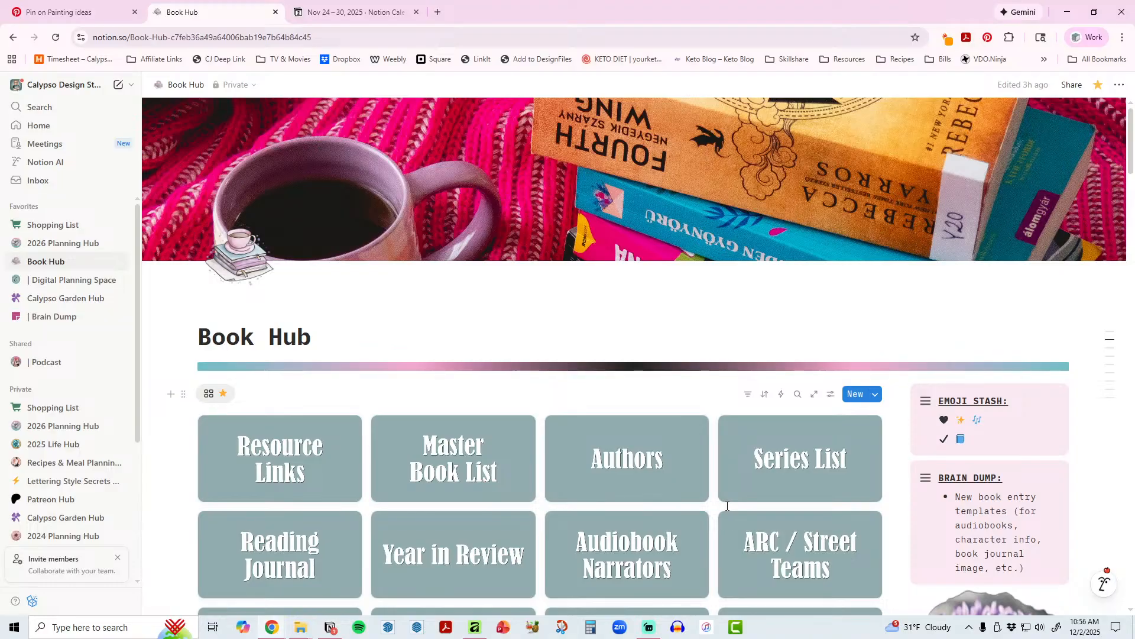
Step: Examine the Book Hub's navigation tiles, Currently Reading, Counts this Year and Reviews Needed sections
scroll(709, 505, "down", 2)
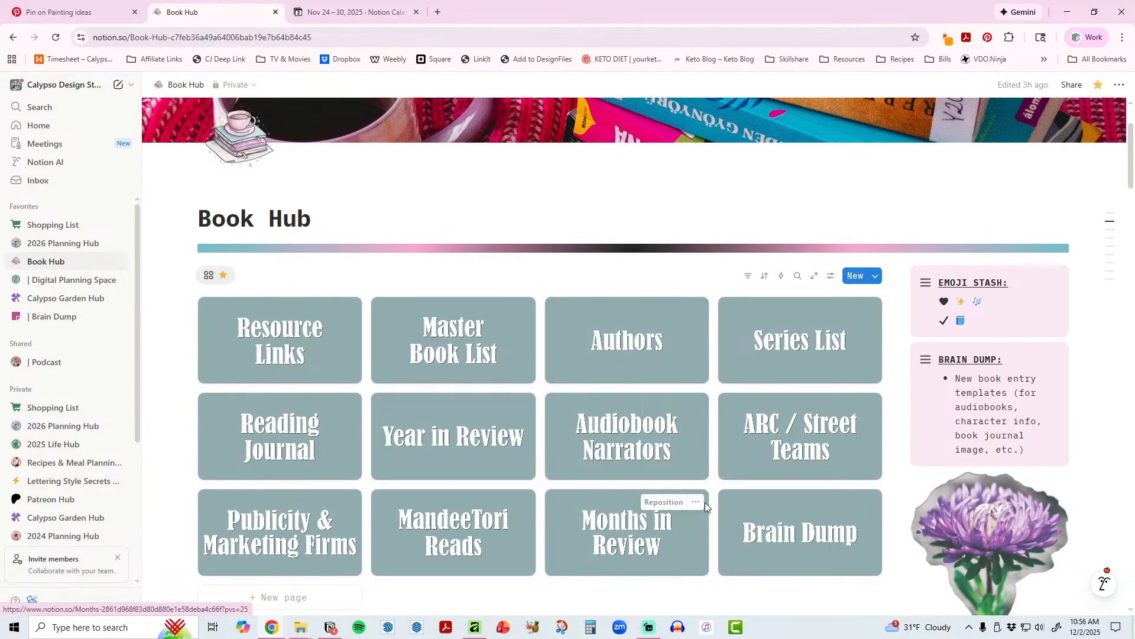
scroll(705, 502, "down", 4)
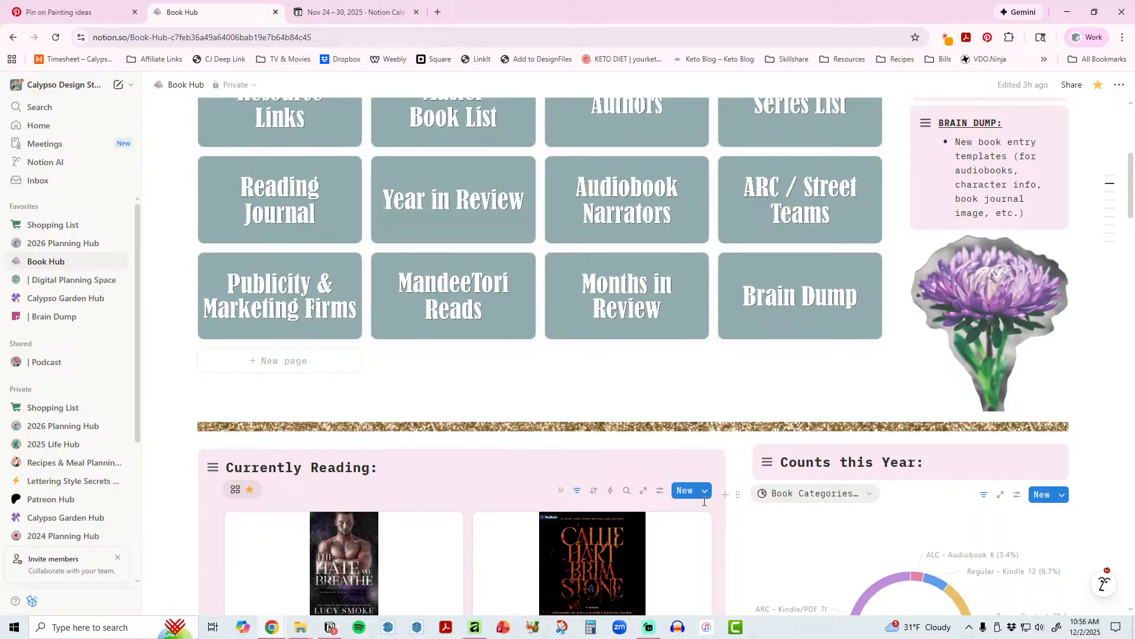
scroll(704, 502, "down", 4)
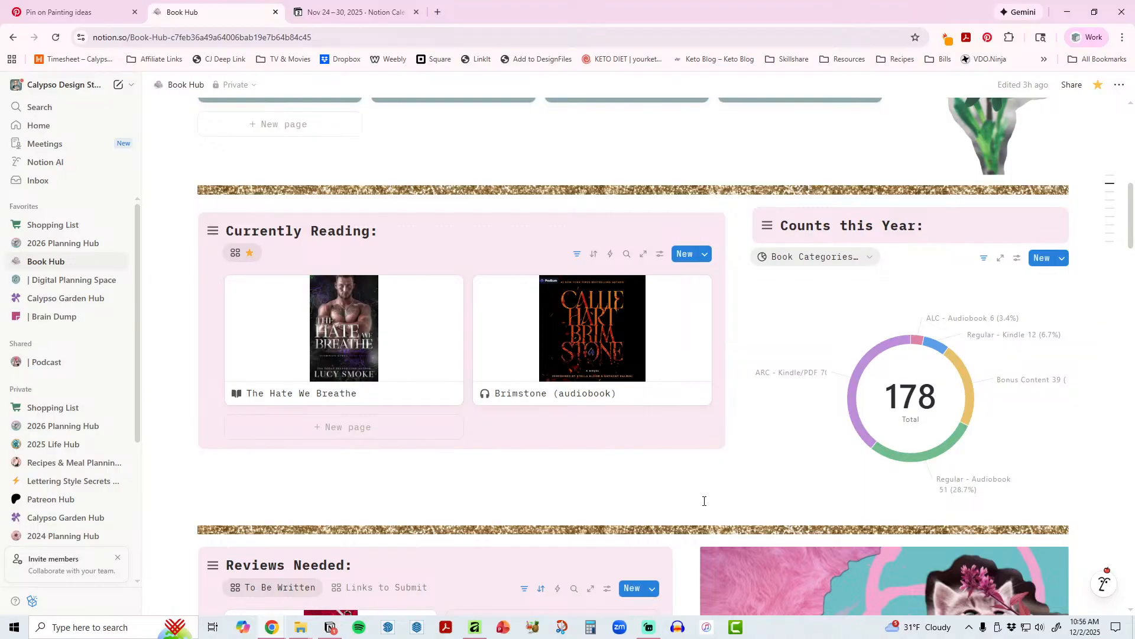
scroll(704, 501, "down", 4)
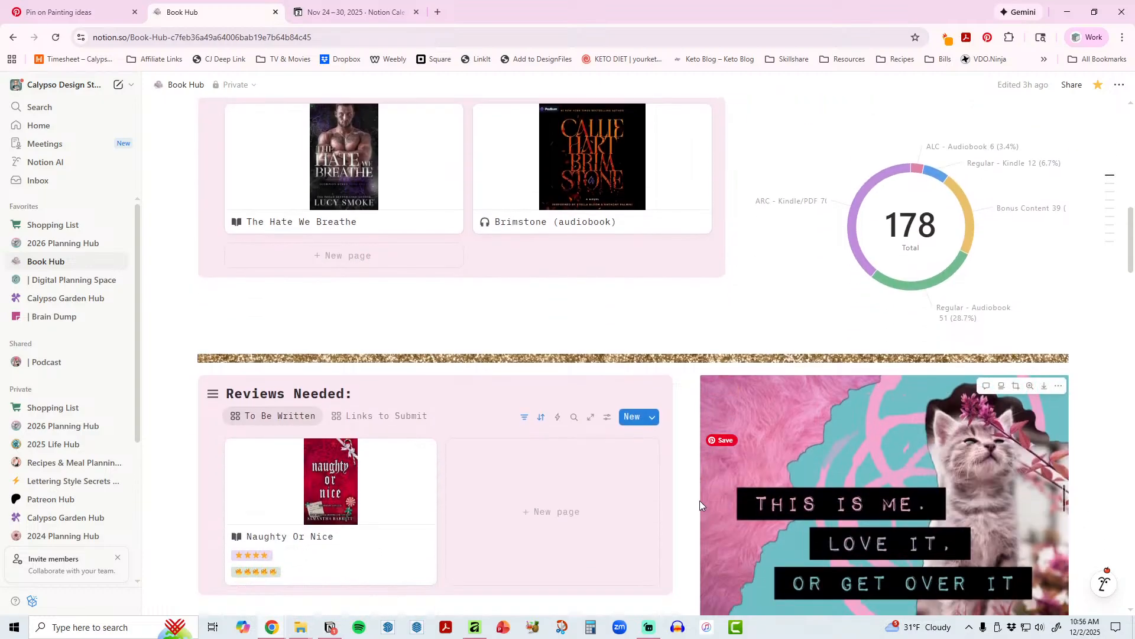
scroll(700, 500, "down", 9)
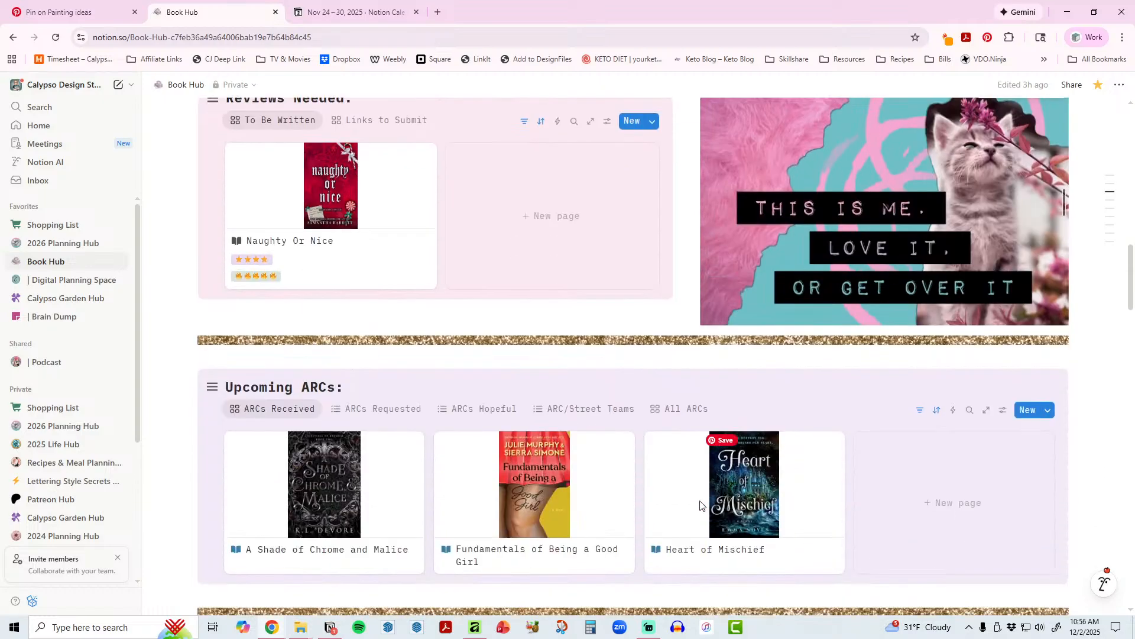
Step: Examine the Book Hub's Upcoming ARCs, the December 2025 book release calendar and the Monthly Reading Log
scroll(700, 501, "down", 1)
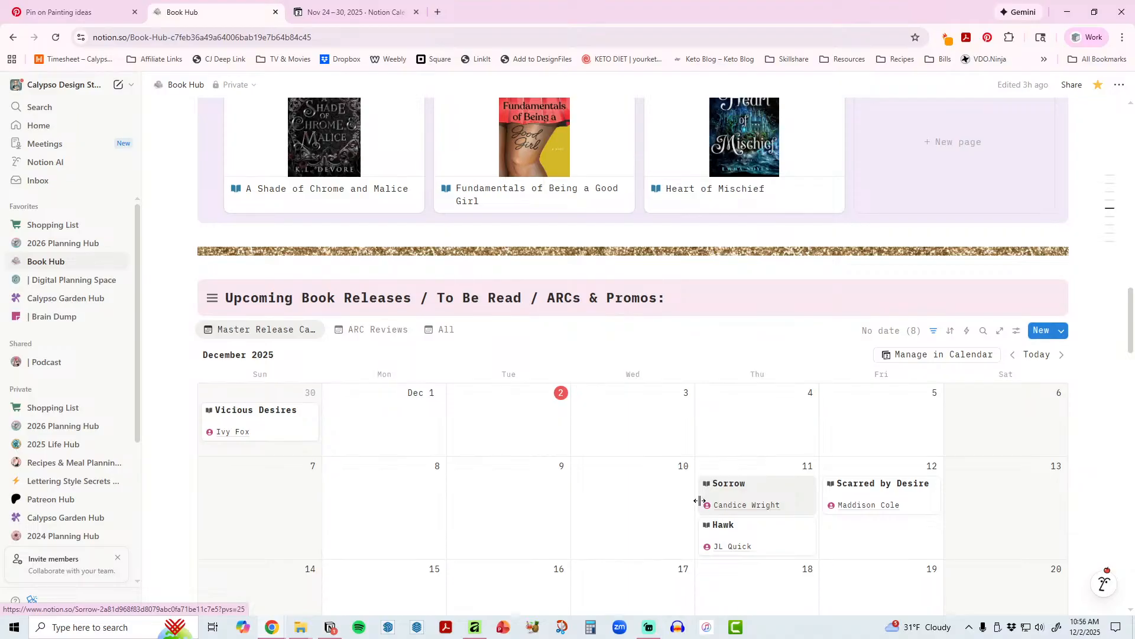
scroll(700, 501, "down", 2)
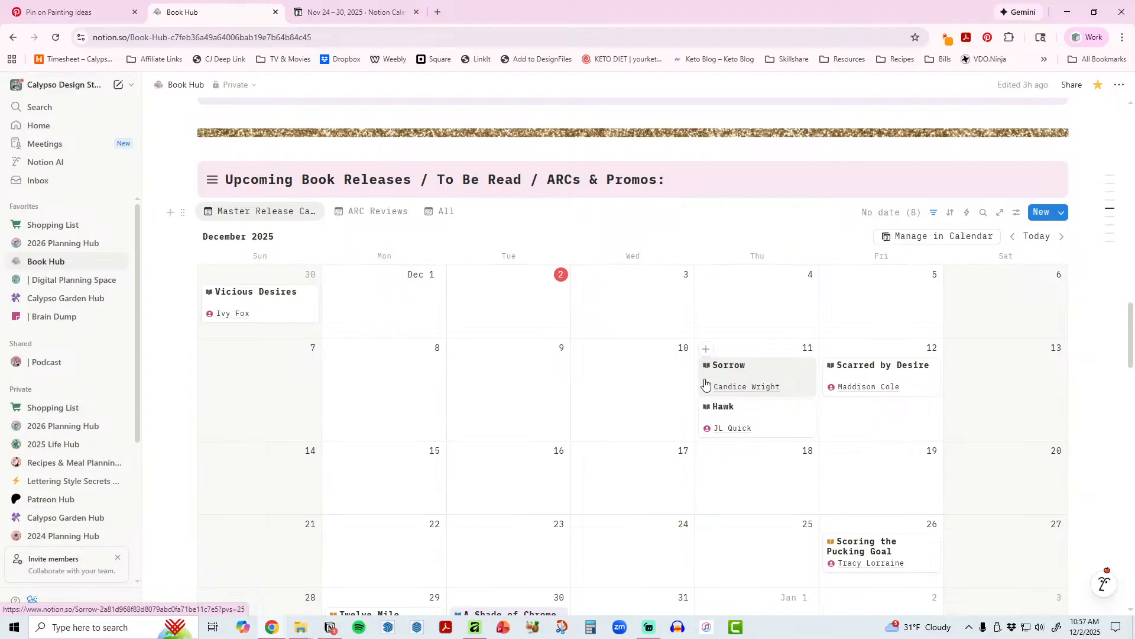
scroll(705, 383, "up", 6)
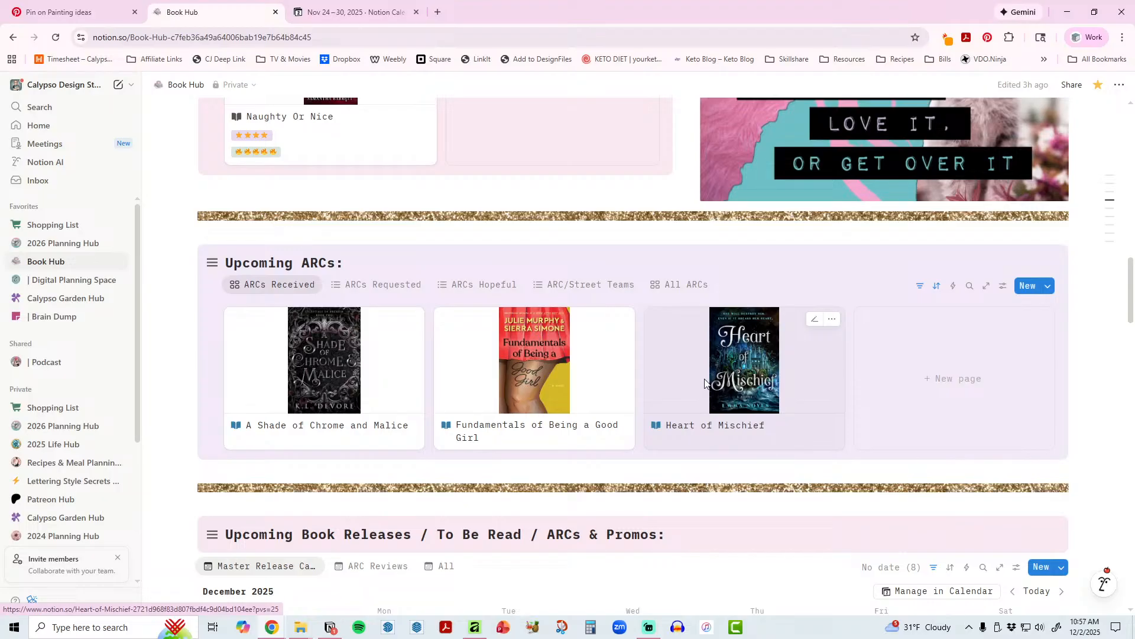
scroll(704, 383, "down", 6)
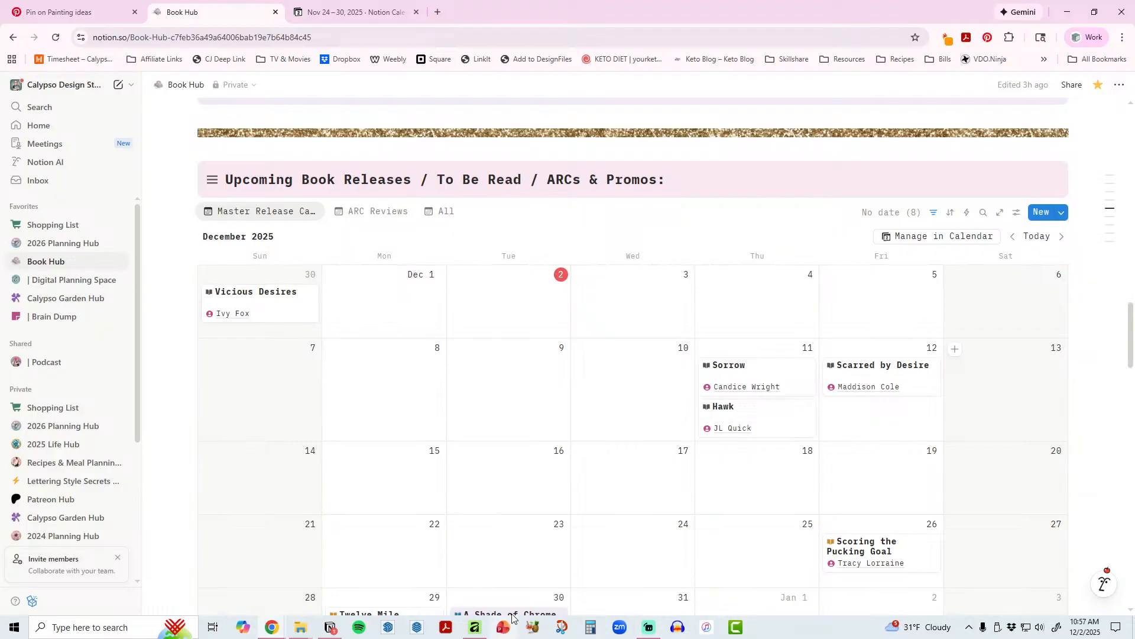
scroll(651, 409, "down", 2)
scroll(651, 409, "down", 4)
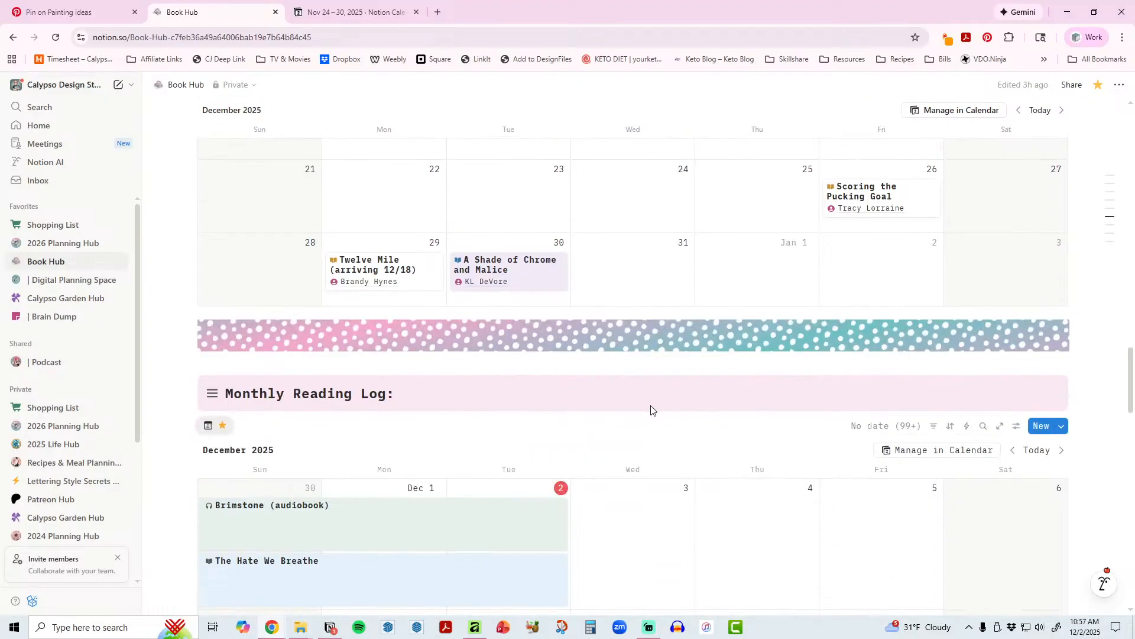
scroll(651, 409, "up", 6)
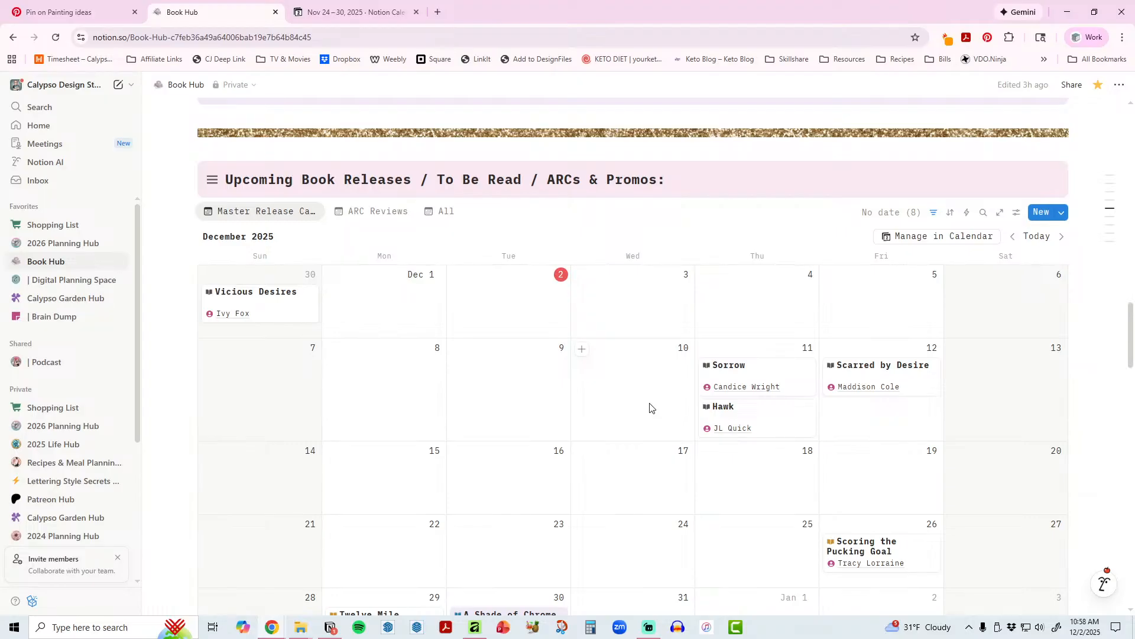
Step: Return to the Notion app and go from the Q1 page back to the 2026 Big Picture Planning Hub dashboard
left_click(331, 628)
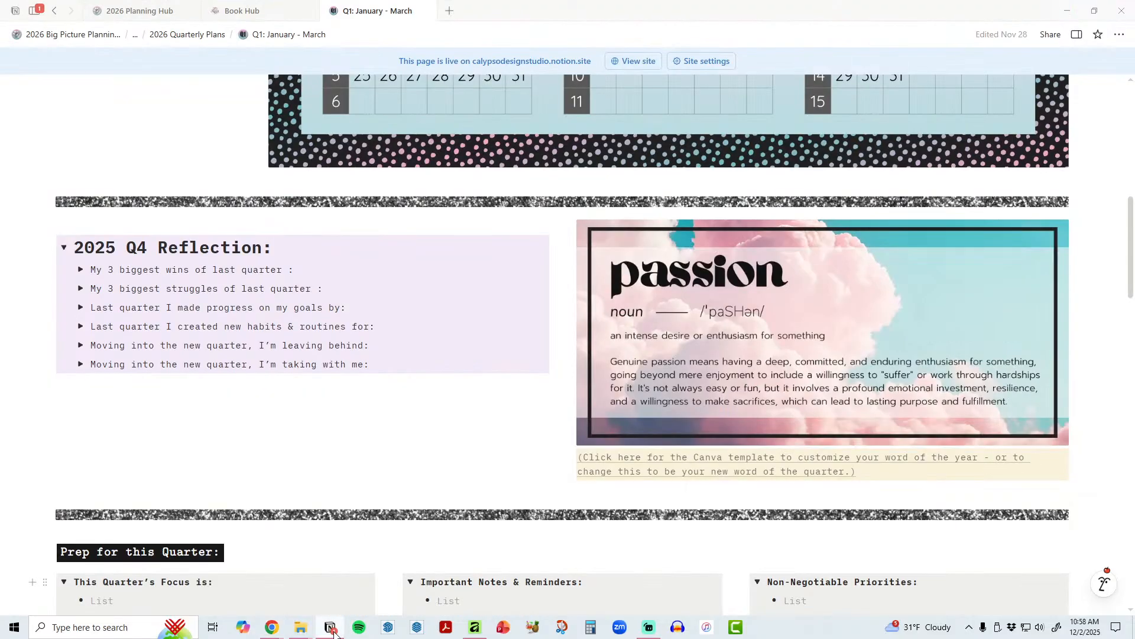
scroll(820, 373, "up", 10)
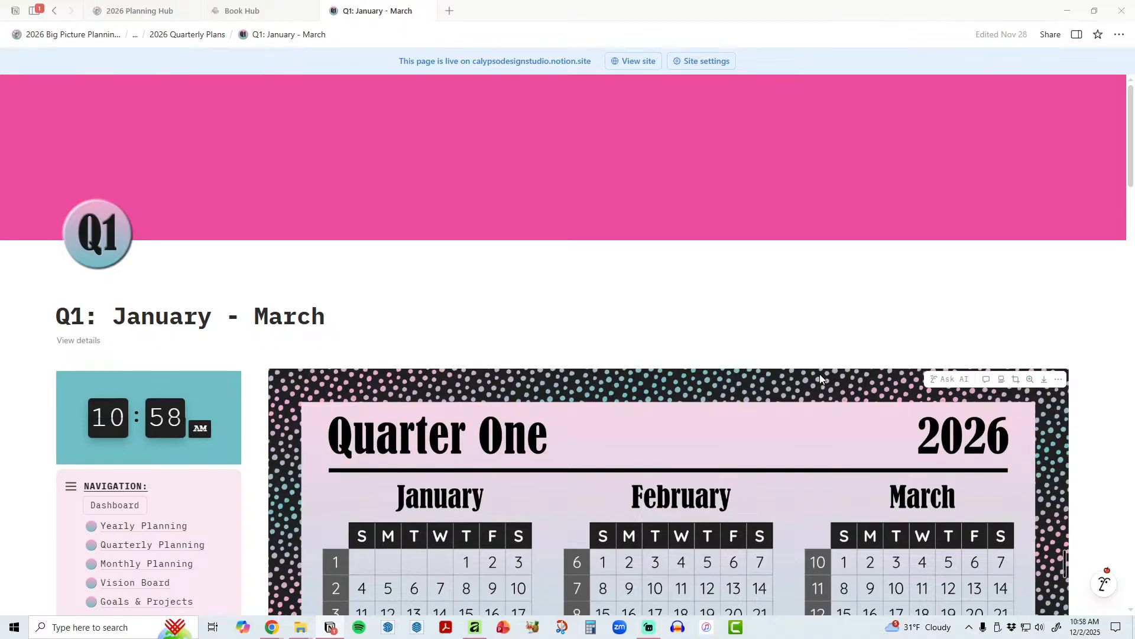
left_click(111, 505)
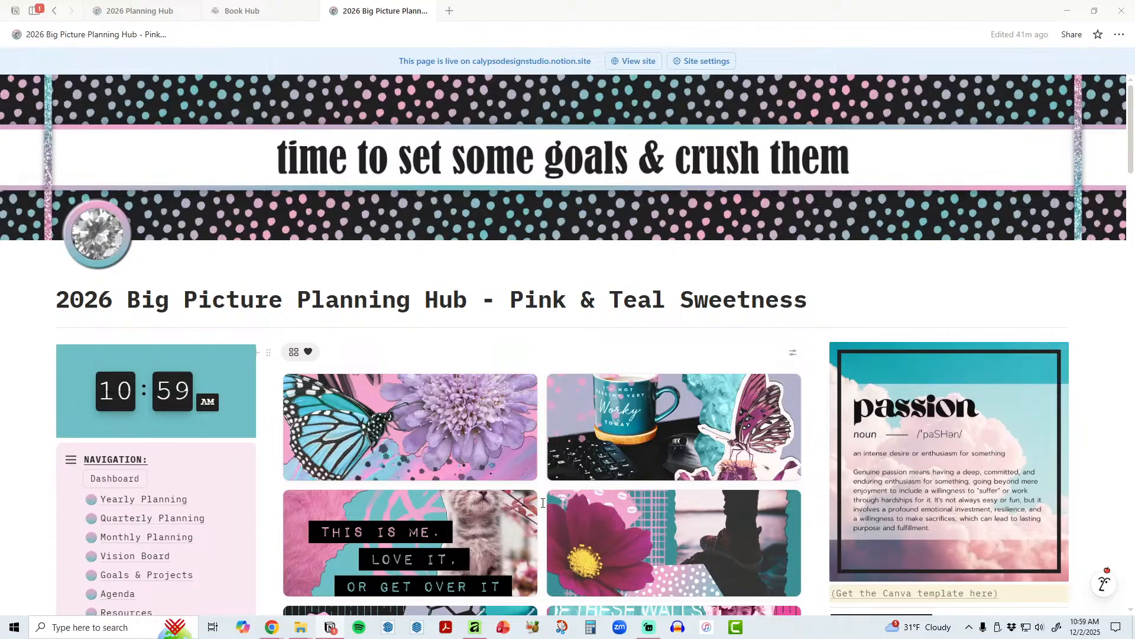
Step: Examine the template hub's category image gallery, navigation list, word-of-the-year image and This Quarter section
scroll(542, 502, "down", 4)
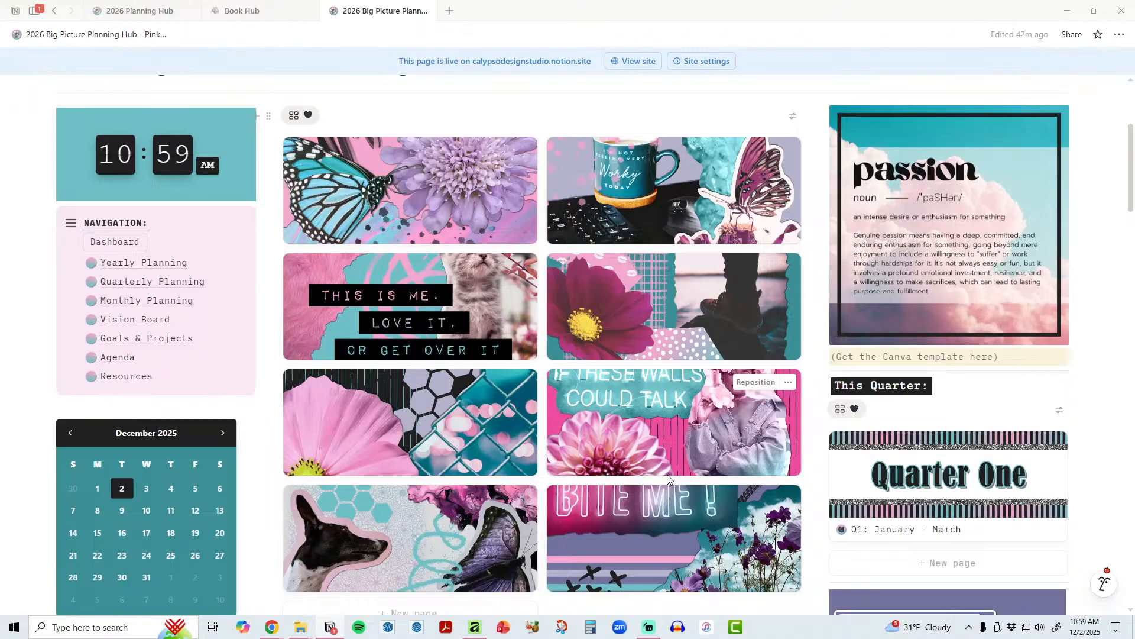
scroll(668, 479, "down", 2)
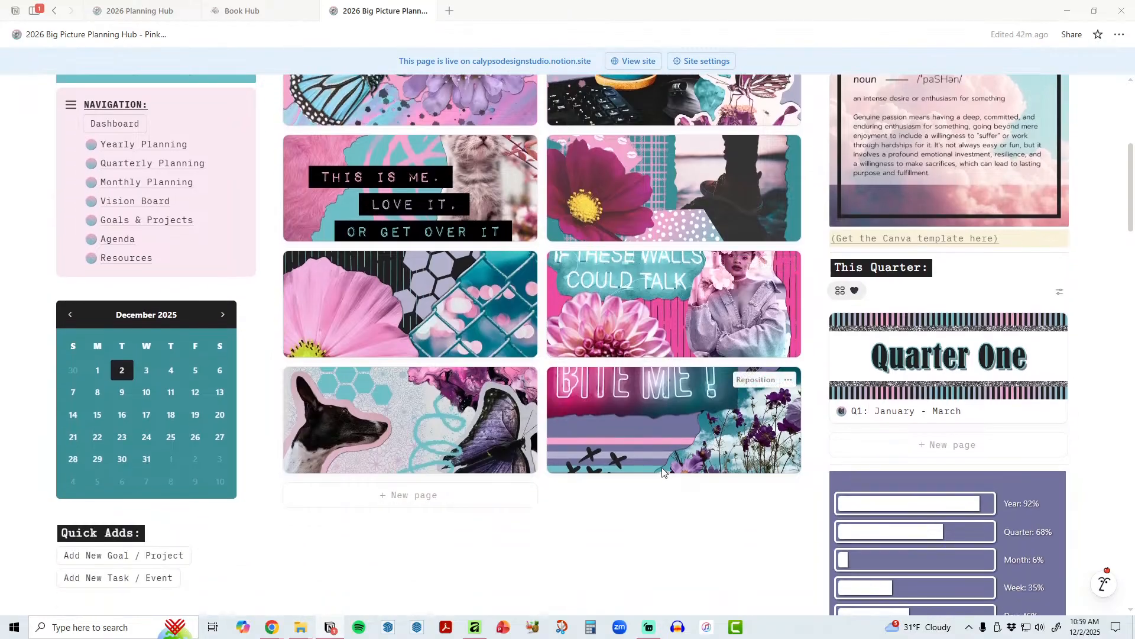
scroll(662, 471, "up", 6)
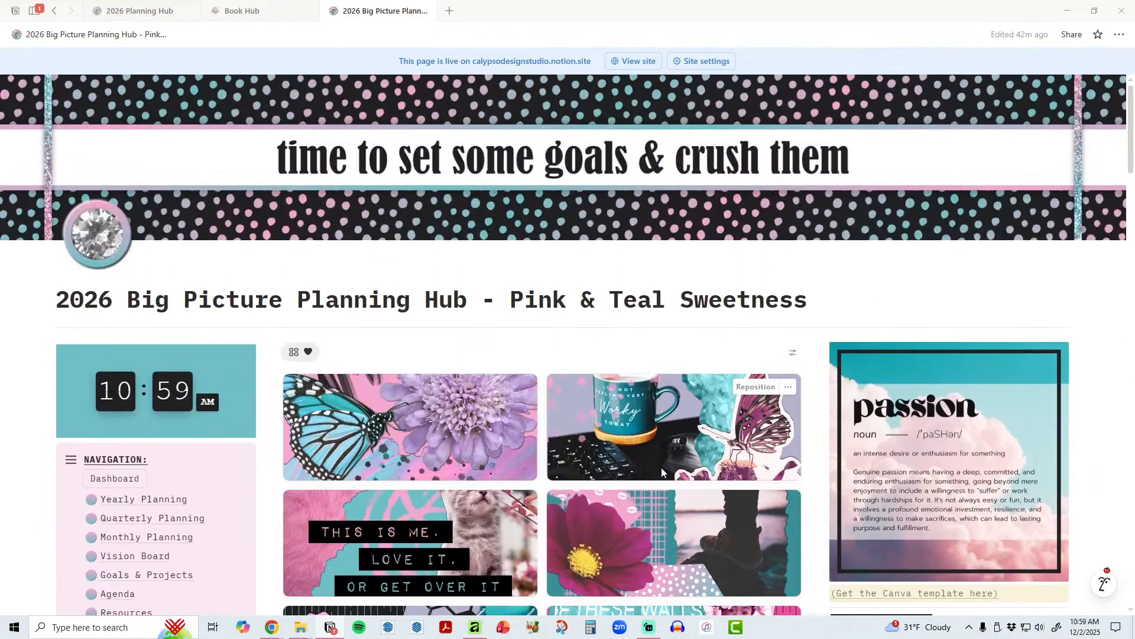
scroll(669, 461, "down", 4)
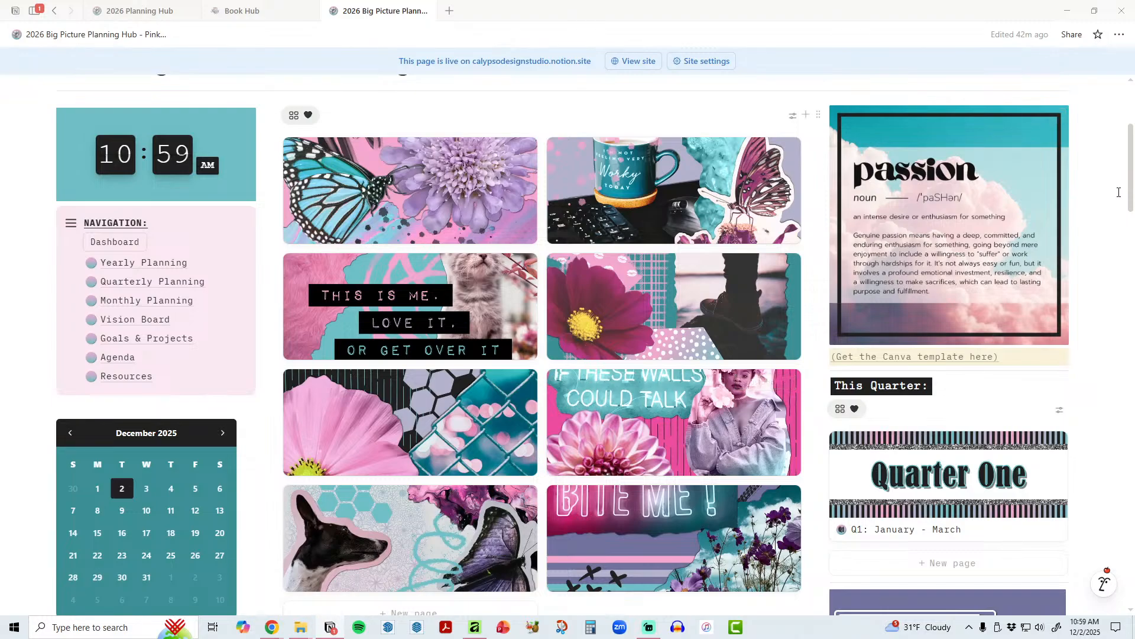
left_click_drag(1132, 203, 1132, 205)
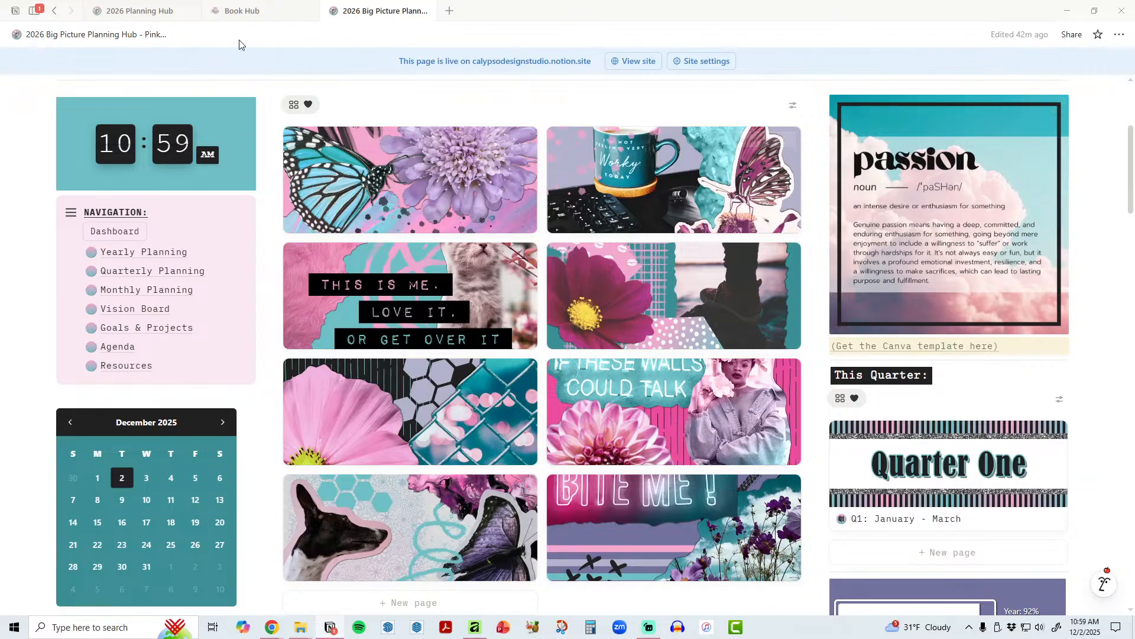
Step: Compare the personalized 2026 Planning Hub's category gallery with the template hub's gallery, ending on the personalized page
mouse_move(144, 12)
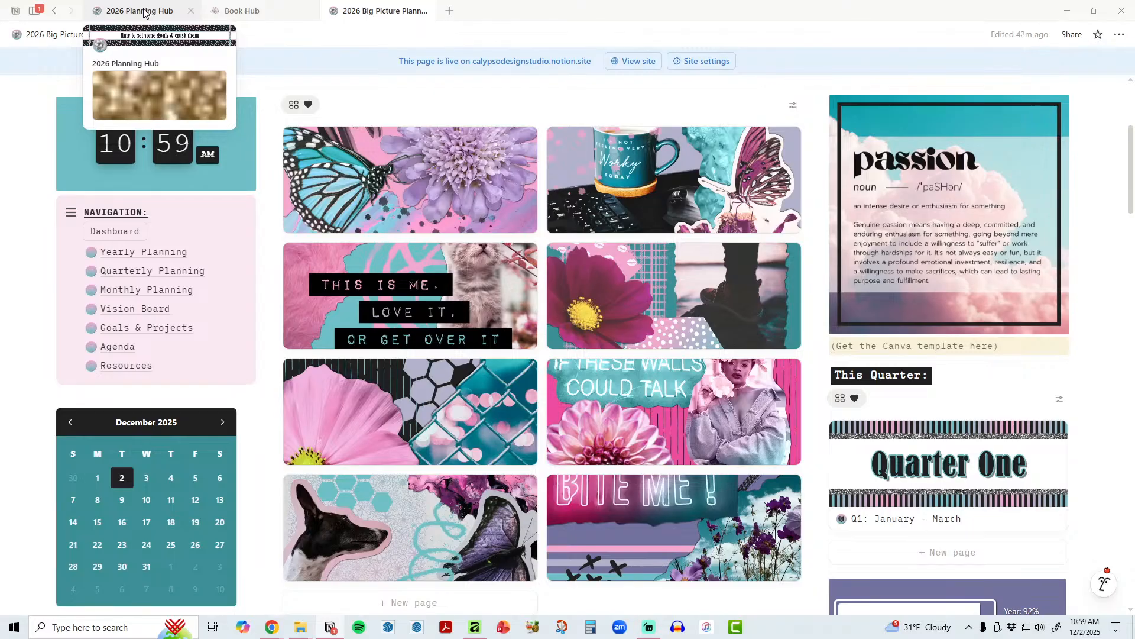
left_click(144, 12)
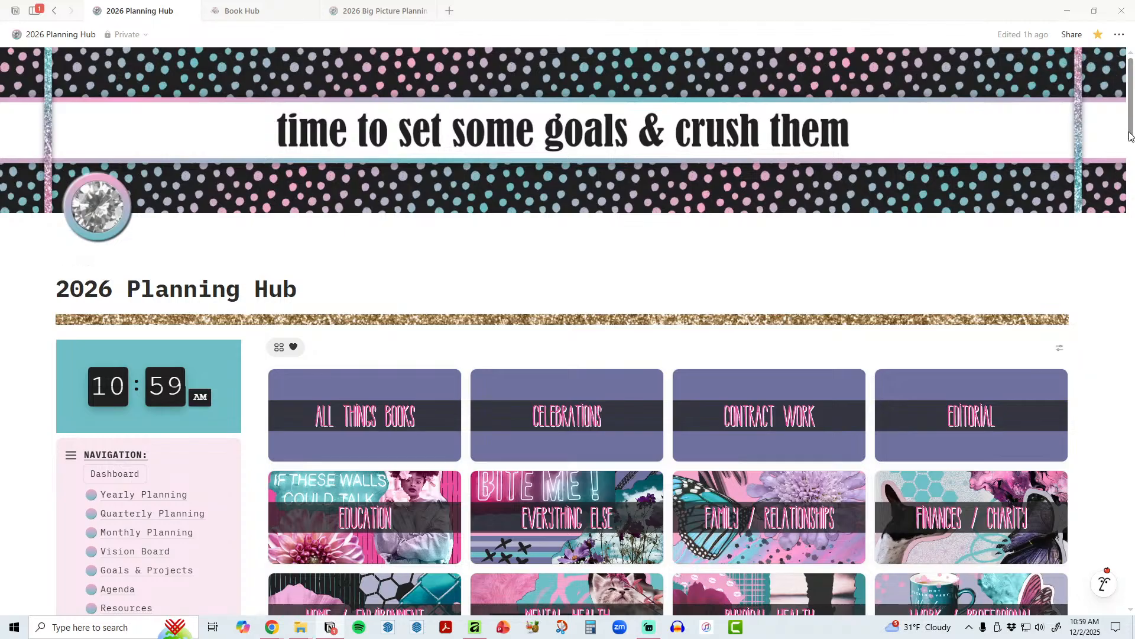
scroll(1130, 136, "down", 3)
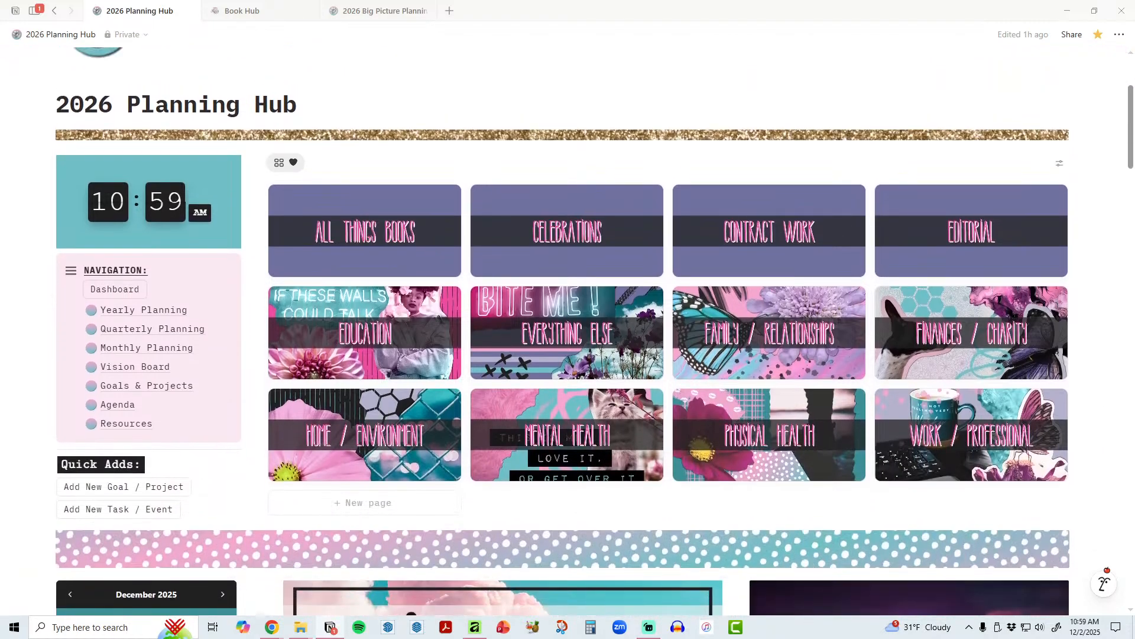
left_click_drag(1132, 158, 1132, 156)
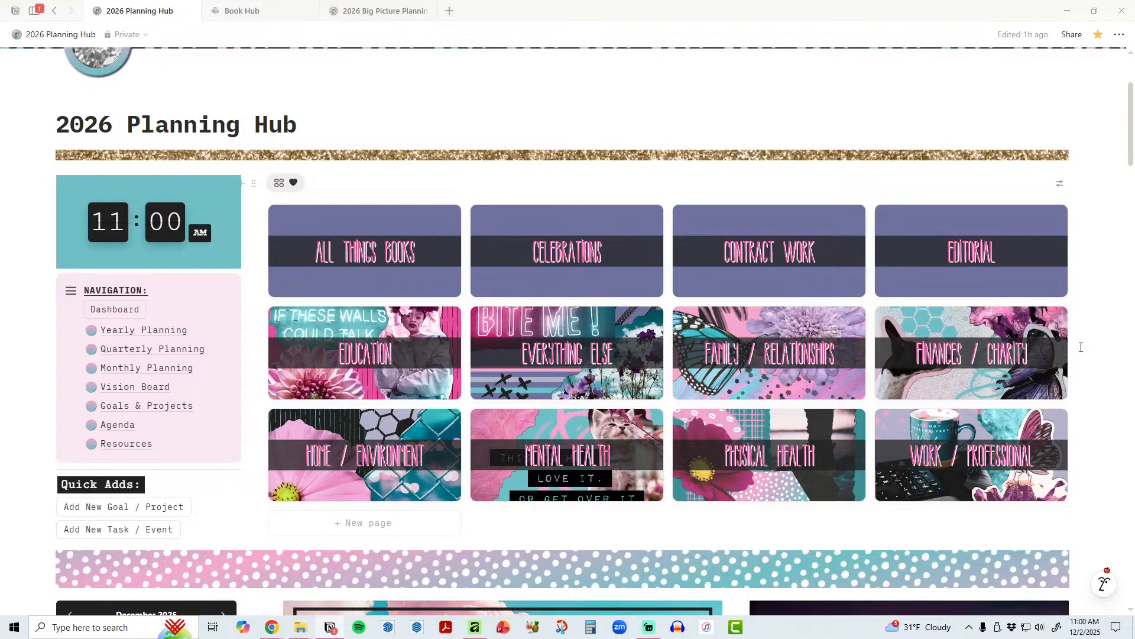
left_click(393, 12)
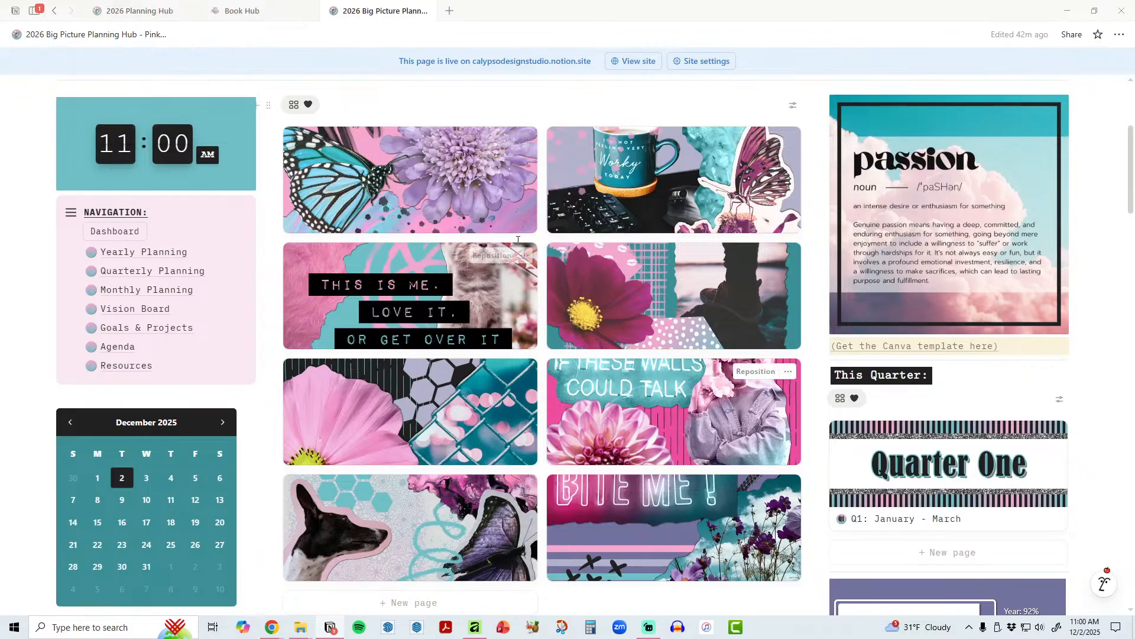
left_click(124, 10)
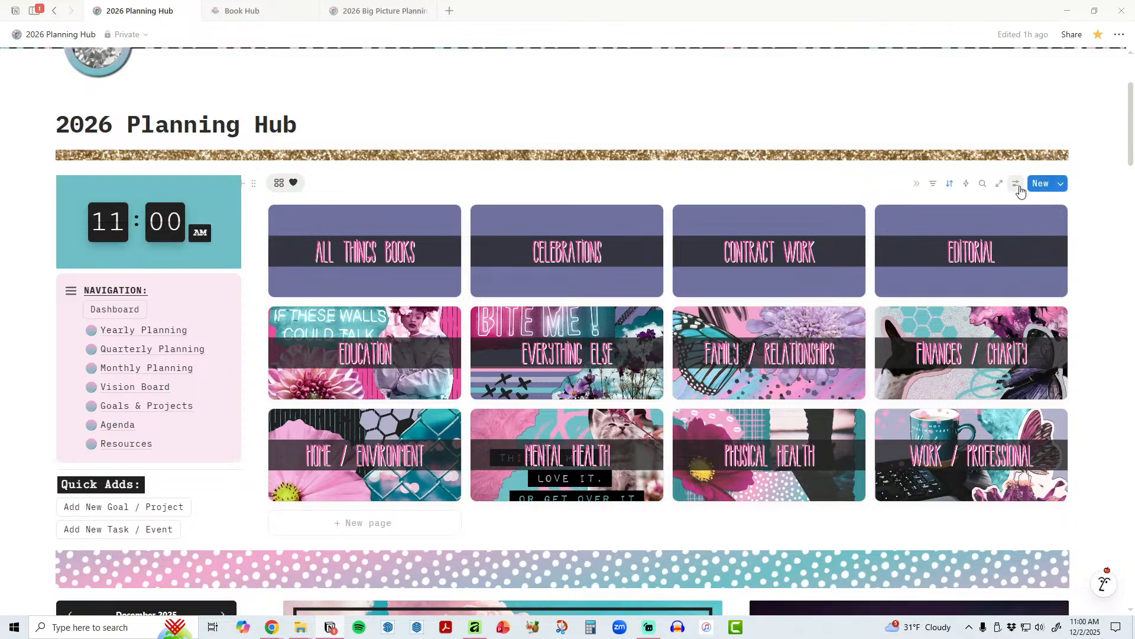
Step: Review the layout settings of the 2026 Planning Hub's category gallery and close them without changes
left_click(1021, 184)
left_click(1081, 259)
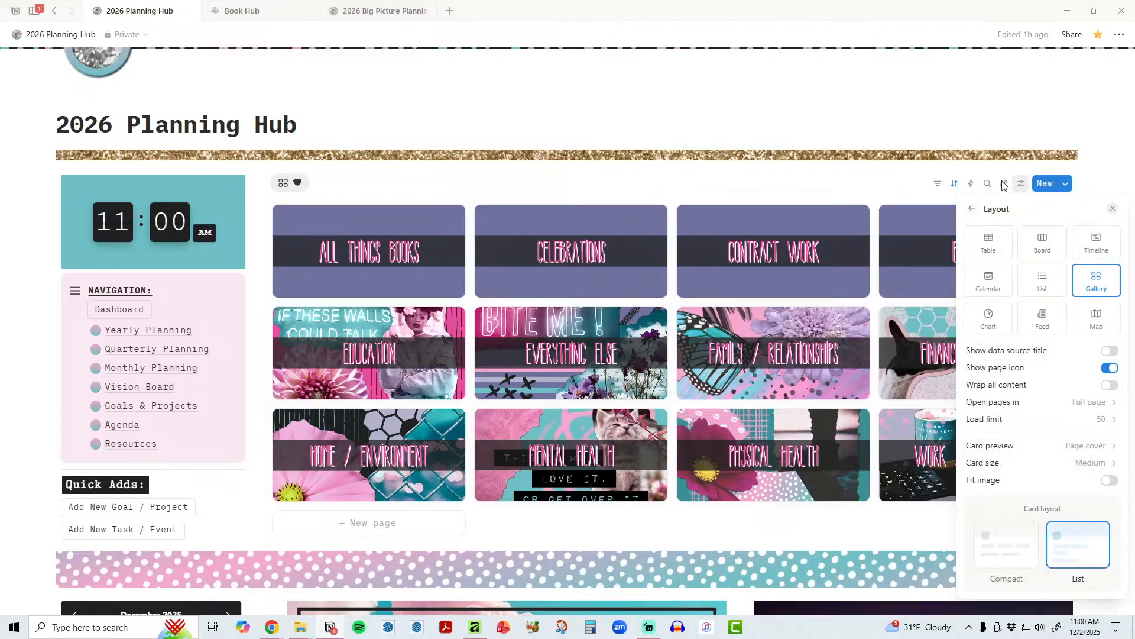
left_click(898, 185)
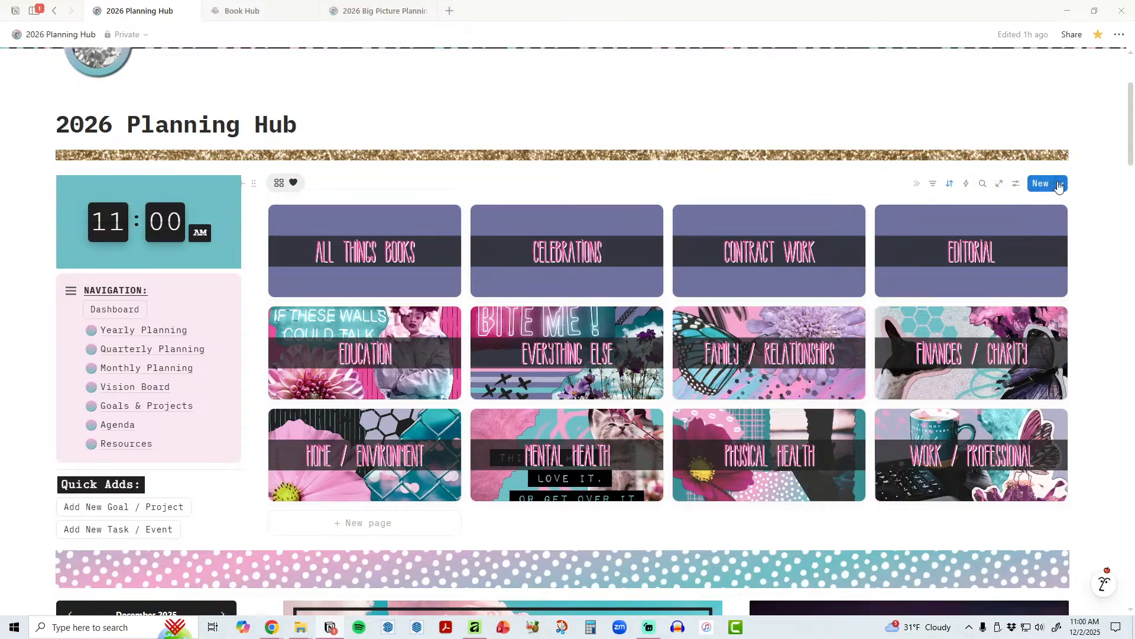
left_click(917, 186)
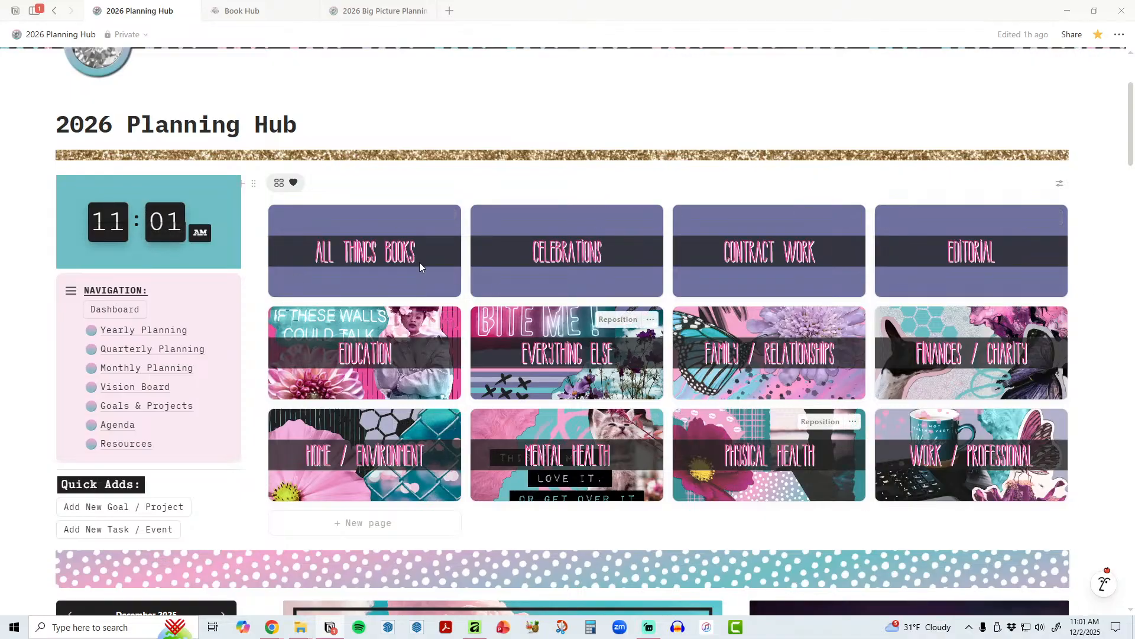
Step: Open the Celebrations category page, view its sections, and return to the 2026 Planning Hub's category gallery
left_click(634, 269)
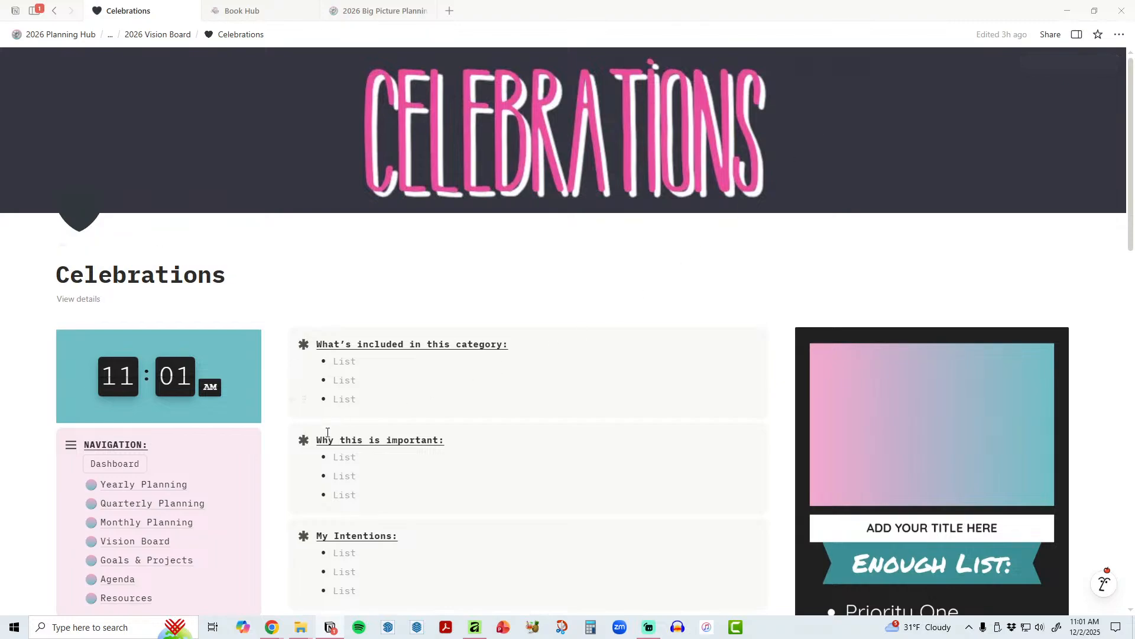
left_click(128, 466)
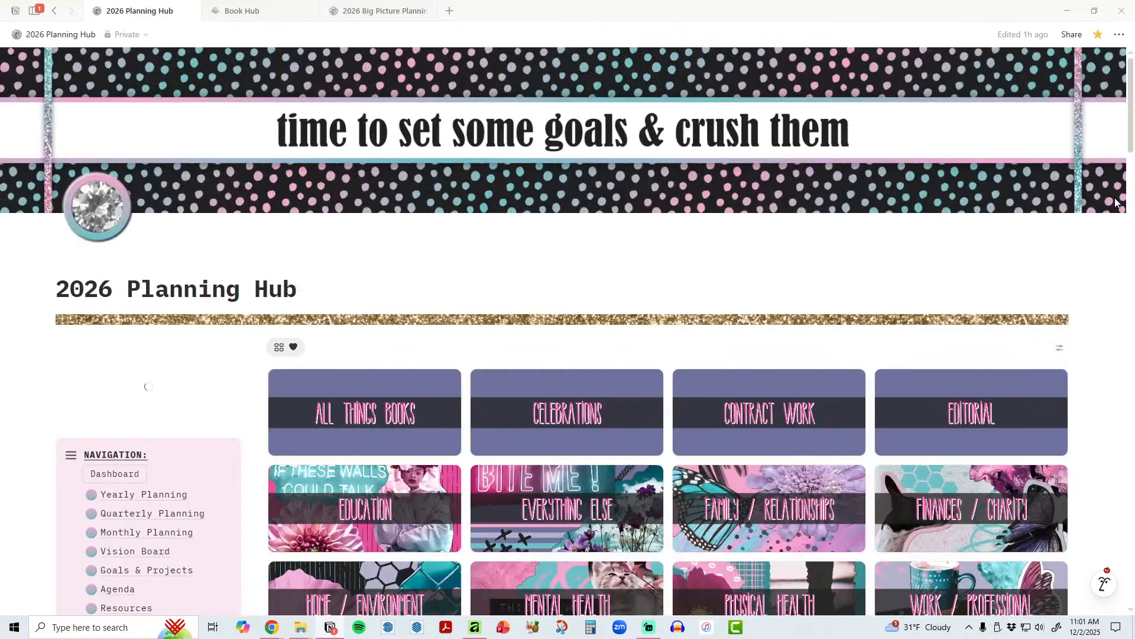
left_click_drag(1132, 142, 1132, 160)
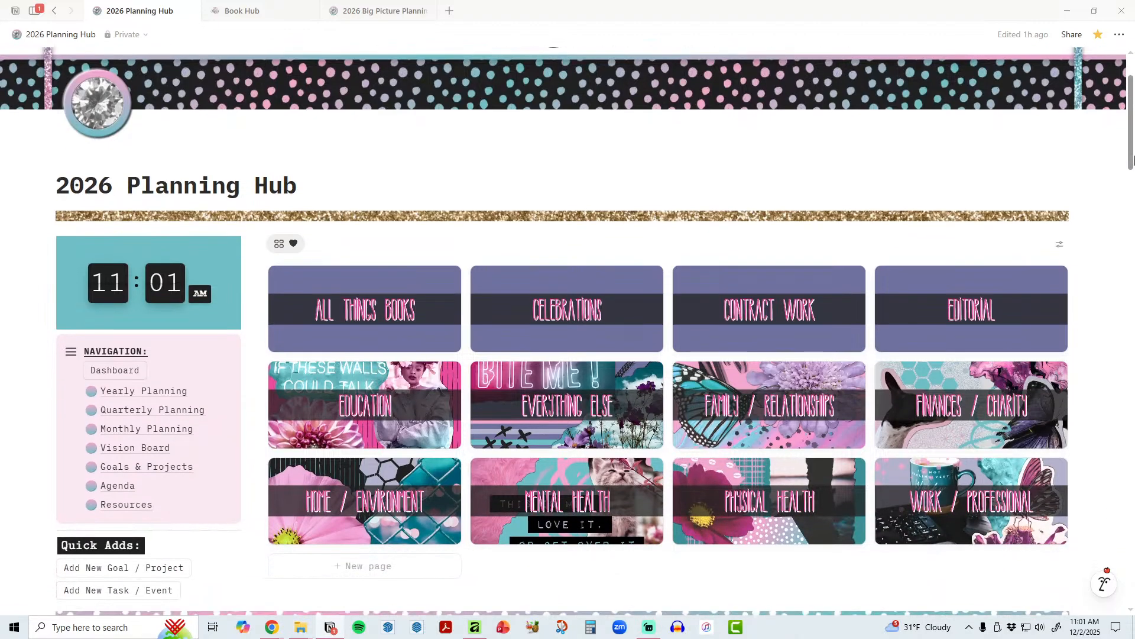
Step: Examine the hub's word-of-the-year image, progress bars and Productivity Timer, expanding and collapsing Tuesday in the Daily Focus list
scroll(594, 331, "down", 4)
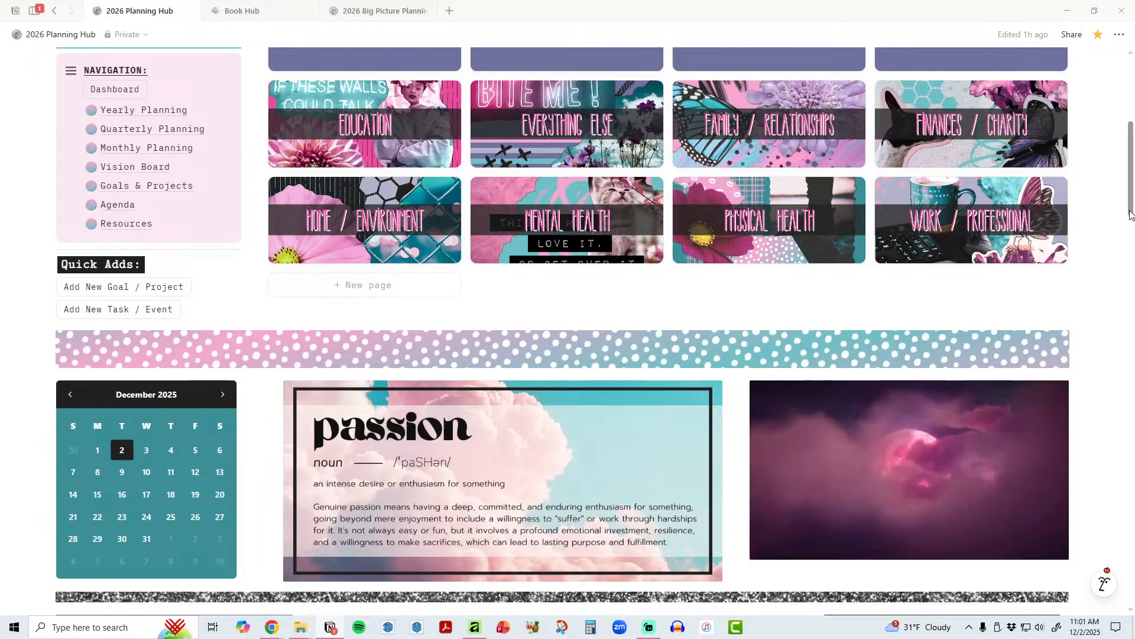
left_click_drag(1130, 214, 1132, 263)
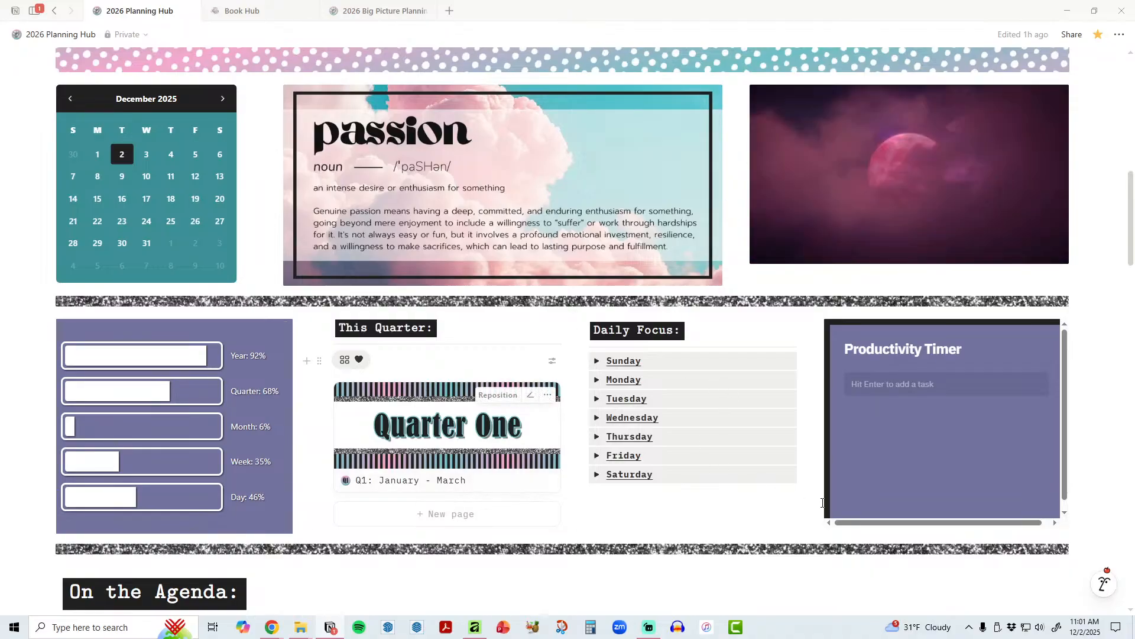
left_click_drag(1063, 522, 1062, 524)
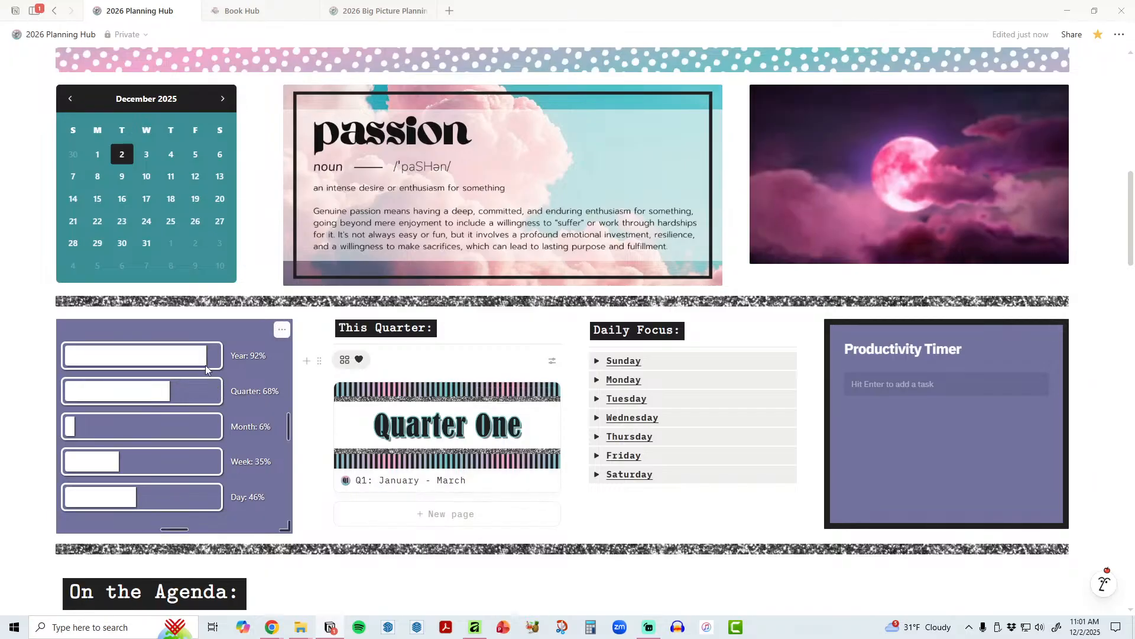
left_click(597, 475)
left_click(596, 476)
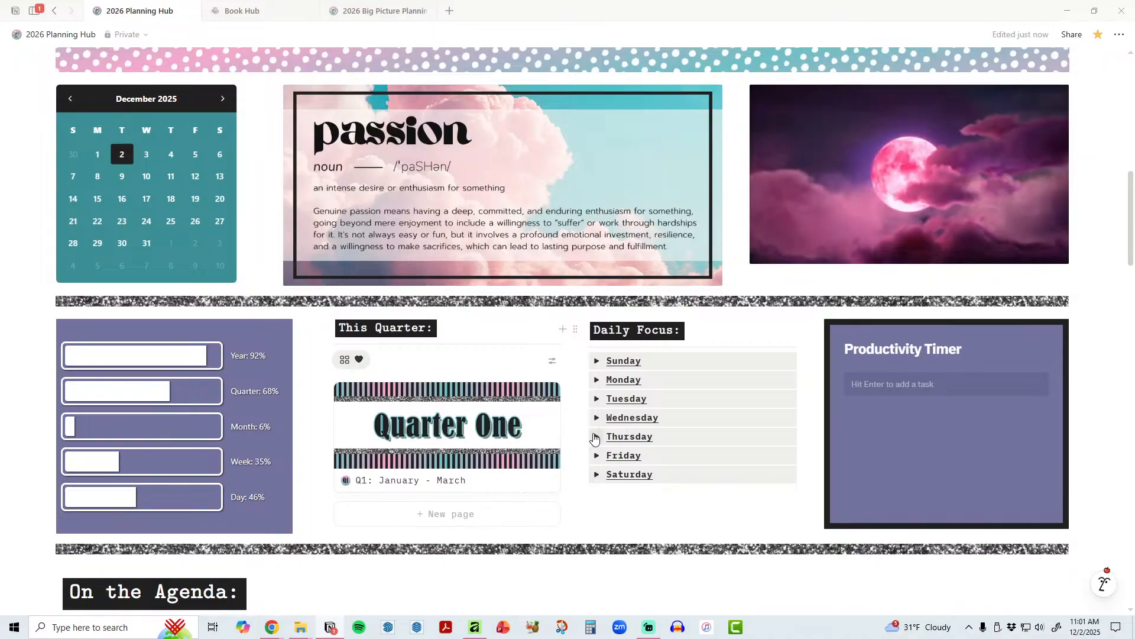
left_click(596, 398)
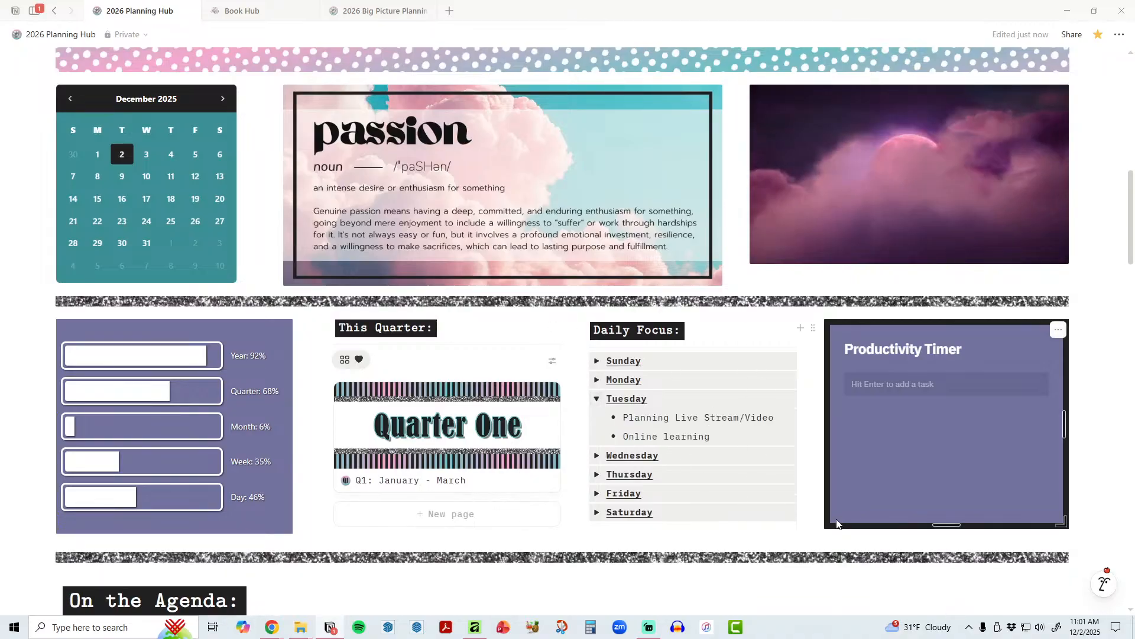
left_click(597, 398)
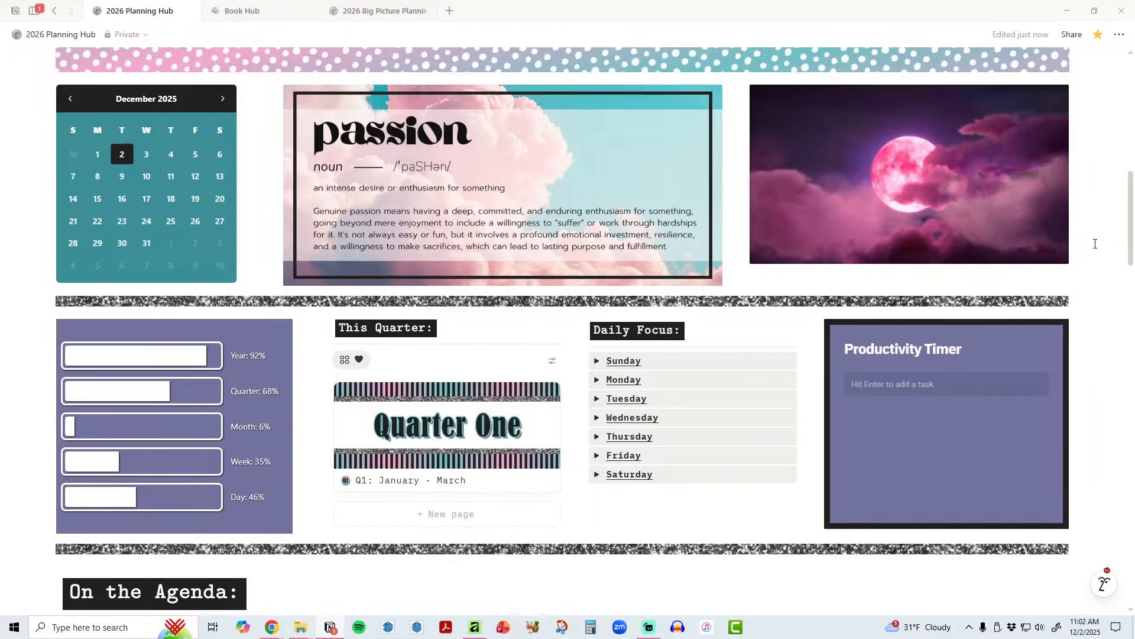
Step: Open the On the Agenda calendar as a full page and browse its entries from December 2025 through April 2026
left_click_drag(1131, 247, 1131, 344)
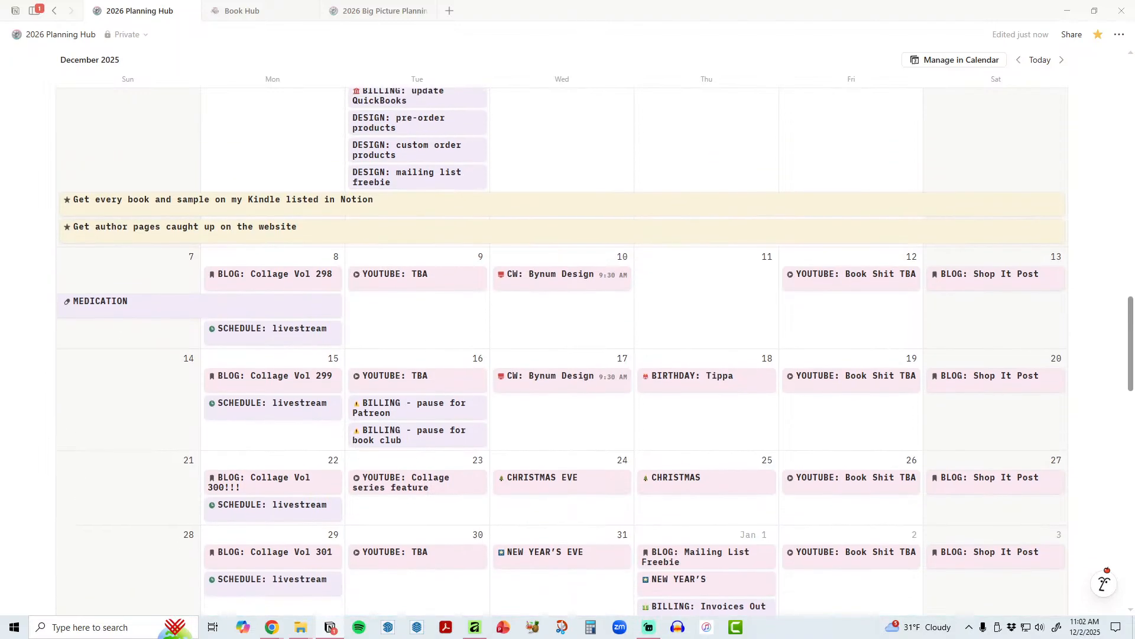
scroll(1133, 337, "up", 4)
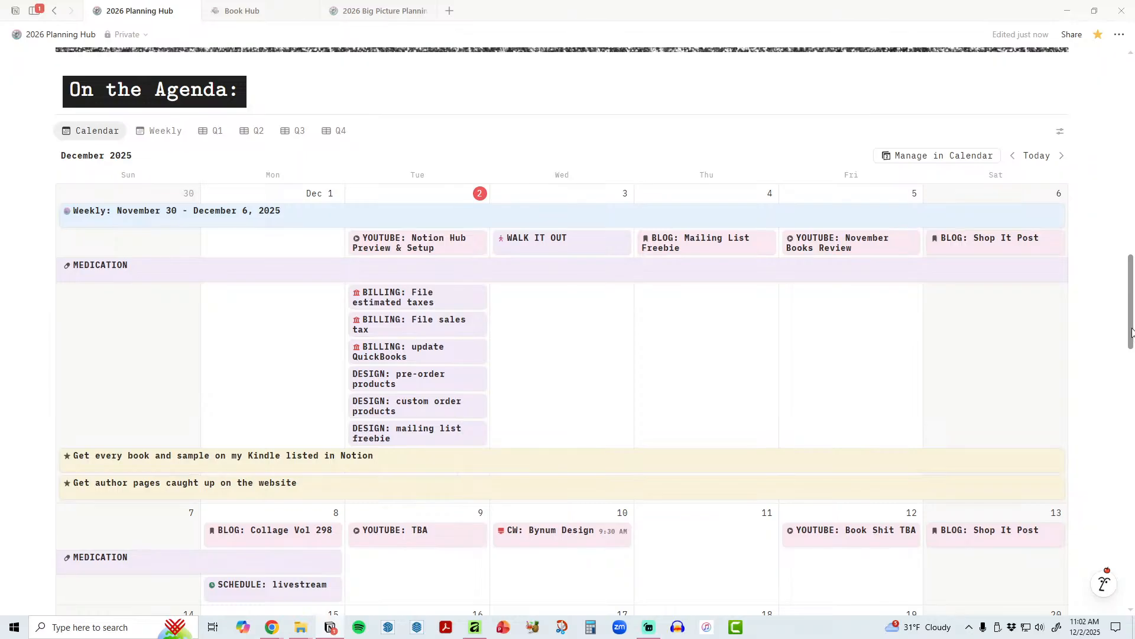
left_click_drag(1131, 304, 1131, 307)
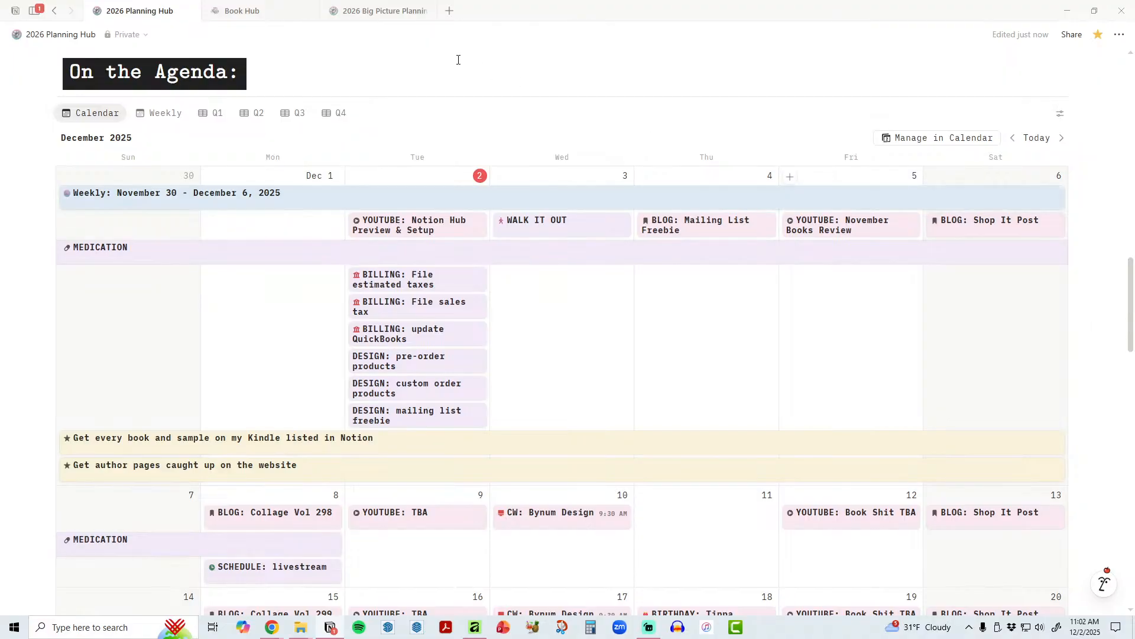
mouse_move(392, 18)
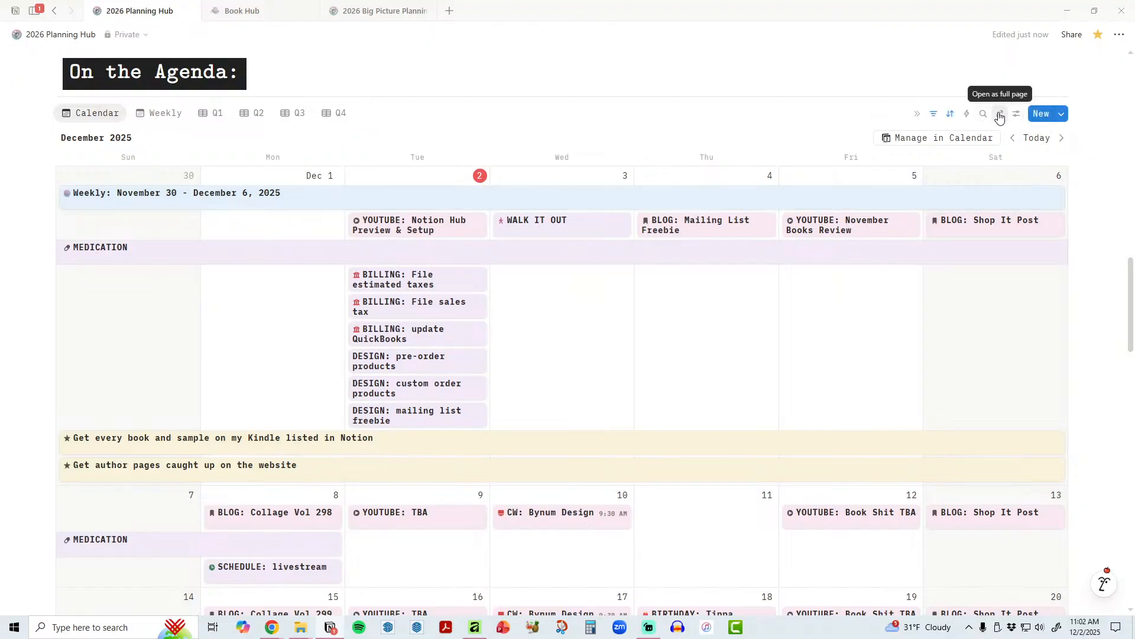
left_click(999, 114)
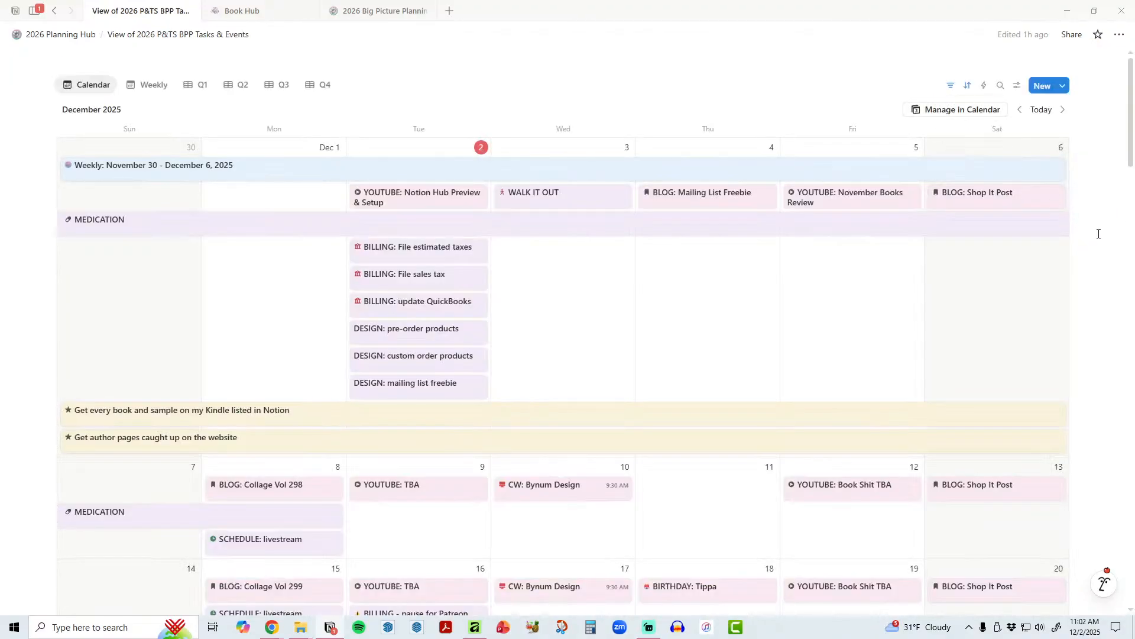
scroll(1099, 233, "down", 15)
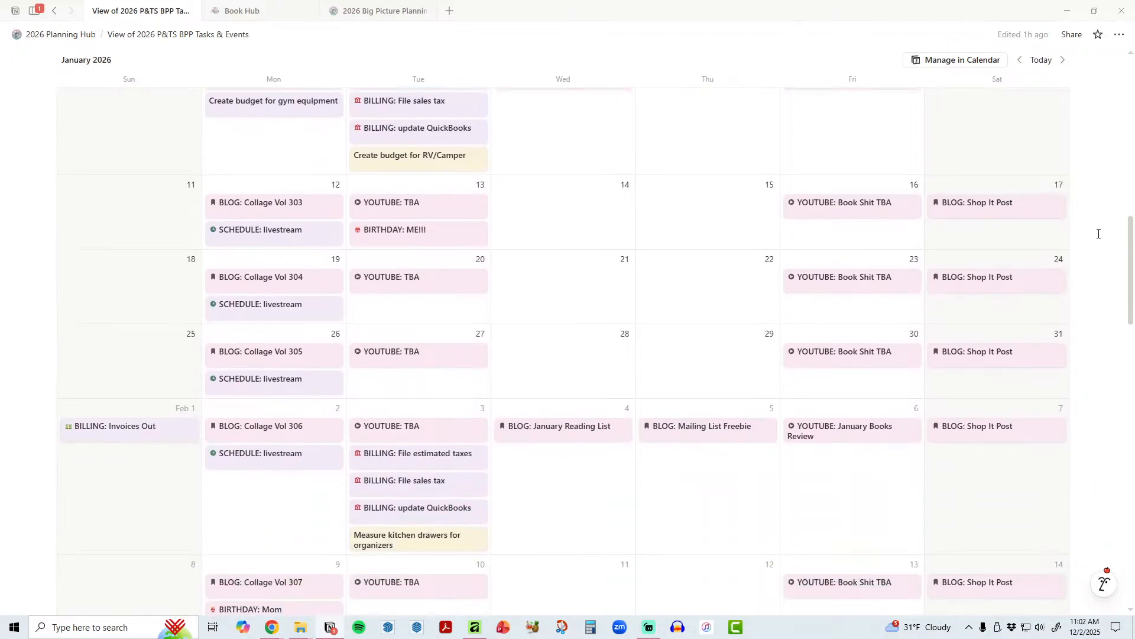
scroll(1099, 233, "down", 10)
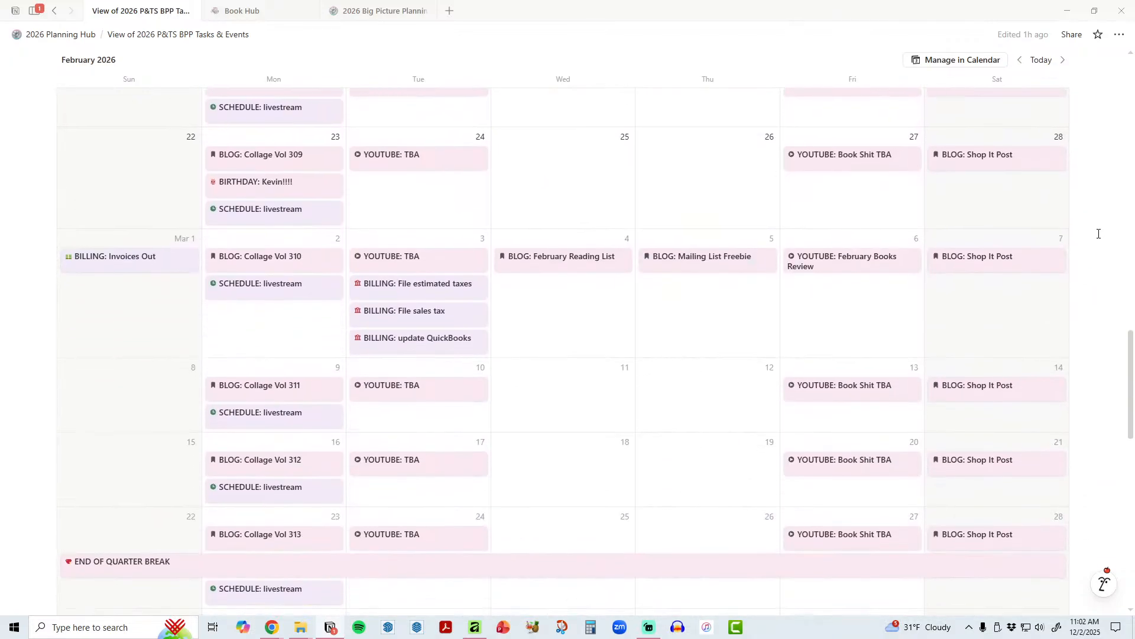
scroll(1099, 234, "down", 5)
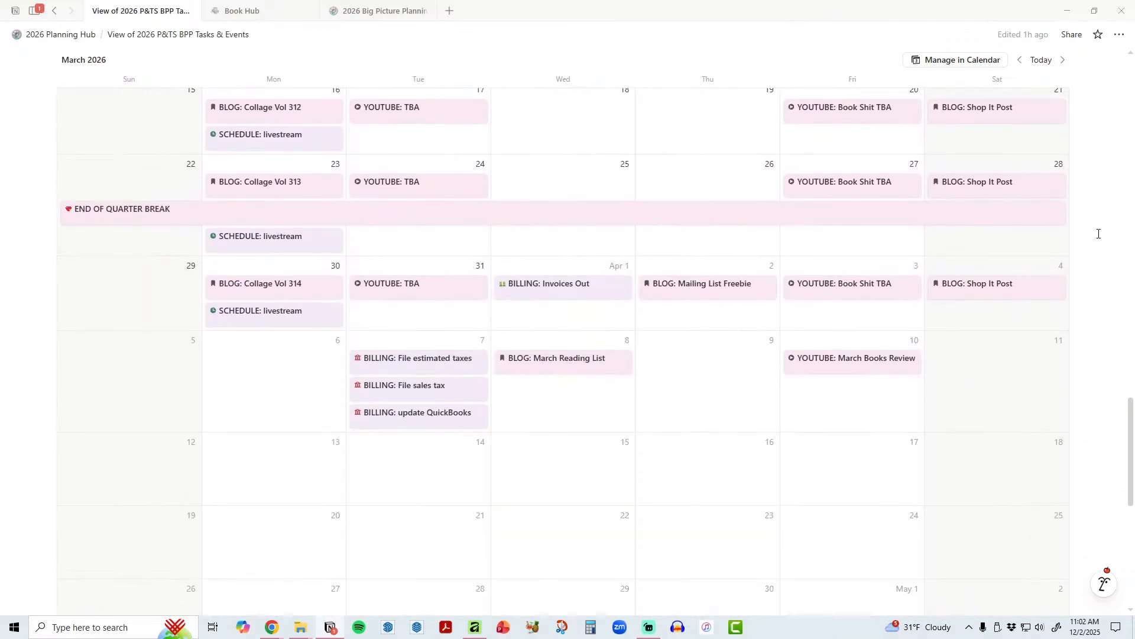
scroll(1098, 233, "down", 5)
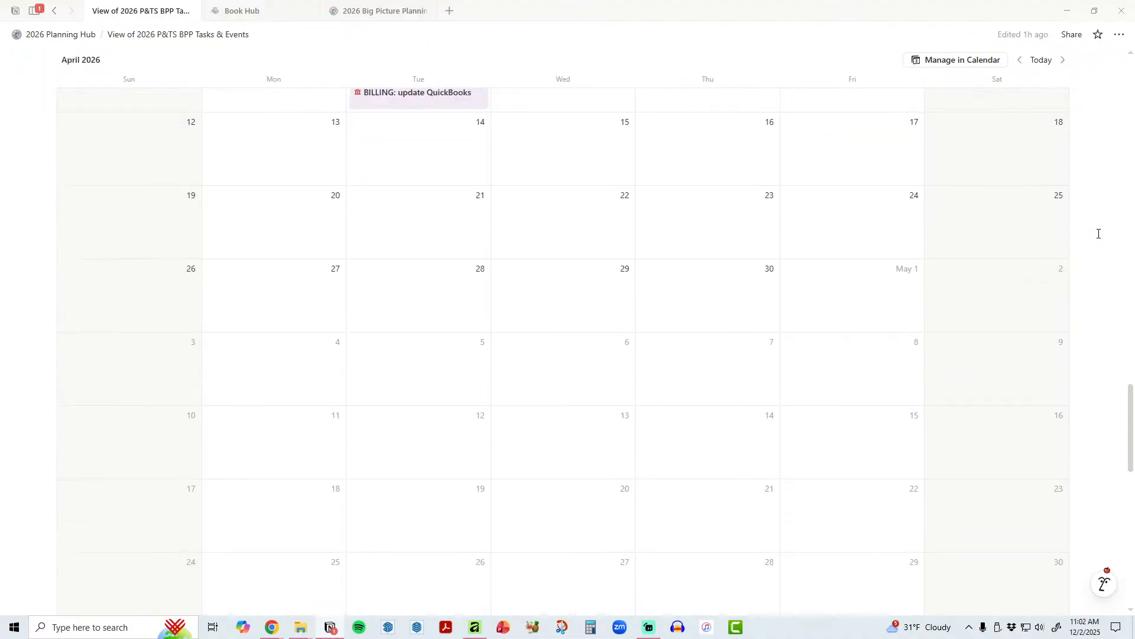
Step: Go back through the full-page calendar and review the December 2025 and early January 2026 entries, ending on the current week
scroll(1098, 234, "up", 5)
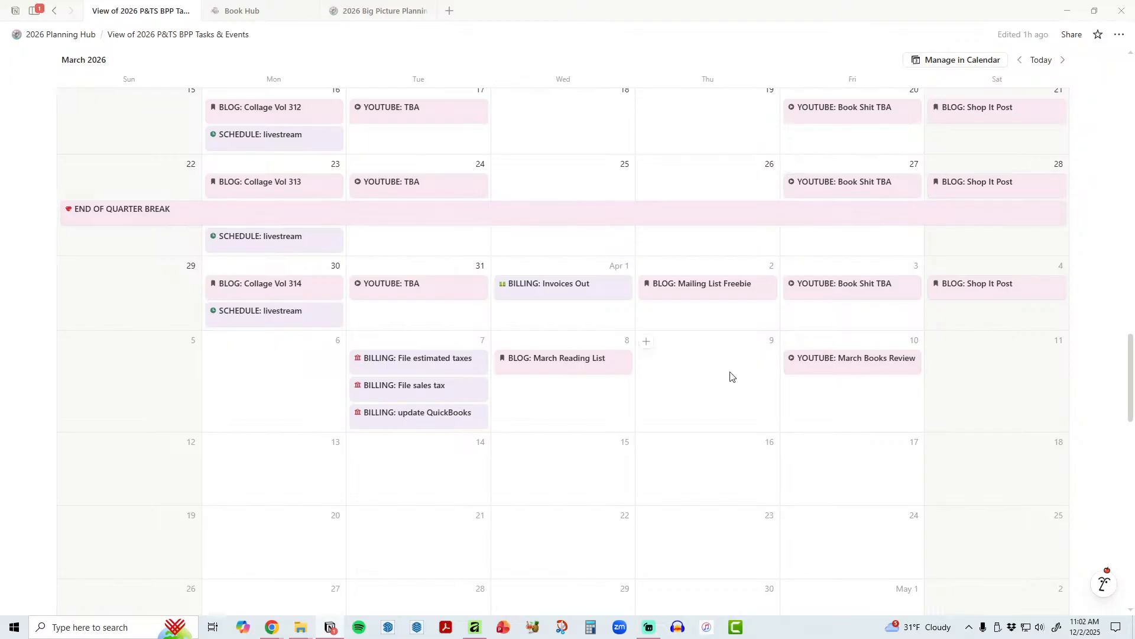
scroll(1115, 354, "up", 10)
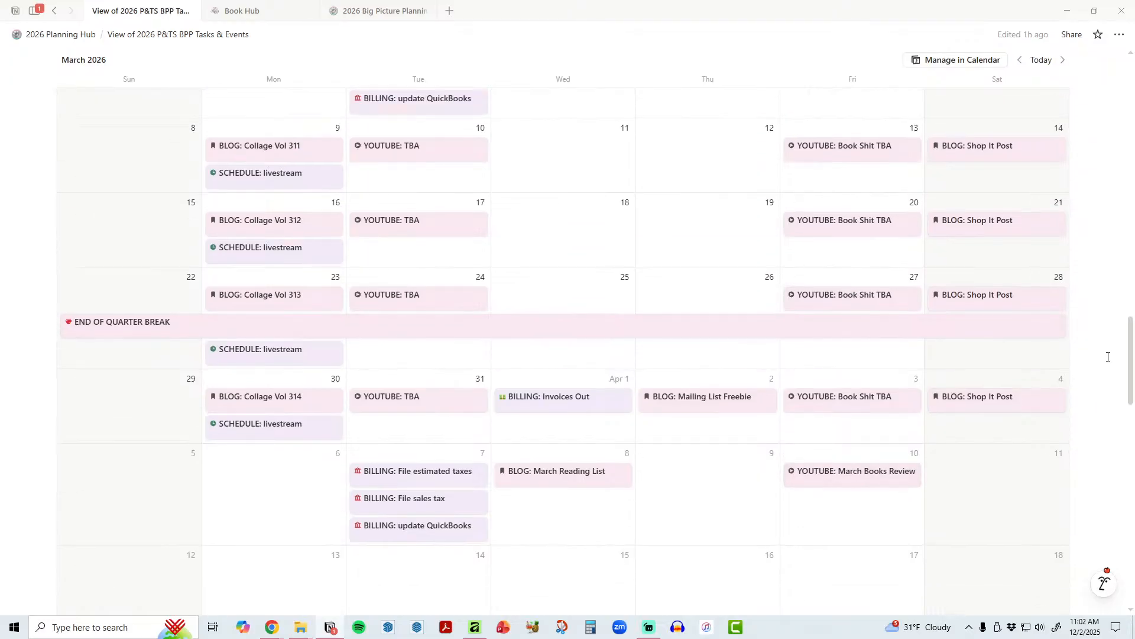
scroll(1108, 357, "up", 10)
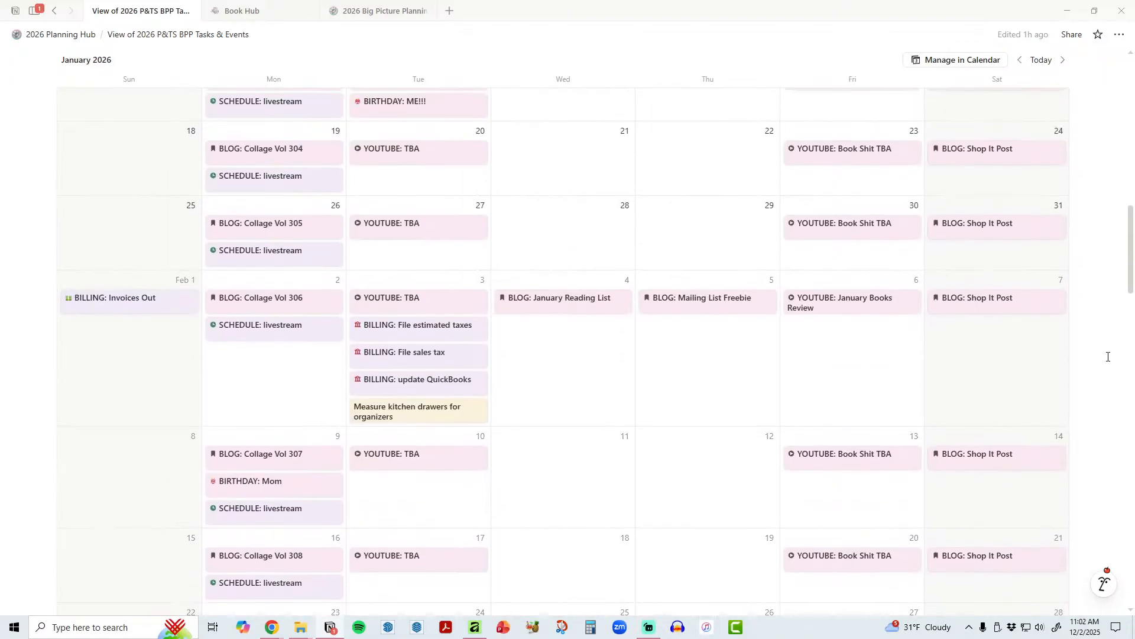
scroll(1108, 357, "up", 1)
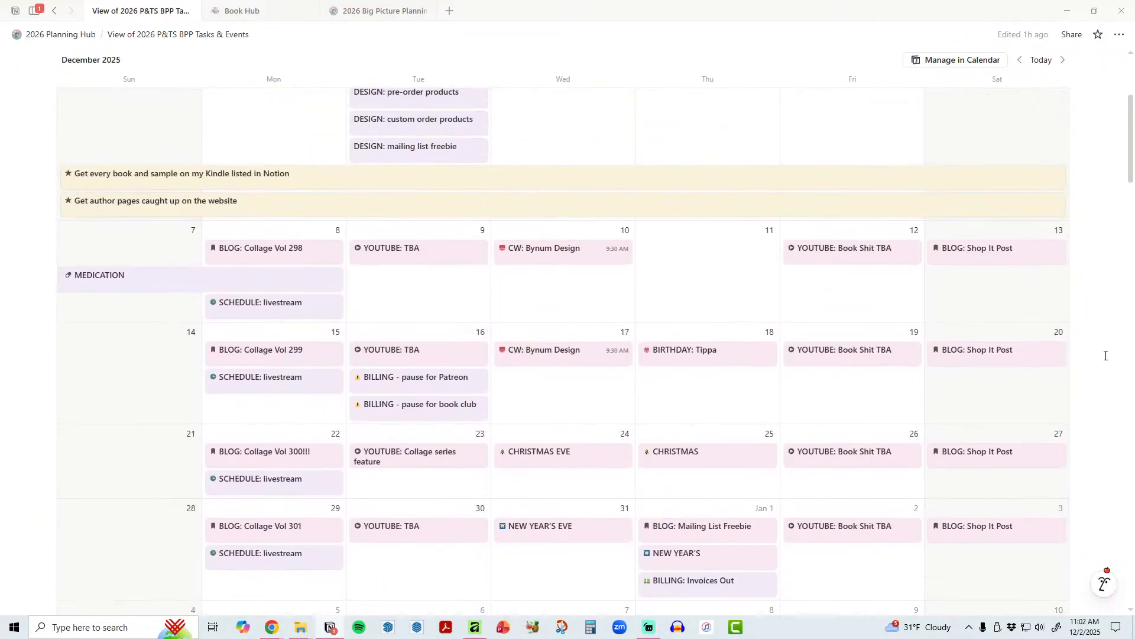
scroll(1106, 356, "up", 2)
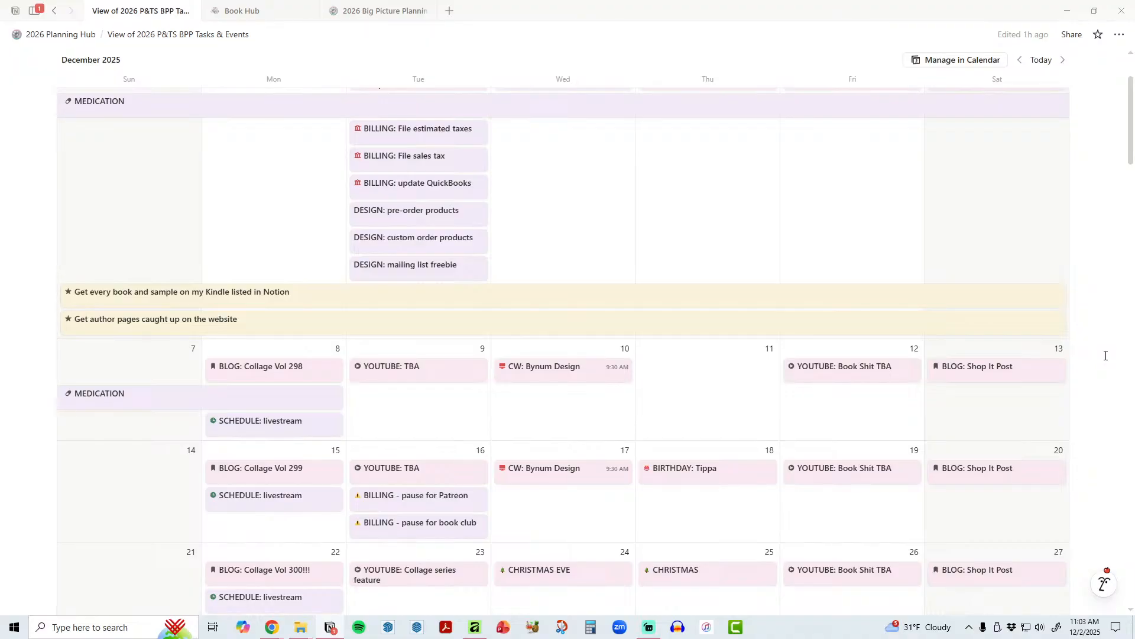
scroll(1098, 358, "up", 2)
scroll(1100, 356, "down", 4)
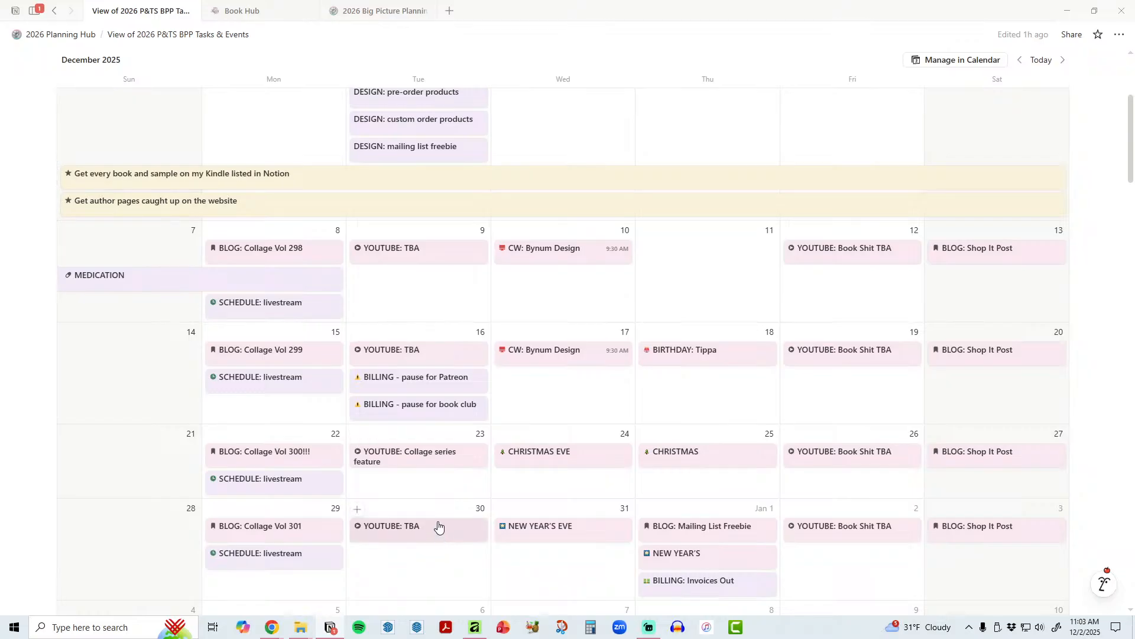
scroll(439, 526, "down", 2)
scroll(439, 526, "up", 2)
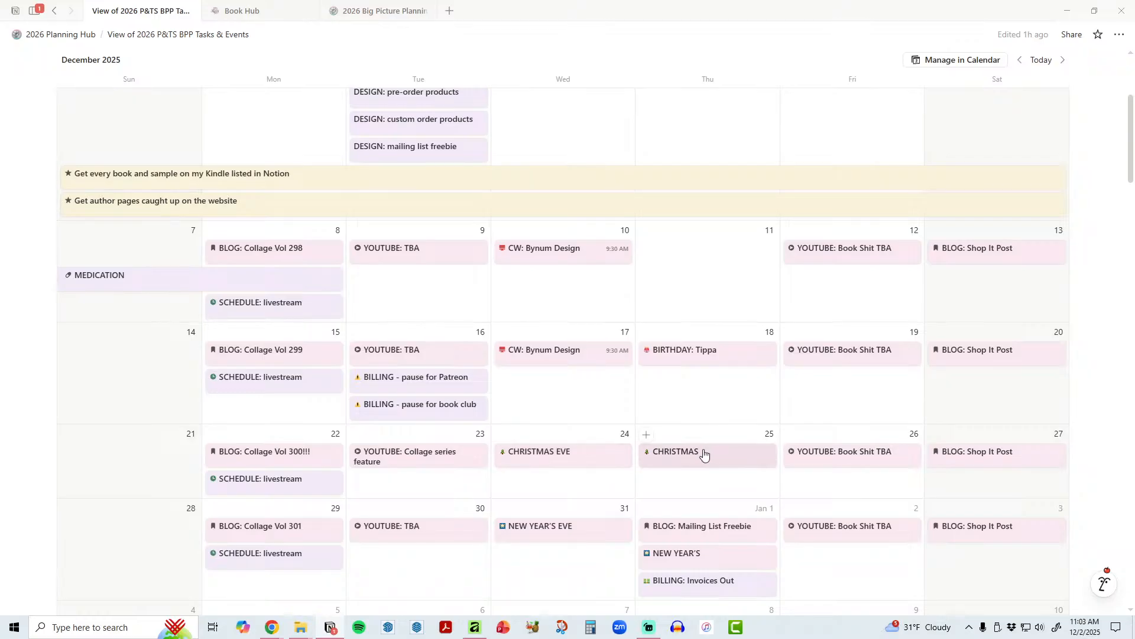
scroll(819, 477, "down", 2)
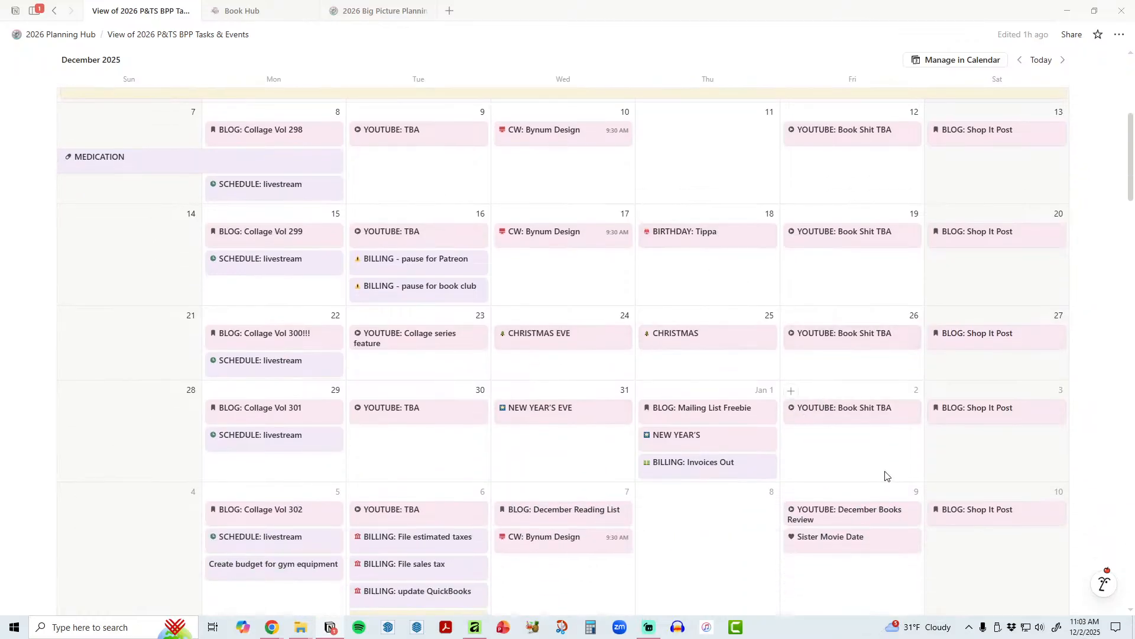
scroll(885, 476, "down", 2)
scroll(885, 476, "up", 2)
scroll(883, 472, "up", 6)
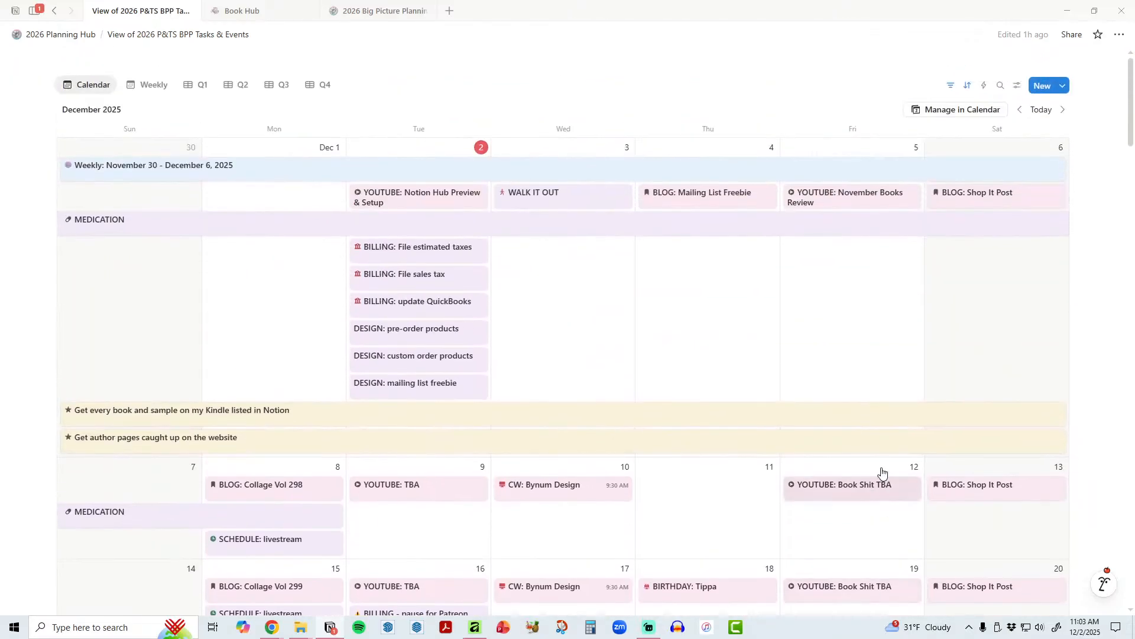
Step: Return to the 2026 Planning Hub and bring its On the Agenda calendar into view
left_click(77, 39)
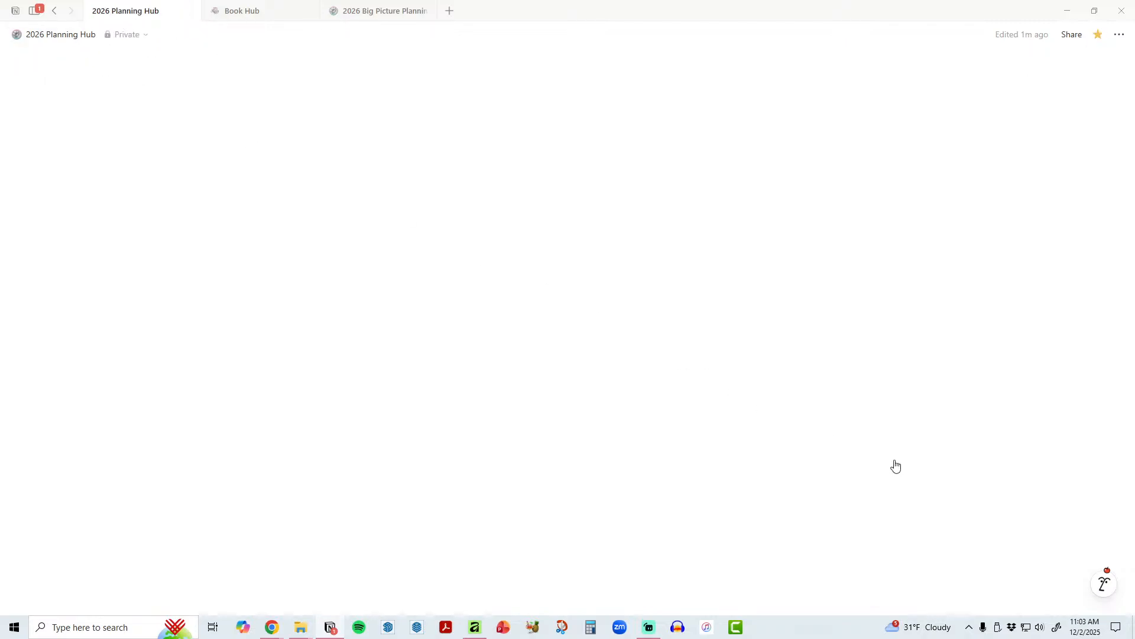
scroll(895, 466, "down", 15)
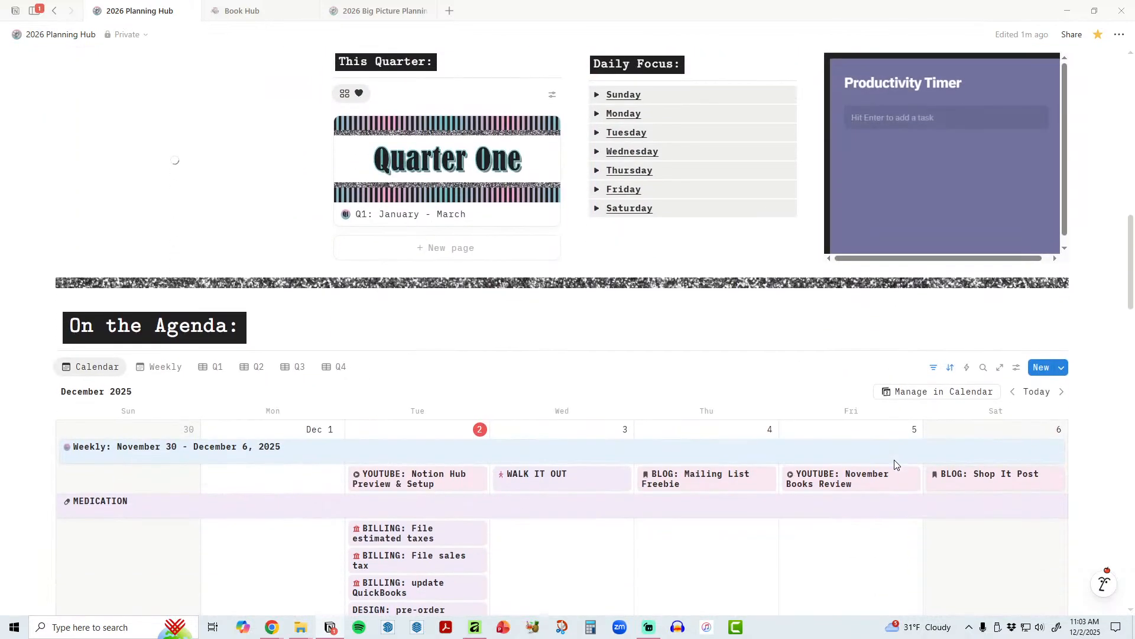
scroll(895, 464, "down", 5)
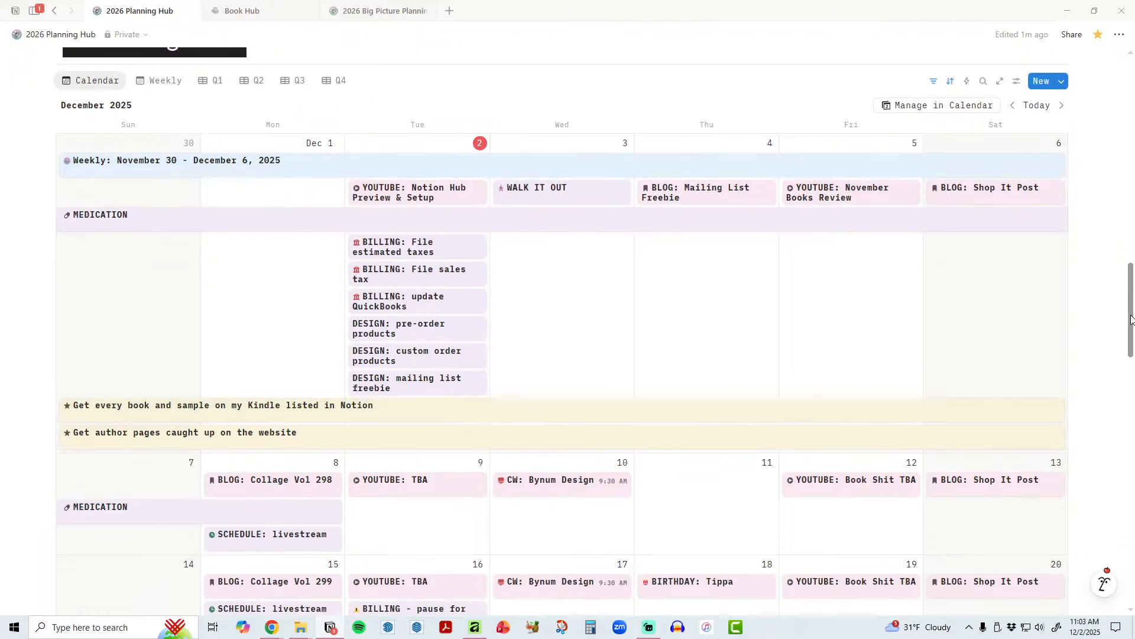
left_click_drag(1131, 320, 1132, 317)
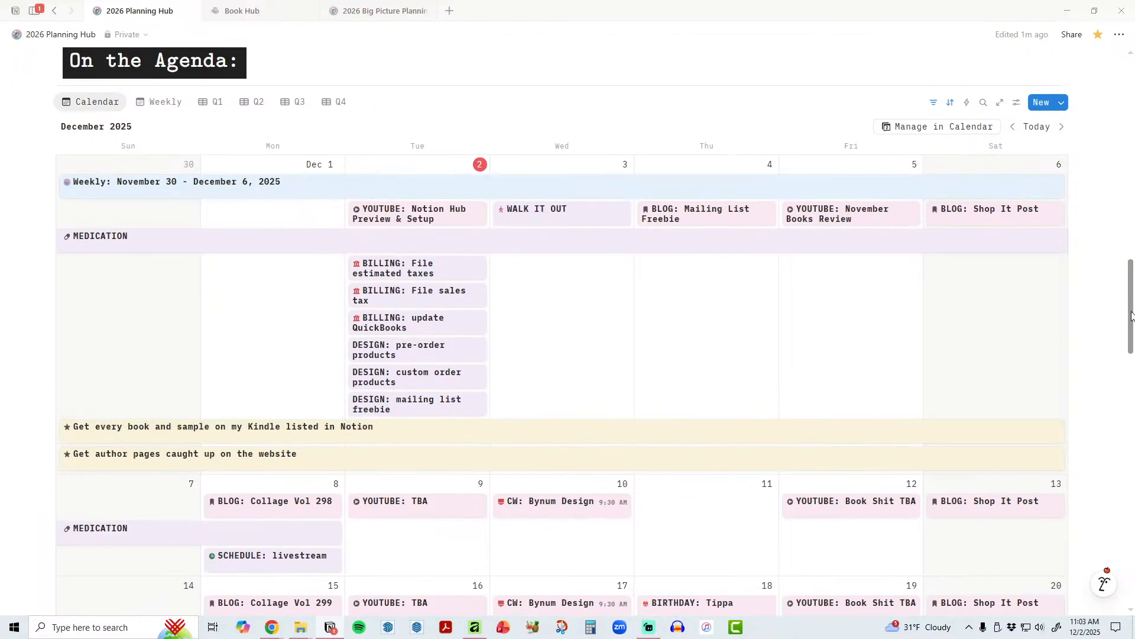
Step: Show the agenda calendar's filter and sort settings, and review the ascending Priority sort without changing it
left_click(934, 104)
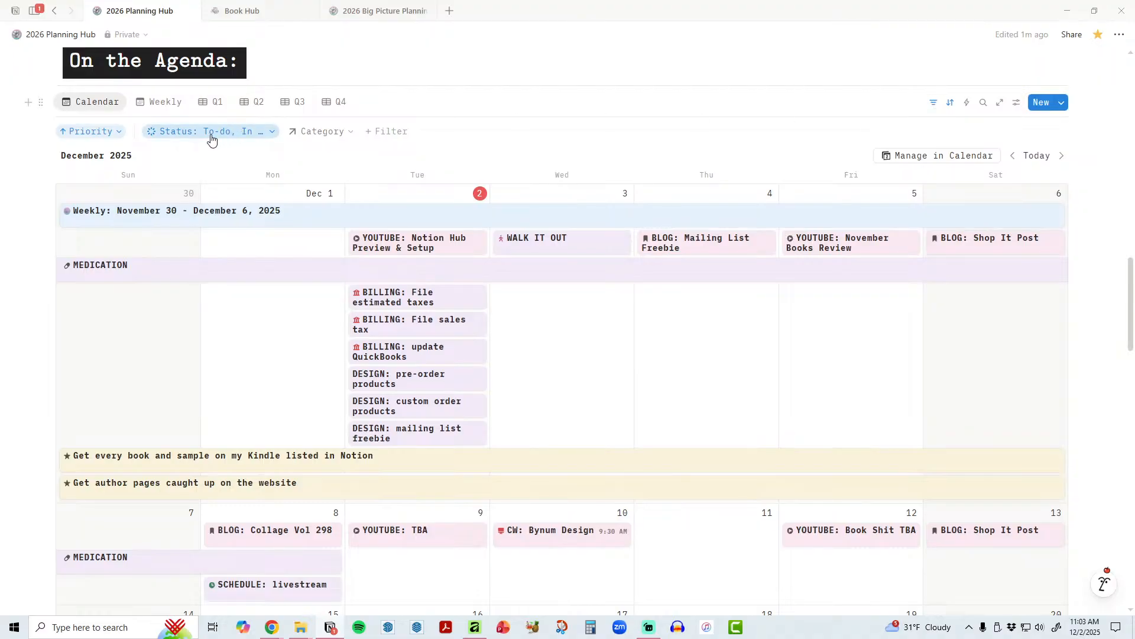
left_click(93, 132)
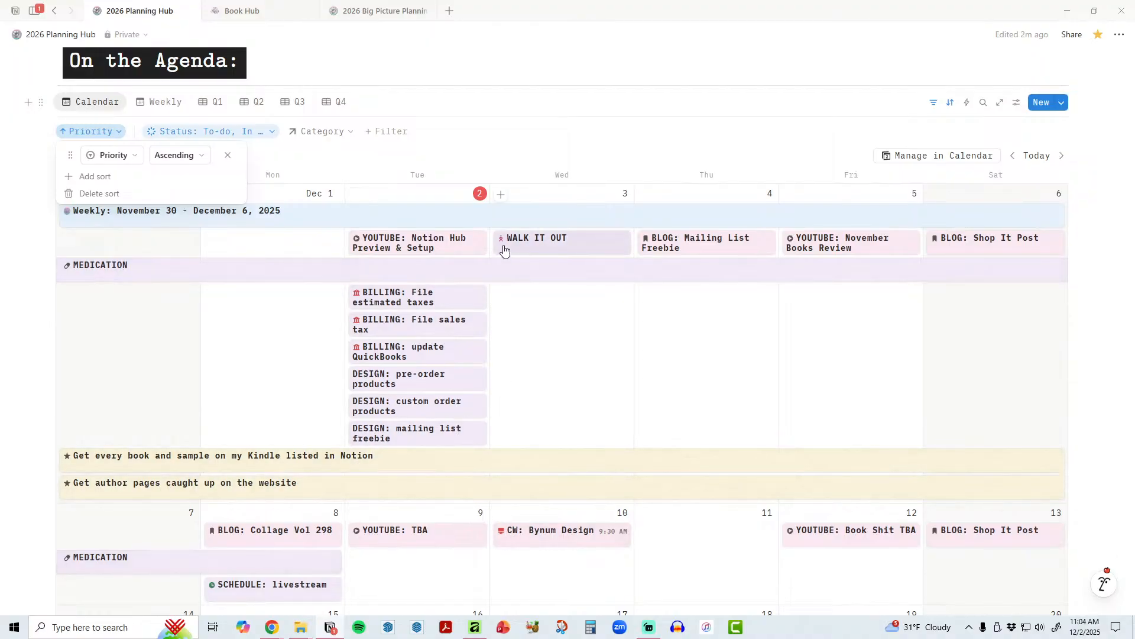
left_click(556, 327)
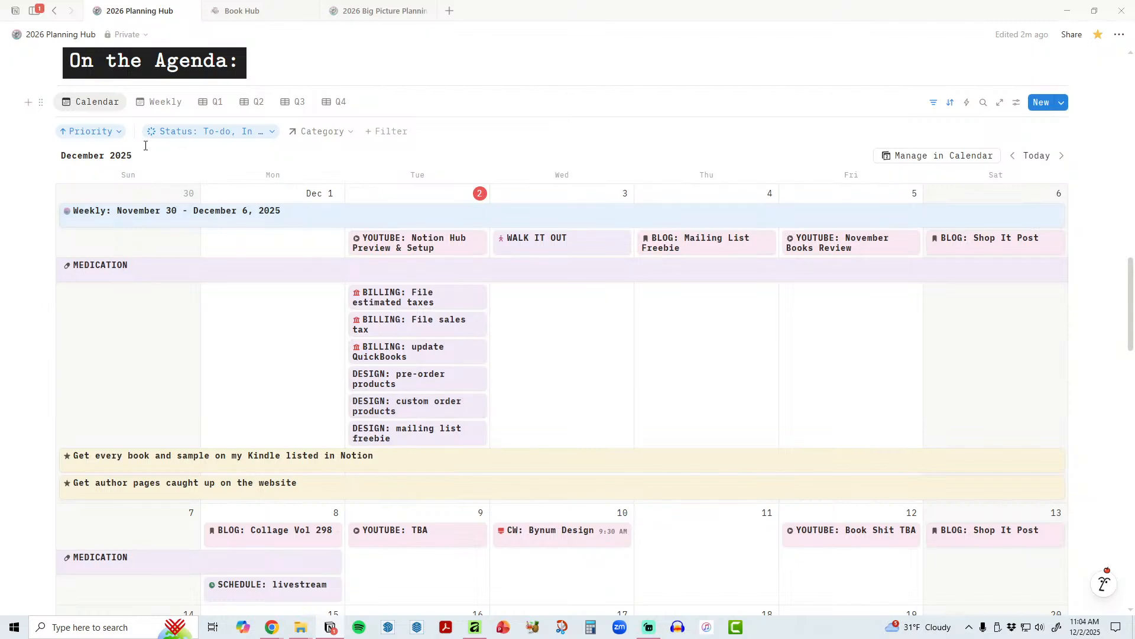
Step: Include Complete items in the agenda calendar's Status filter, exclude them again, and close the filter options
left_click(195, 136)
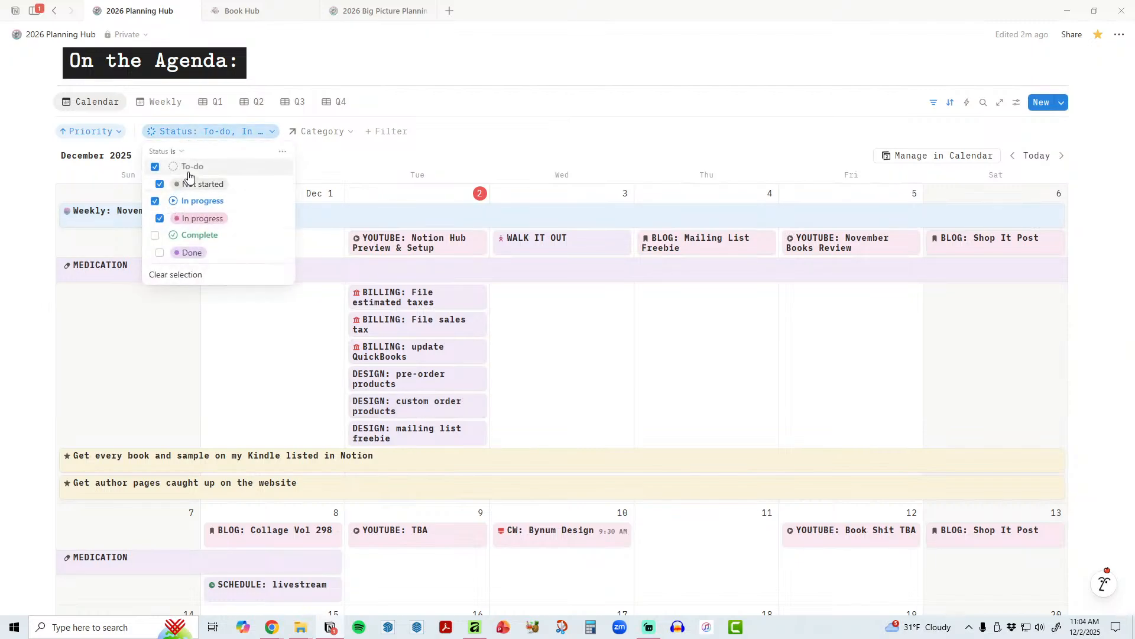
left_click(155, 236)
left_click(160, 253)
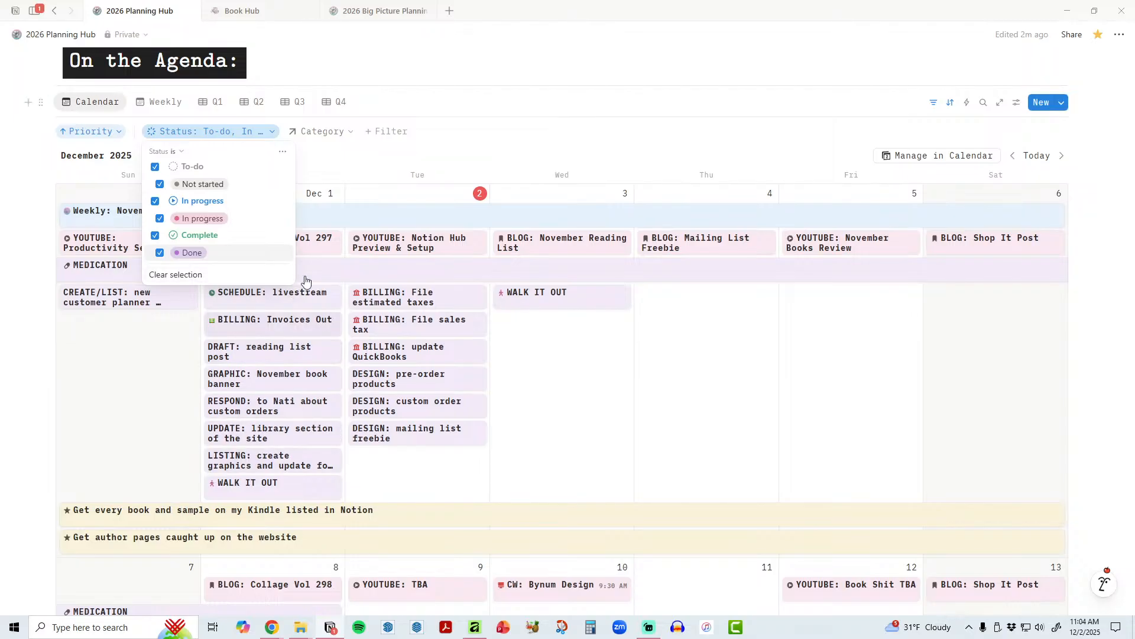
left_click(156, 236)
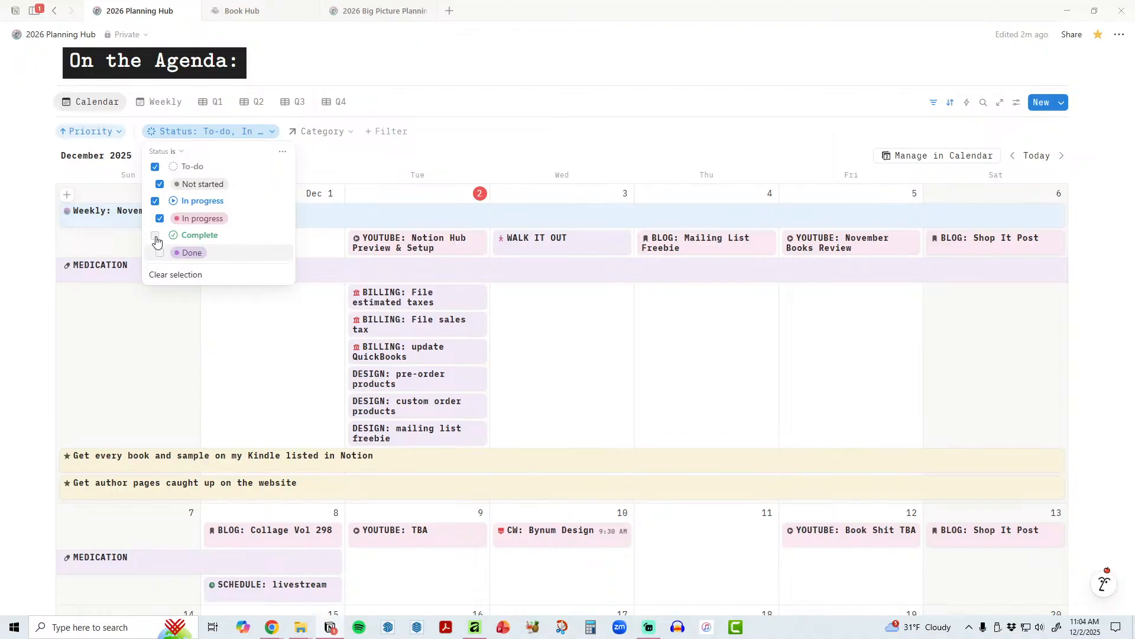
left_click(266, 411)
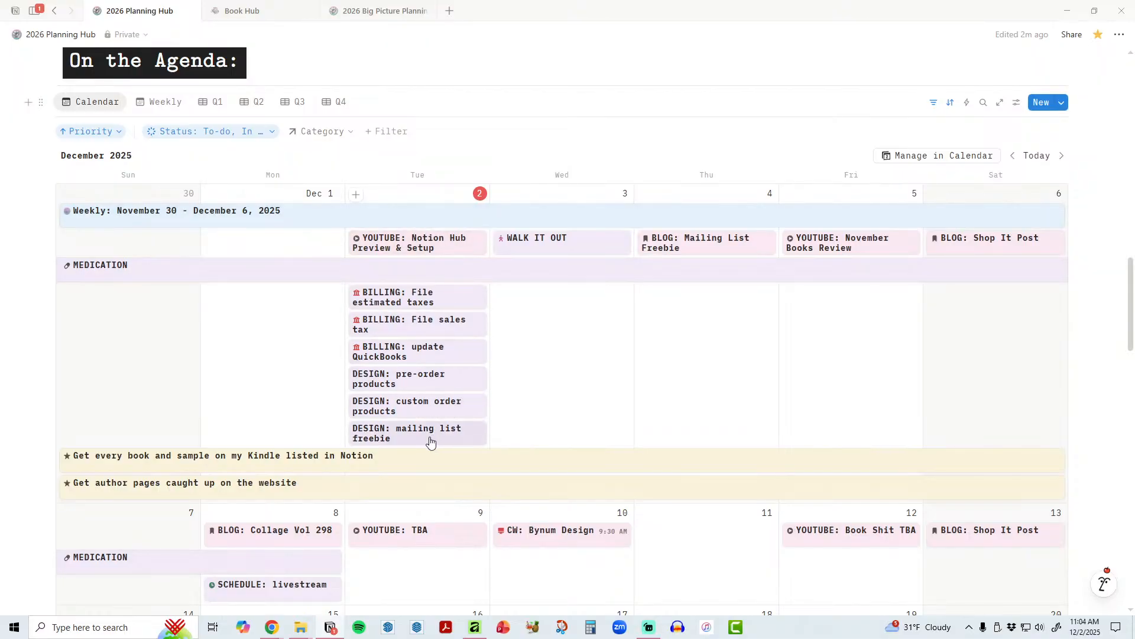
Step: Set the status of the December 2 entry "DESIGN: mailing list freebie" to In progress and return to the calendar
left_click(431, 435)
left_click(494, 176)
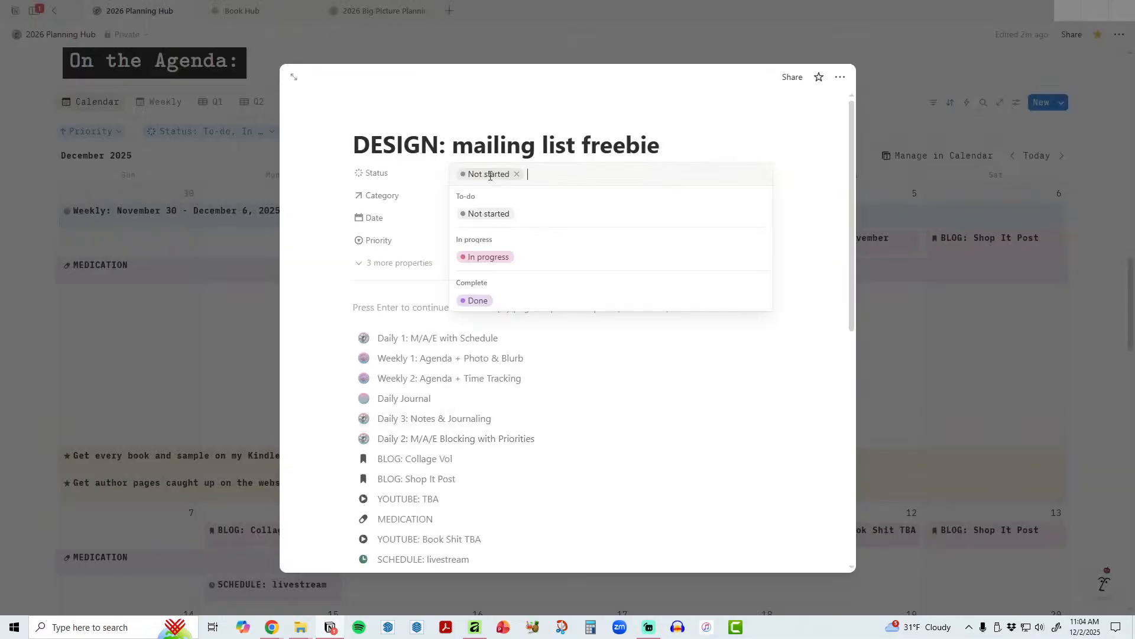
left_click(482, 257)
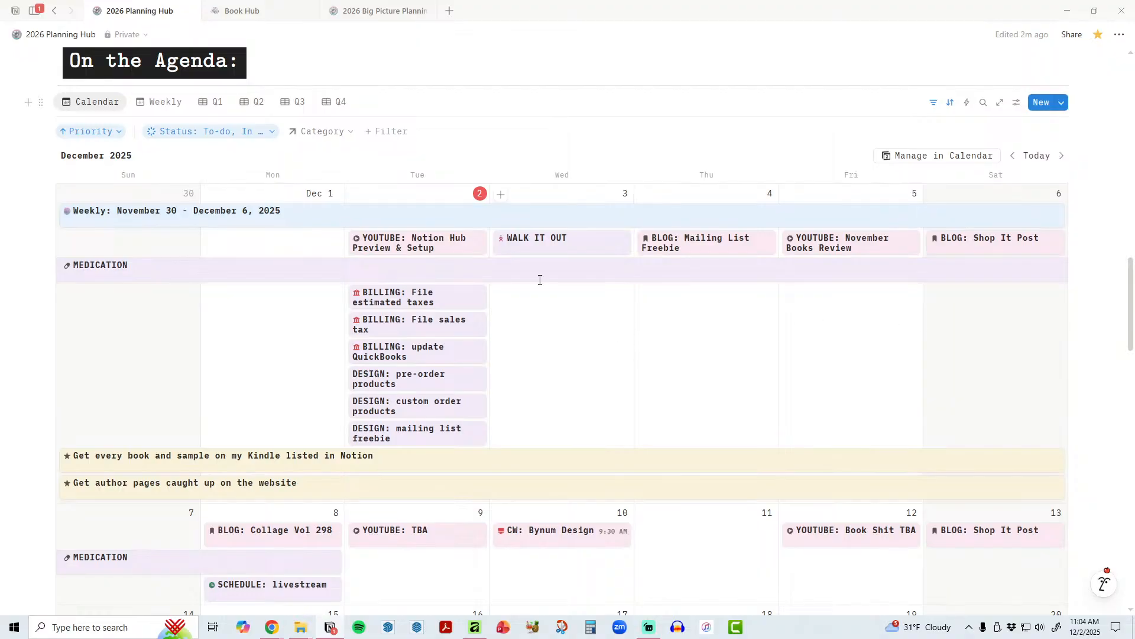
Step: Add a new calendar entry on December 2, look through its template list, and start a new template
left_click(357, 194)
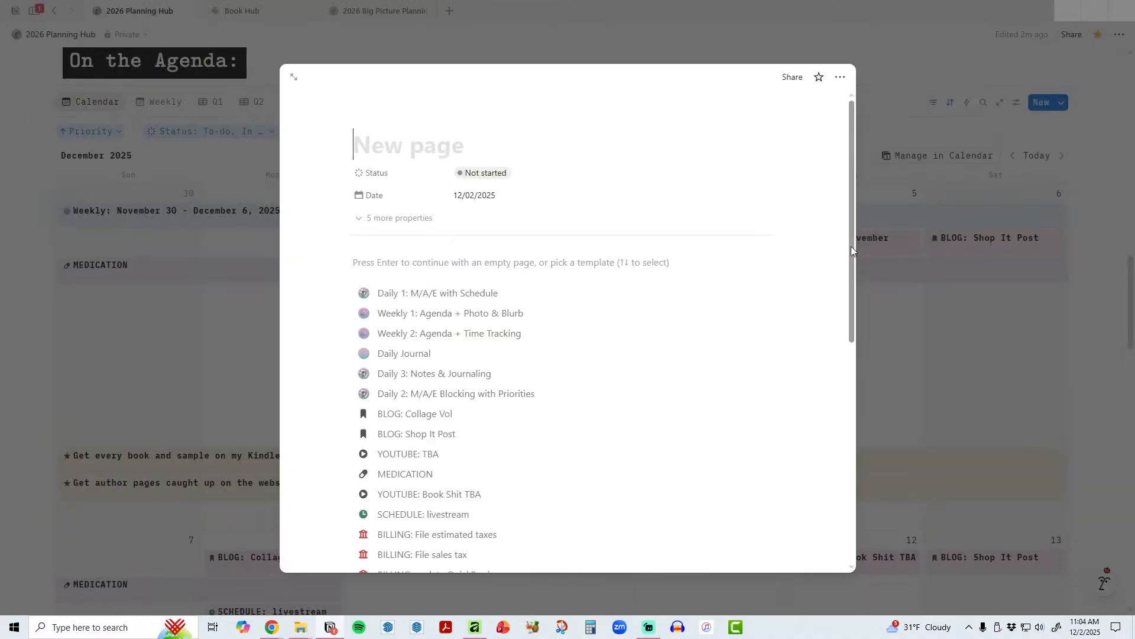
left_click_drag(850, 246, 861, 338)
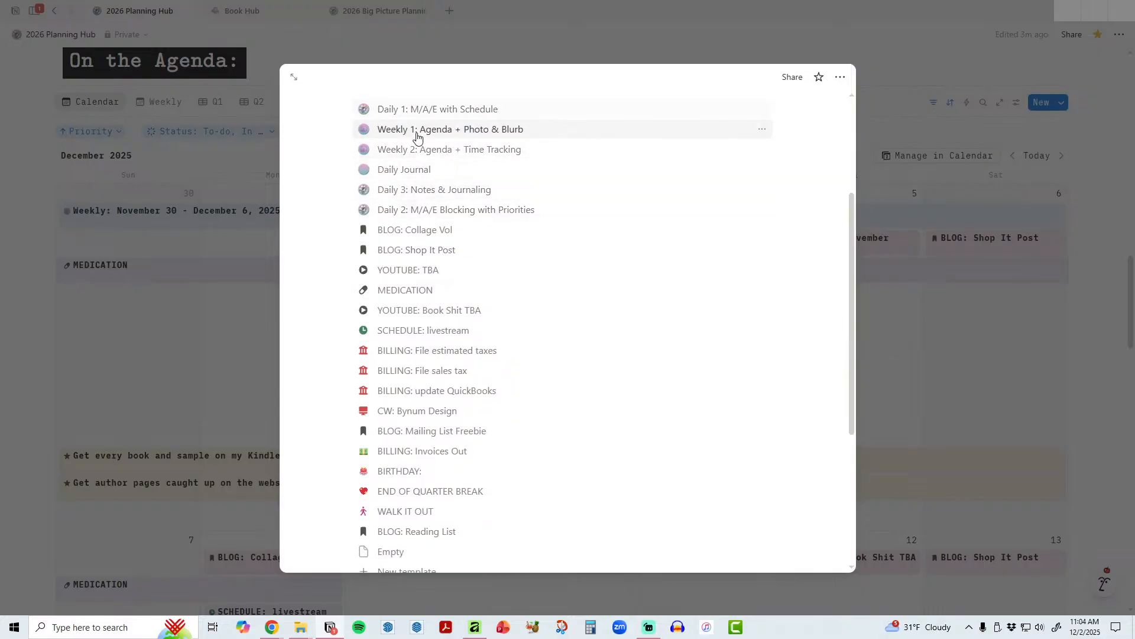
left_click_drag(852, 256, 844, 321)
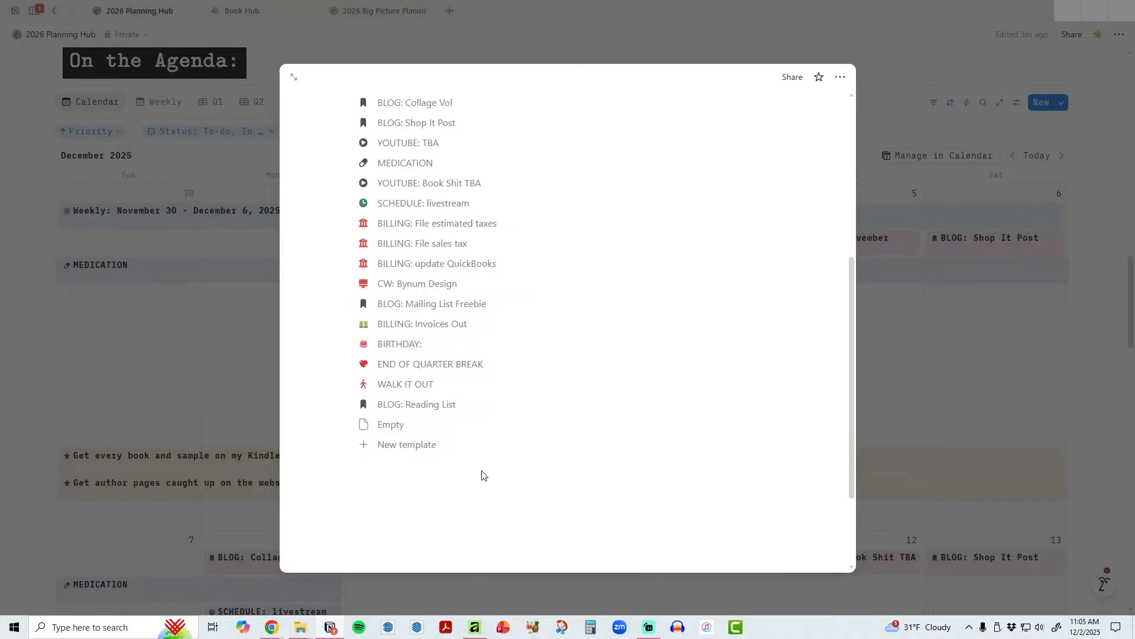
left_click(421, 449)
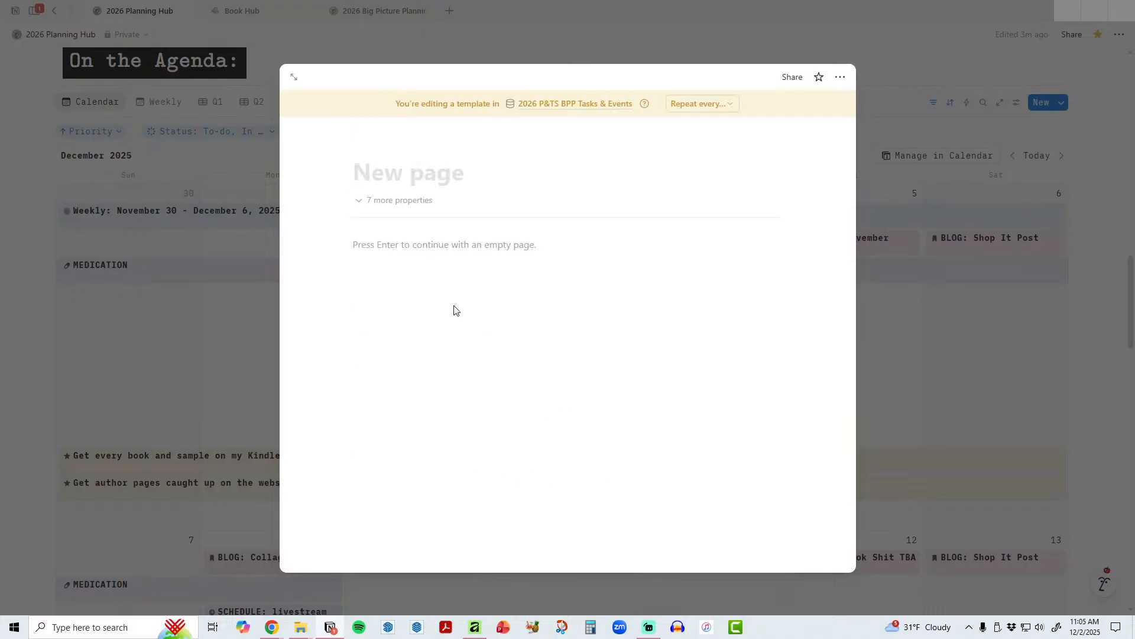
Step: Give the new template page the Mono font and turn on full width
left_click(845, 86)
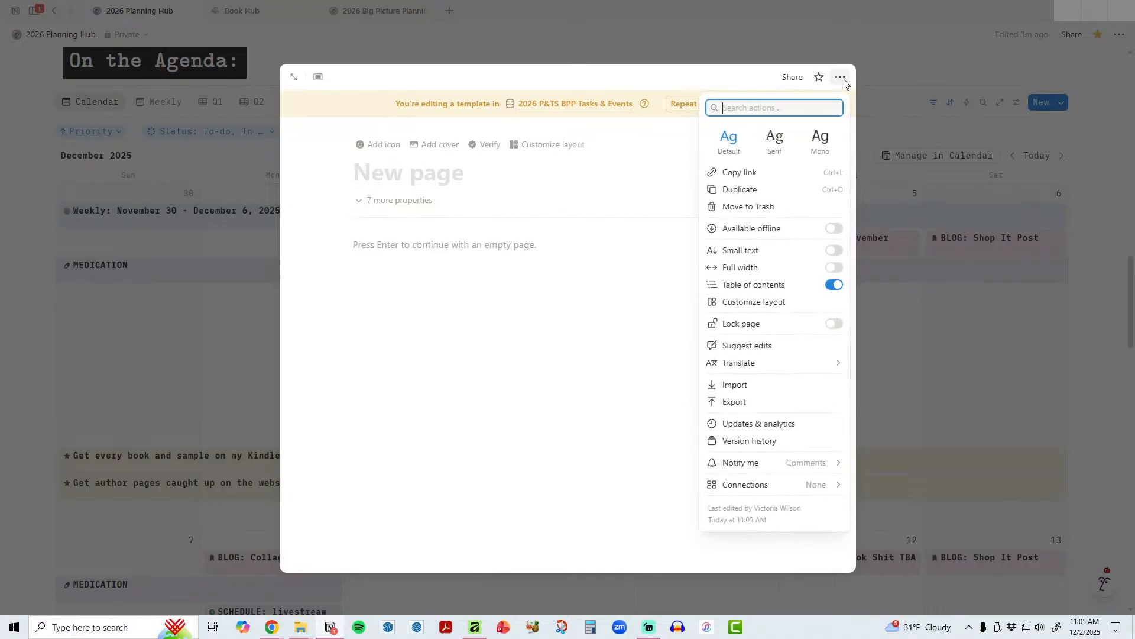
left_click(820, 149)
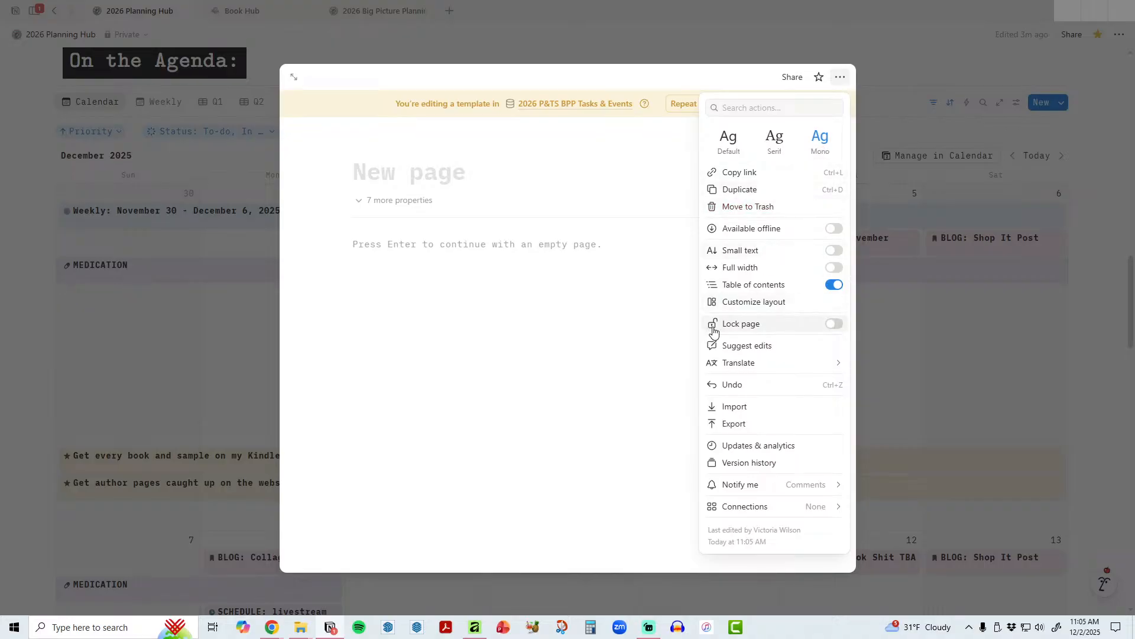
left_click(834, 269)
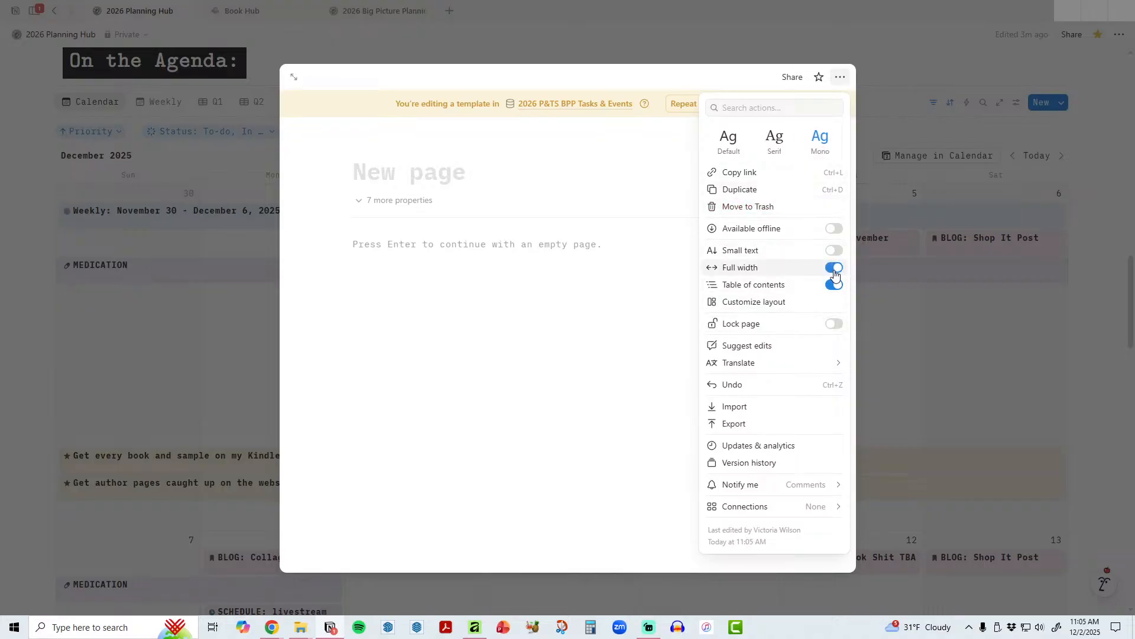
left_click(385, 204)
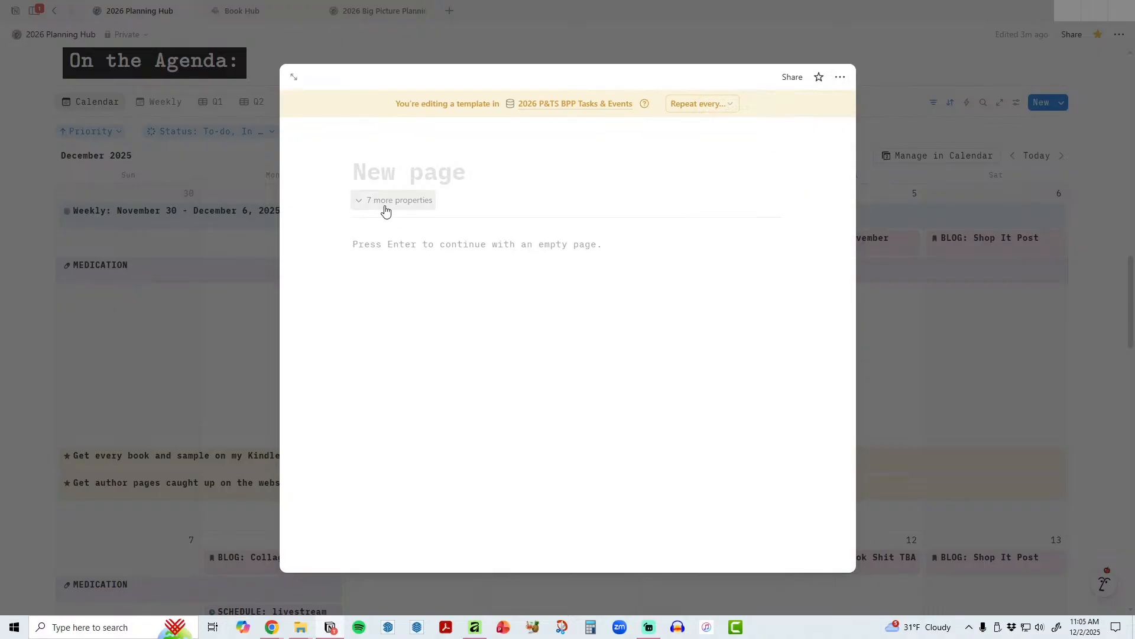
Step: Show the template's hidden properties, then set Status to Not started and Category to Mental Health
left_click(385, 201)
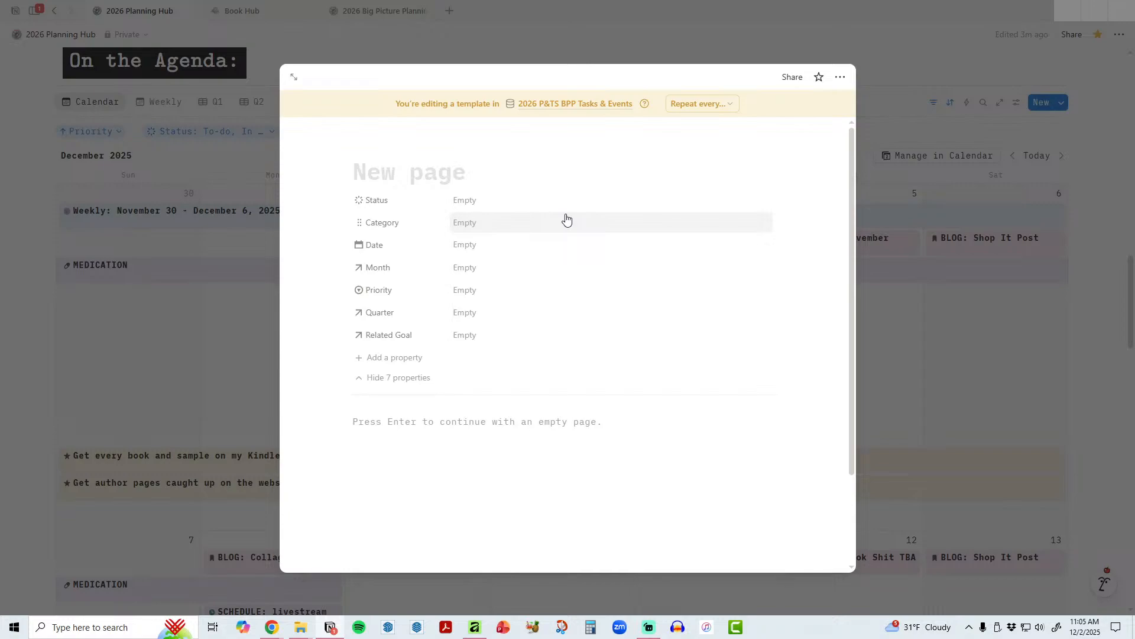
left_click(482, 201)
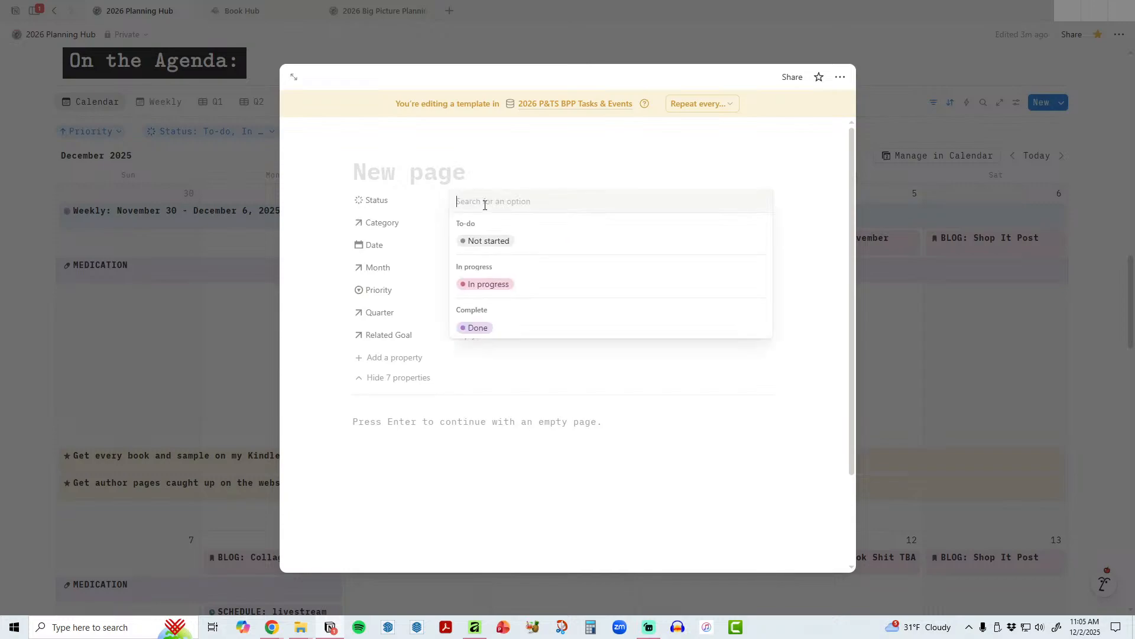
left_click(497, 242)
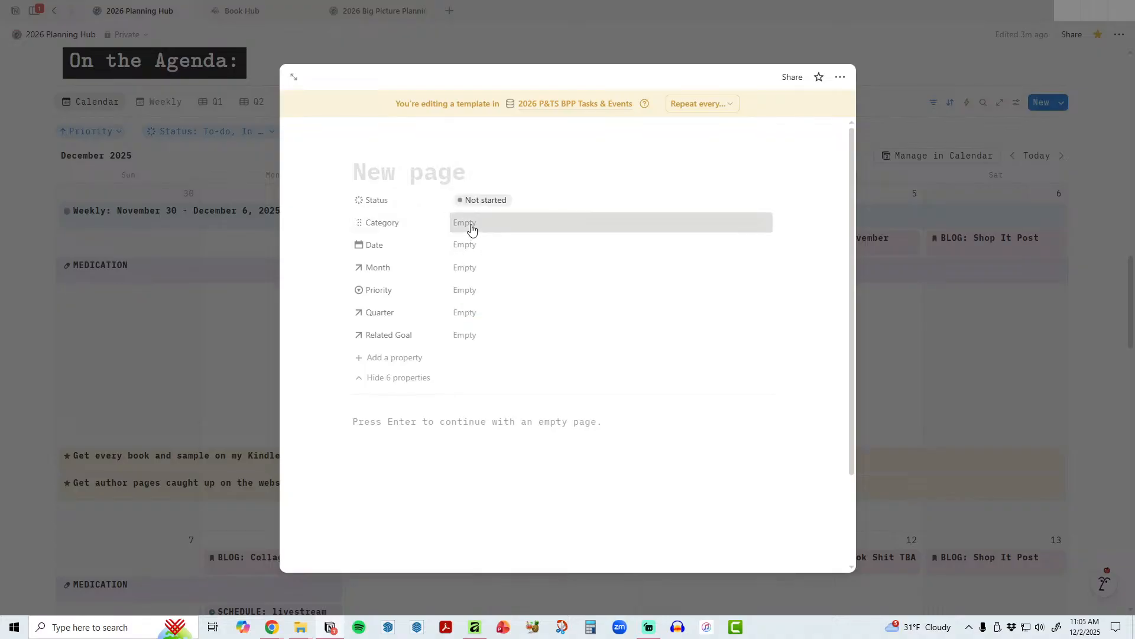
left_click(470, 224)
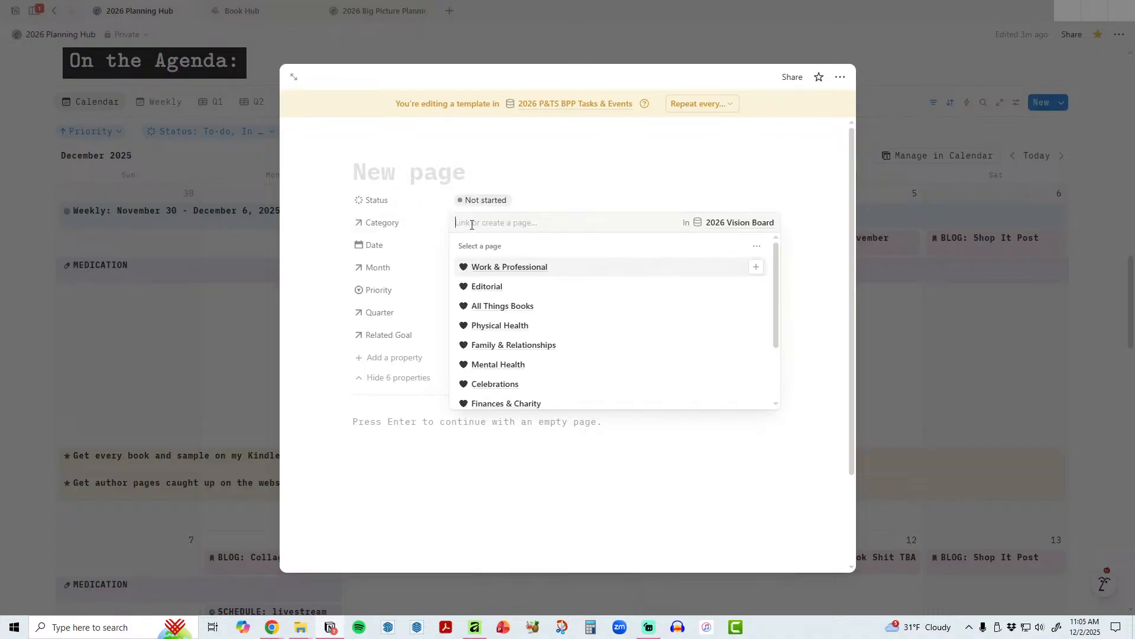
left_click(518, 364)
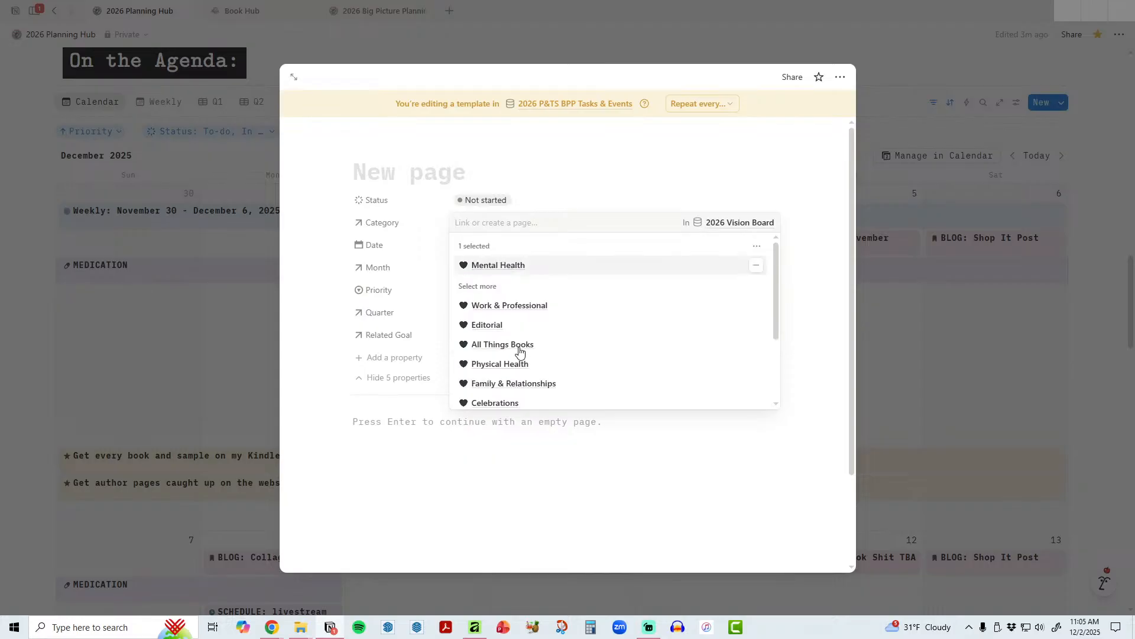
Step: Title the template "Daily Journal 2"
left_click(387, 172)
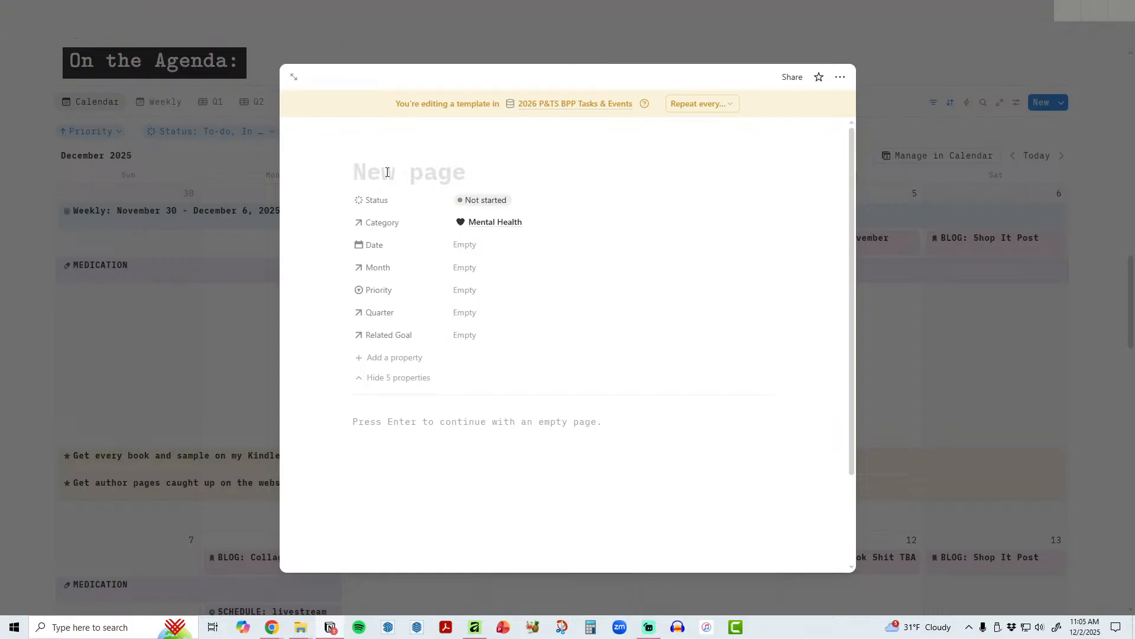
type("Journal")
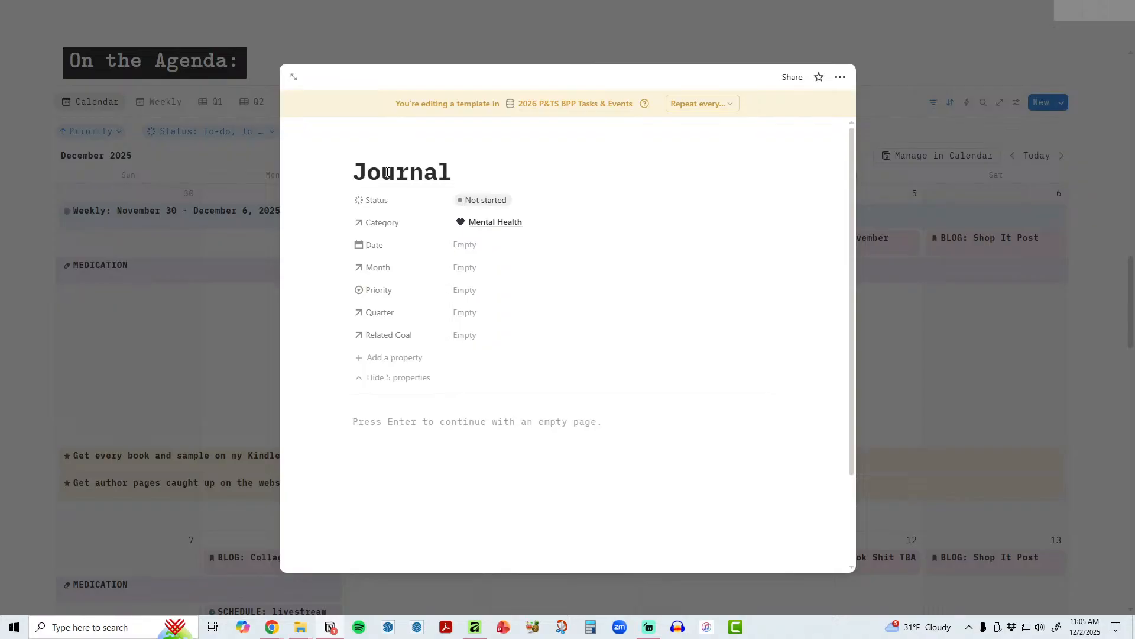
key("Home")
type("Daily Journal")
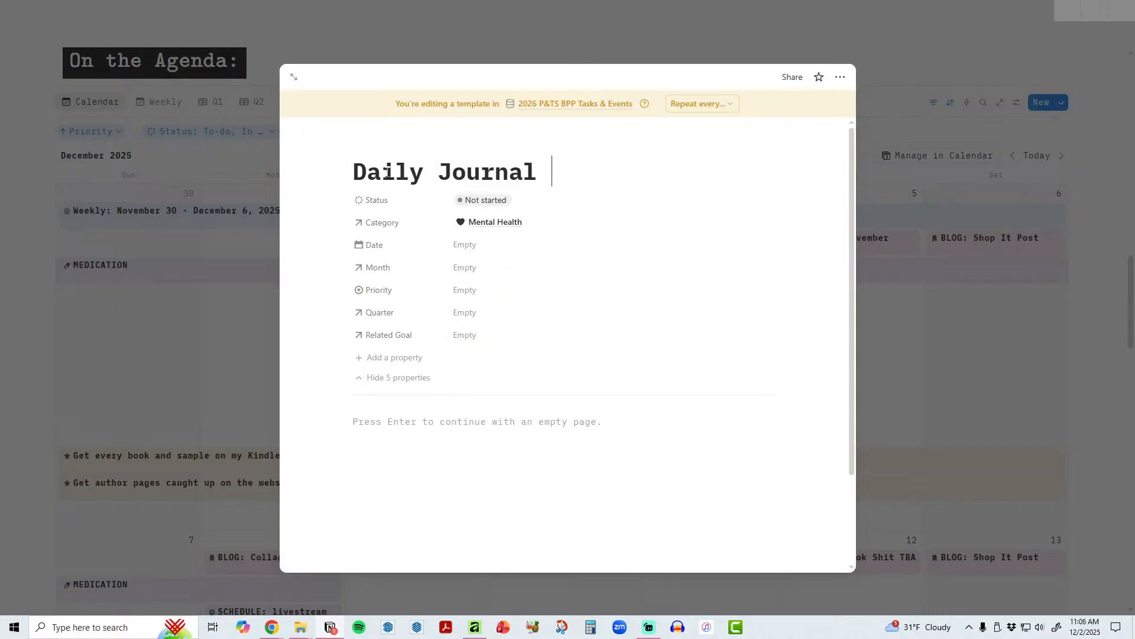
type(" 2")
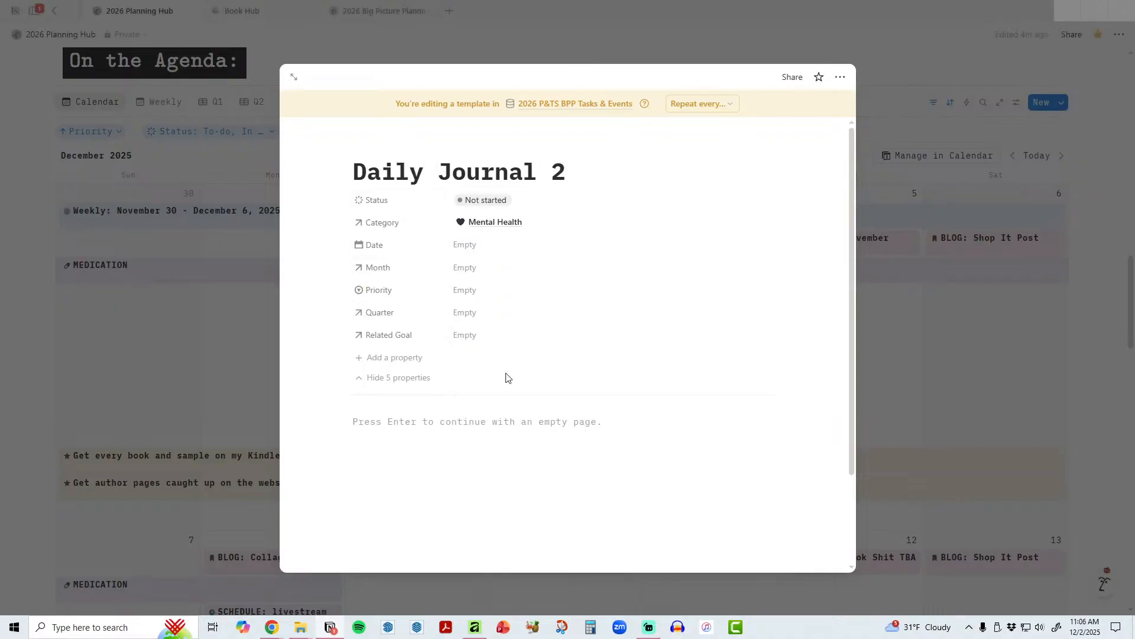
Step: Set the template's Priority to Daily Planner and link its Related Goal to "Build a regular journaling practice"
left_click(475, 290)
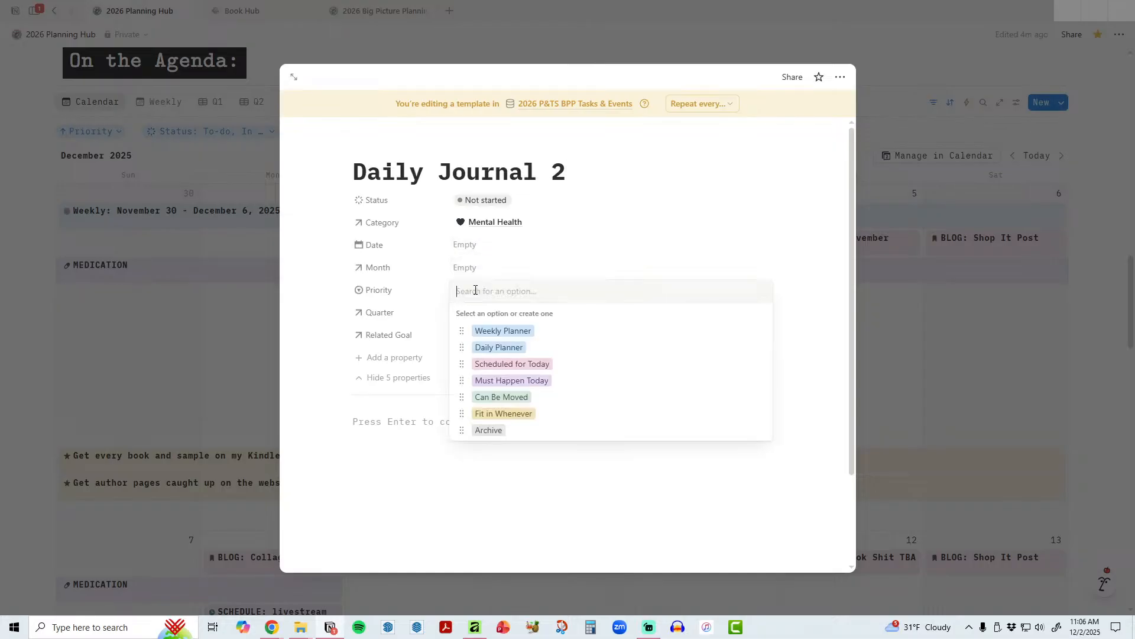
left_click(512, 353)
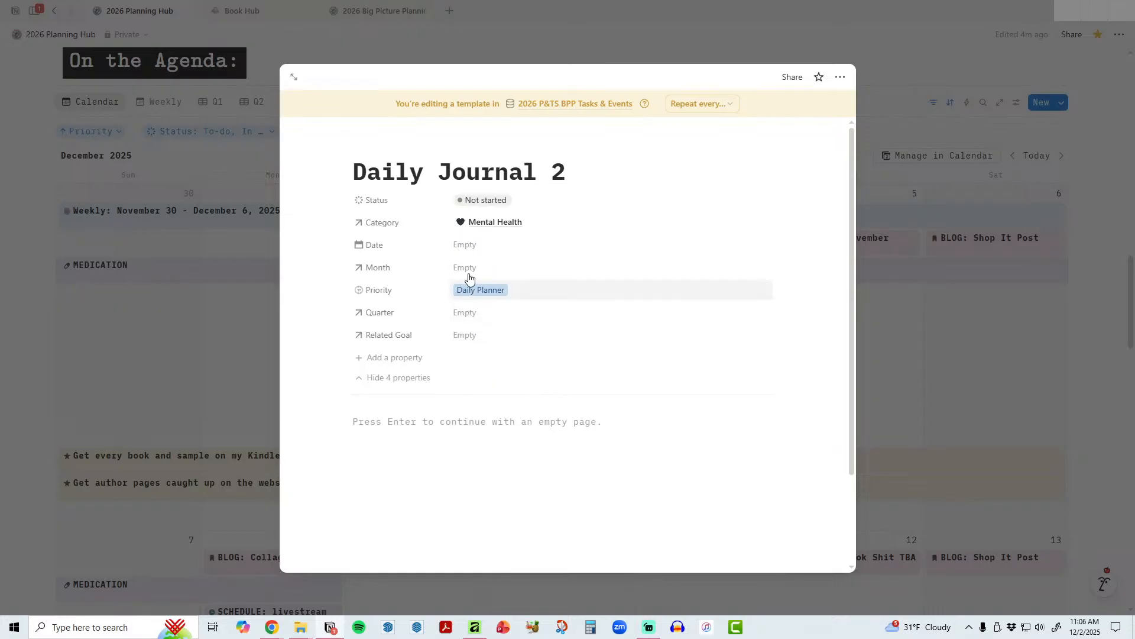
left_click(479, 337)
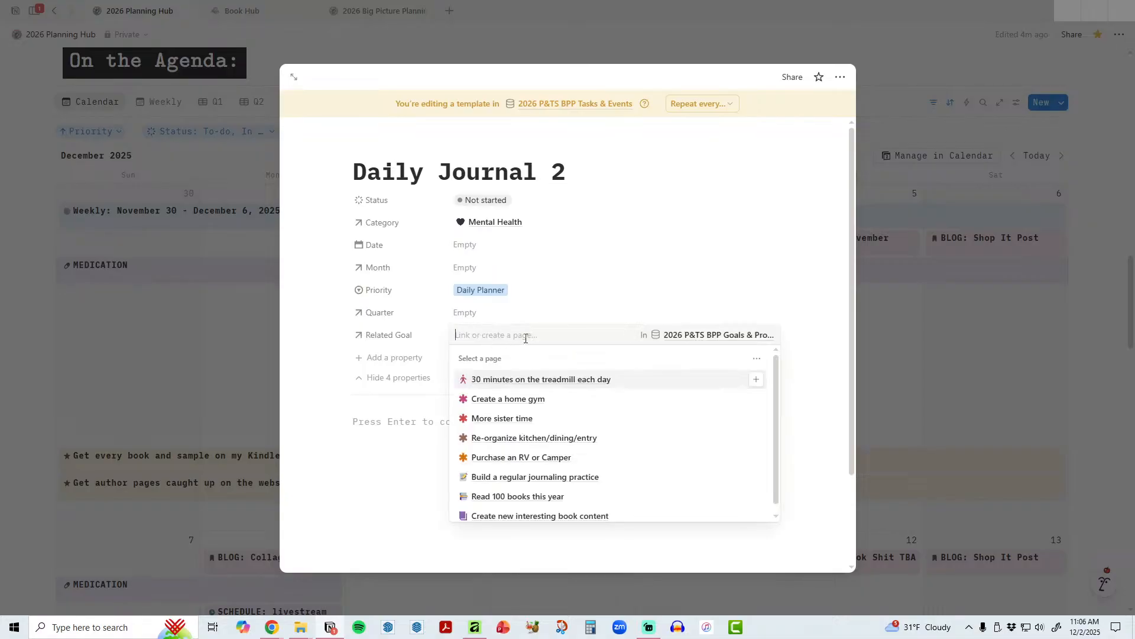
type("jou")
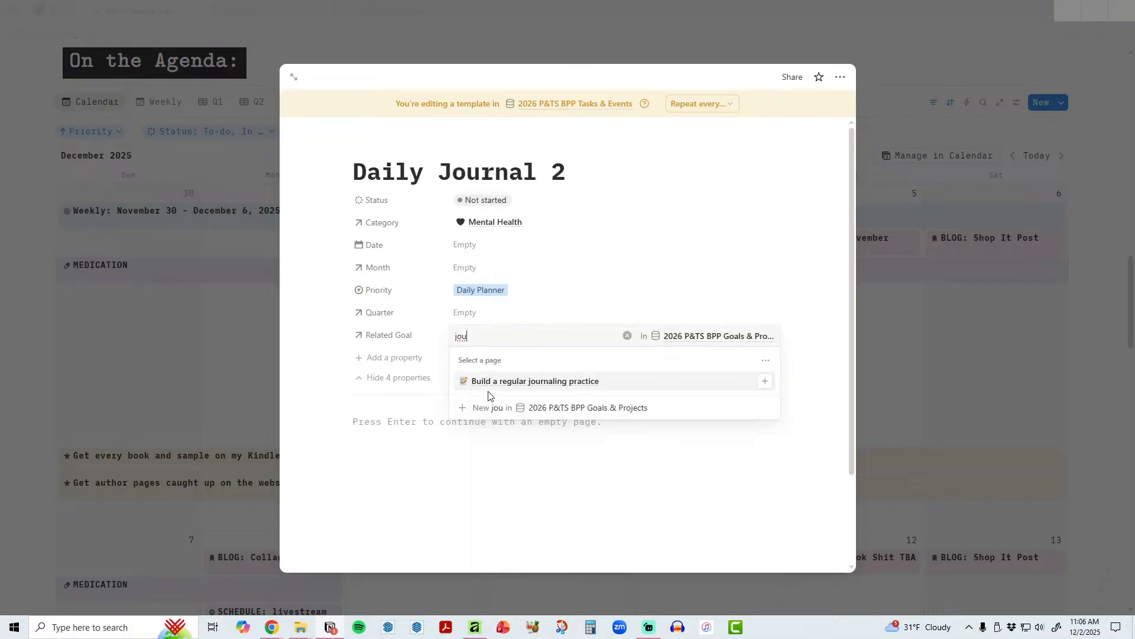
left_click(579, 382)
left_click(566, 468)
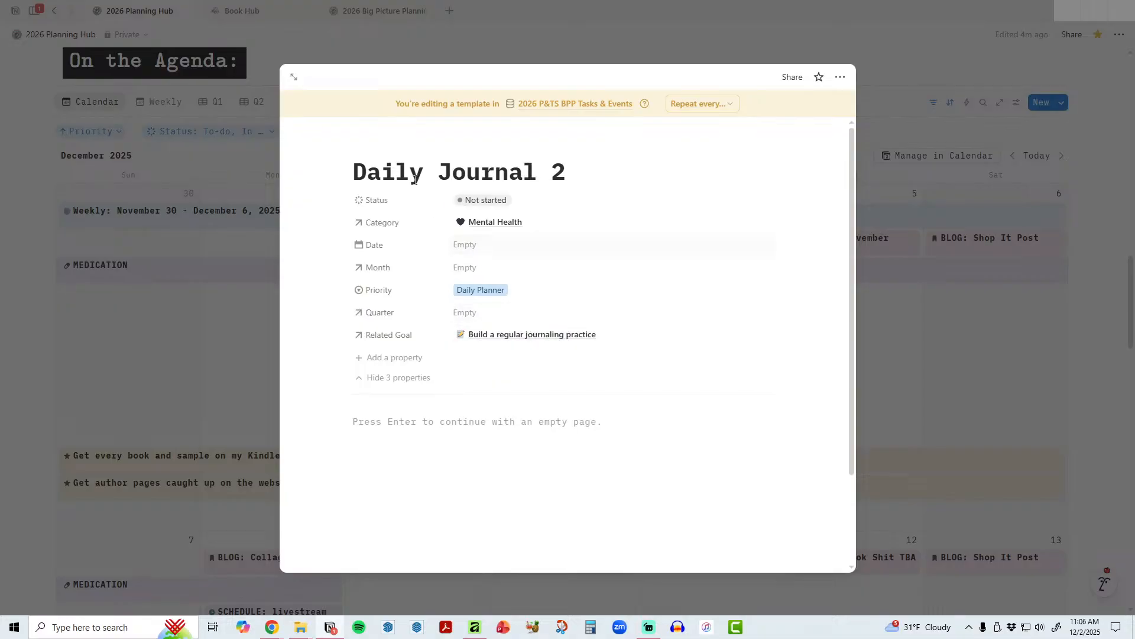
Step: Upload icon-gem.png from the stickers folder as the template's page icon
left_click(369, 145)
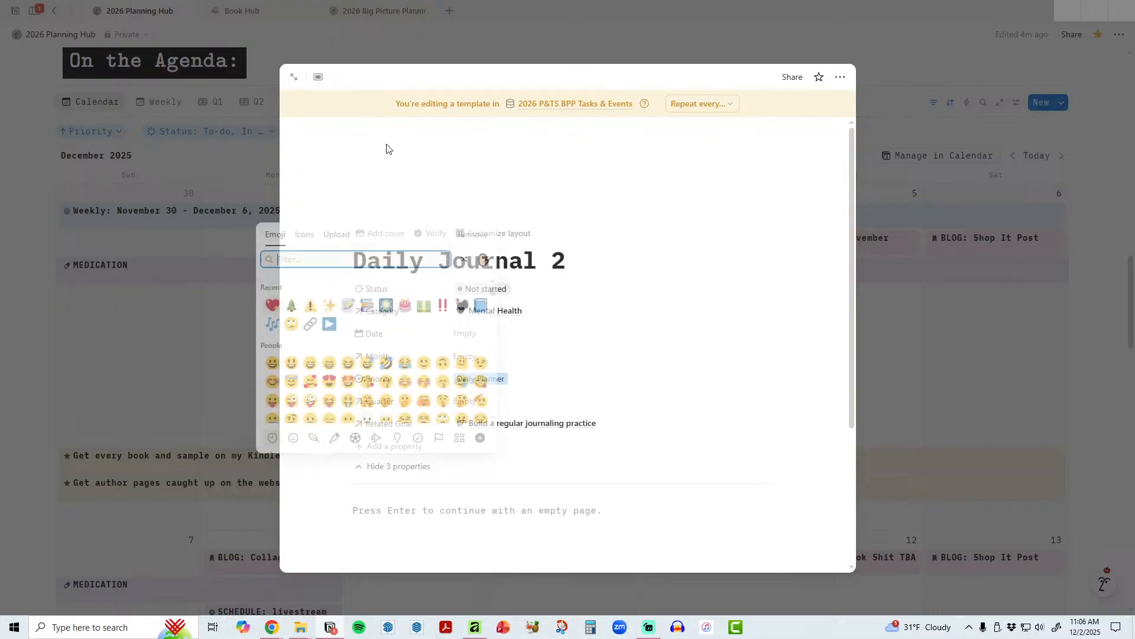
left_click(332, 236)
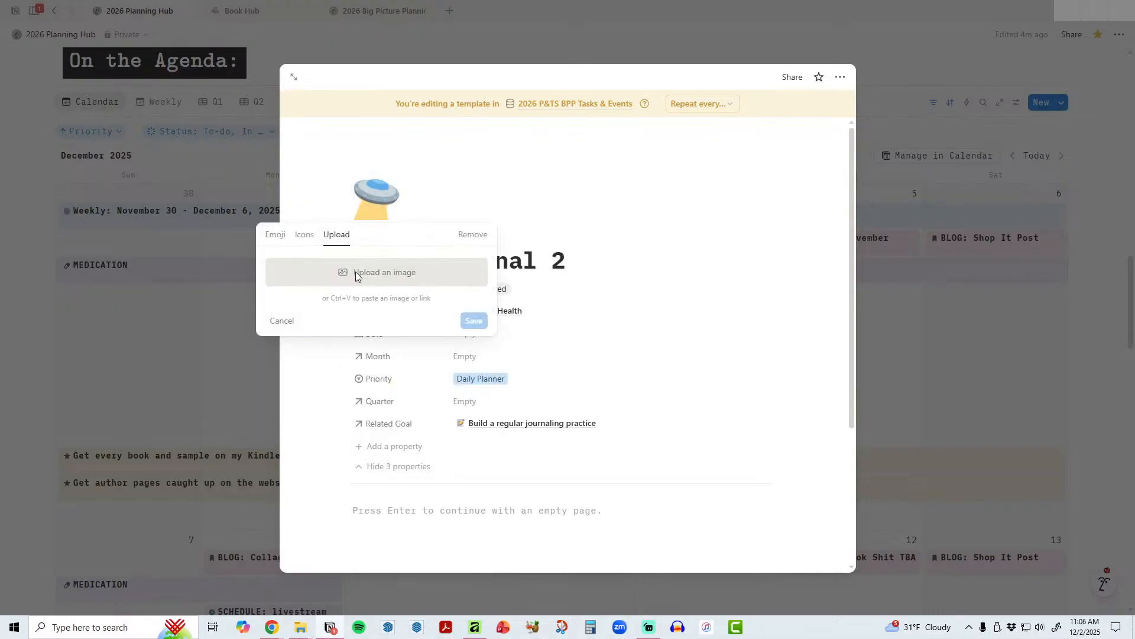
left_click(356, 271)
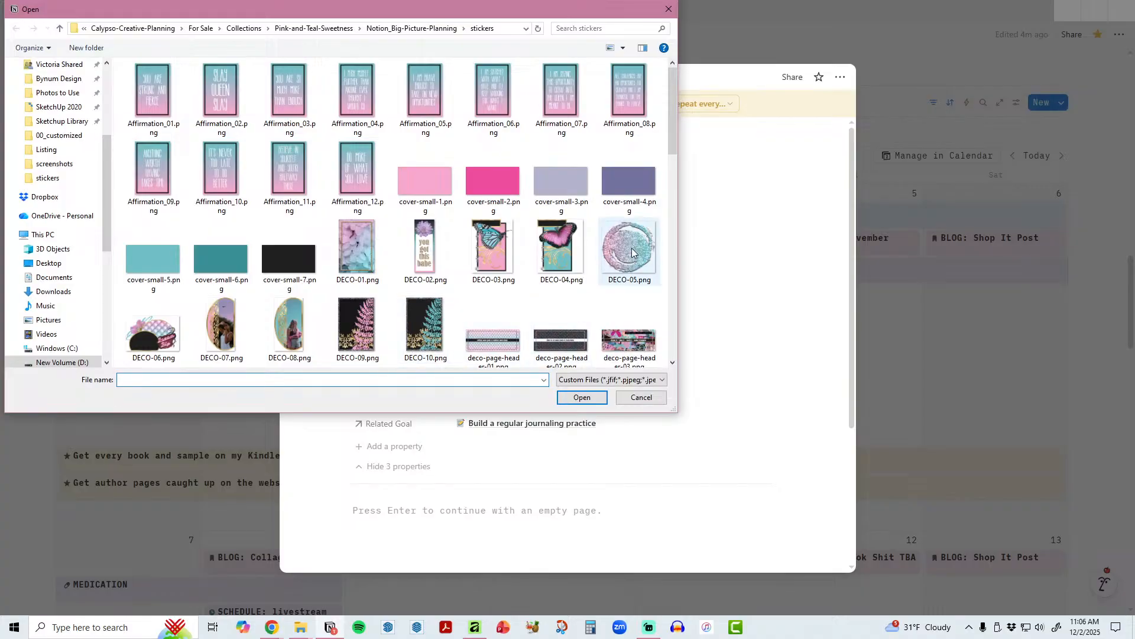
scroll(631, 247, "down", 5)
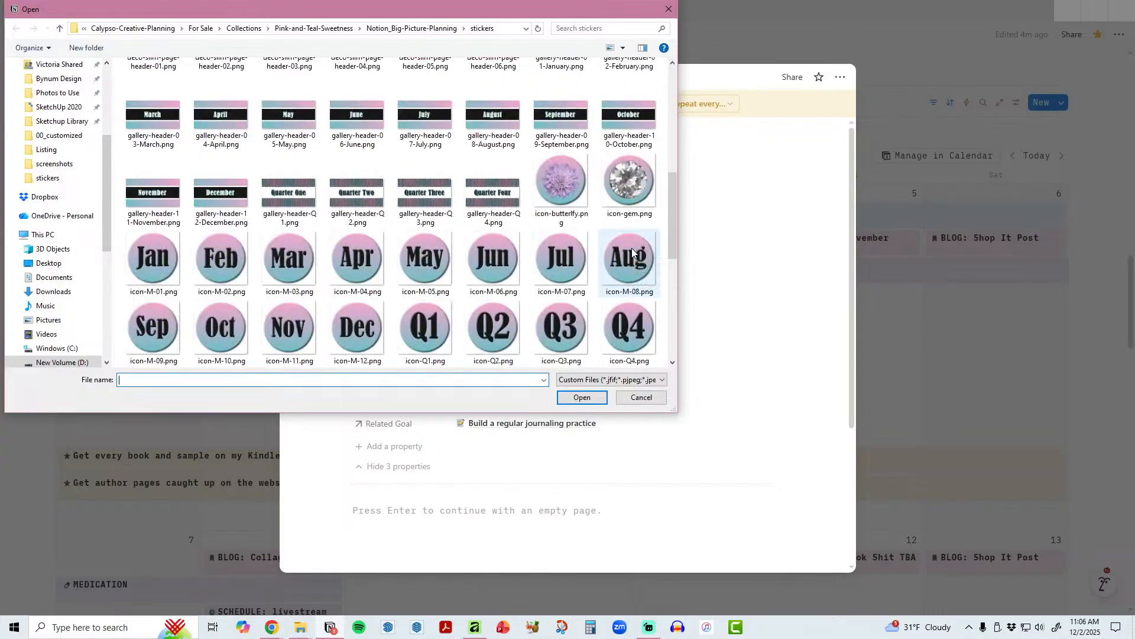
double_click(617, 187)
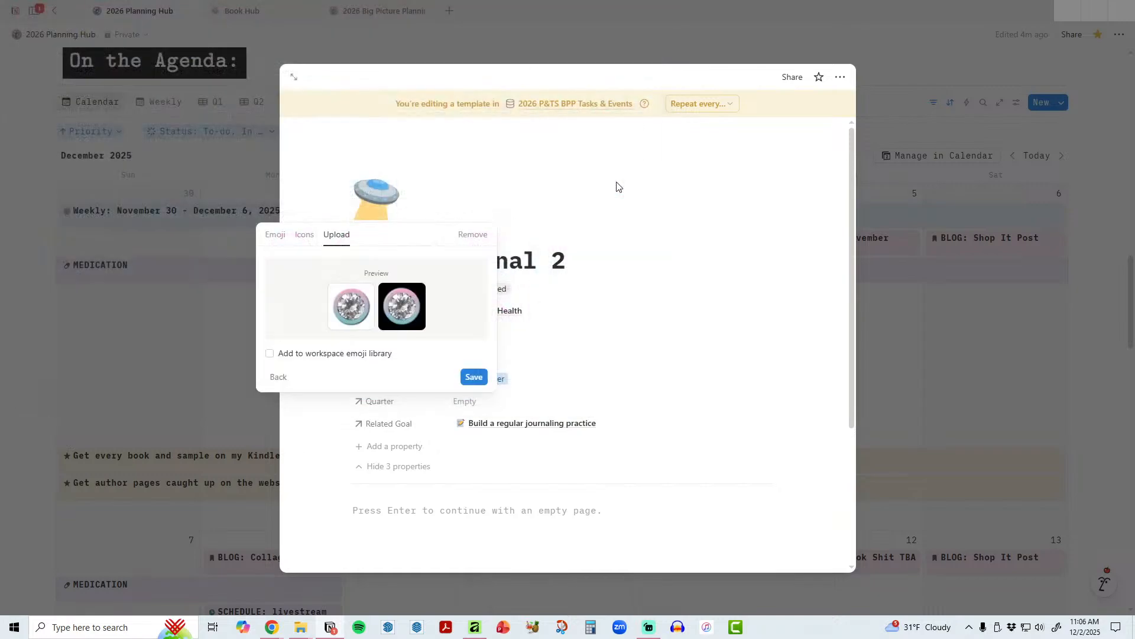
left_click(473, 377)
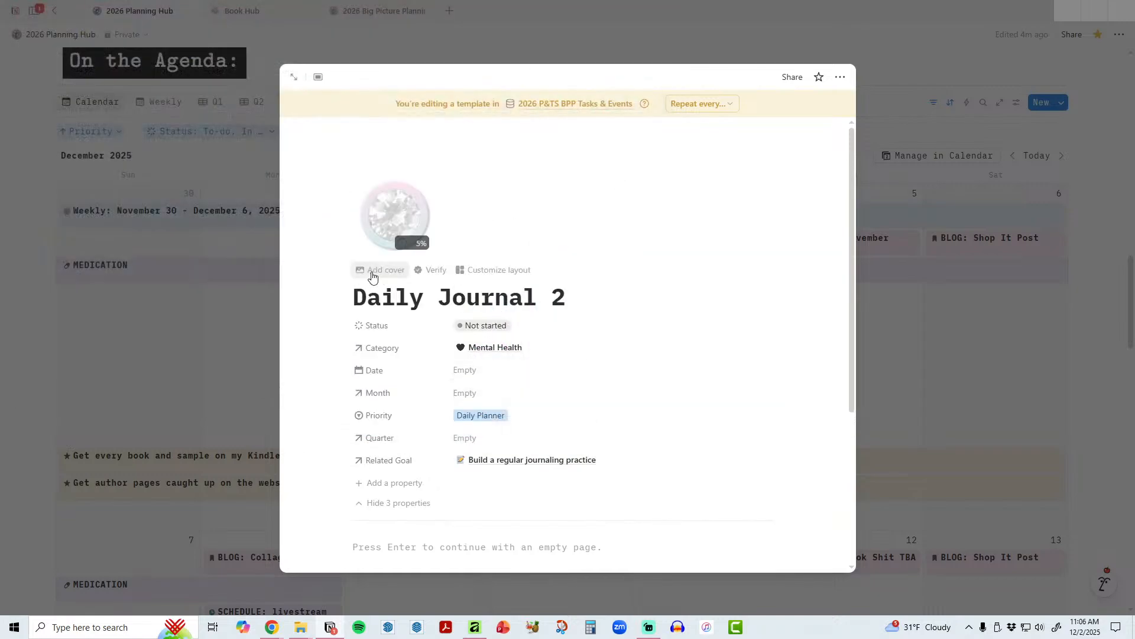
Step: Add a cover to the template and replace it with the uploaded image cover-small-3.png from the stickers folder
left_click(372, 277)
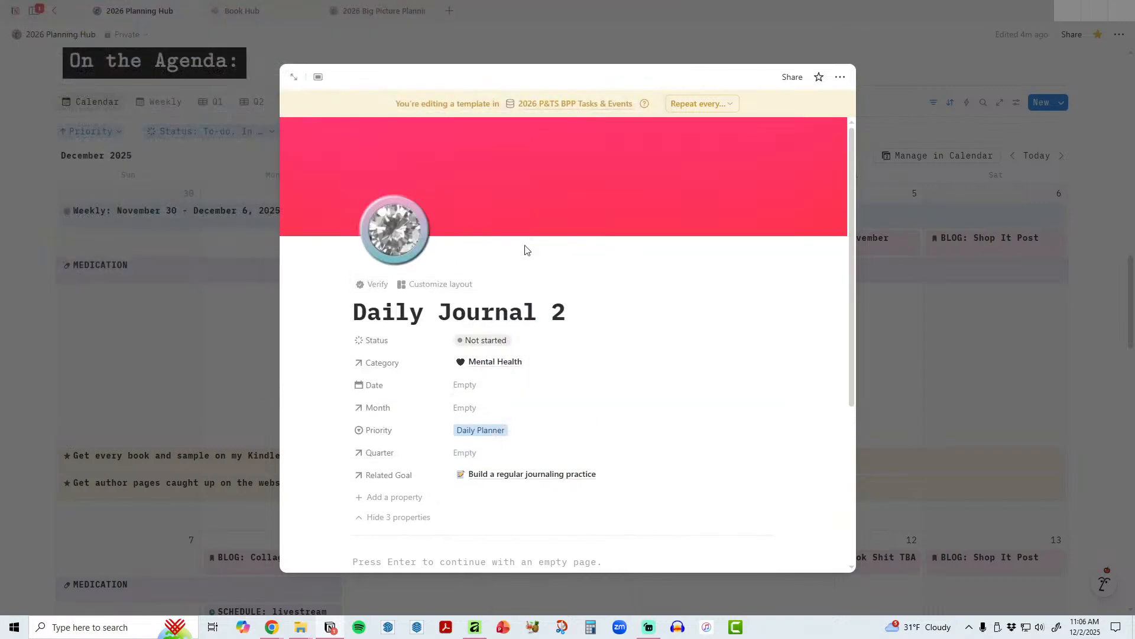
left_click(767, 132)
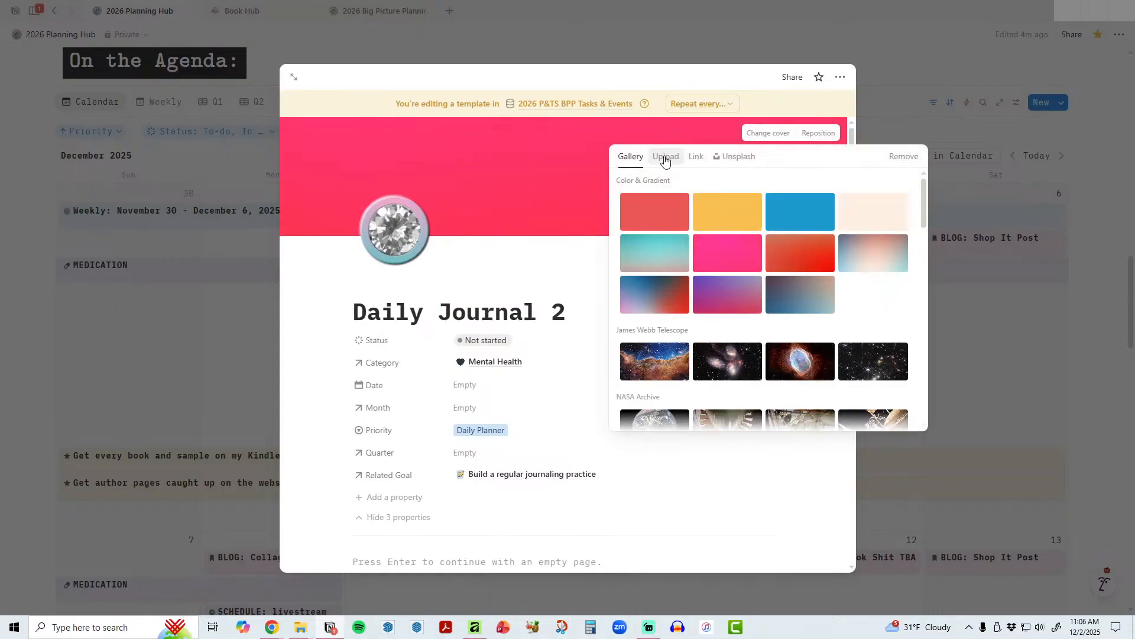
left_click(665, 157)
left_click(684, 193)
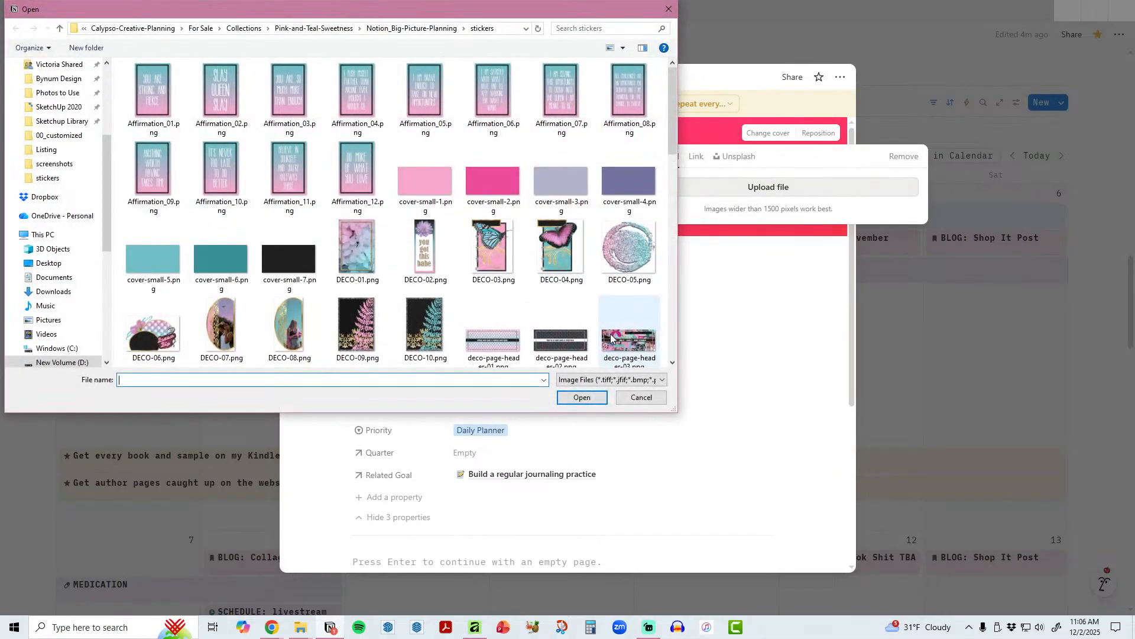
scroll(610, 338, "down", 3)
scroll(611, 337, "up", 3)
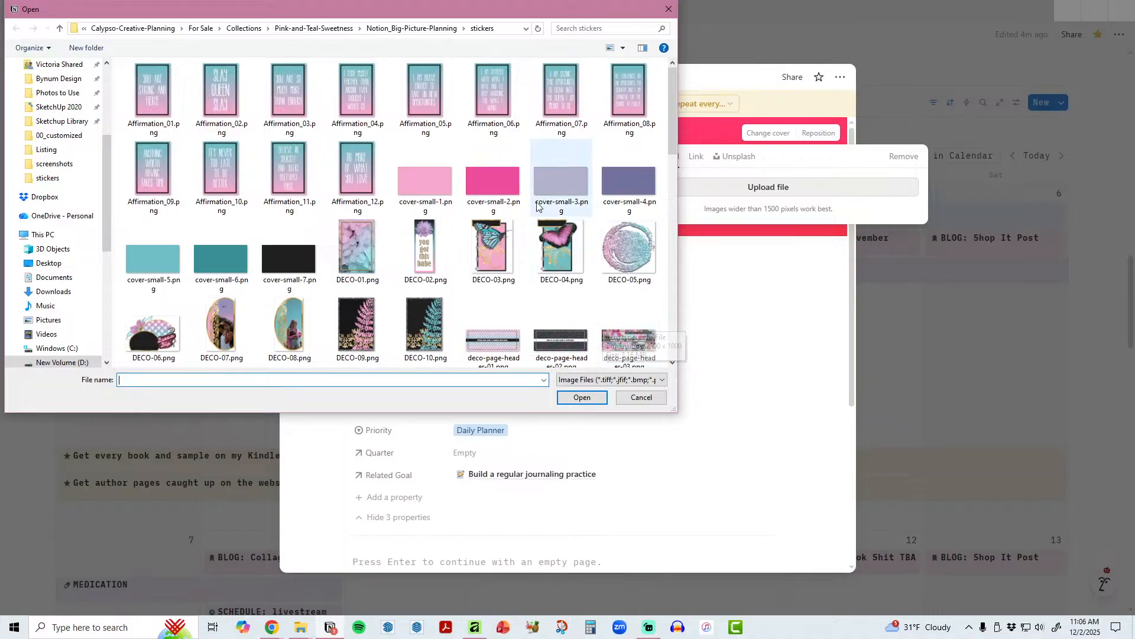
double_click(577, 179)
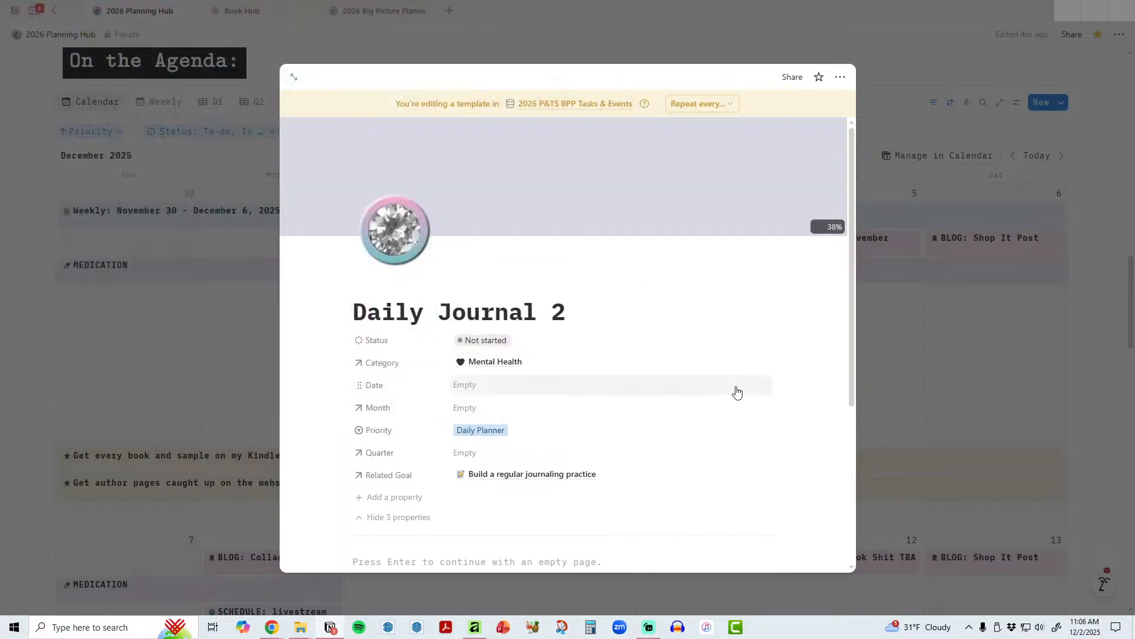
Step: Replace the template's cover with the uploaded image cover-small-4.png from the stickers folder
left_click(770, 133)
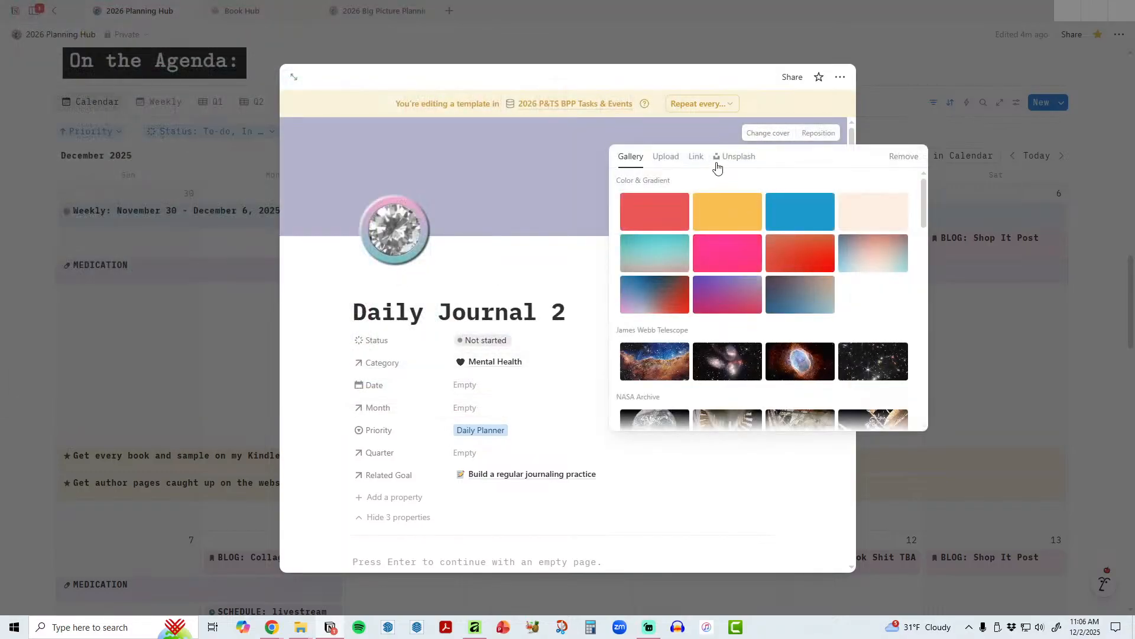
left_click(666, 157)
left_click(769, 187)
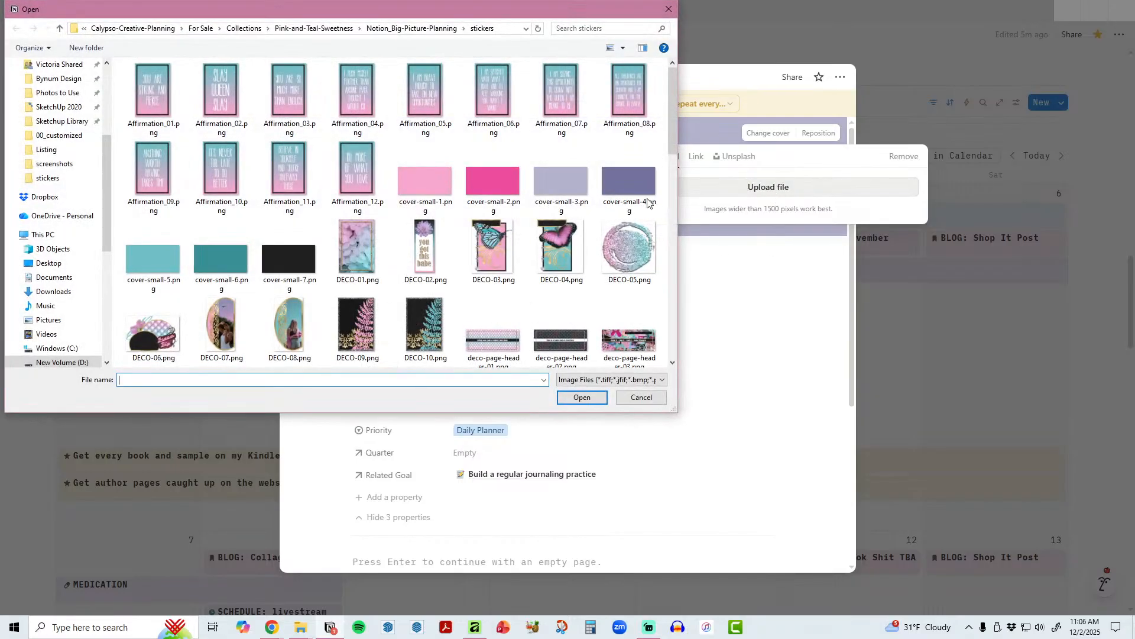
double_click(637, 190)
scroll(796, 308, "down", 2)
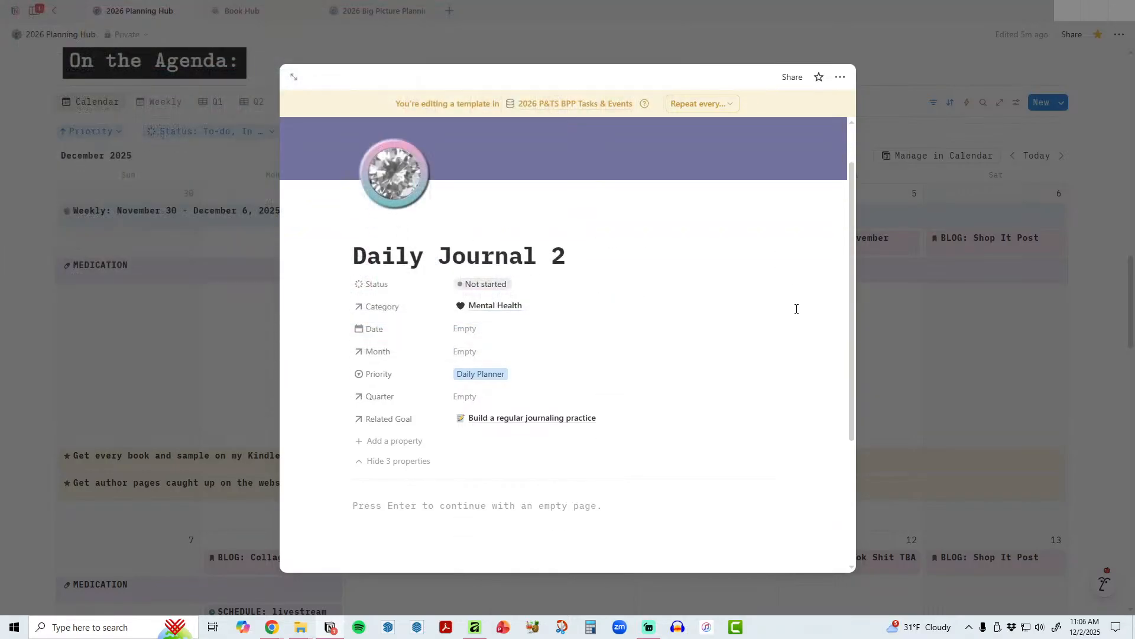
Step: Start the template's empty body with an image block and upload cover-small-1.png into it
scroll(420, 473, "down", 2)
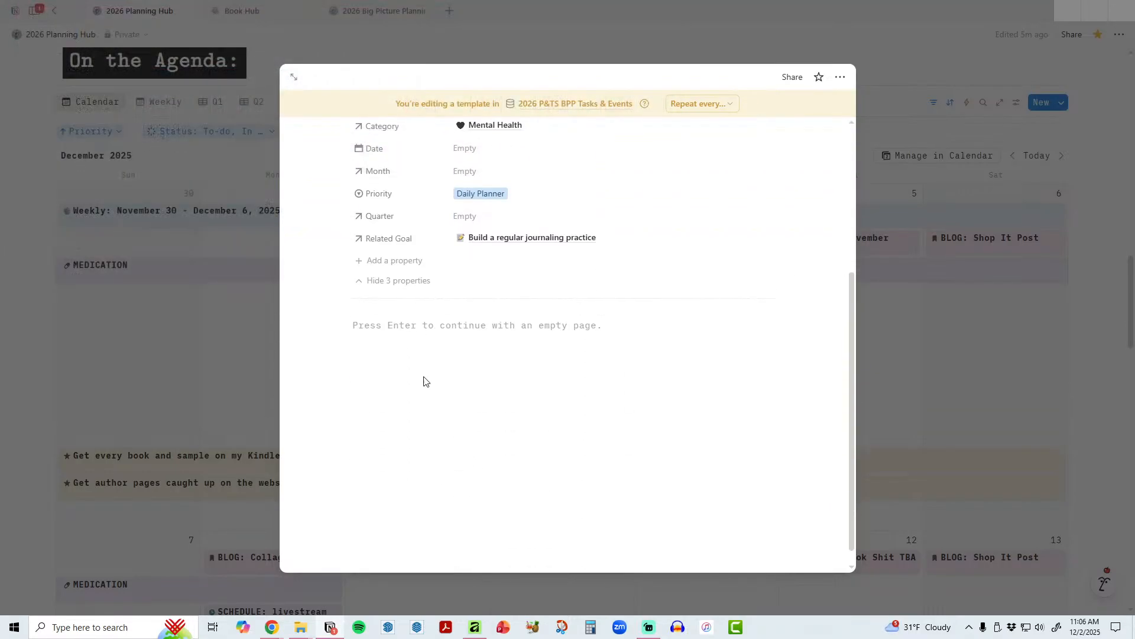
left_click(392, 325)
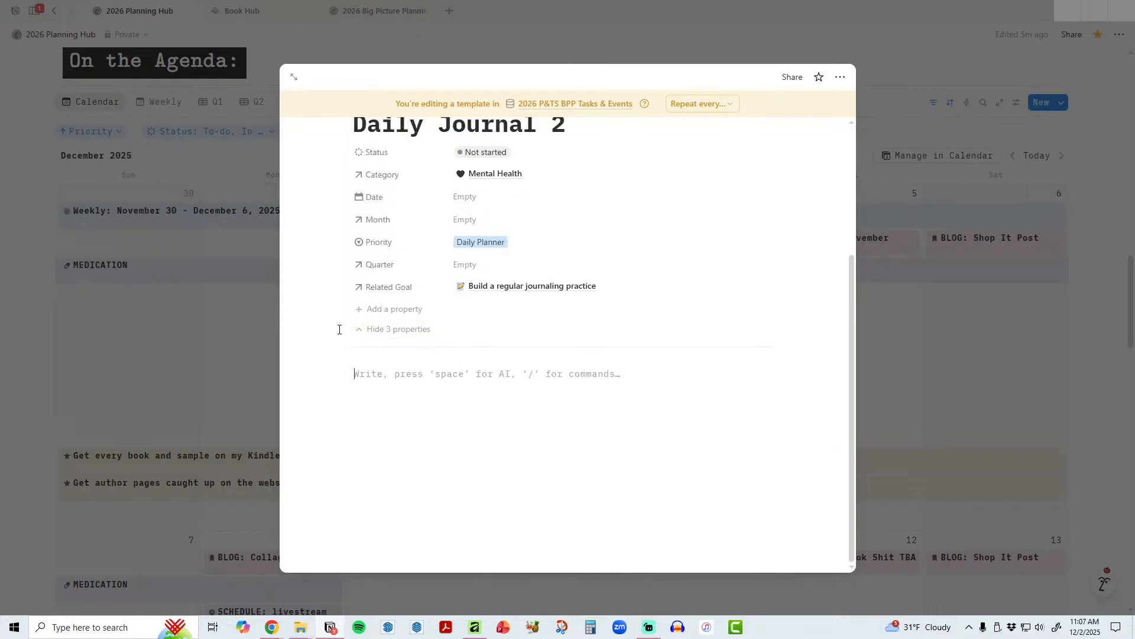
left_click(329, 373)
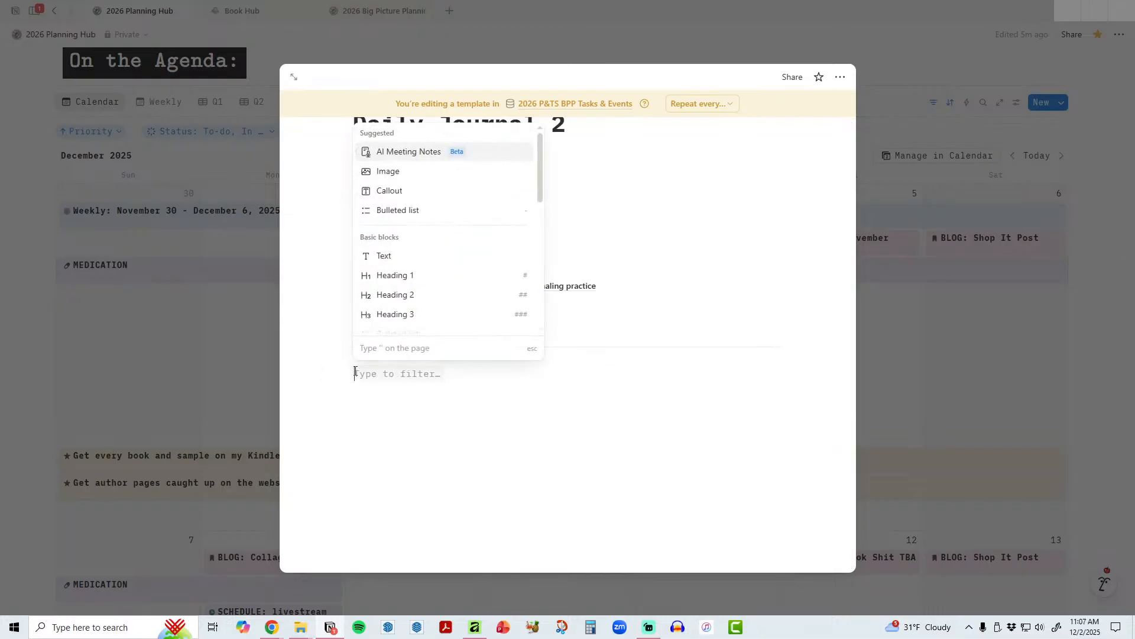
left_click(394, 172)
left_click(558, 442)
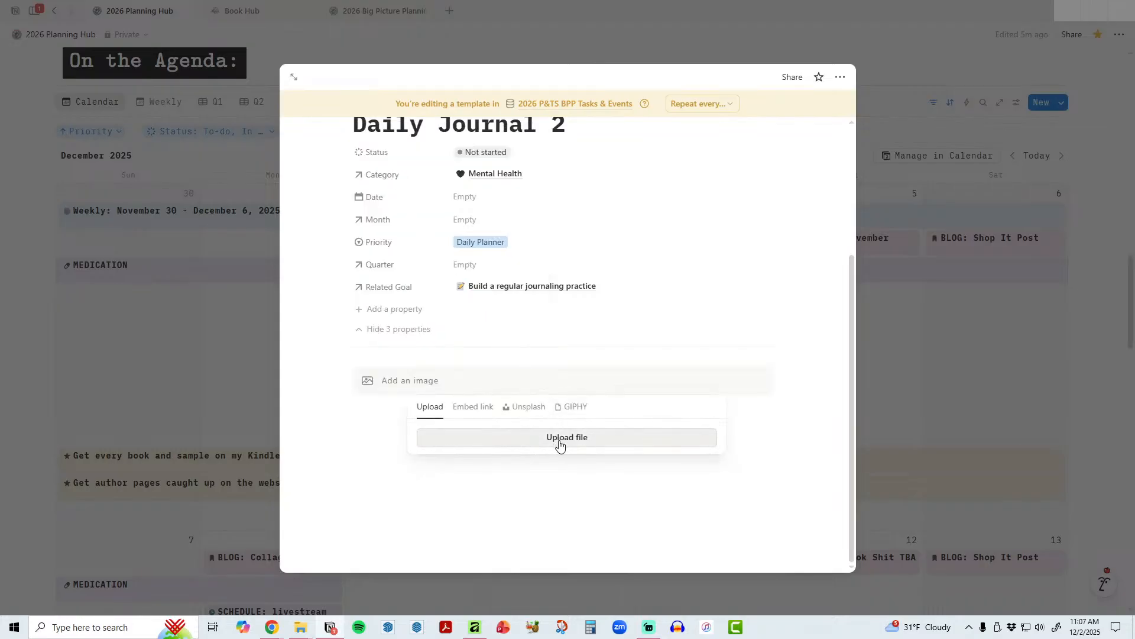
double_click(432, 182)
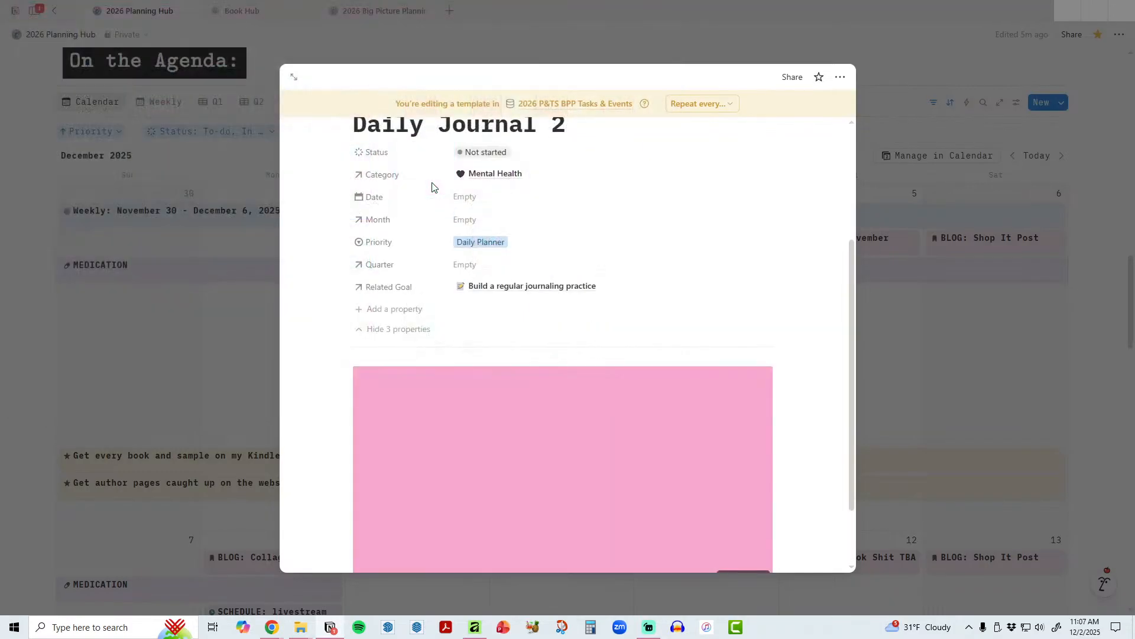
Step: Open the template as a full page and arrange three columns with the pink image between two empty text blocks
scroll(813, 448, "down", 2)
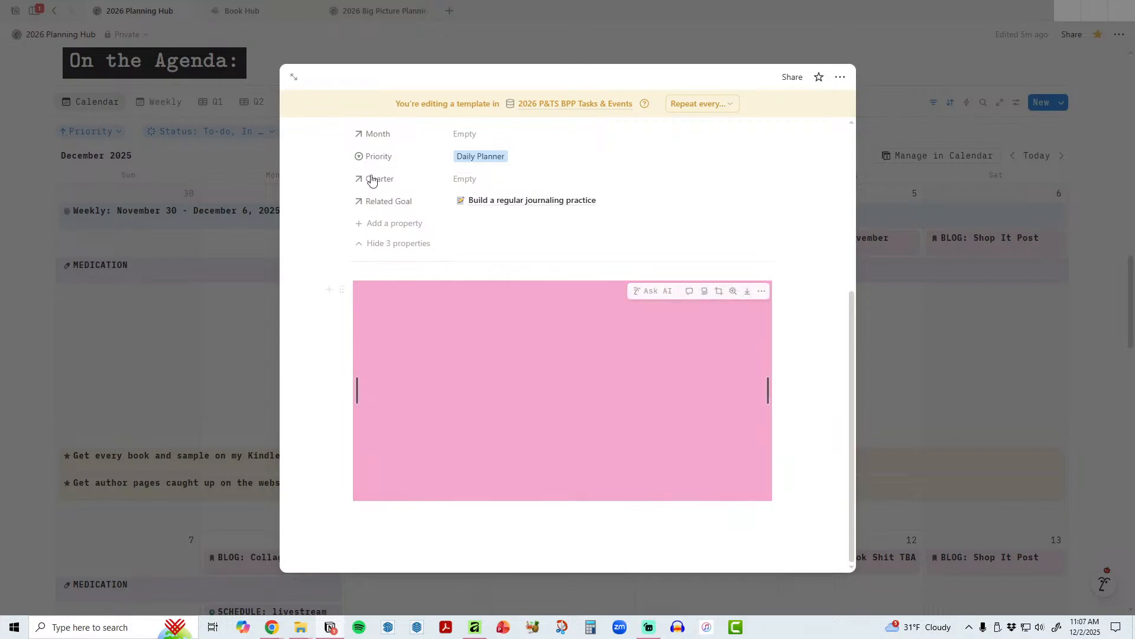
left_click(291, 80)
scroll(607, 352, "down", 8)
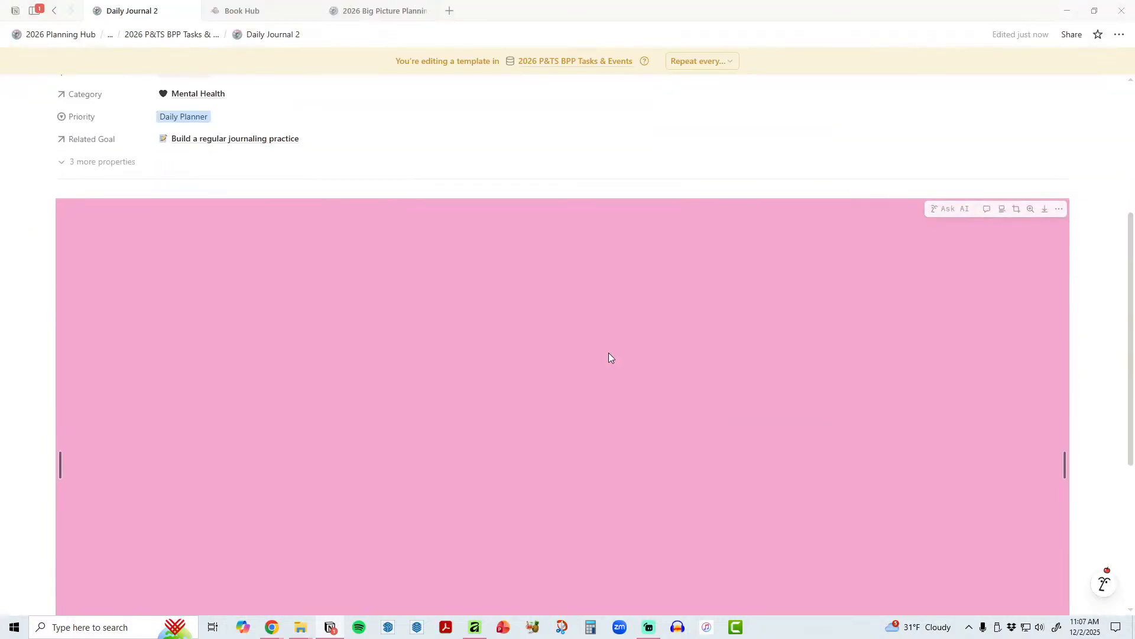
left_click(68, 548)
left_click_drag(35, 540, 1067, 432)
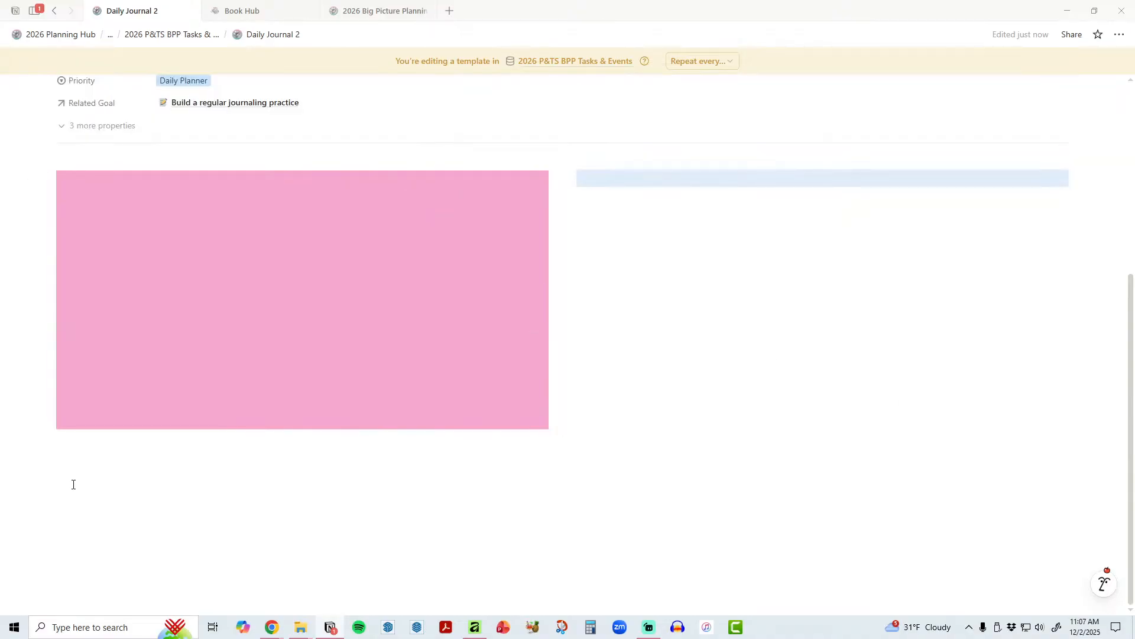
left_click(73, 485)
left_click_drag(36, 425, 550, 236)
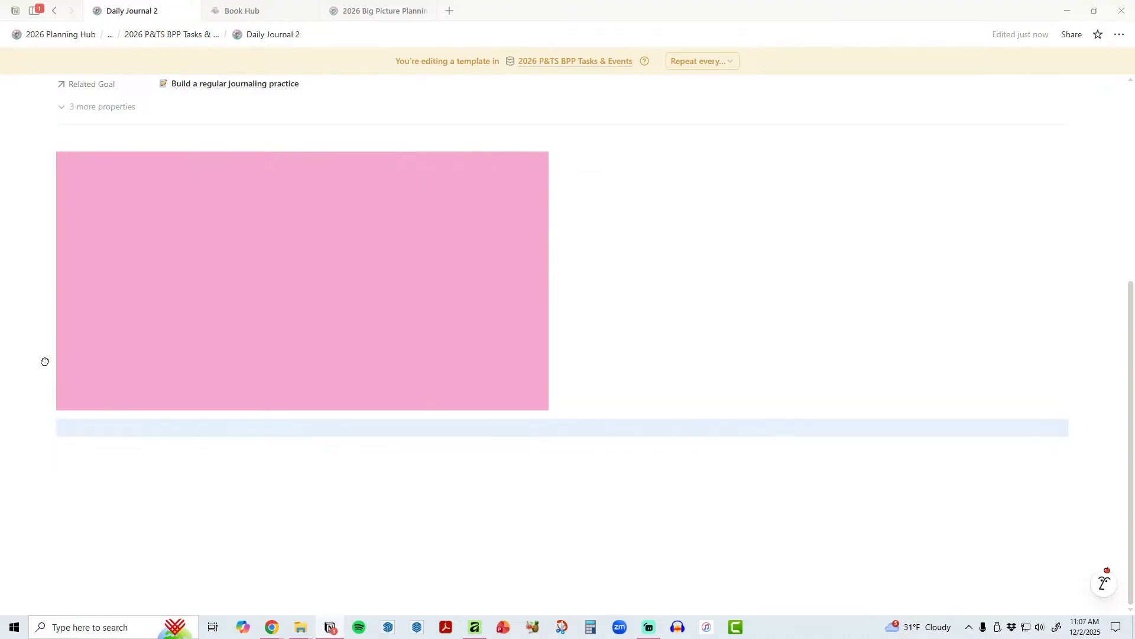
left_click_drag(45, 361, 48, 334)
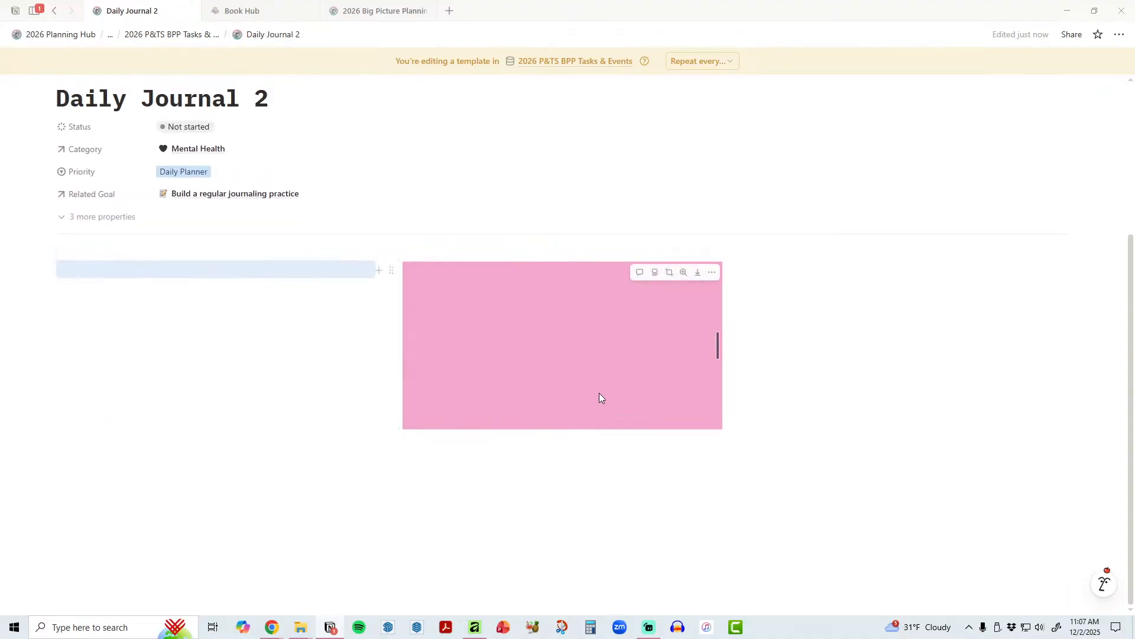
Step: Insert an empty callout in each of the two columns flanking the pink image
left_click(201, 274)
left_click(32, 269)
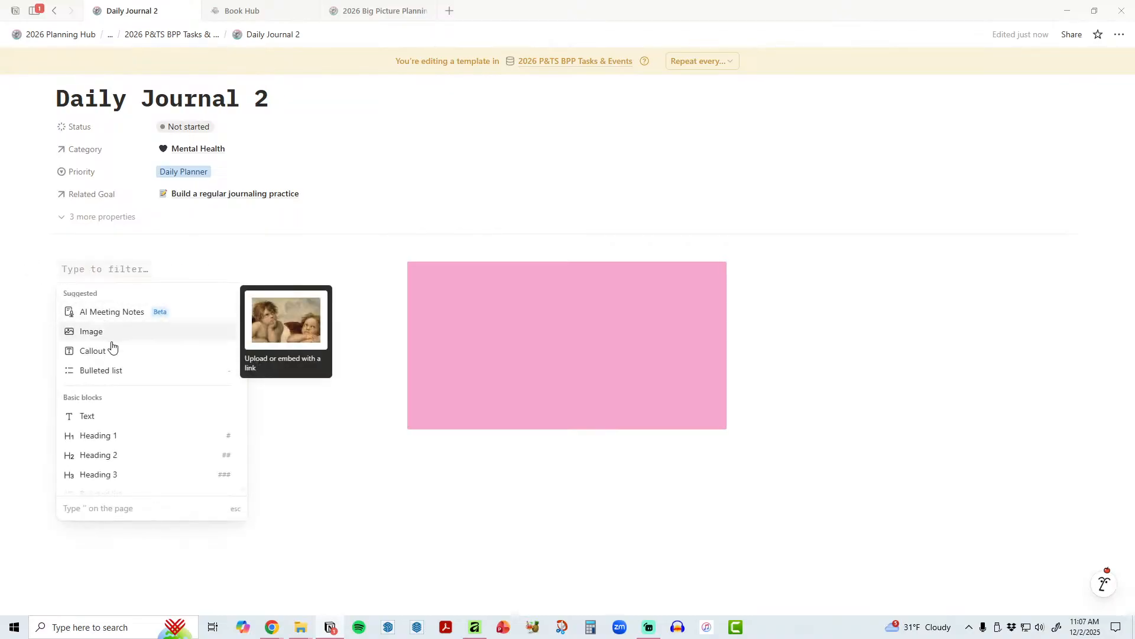
left_click(159, 347)
left_click(773, 274)
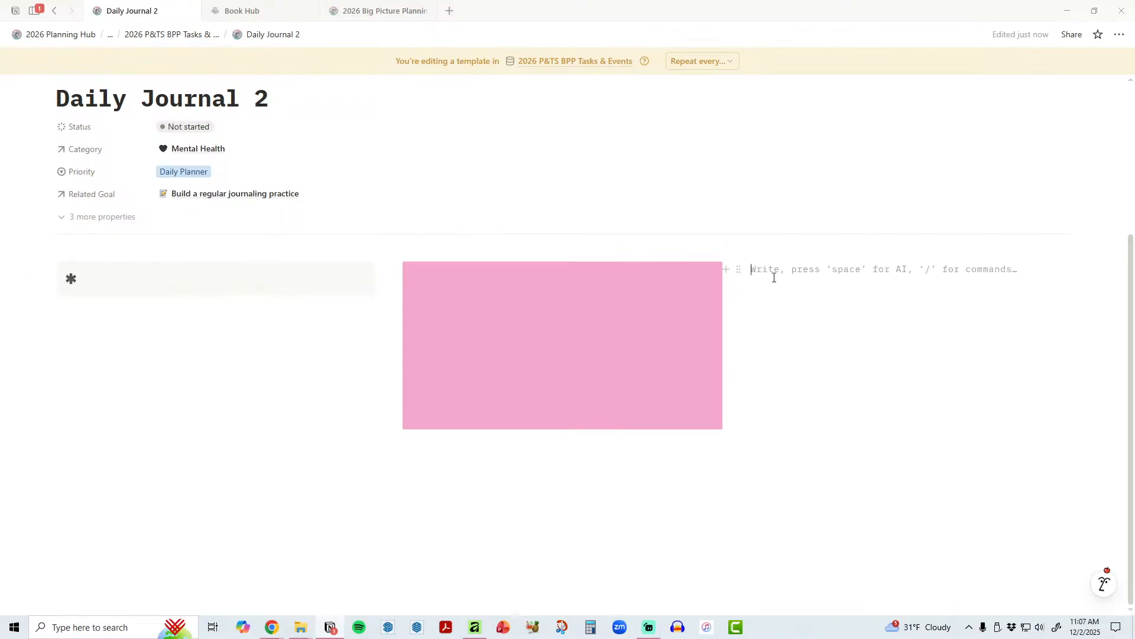
left_click(727, 270)
left_click(782, 353)
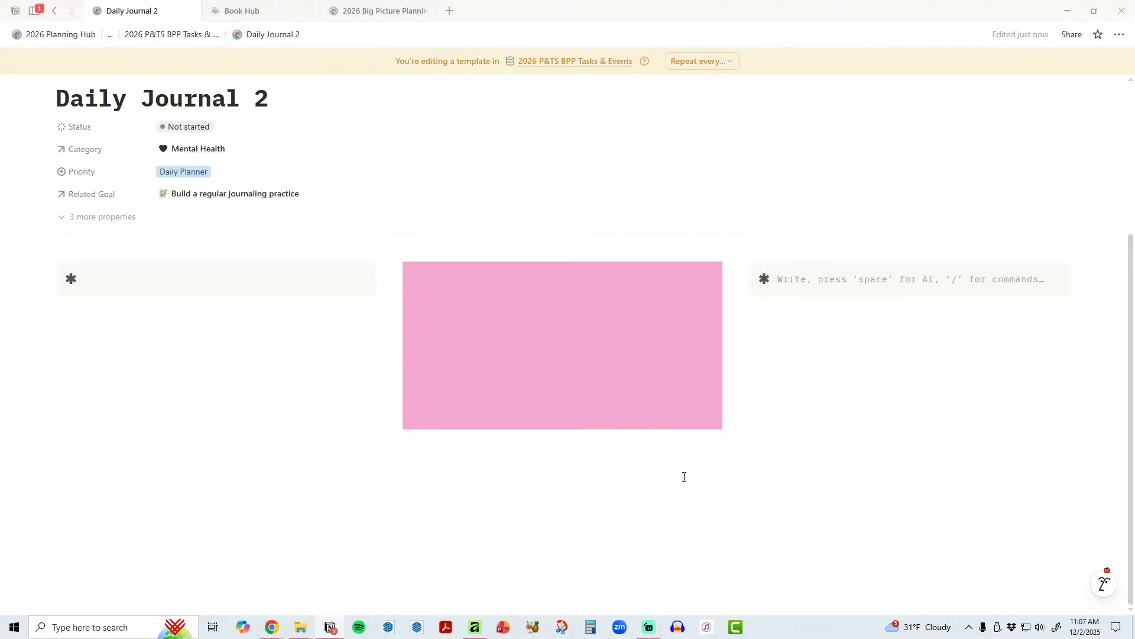
left_click(950, 504)
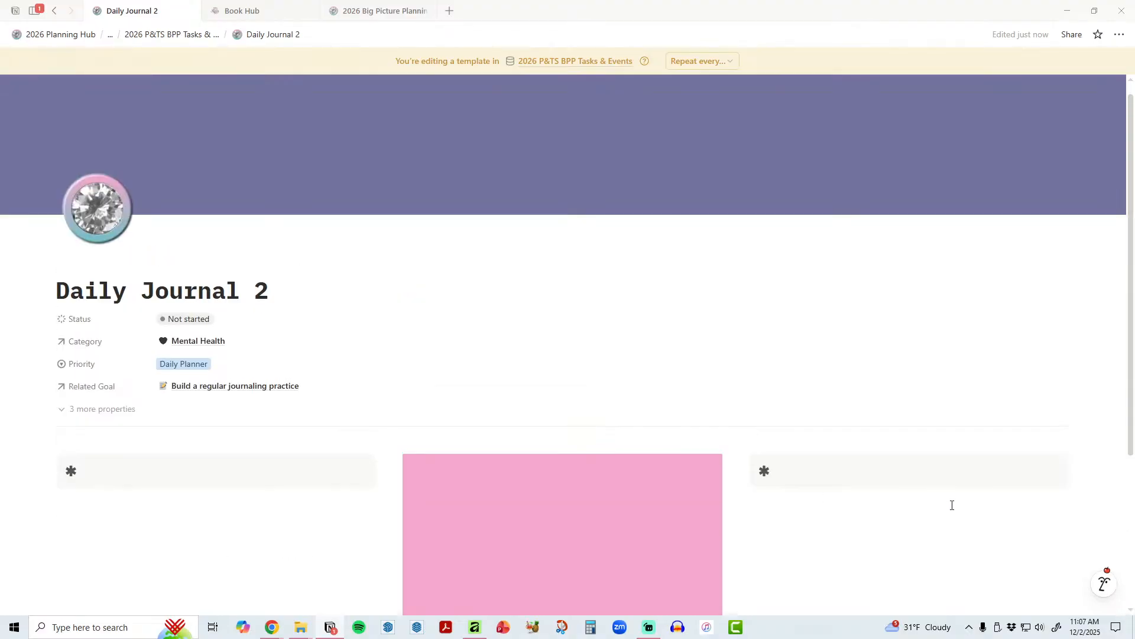
scroll(950, 504, "down", 4)
scroll(946, 496, "up", 4)
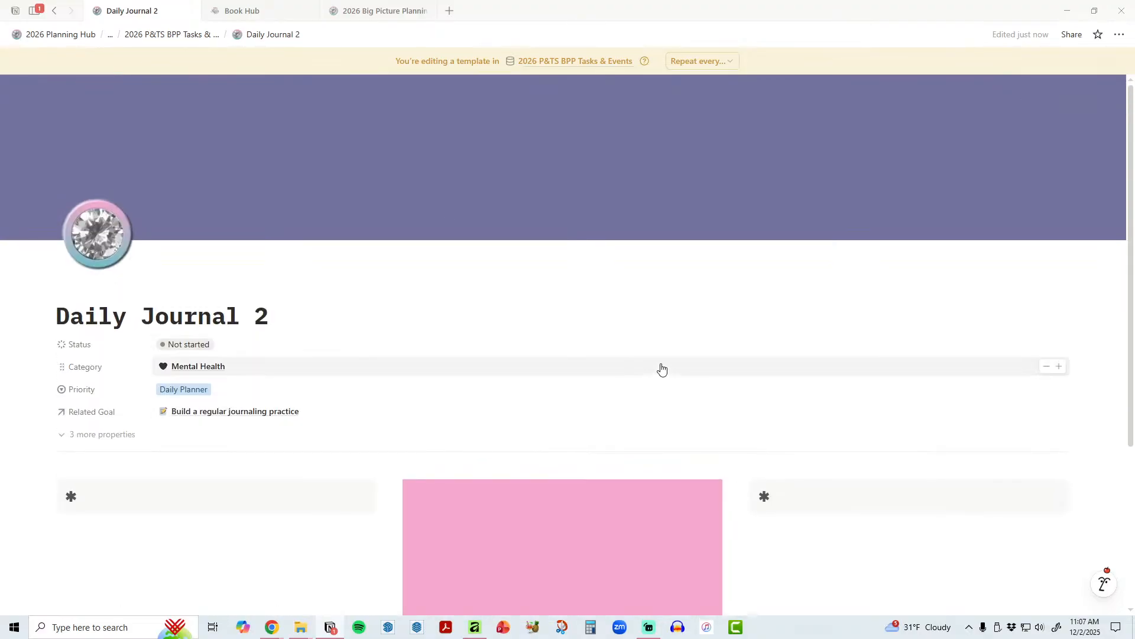
Step: Return to the planning hub, apply the Daily Journal 2 template to a new page, and move that page to the trash
key("alt+Left")
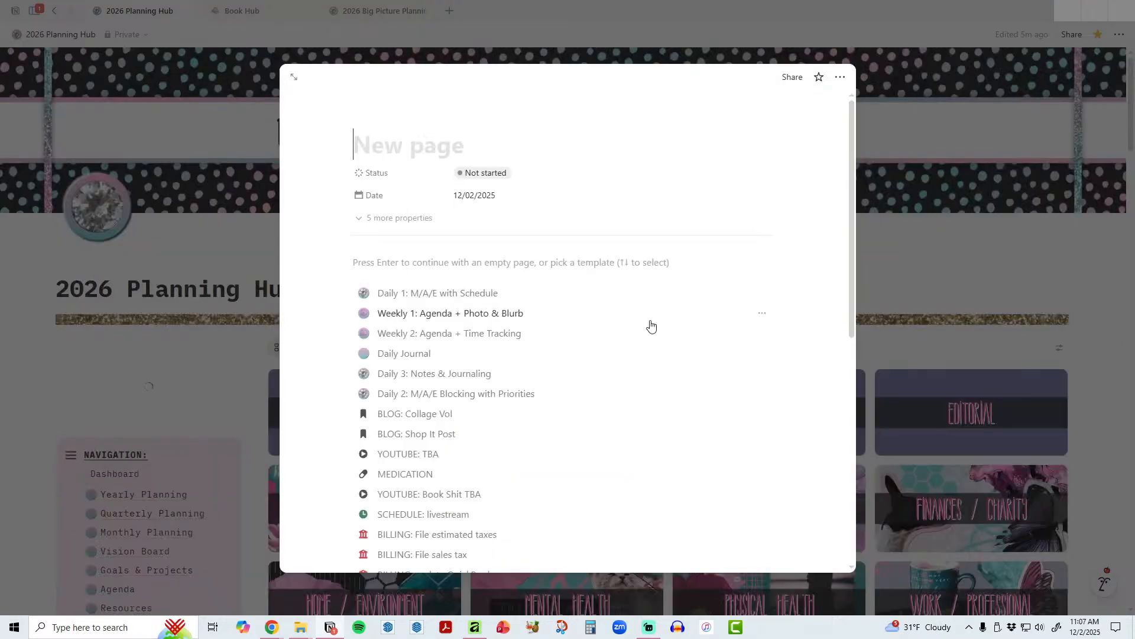
scroll(591, 354, "down", 6)
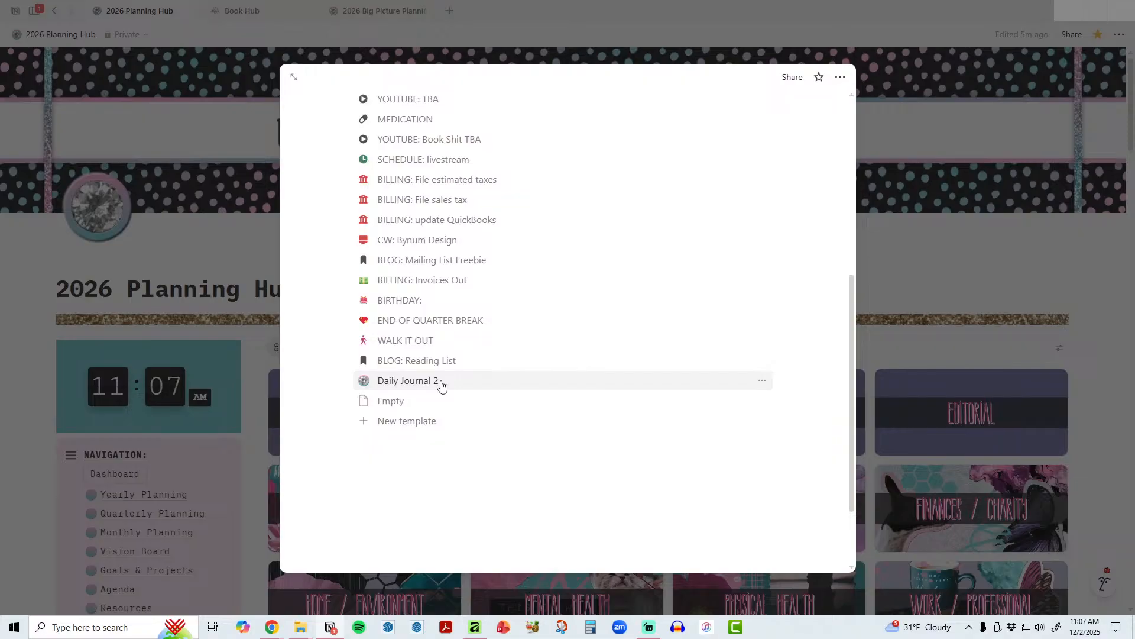
left_click(426, 383)
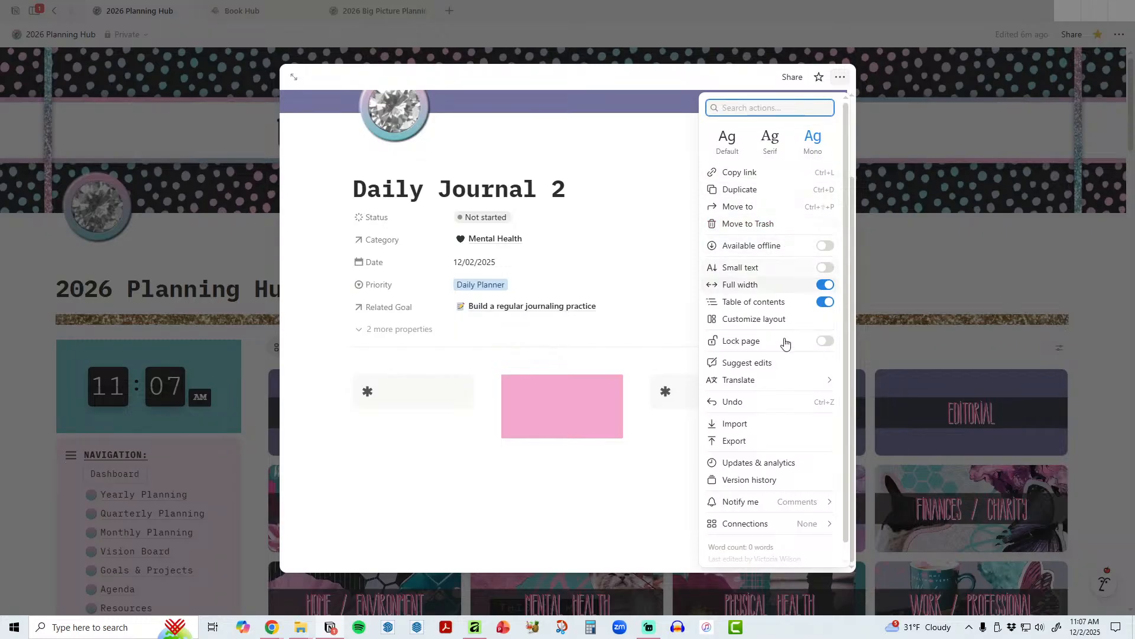
left_click(748, 223)
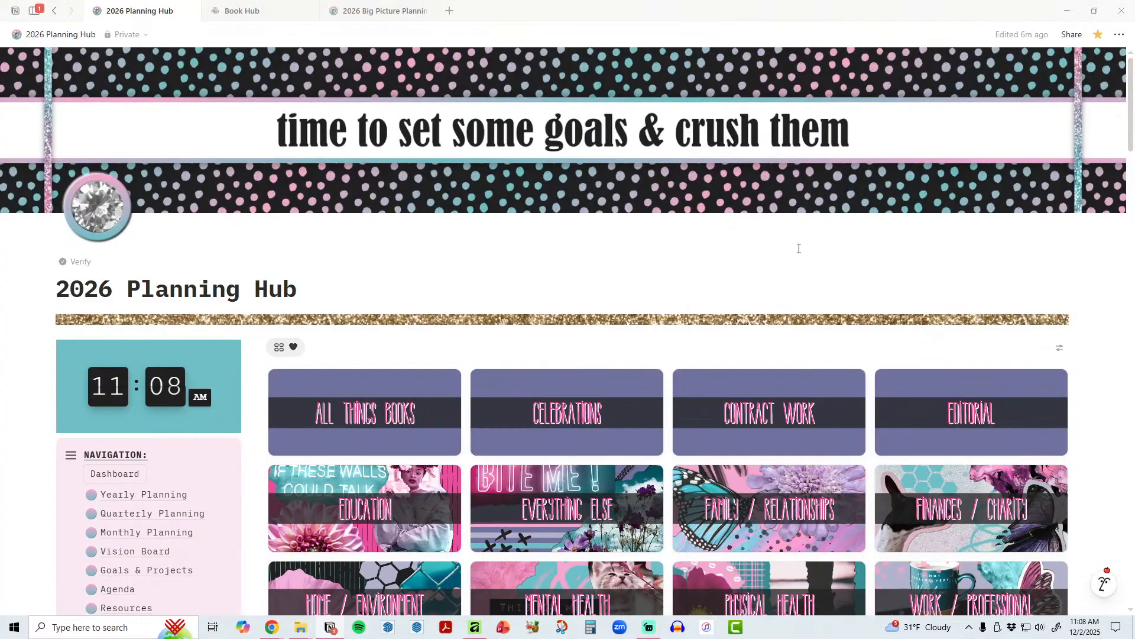
Step: Open the "Weekly: November 30 - December 6, 2025" entry from the On the Agenda calendar as a full page
scroll(1067, 402, "down", 10)
scroll(1076, 436, "down", 8)
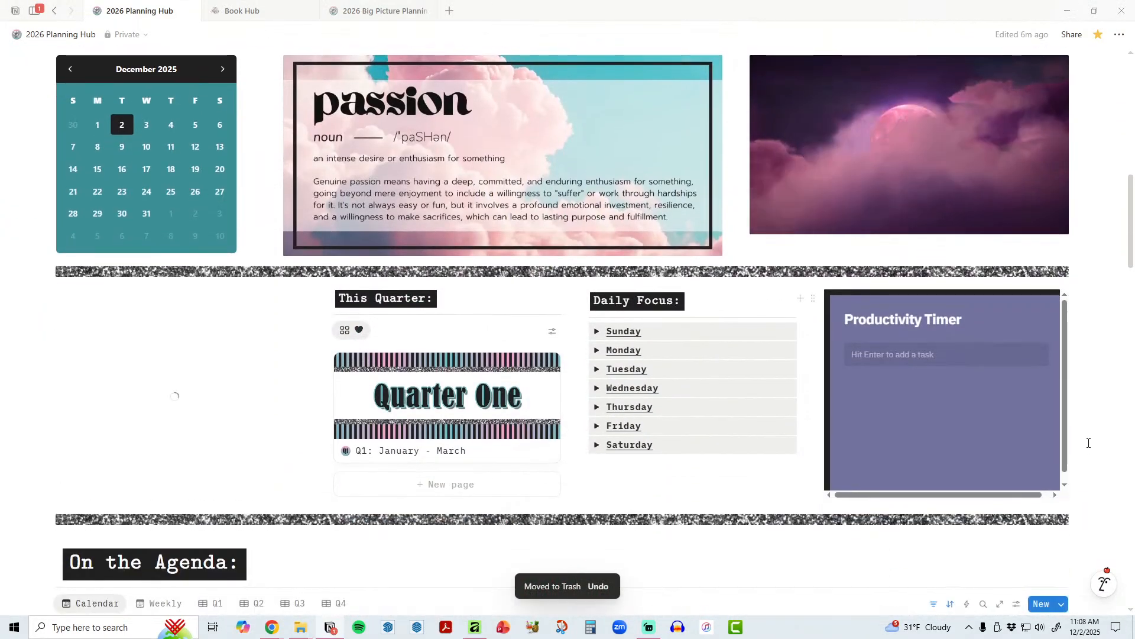
scroll(1089, 443, "down", 2)
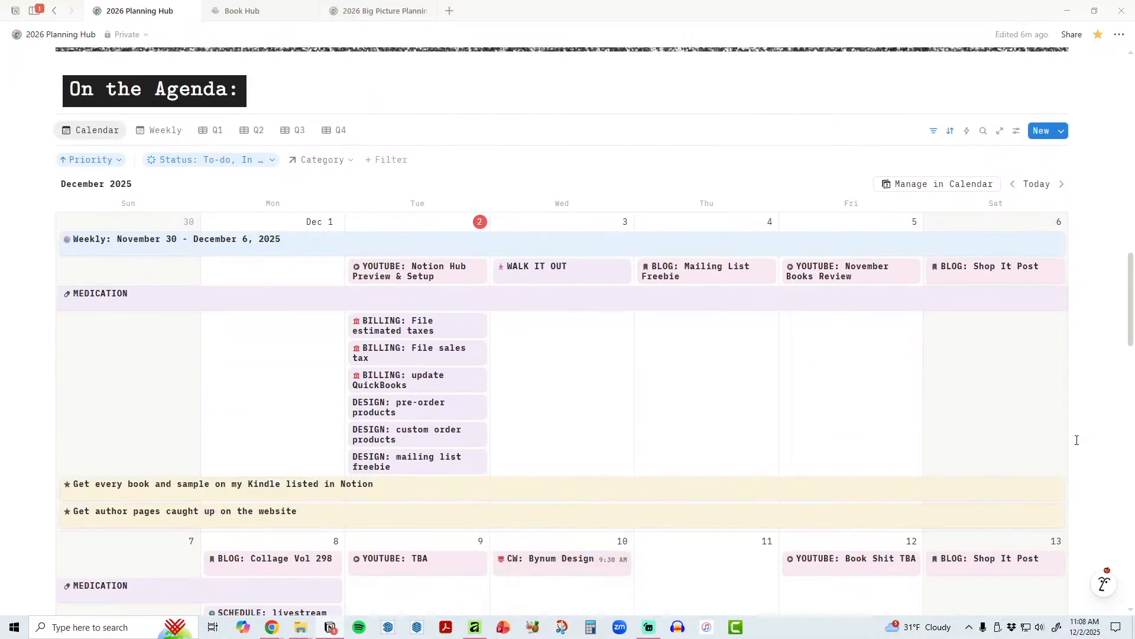
left_click(165, 245)
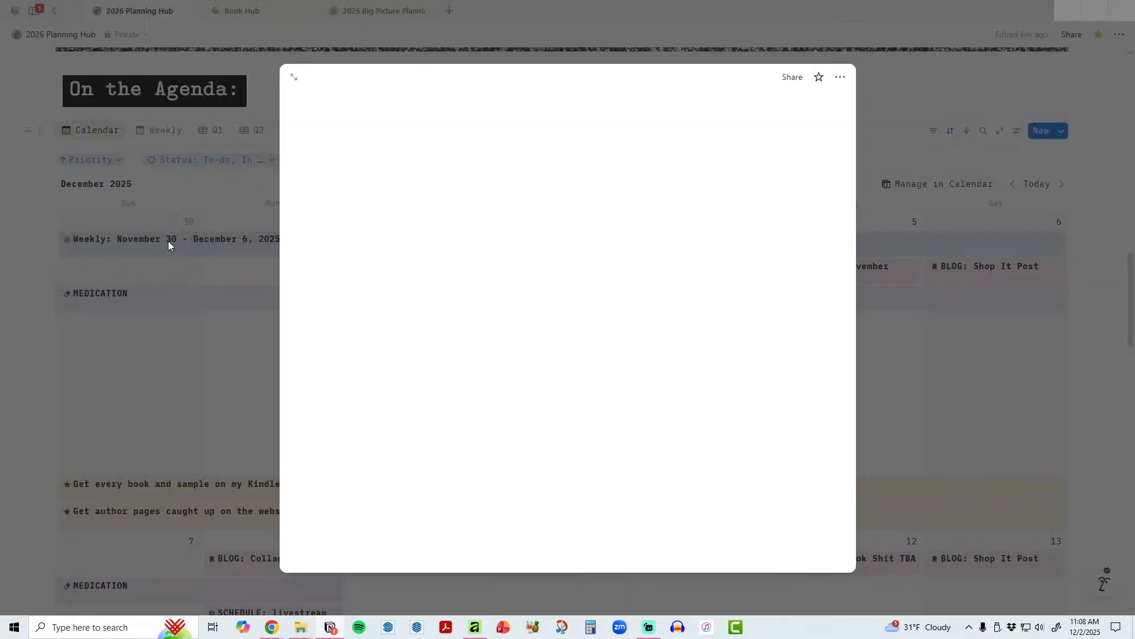
left_click(294, 78)
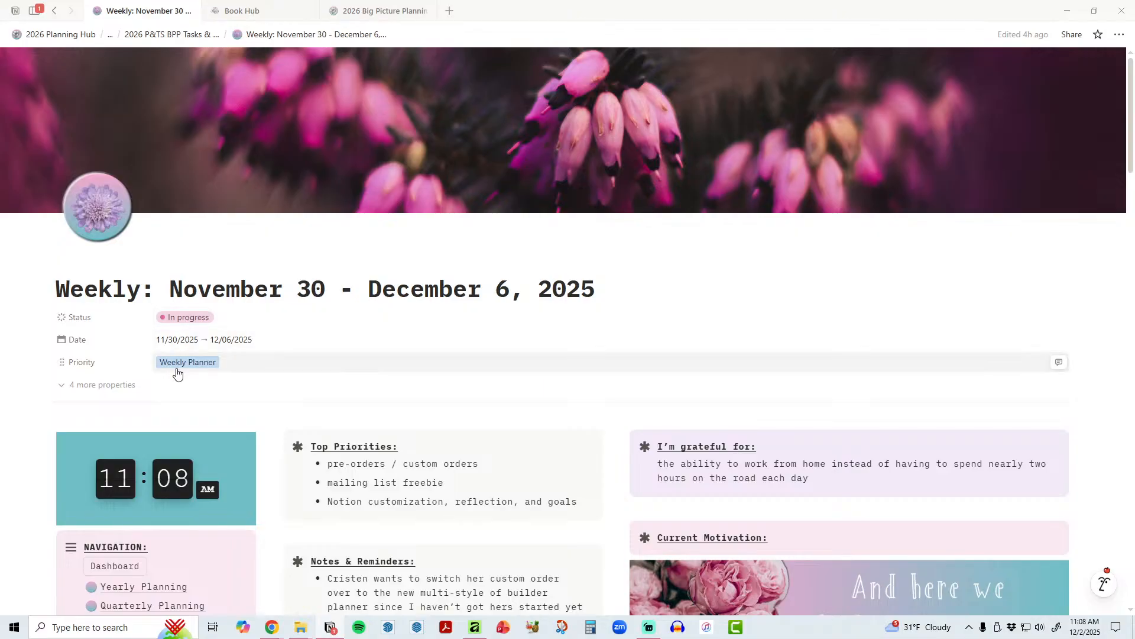
Step: Examine the weekly page's priorities, notes, gratitude and motivation blocks, its agenda calendar, and the Sunday to Saturday photo journal sections
scroll(1005, 402, "down", 2)
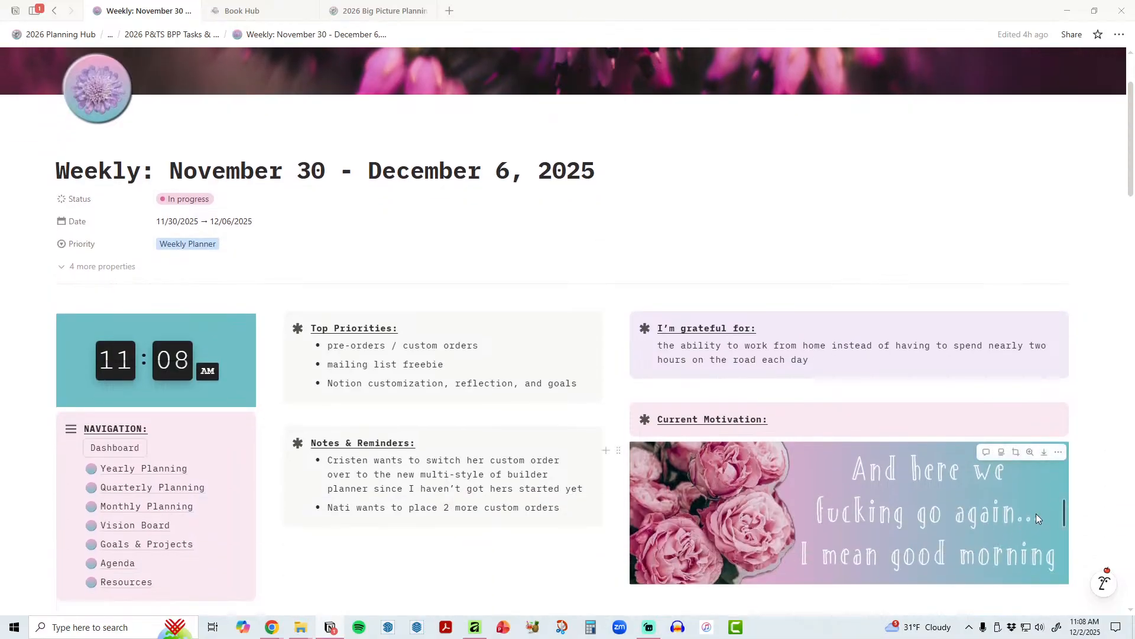
scroll(744, 270, "down", 4)
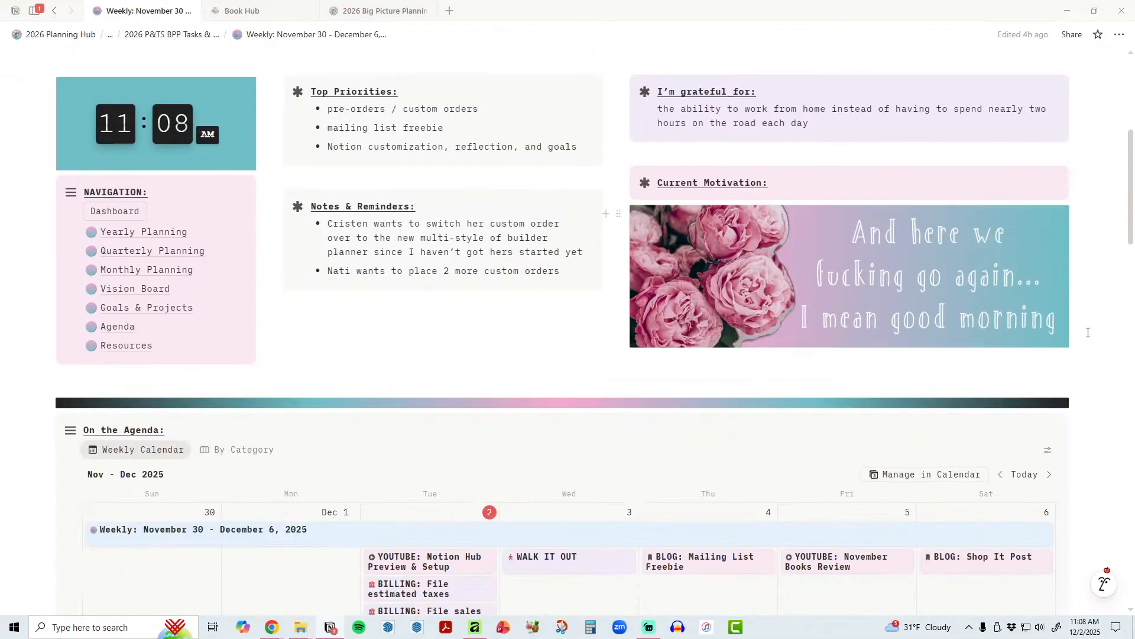
scroll(1092, 334, "up", 2)
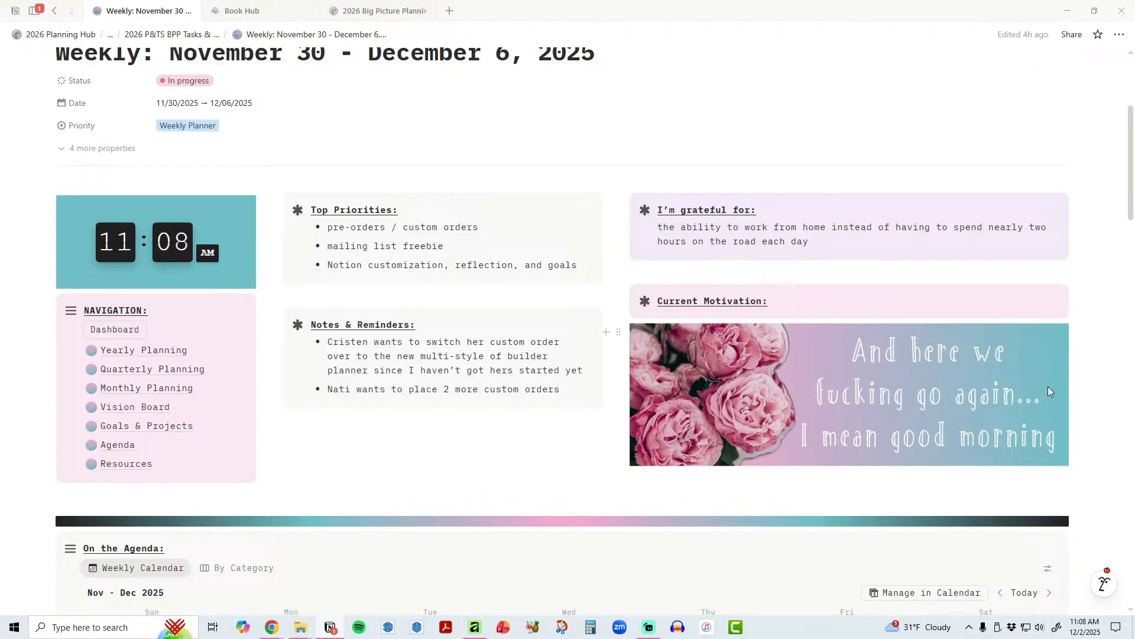
scroll(912, 403, "down", 6)
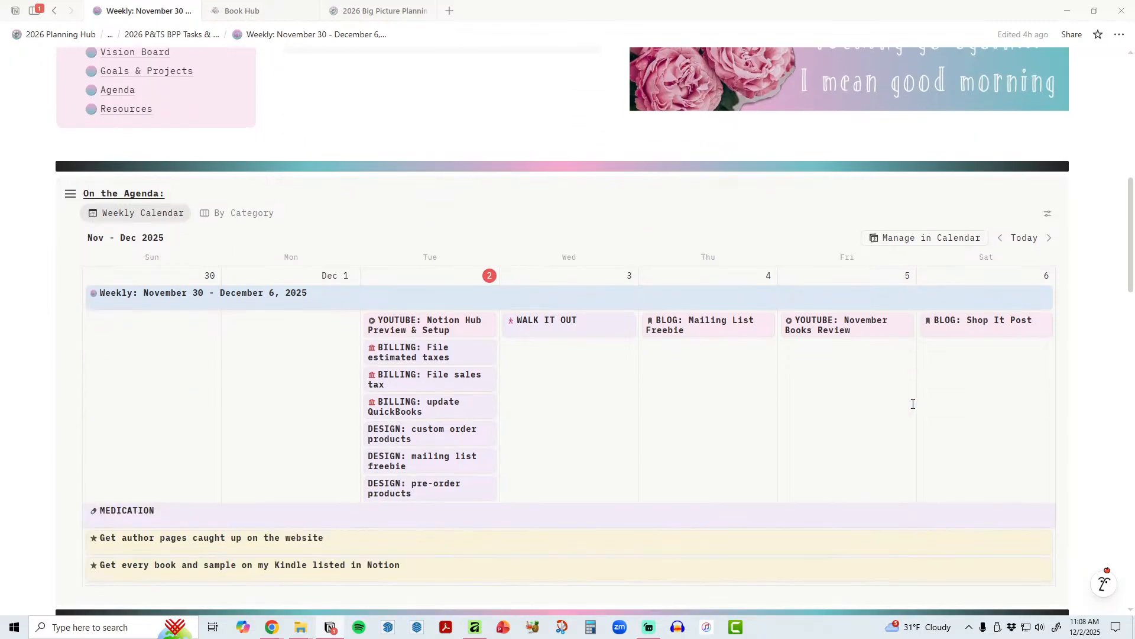
scroll(912, 403, "down", 2)
scroll(981, 324, "down", 6)
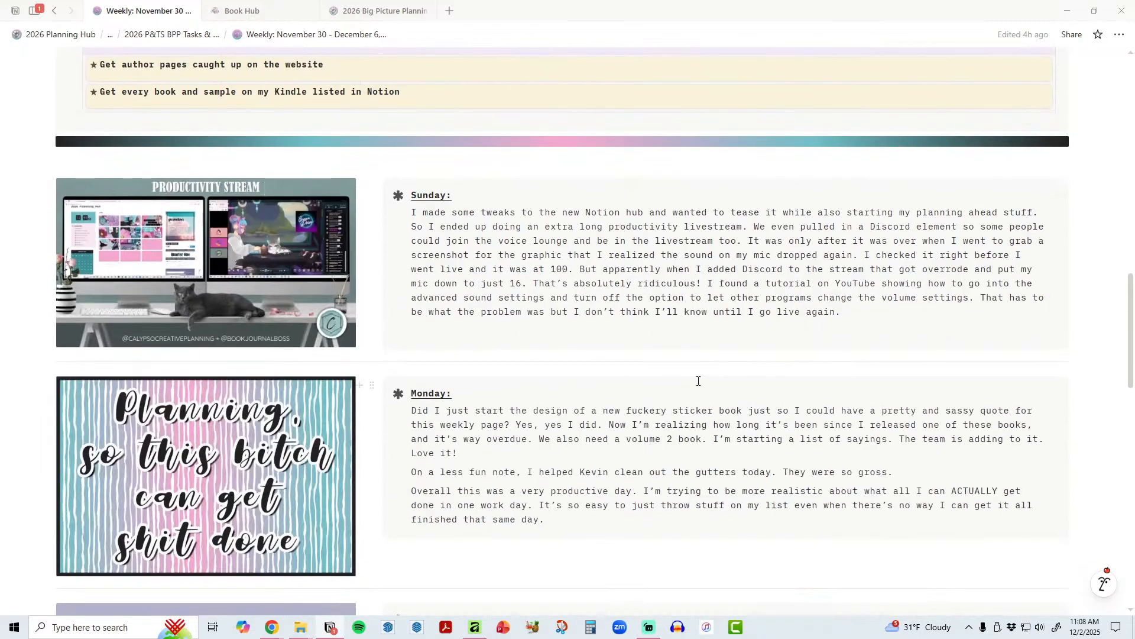
scroll(697, 381, "down", 2)
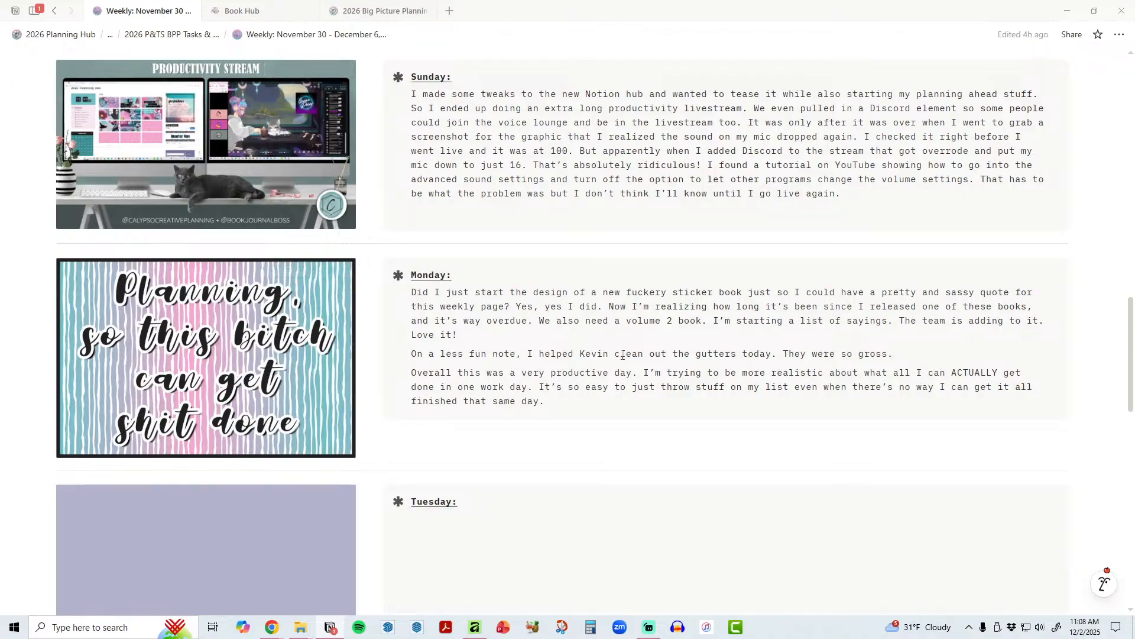
scroll(686, 354, "down", 4)
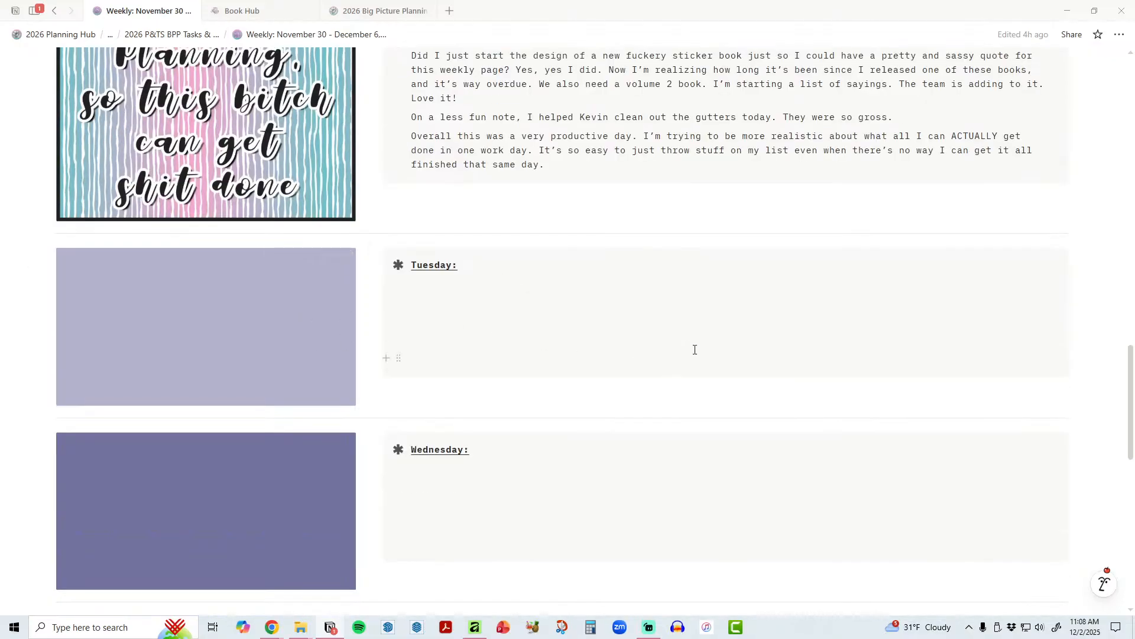
scroll(695, 350, "down", 4)
scroll(695, 349, "down", 8)
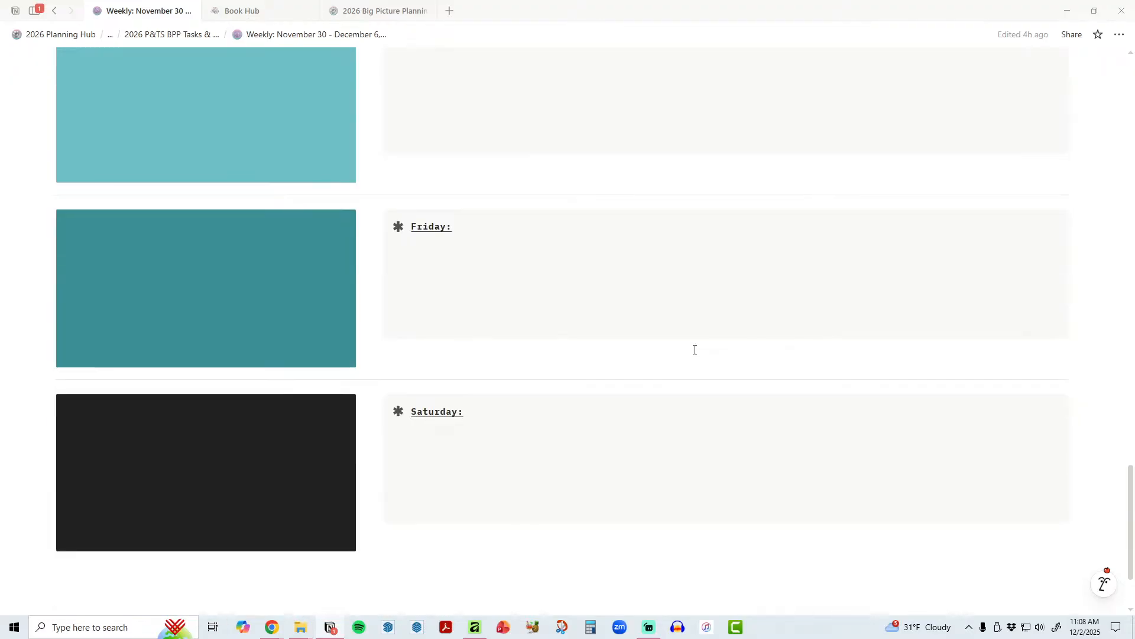
scroll(695, 349, "up", 17)
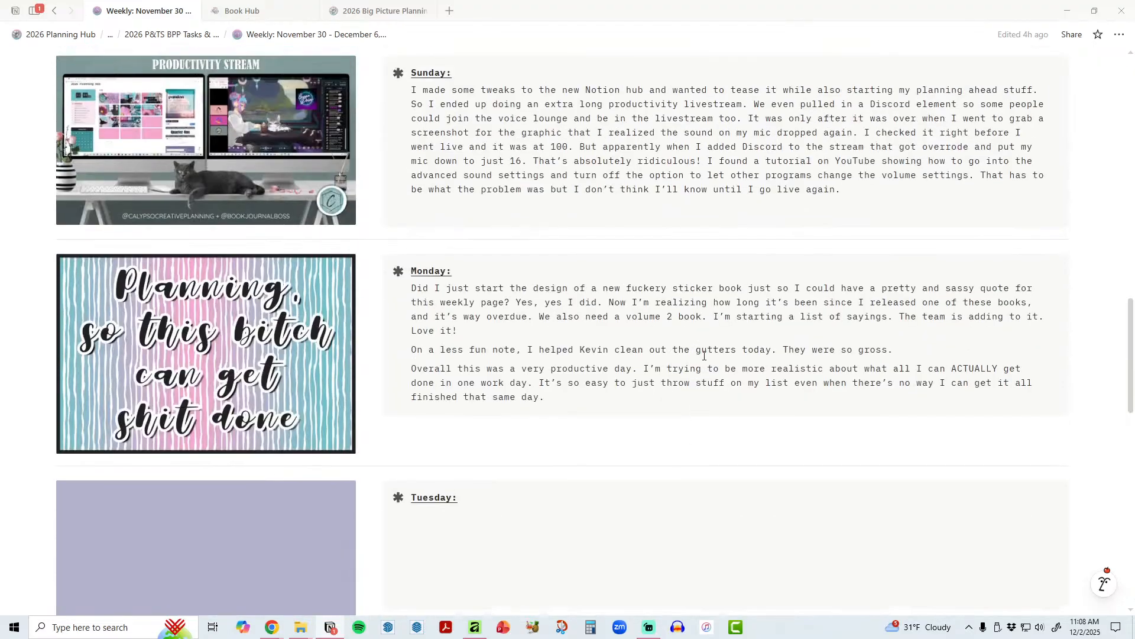
Step: Return to the 2026 Planning Hub and examine the December 2025 entries in the On the Agenda calendar
scroll(739, 410, "up", 4)
scroll(867, 415, "up", 13)
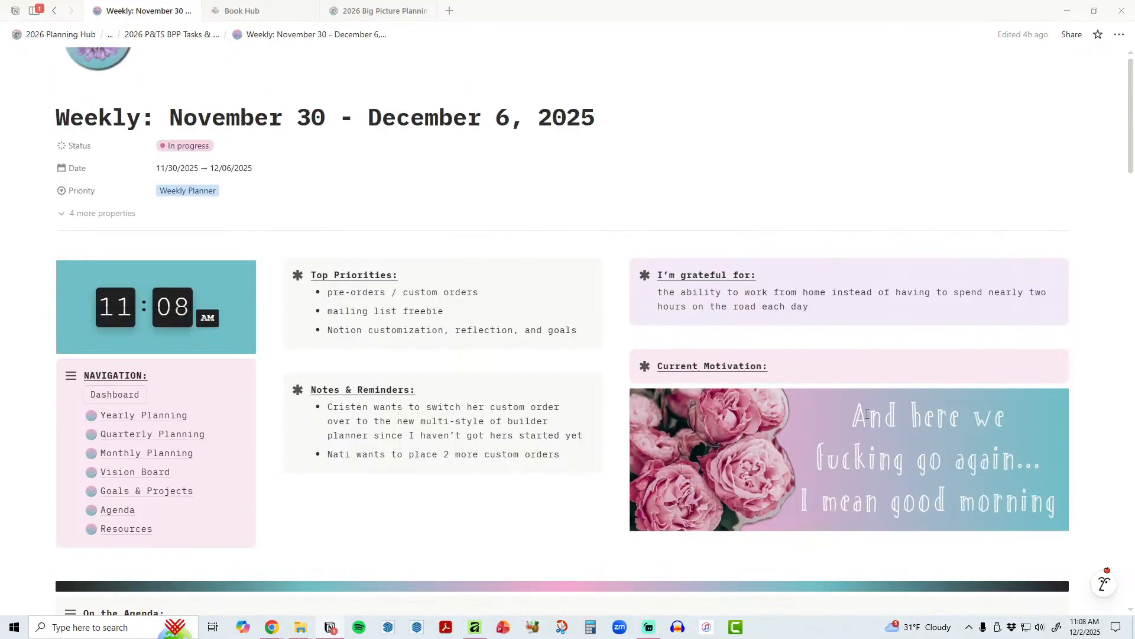
scroll(866, 414, "up", 3)
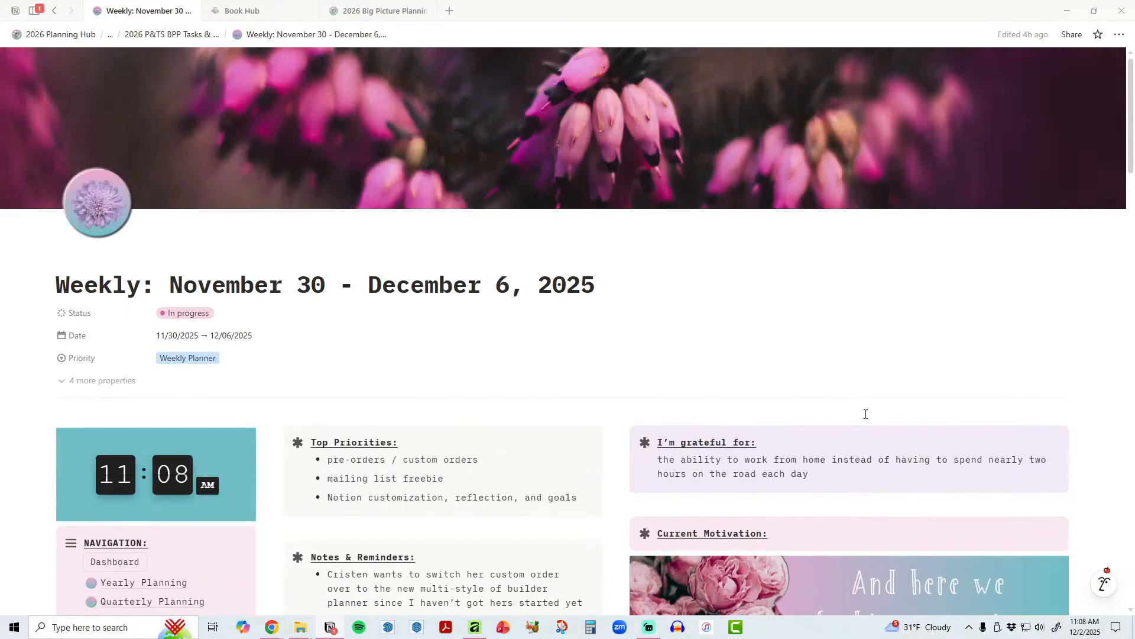
left_click(63, 37)
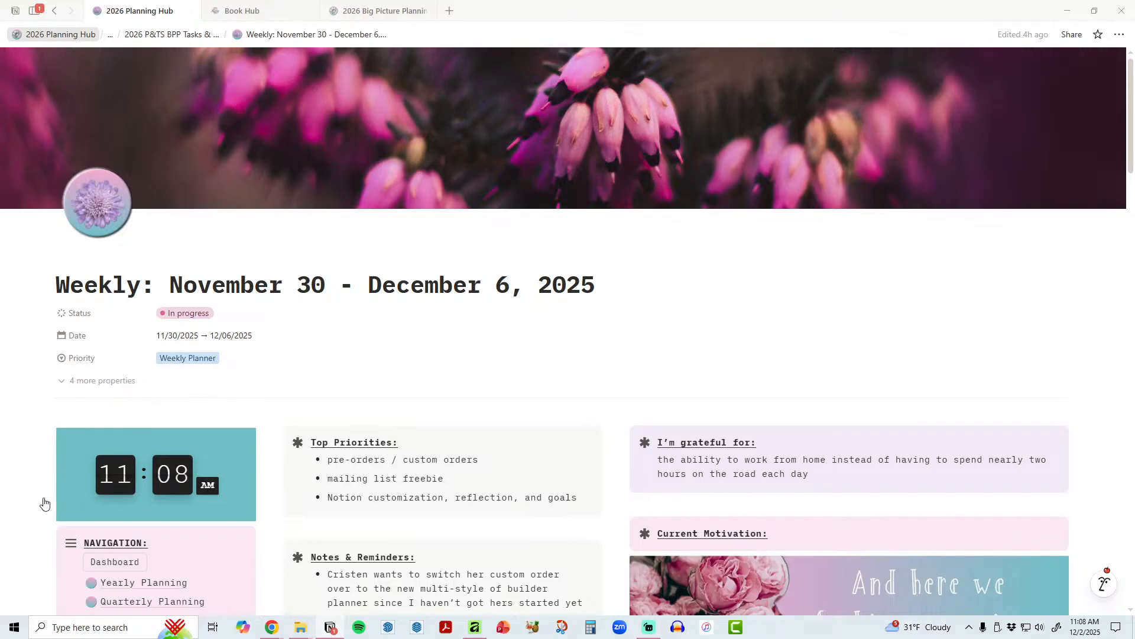
scroll(920, 439, "down", 15)
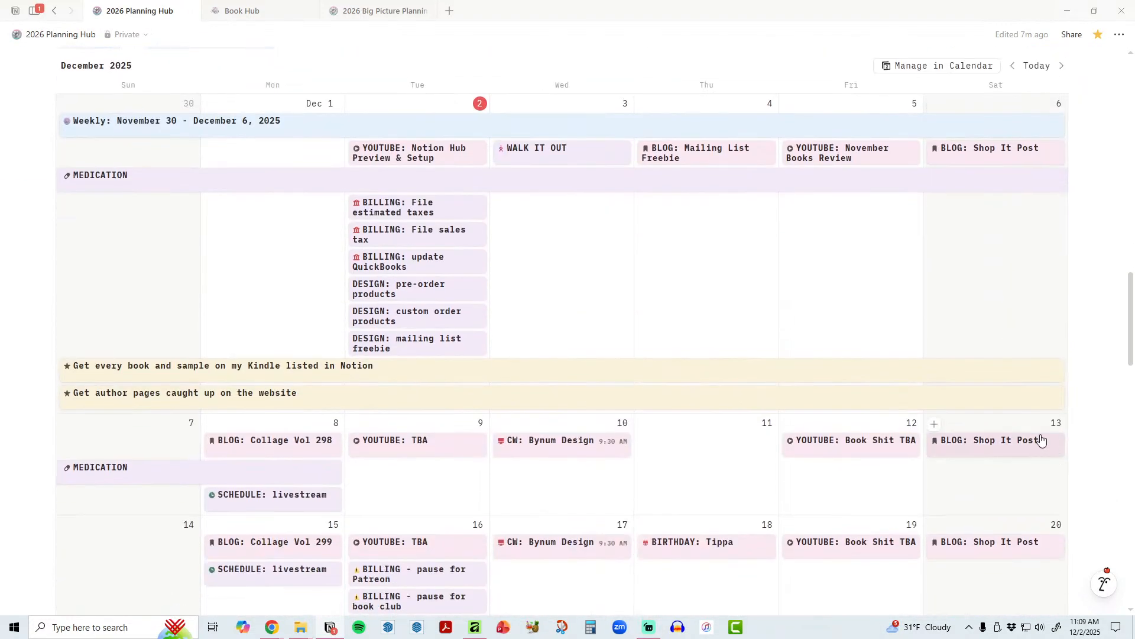
scroll(1029, 469, "down", 4)
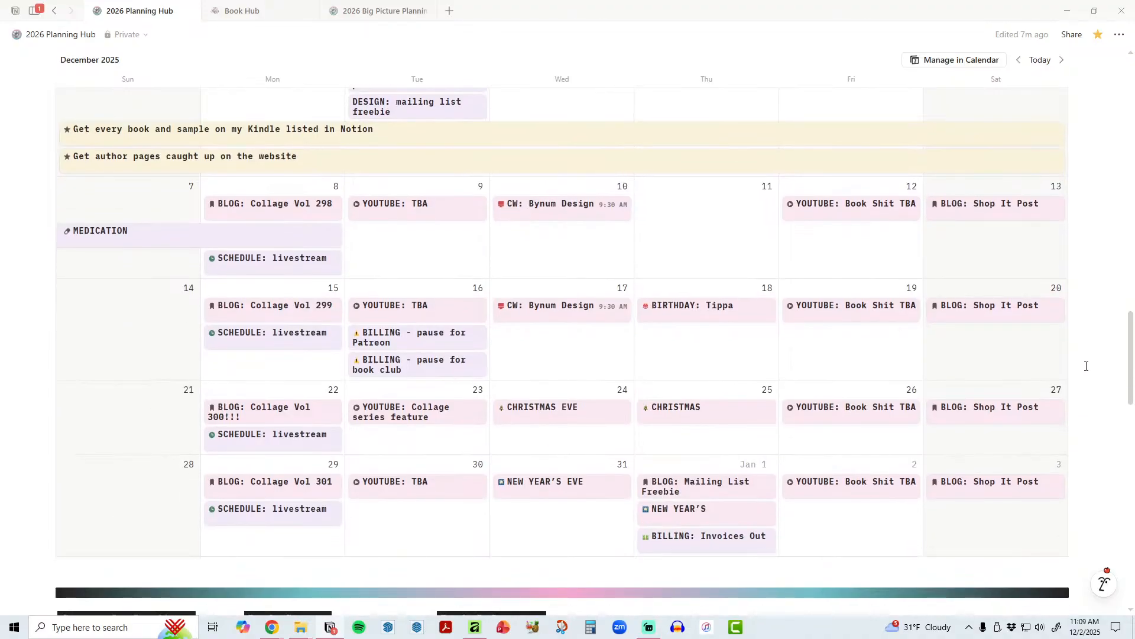
scroll(1086, 366, "up", 6)
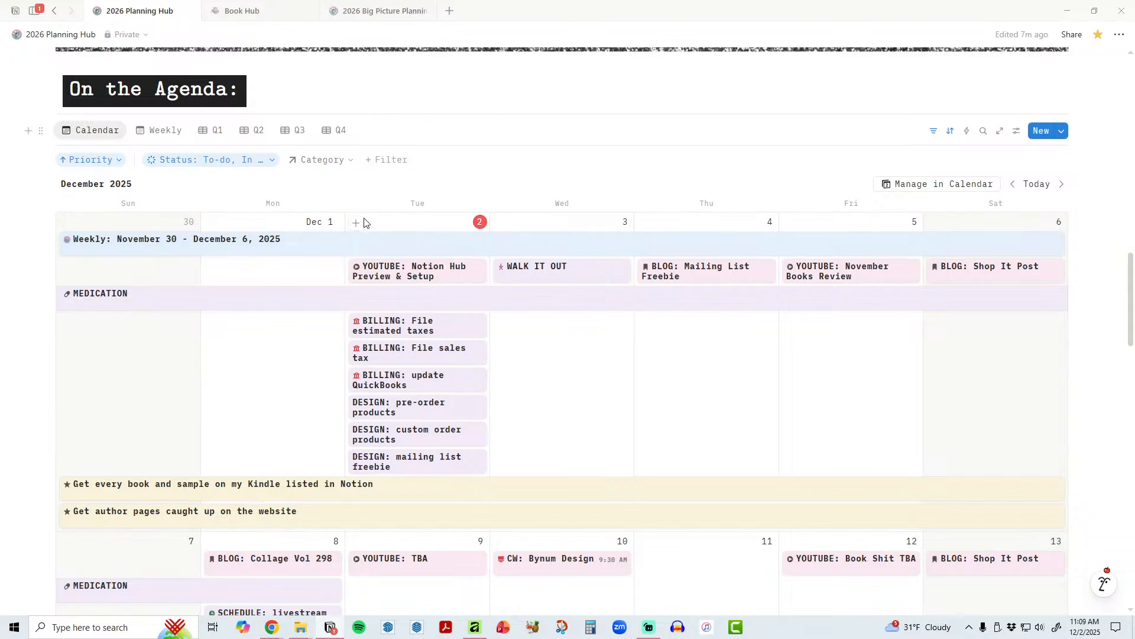
Step: Filter the agenda calendar to the Celebrations category and browse ahead to January and February 2026
left_click(320, 161)
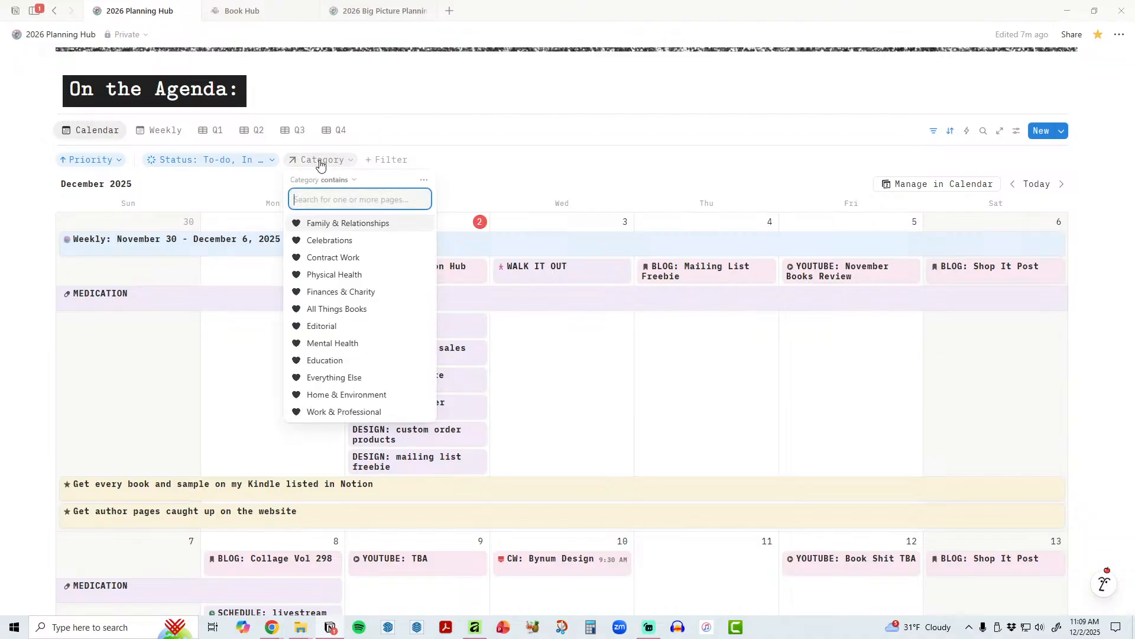
left_click(334, 247)
left_click(1087, 356)
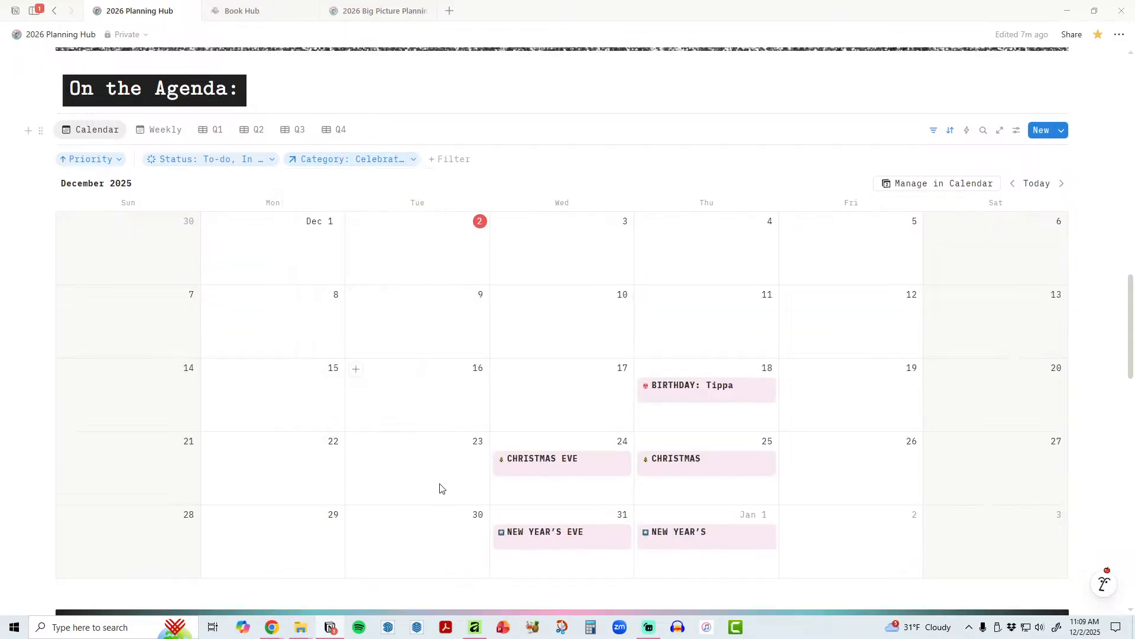
left_click(1063, 184)
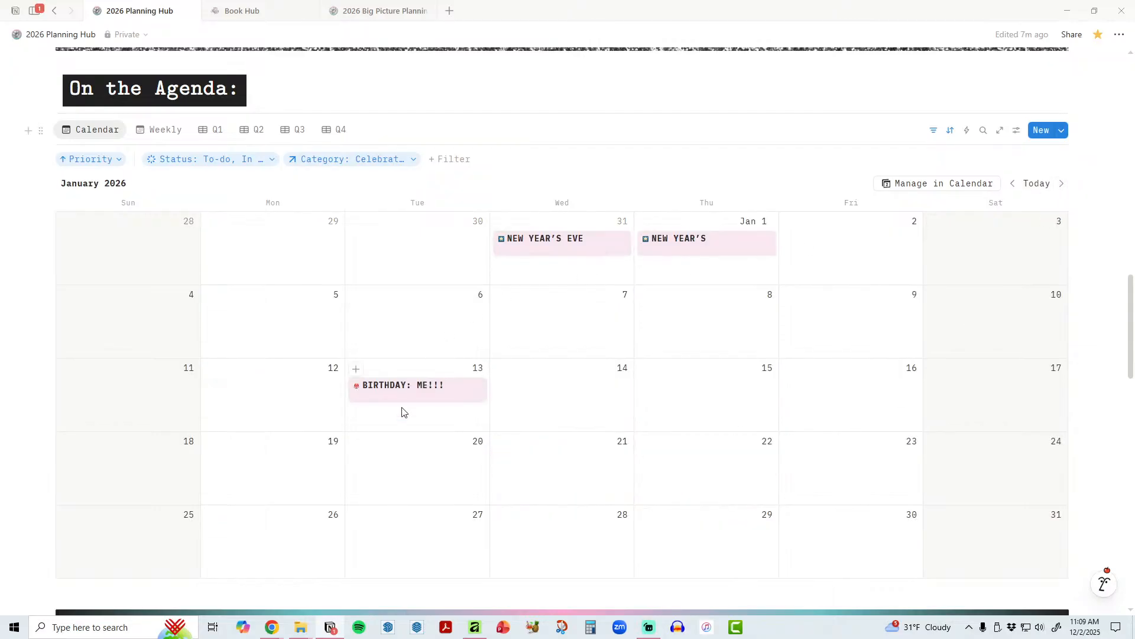
left_click(1063, 184)
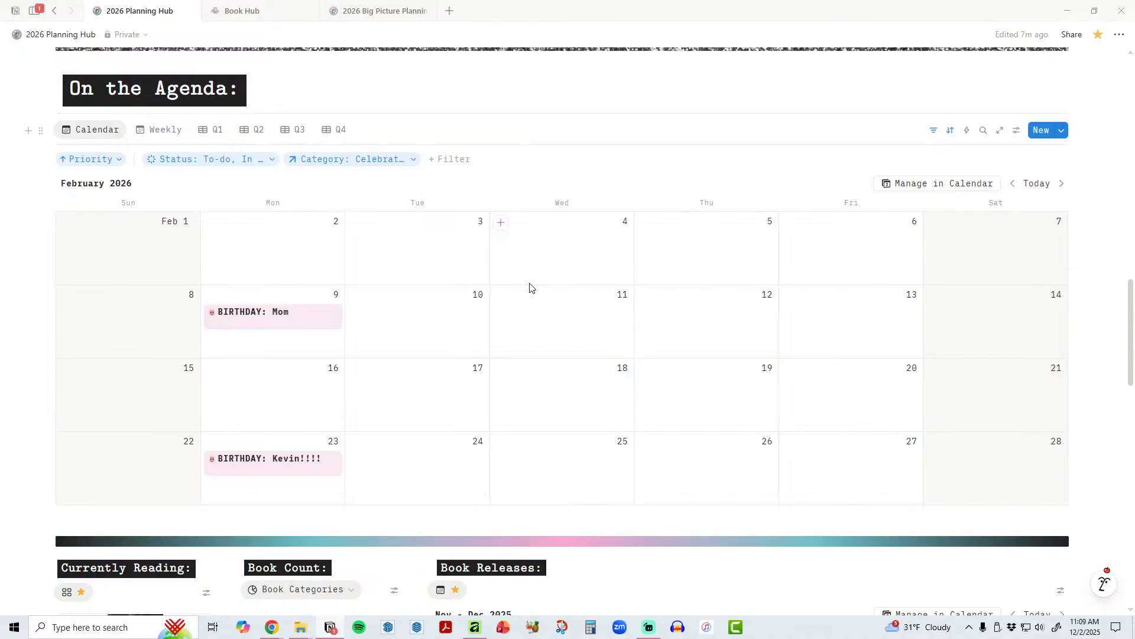
Step: Create a new page on February 18, 2026 from the filtered calendar and move it to the trash
left_click(501, 370)
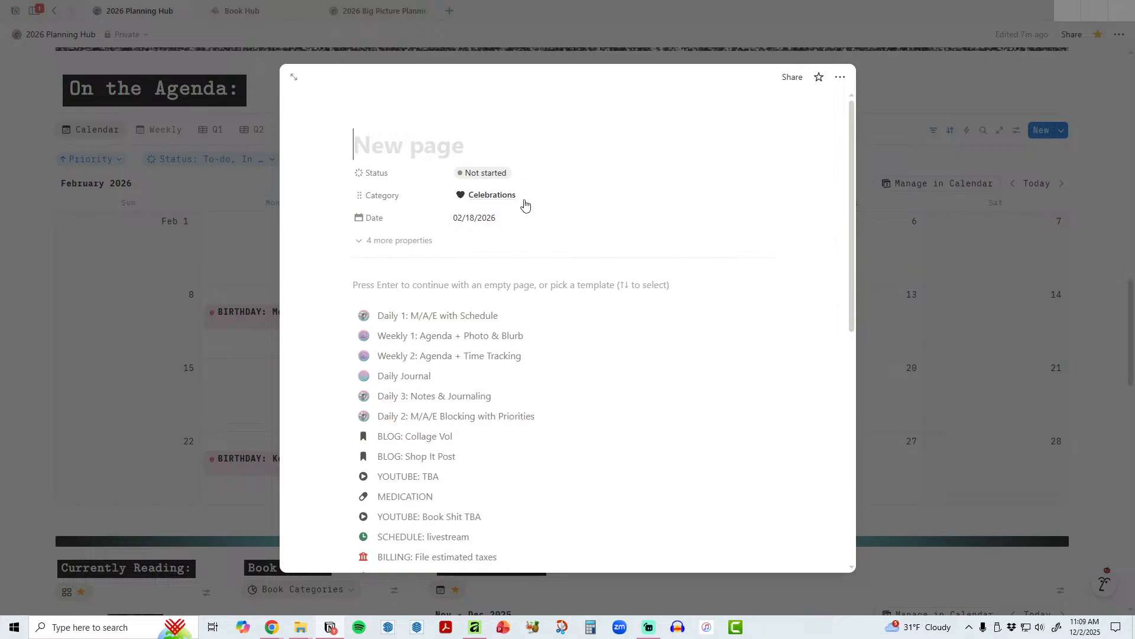
left_click(919, 340)
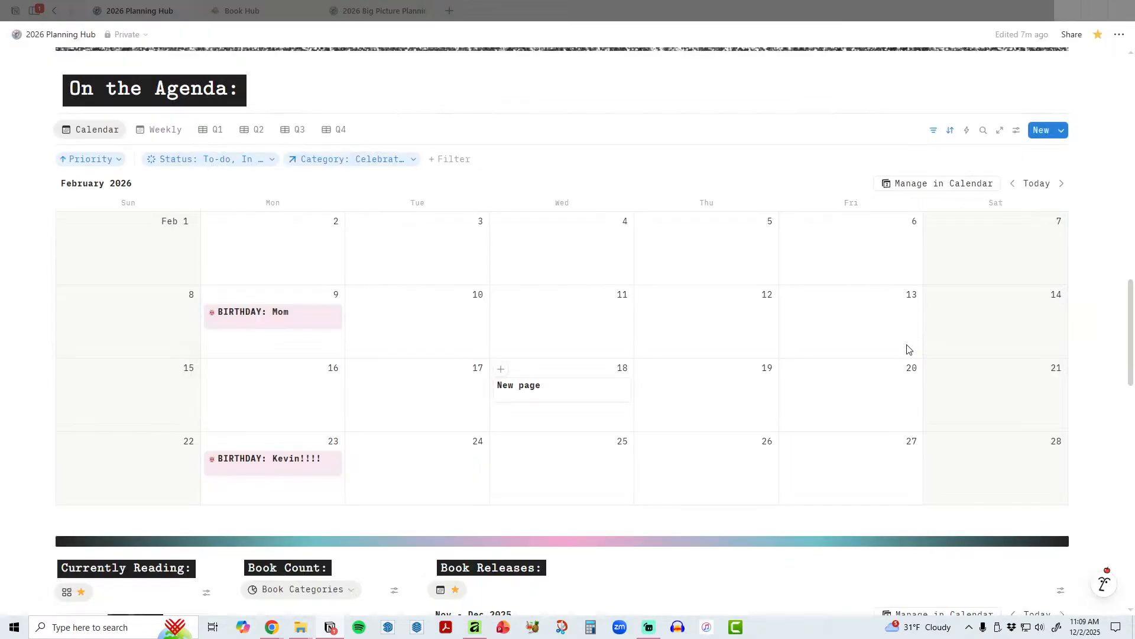
right_click(605, 395)
left_click(636, 350)
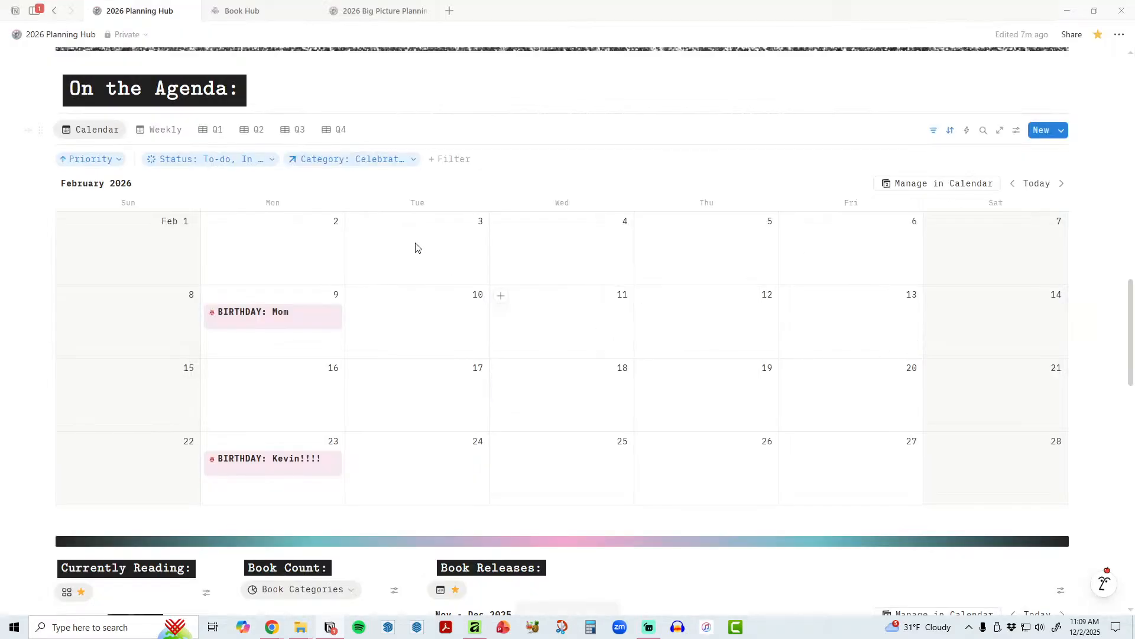
Step: Switch the calendar's category filter from Celebrations to Family & Relationships and return to the current month
left_click(350, 161)
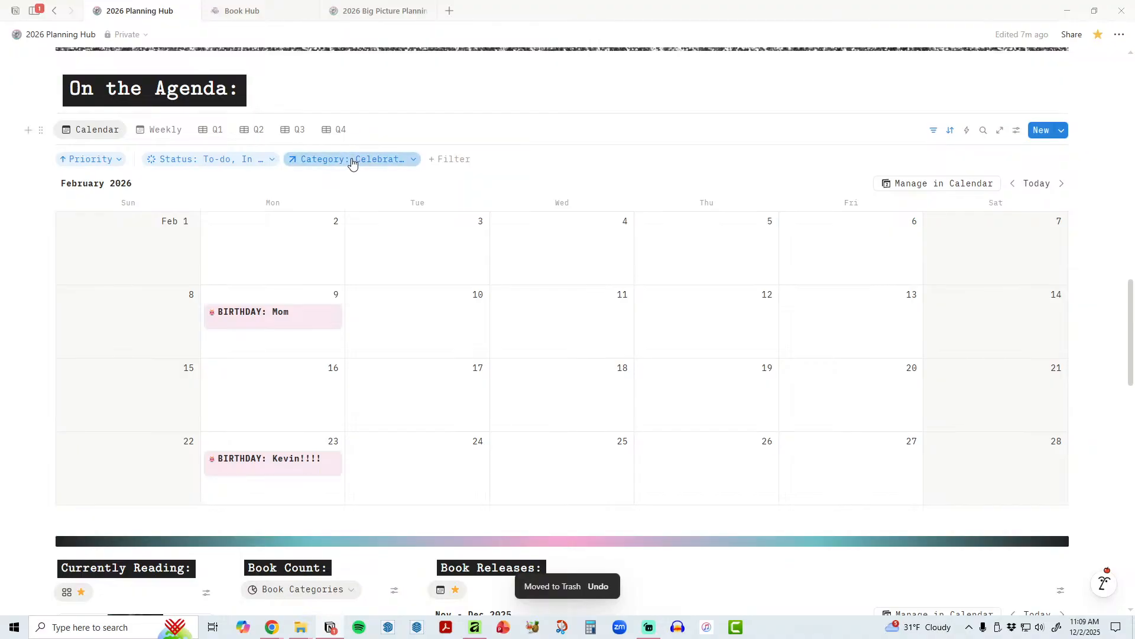
left_click(353, 223)
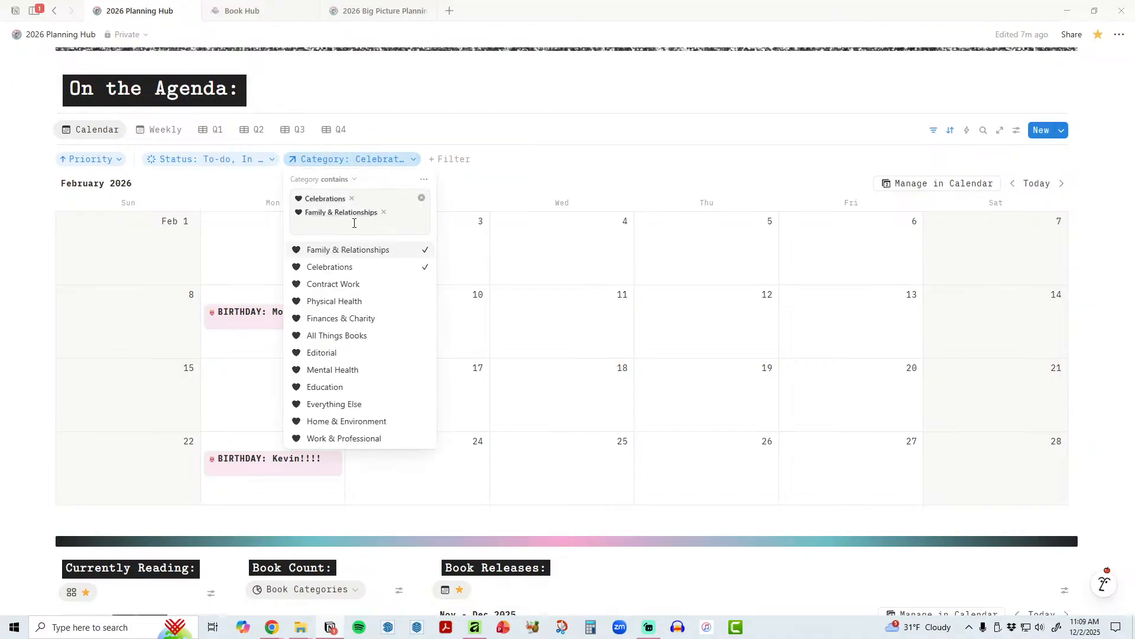
left_click(352, 199)
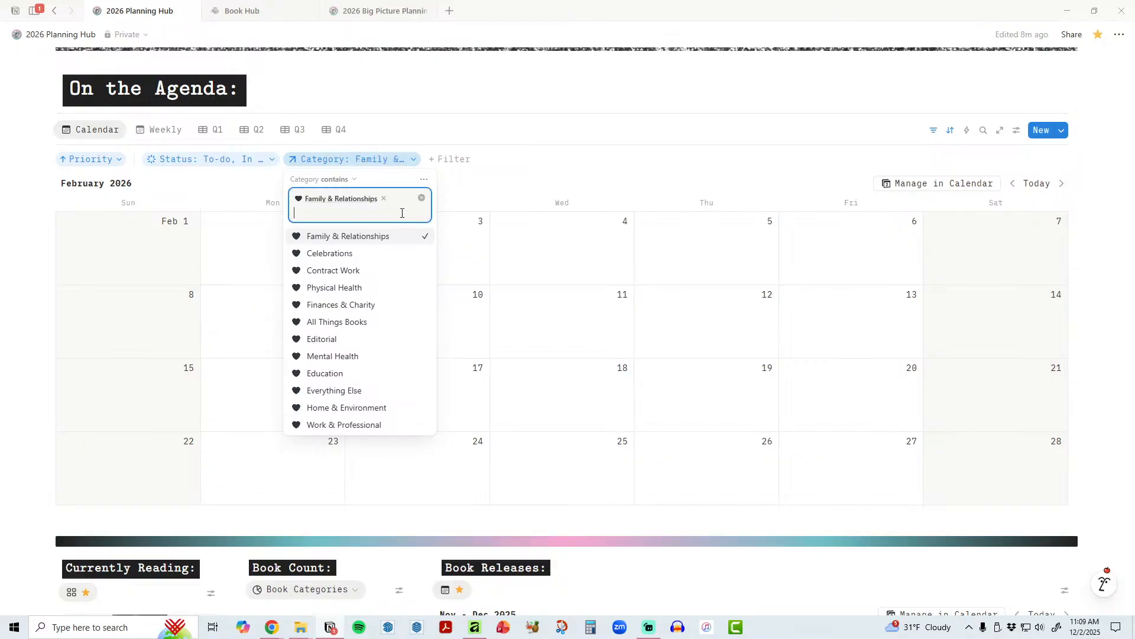
left_click(667, 182)
left_click(1036, 182)
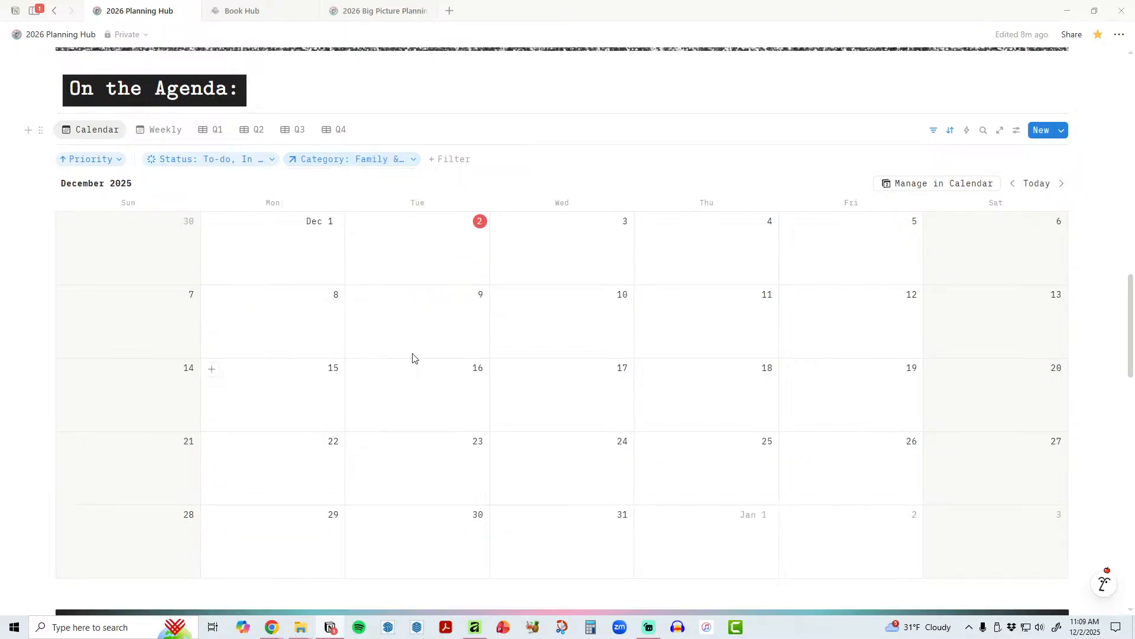
Step: Filter the agenda calendar by Contract Work alone, followed by Physical Health alone
left_click(398, 163)
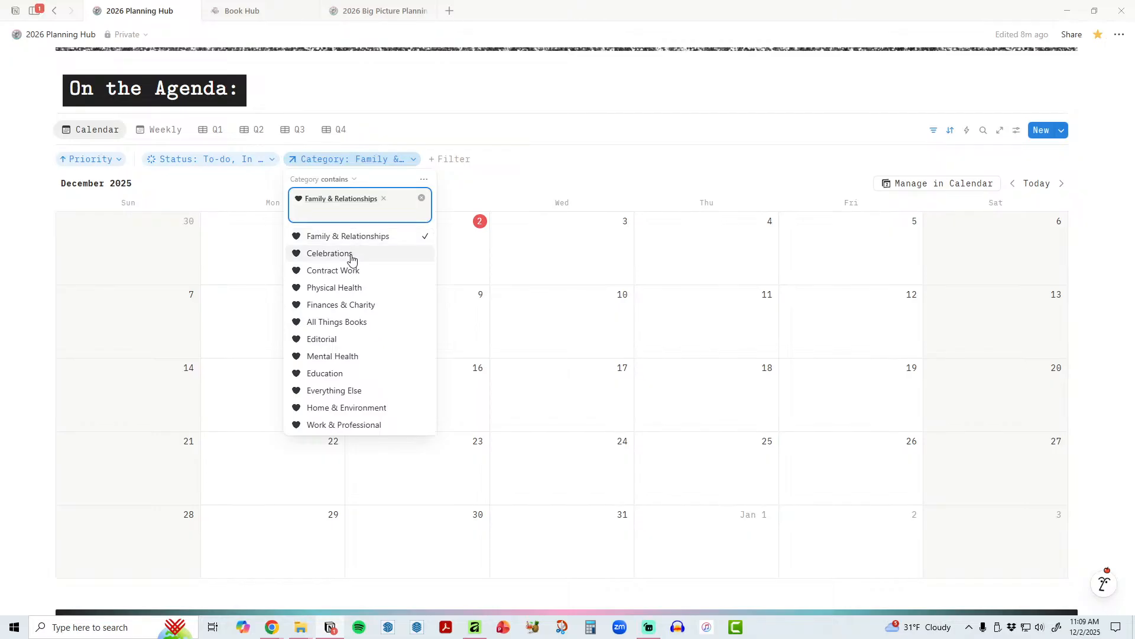
left_click(350, 270)
left_click(384, 199)
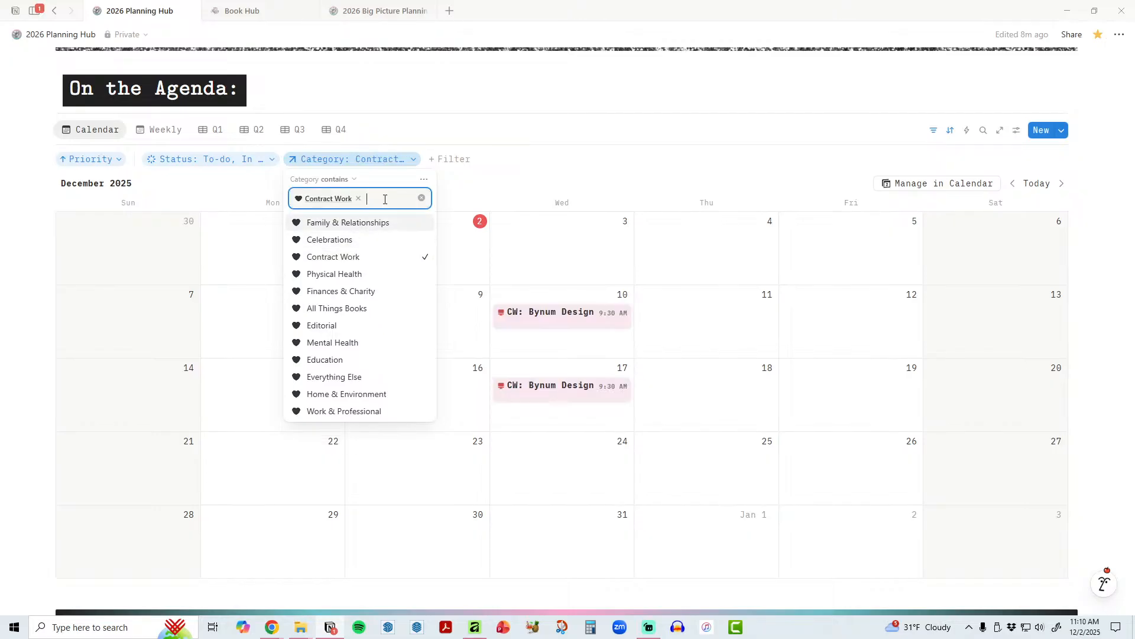
left_click(375, 275)
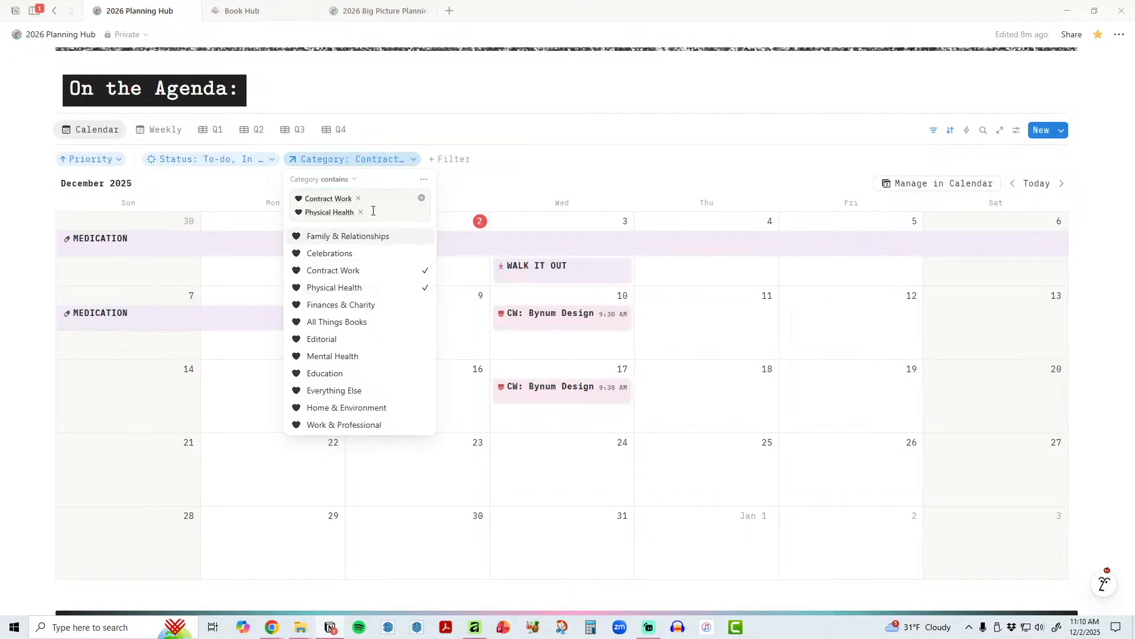
left_click(359, 200)
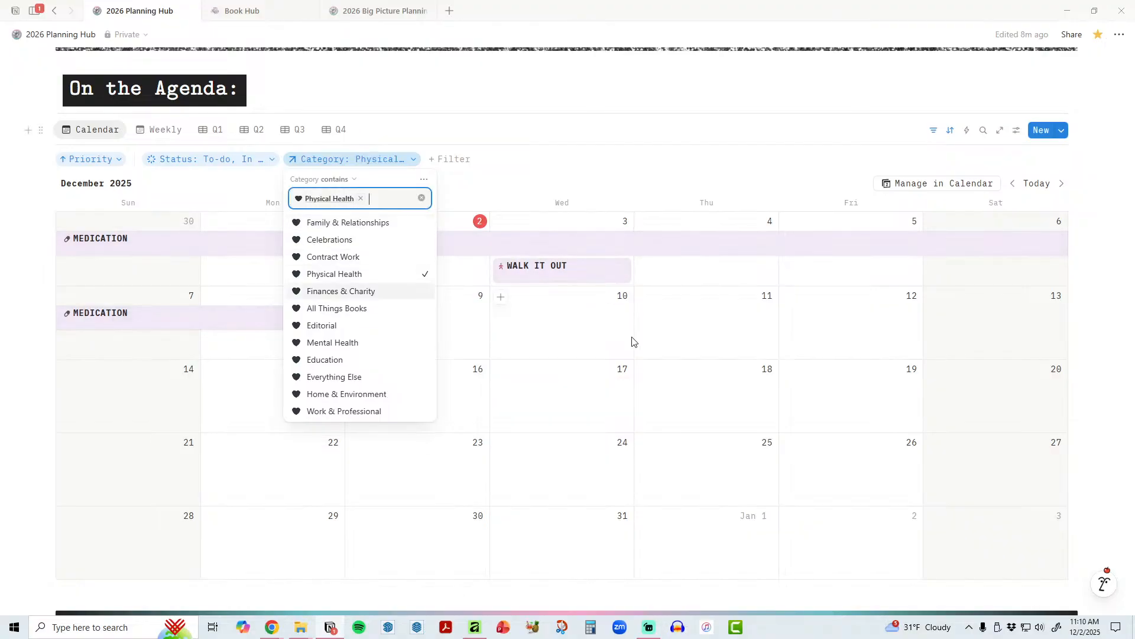
Step: Filter the calendar by All Things Books, Work & Professional and Editorial one category at a time, ending on Editorial alone
left_click(361, 199)
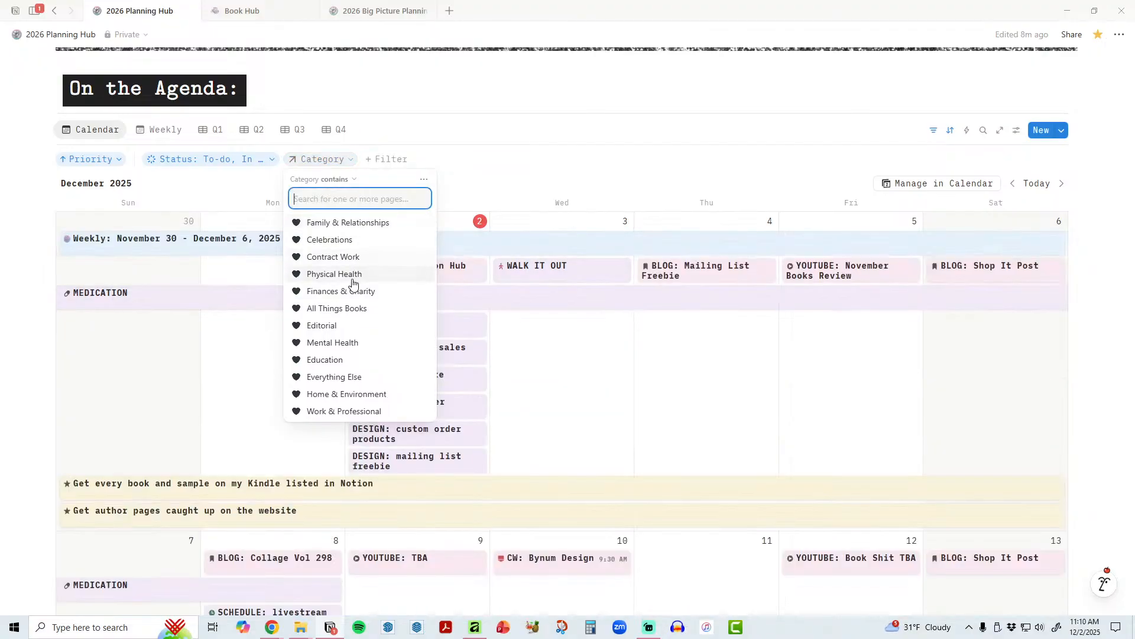
left_click(353, 308)
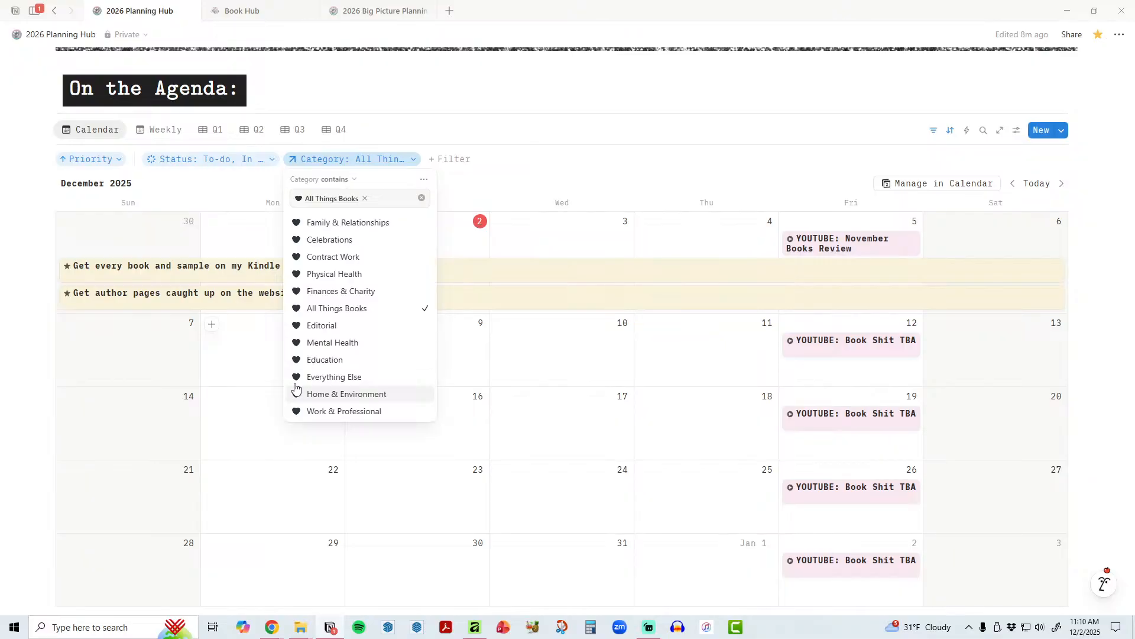
left_click(321, 414)
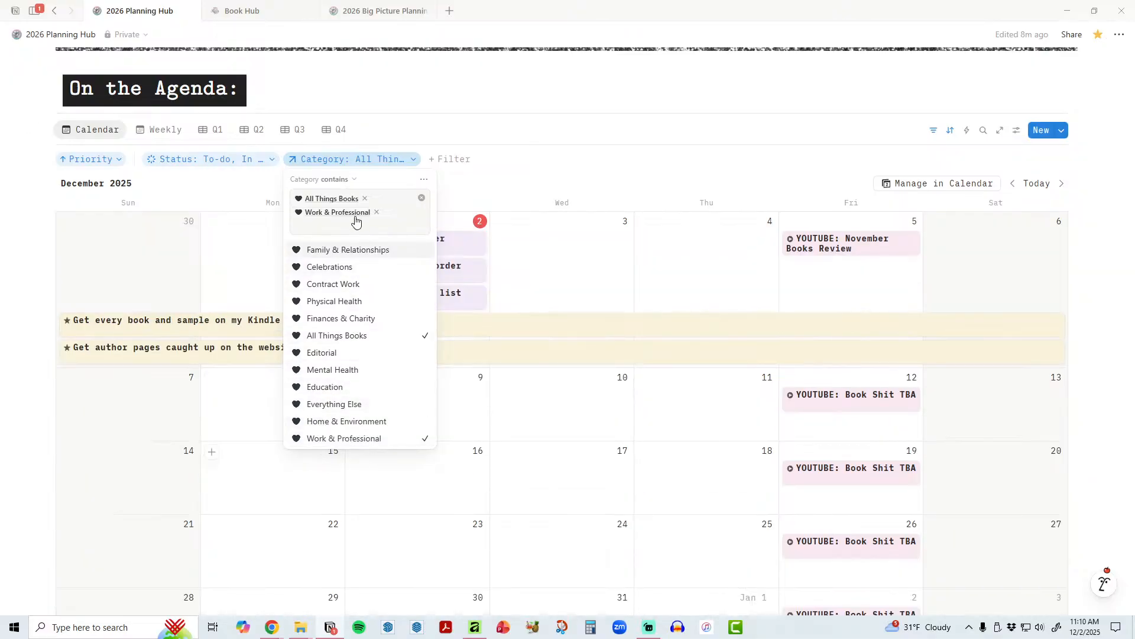
left_click(363, 199)
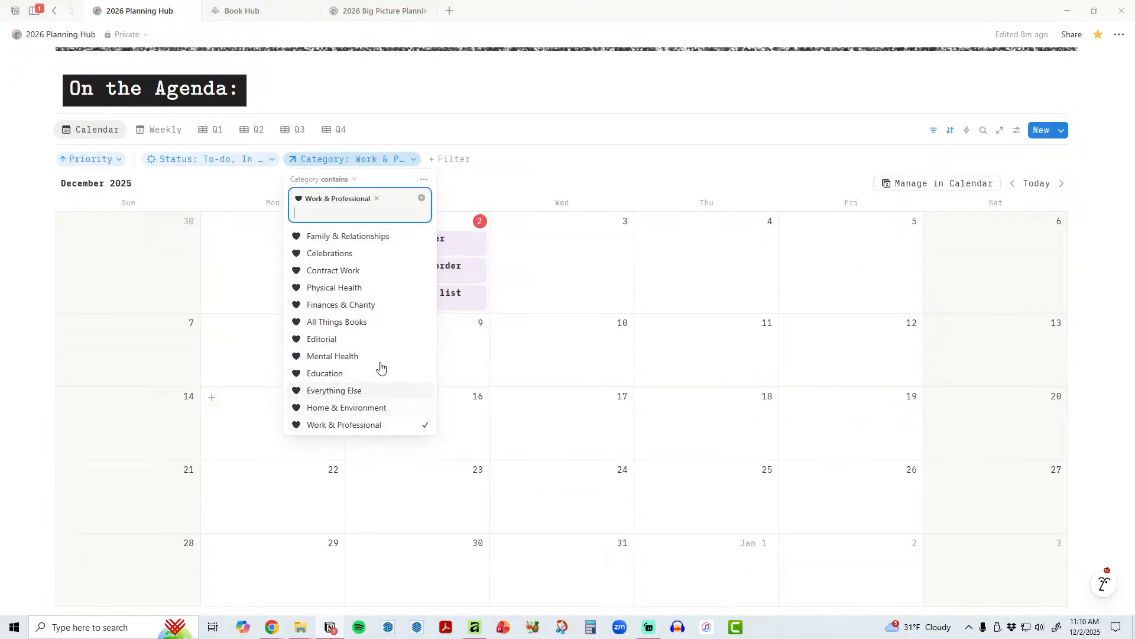
left_click(357, 340)
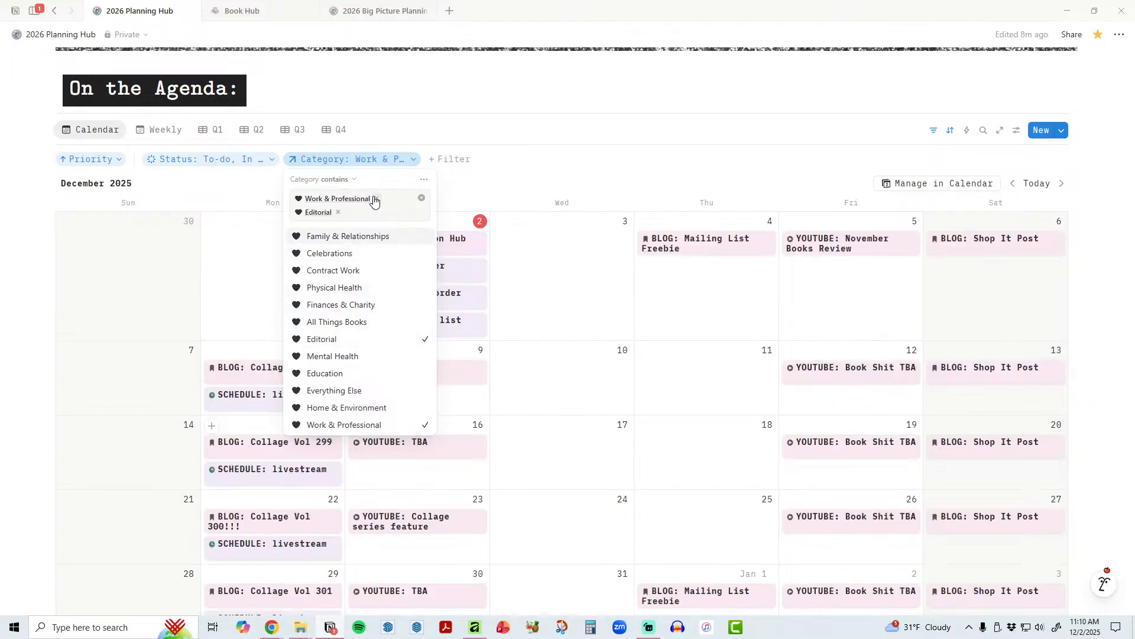
left_click(375, 197)
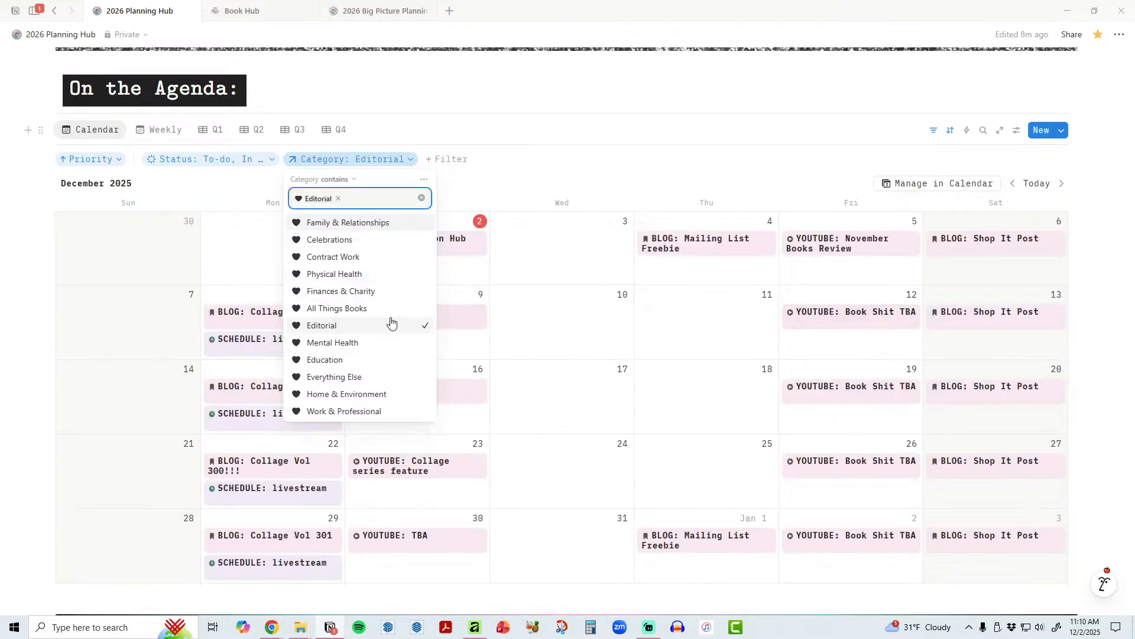
left_click(1093, 350)
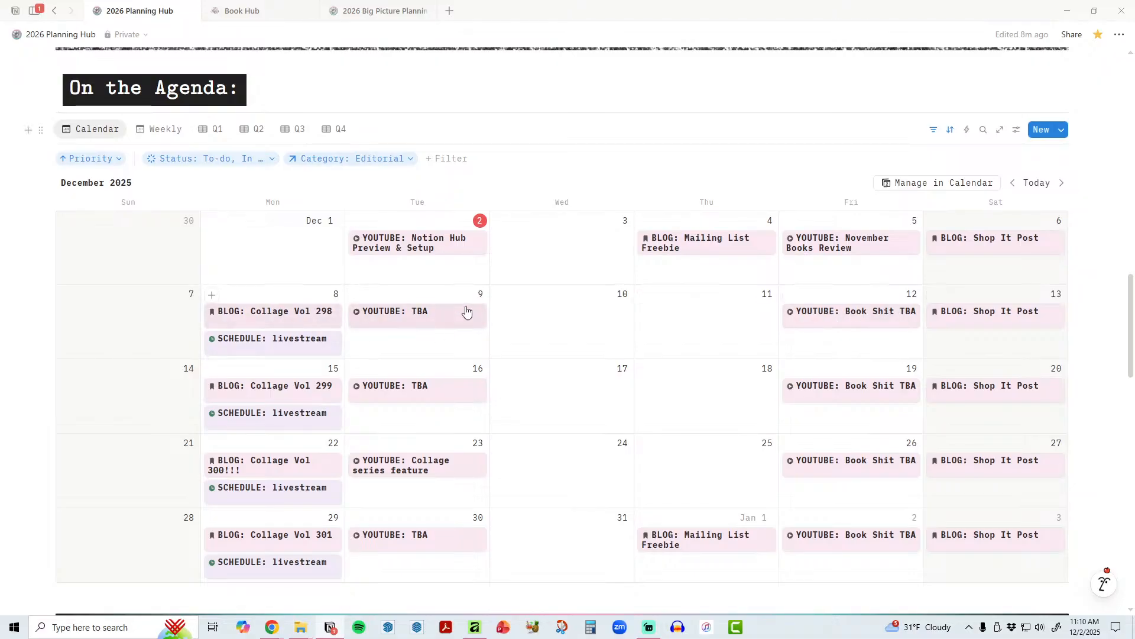
Step: Open the "YOUTUBE: November Books Review" entry, check its assigned categories, and close it
left_click(812, 321)
left_click(915, 267)
left_click(868, 247)
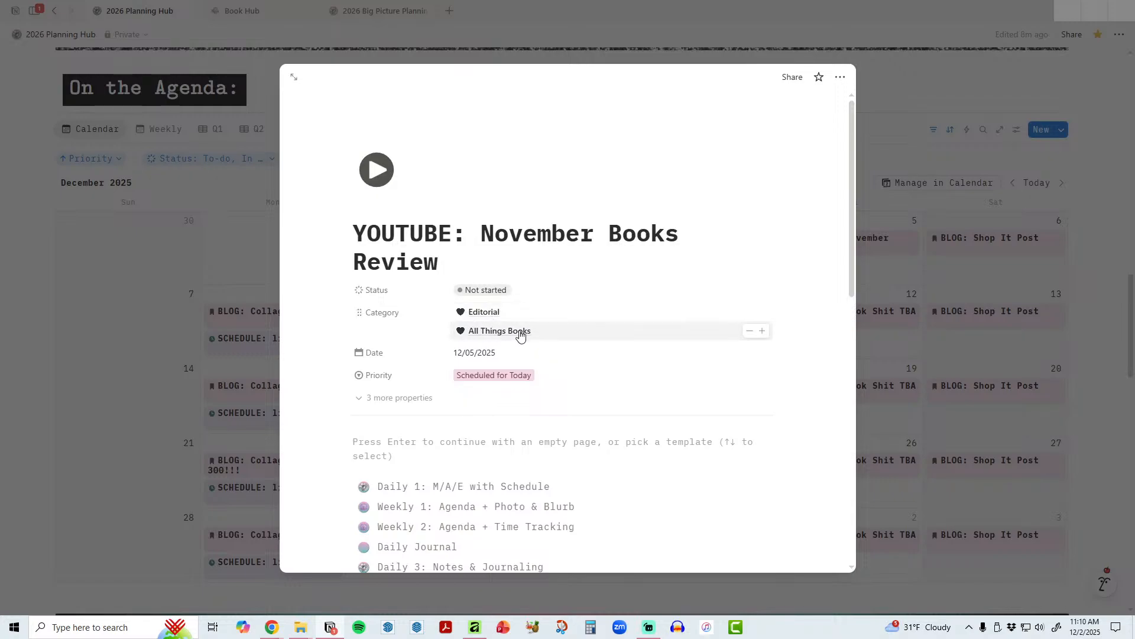
left_click(1092, 339)
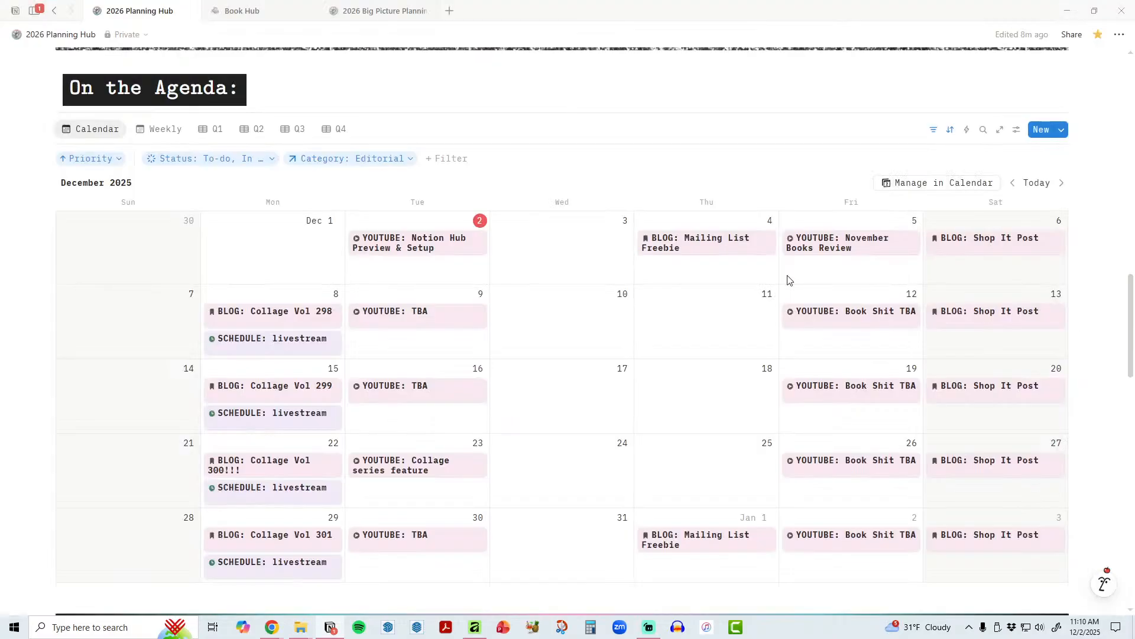
Step: Clear the Editorial category filter from the agenda calendar
left_click(377, 165)
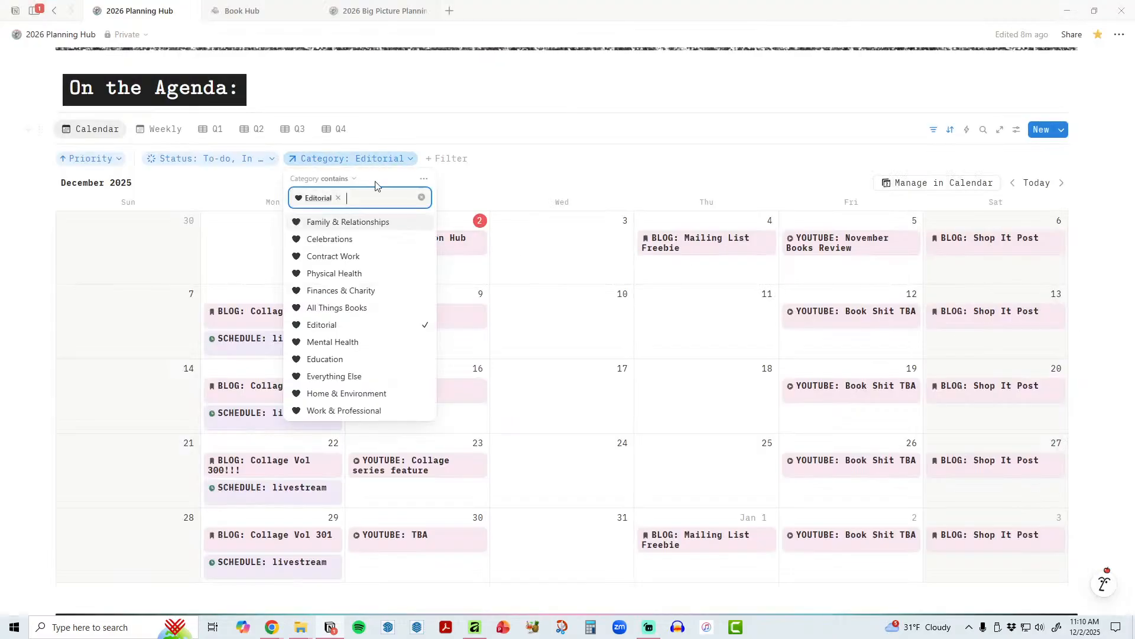
left_click(421, 198)
key("Escape")
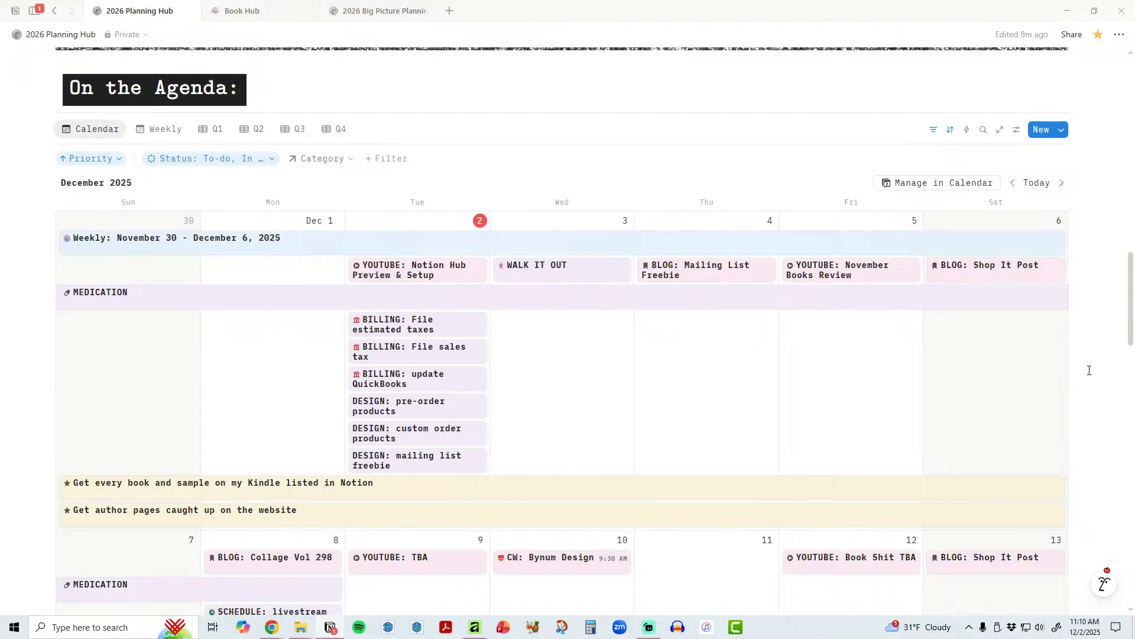
Step: Add a Related Goal filter to the agenda calendar and set it to "Create a home gym"
left_click(402, 160)
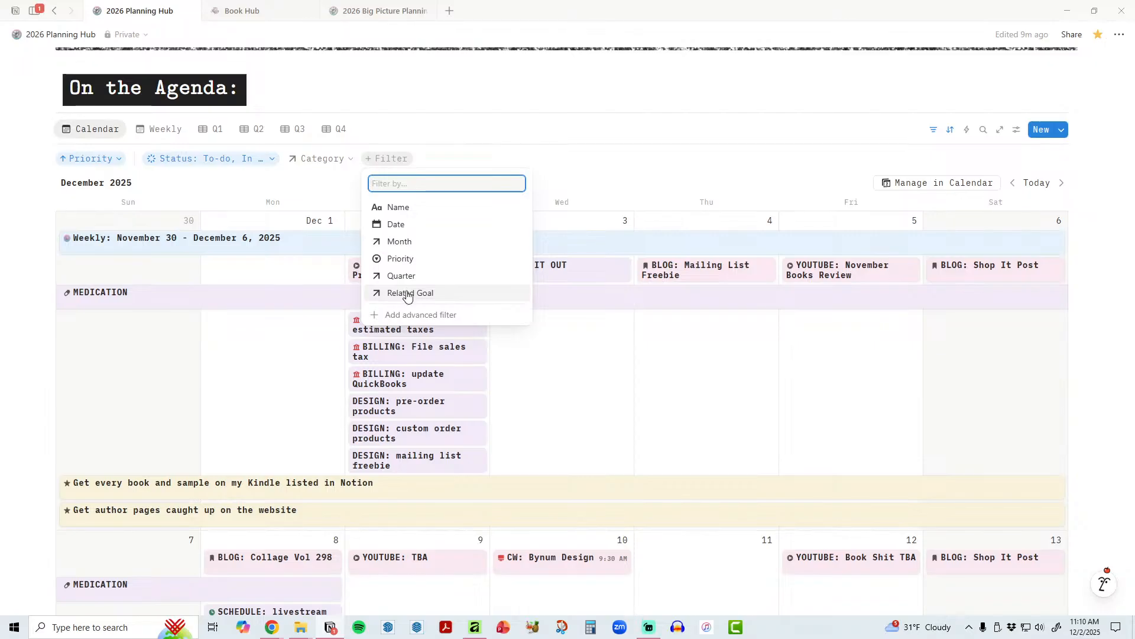
left_click(407, 294)
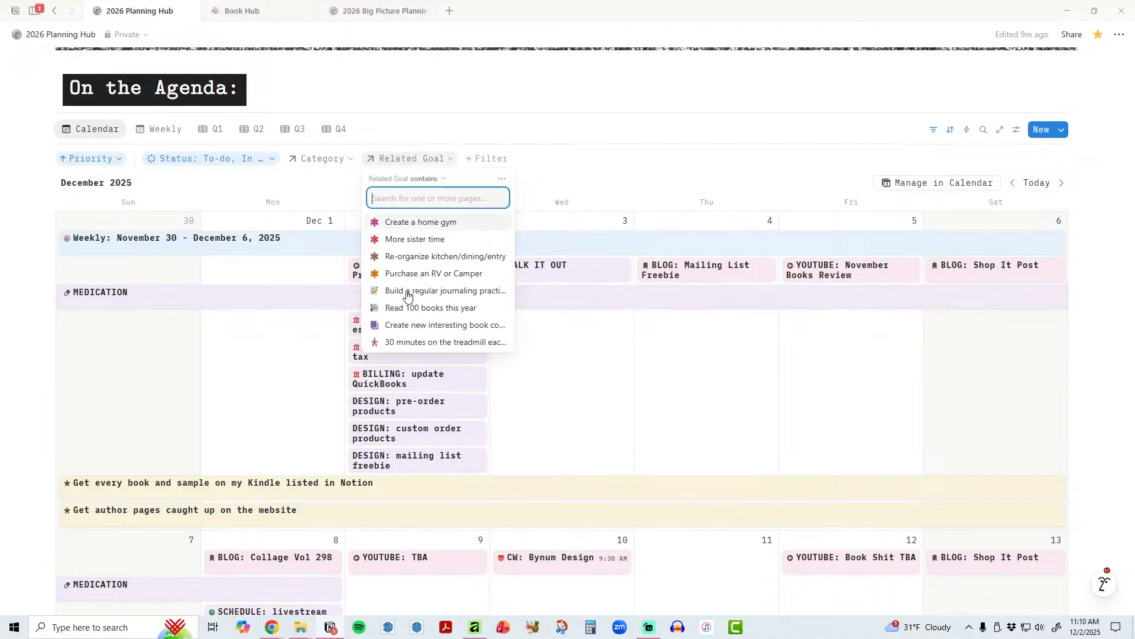
left_click(431, 224)
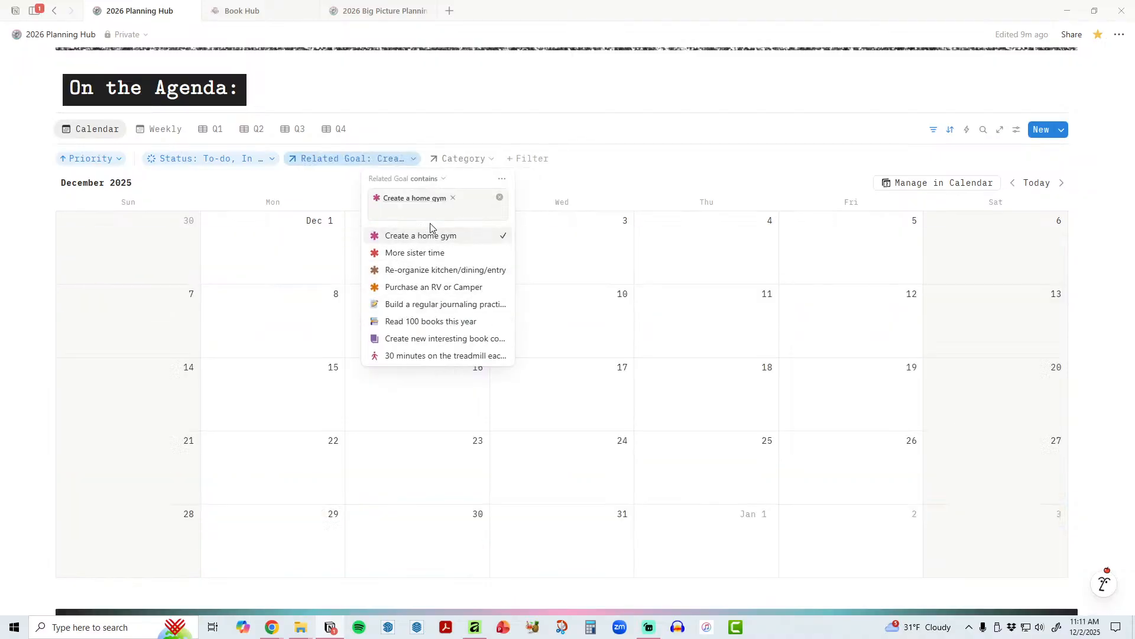
Step: Move the agenda calendar forward to January 2026 and clear the Create a home gym selection from its Related Goal filter
left_click(1073, 322)
left_click(1061, 183)
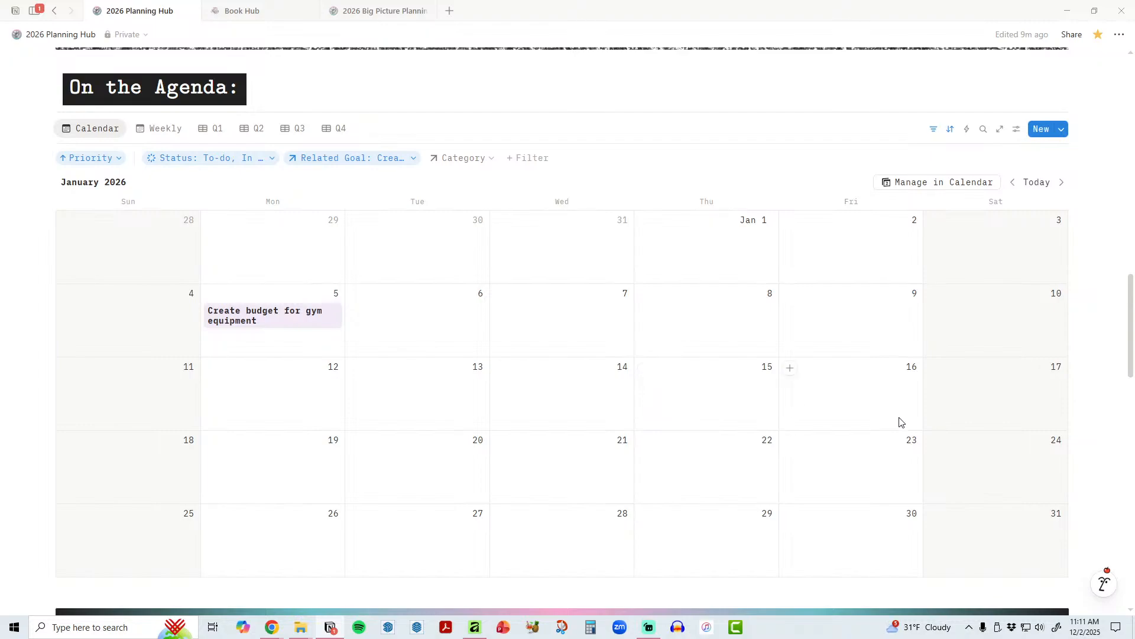
left_click(391, 159)
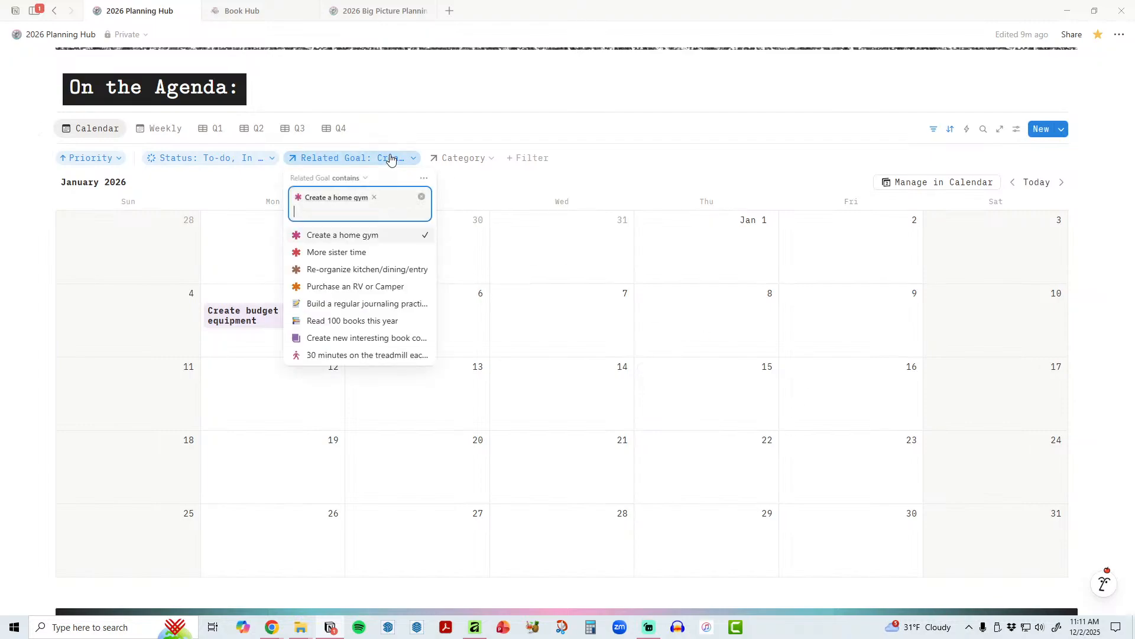
left_click(421, 197)
left_click(615, 164)
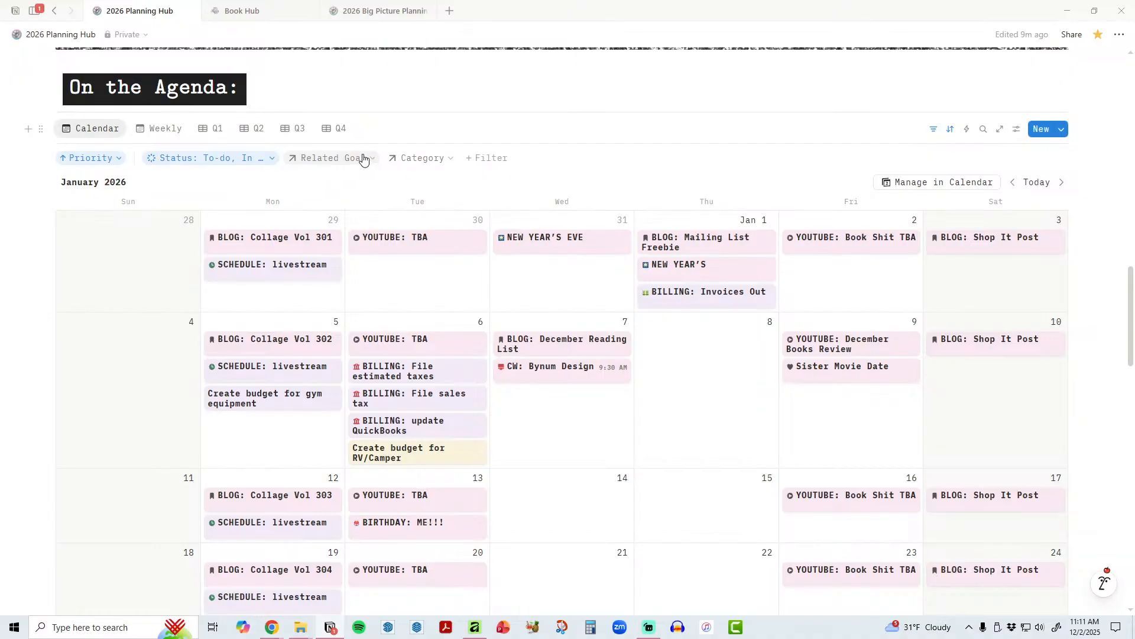
Step: Review the January entries and the agenda's Status and Category filter options, and return the calendar to the current month
scroll(541, 296, "down", 2)
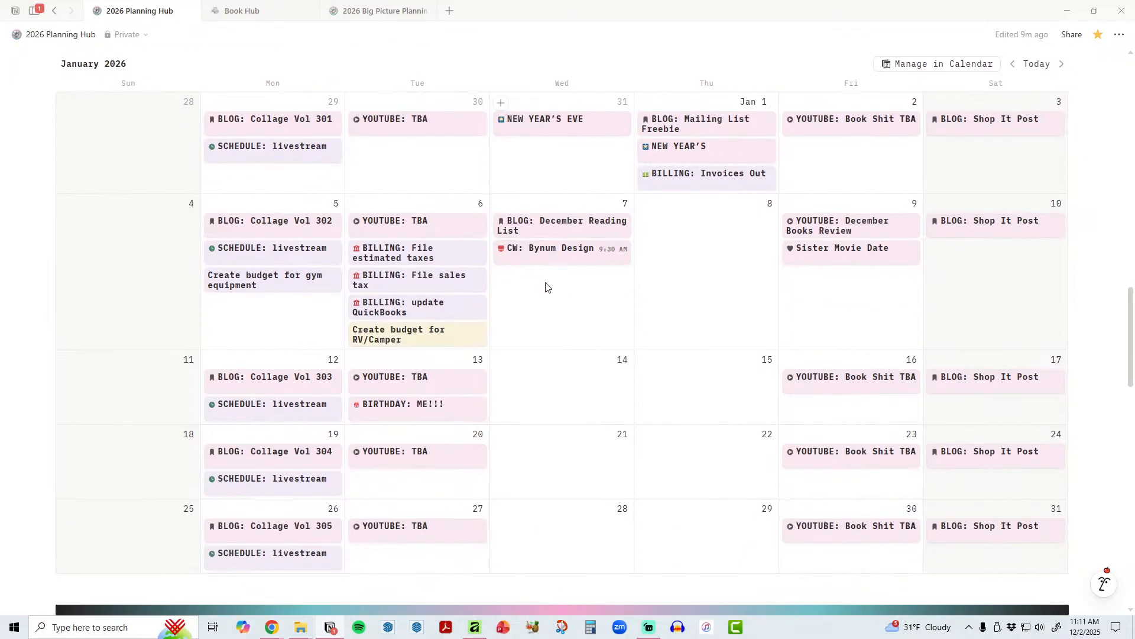
scroll(544, 286, "up", 3)
left_click(239, 158)
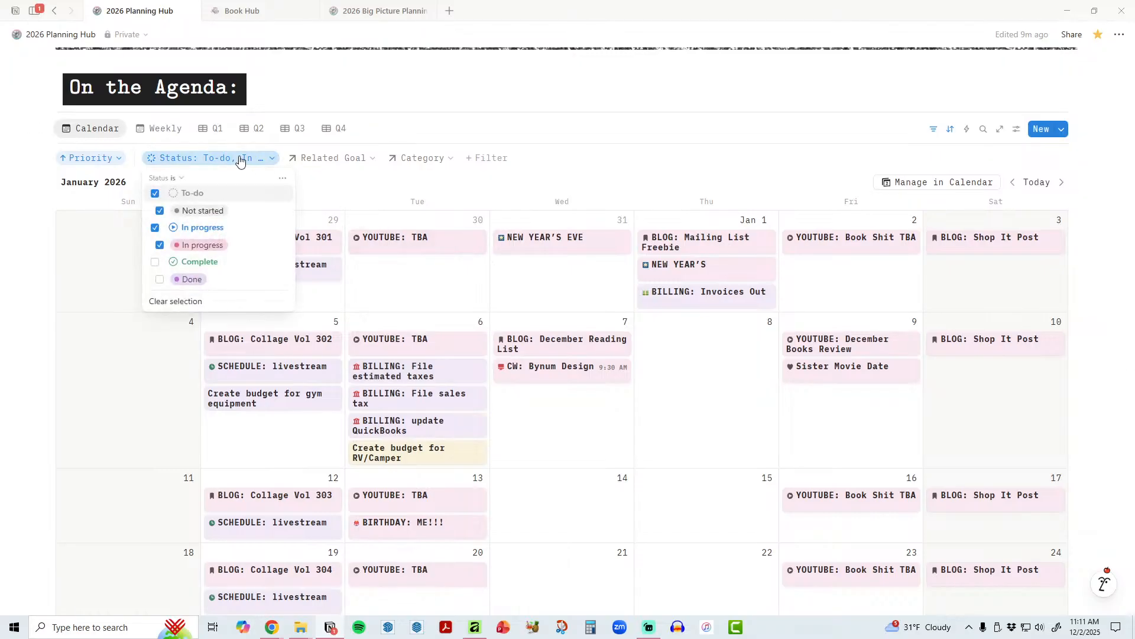
left_click(427, 160)
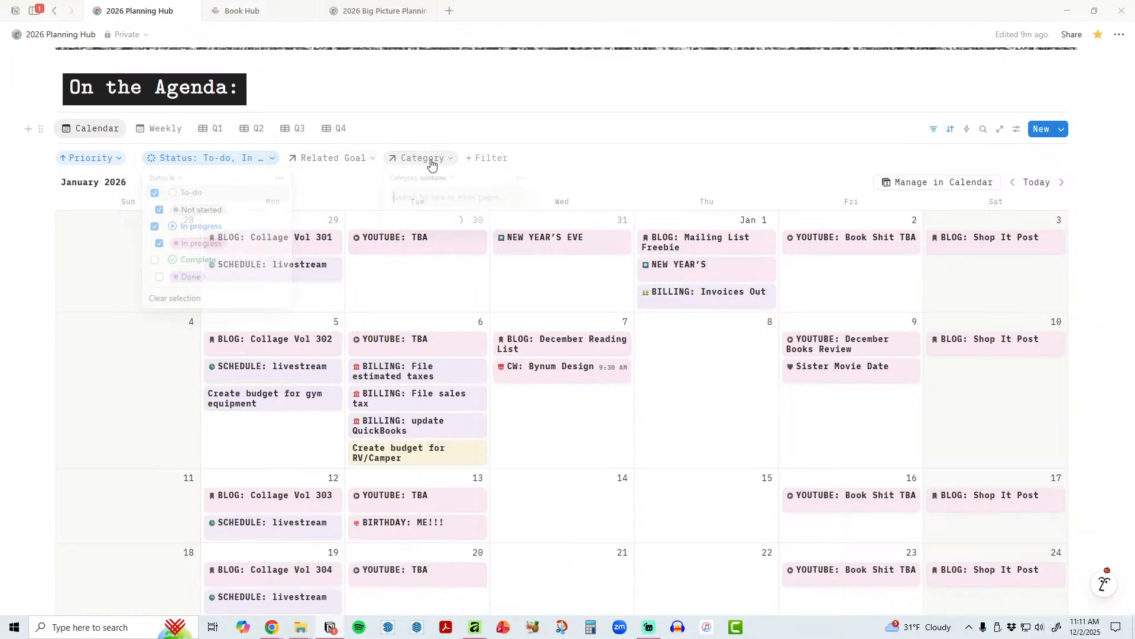
left_click(605, 163)
left_click(1037, 182)
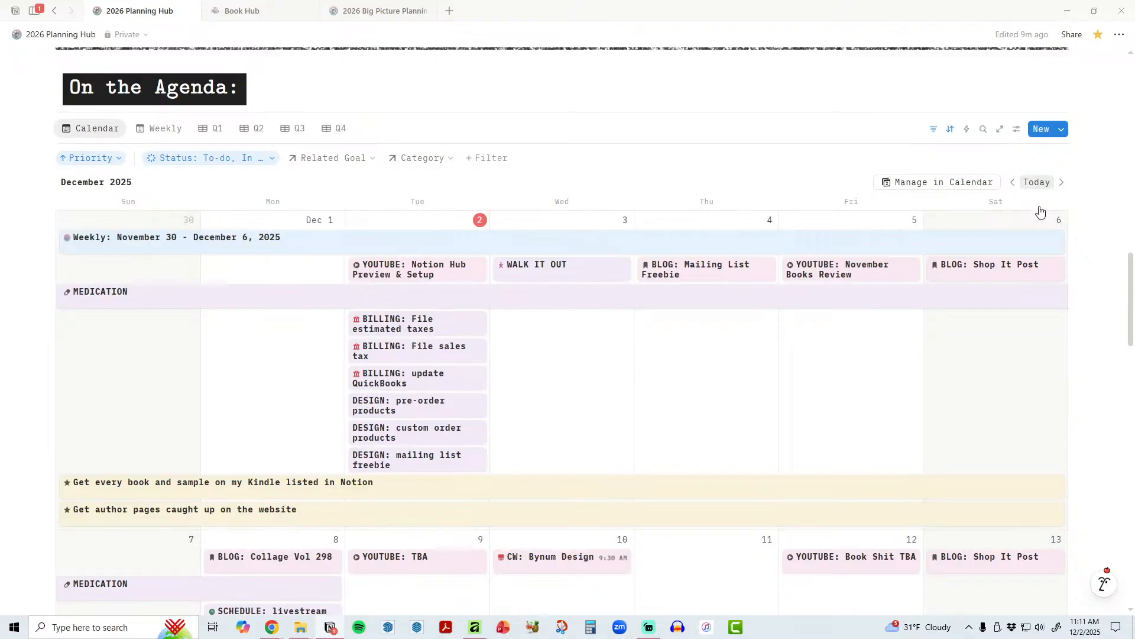
Step: View the following week in the Book Releases calendar and go back to the current week
scroll(1065, 349, "down", 2)
scroll(1079, 346, "down", 10)
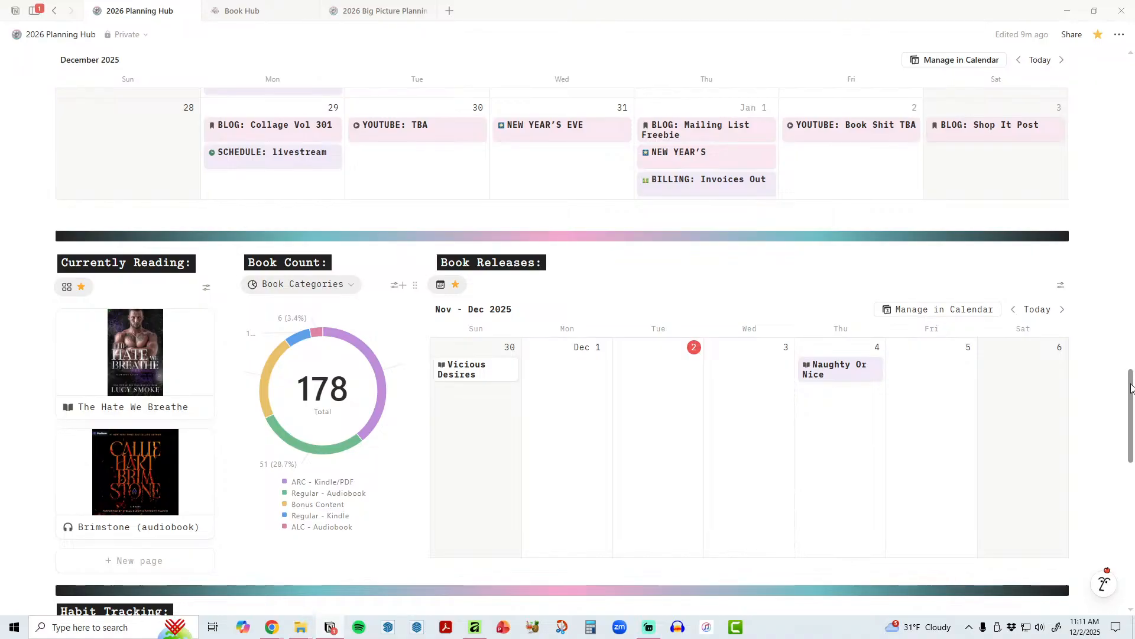
scroll(1132, 395, "down", 1)
left_click_drag(1132, 395, 1131, 393)
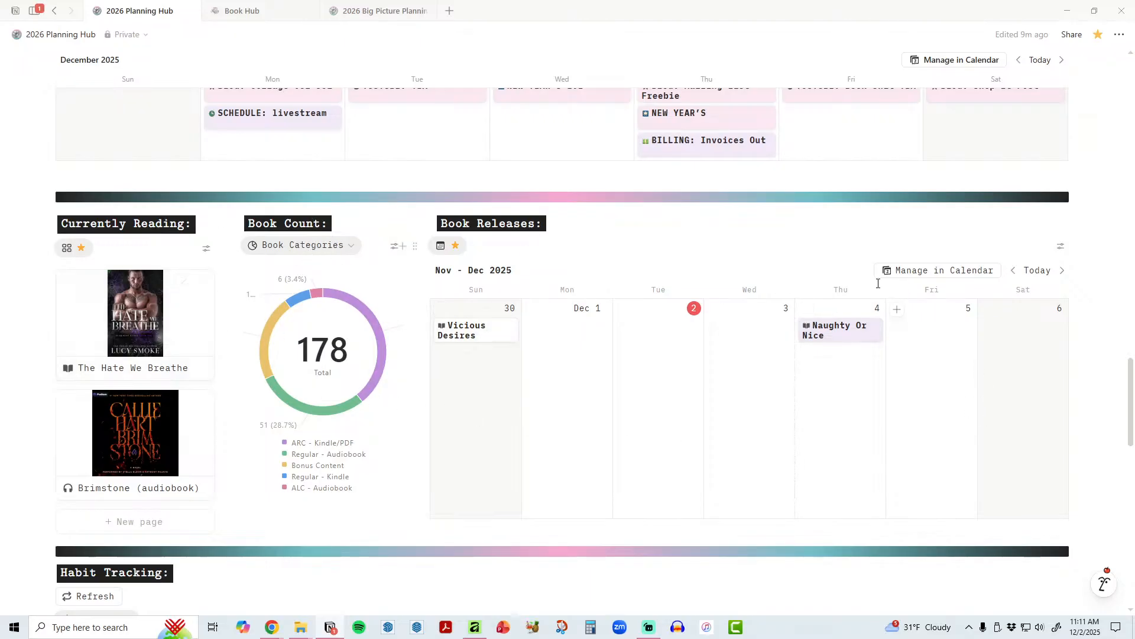
left_click(1062, 273)
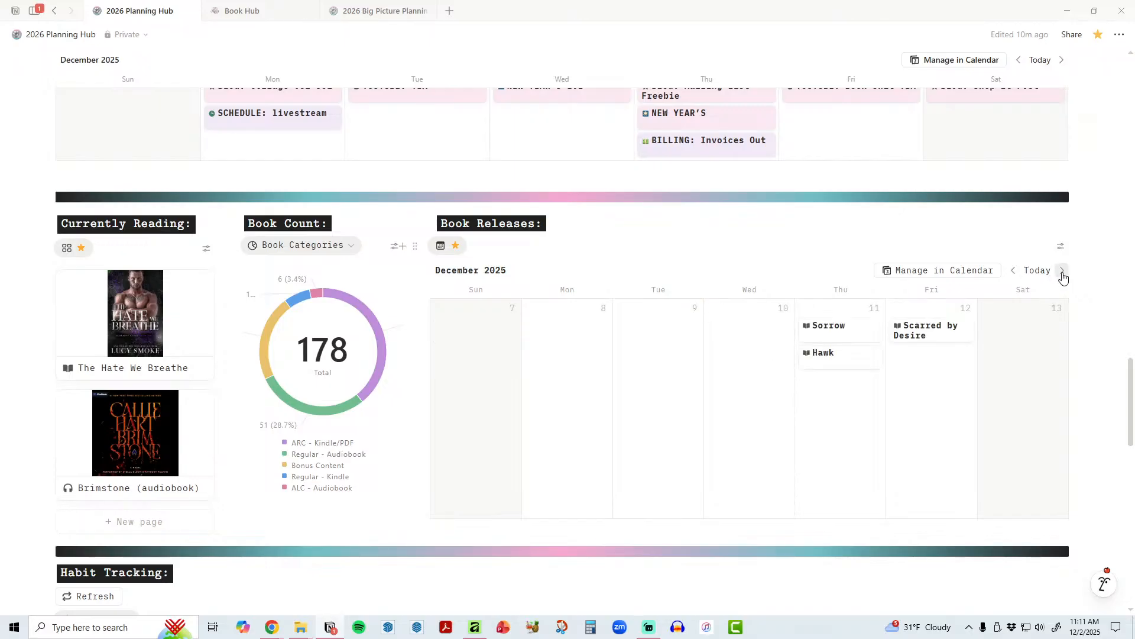
left_click(1014, 271)
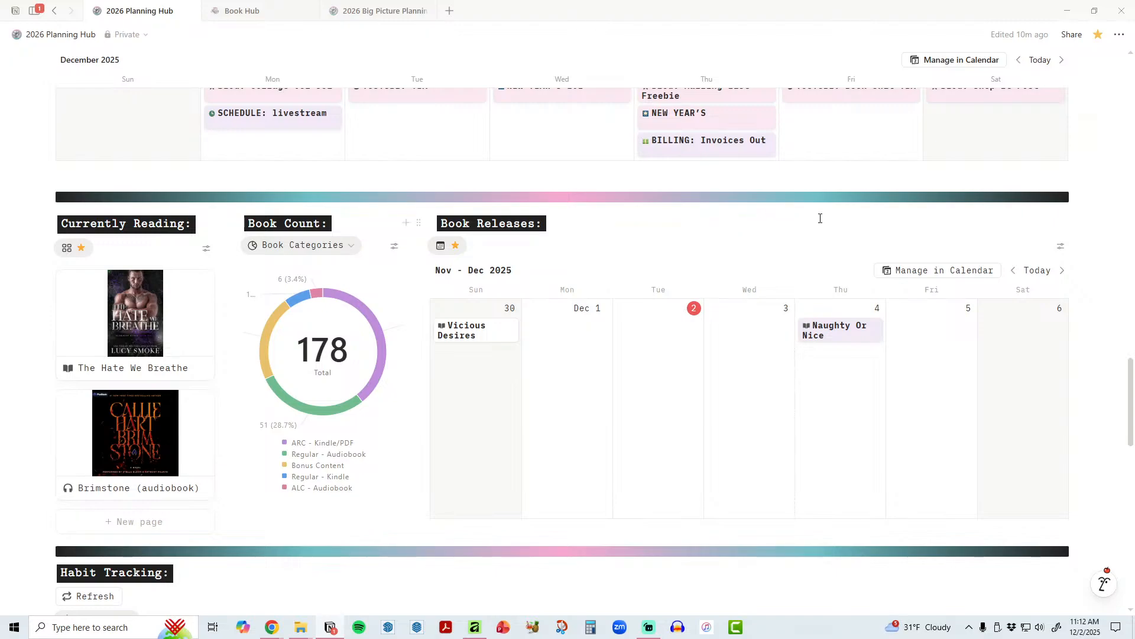
Step: Preview the planning hub page in the Default and Serif font styles and restore the Mono style
scroll(1060, 258, "up", 6)
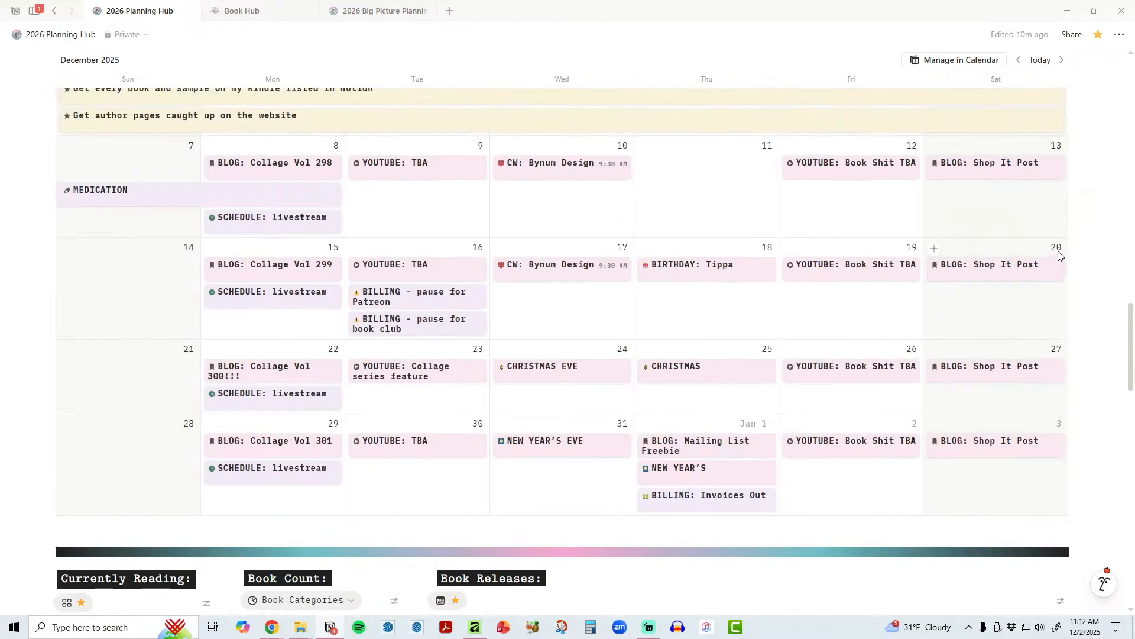
scroll(1027, 174, "up", 2)
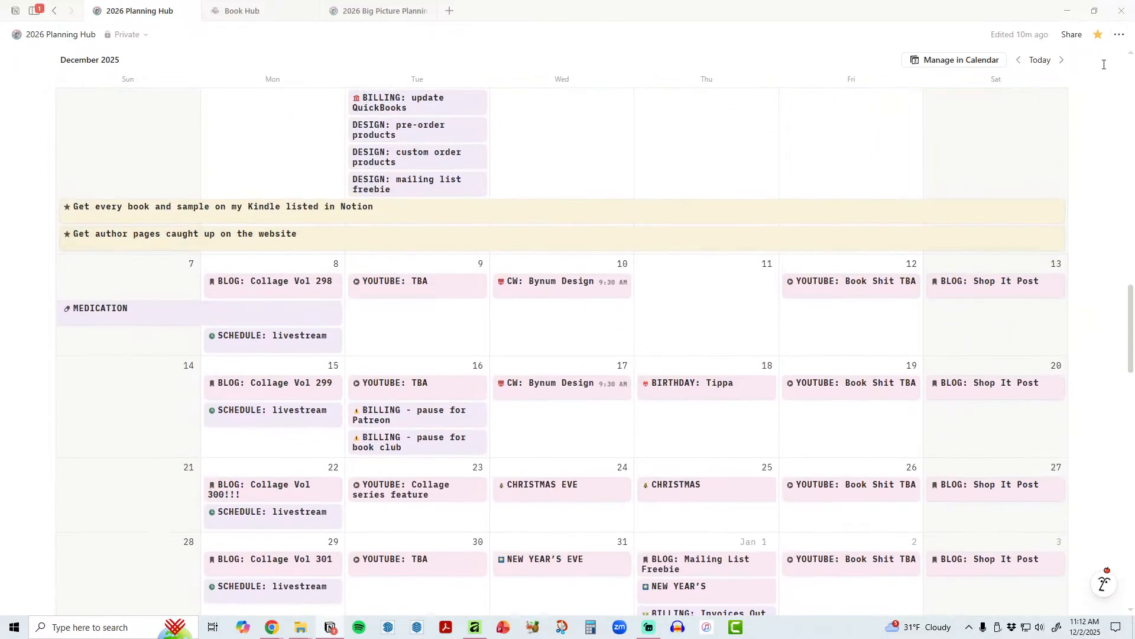
left_click(1119, 34)
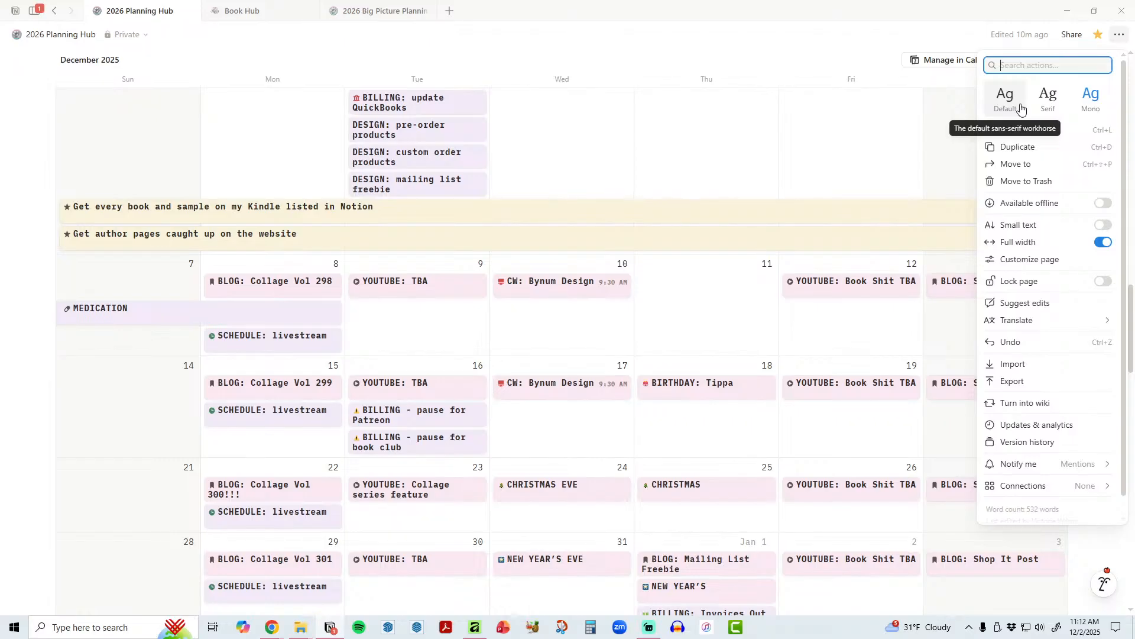
left_click(1020, 107)
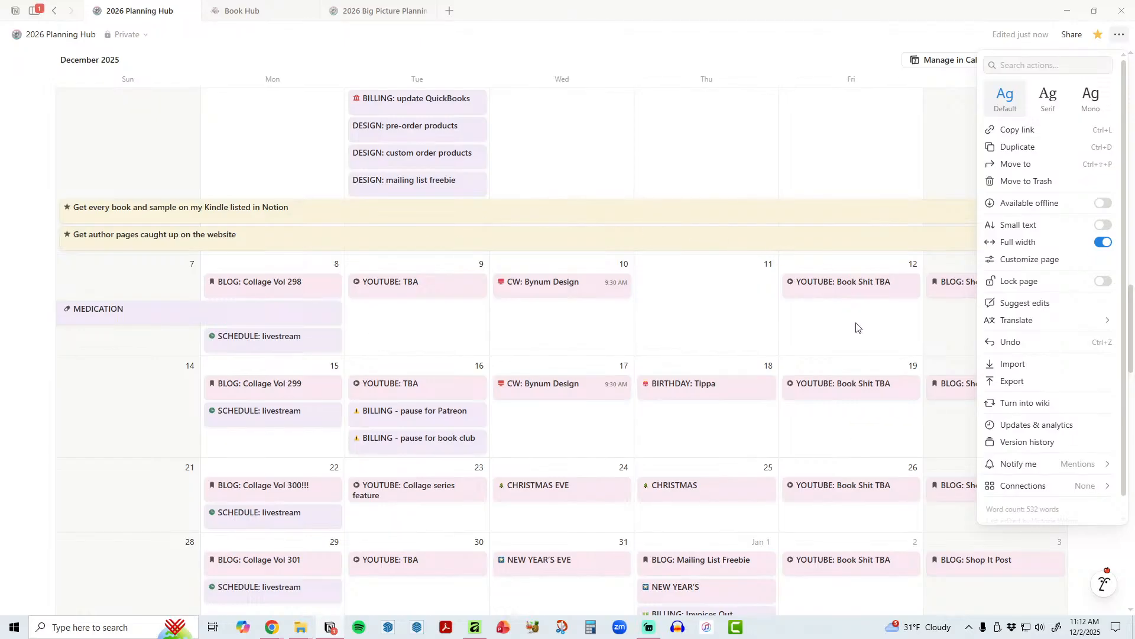
left_click(1039, 108)
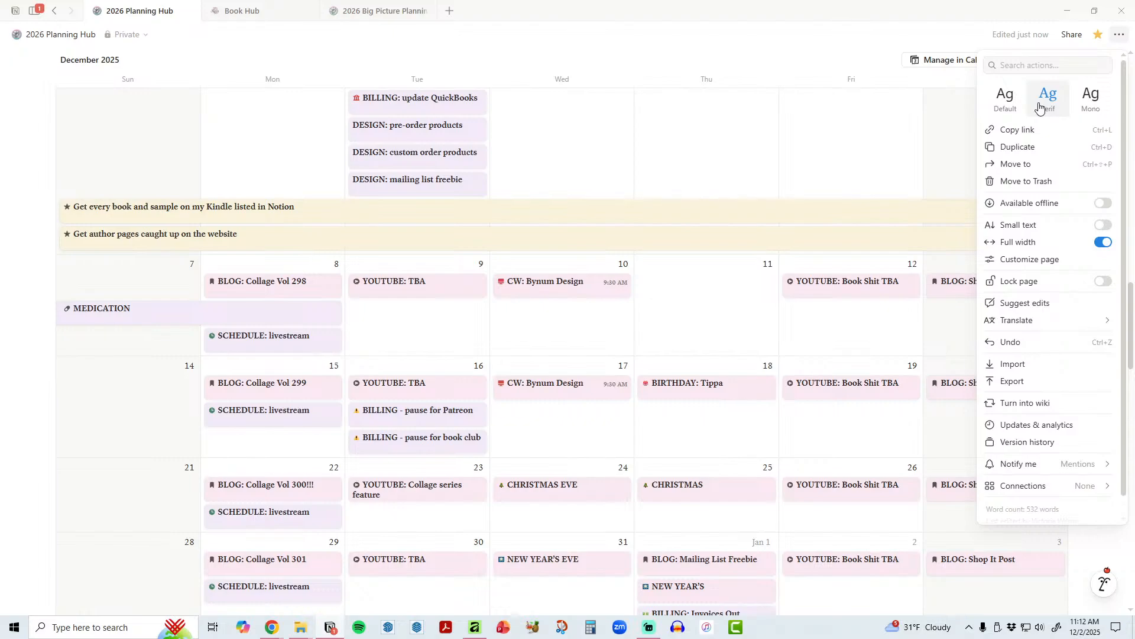
left_click(1093, 109)
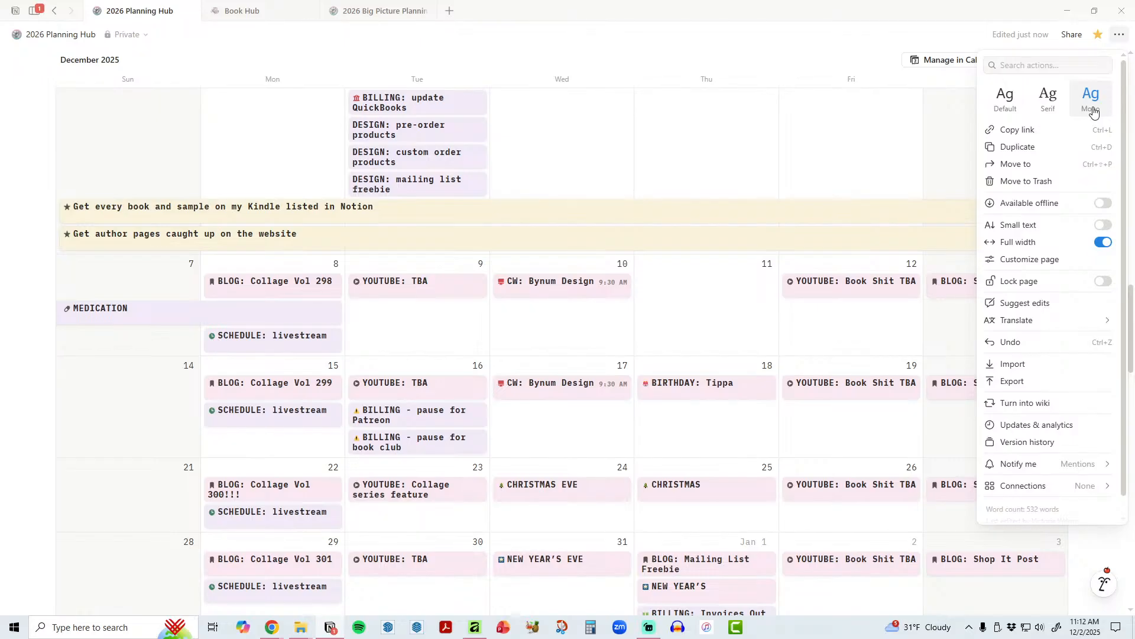
left_click(918, 172)
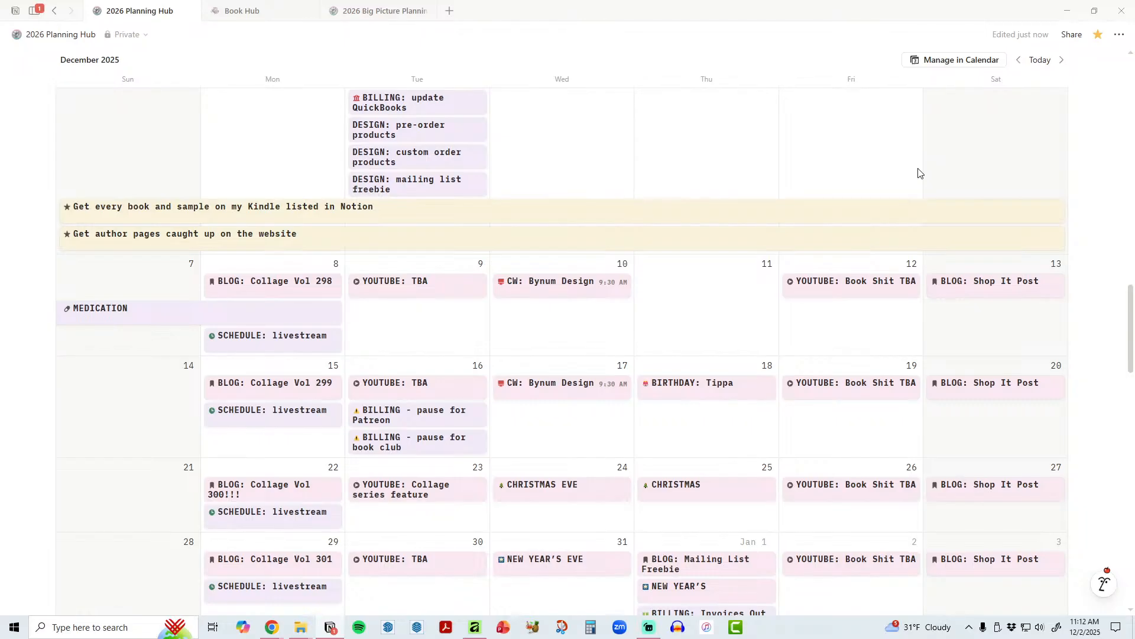
left_click(1119, 34)
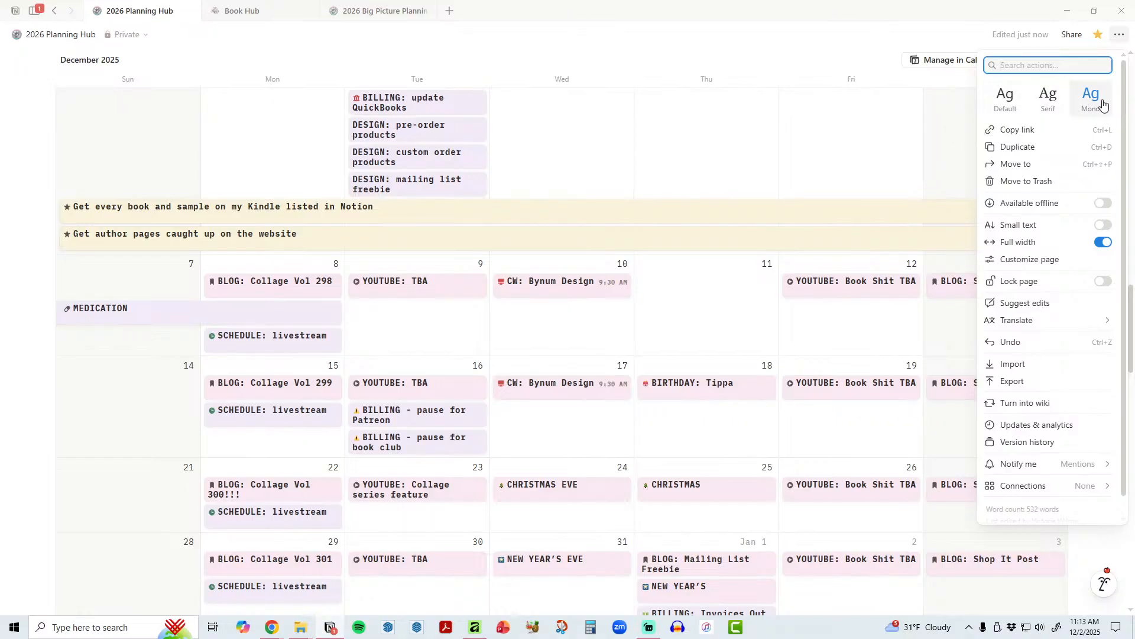
left_click(940, 178)
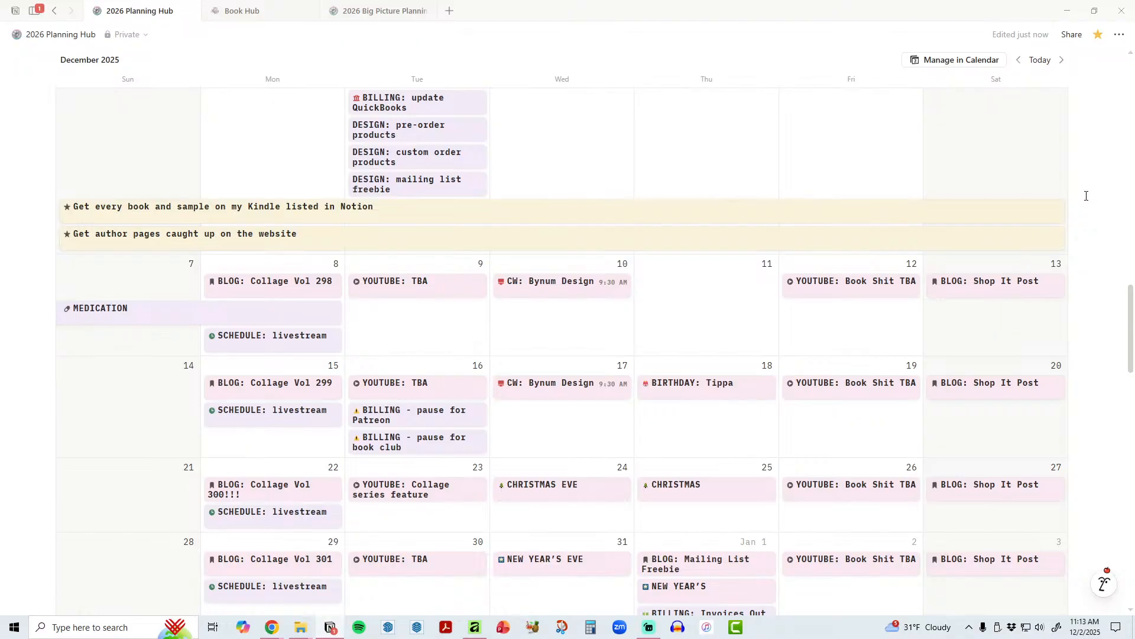
Step: Create a December 2 agenda entry from the Daily 2: M/A/E Blocking with Priorities template and open it as a full page
scroll(1087, 196, "down", 8)
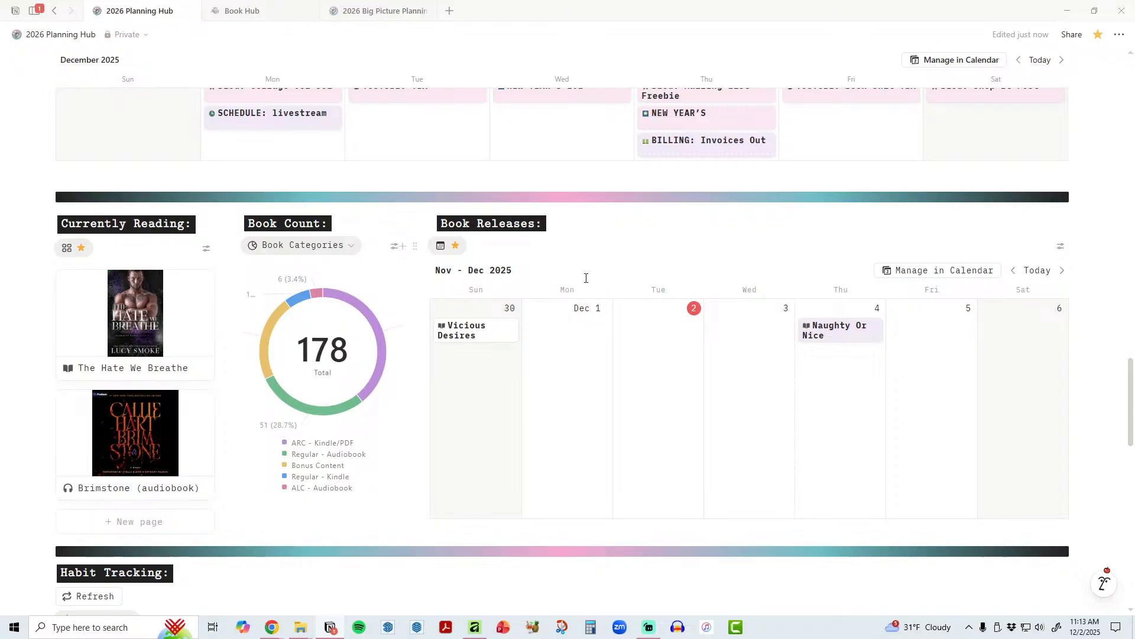
scroll(585, 280, "up", 15)
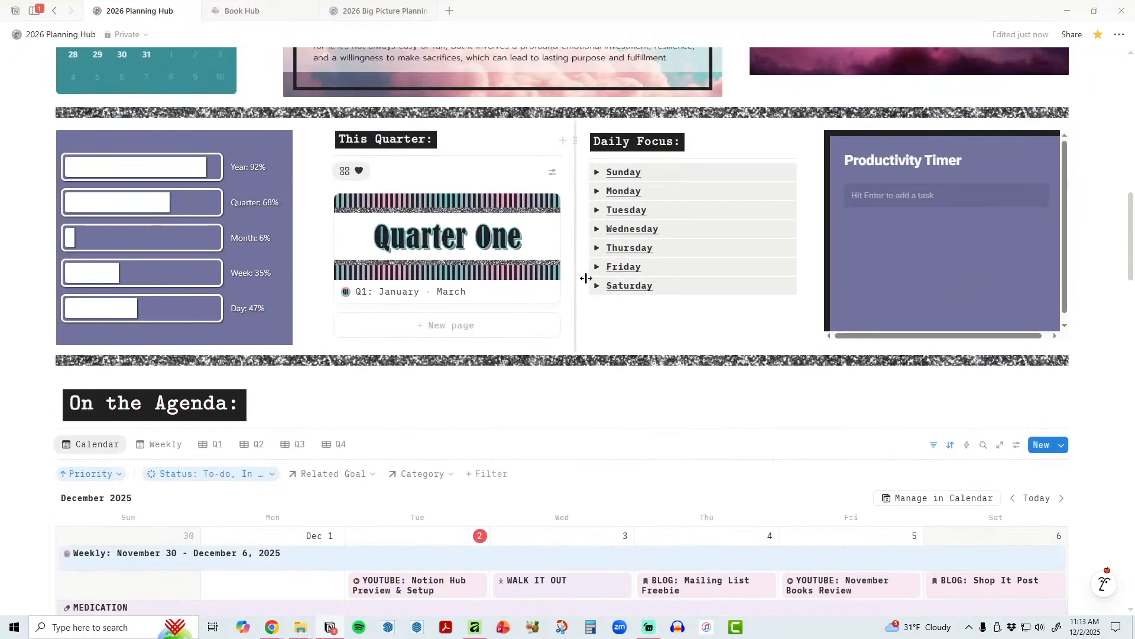
scroll(586, 280, "up", 2)
scroll(612, 289, "down", 6)
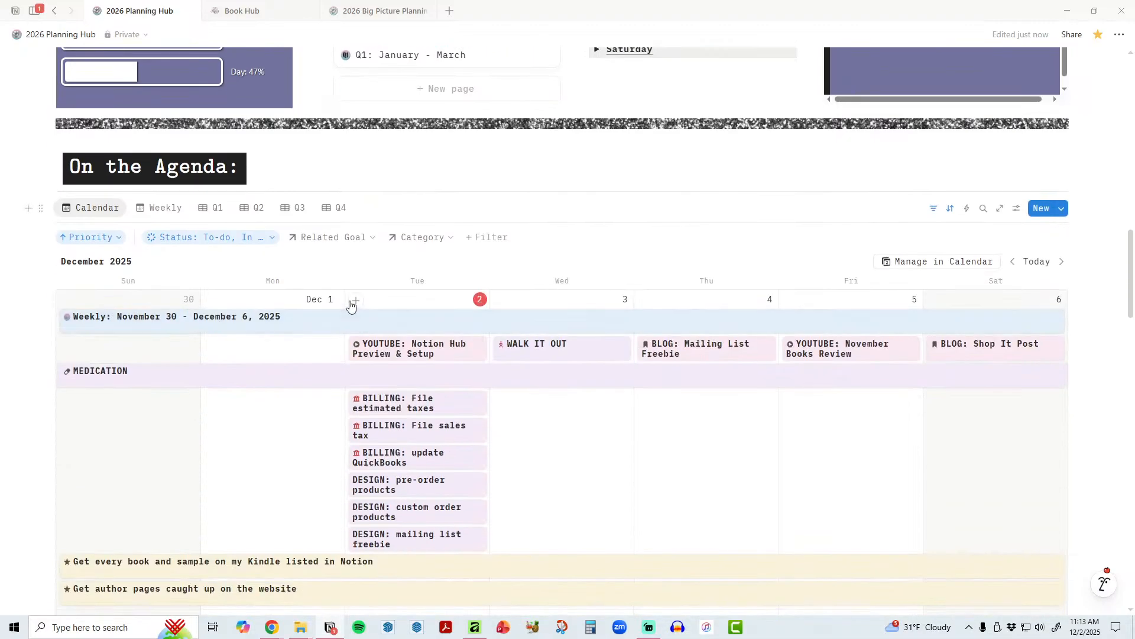
left_click(356, 299)
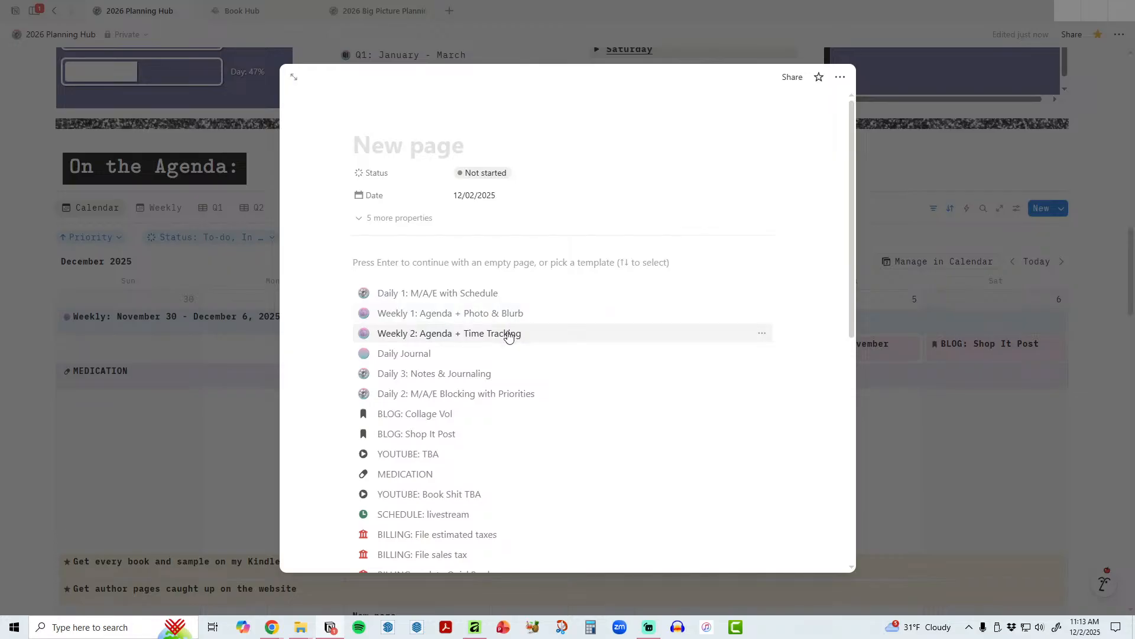
left_click(495, 393)
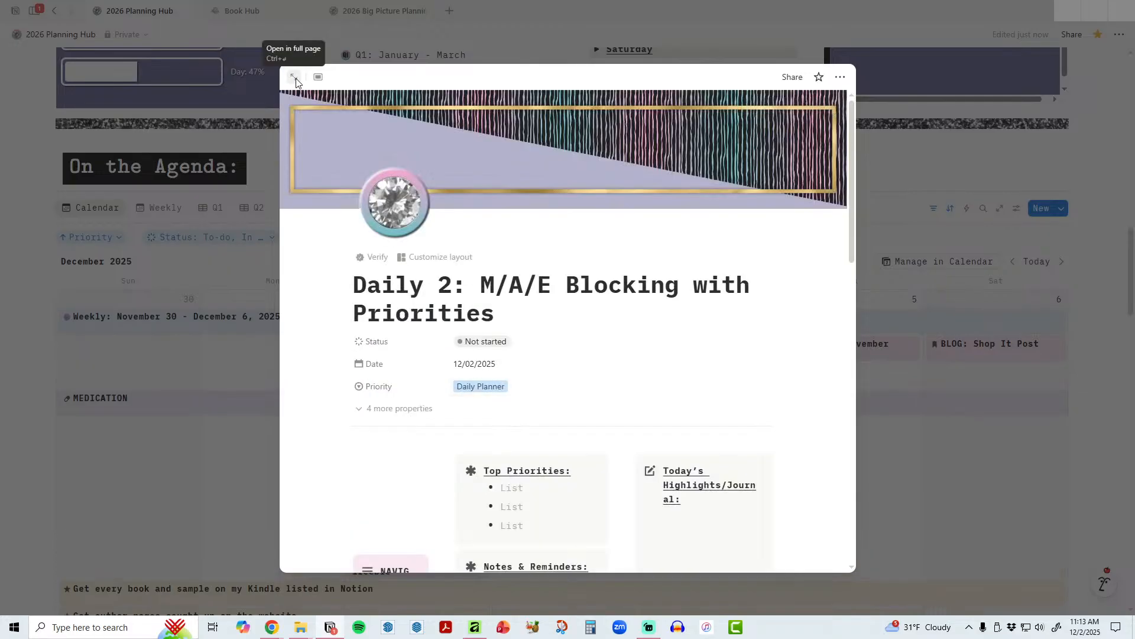
left_click(293, 78)
Step: Insert an empty image block directly beneath the MORNING heading on the daily page
scroll(888, 381, "down", 10)
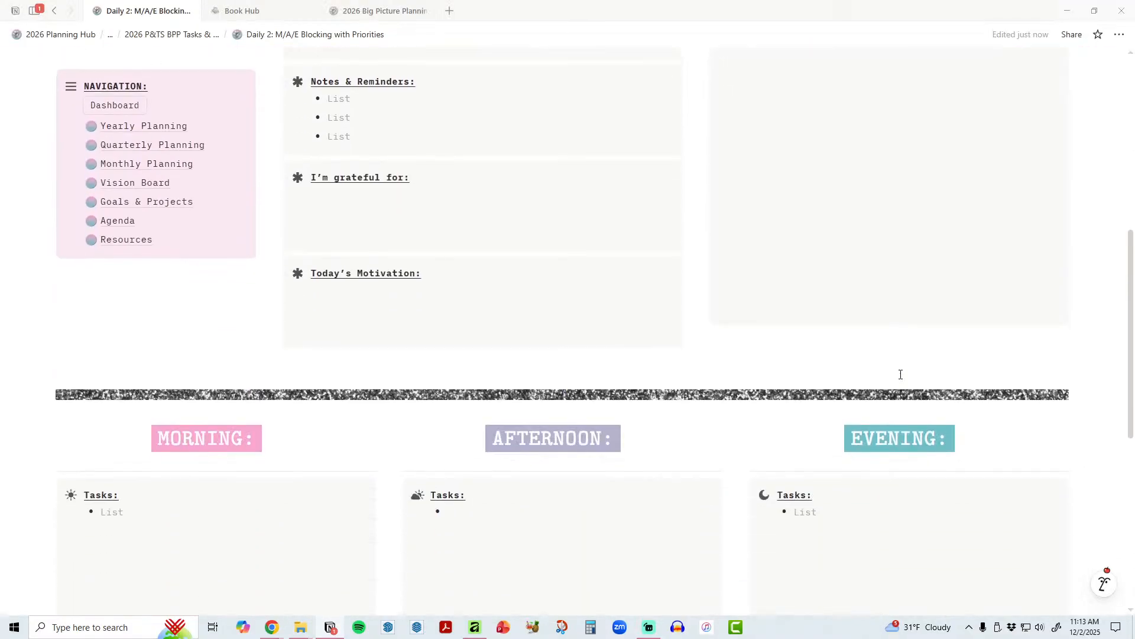
left_click(218, 178)
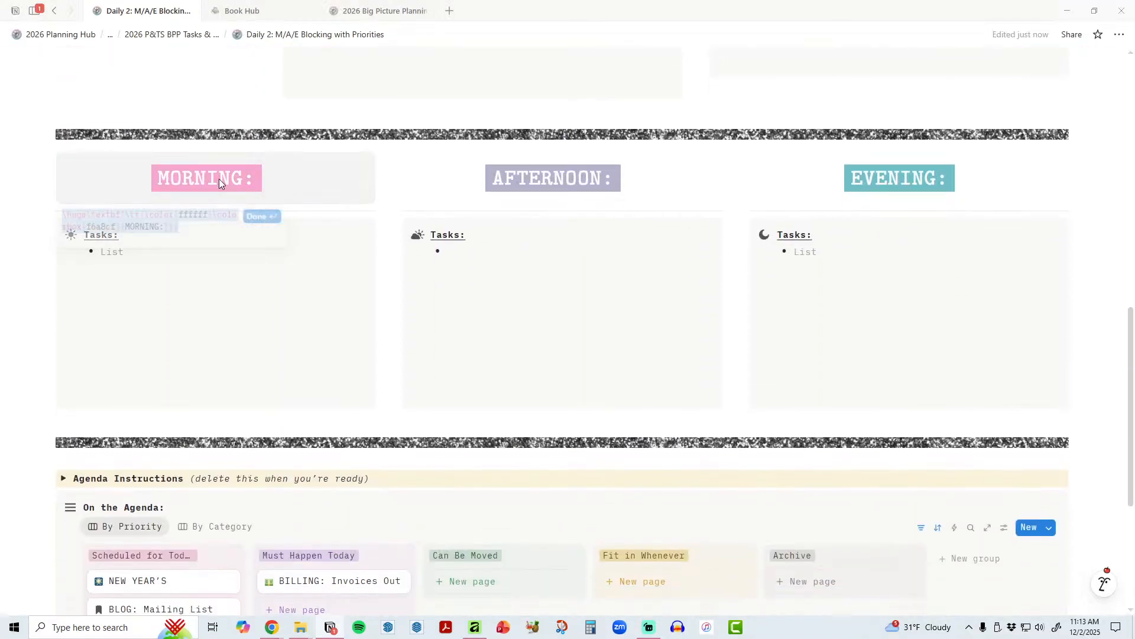
key("Escape")
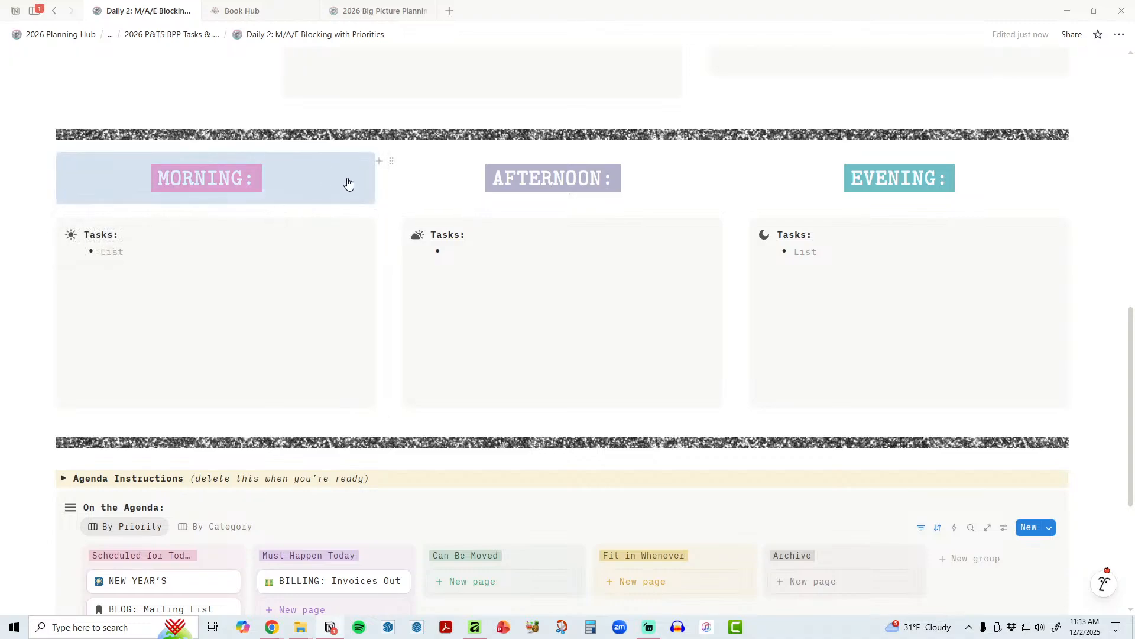
left_click(35, 159)
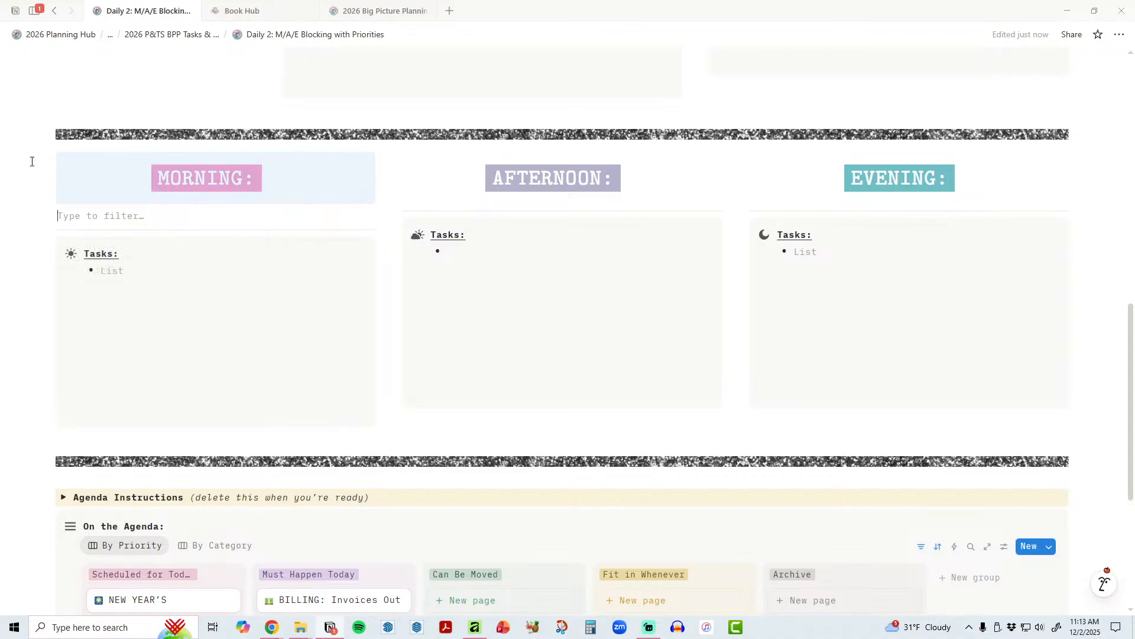
left_click(121, 284)
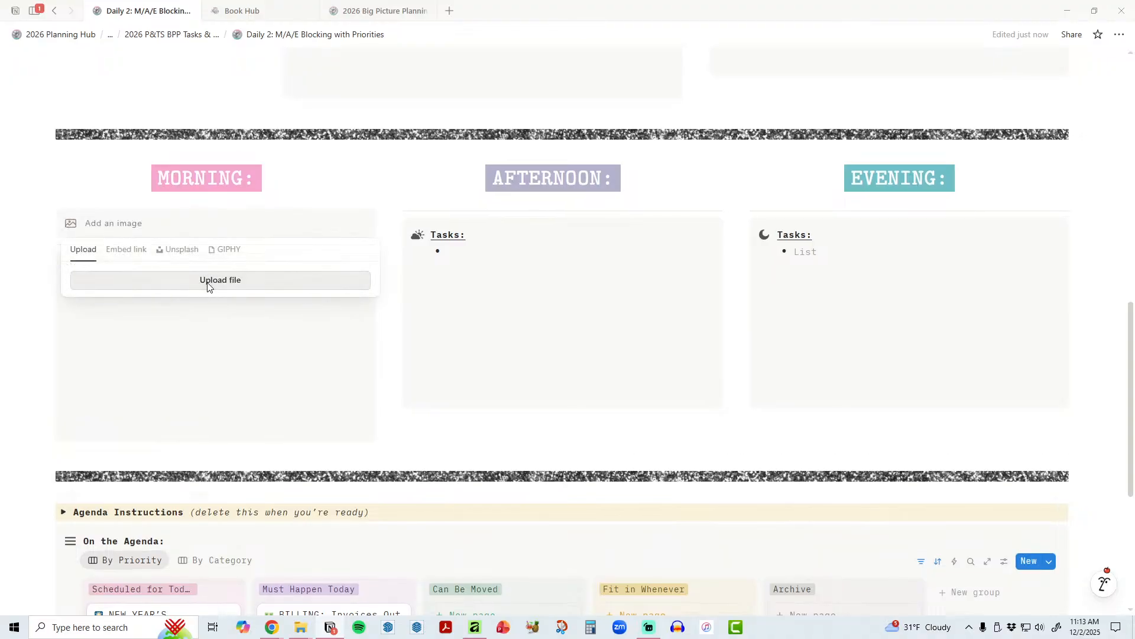
Step: Start a file upload for the image block and browse to Pink-and-Teal-Sweetness > Accessories > Accessories_Paper-Notes > images
left_click(211, 284)
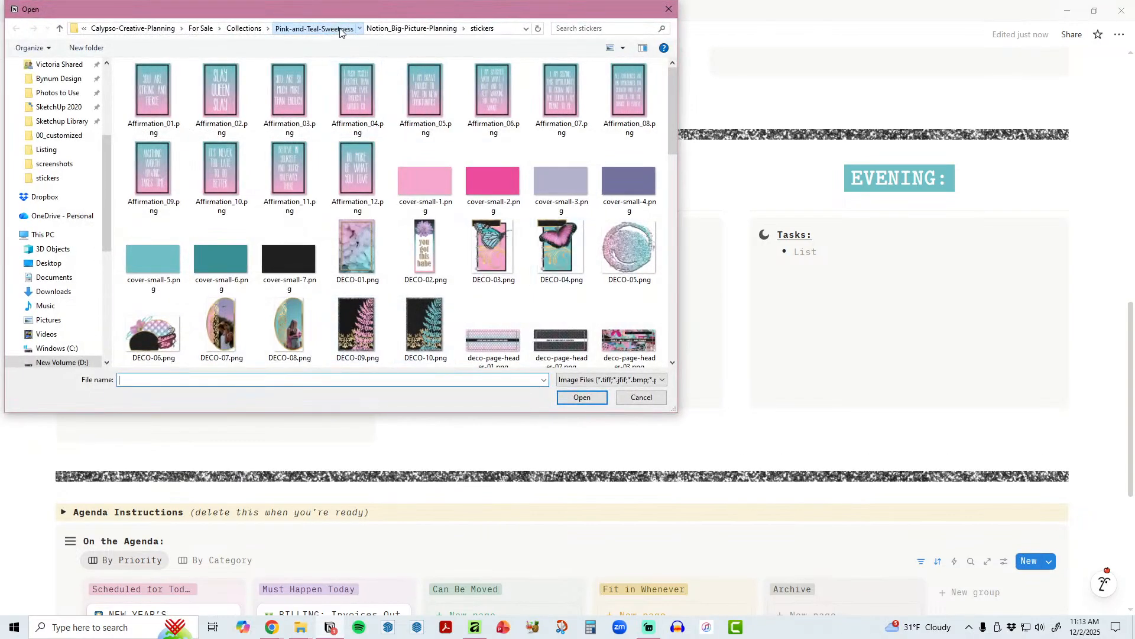
left_click(313, 28)
scroll(283, 320, "down", 4)
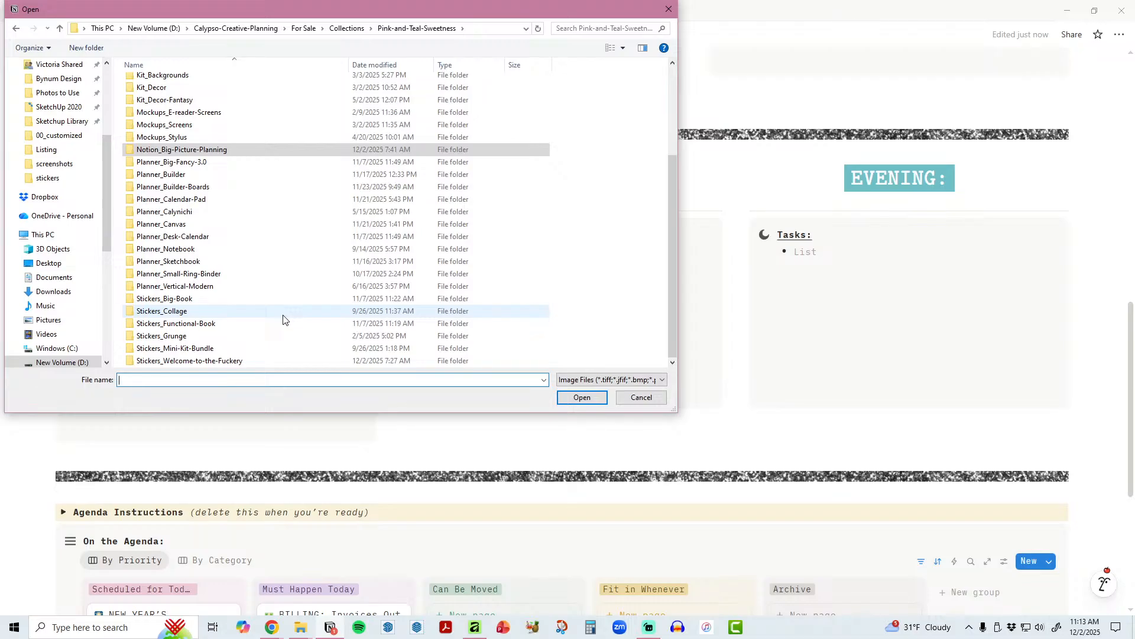
scroll(335, 342, "up", 4)
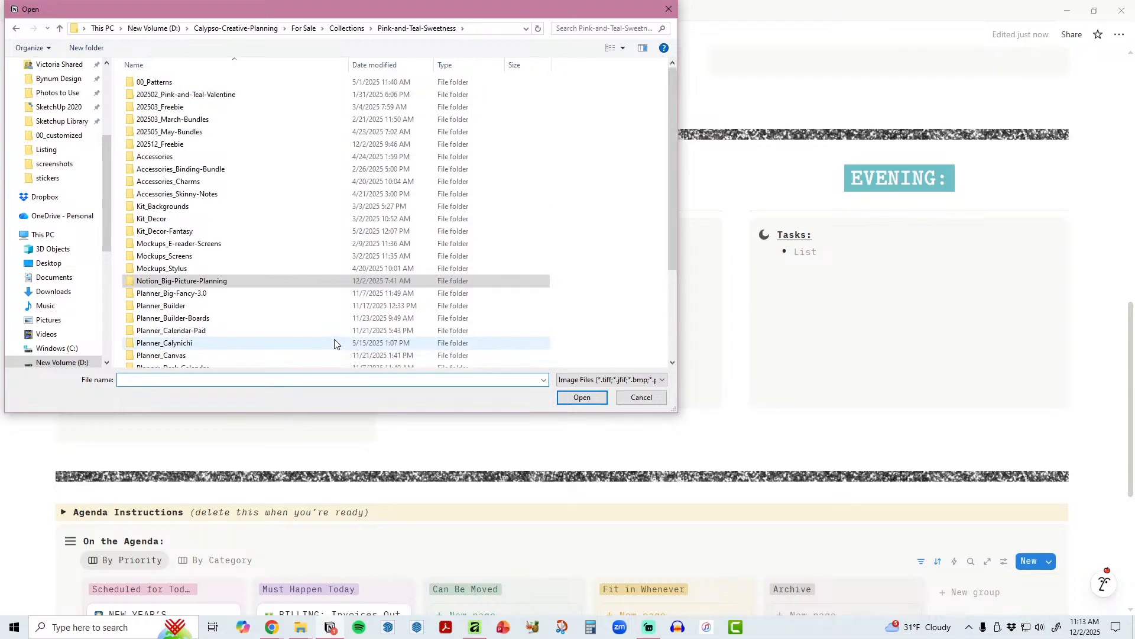
double_click(204, 157)
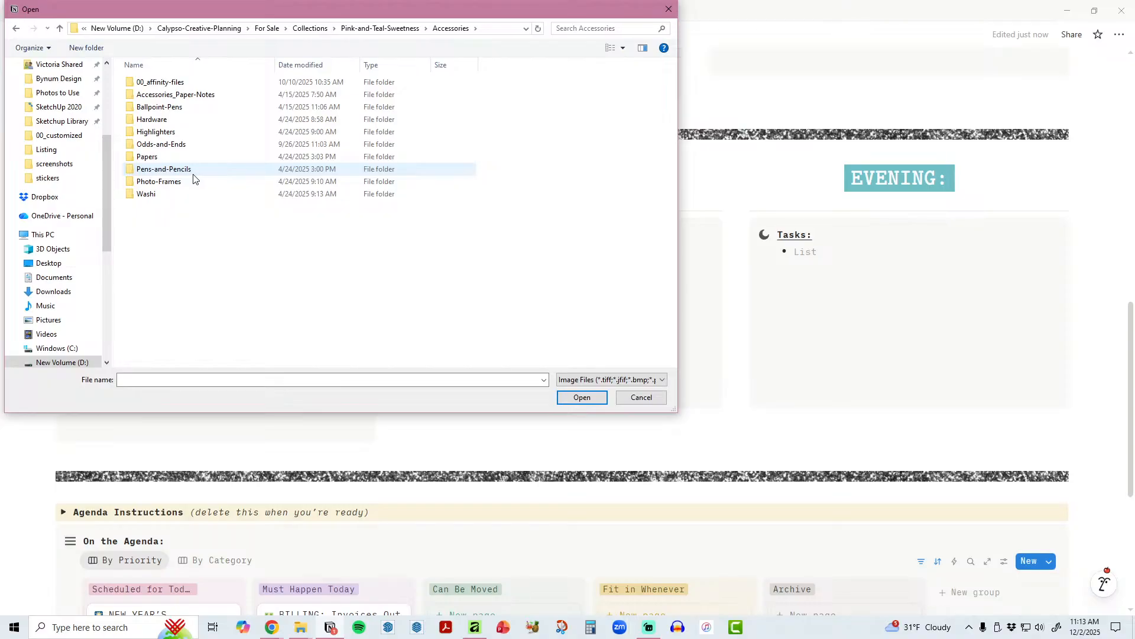
double_click(208, 96)
double_click(164, 99)
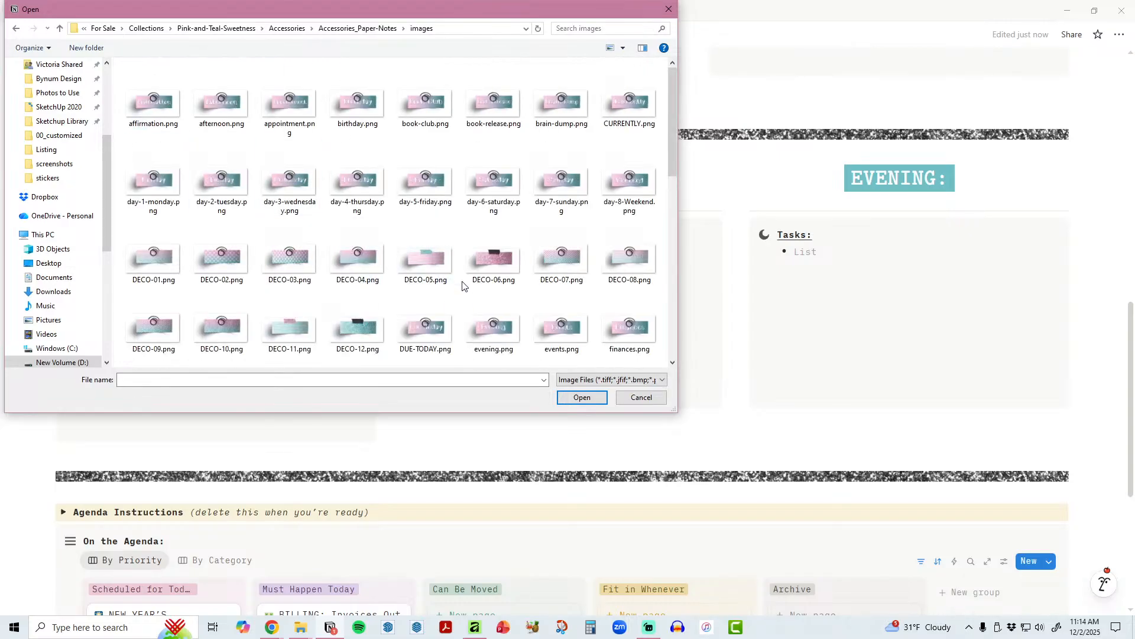
Step: Upload morning.png into the image block and delete the MORNING text heading above it
scroll(467, 277, "down", 10)
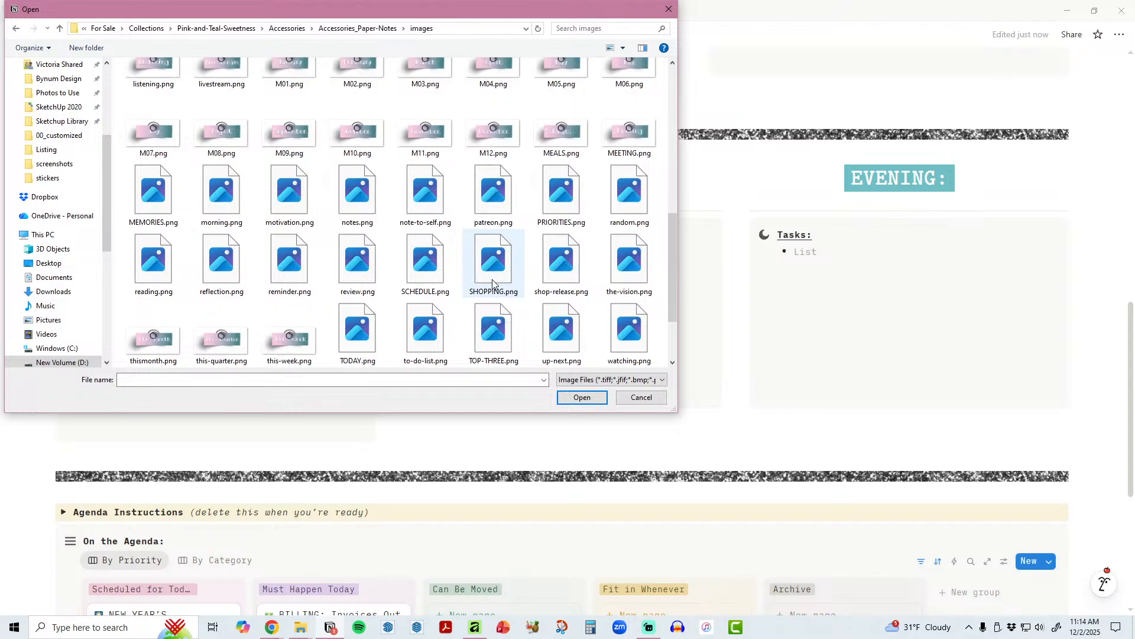
scroll(517, 269, "up", 3)
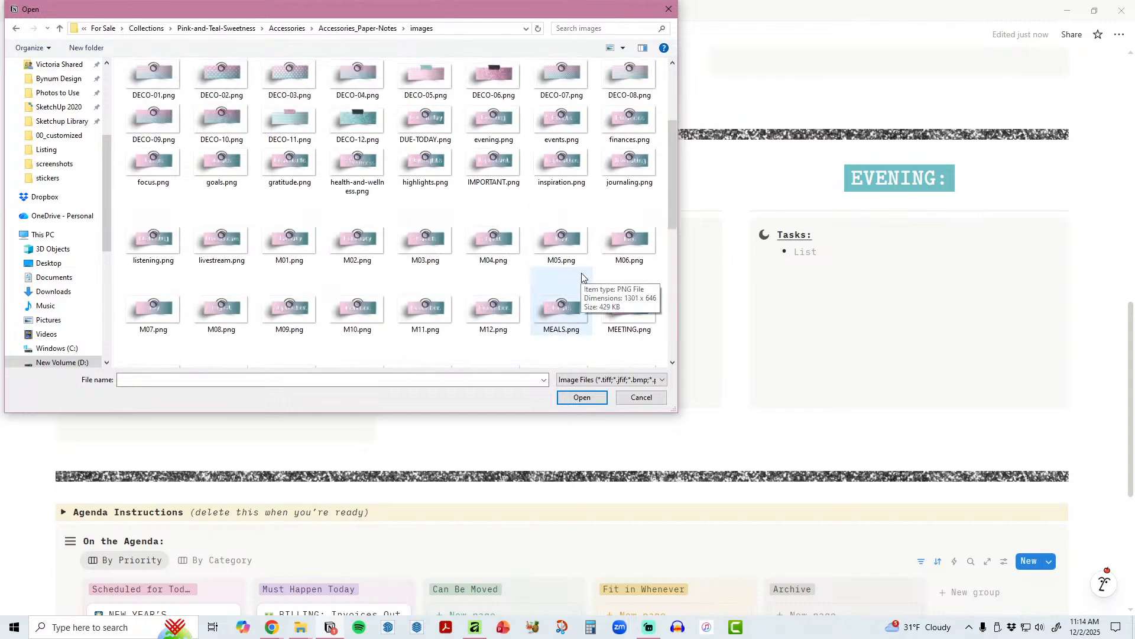
left_click_drag(672, 200, 665, 148)
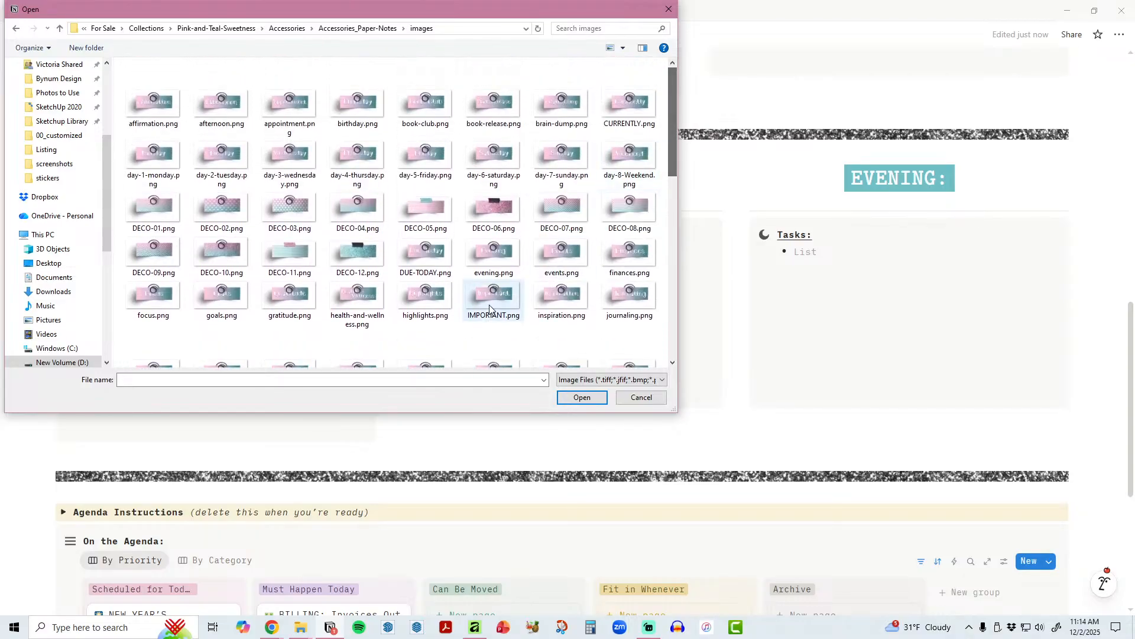
left_click(468, 380)
type("morn")
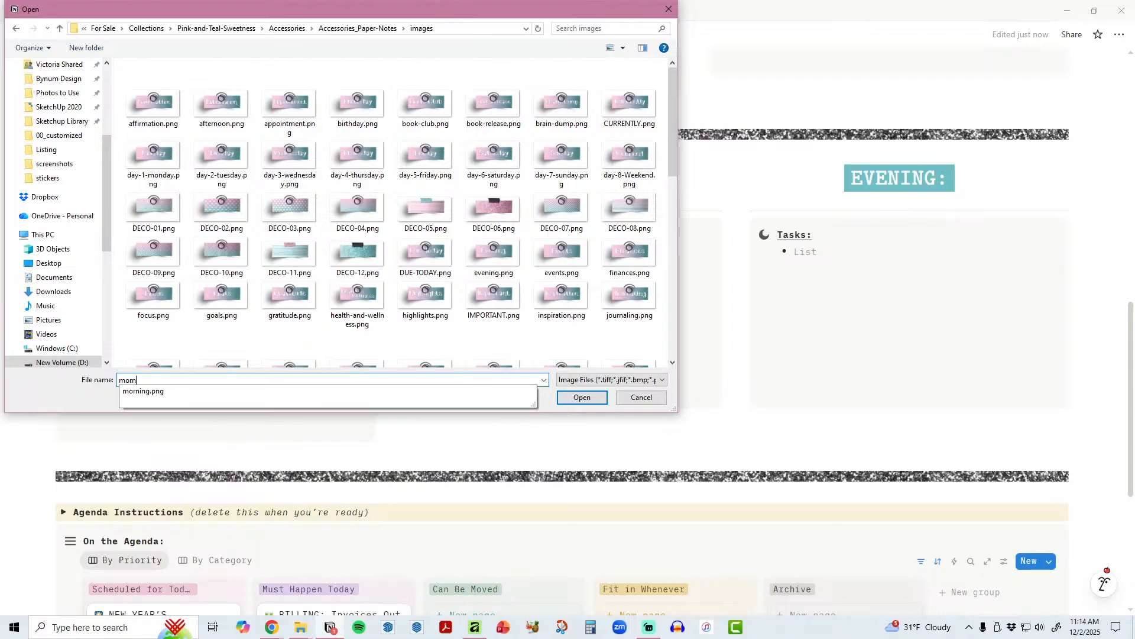
left_click(329, 391)
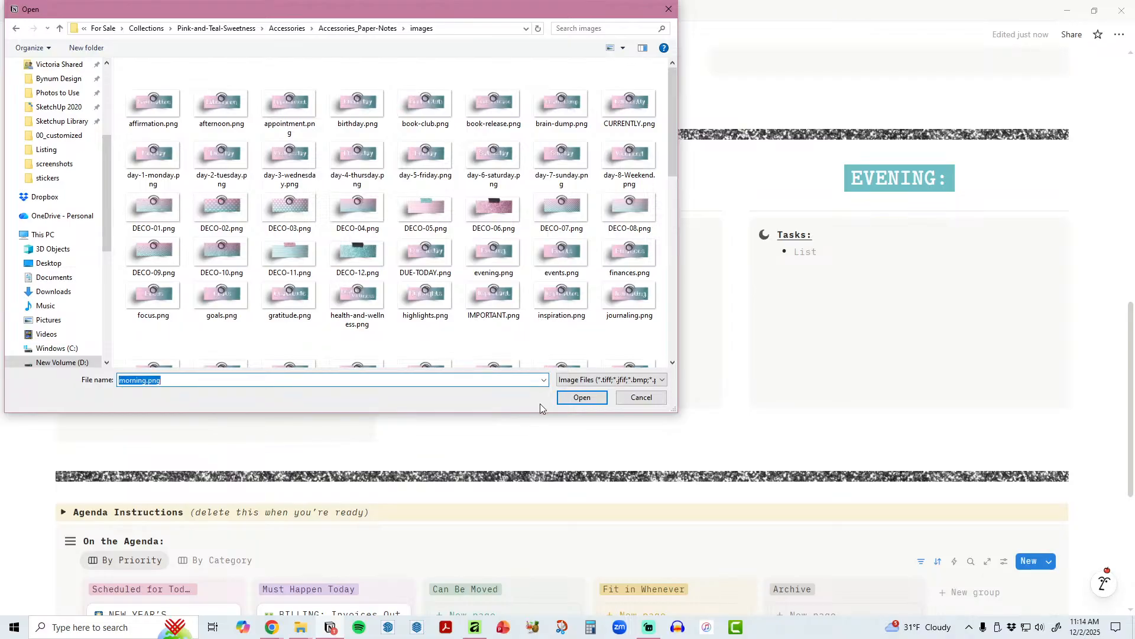
left_click(582, 398)
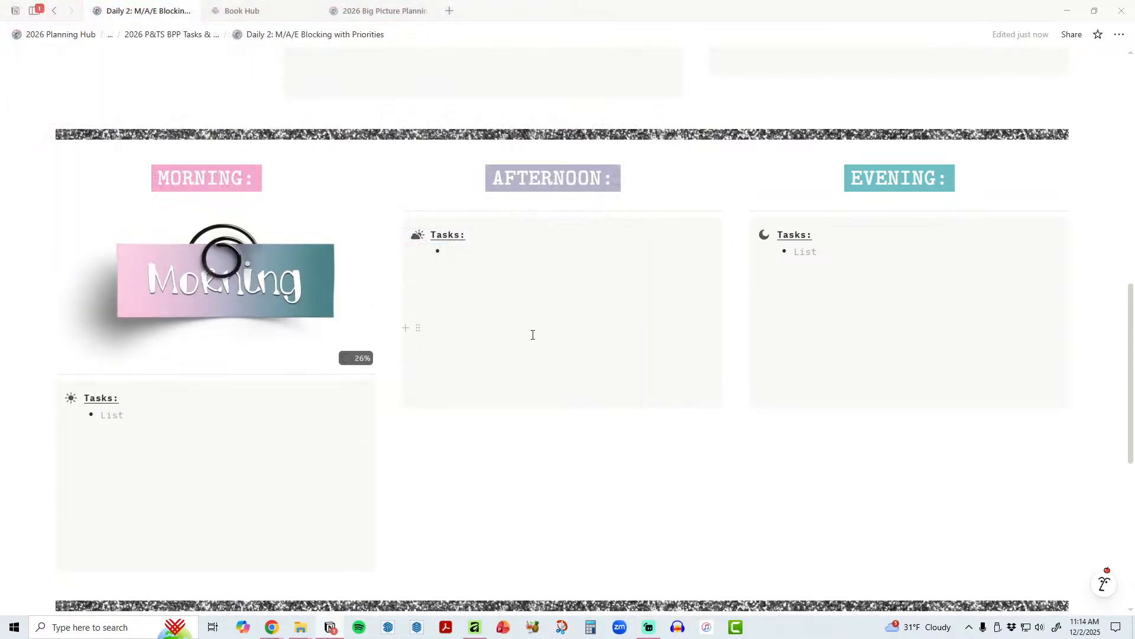
left_click(47, 158)
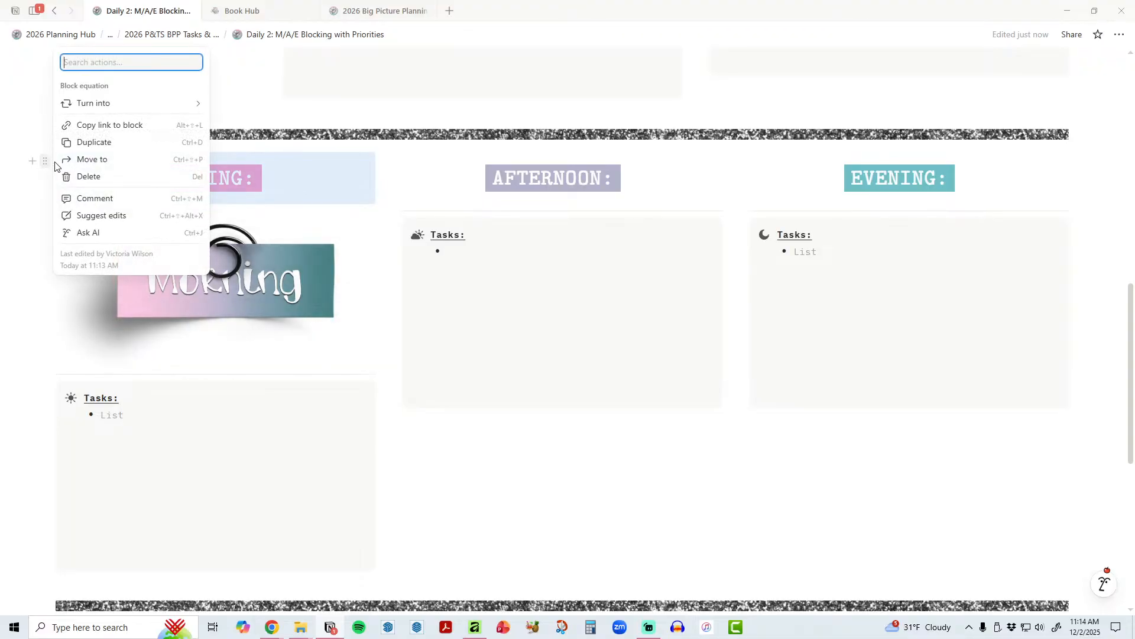
left_click(92, 176)
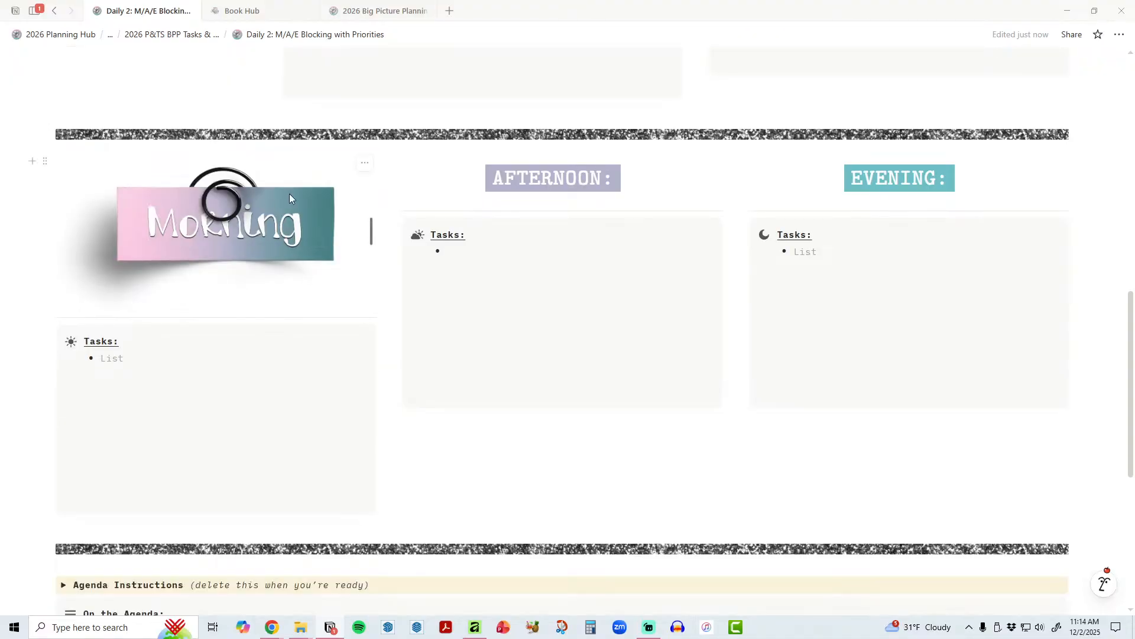
Step: Duplicate the Morning image and place the copy above the AFTERNOON heading in the middle column
left_click(365, 163)
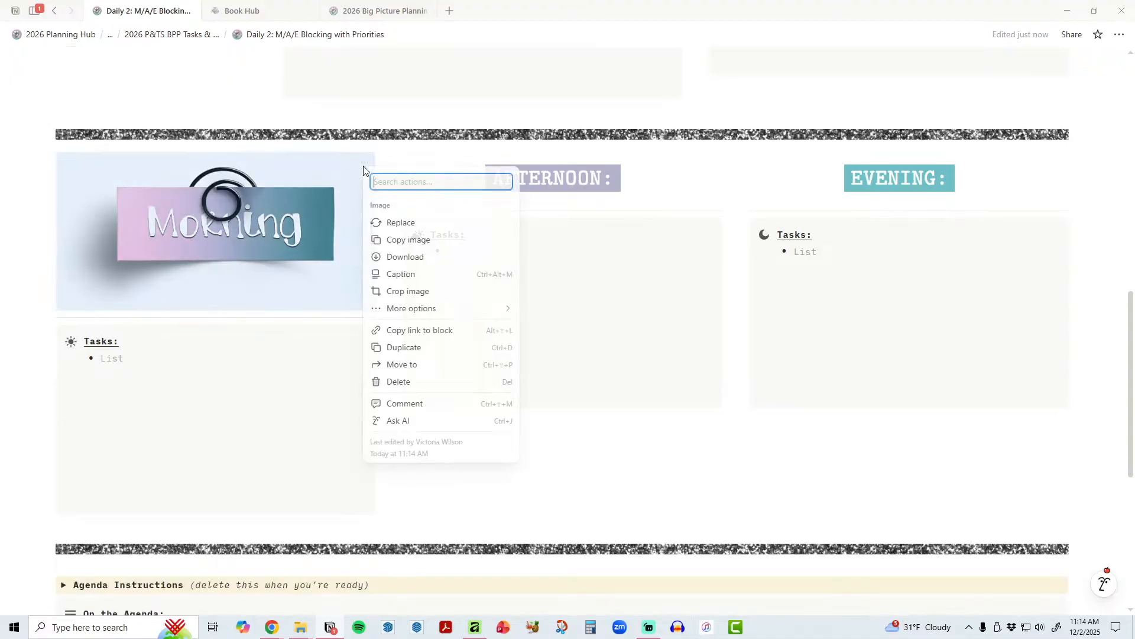
left_click(423, 349)
left_click_drag(46, 324, 480, 159)
Step: Replace the copied image in the middle column with evening.png and delete the AFTERNOON text heading
right_click(567, 239)
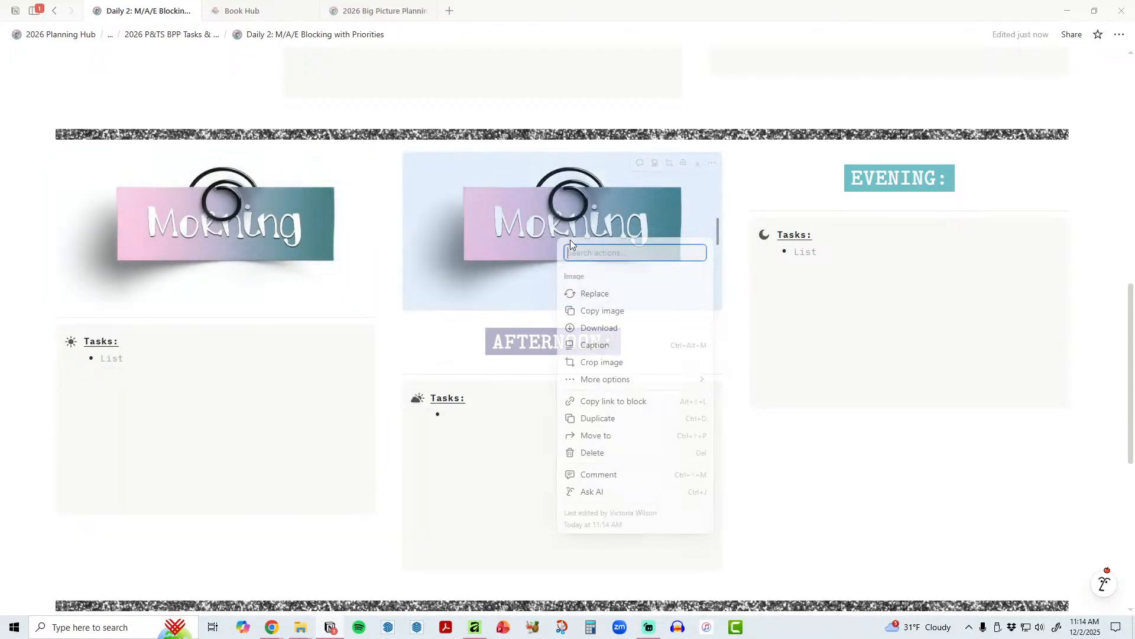
left_click(602, 293)
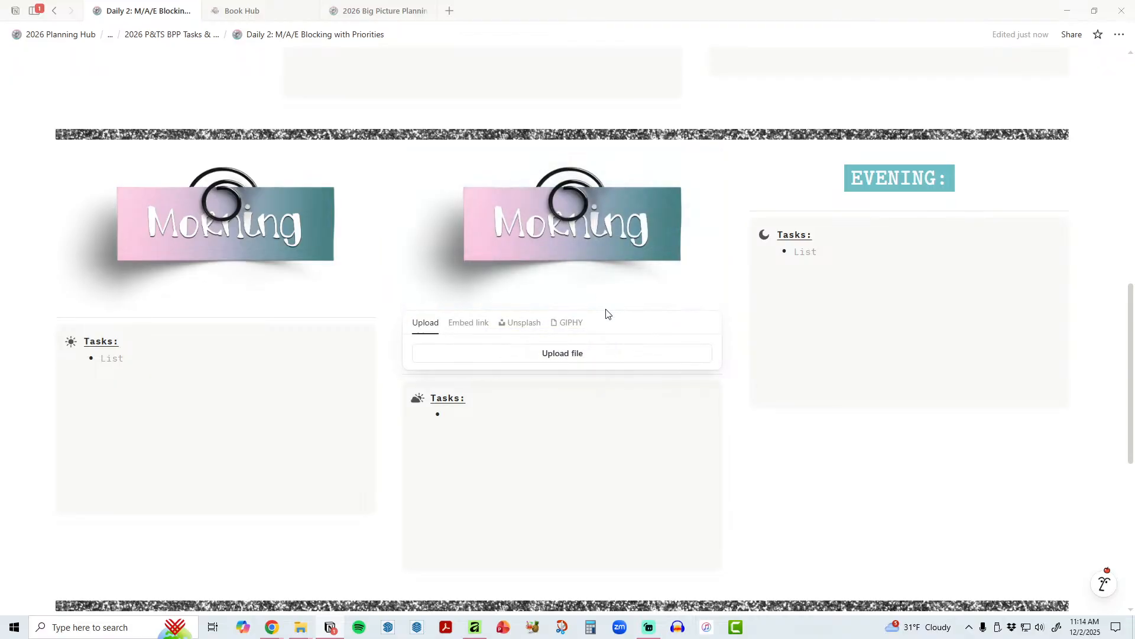
left_click(573, 355)
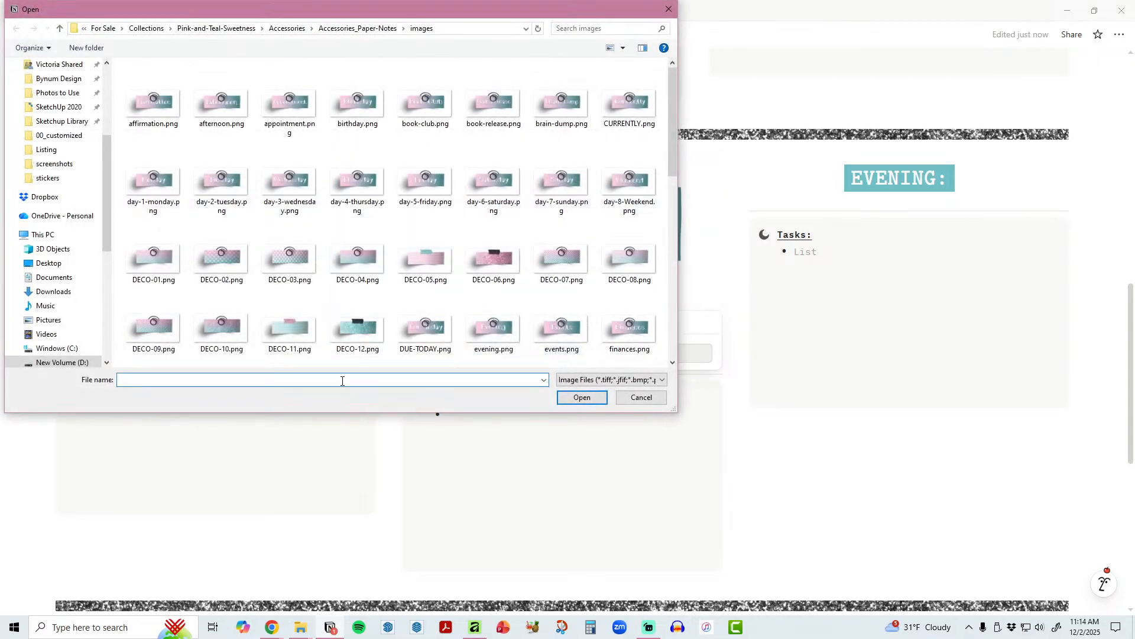
type("evening.png")
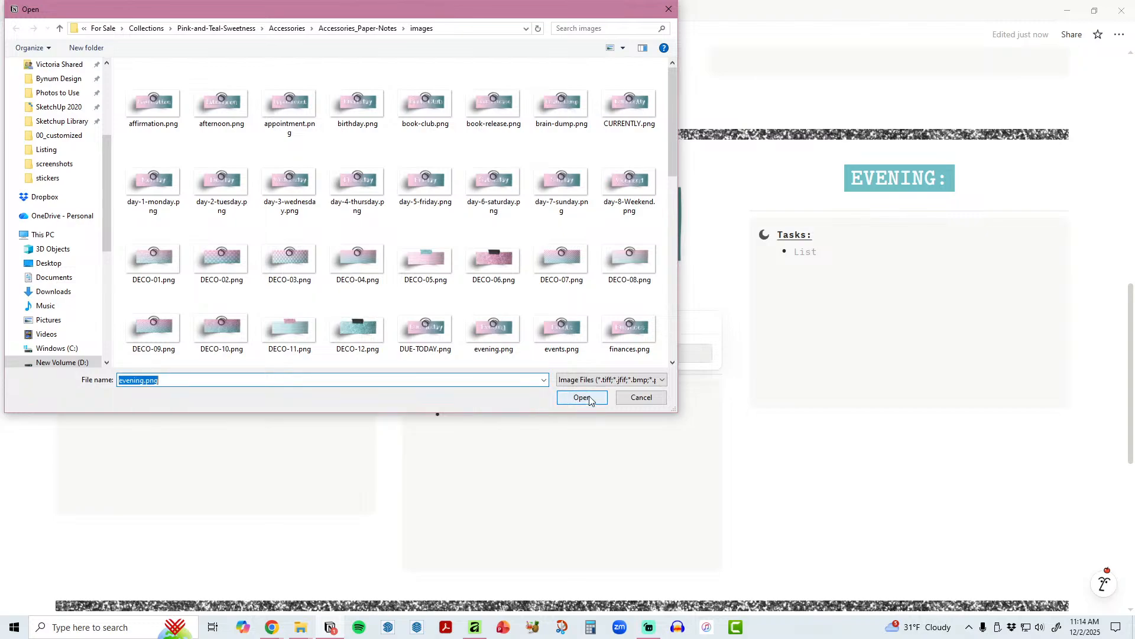
left_click(588, 396)
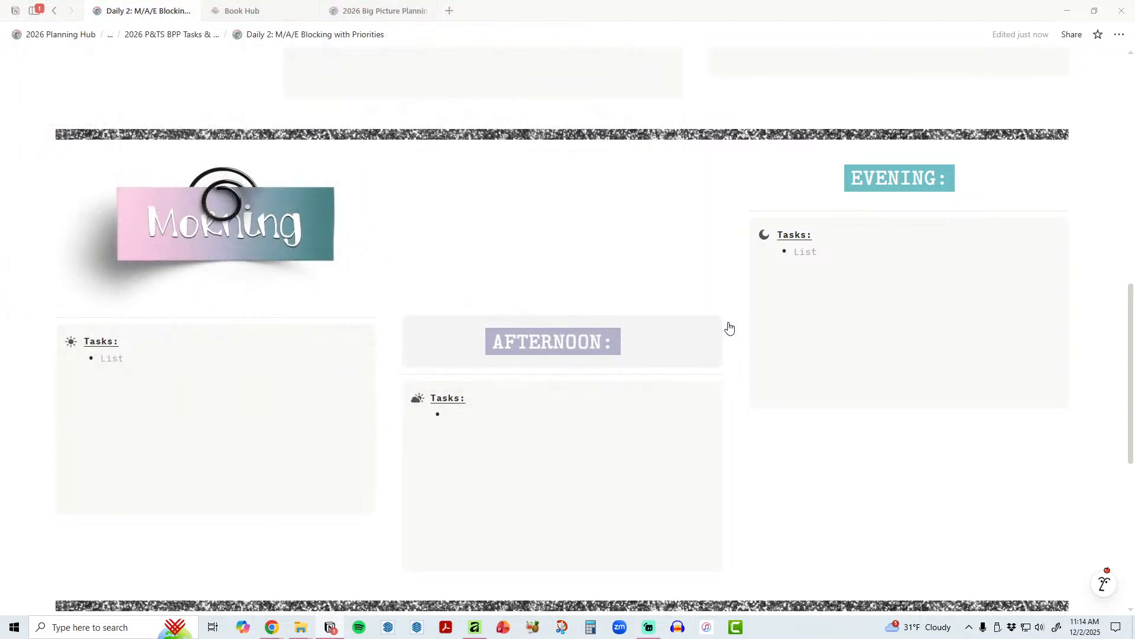
right_click(672, 347)
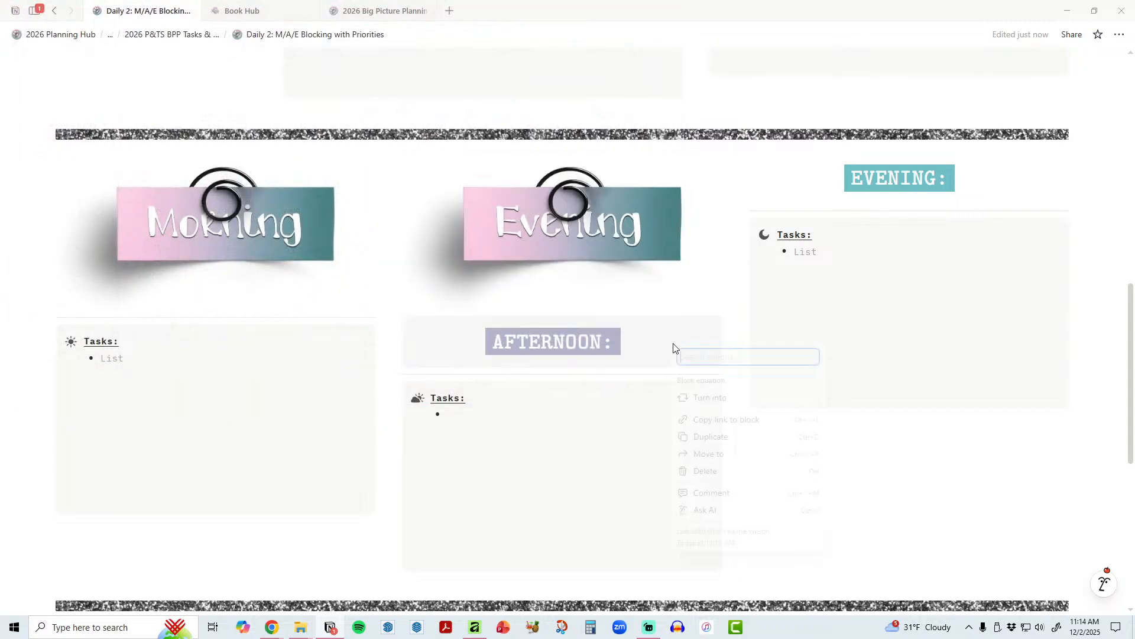
left_click(715, 475)
Step: Duplicate the Evening image and place the copy above the EVENING heading in the third column
right_click(502, 231)
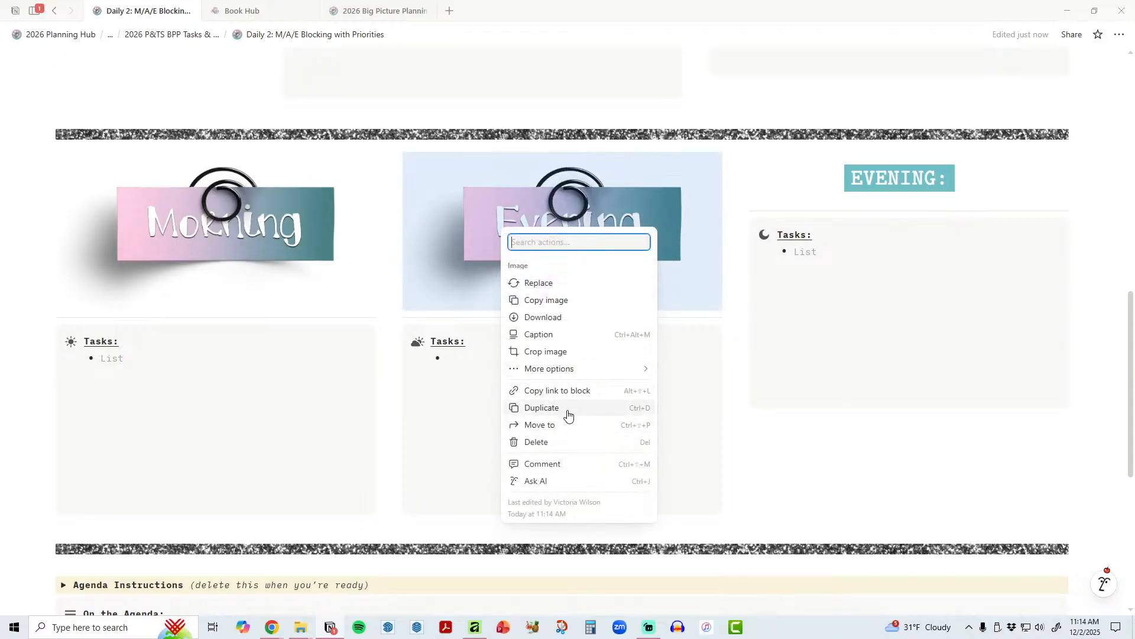
left_click(567, 416)
left_click_drag(395, 322, 841, 175)
right_click(887, 213)
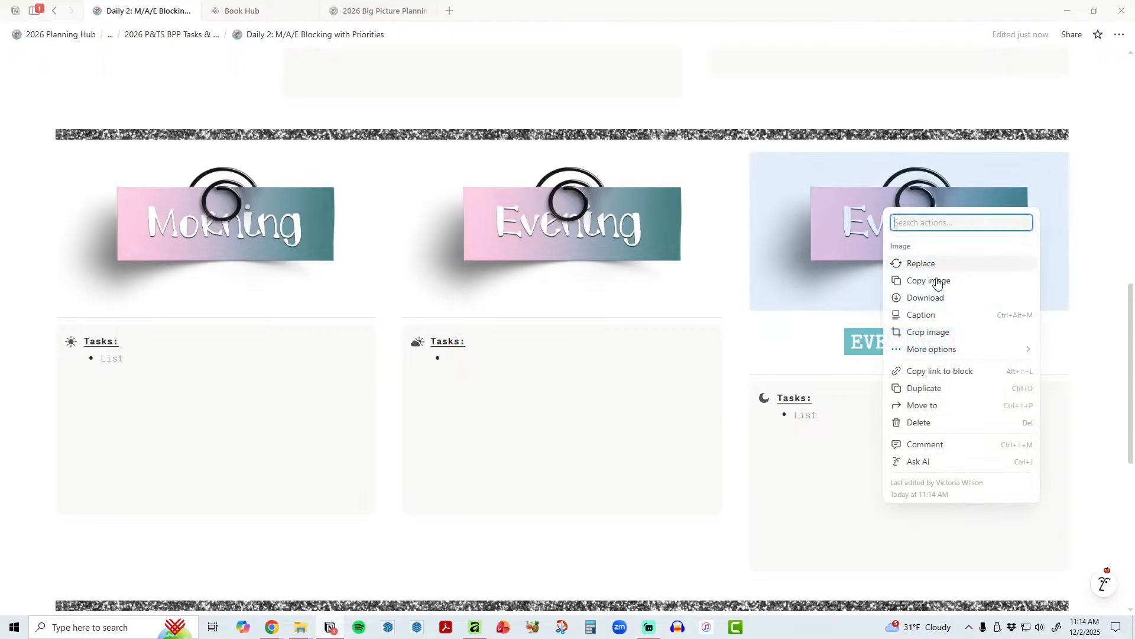
left_click(614, 236)
Step: Replace the middle column's Evening image with afternoon.png and delete the EVENING text heading in the third column
right_click(613, 236)
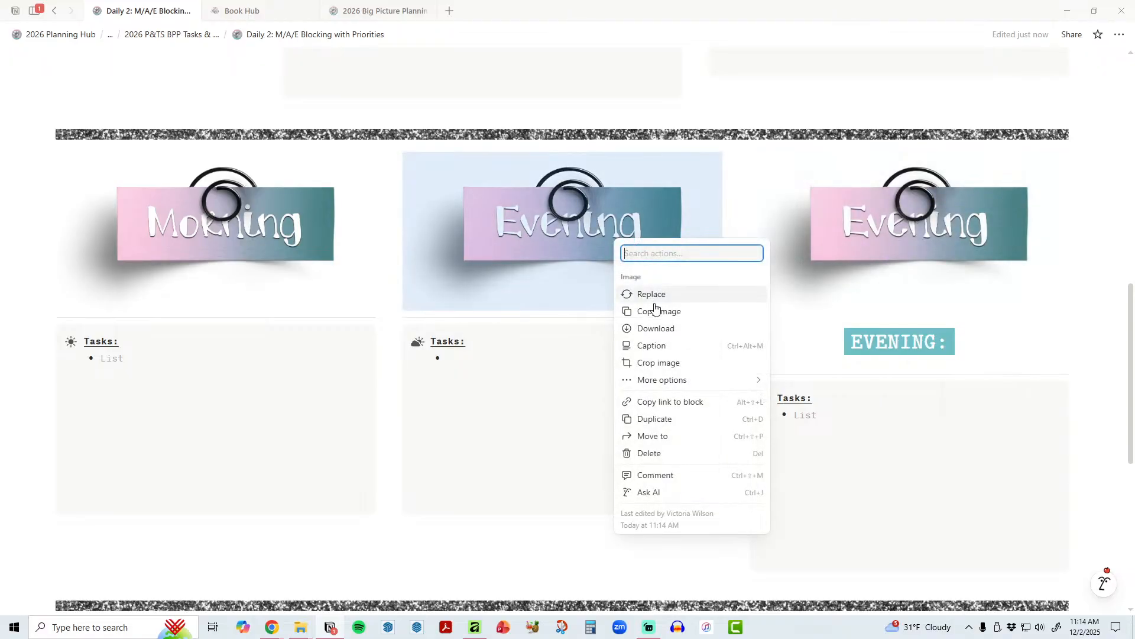
left_click(651, 295)
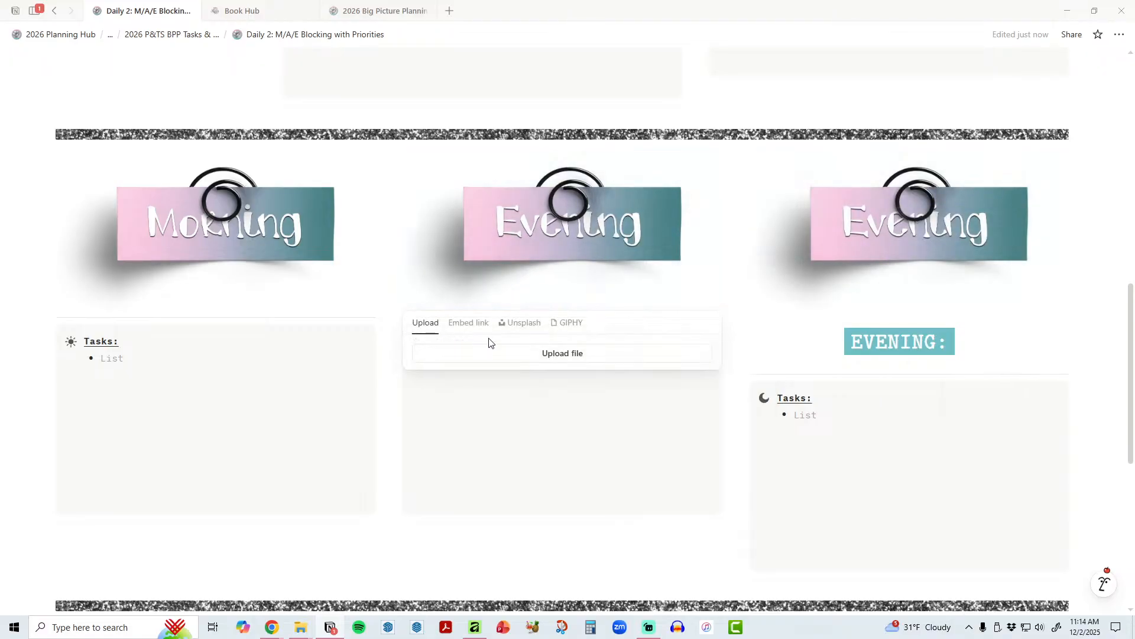
left_click(444, 347)
type("af")
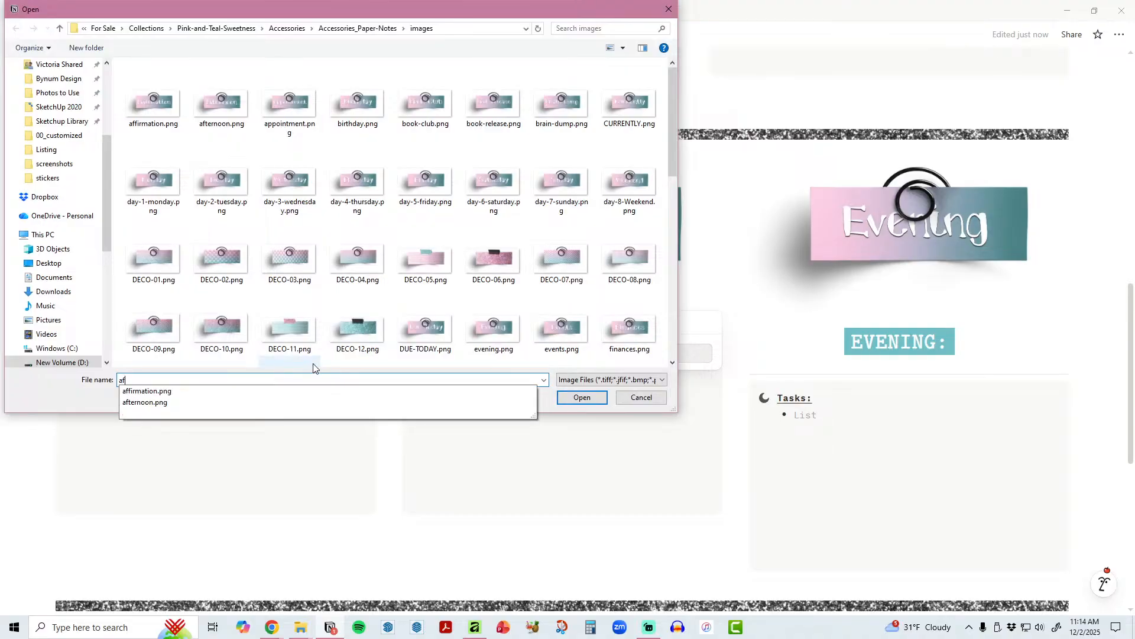
left_click(236, 403)
left_click(586, 398)
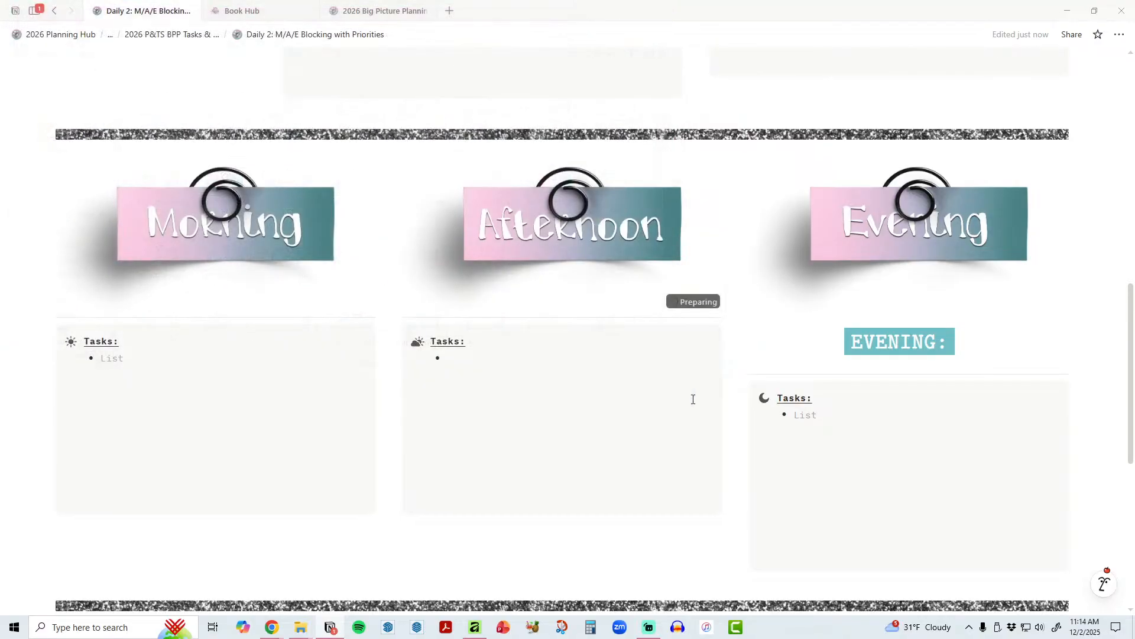
right_click(827, 345)
left_click(866, 471)
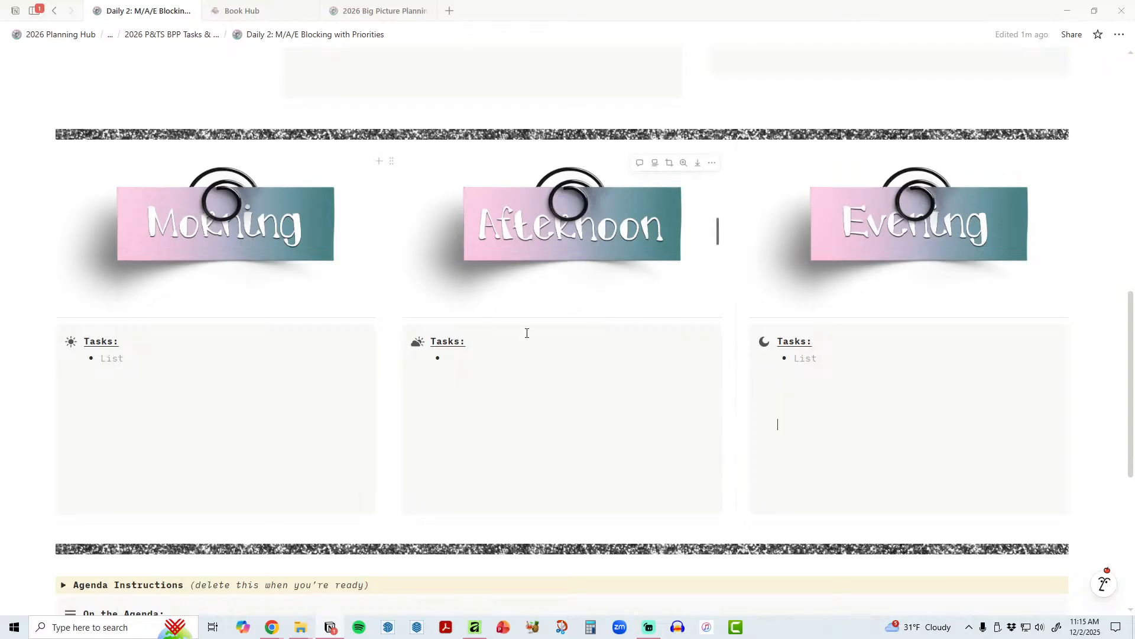
Step: Review the decorated daily page and return to the 2026 Planning Hub through its Dashboard link
scroll(555, 363, "down", 6)
scroll(553, 363, "up", 8)
scroll(553, 364, "up", 10)
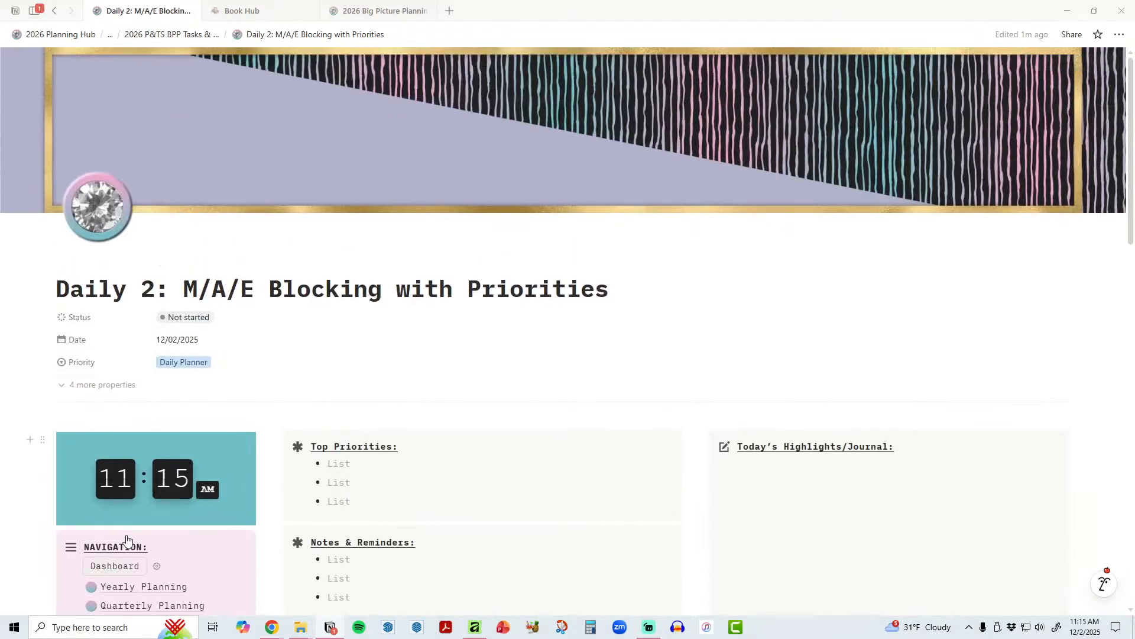
left_click(112, 567)
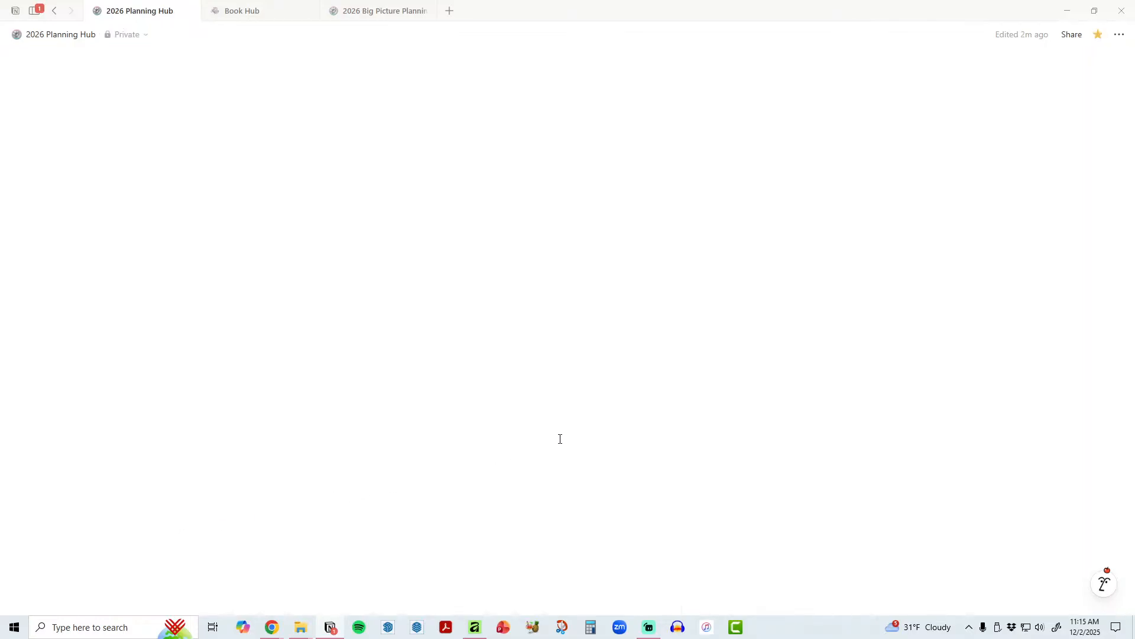
Step: Set the size command in the This Quarter heading's equation to huge
scroll(561, 434, "down", 10)
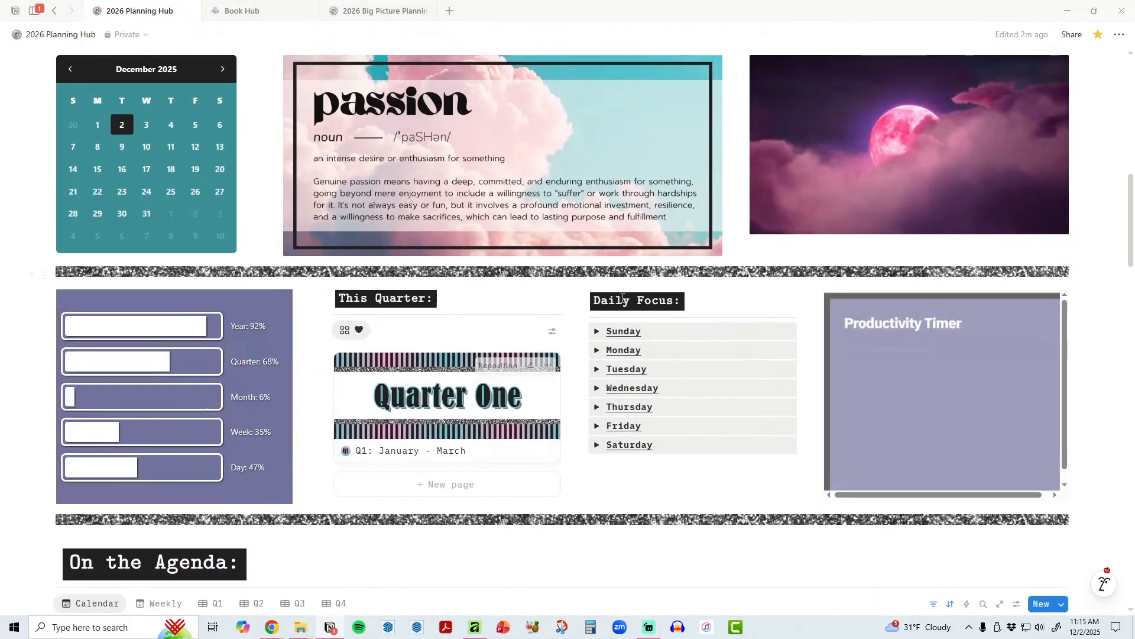
left_click(626, 300)
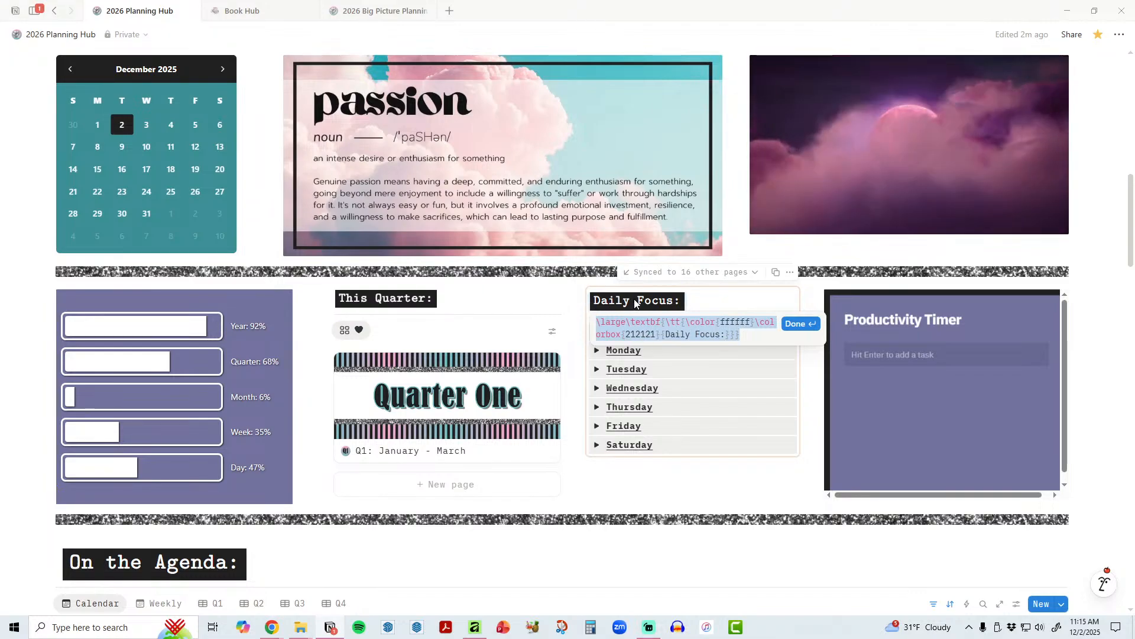
left_click(389, 305)
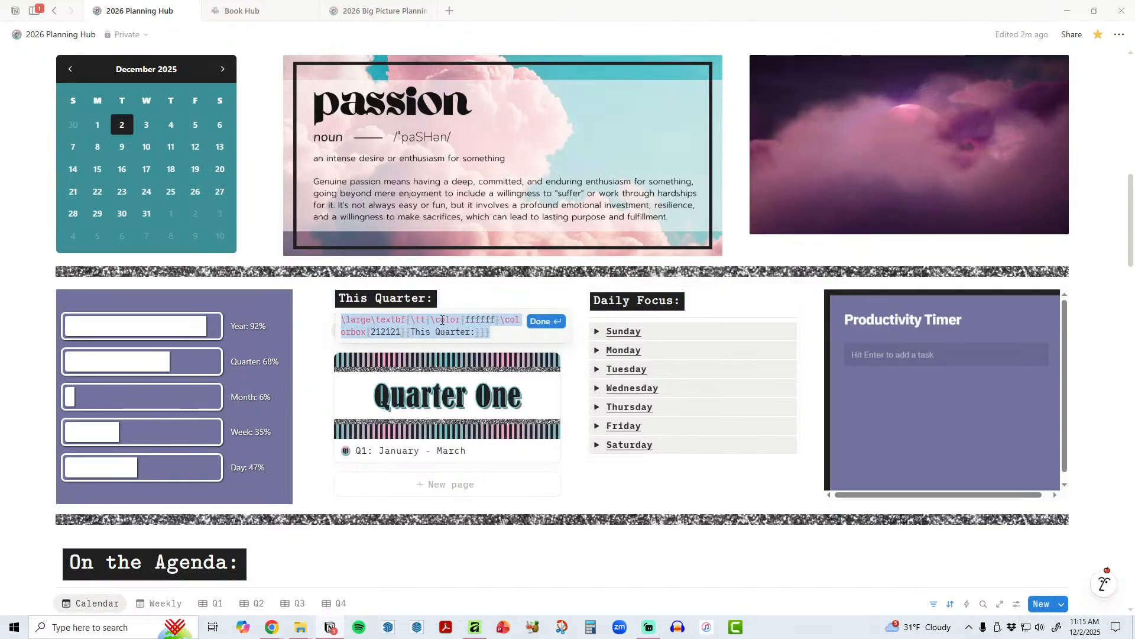
double_click(365, 319)
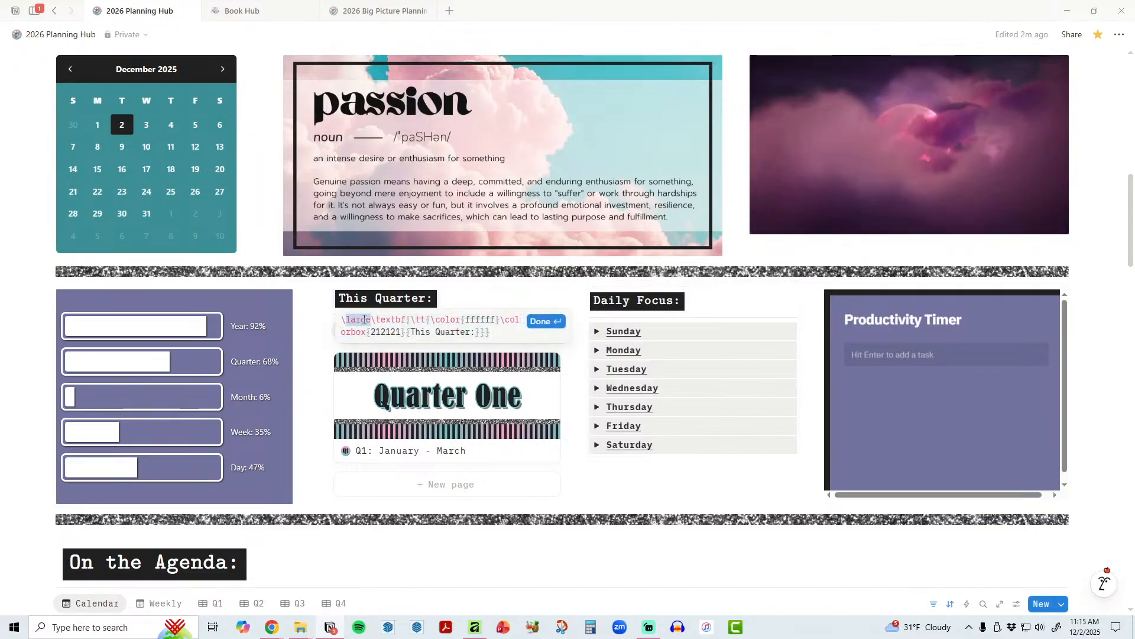
type("huge")
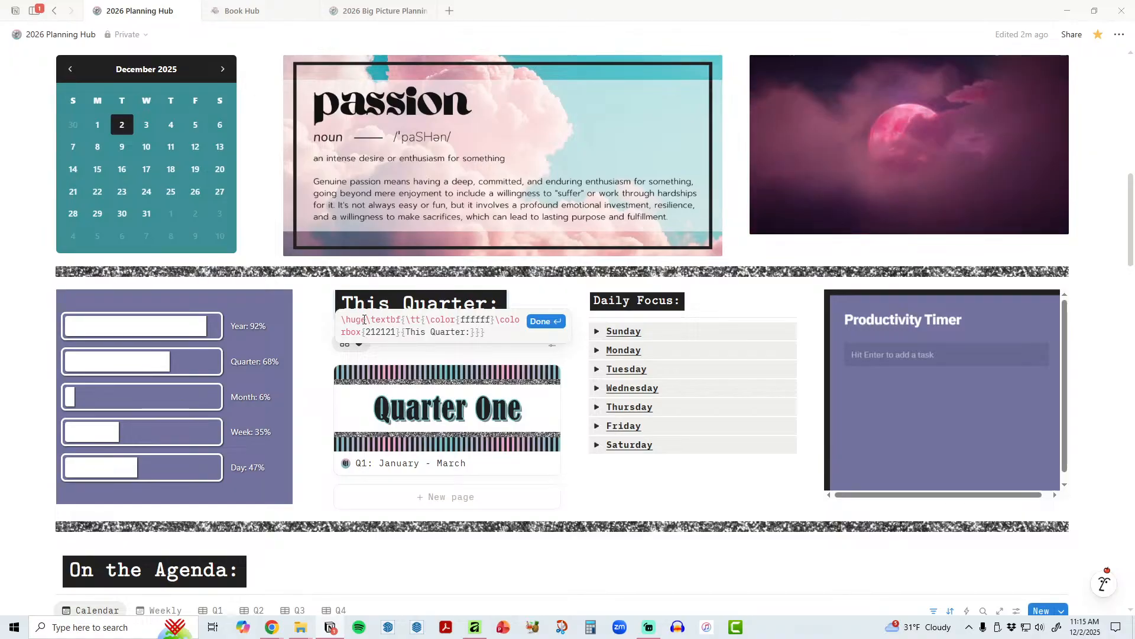
left_click(538, 322)
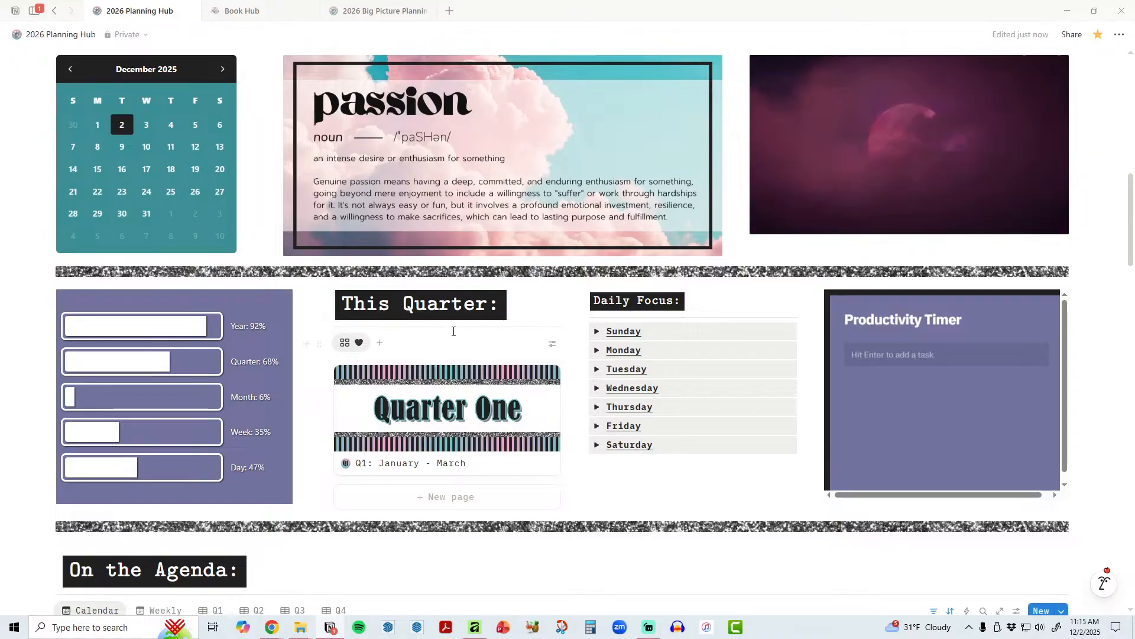
Step: Try to set the box colour code in the This Quarter heading's equation to 524edg
left_click(419, 308)
double_click(381, 340)
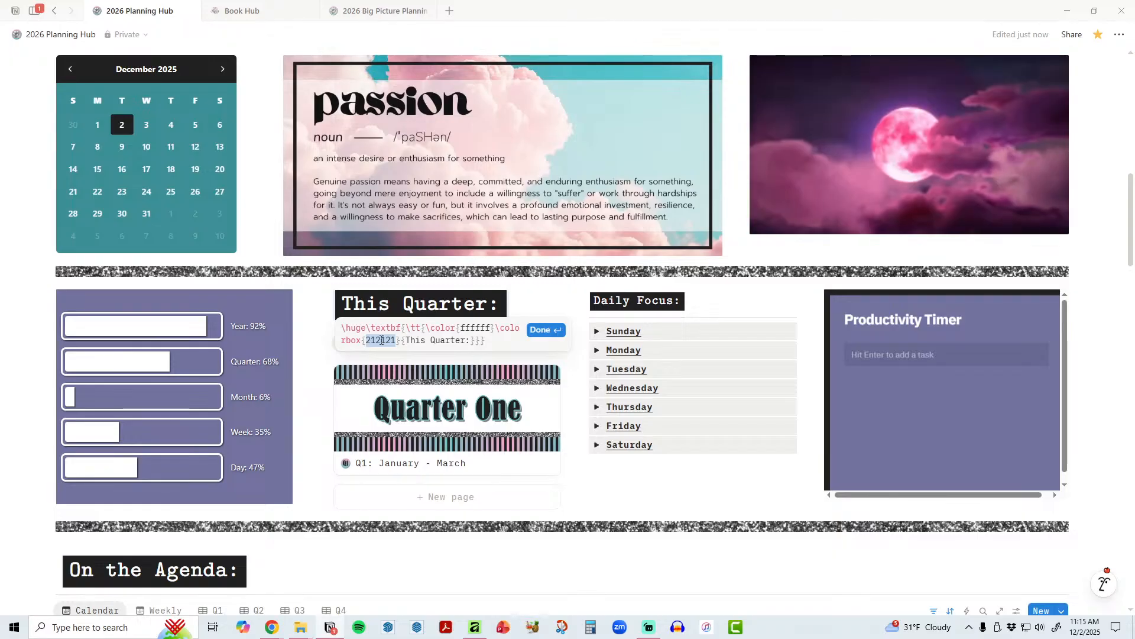
type("52")
type("4ed")
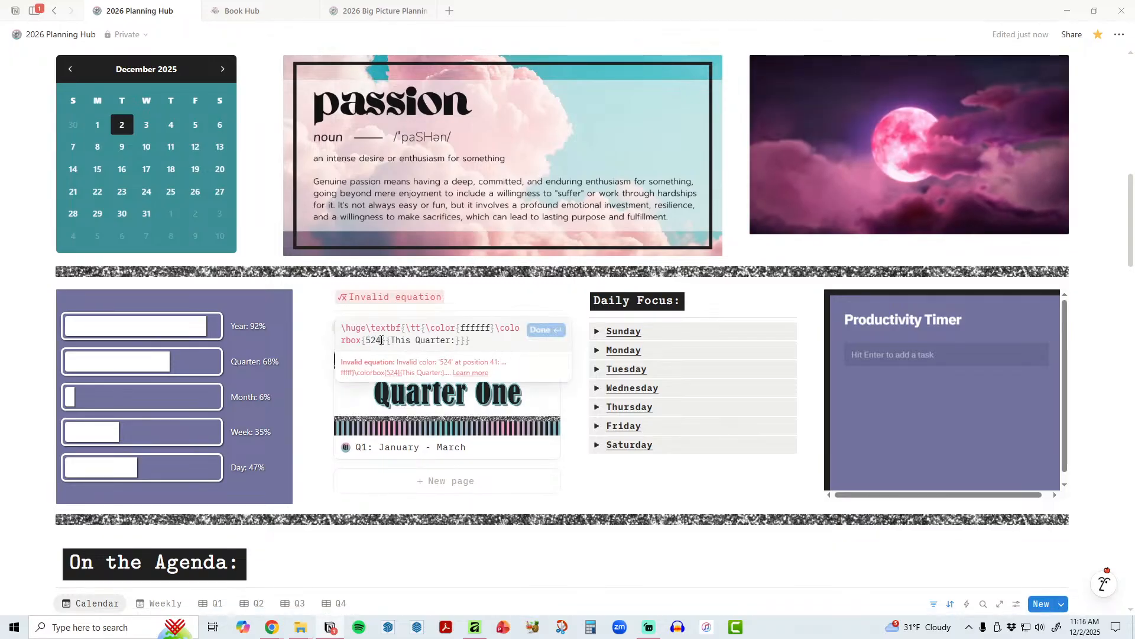
type("g")
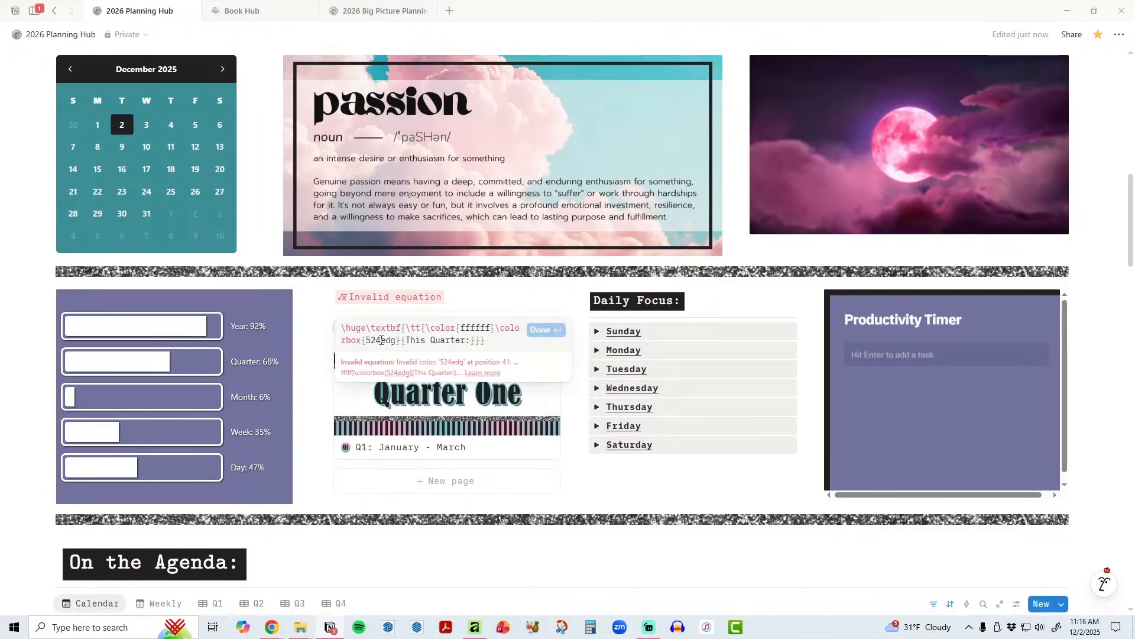
Step: Restore the This Quarter heading's box colour code to 212121 and save the equation
double_click(386, 341)
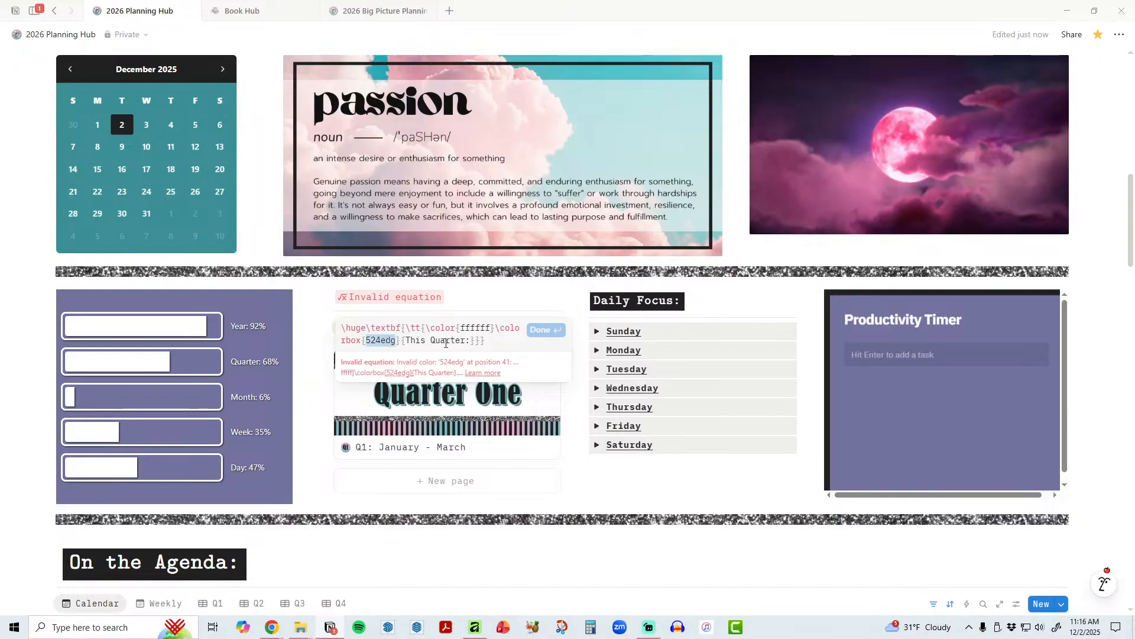
type("212121")
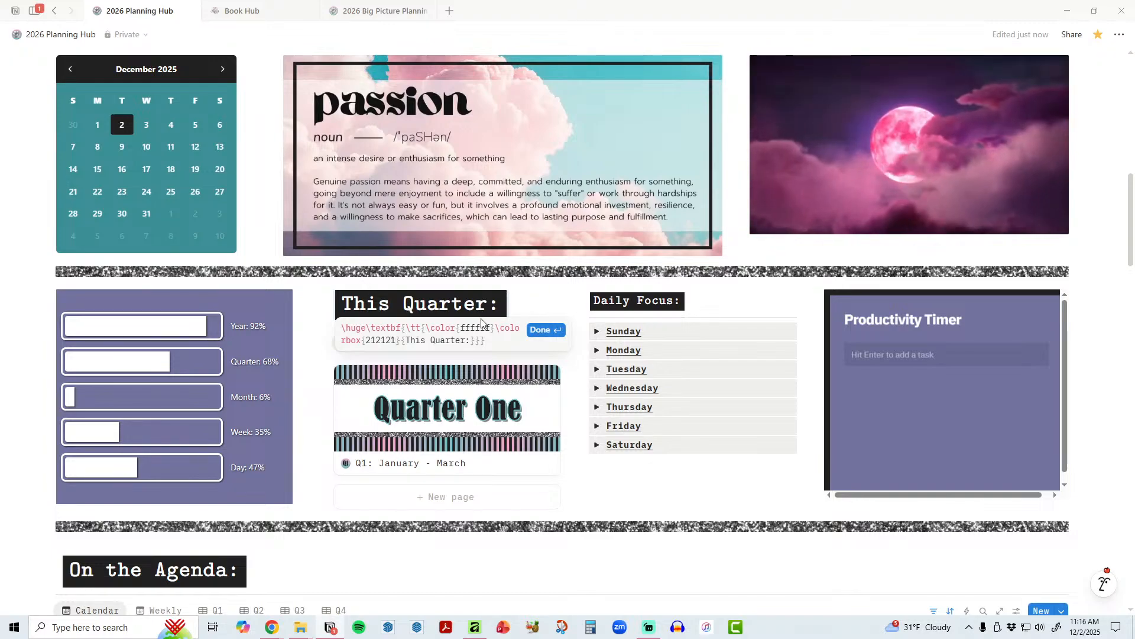
left_click(540, 332)
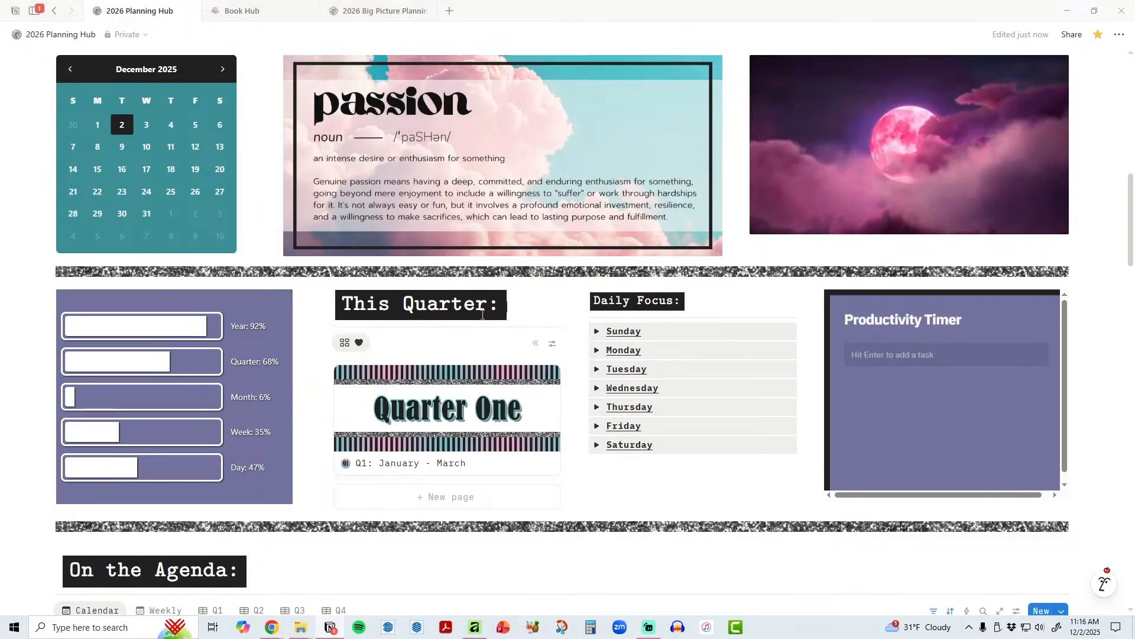
Step: Try the large size command in the This Quarter heading's equation, then close the equation without saving
left_click(383, 306)
left_click(632, 306)
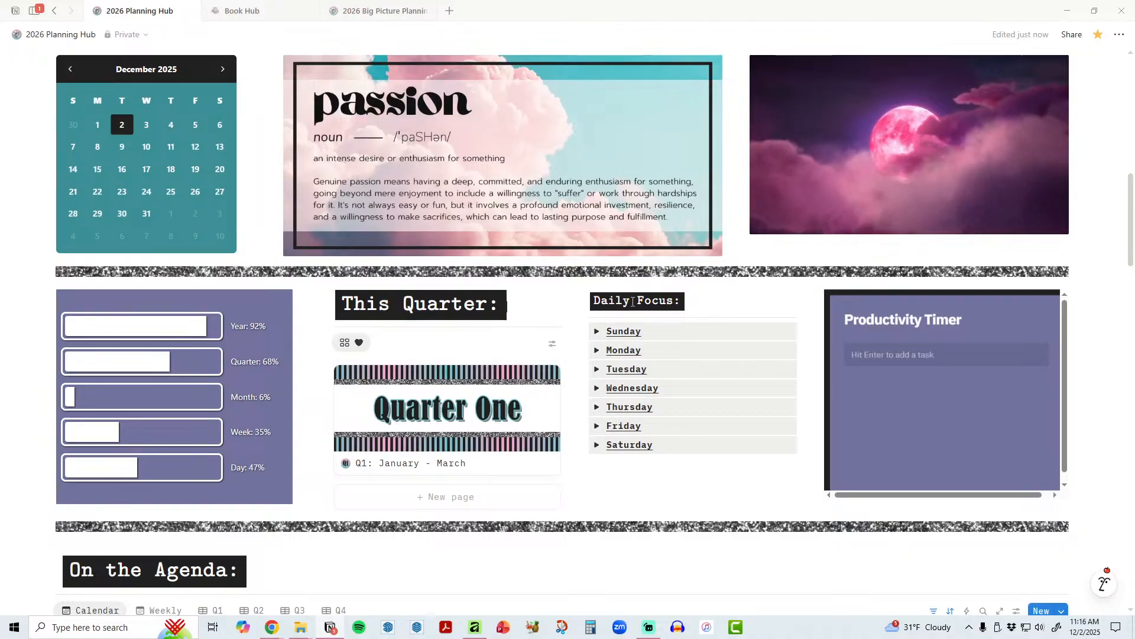
left_click(632, 306)
left_click(383, 306)
left_click(383, 306)
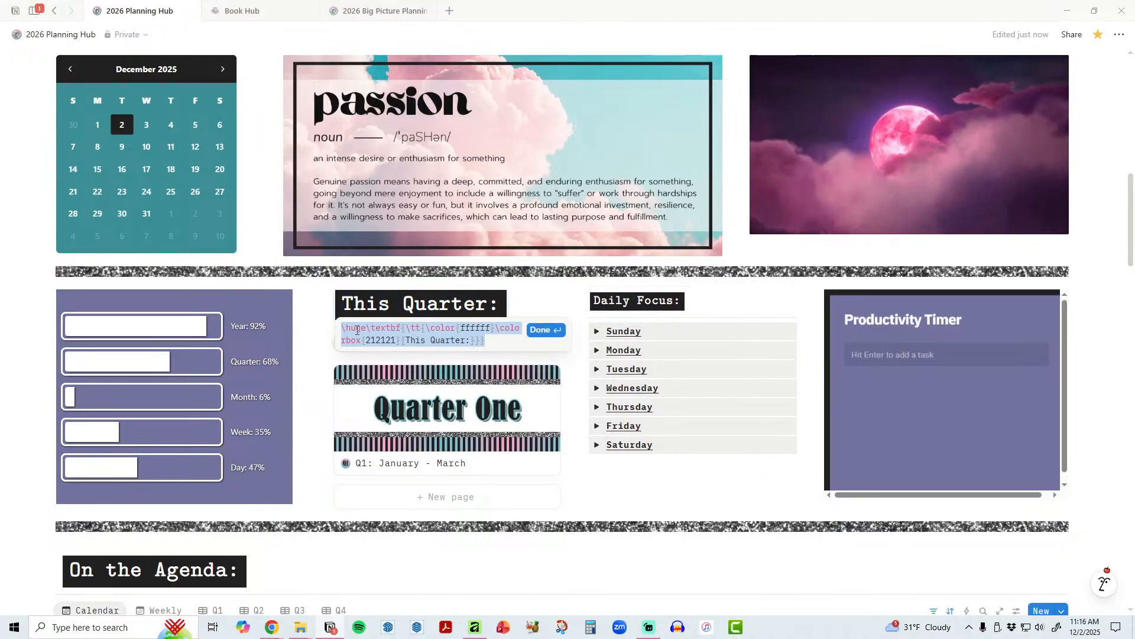
double_click(357, 328)
type("large")
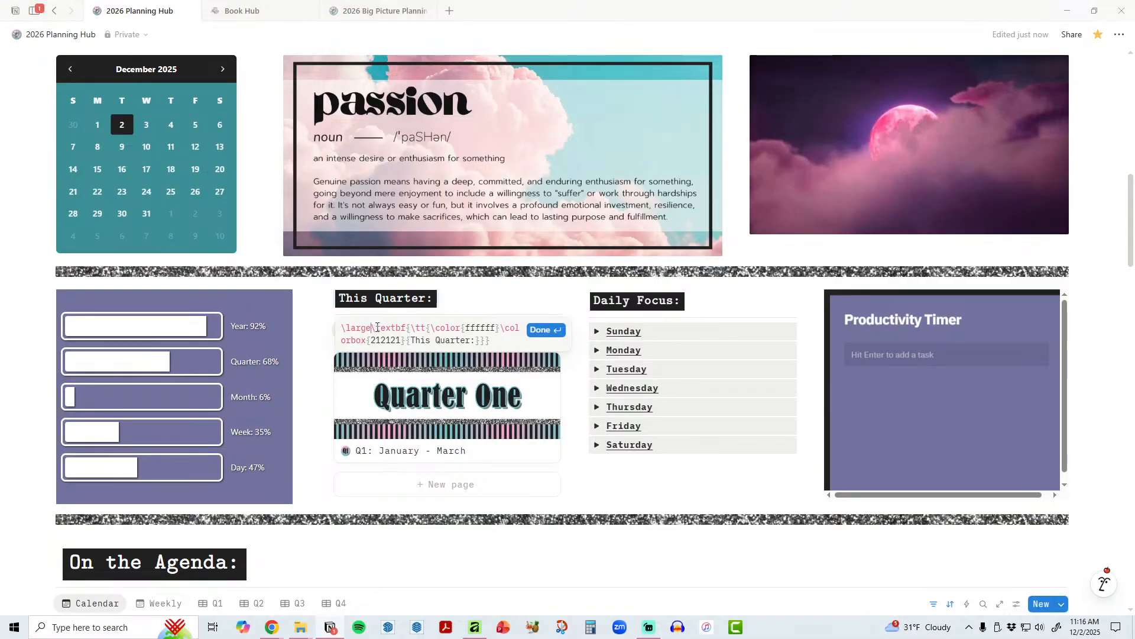
left_click_drag(376, 329, 424, 327)
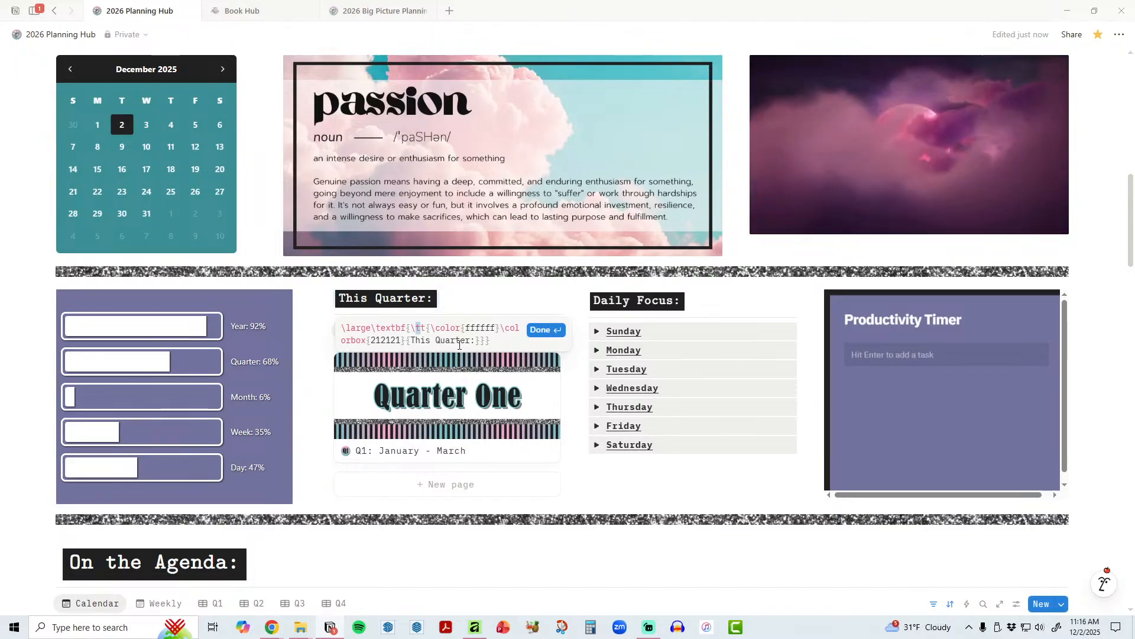
left_click(608, 476)
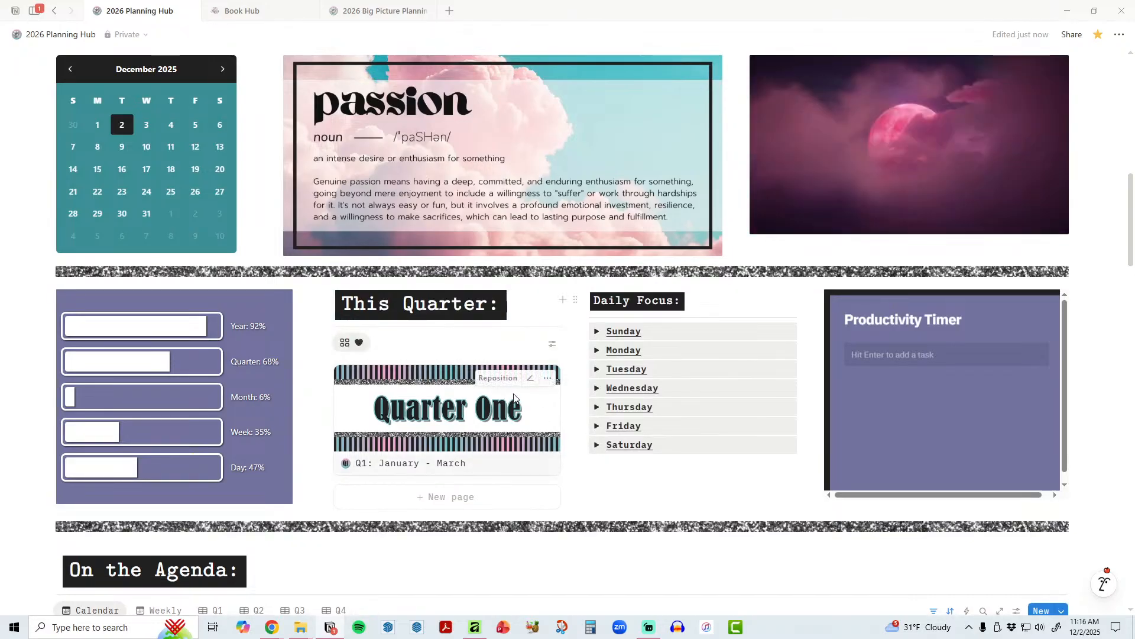
Step: Set the size command in the This Quarter heading's equation to large and save it
left_click(445, 316)
double_click(358, 327)
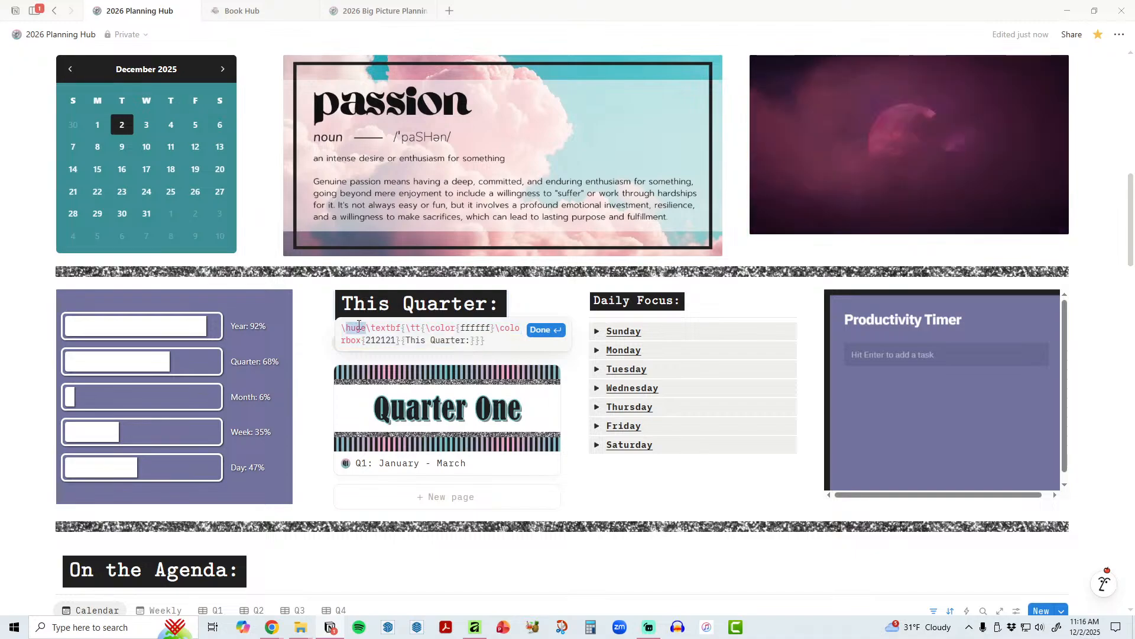
type("large")
left_click(541, 329)
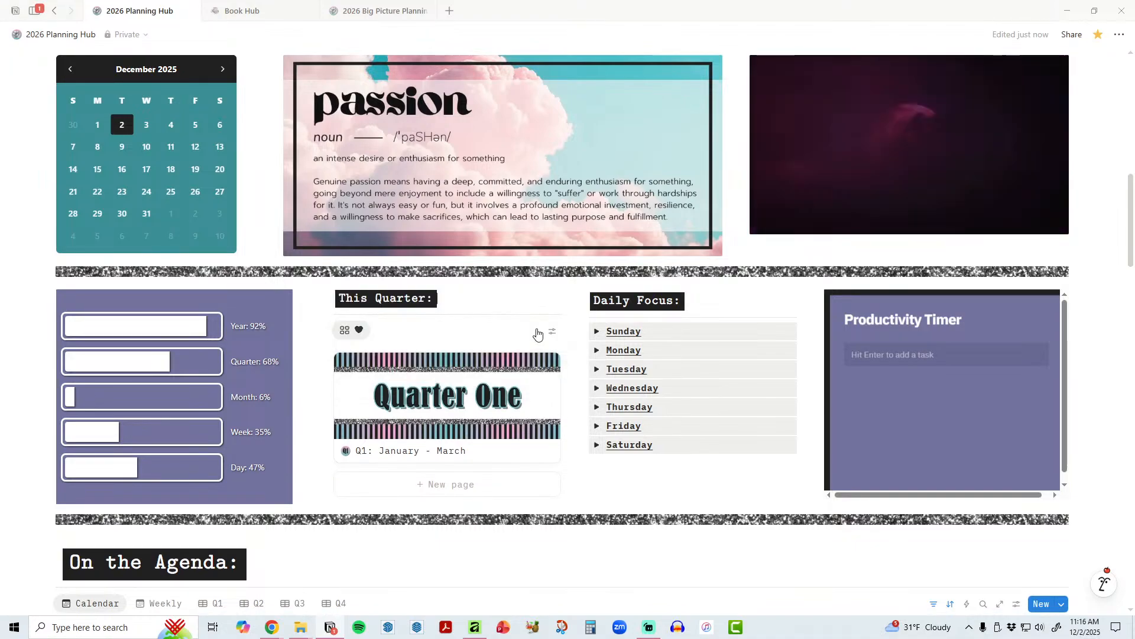
Step: Duplicate the On the Agenda heading block above the calendar
scroll(532, 323, "down", 2)
left_click(165, 439)
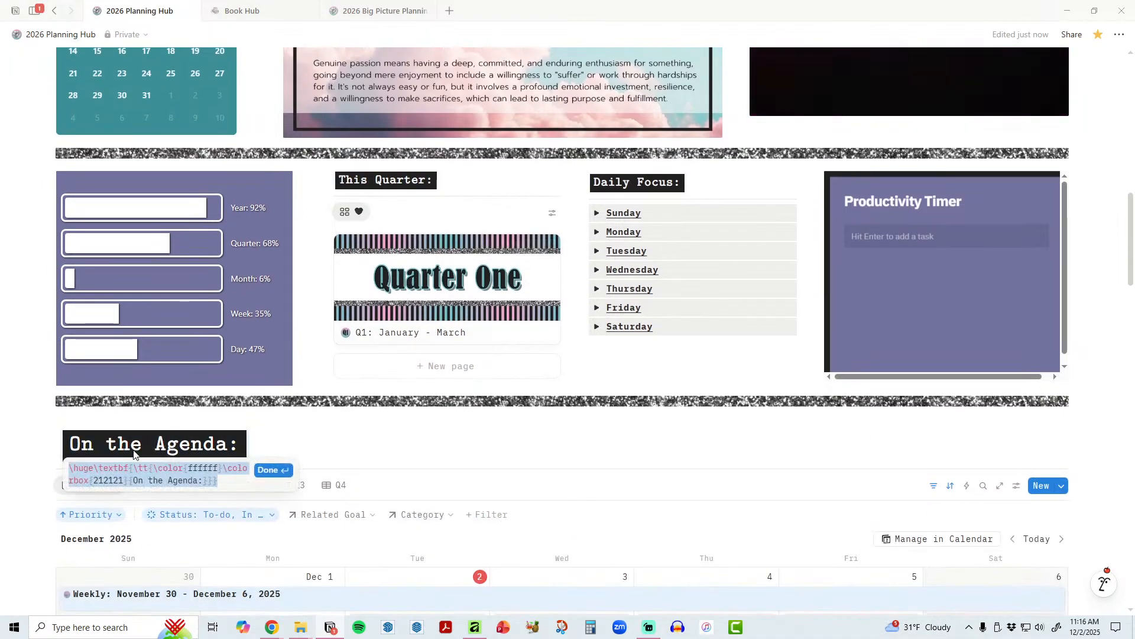
left_click(273, 466)
right_click(225, 445)
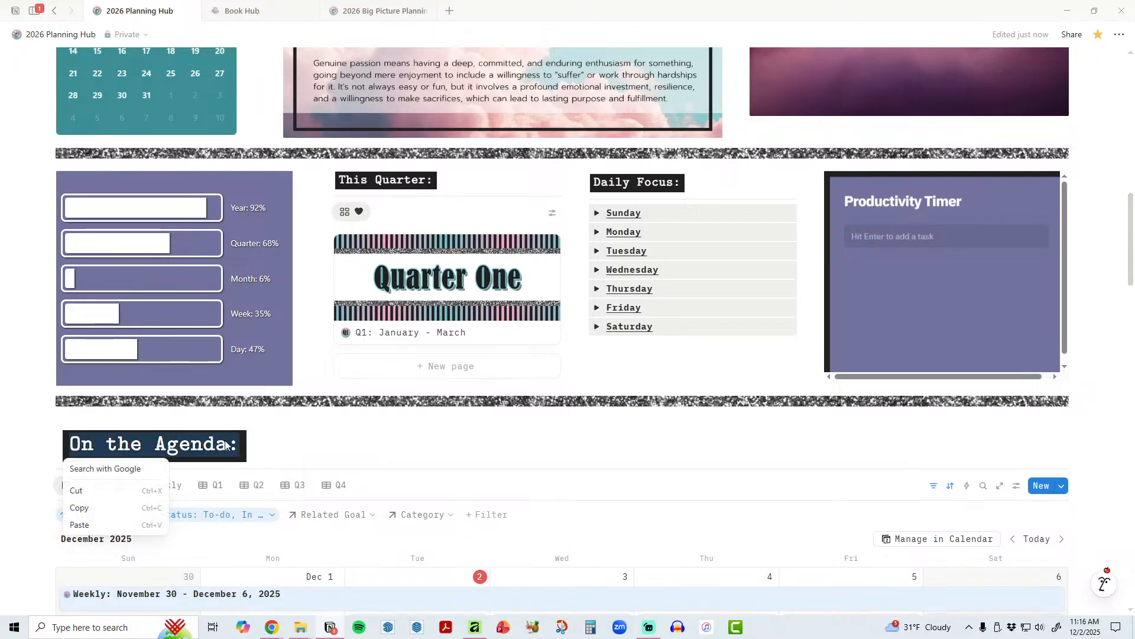
left_click(272, 443)
left_click(45, 438)
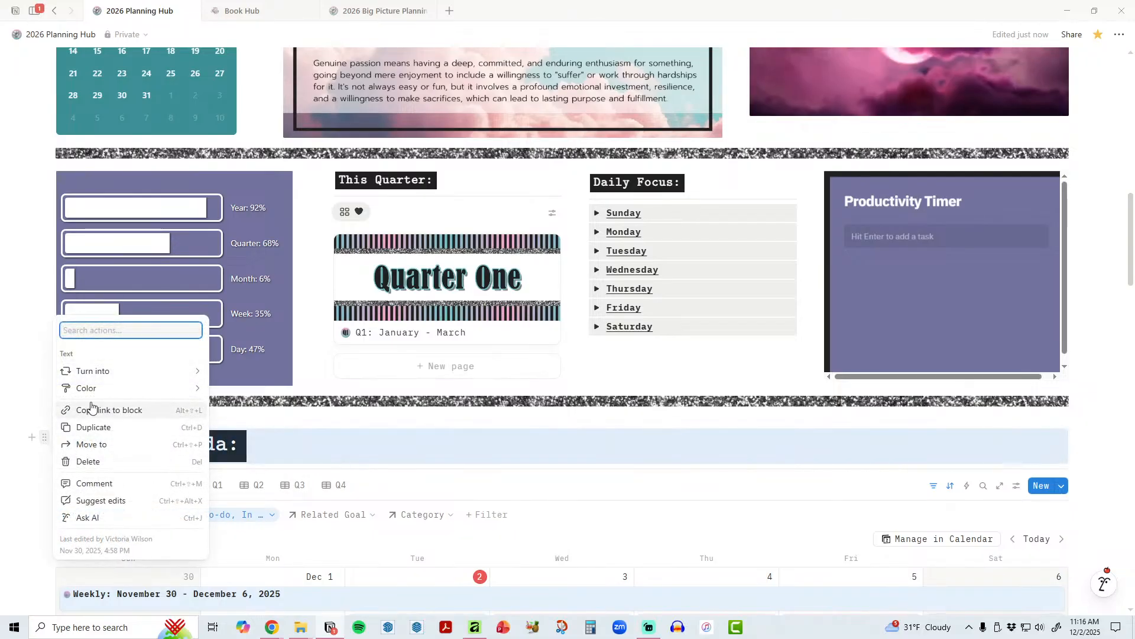
left_click(92, 427)
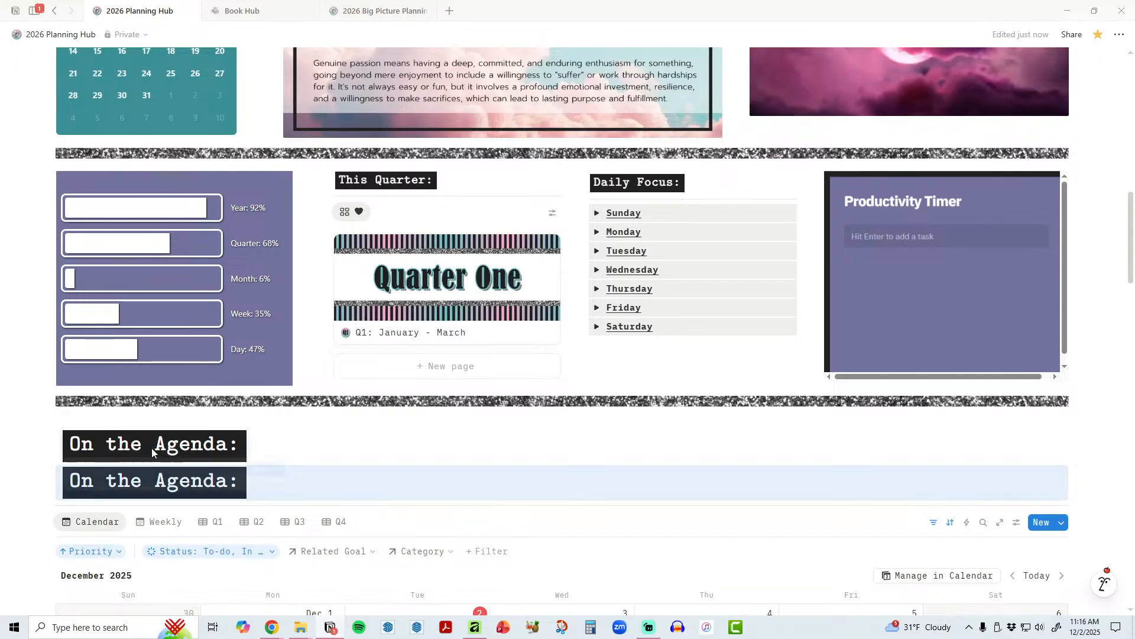
Step: Replace the text in the upper On the Agenda heading's equation with Testing, keeping the colon and formatting
left_click(149, 480)
left_click(169, 480)
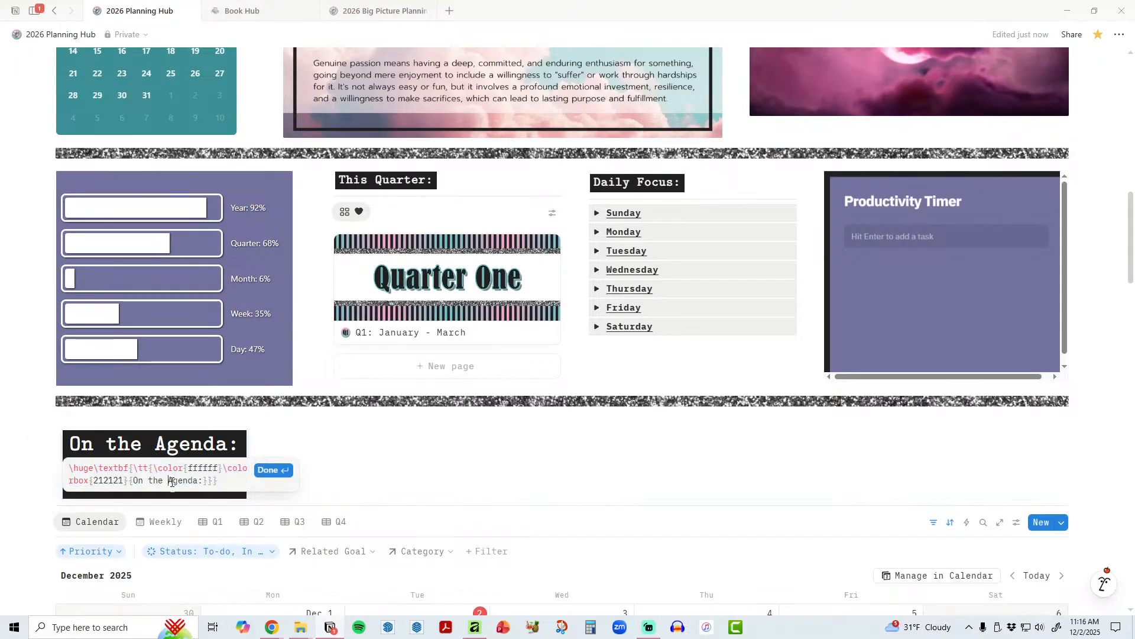
left_click_drag(135, 480, 198, 481)
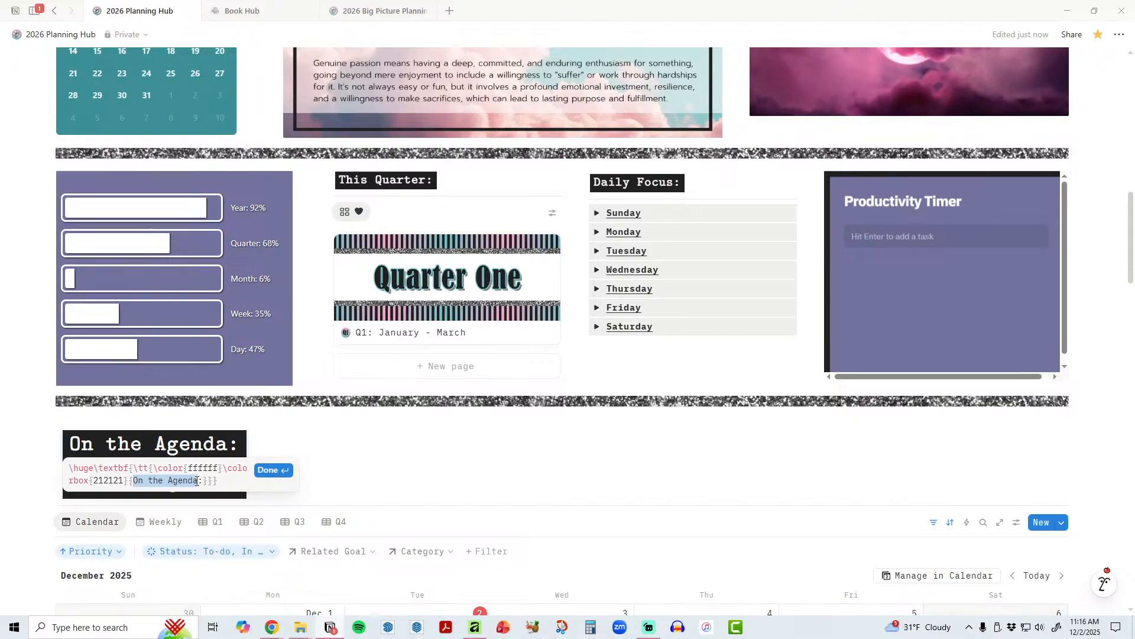
type("Testing")
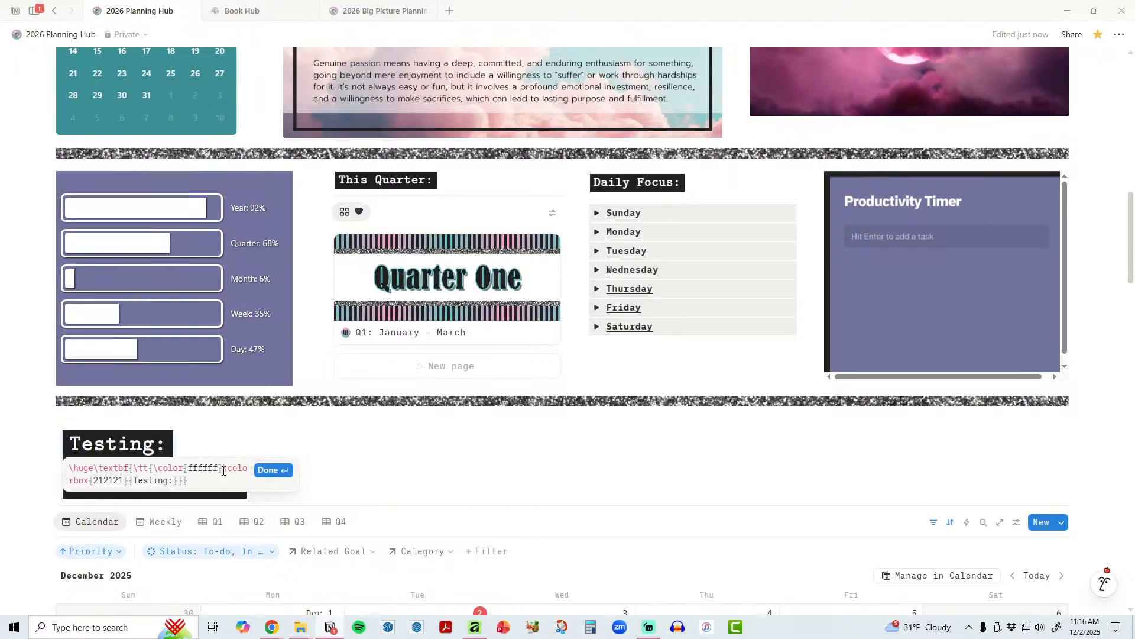
left_click(267, 470)
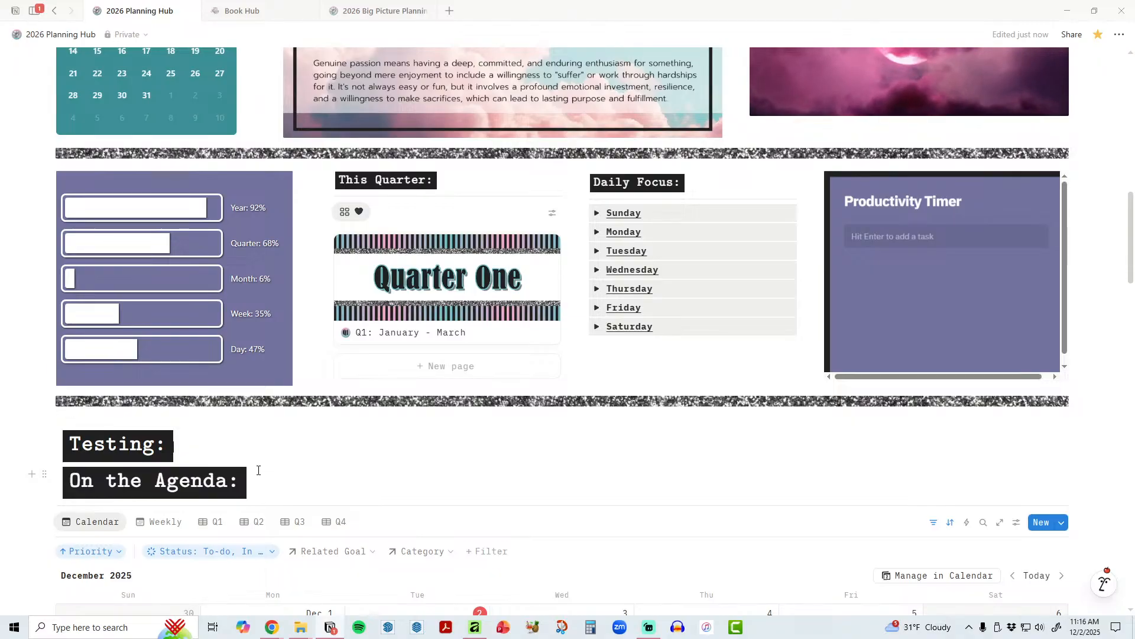
Step: Delete the Testing heading block above the On the Agenda heading
left_click(169, 454)
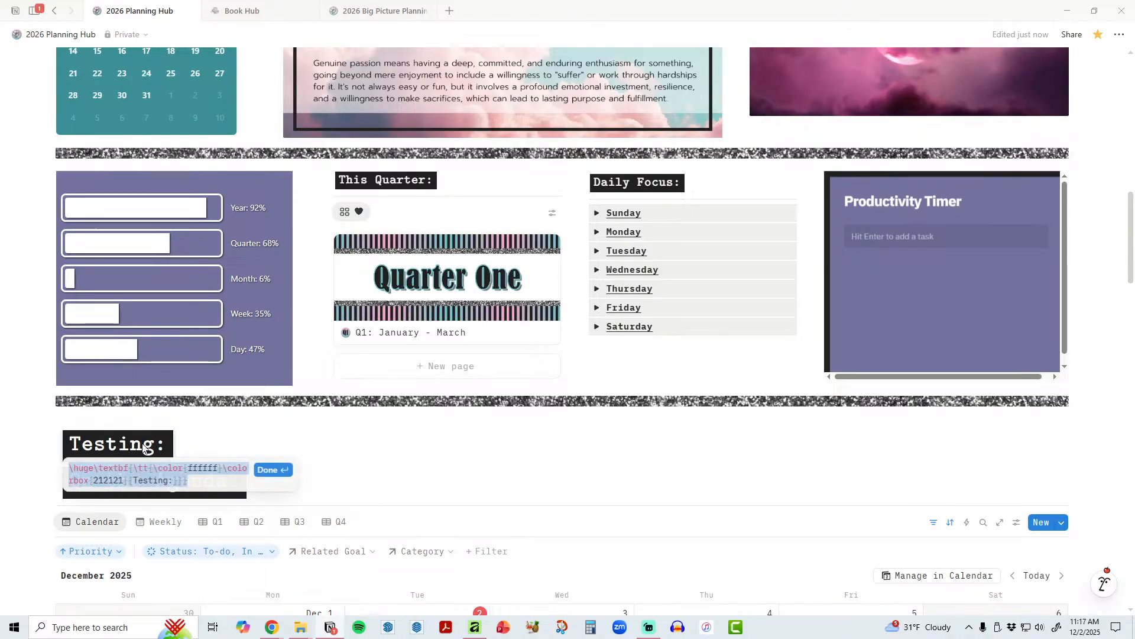
left_click(248, 446)
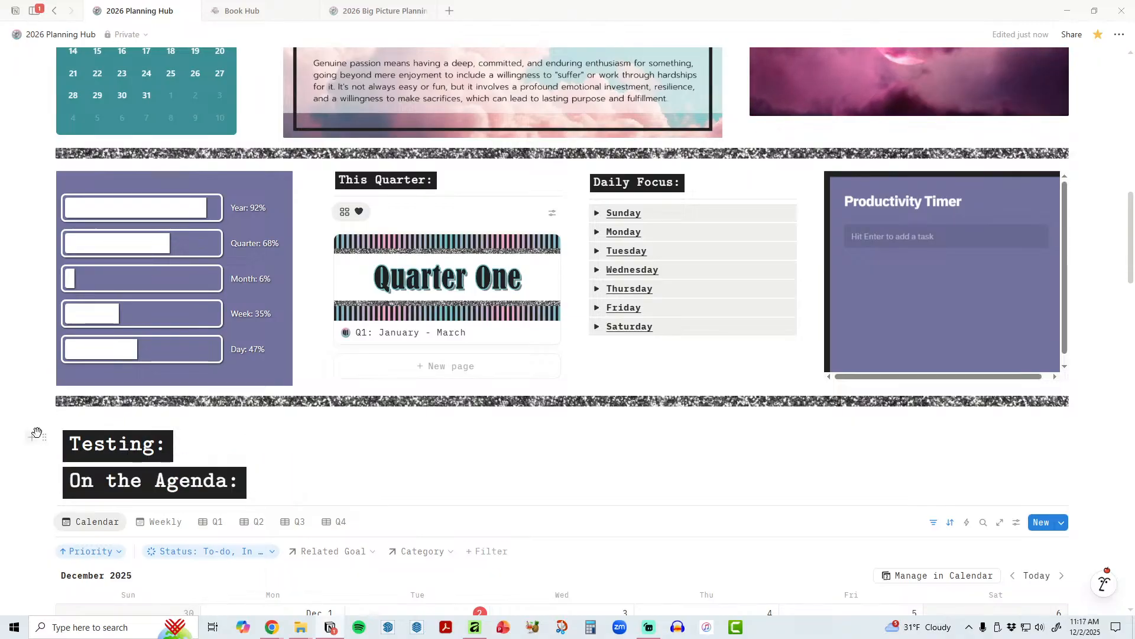
left_click(44, 437)
left_click(102, 462)
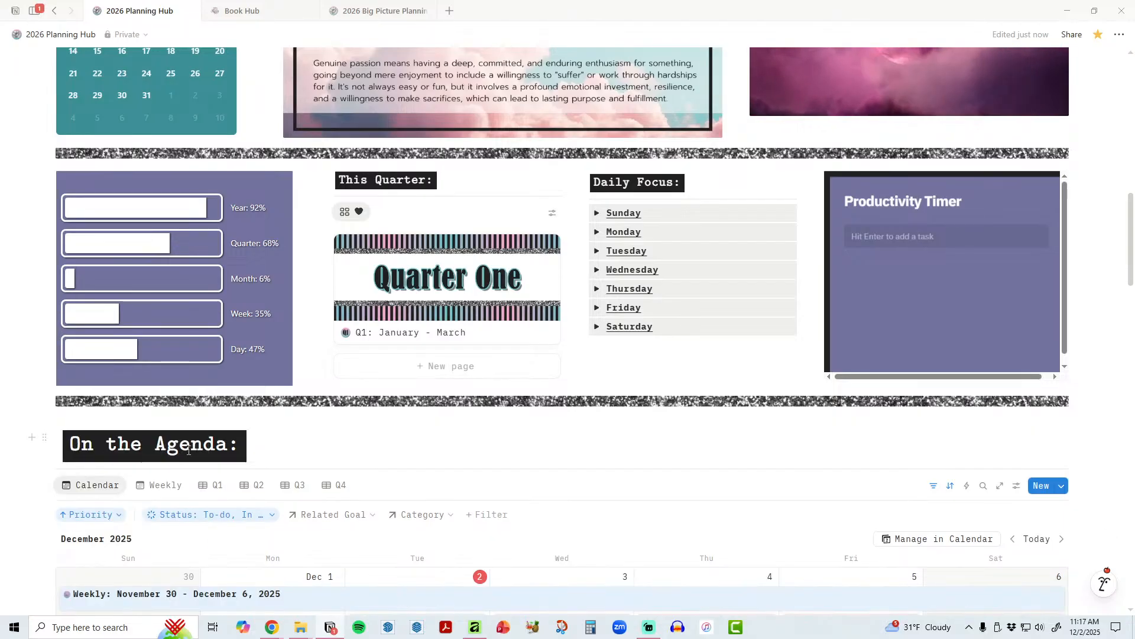
Step: Examine the On the Agenda heading's equation code and the agenda calendar beneath it, leaving both unchanged
left_click(129, 451)
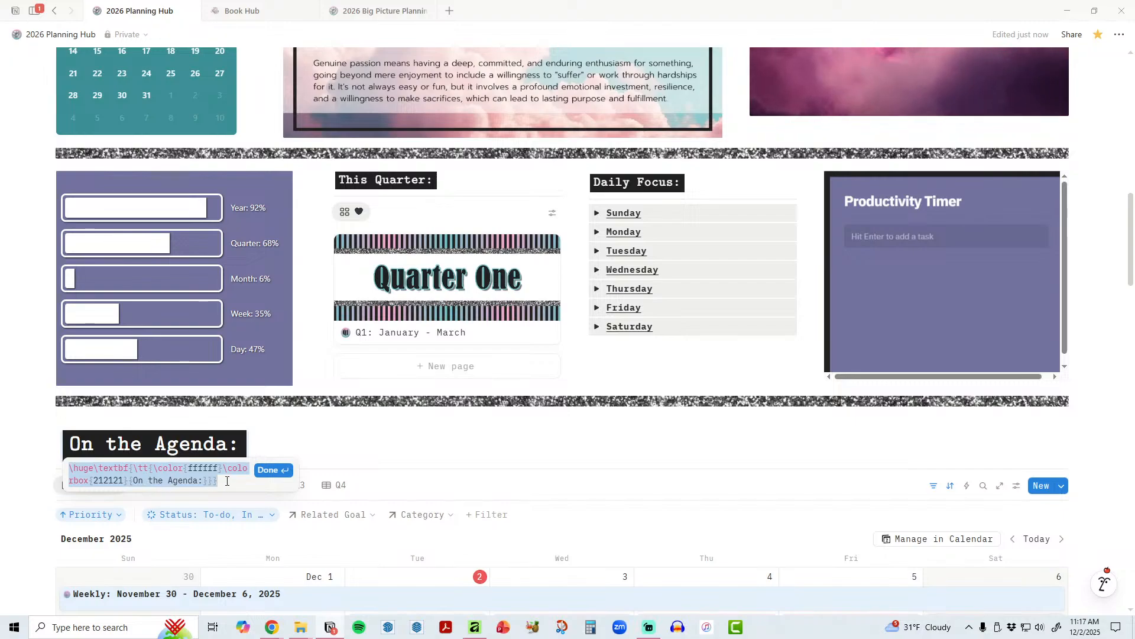
left_click(422, 442)
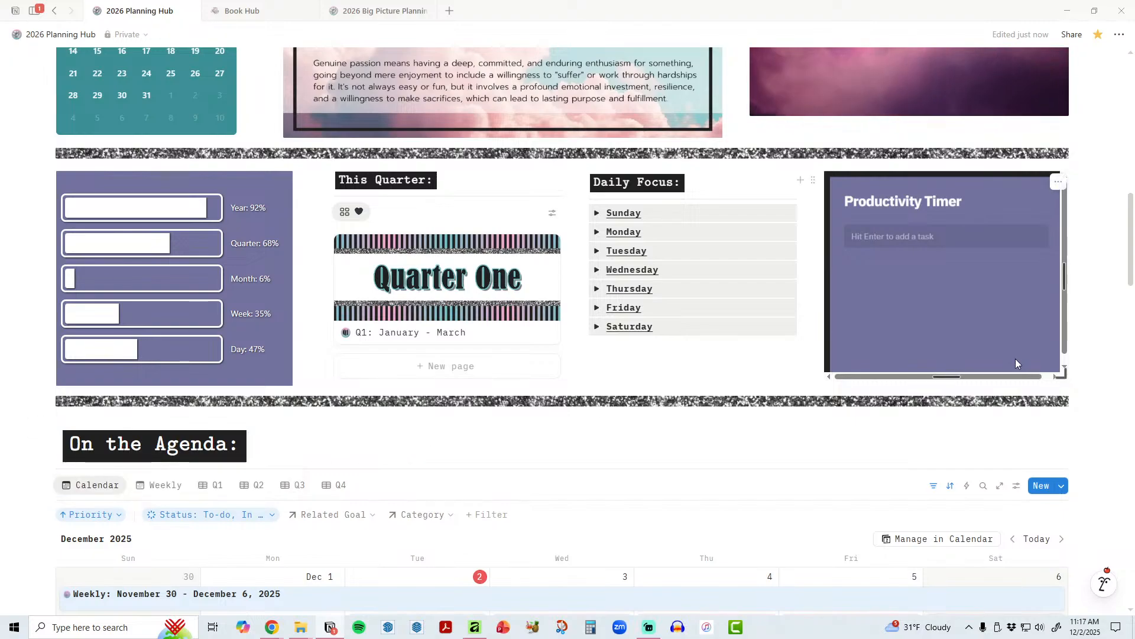
scroll(1095, 362, "down", 2)
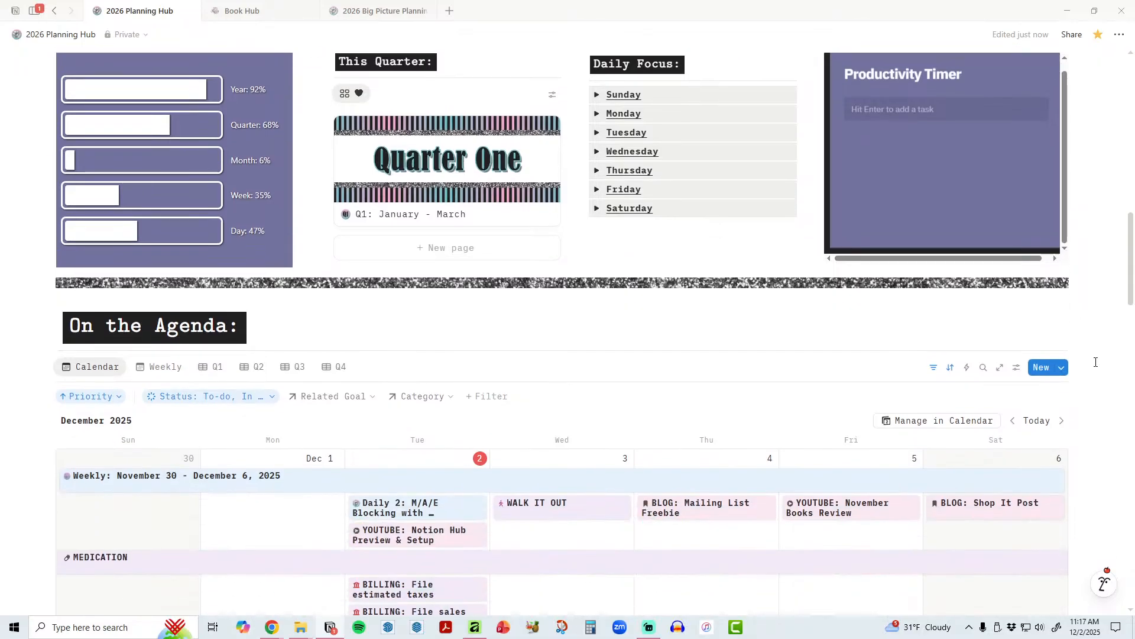
scroll(1095, 362, "down", 4)
scroll(1095, 362, "up", 4)
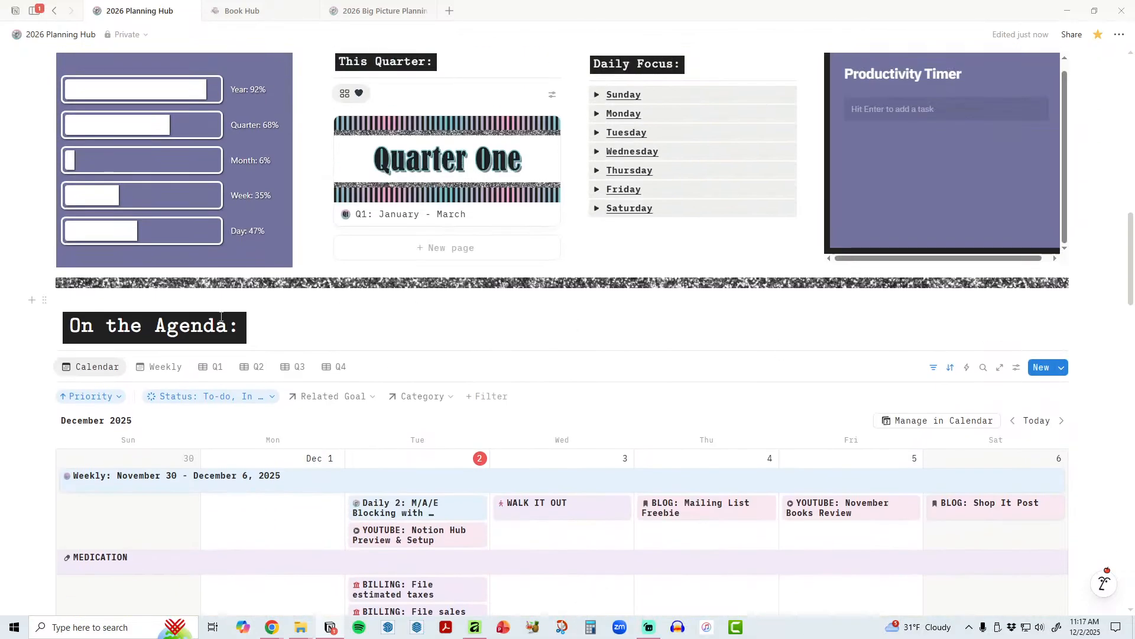
left_click(127, 328)
left_click(134, 329)
left_click(130, 328)
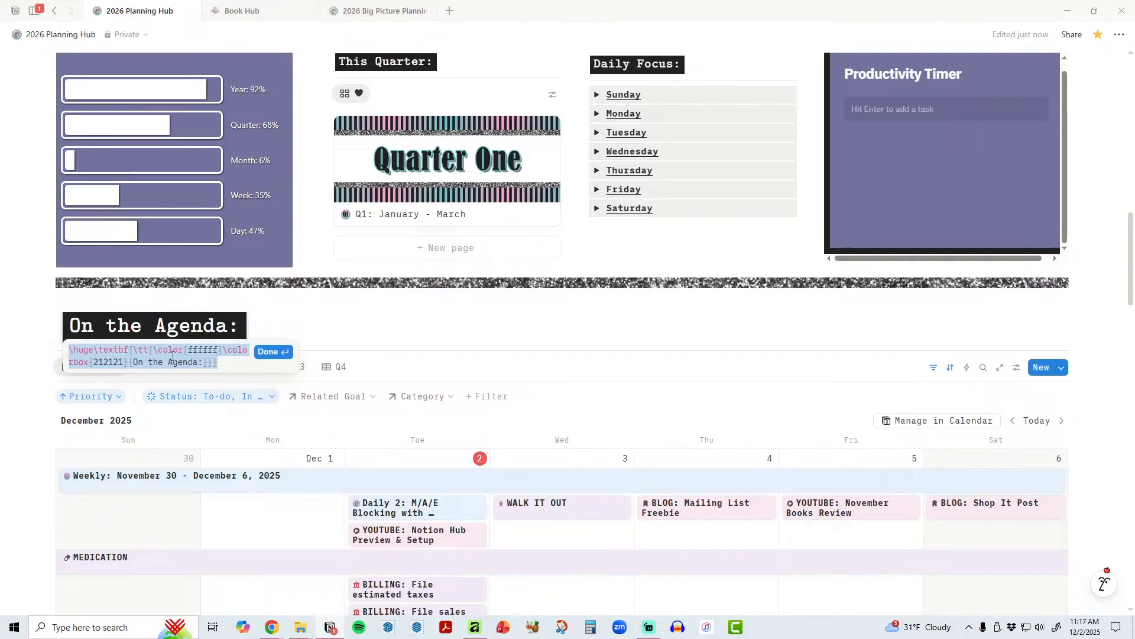
left_click(313, 302)
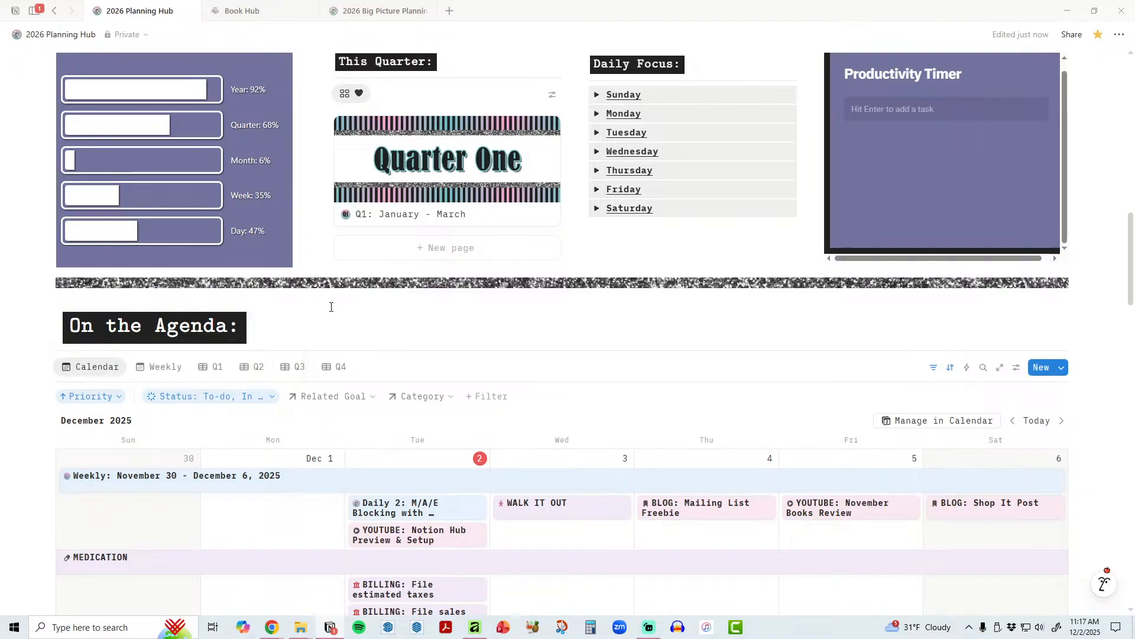
Step: Open the Daily 2 page from December 2 in the agenda calendar and go to its Morning, Afternoon and Evening headers
left_click(418, 507)
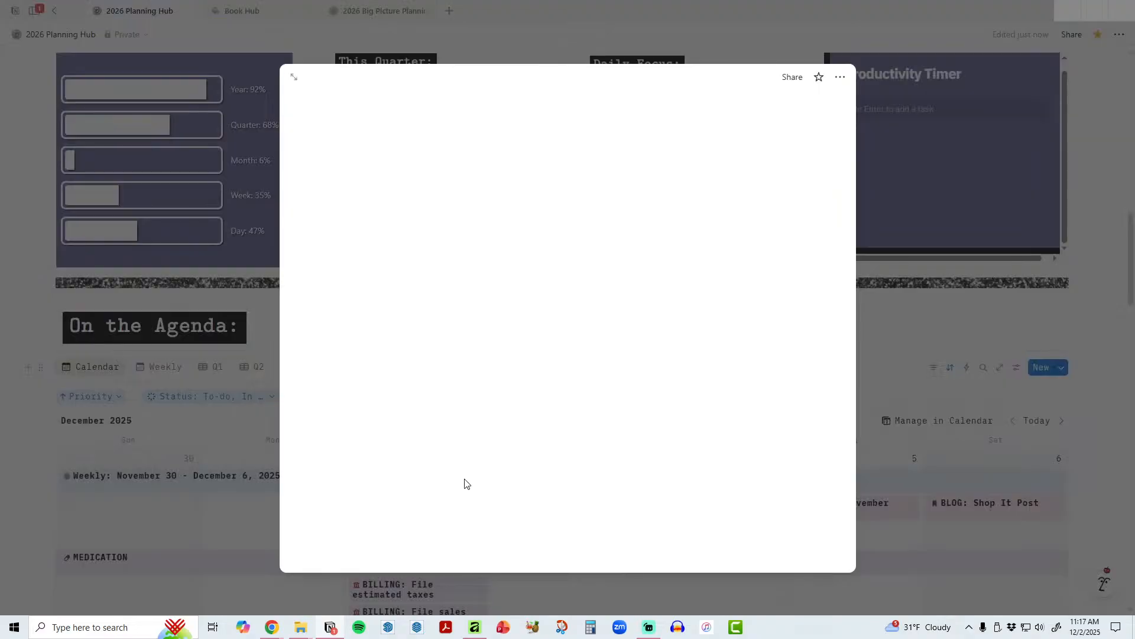
scroll(669, 422, "down", 4)
scroll(668, 422, "down", 2)
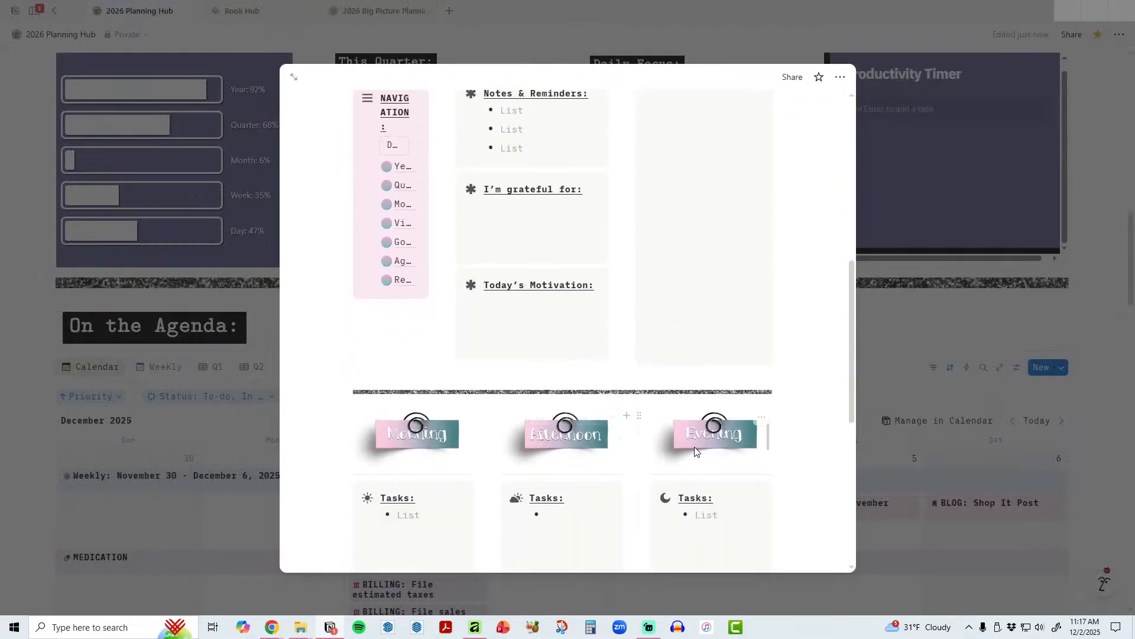
scroll(691, 441, "down", 4)
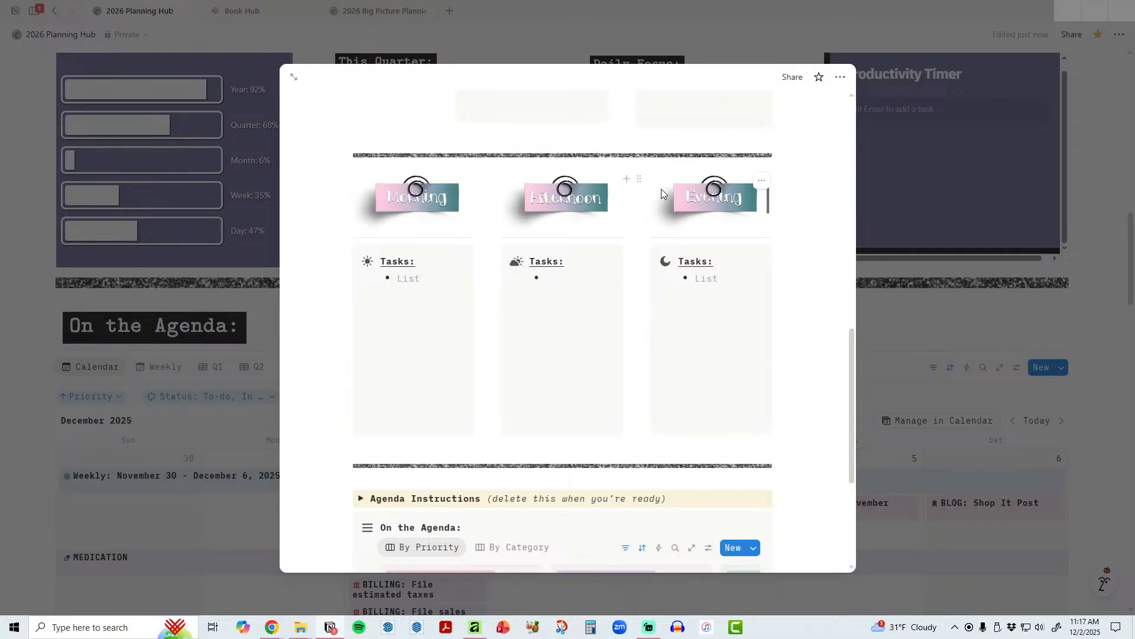
Step: Replace the Morning header image with a header from the pink-images folder in Floral-Sunset's Stickers_Headers-Book
right_click(394, 197)
left_click(426, 254)
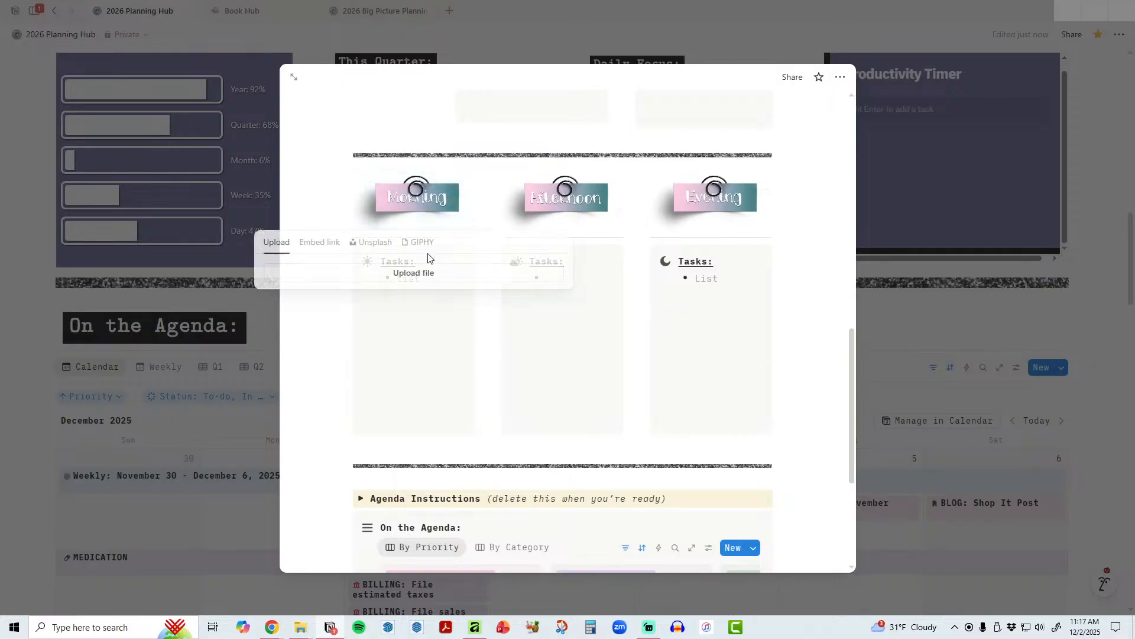
left_click(392, 272)
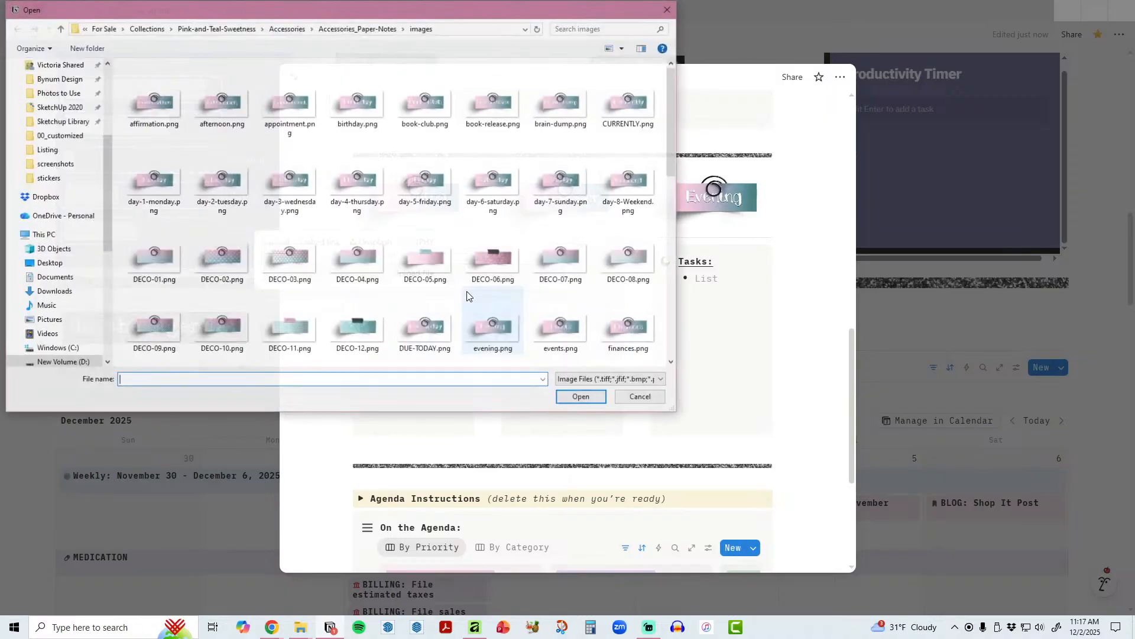
left_click(147, 28)
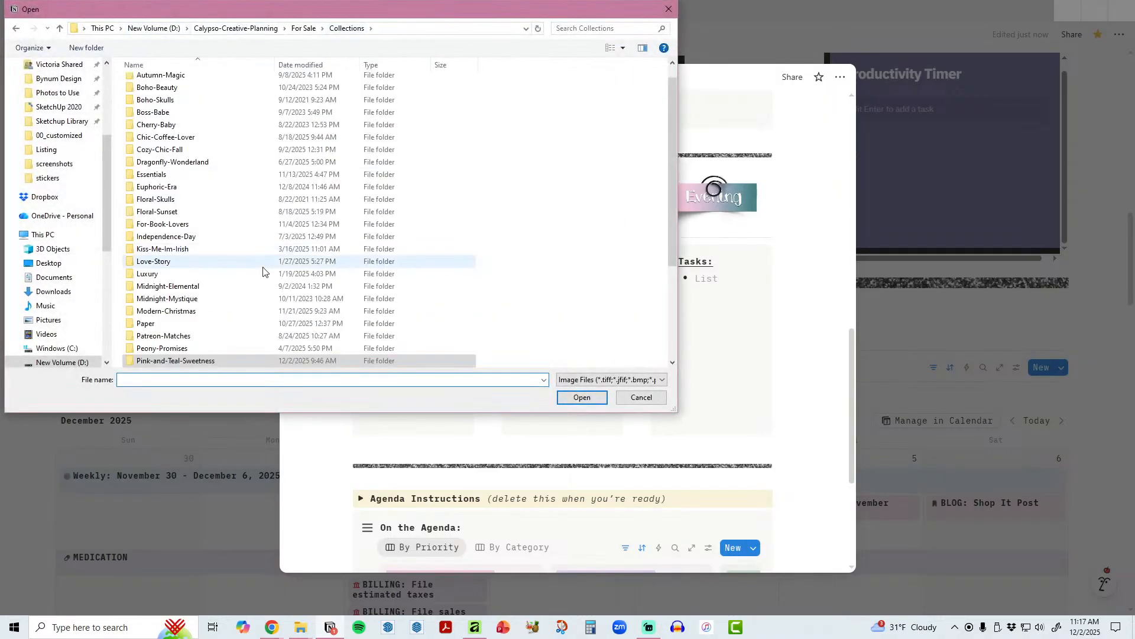
left_click(164, 214)
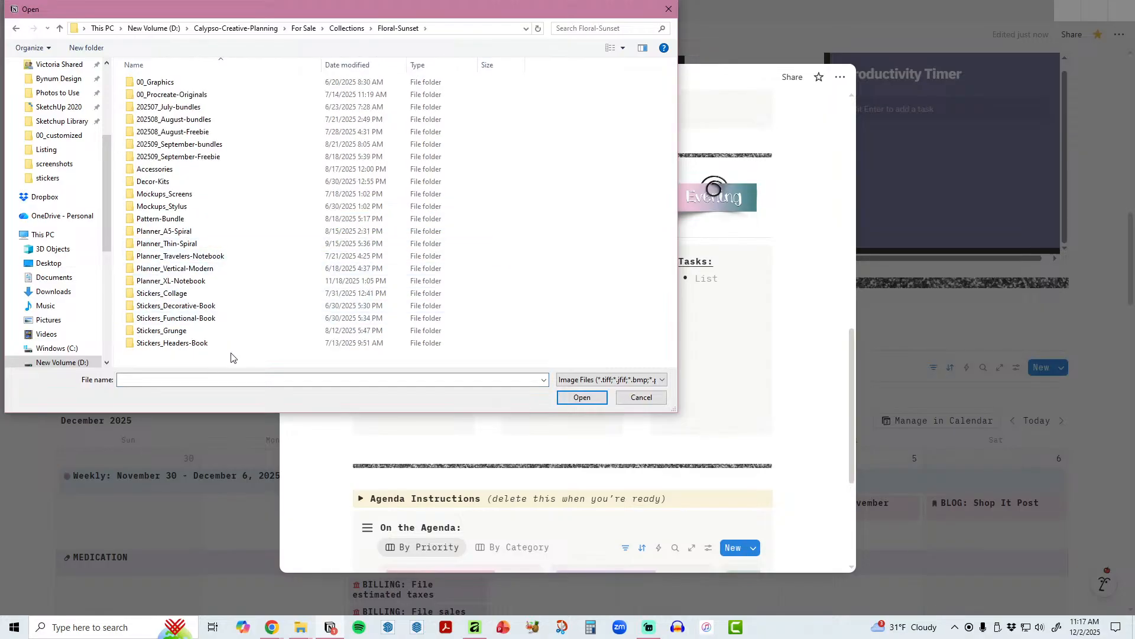
double_click(197, 344)
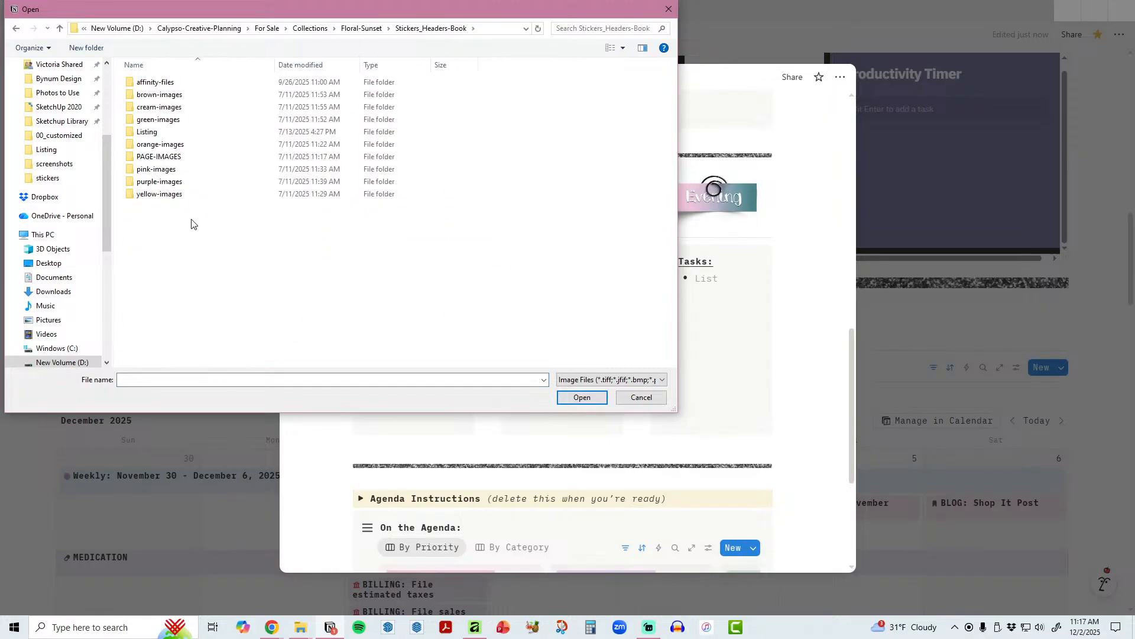
left_click(173, 172)
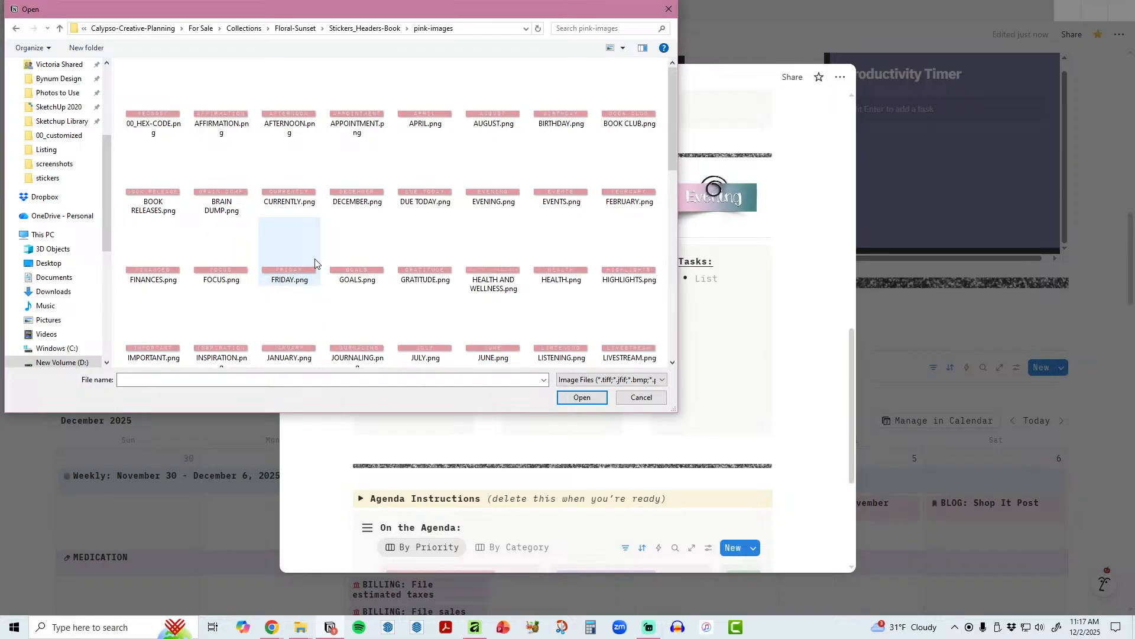
double_click(227, 120)
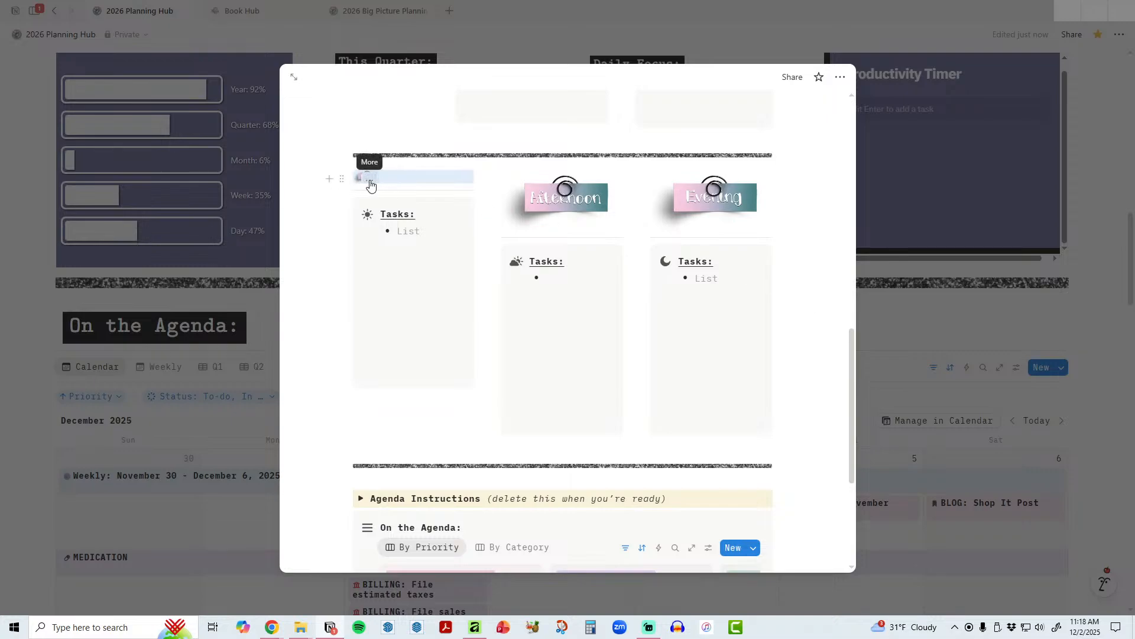
Step: Replace the Morning header image with morning.png from Pink-and-Teal-Sweetness's Accessories_Paper-Notes images folder, and close the daily page
left_click(370, 185)
left_click(425, 237)
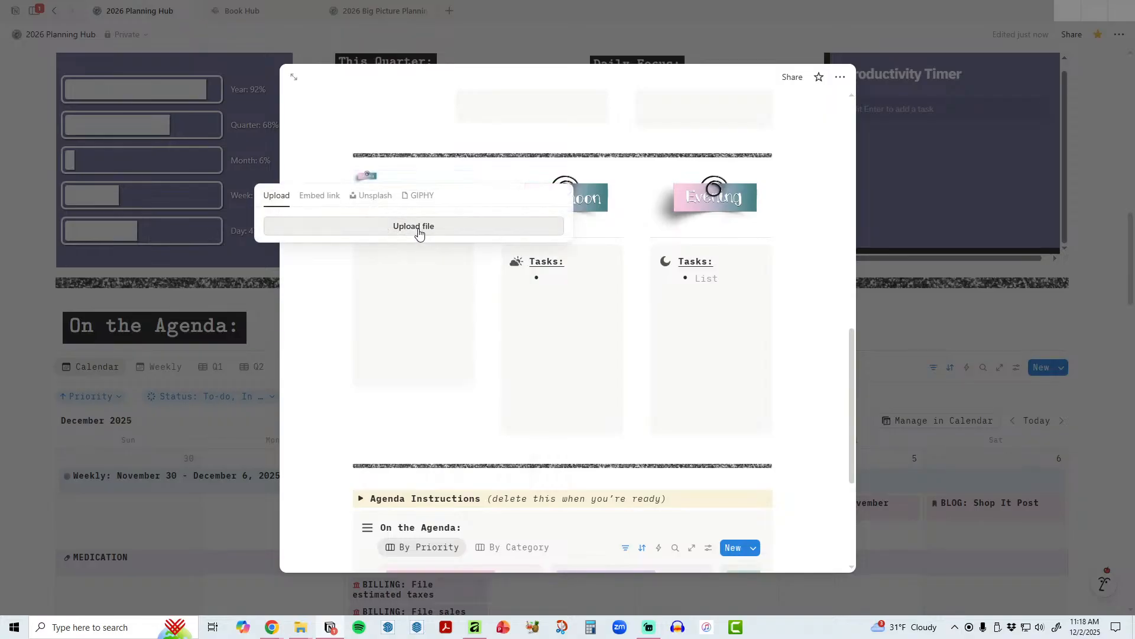
left_click(418, 233)
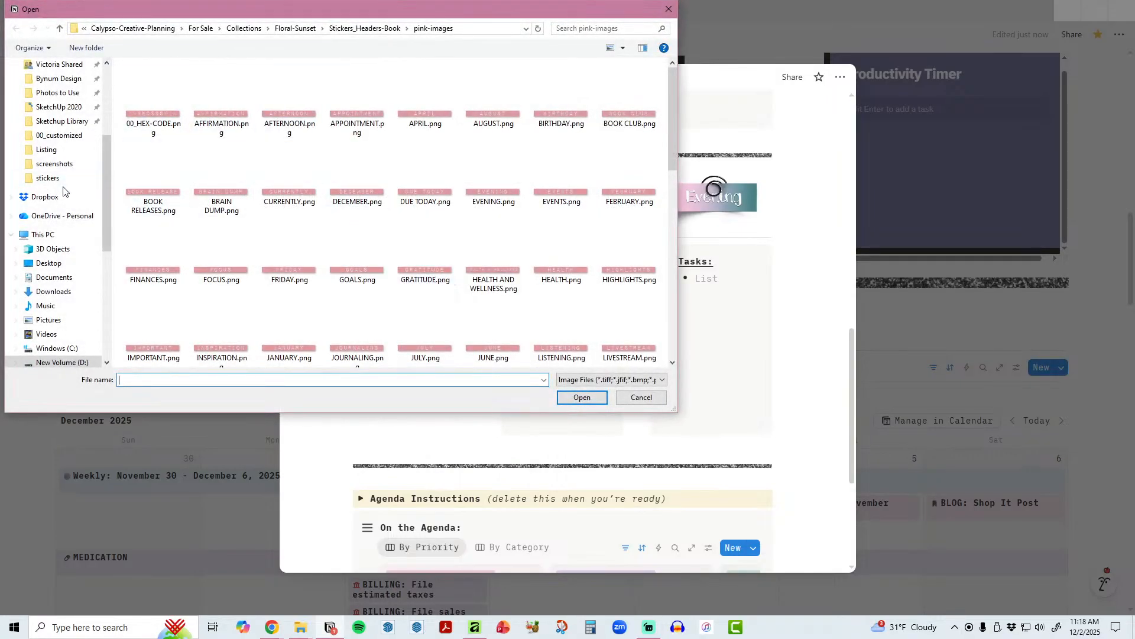
left_click(49, 178)
left_click(297, 30)
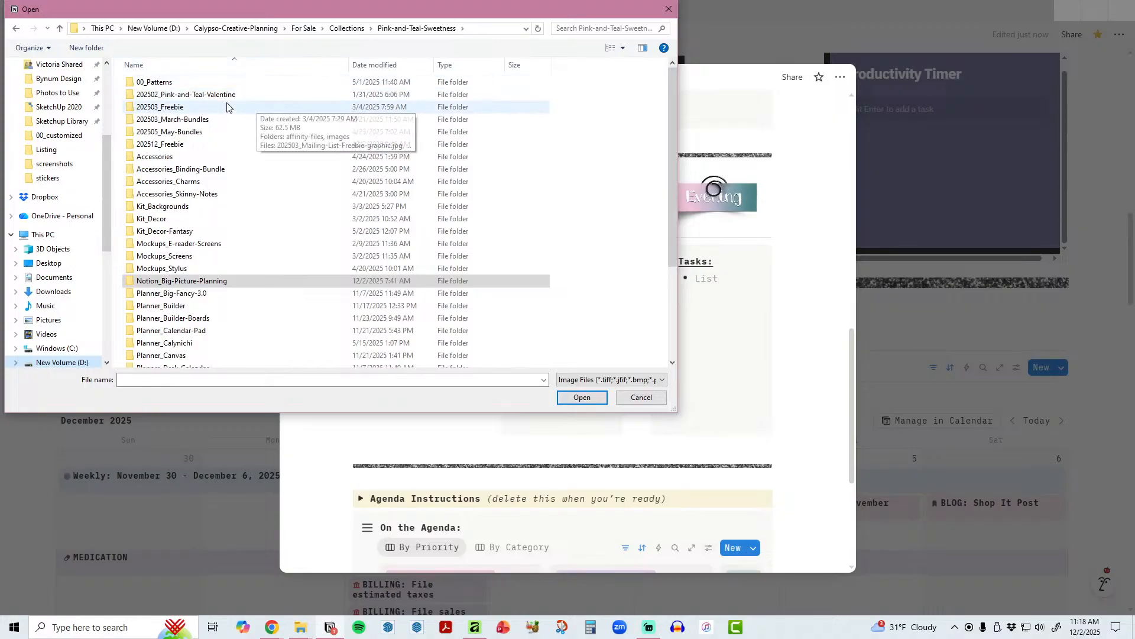
double_click(201, 156)
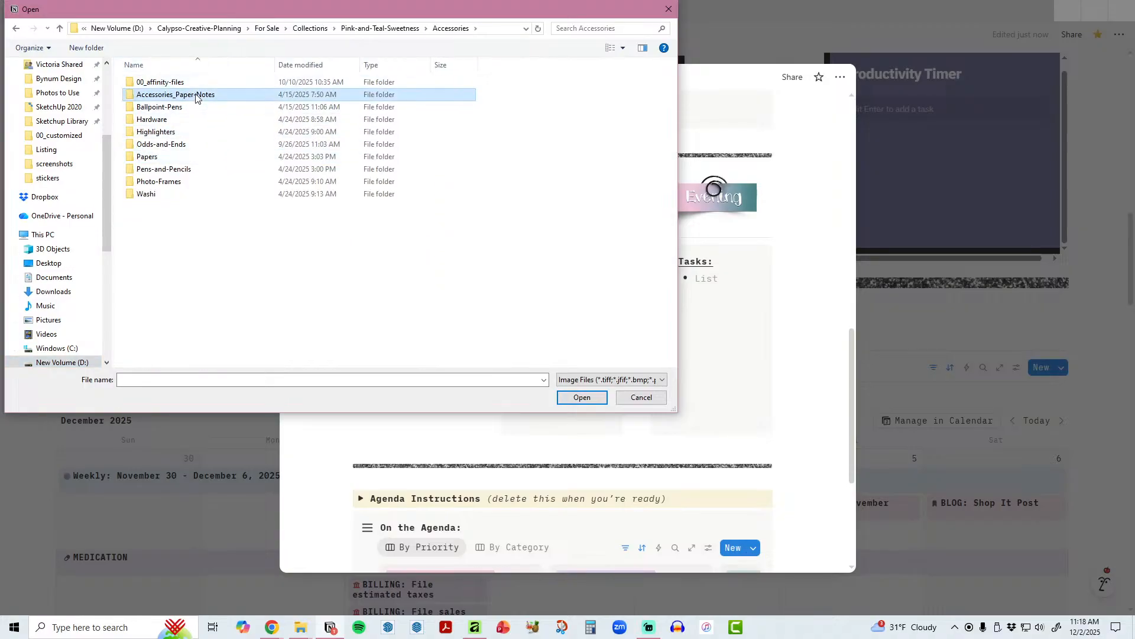
double_click(196, 96)
double_click(158, 105)
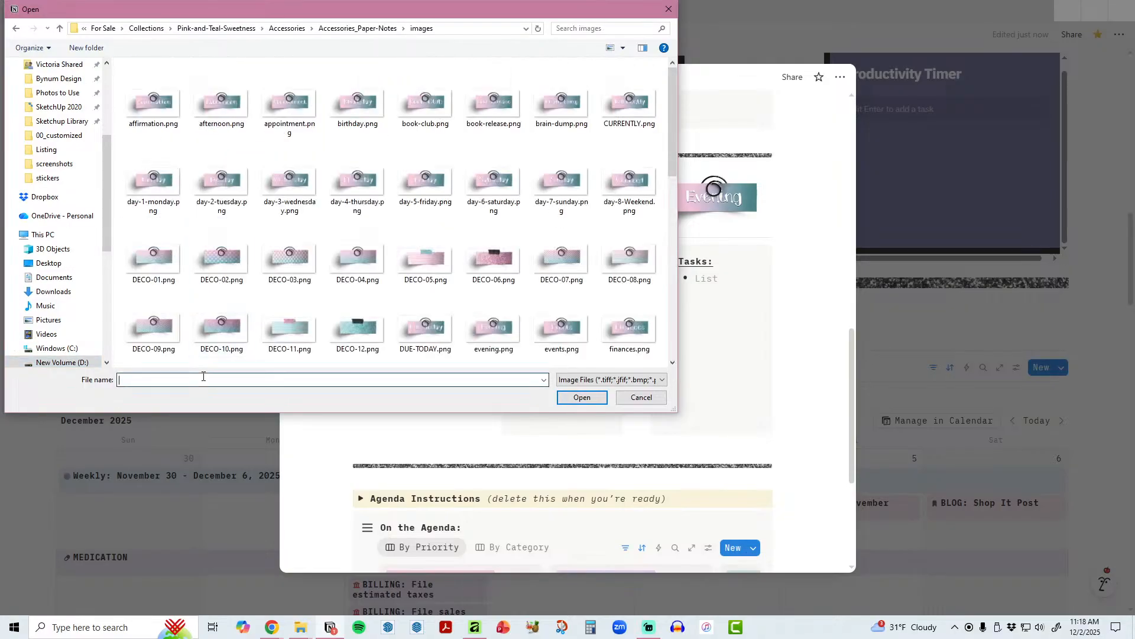
type("mo")
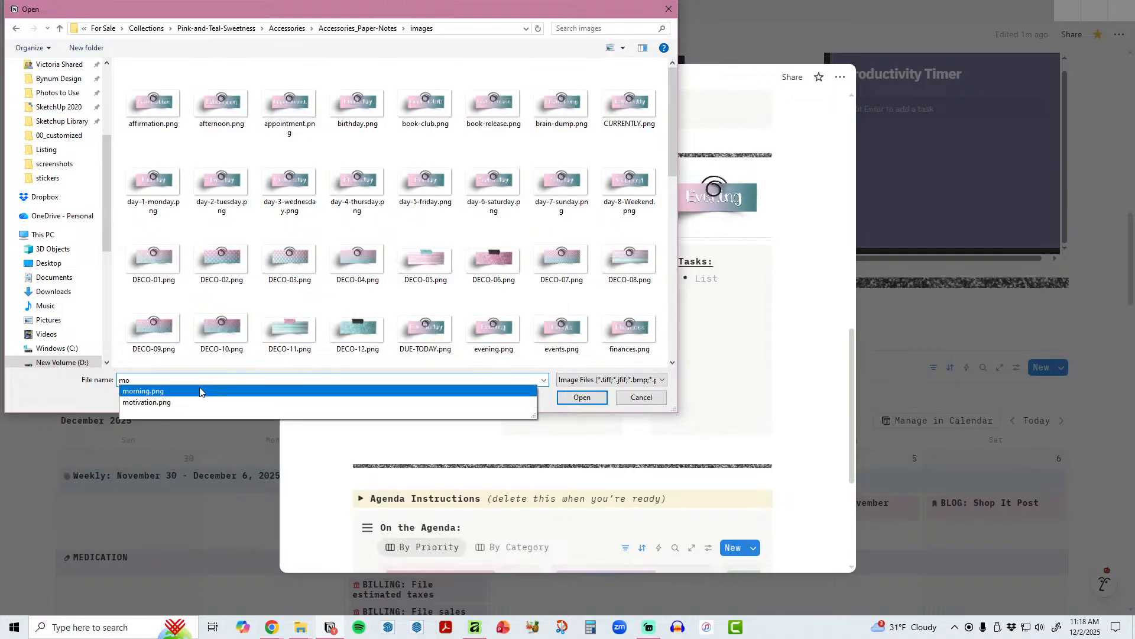
left_click(201, 391)
left_click(562, 398)
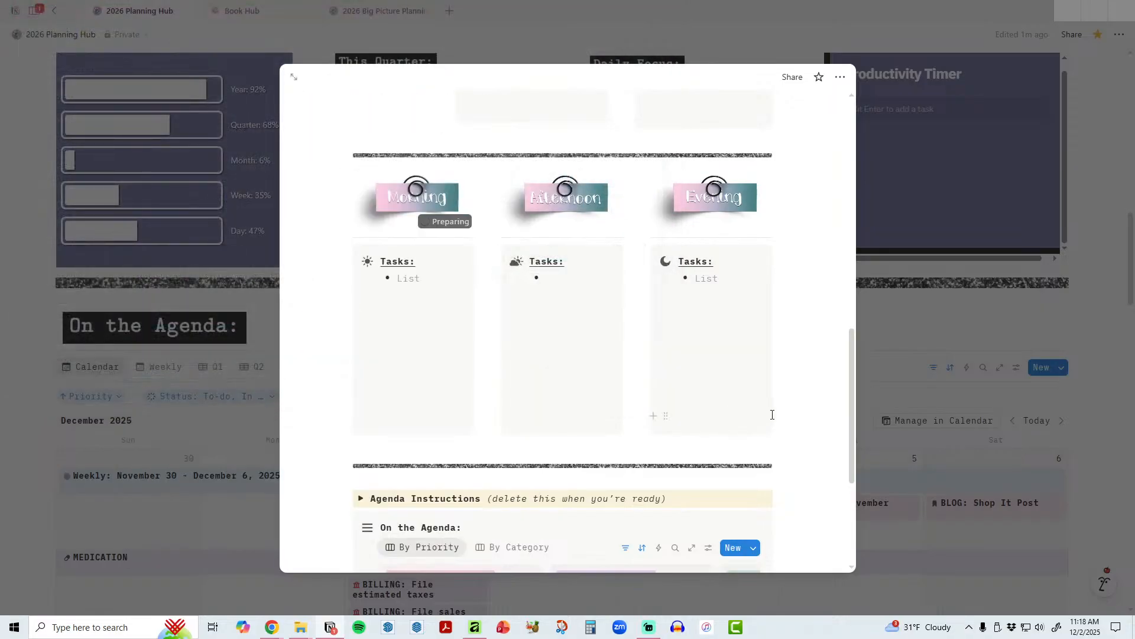
left_click(1081, 438)
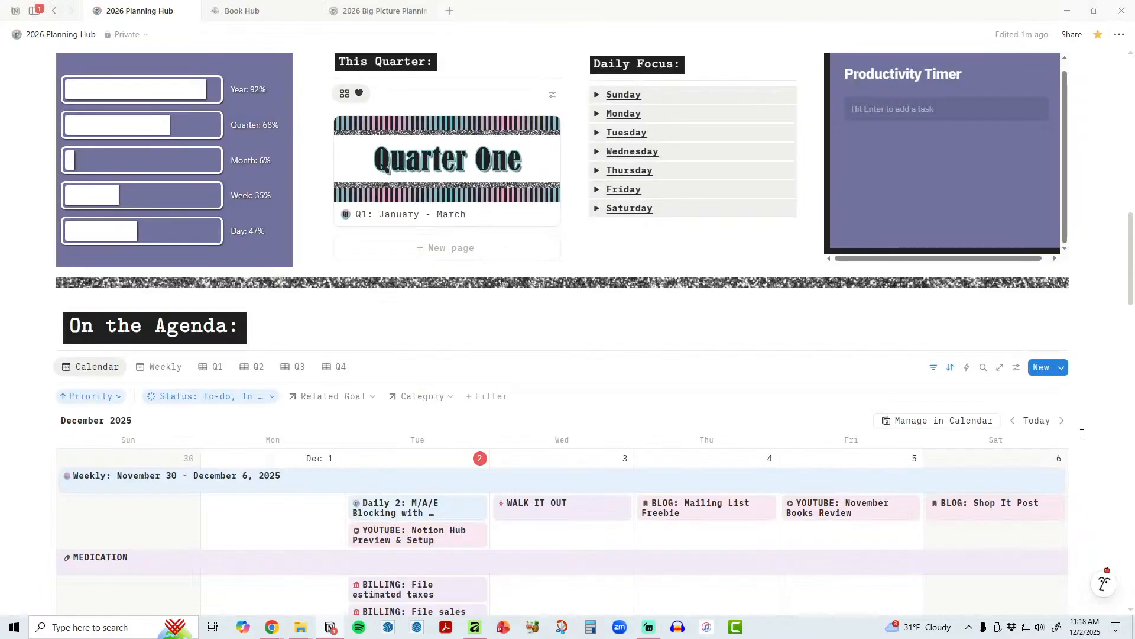
Step: Examine the reading, book releases, habit tracking and Life Hub sections beneath the agenda calendar
scroll(1082, 431, "down", 8)
scroll(1082, 423, "down", 10)
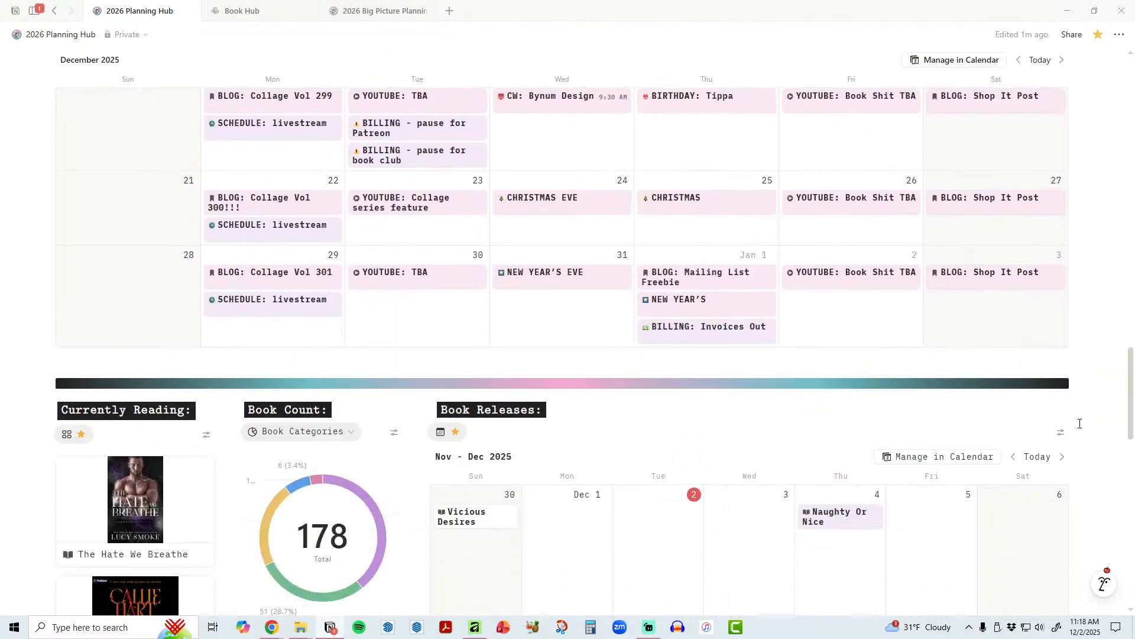
scroll(760, 232, "up", 2)
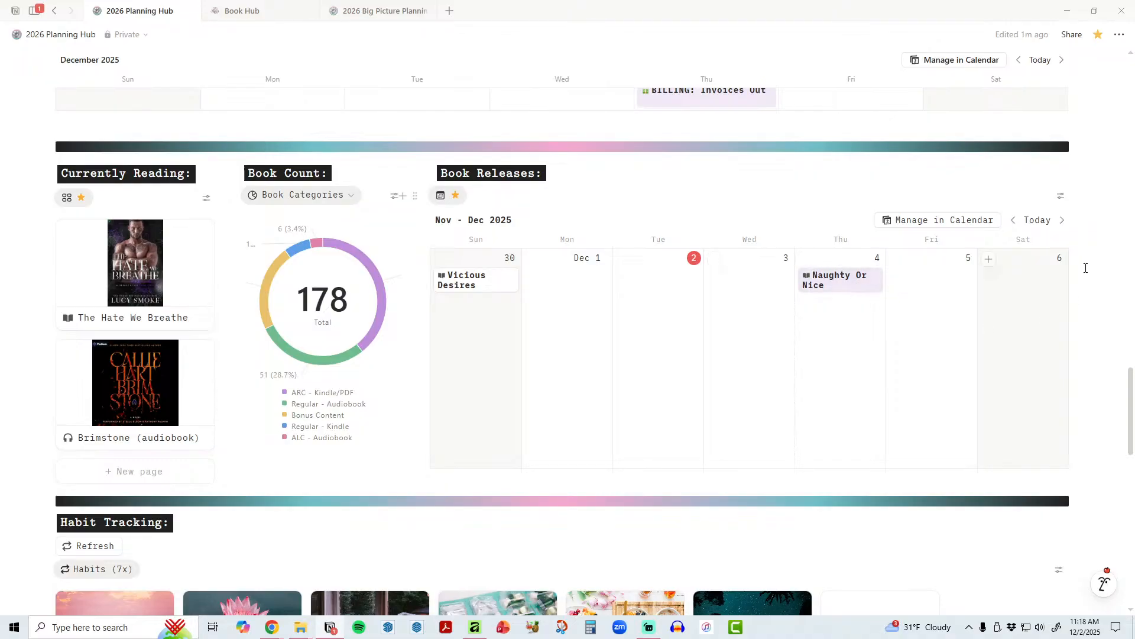
scroll(1089, 325, "down", 8)
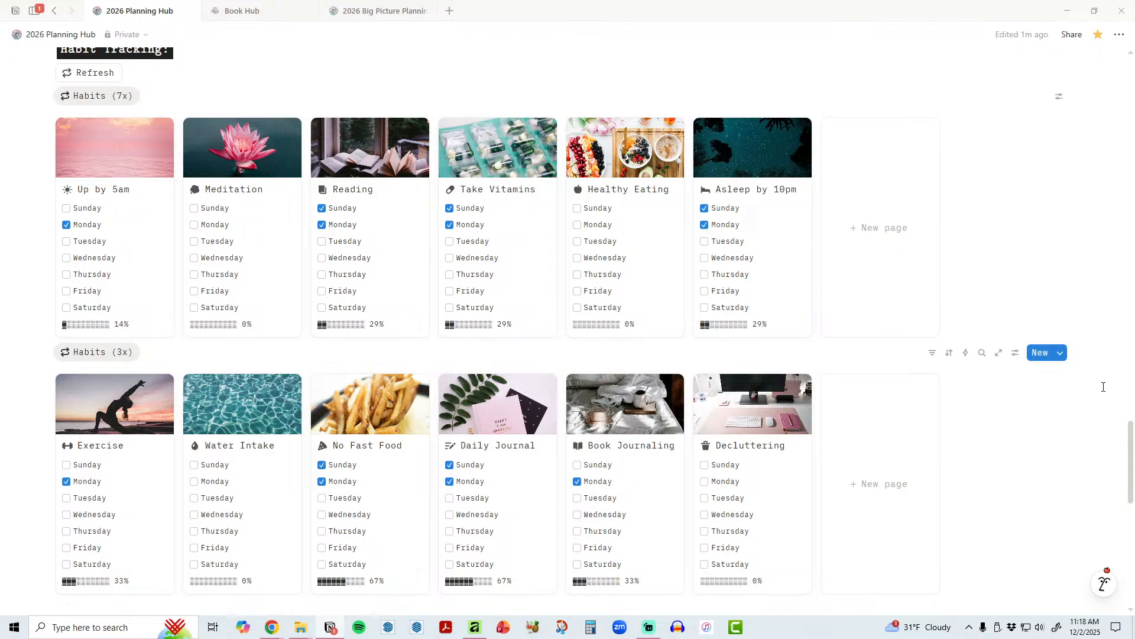
scroll(1070, 414, "down", 10)
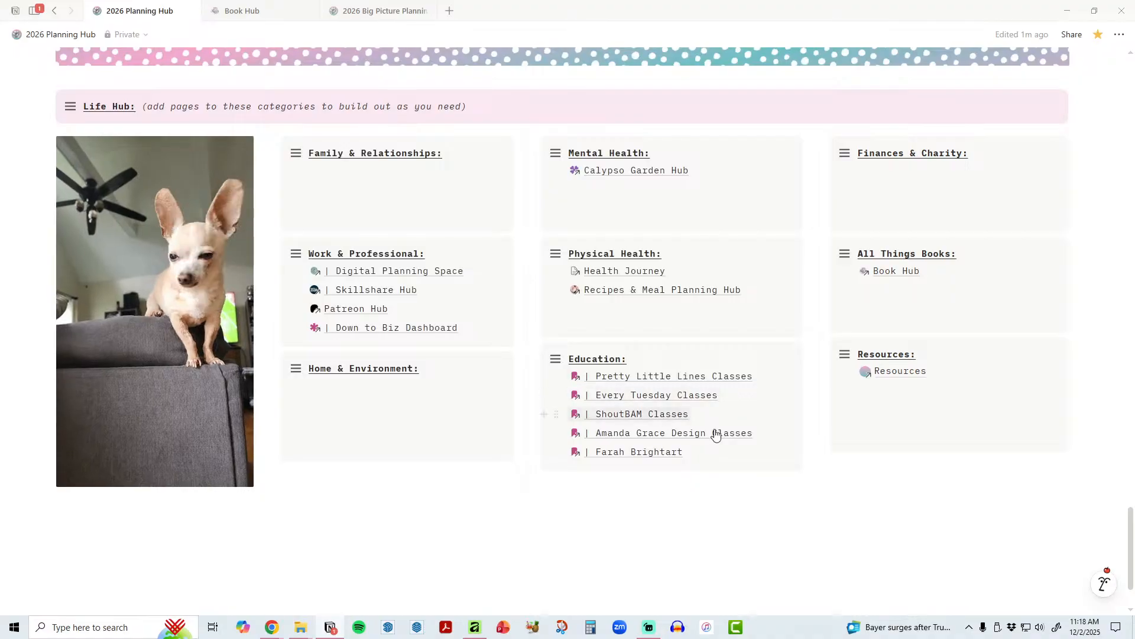
scroll(1127, 536, "up", 2)
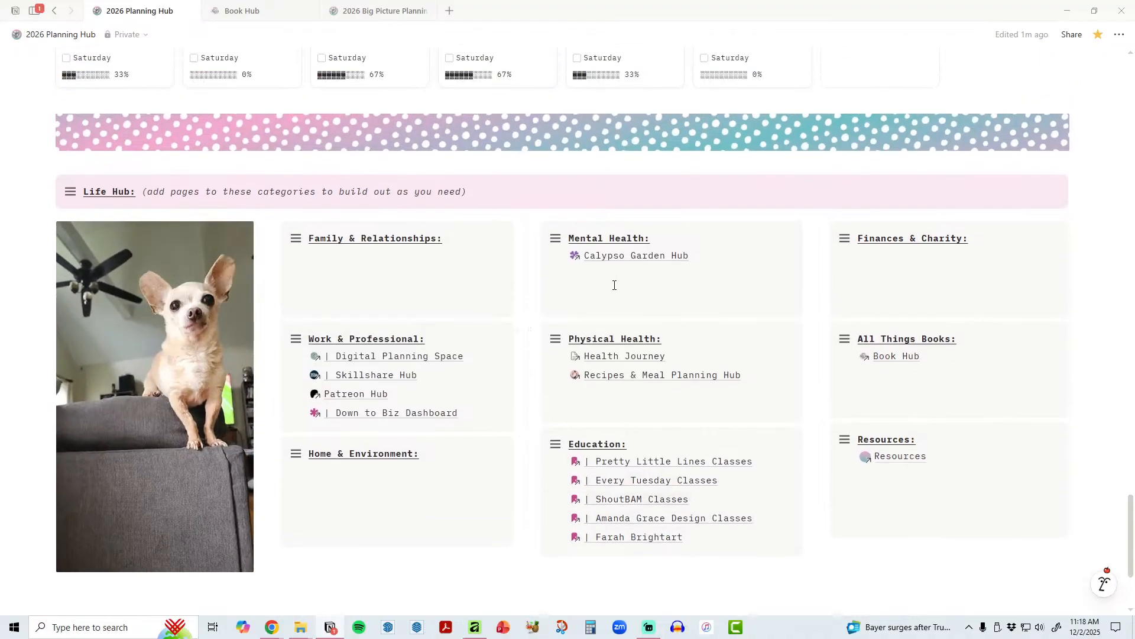
mouse_move(614, 258)
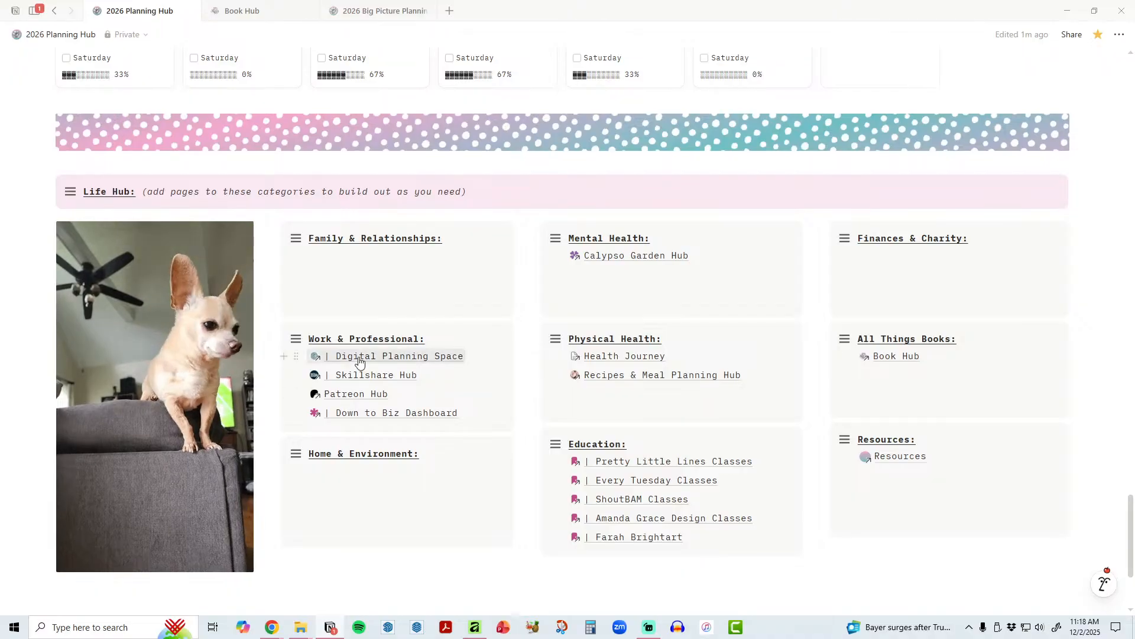
mouse_move(359, 358)
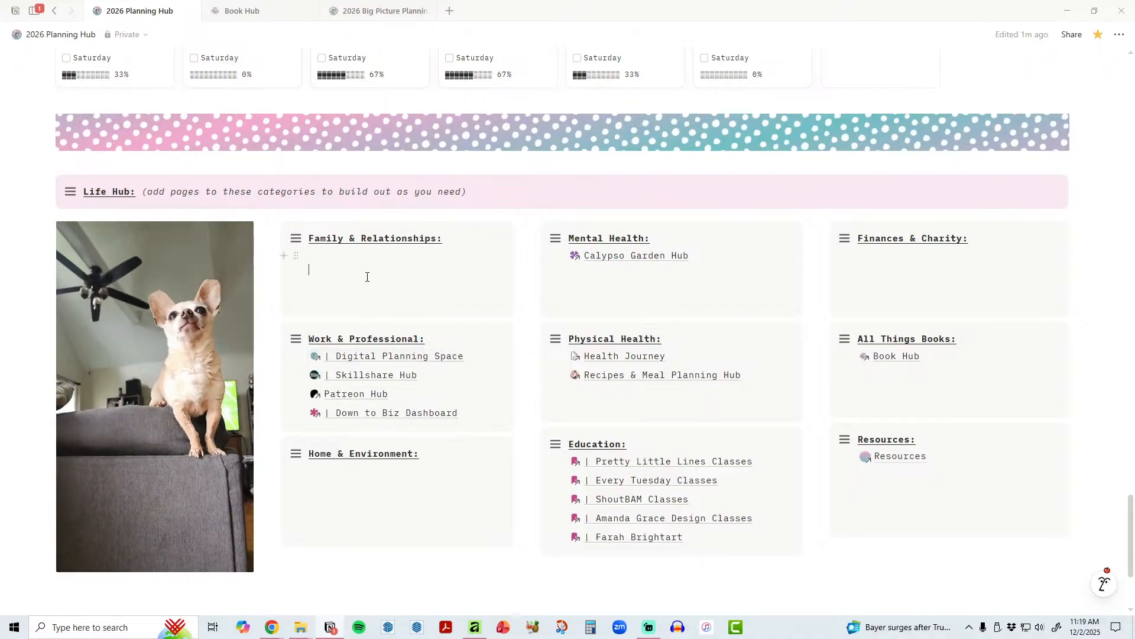
Step: Add a link to the Digital Planning Space page under Family & Relationships in the Life Hub
left_click(368, 257)
type("@dig")
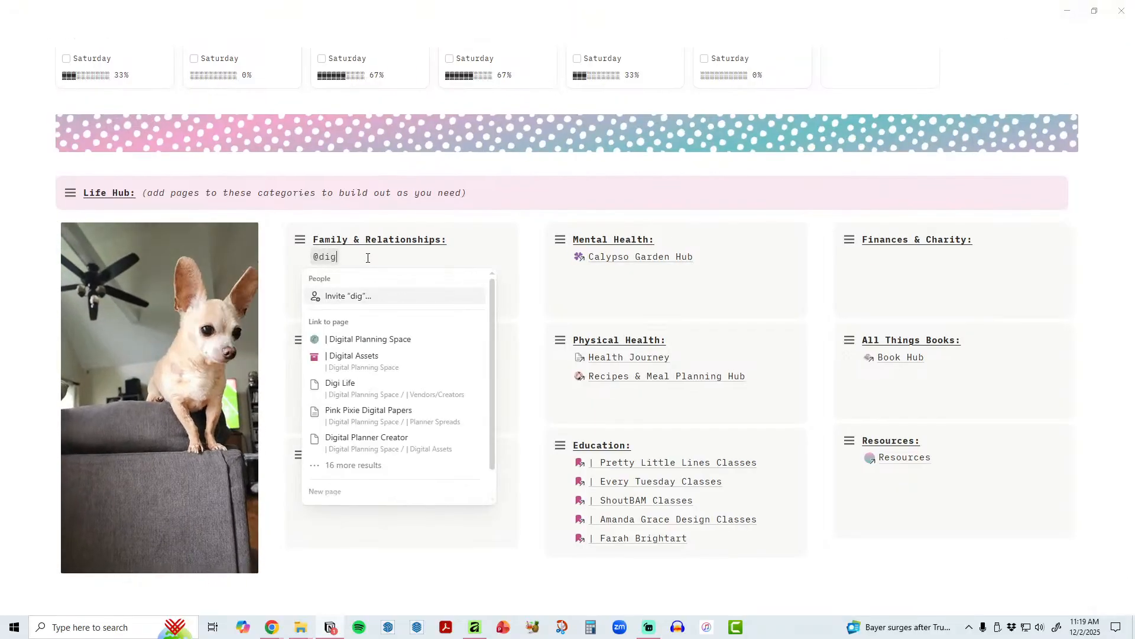
left_click(361, 343)
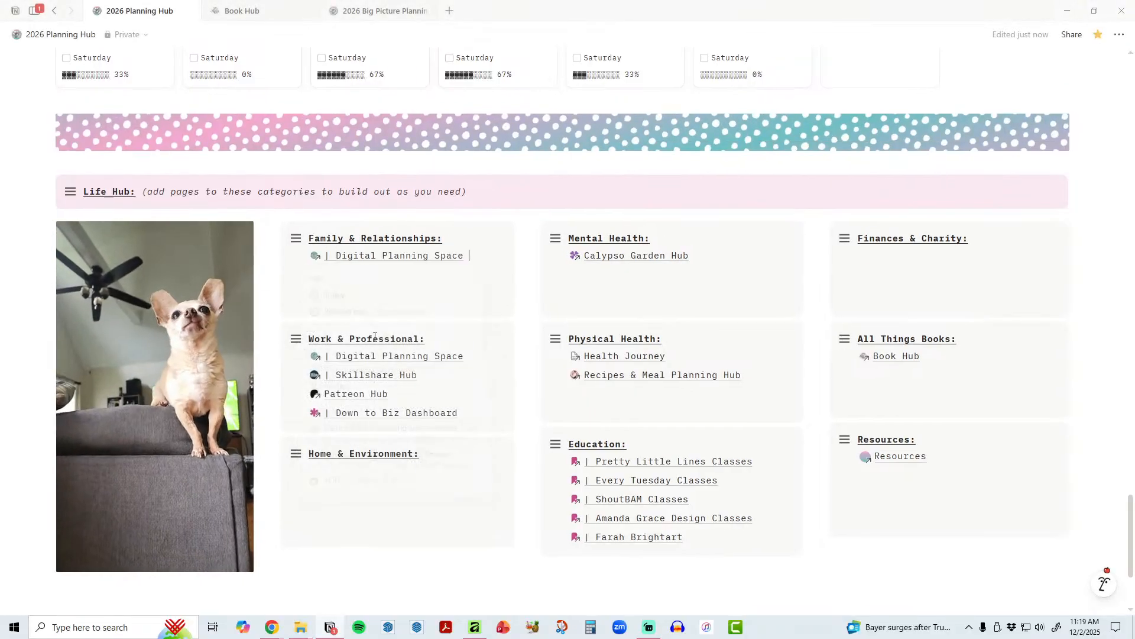
right_click(408, 261)
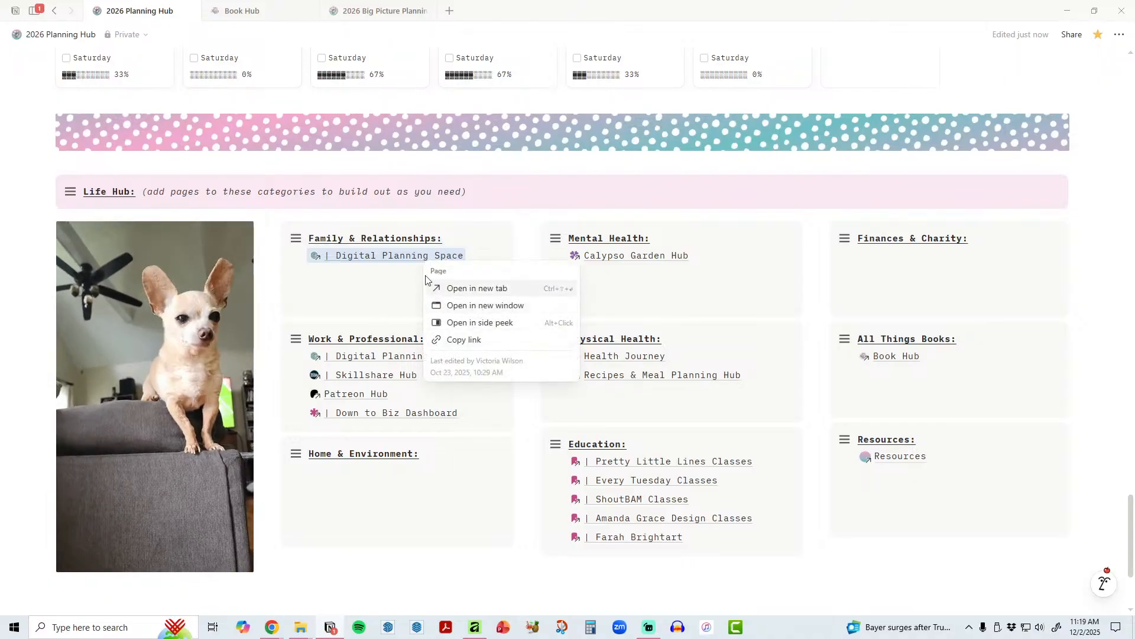
left_click(395, 273)
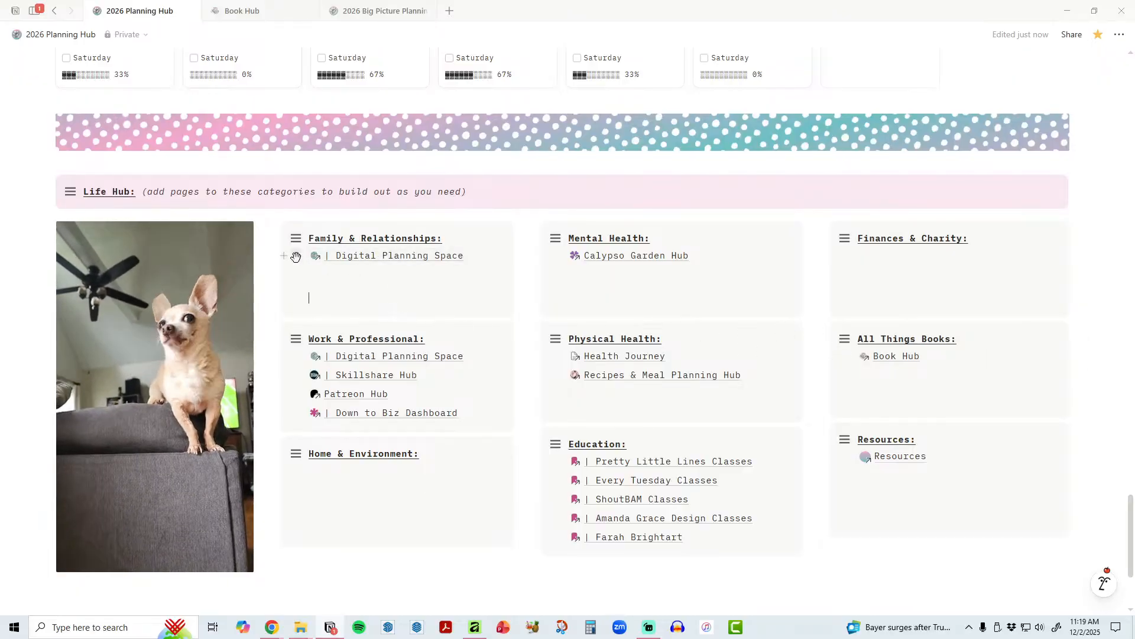
Step: Delete the Digital Planning Space link under Family & Relationships and put an empty block with extra blank lines back inside that callout
left_click(300, 256)
left_click(236, 281)
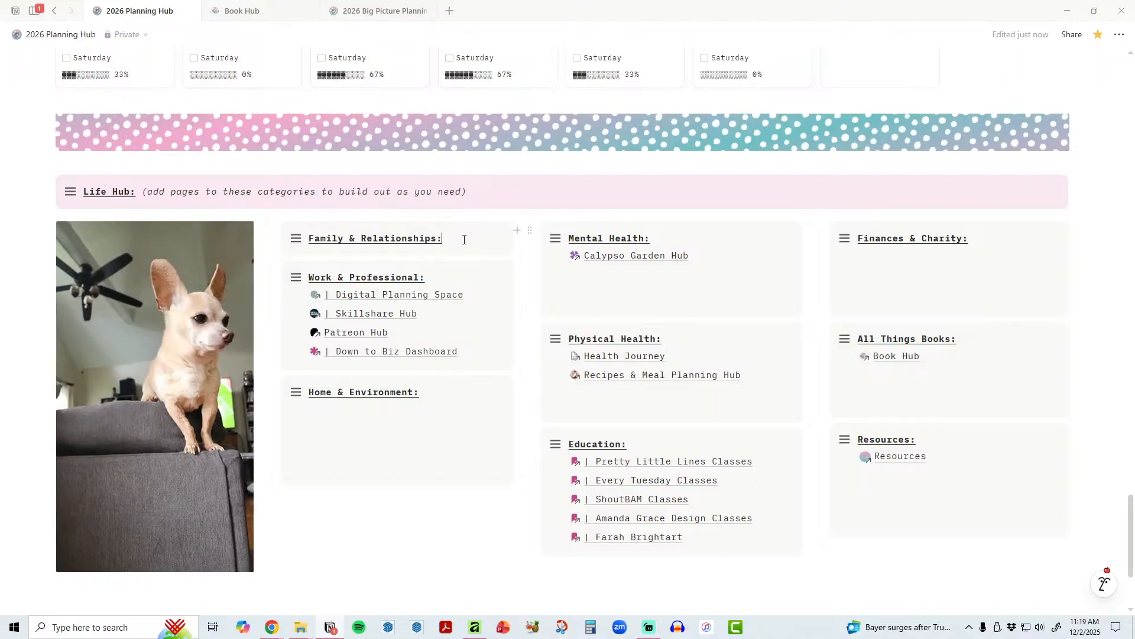
key("Return")
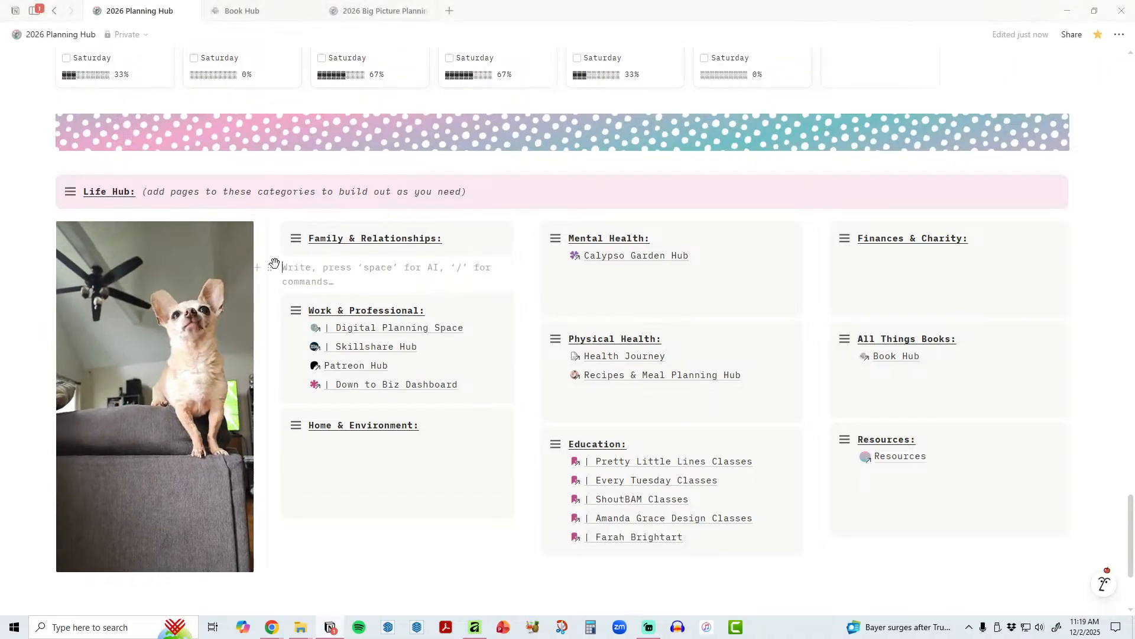
left_click_drag(289, 255, 298, 248)
left_click(339, 256)
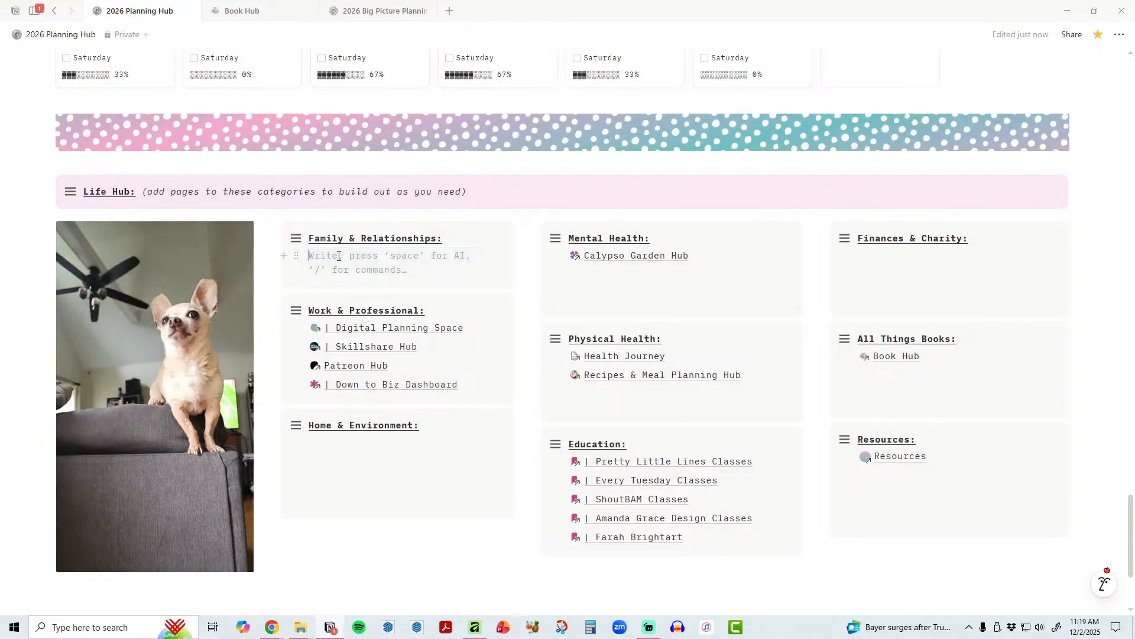
key("shift+Return")
key("shift+Return")
key("shift+Return")
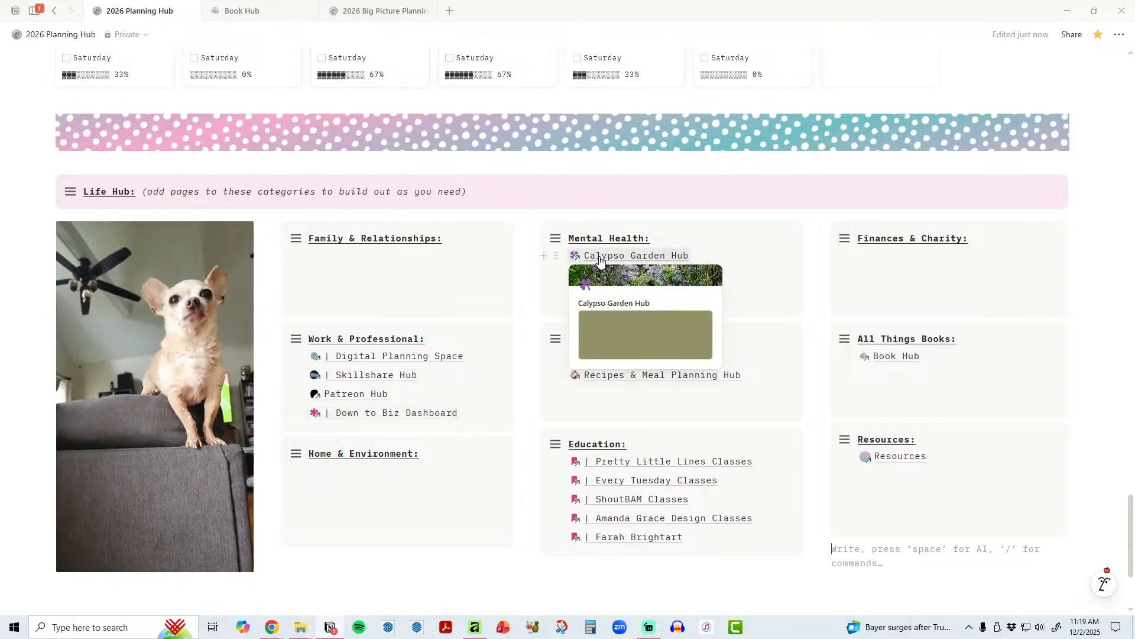
mouse_move(634, 382)
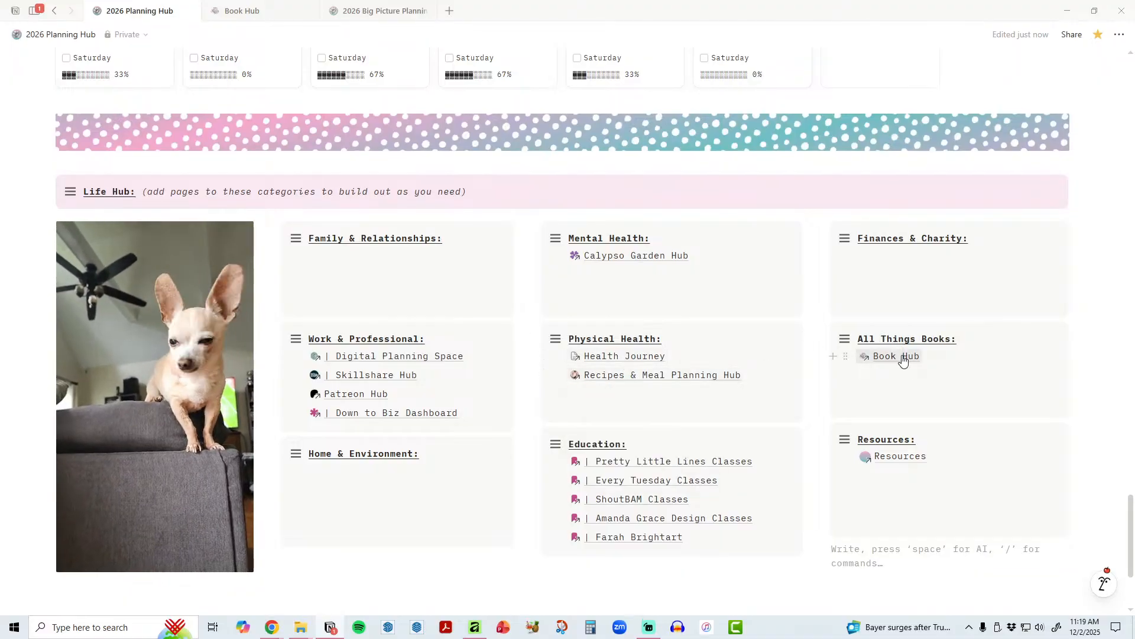
mouse_move(903, 357)
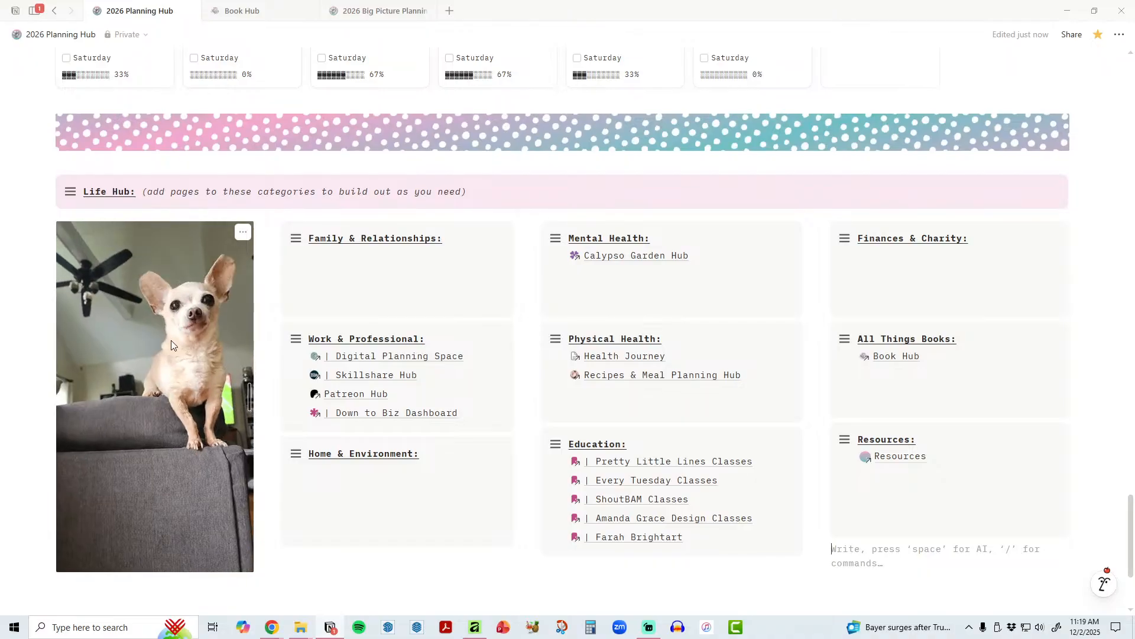
Step: Switch to Pinterest in Chrome and rerun the recent search for "pink gif"
scroll(891, 387, "up", 15)
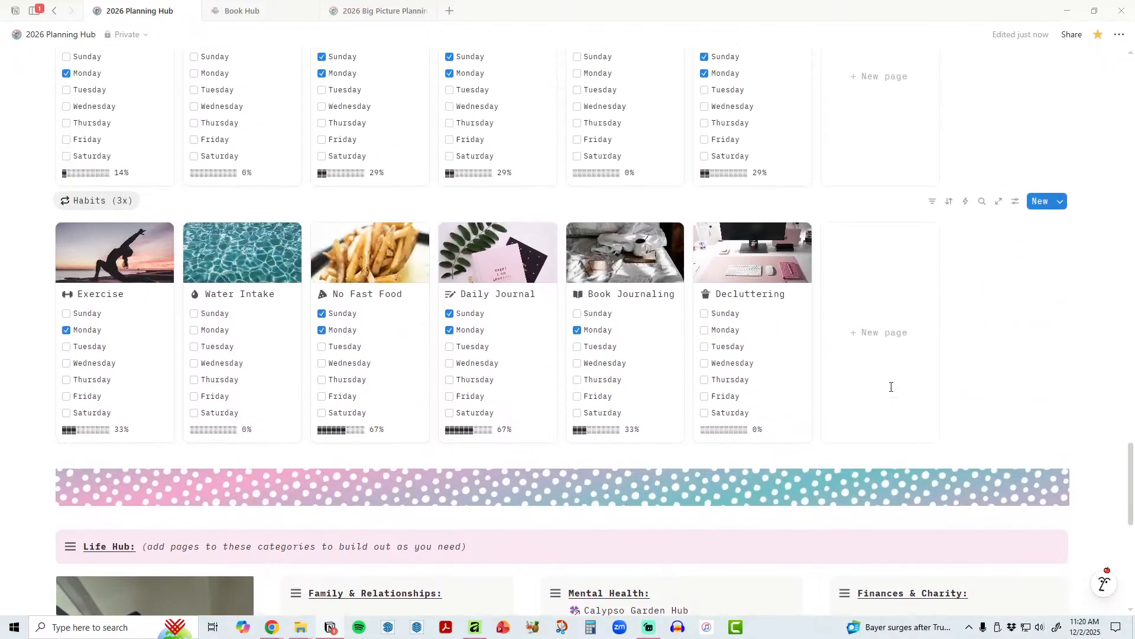
scroll(891, 387, "up", 15)
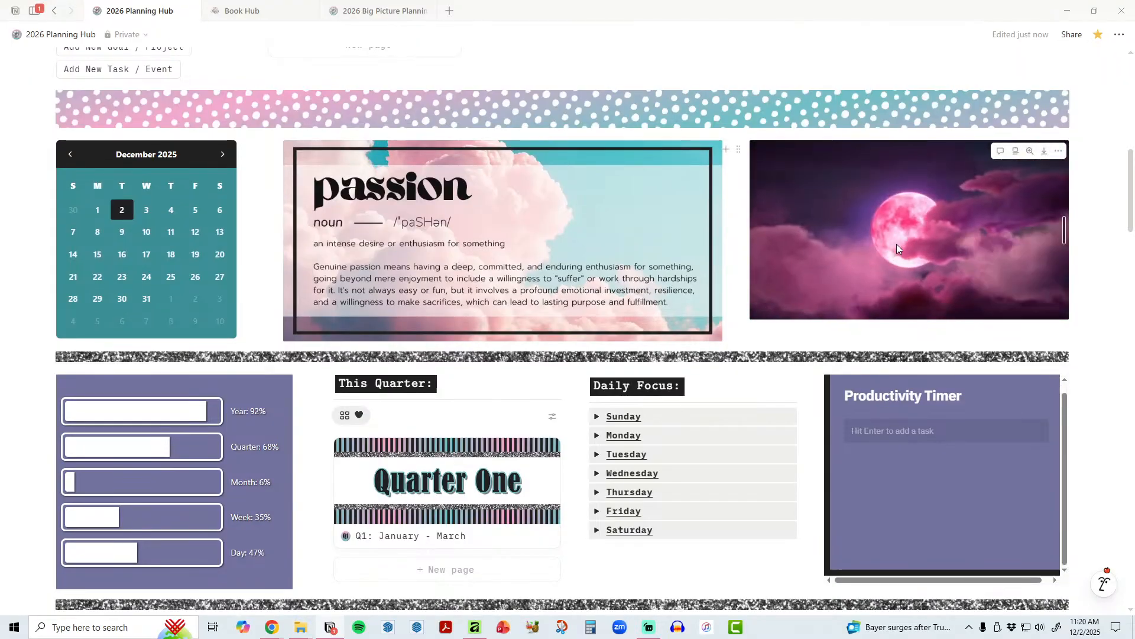
mouse_move(274, 627)
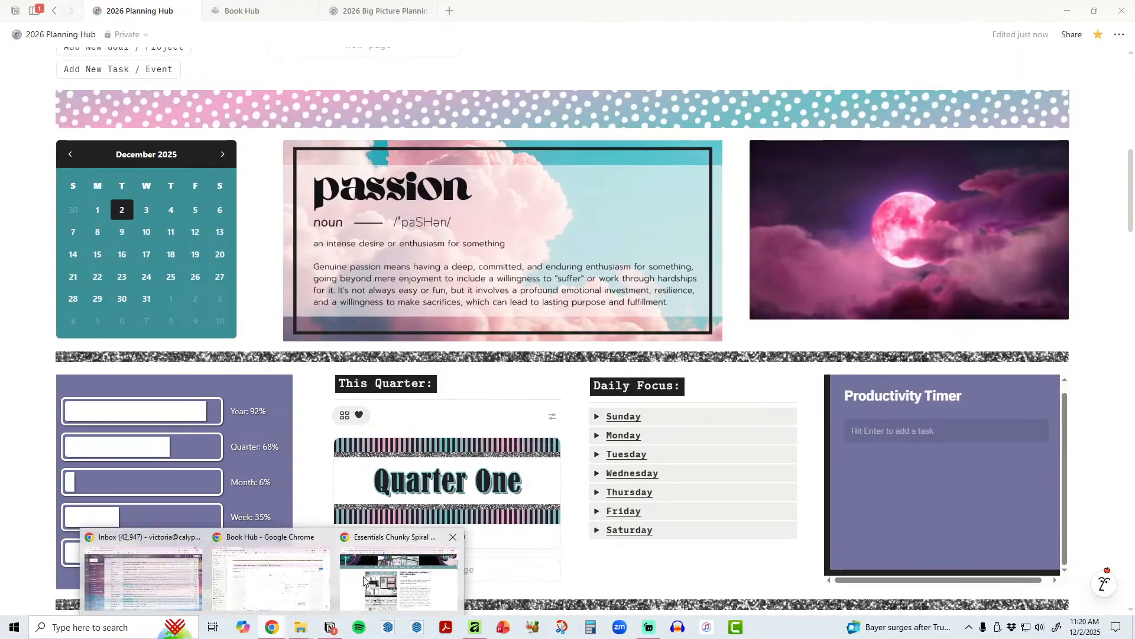
left_click(394, 587)
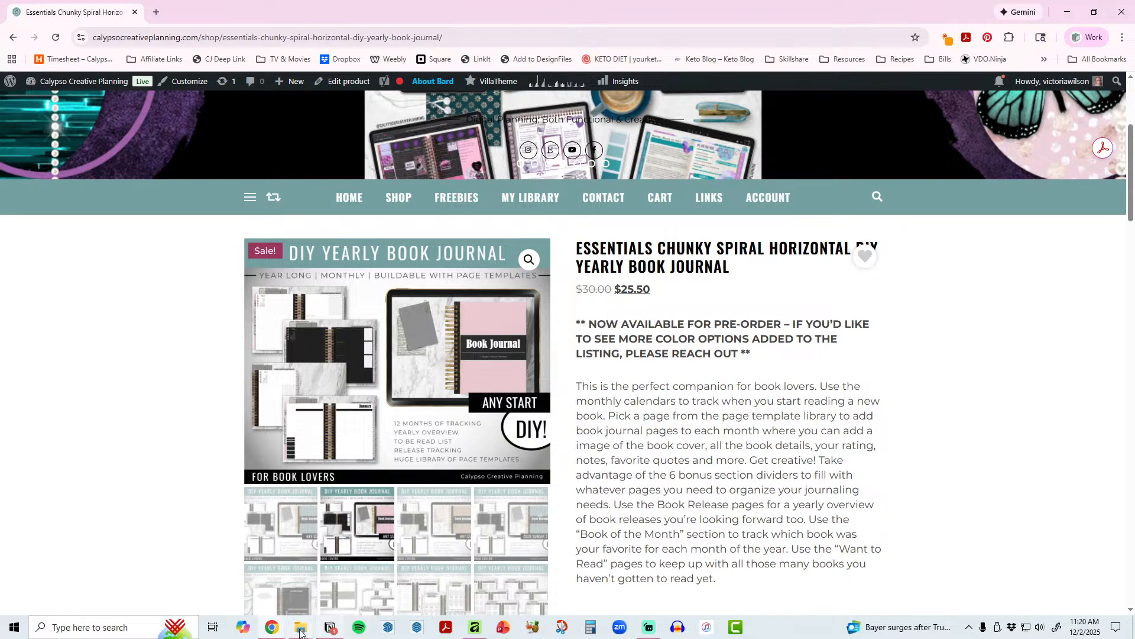
mouse_move(274, 628)
left_click(281, 588)
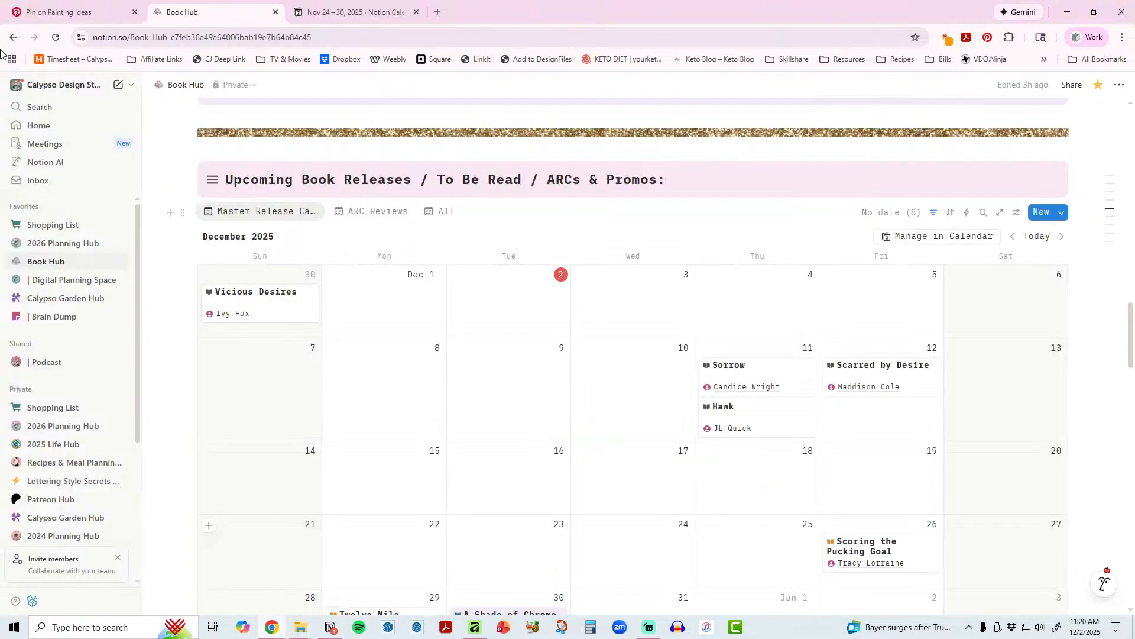
left_click(44, 10)
left_click(254, 96)
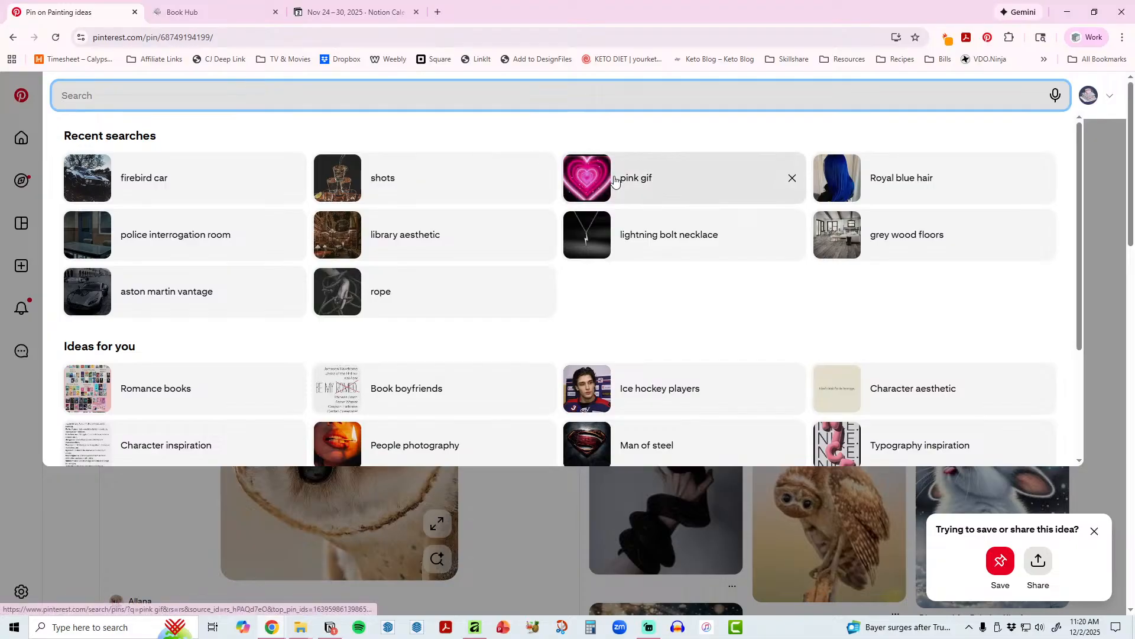
left_click(655, 187)
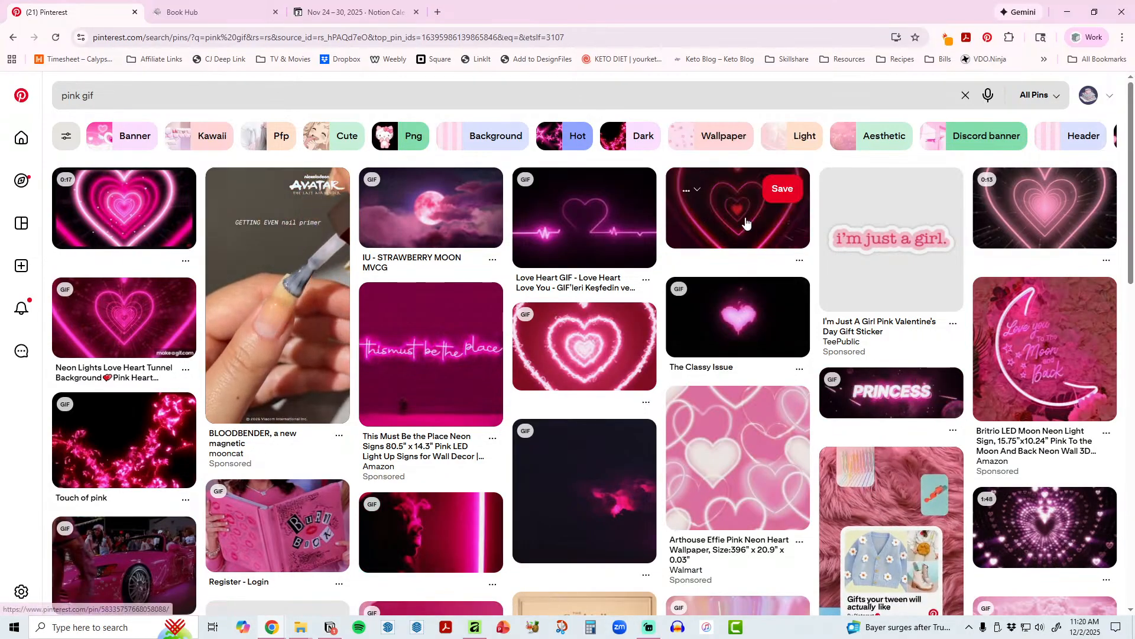
Step: Check whether the two heart tunnel video pins offer a copyable address, and return to the pink gif results
left_click(1037, 535)
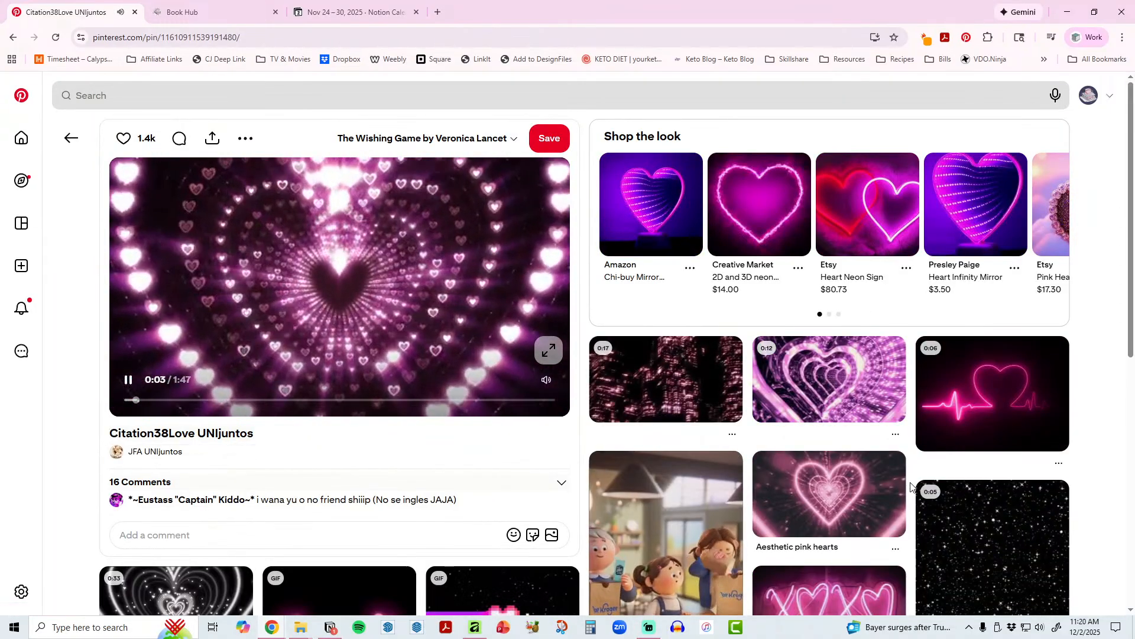
left_click(522, 385)
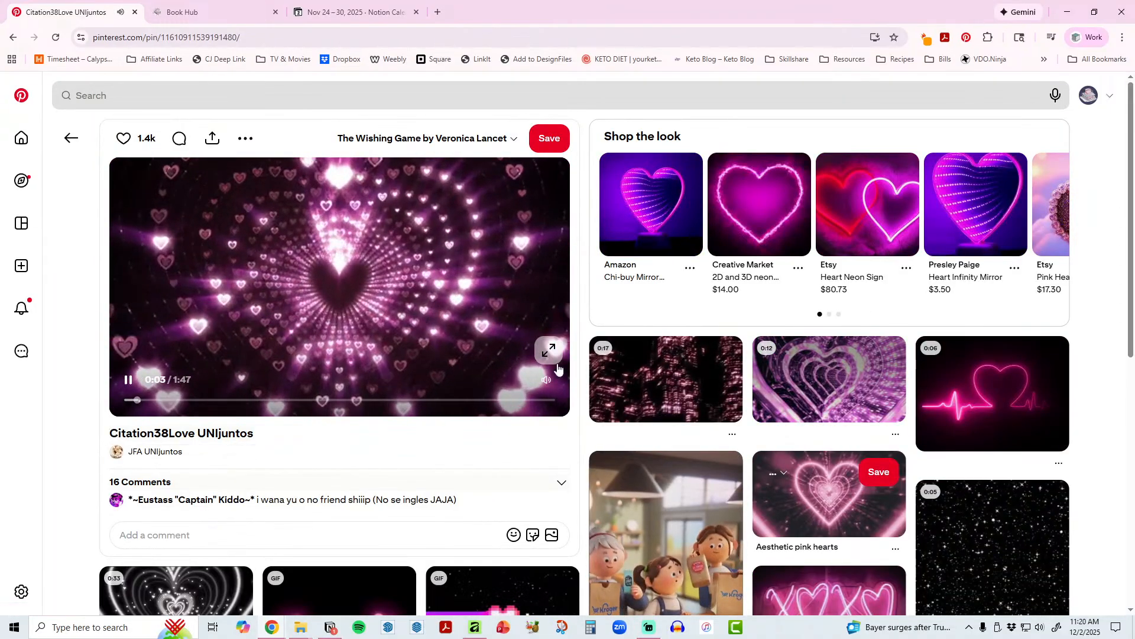
left_click(129, 381)
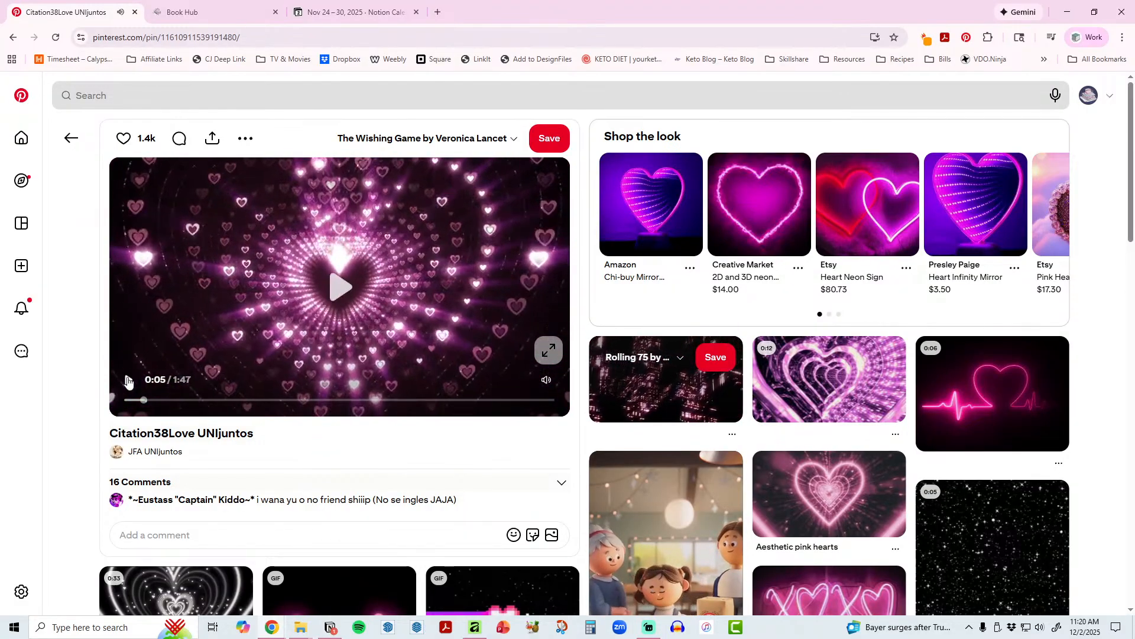
right_click(413, 265)
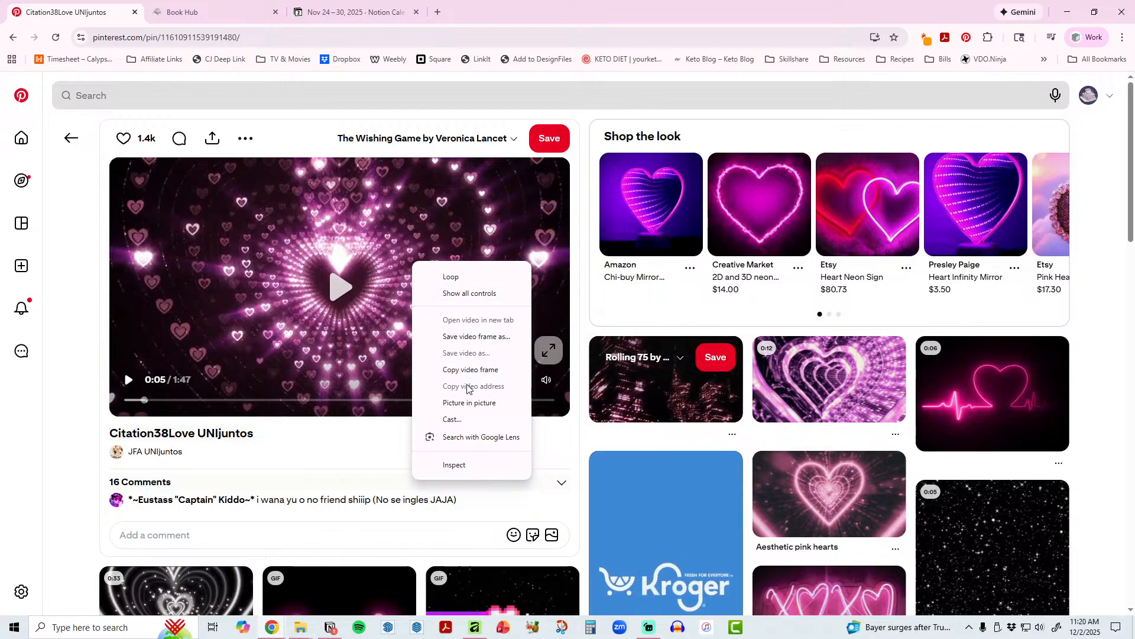
left_click(826, 398)
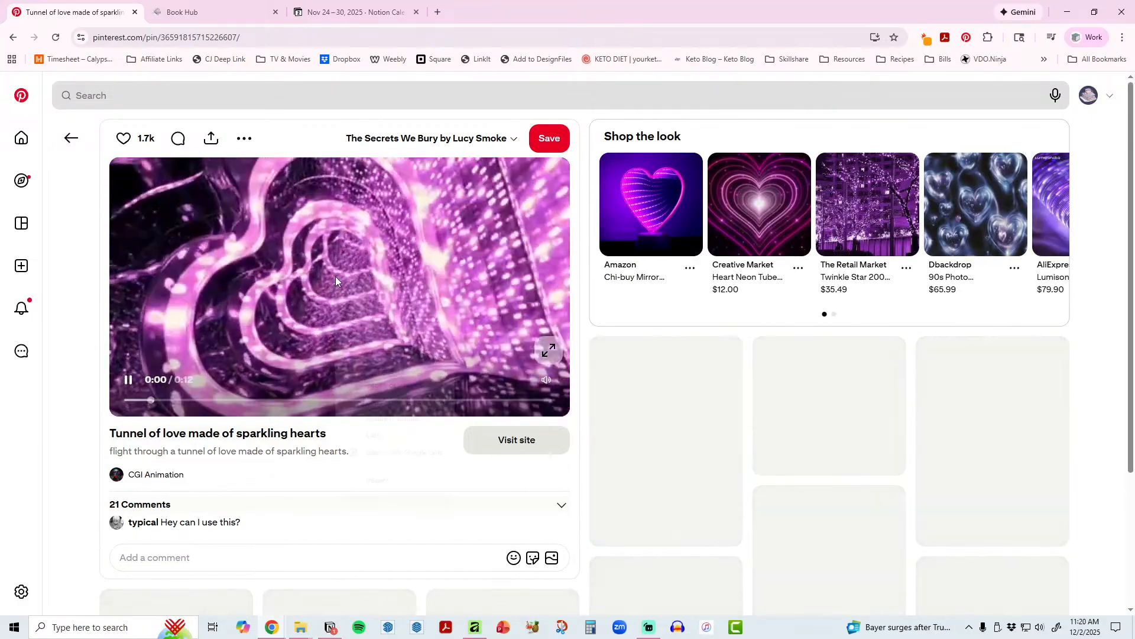
right_click(335, 277)
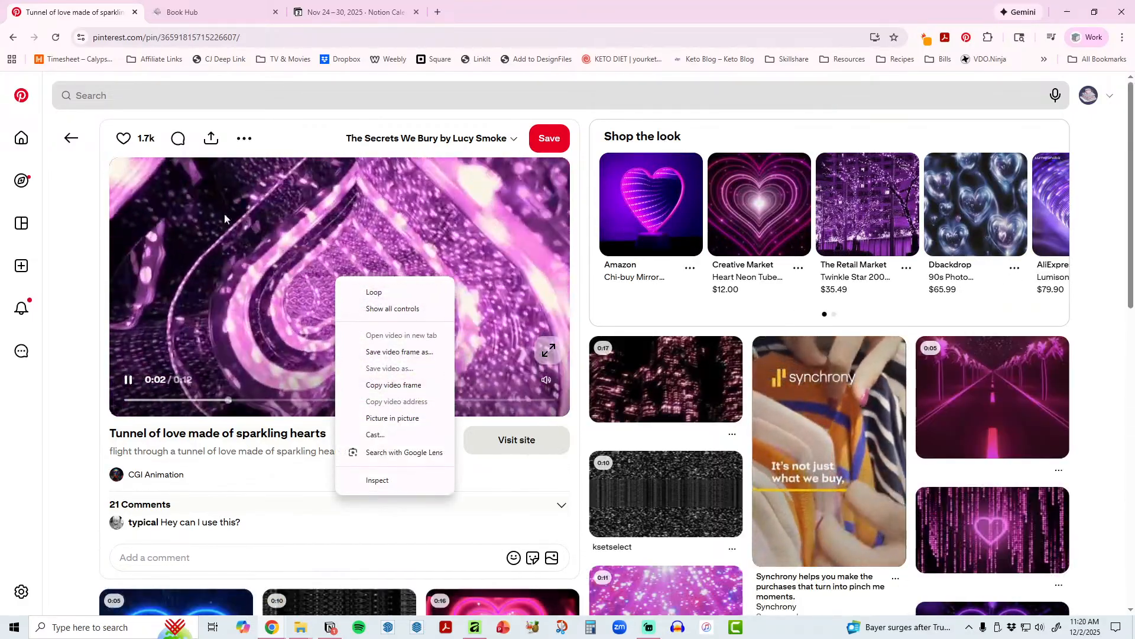
left_click(70, 140)
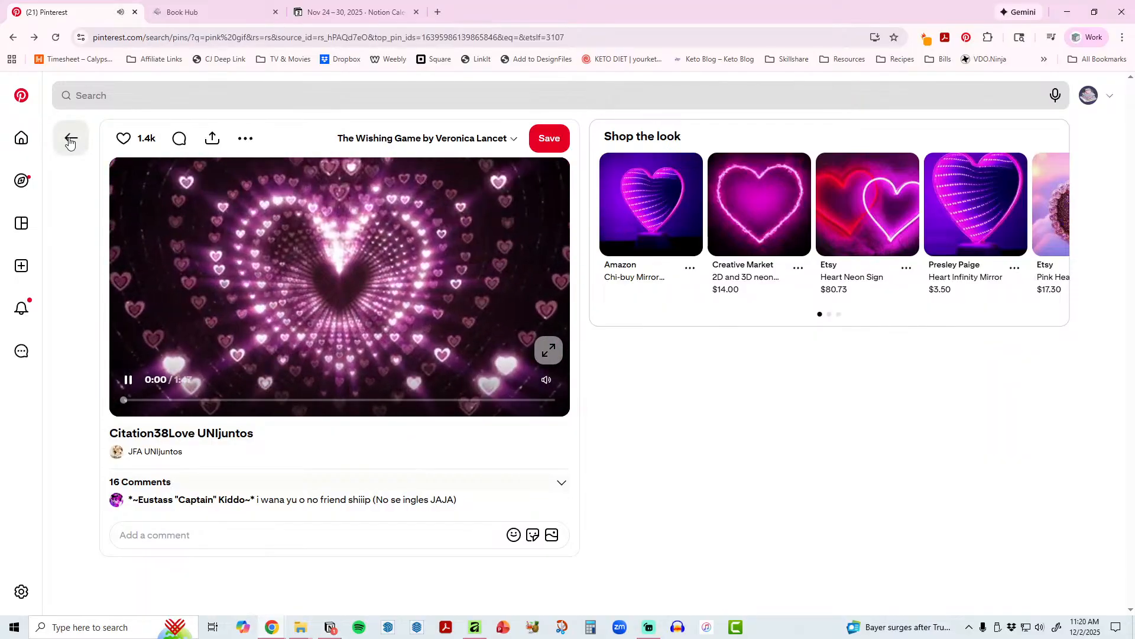
left_click(70, 139)
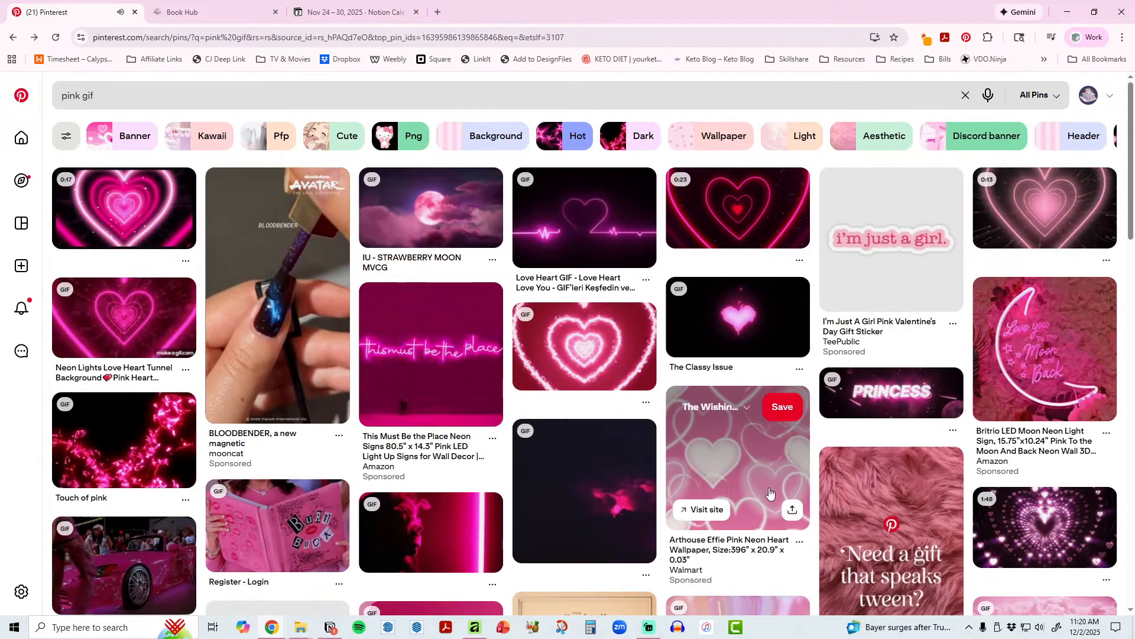
Step: Open the IU - STRAWBERRY MOON MVCG GIF pin and copy its image address
left_click(440, 219)
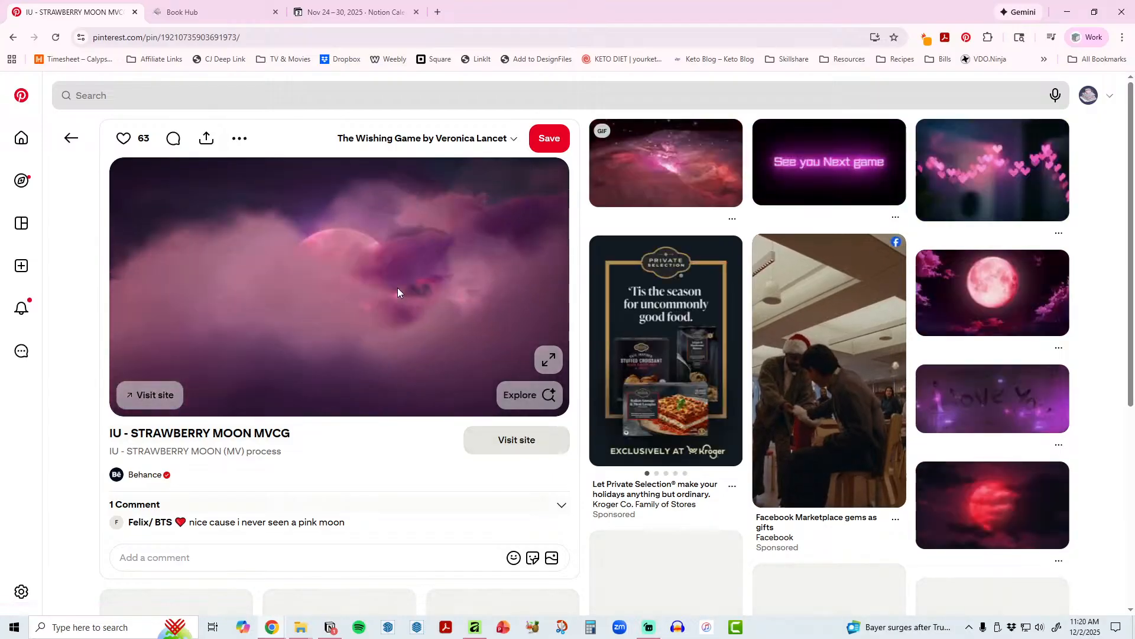
right_click(398, 288)
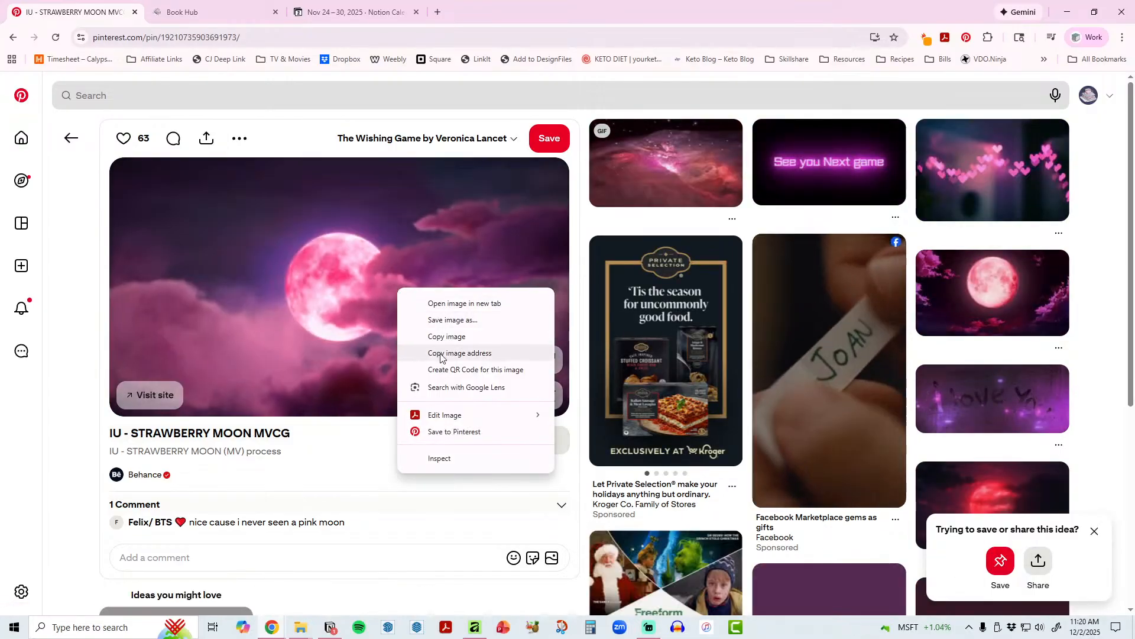
left_click(440, 354)
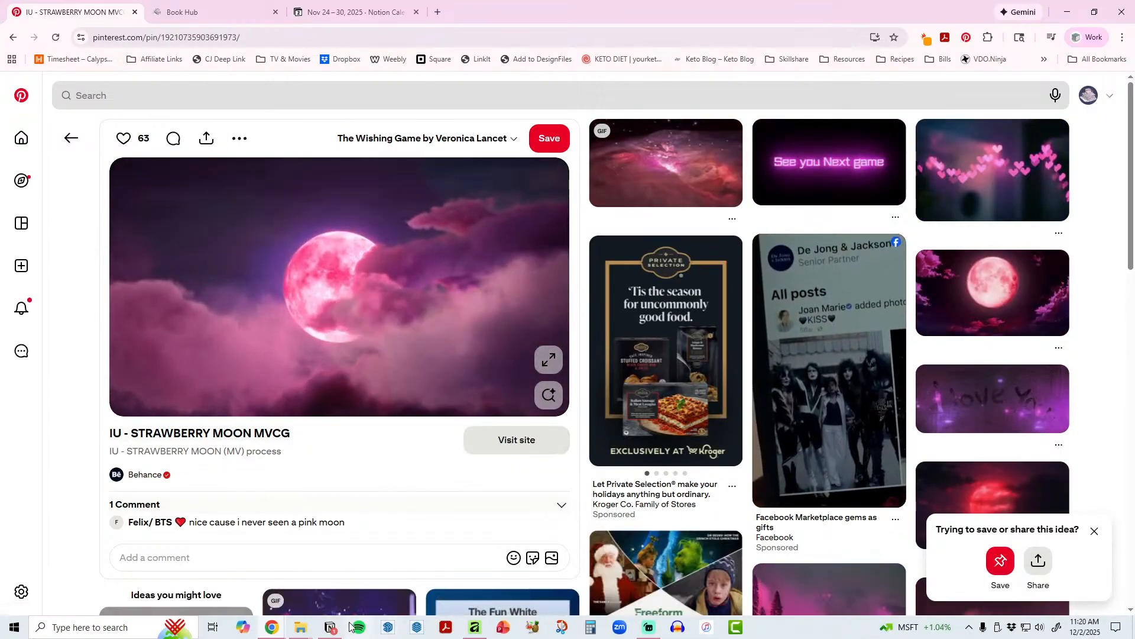
Step: Embed the copied GIF address as an image block beneath the moon image in the 2026 Planning Hub, and delete that duplicate
left_click(331, 627)
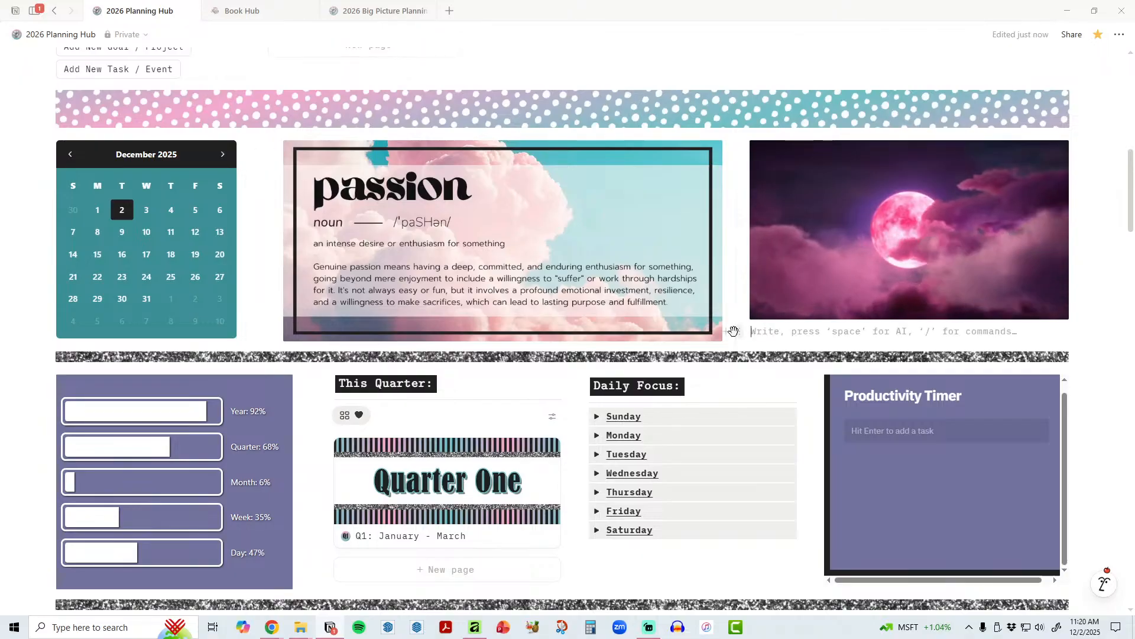
type("/")
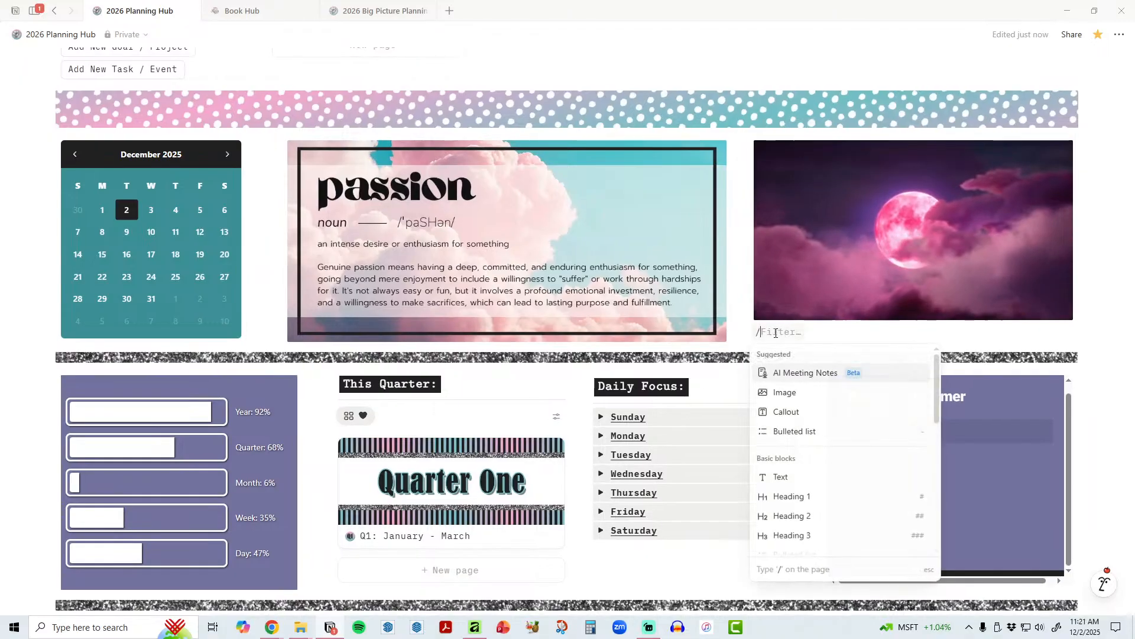
type("im")
left_click(790, 374)
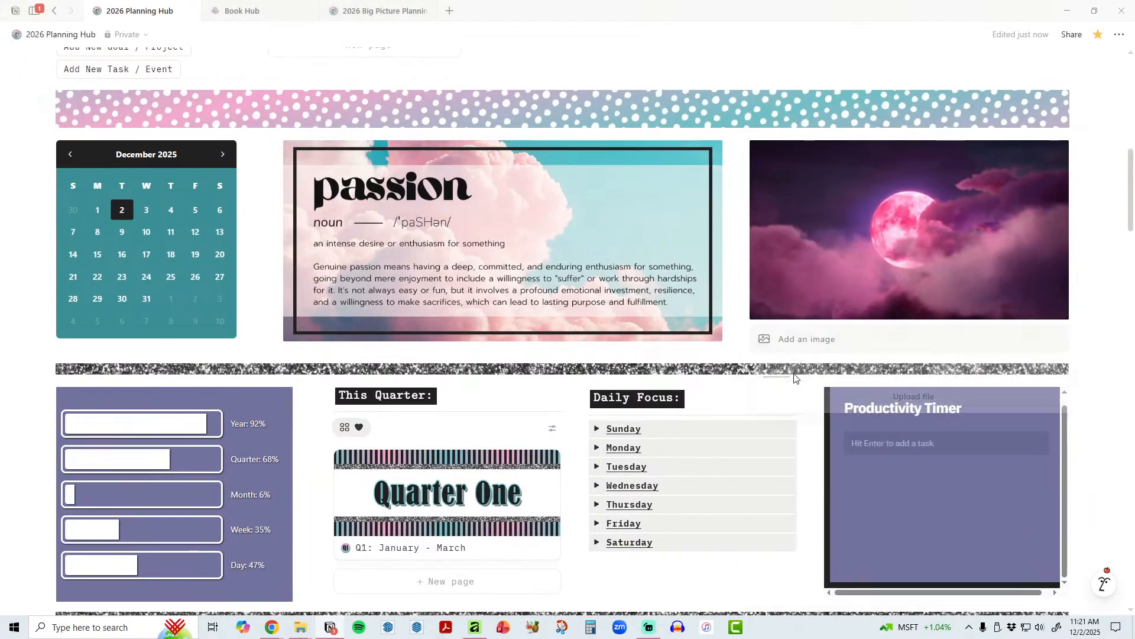
left_click(825, 368)
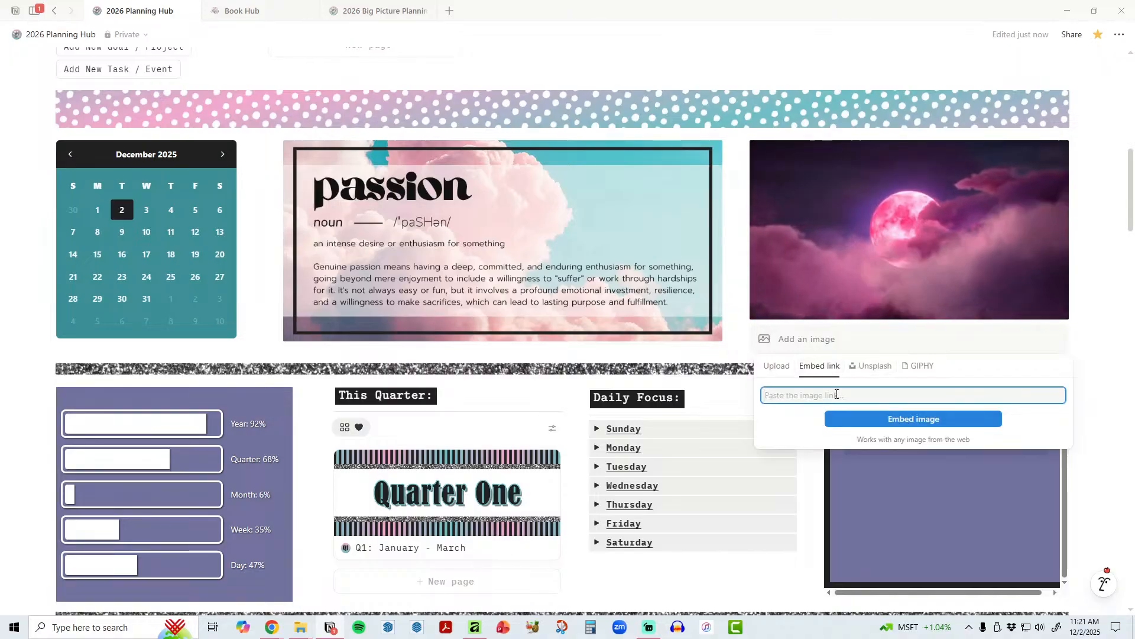
left_click(854, 404)
left_click(861, 420)
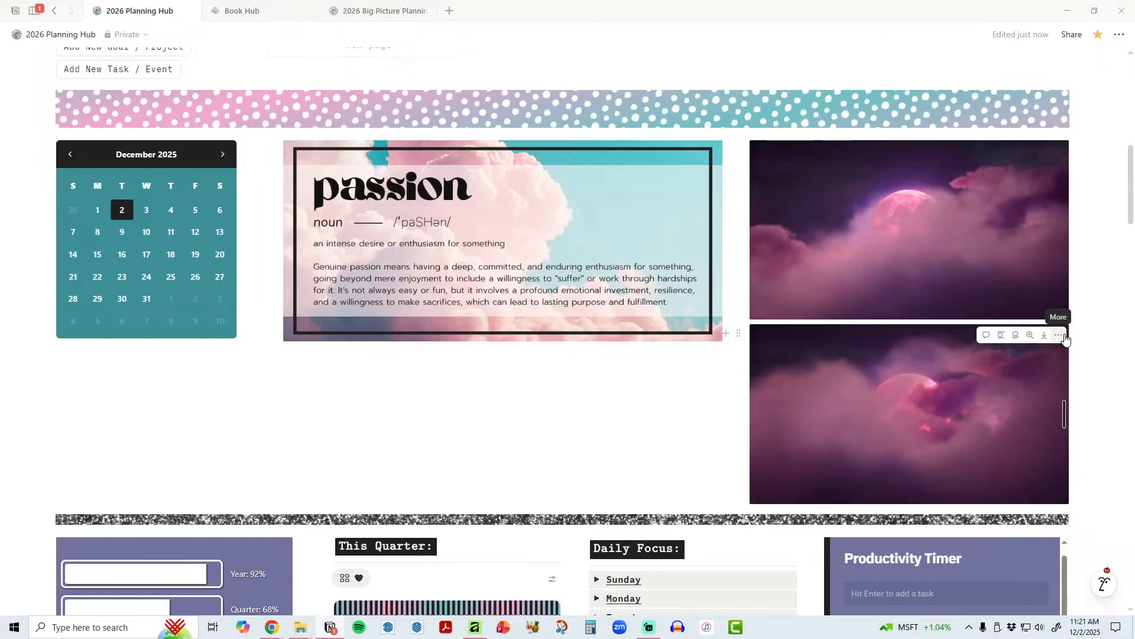
left_click(1058, 335)
left_click(1025, 532)
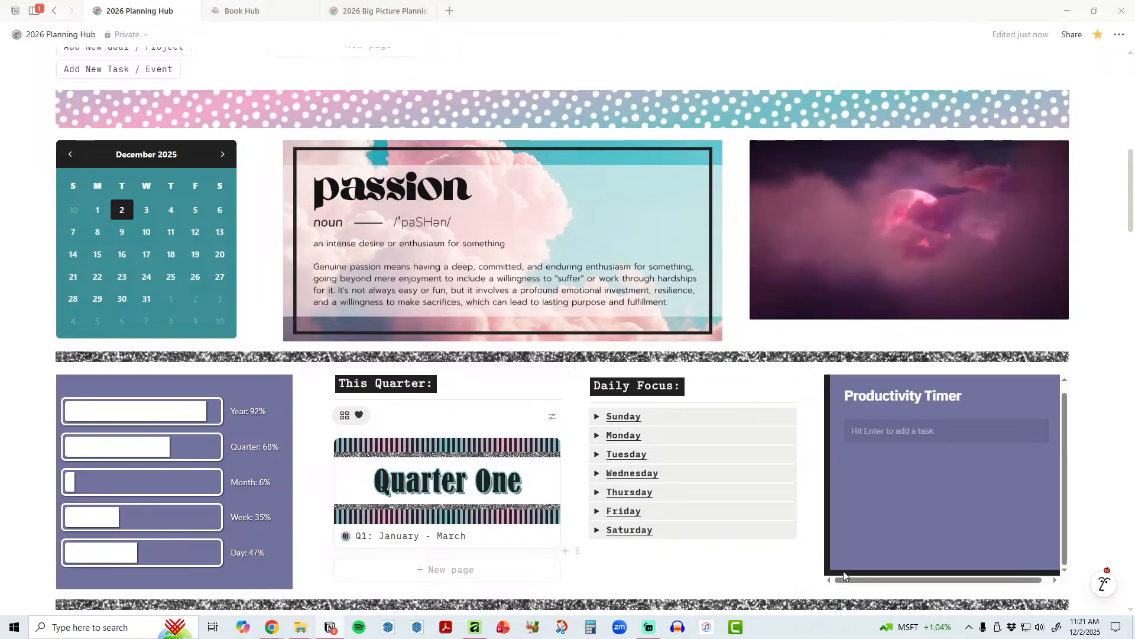
Step: Widen the Productivity Timer column slightly so the embedded widget fits without scrollbars
mouse_move(807, 565)
left_mouse_down()
mouse_move(862, 560)
mouse_move(812, 560)
left_mouse_up()
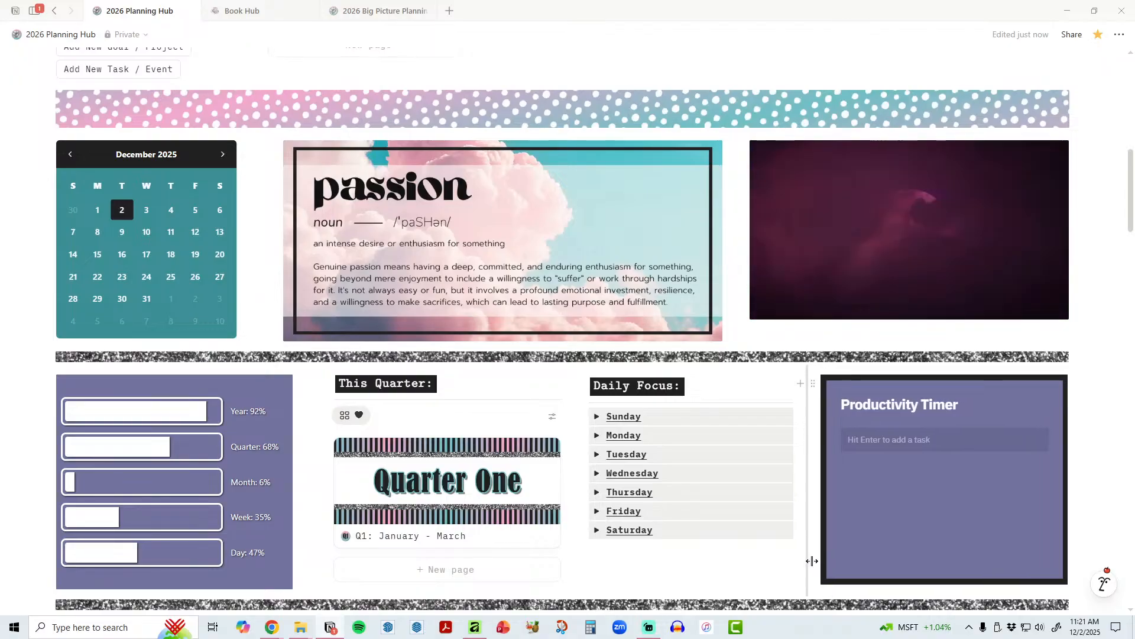
scroll(1085, 479, "down", 8)
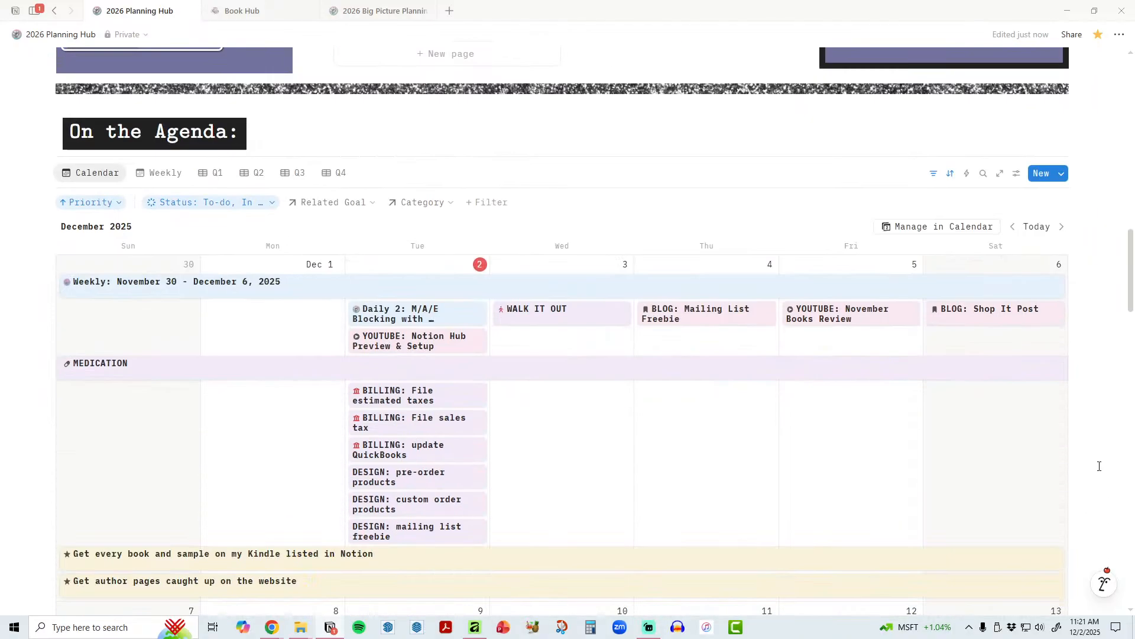
scroll(1100, 466, "down", 15)
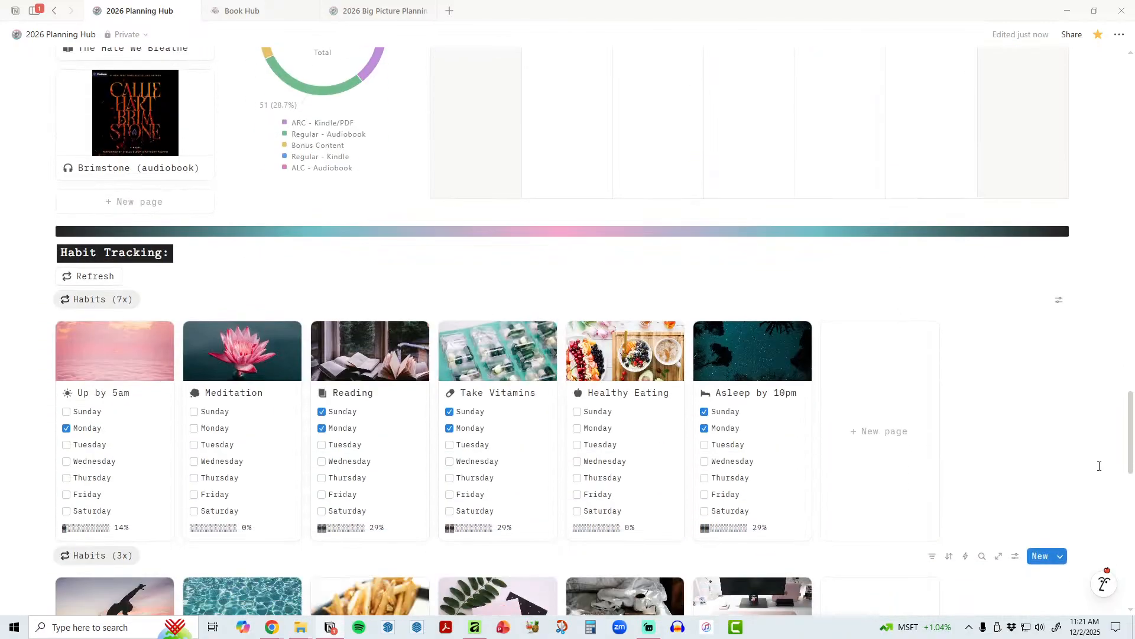
scroll(1099, 466, "down", 2)
scroll(1099, 465, "up", 20)
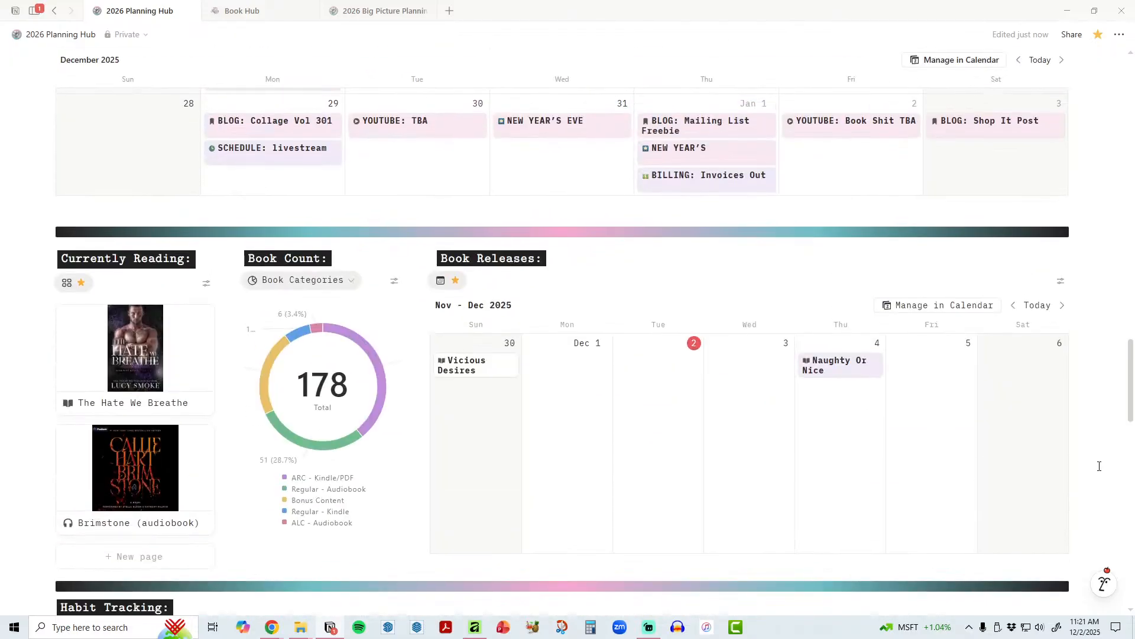
scroll(1100, 466, "up", 8)
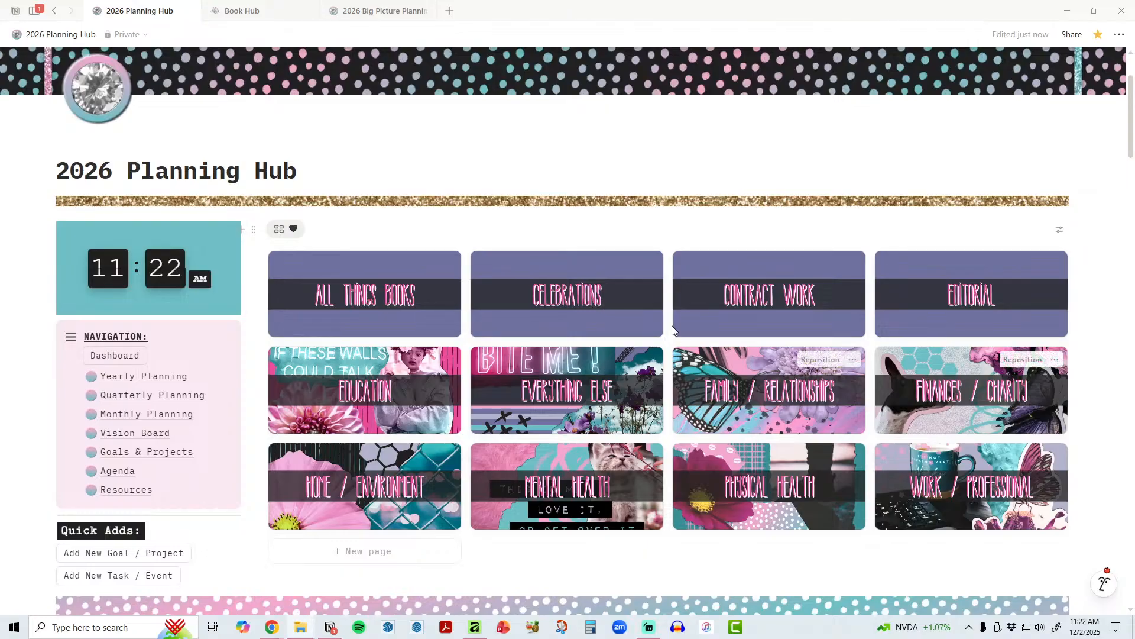
scroll(809, 402, "down", 10)
scroll(809, 402, "down", 20)
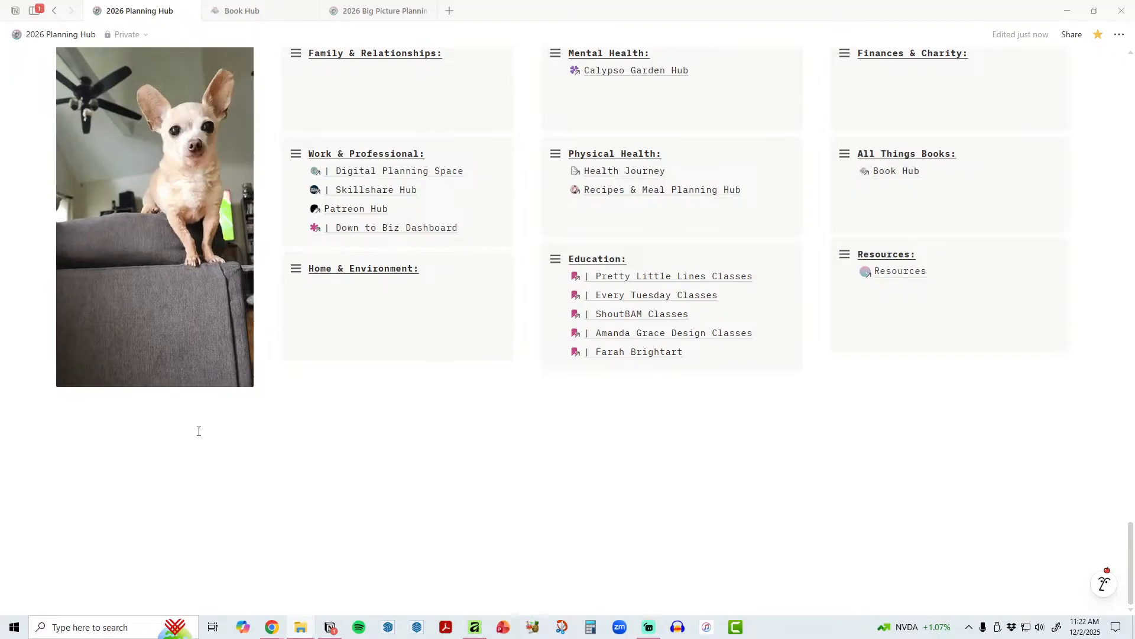
left_click(82, 407)
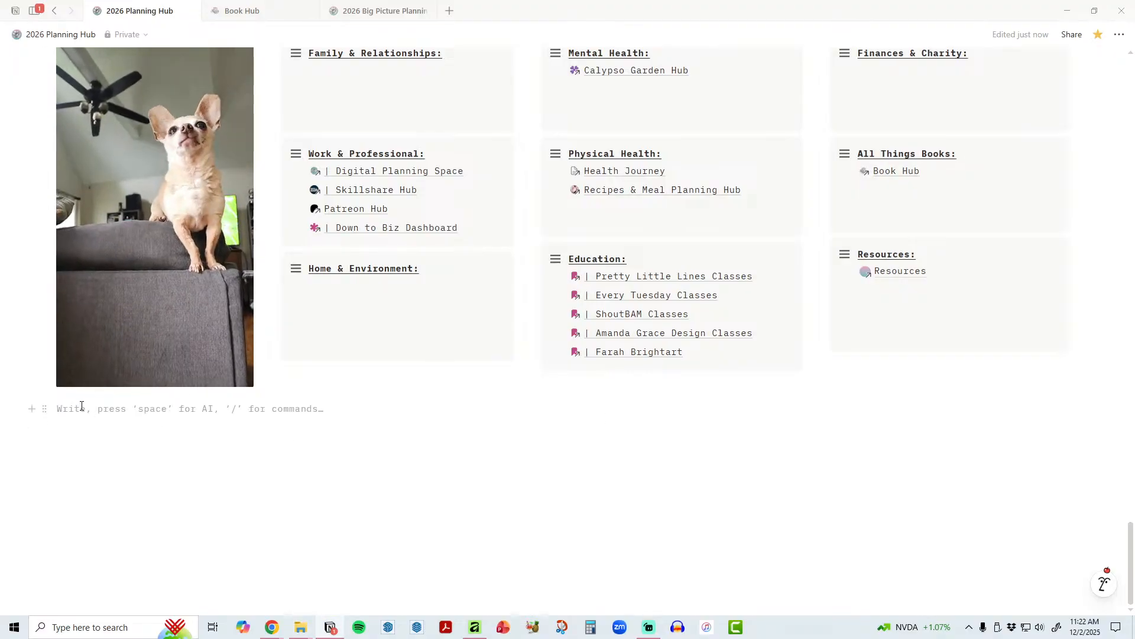
type("/i")
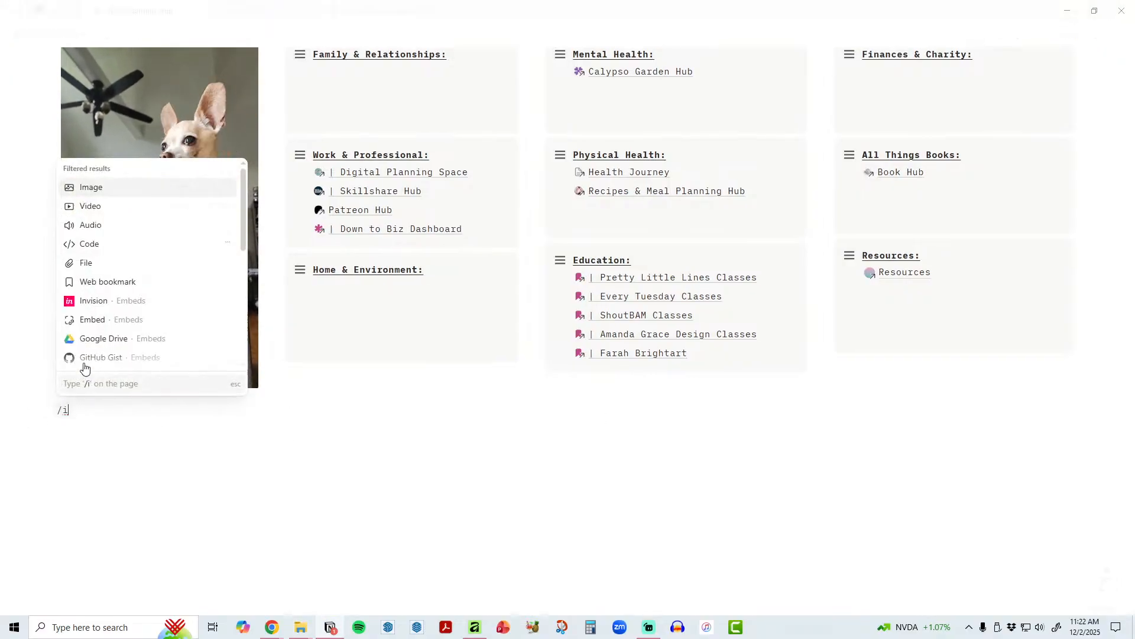
left_click(103, 193)
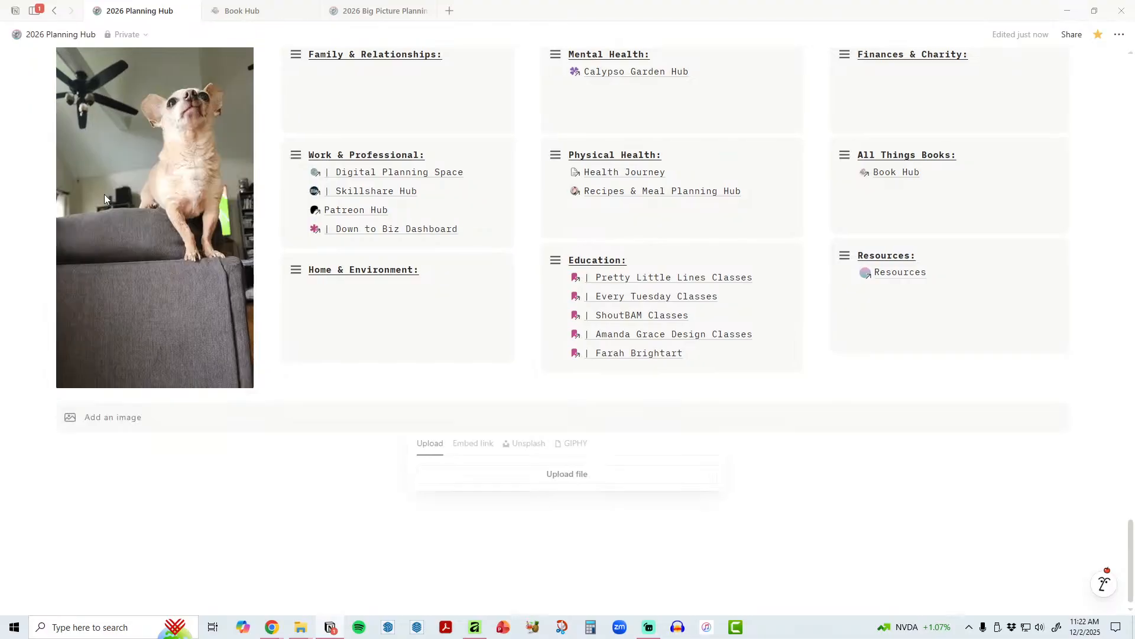
left_click(553, 478)
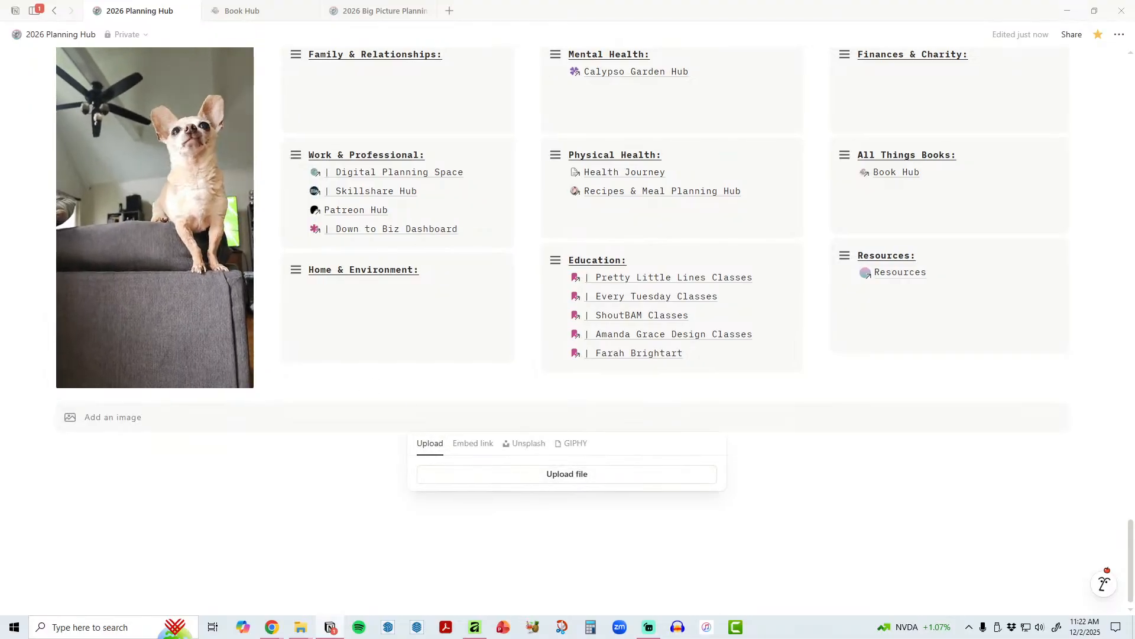
left_click(891, 527)
left_click(710, 425)
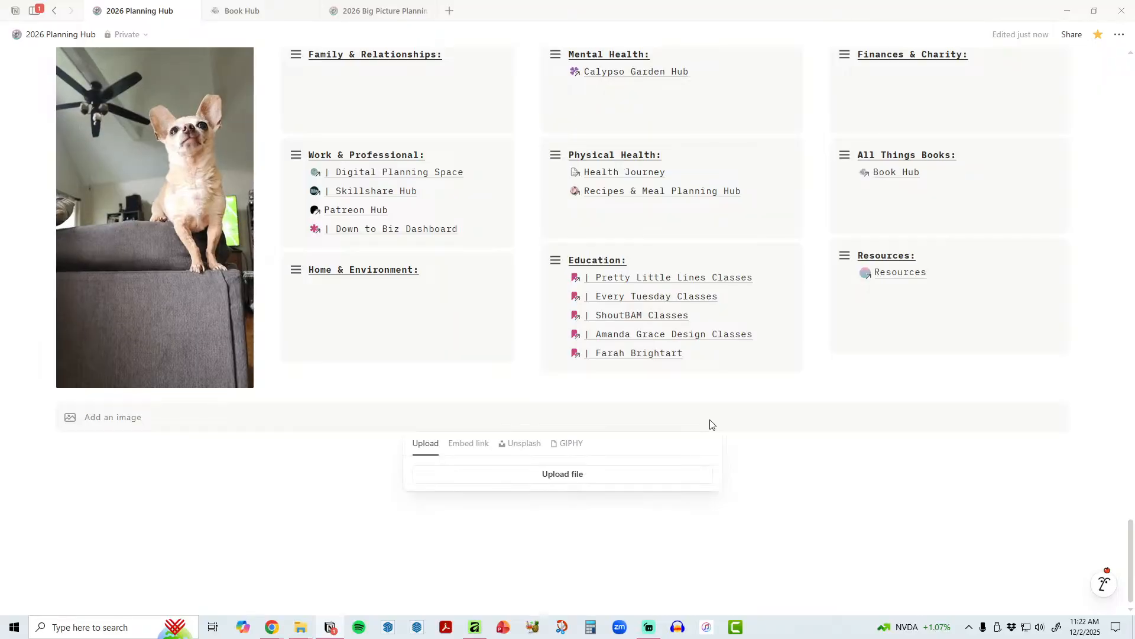
left_click(639, 423)
right_click(639, 421)
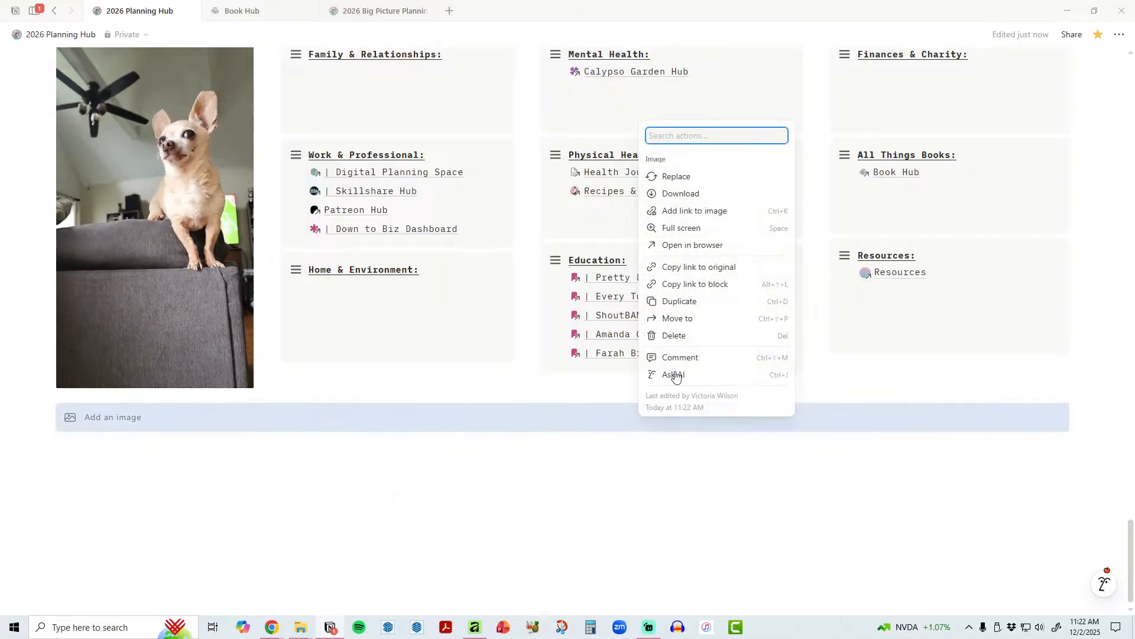
left_click(689, 331)
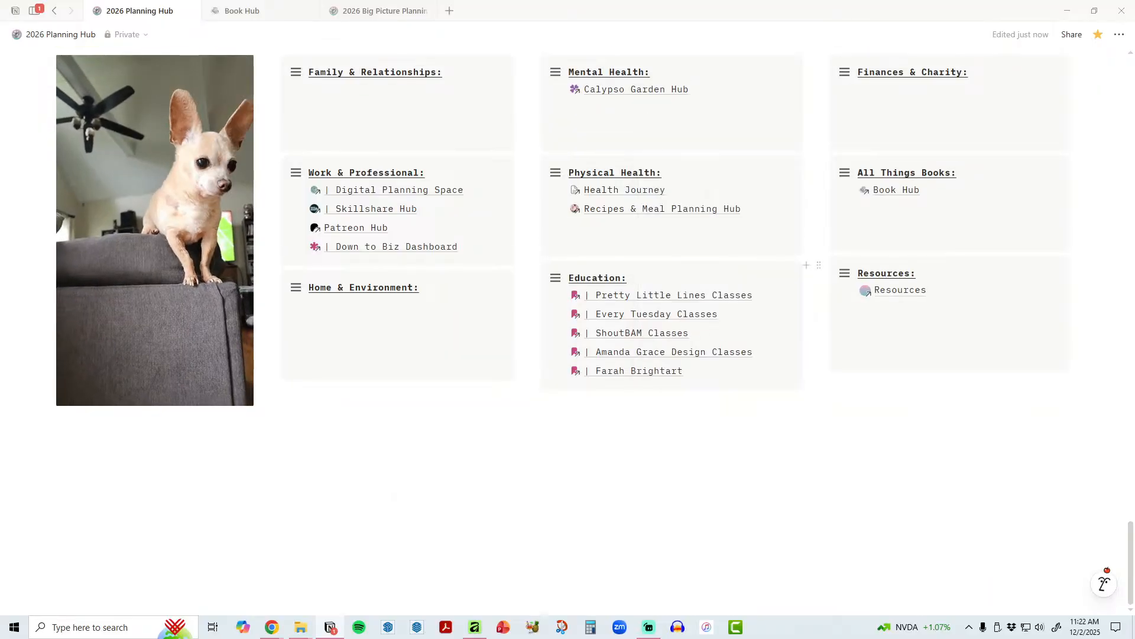
Step: Add the local GIF of the dog in the red plaid blanket to the Life Hub's first column, beneath the dog-on-couch GIF
left_click_drag(1134, 160, 1134, 100)
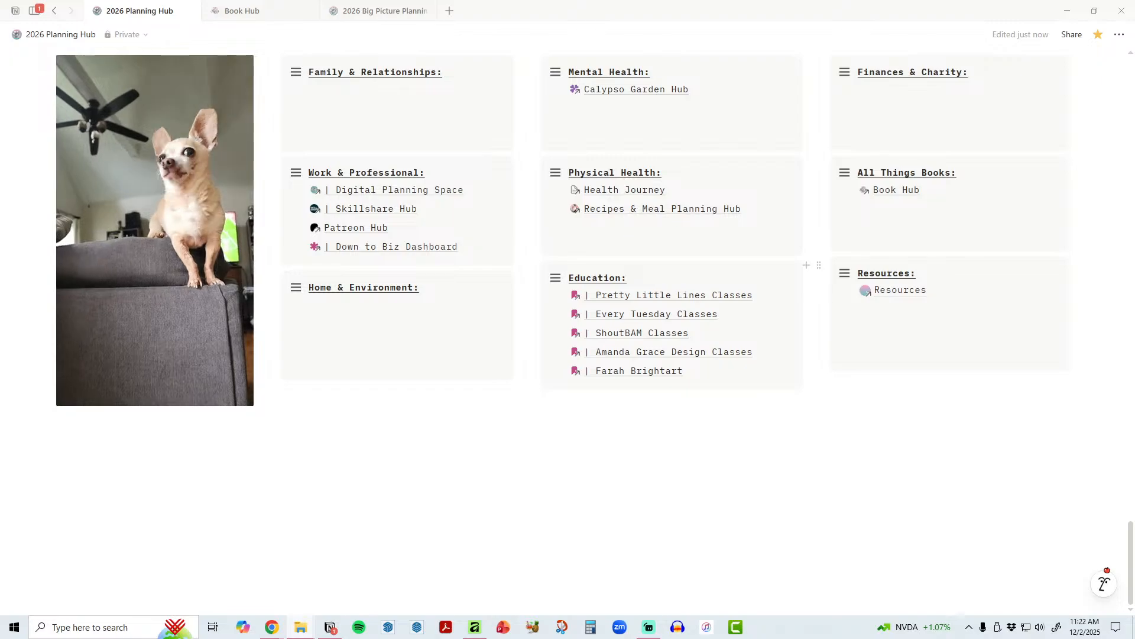
left_click_drag(1134, 414, 119, 410)
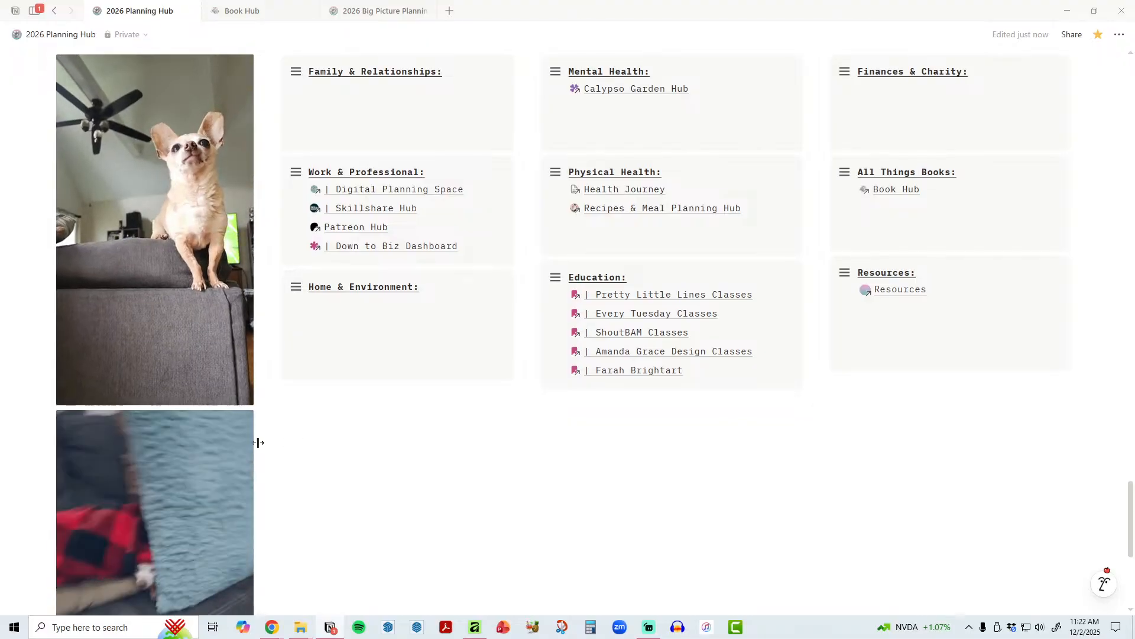
scroll(361, 426, "down", 4)
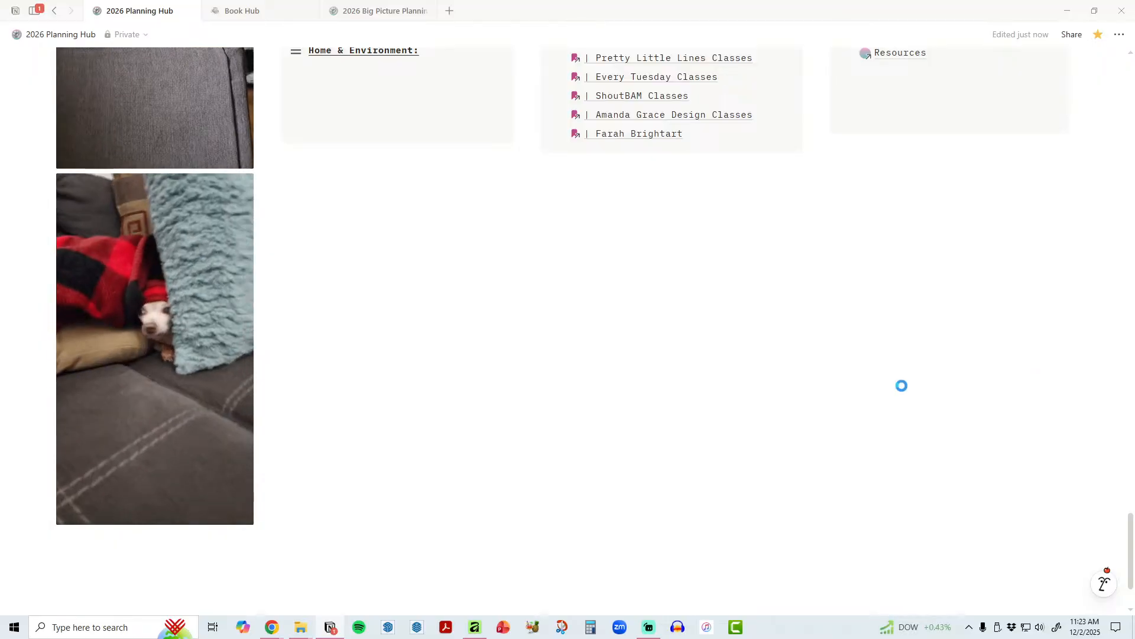
Step: Add the orange flower image from the file folder beneath the Home & Environment block, and delete it
left_click_drag(902, 385, 358, 315)
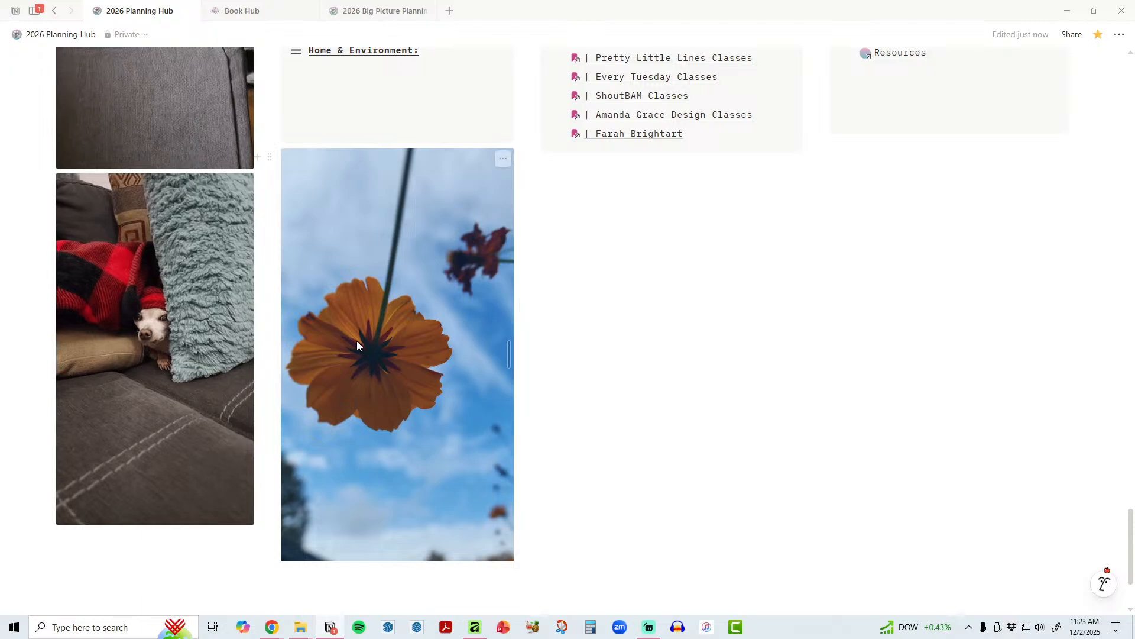
right_click(346, 330)
left_click(405, 250)
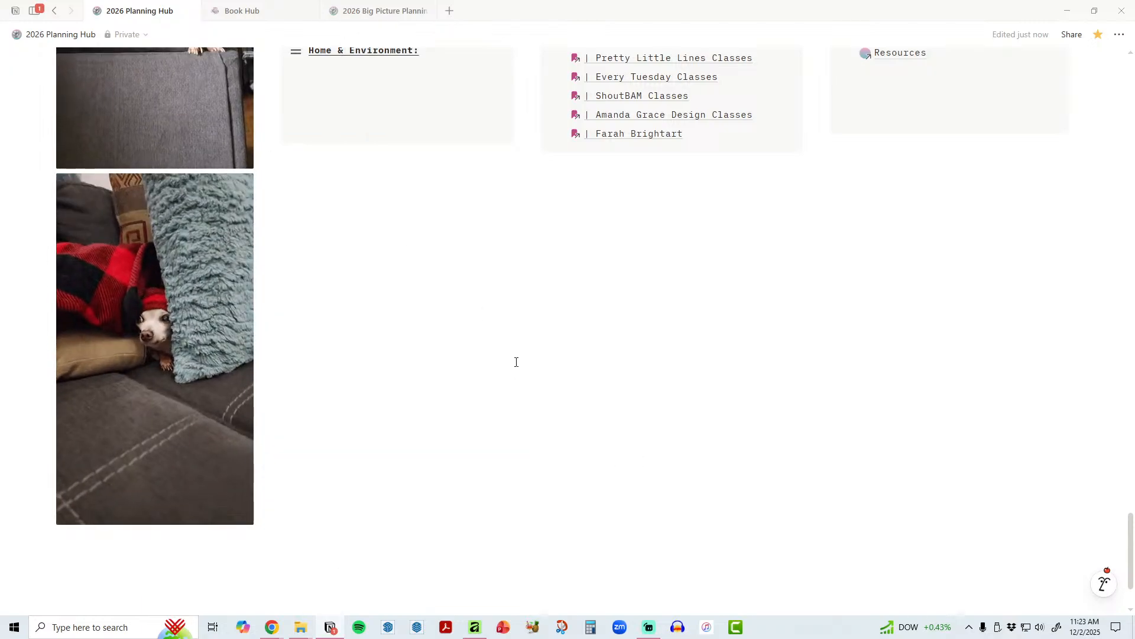
scroll(520, 381, "up", 4)
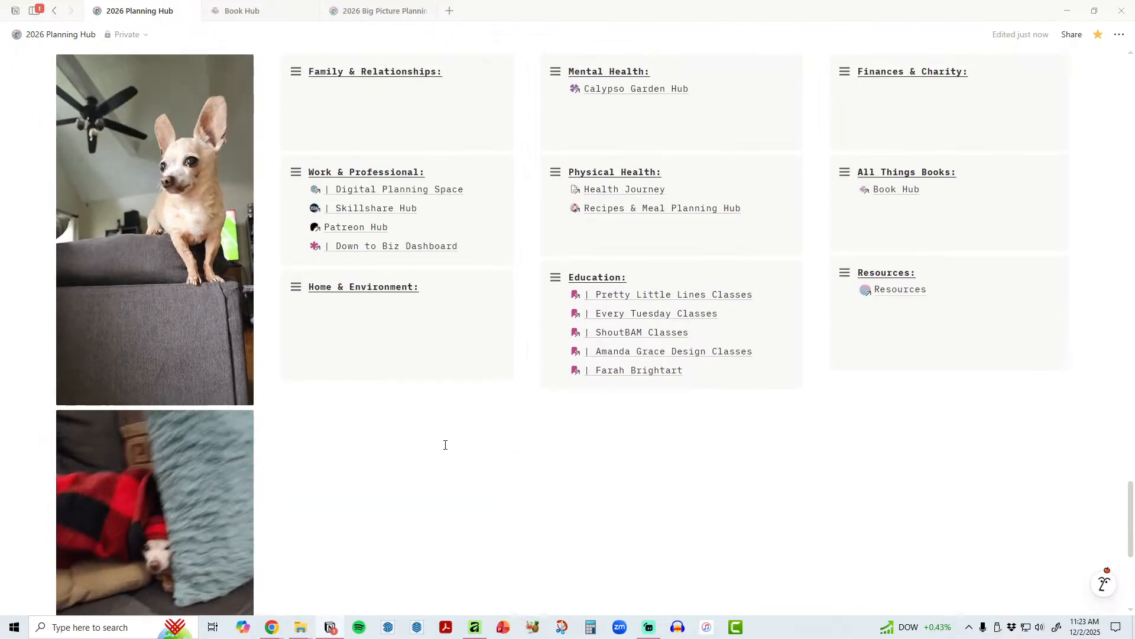
Step: Add the local photo of the child holding a dog beneath the Home & Environment block, and delete it
scroll(445, 445, "down", 4)
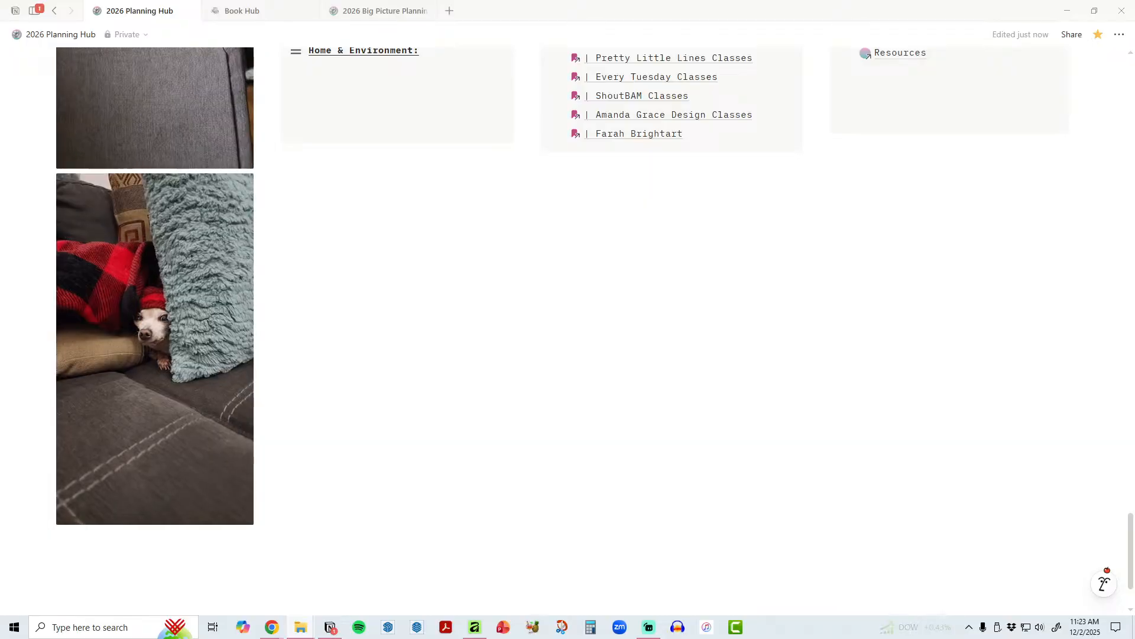
left_click_drag(761, 232, 415, 164)
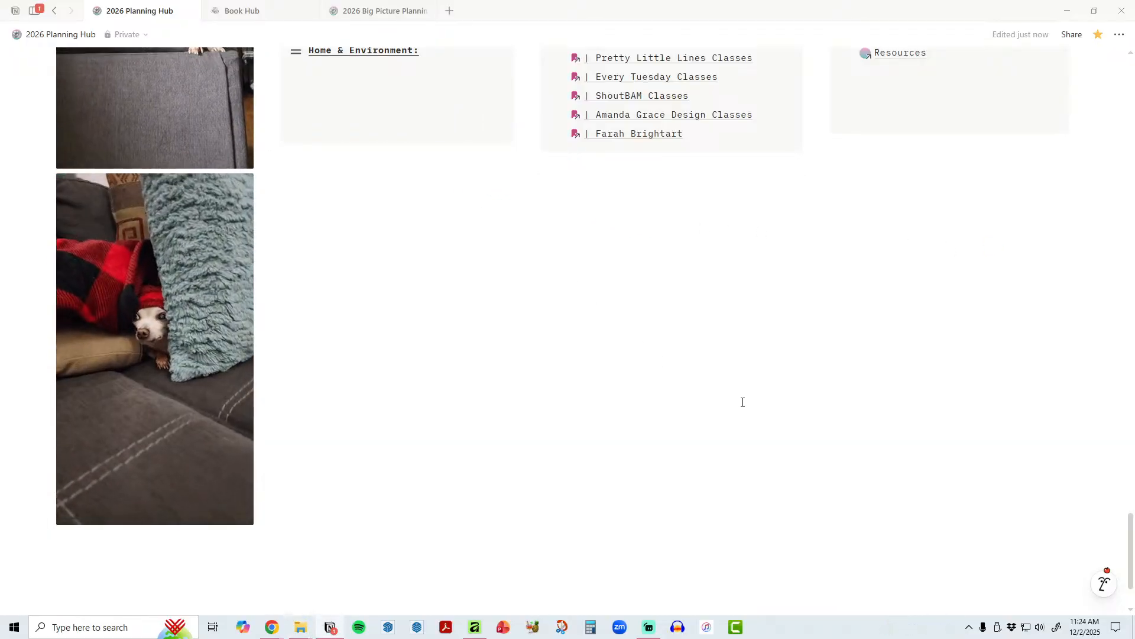
scroll(694, 379, "up", 2)
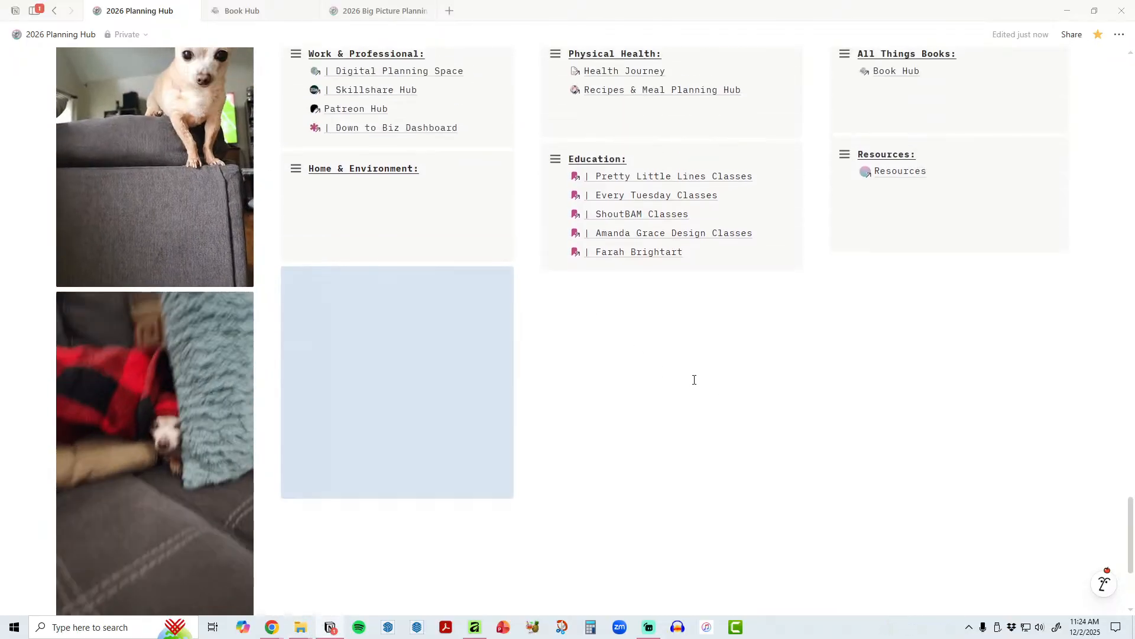
left_click_drag(1131, 514, 1131, 501)
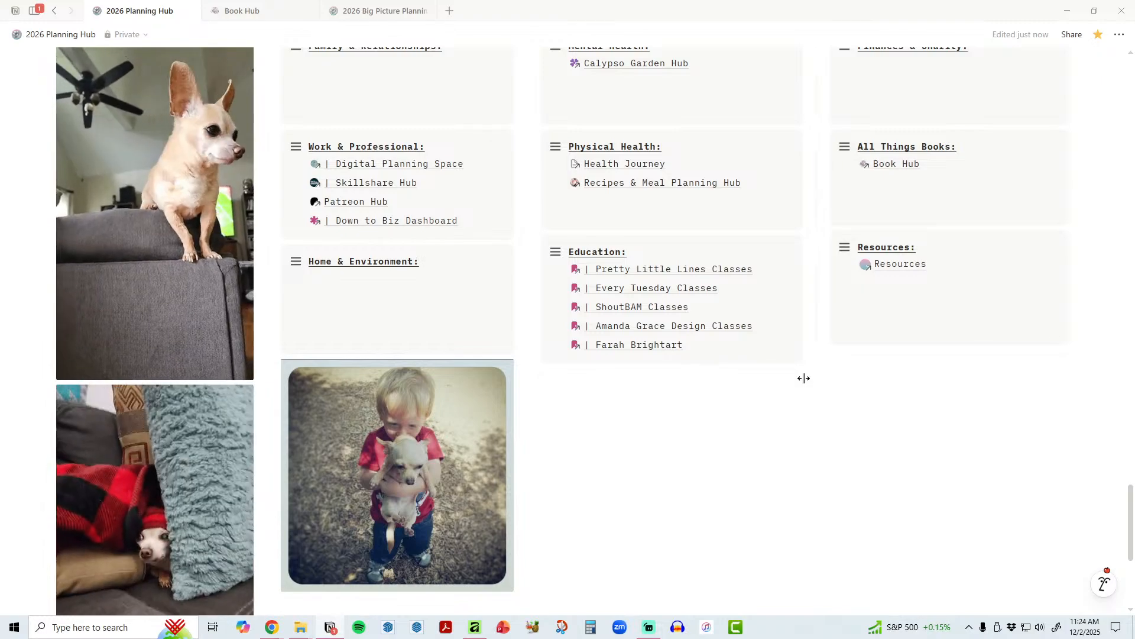
left_click(652, 413)
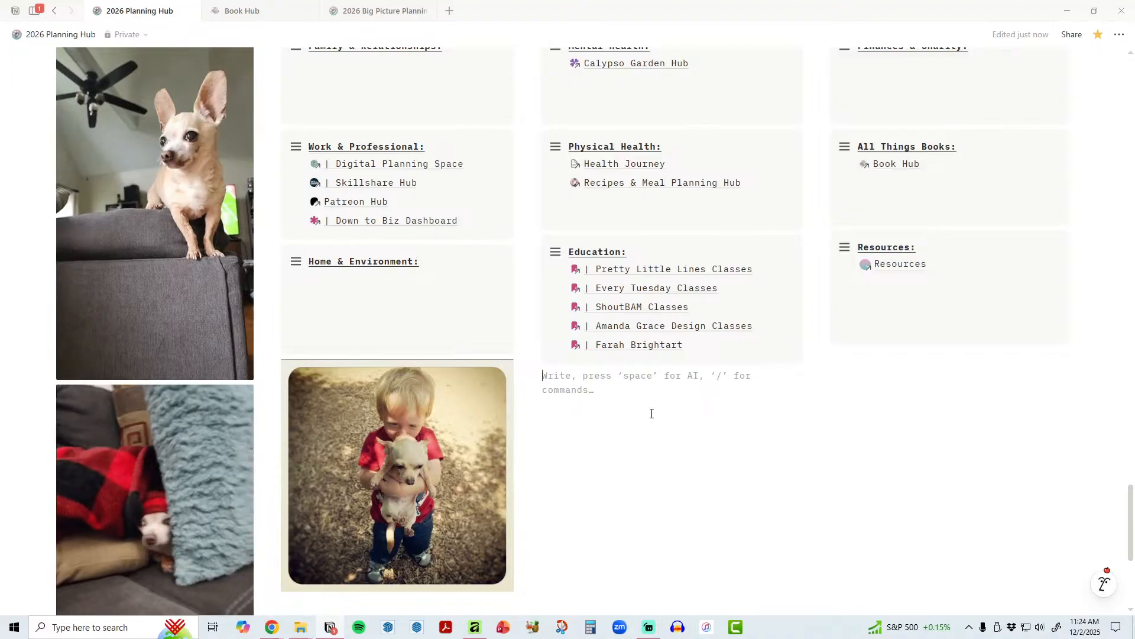
mouse_move(432, 442)
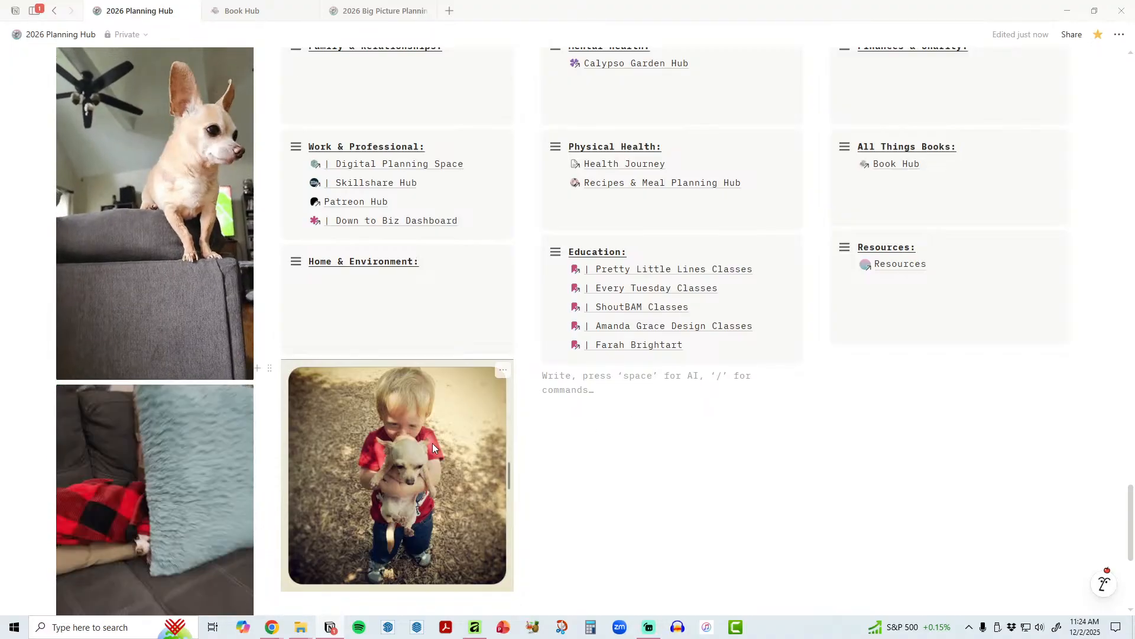
left_click(502, 373)
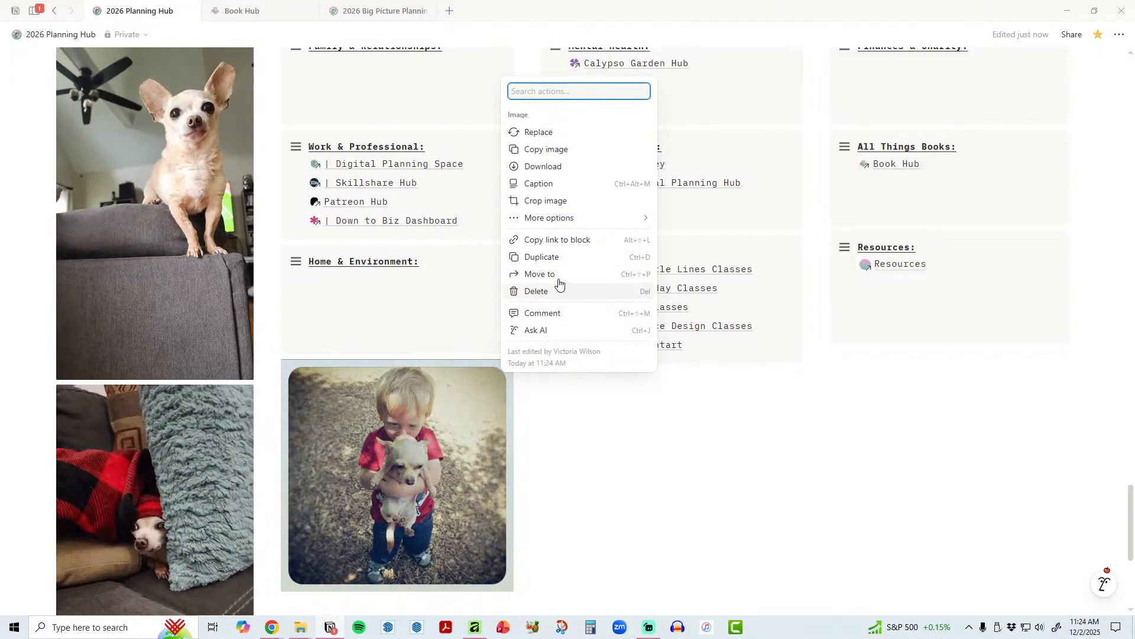
left_click(560, 290)
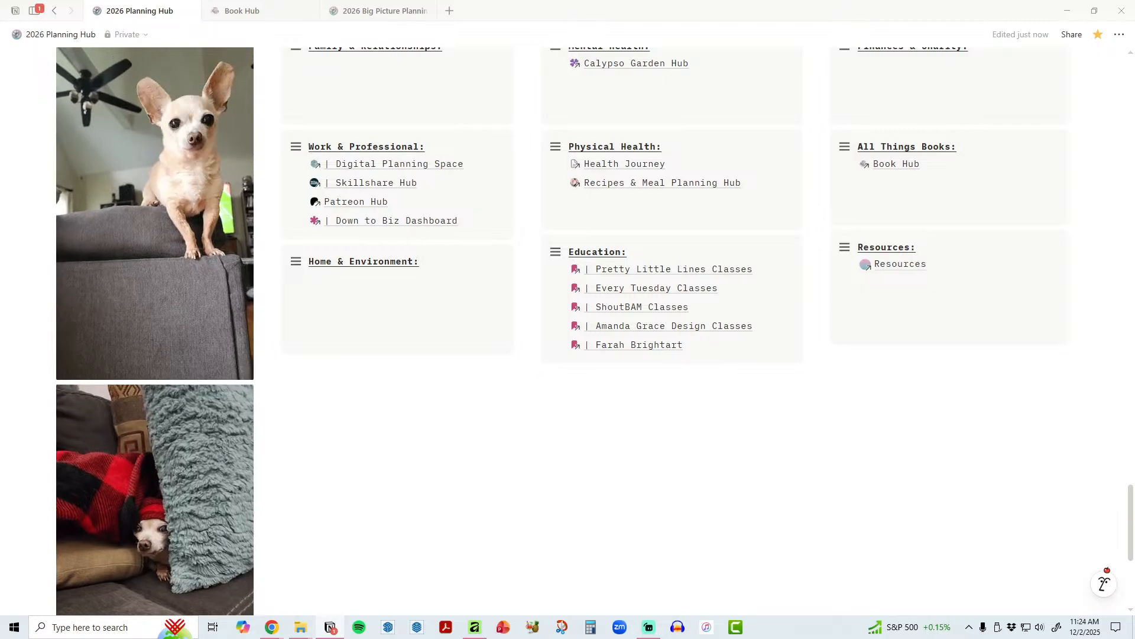
Step: Compare the header and button gallery at the start of the 2026 Planning Hub with those of the Book Hub
scroll(517, 502, "up", 5)
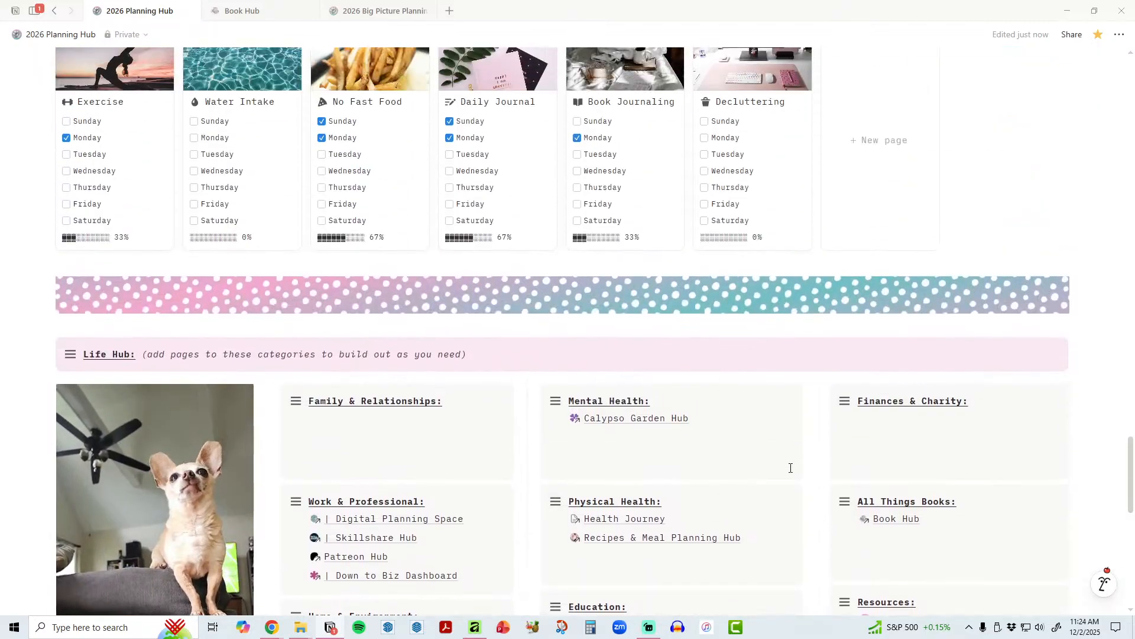
scroll(792, 468, "up", 20)
scroll(956, 431, "up", 15)
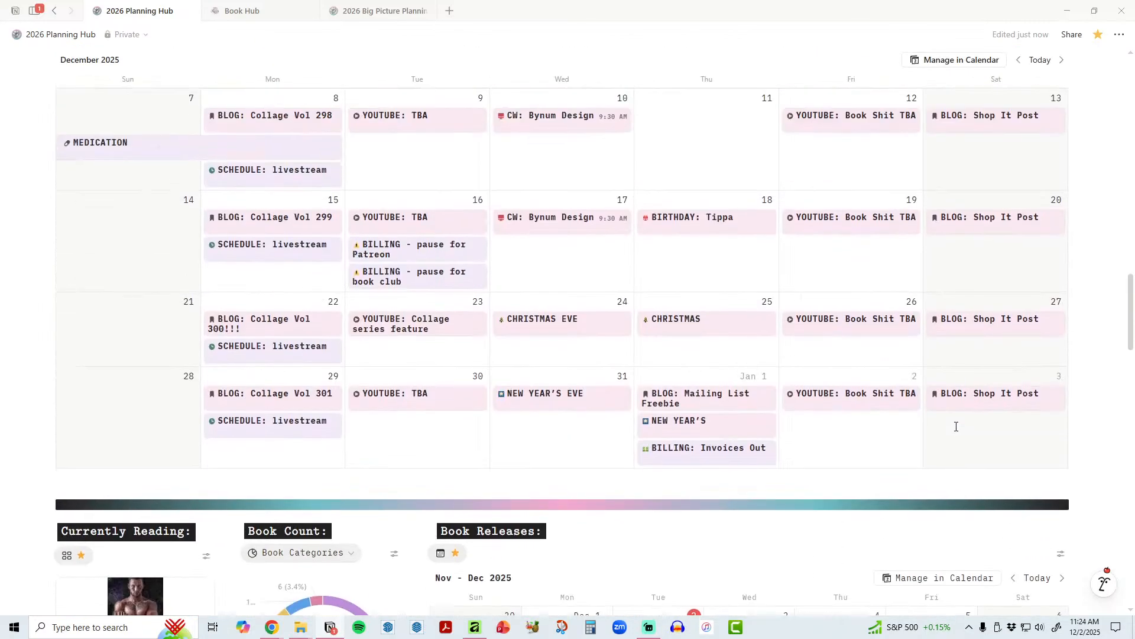
scroll(956, 431, "up", 5)
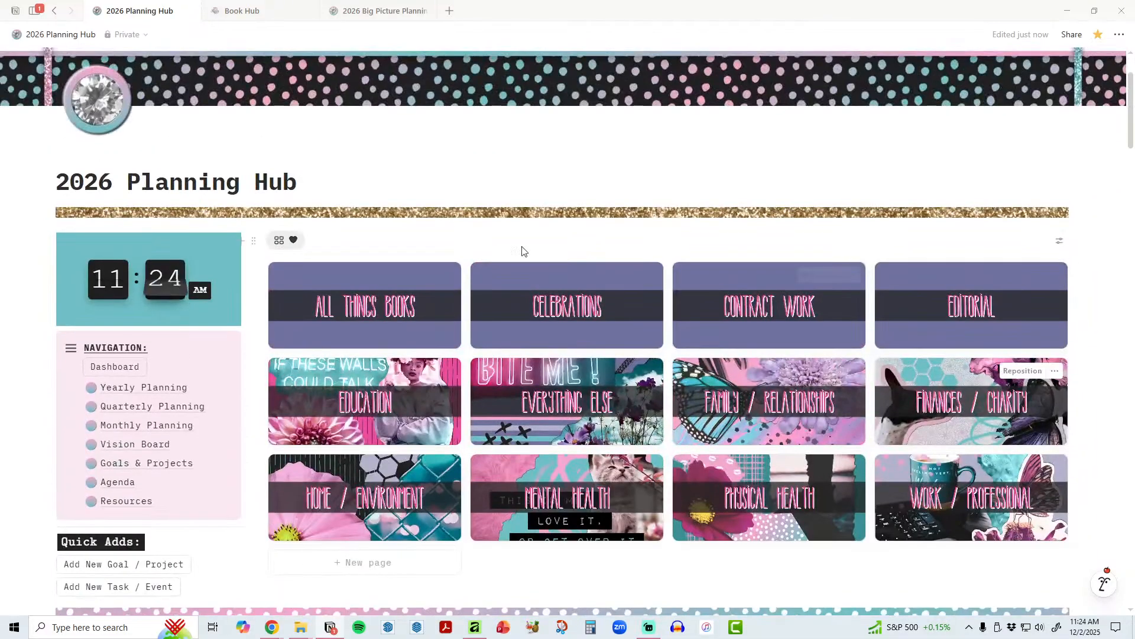
left_click(255, 13)
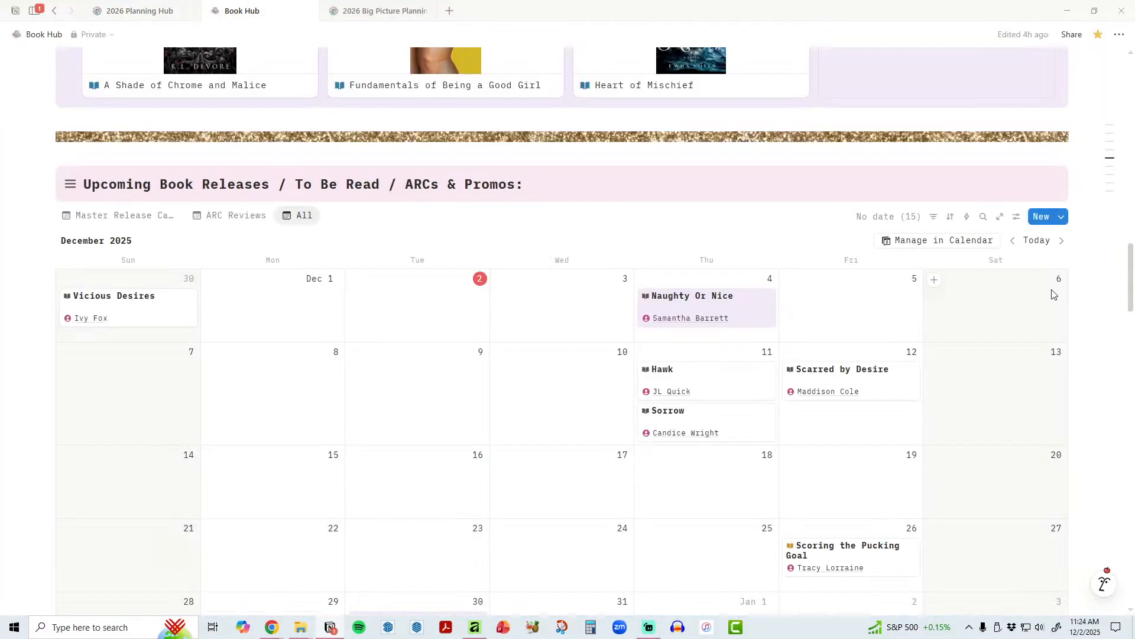
scroll(1056, 290, "up", 15)
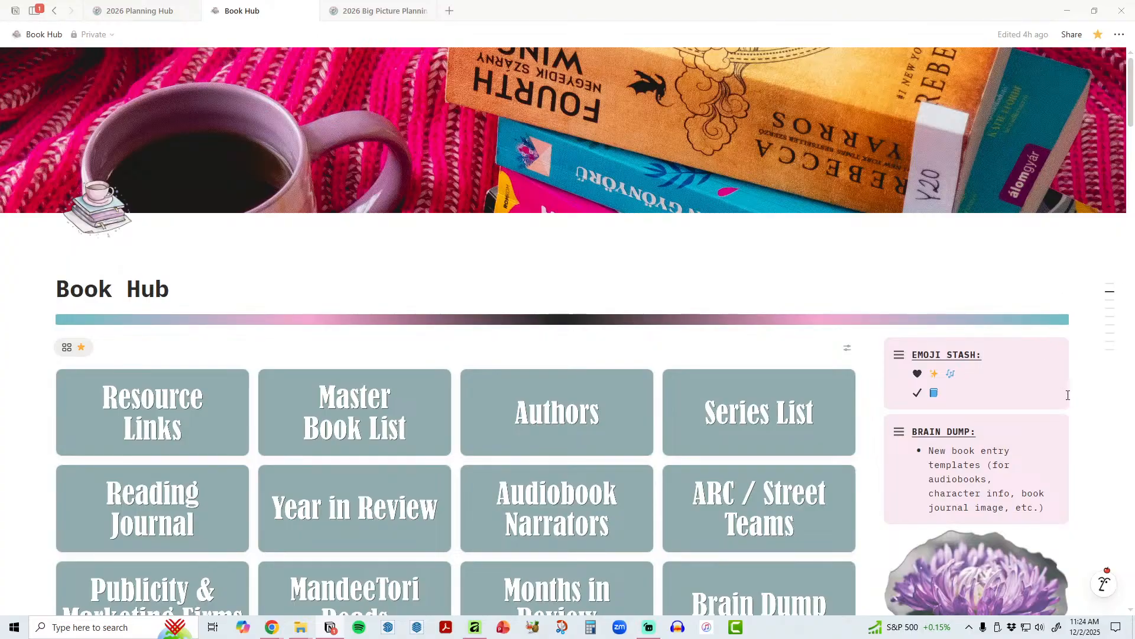
mouse_move(1080, 401)
left_click(146, 11)
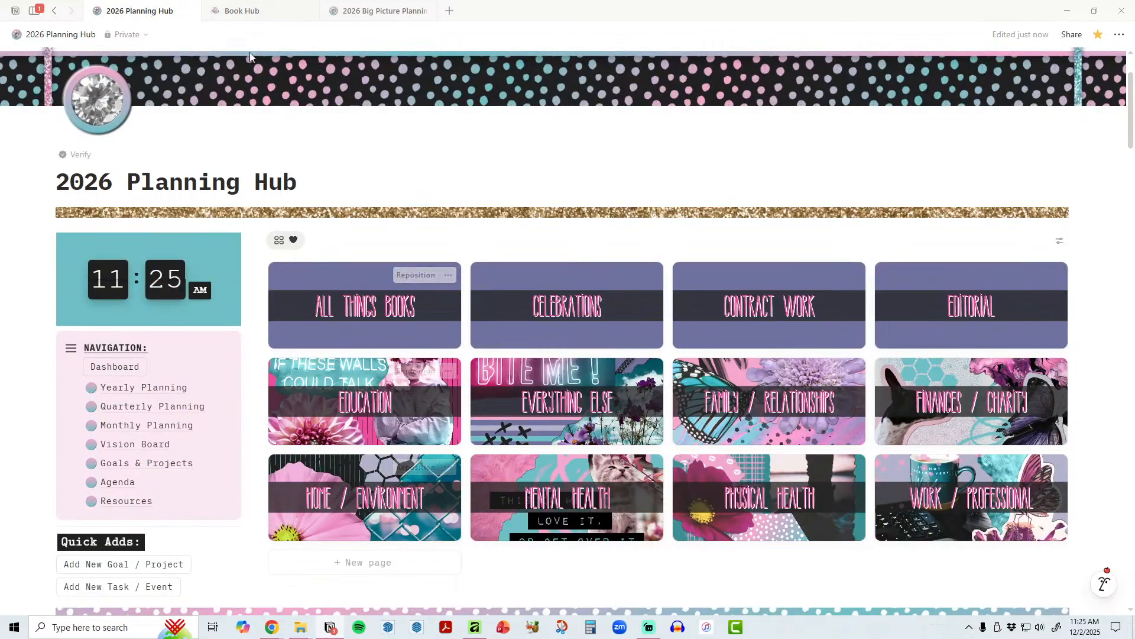
Step: Review the Book Hub's layout and decorative images, from its button gallery through Currently Reading and Upcoming ARCs to the book releases calendar
left_click(255, 11)
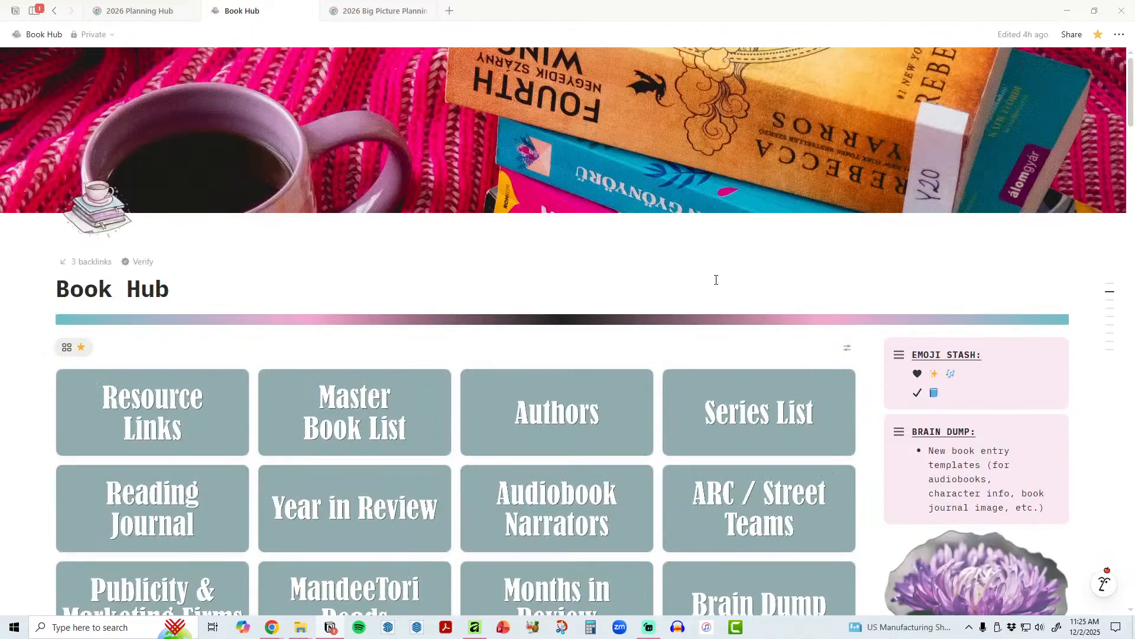
scroll(715, 280, "down", 1)
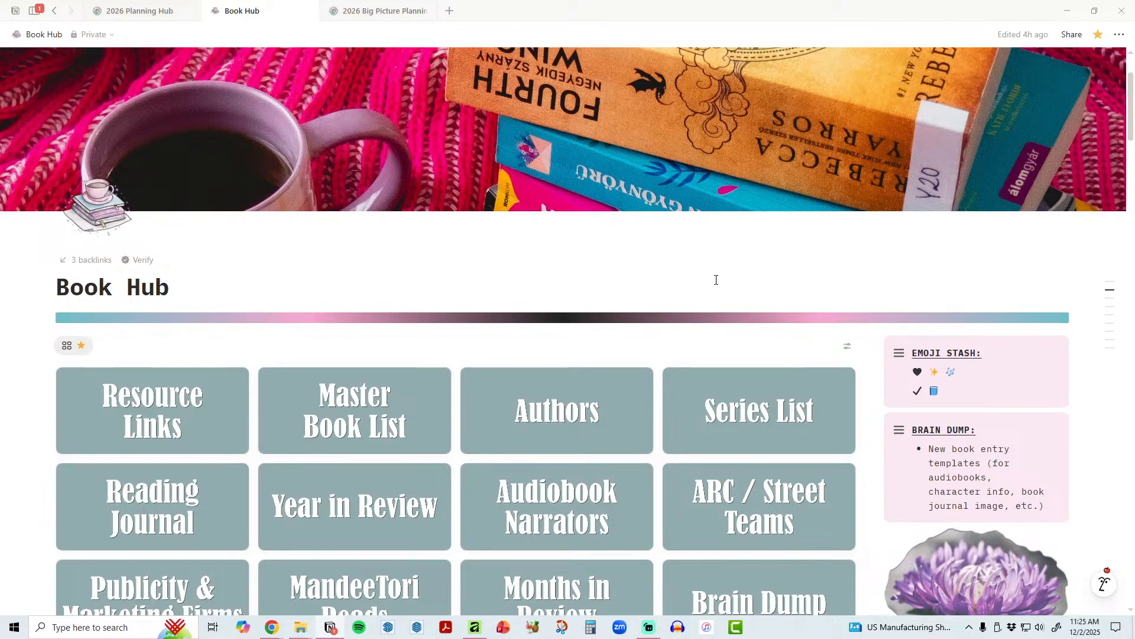
scroll(832, 359, "down", 2)
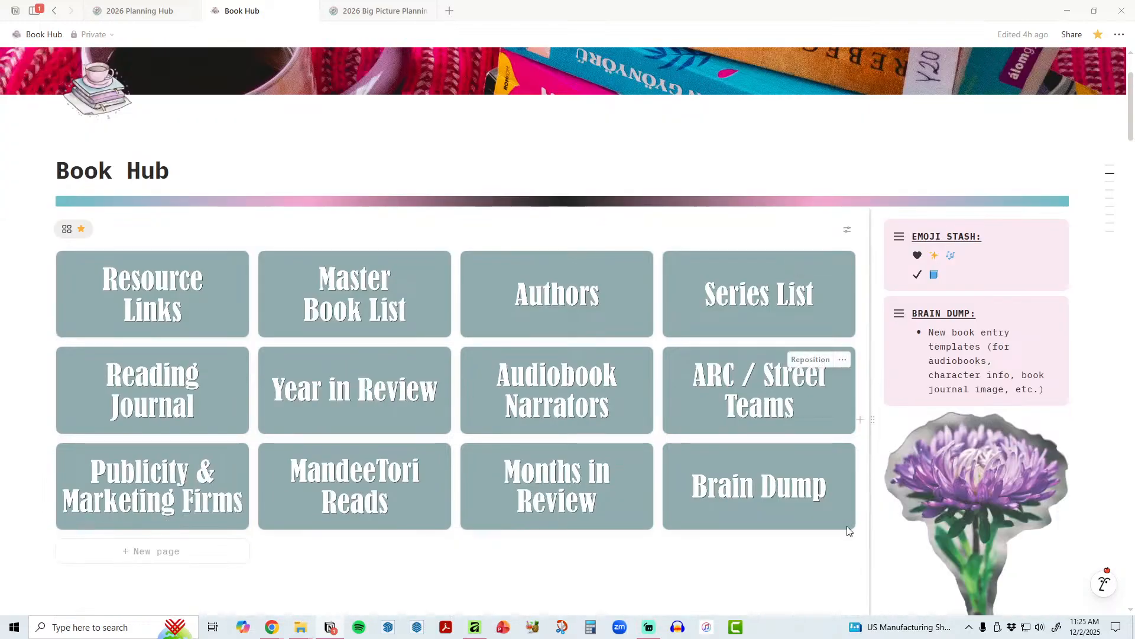
scroll(846, 527, "down", 4)
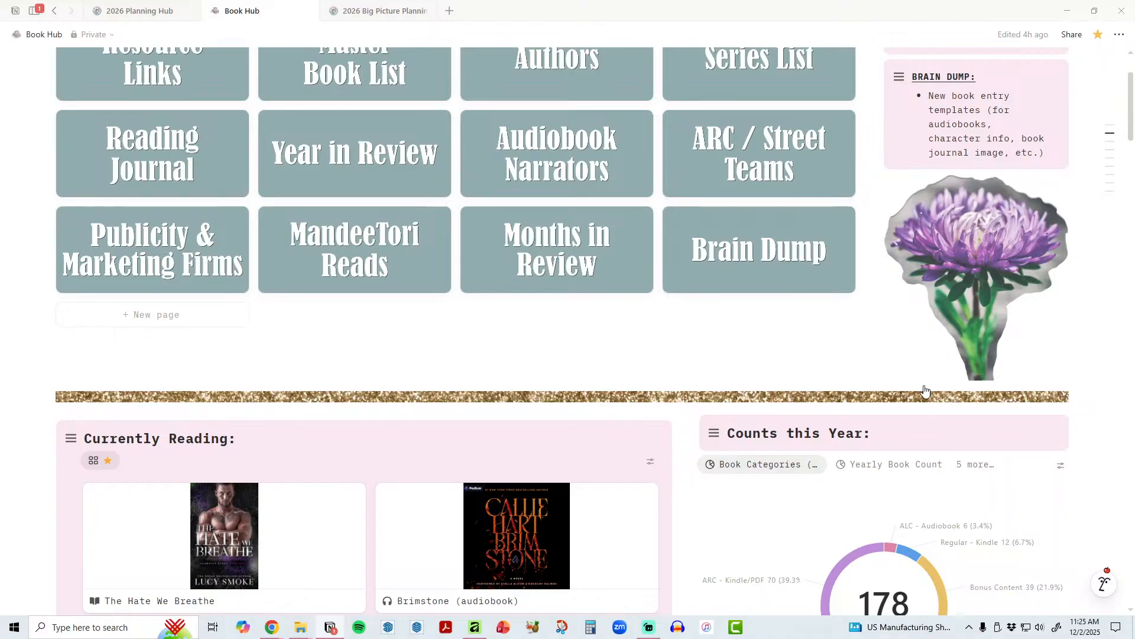
scroll(937, 376, "down", 2)
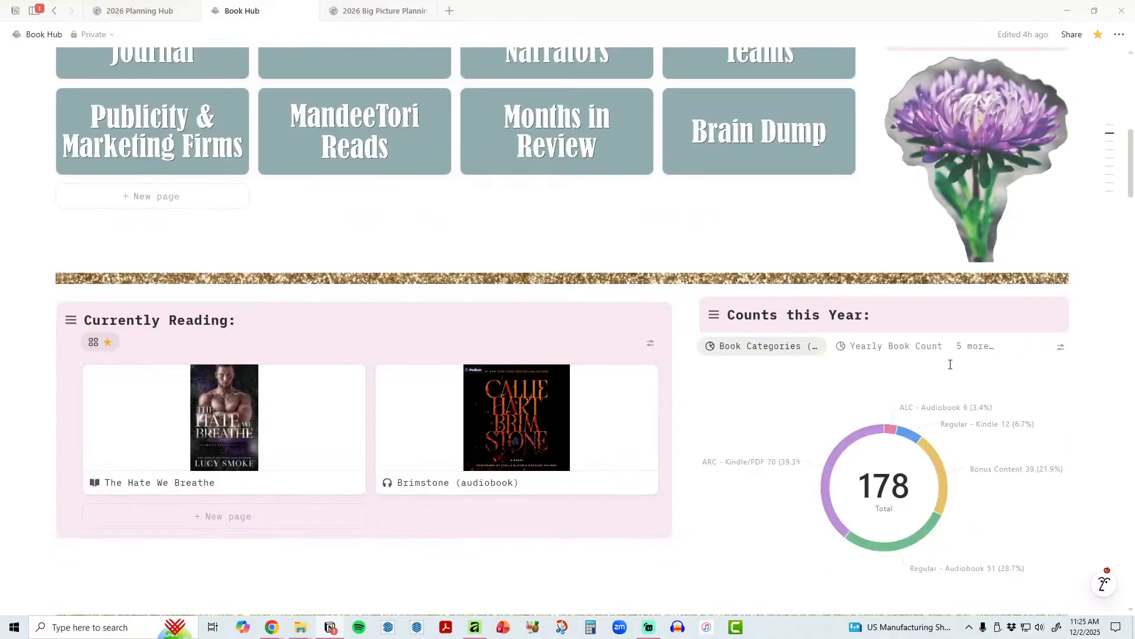
scroll(524, 371, "down", 2)
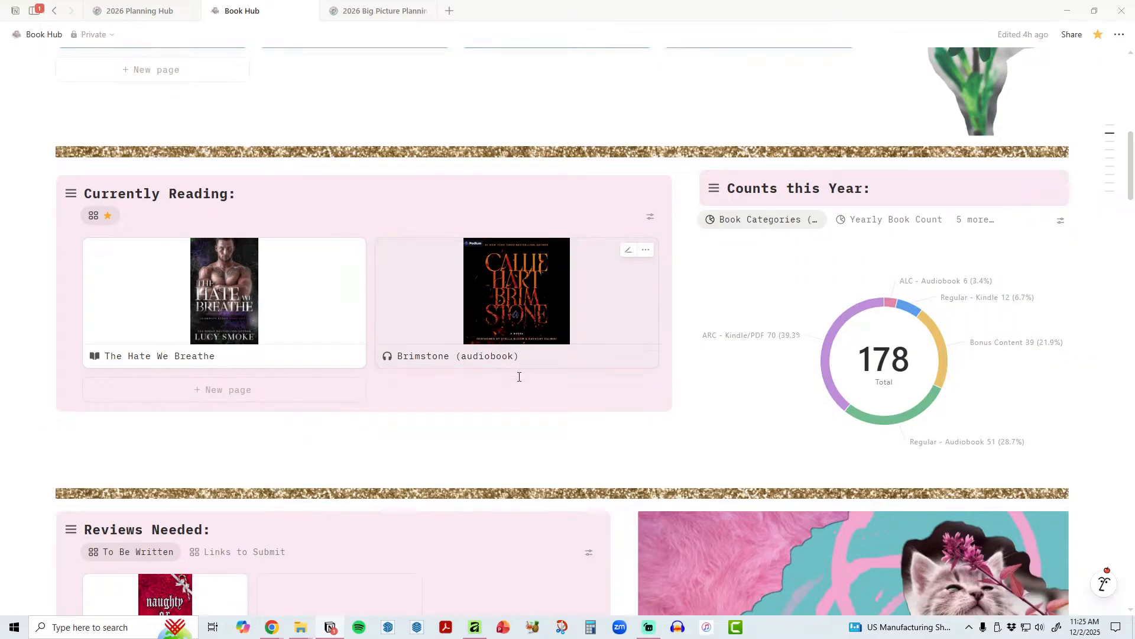
scroll(518, 375, "down", 6)
scroll(568, 379, "down", 6)
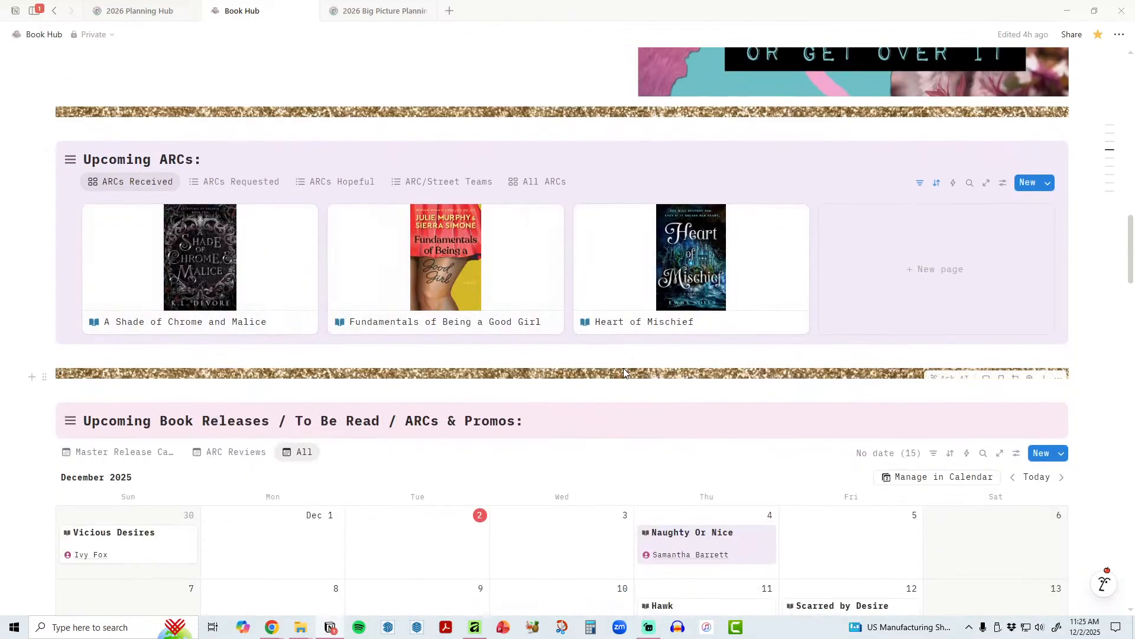
Step: Review the Book Hub's reading log, reading list, journal and What to Read Next sections, including their decorative dividers, through to Series to Continue
scroll(597, 369, "down", 4)
scroll(597, 372, "down", 9)
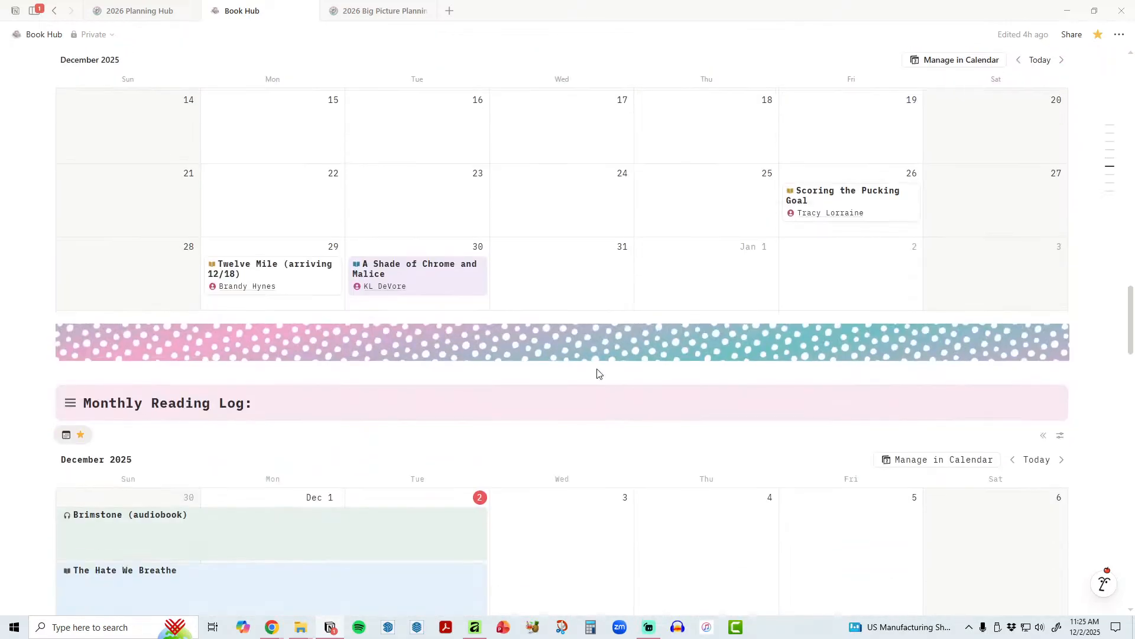
scroll(597, 369, "down", 3)
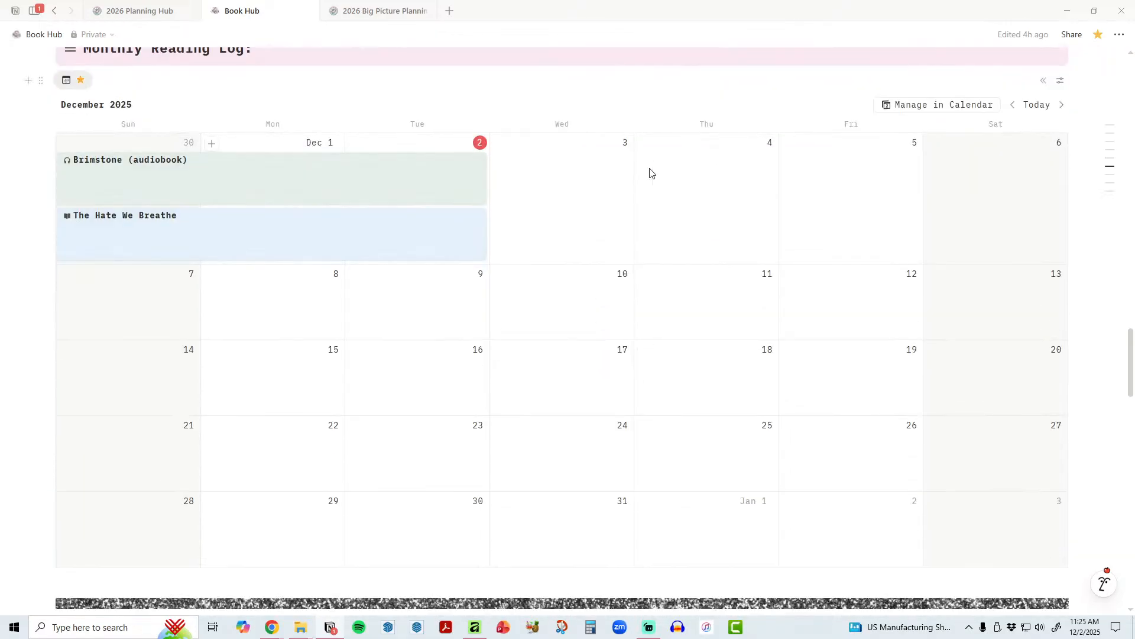
scroll(621, 355, "down", 10)
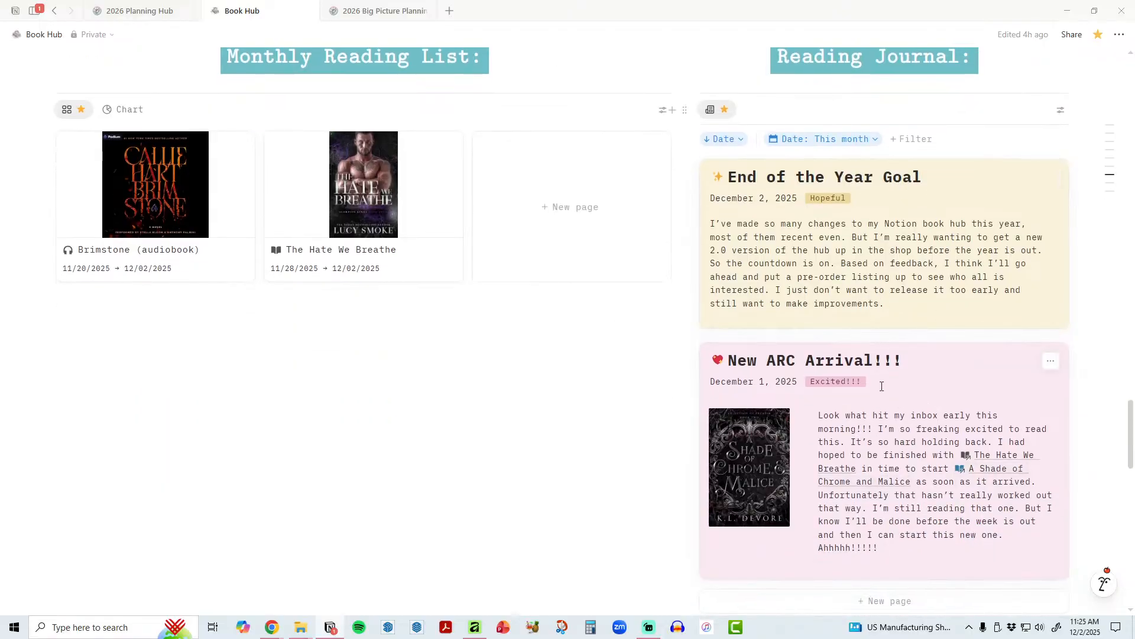
scroll(648, 329, "down", 10)
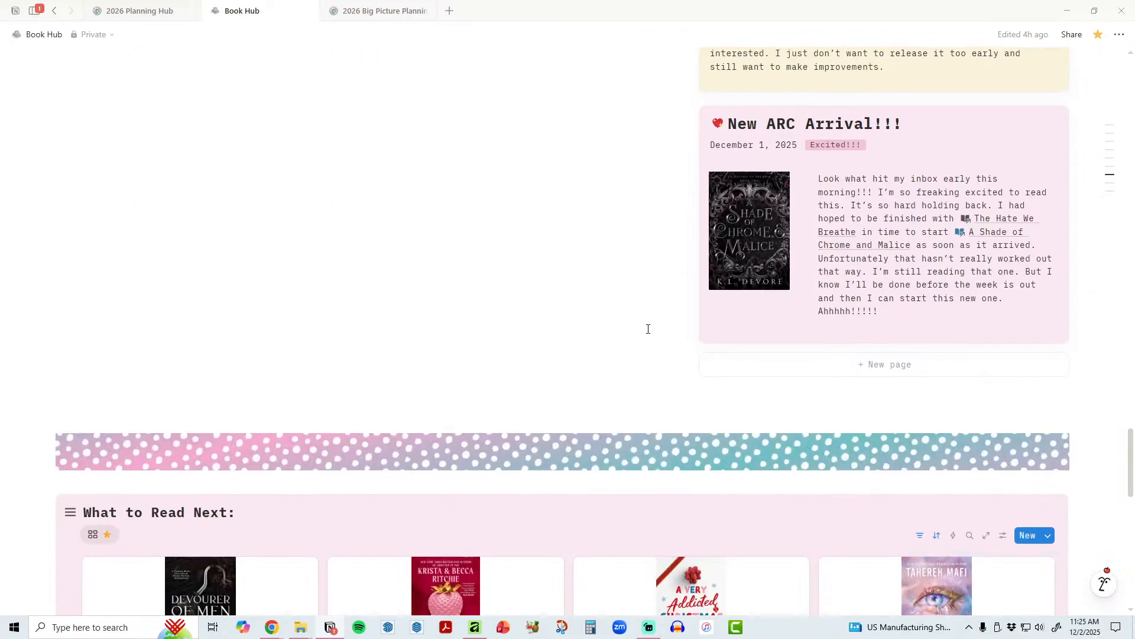
scroll(560, 337, "down", 2)
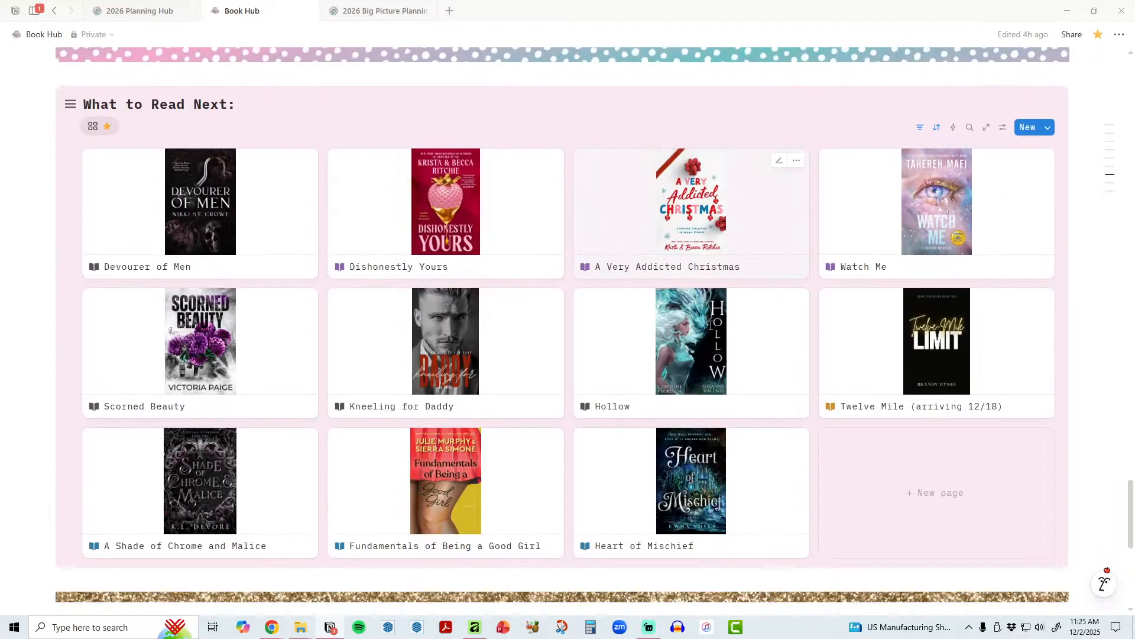
scroll(556, 340, "up", 2)
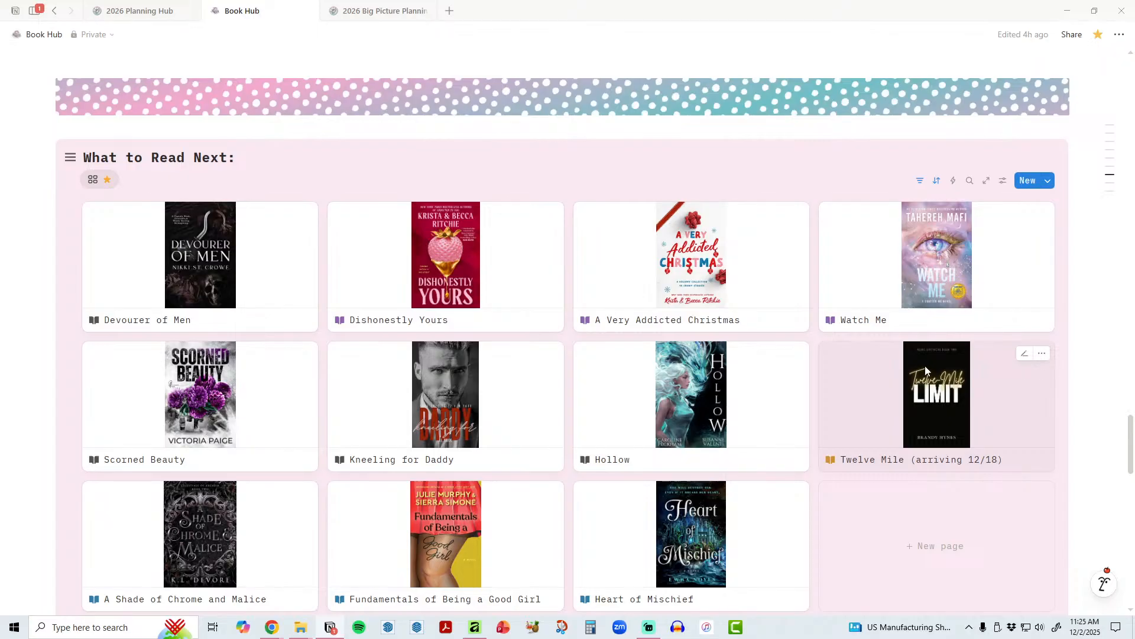
scroll(924, 365, "down", 10)
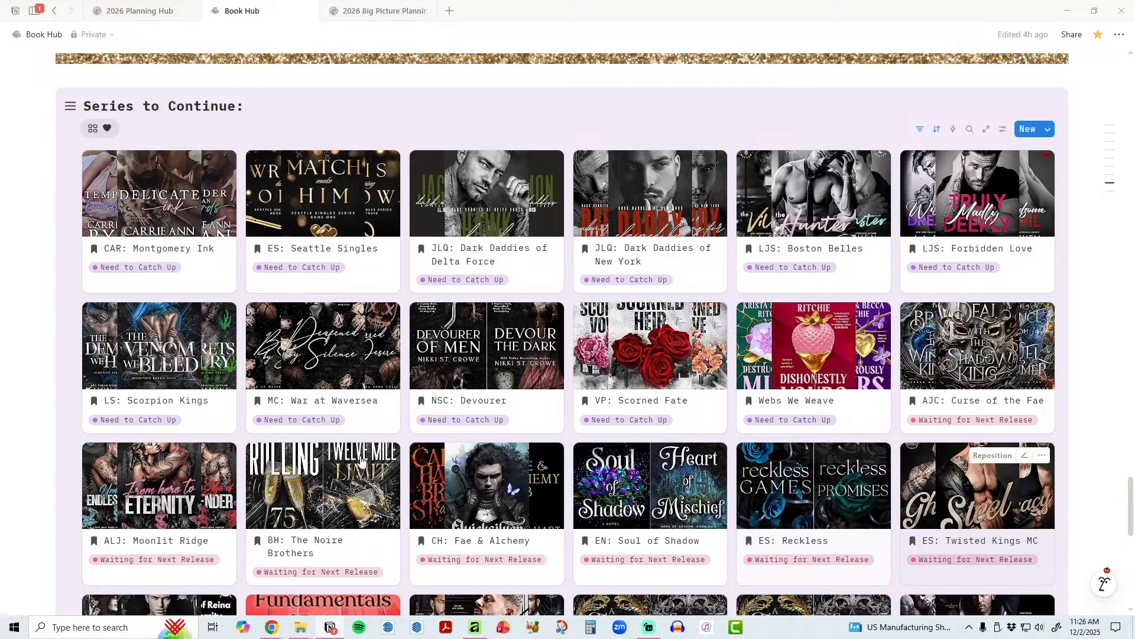
Step: Open the ALJ: Moonlit Ridge series page, look through its Series Books gallery, and close it
left_click(173, 479)
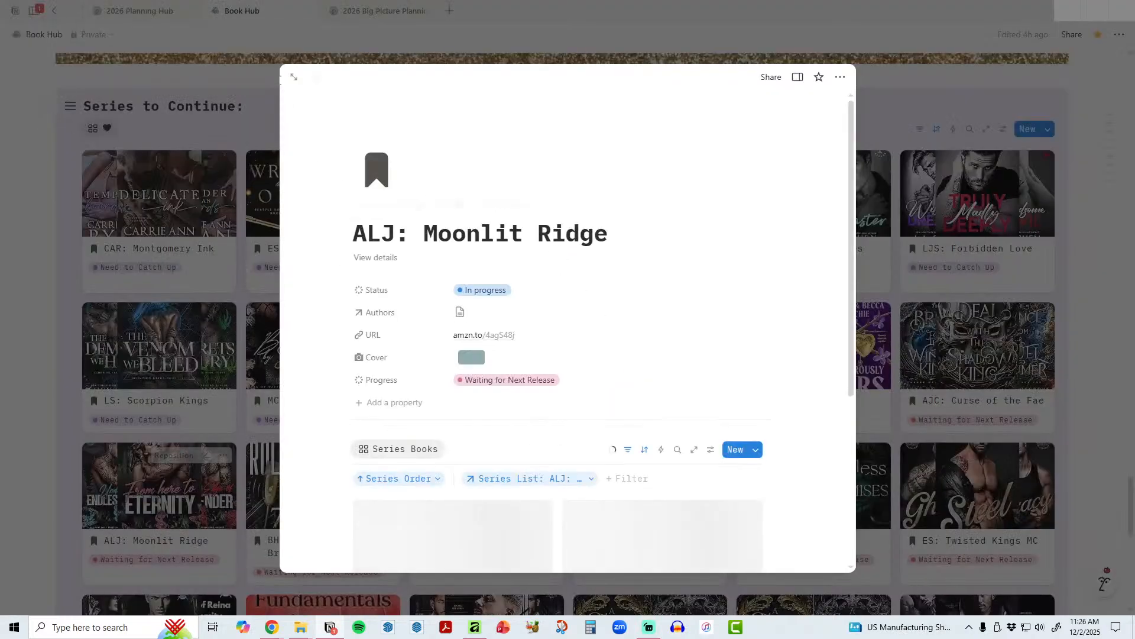
scroll(704, 325, "down", 10)
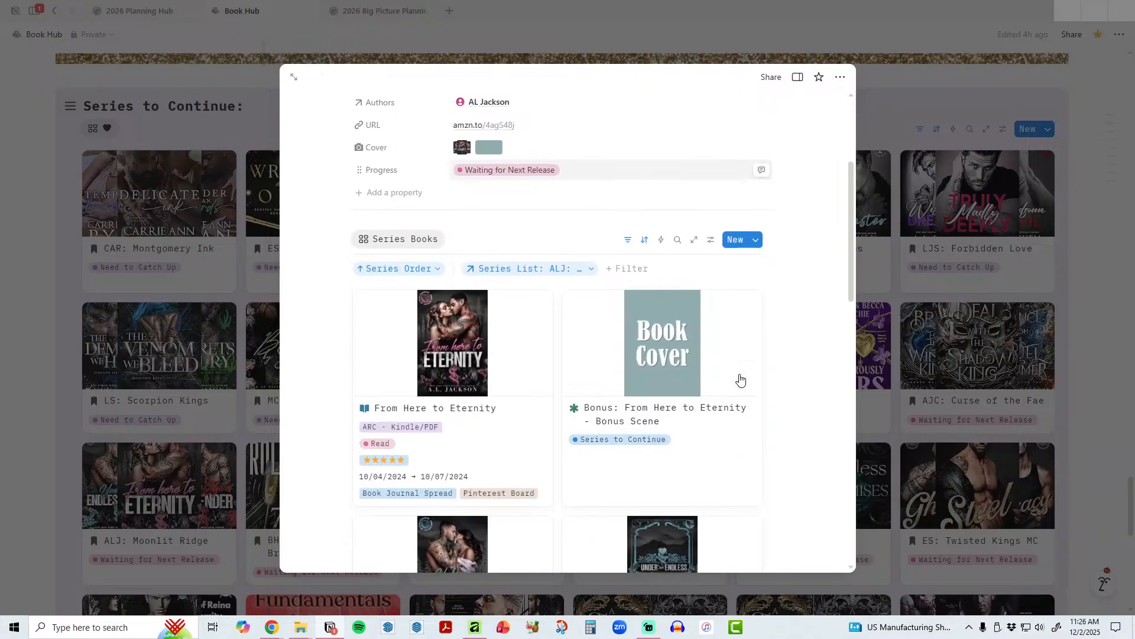
scroll(785, 400, "down", 8)
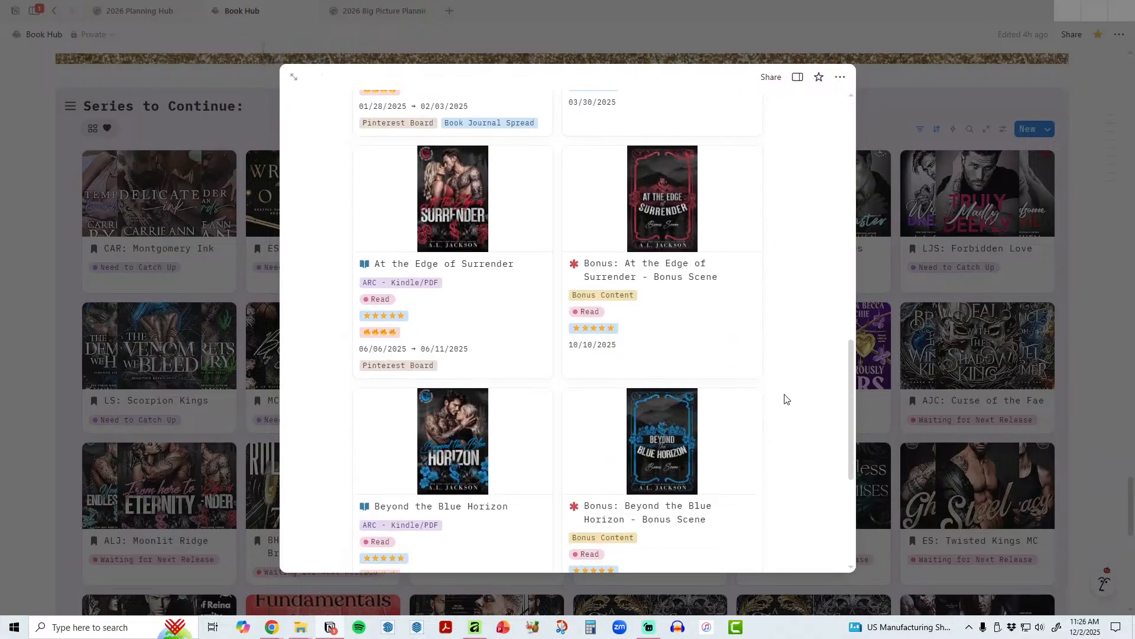
scroll(785, 399, "up", 8)
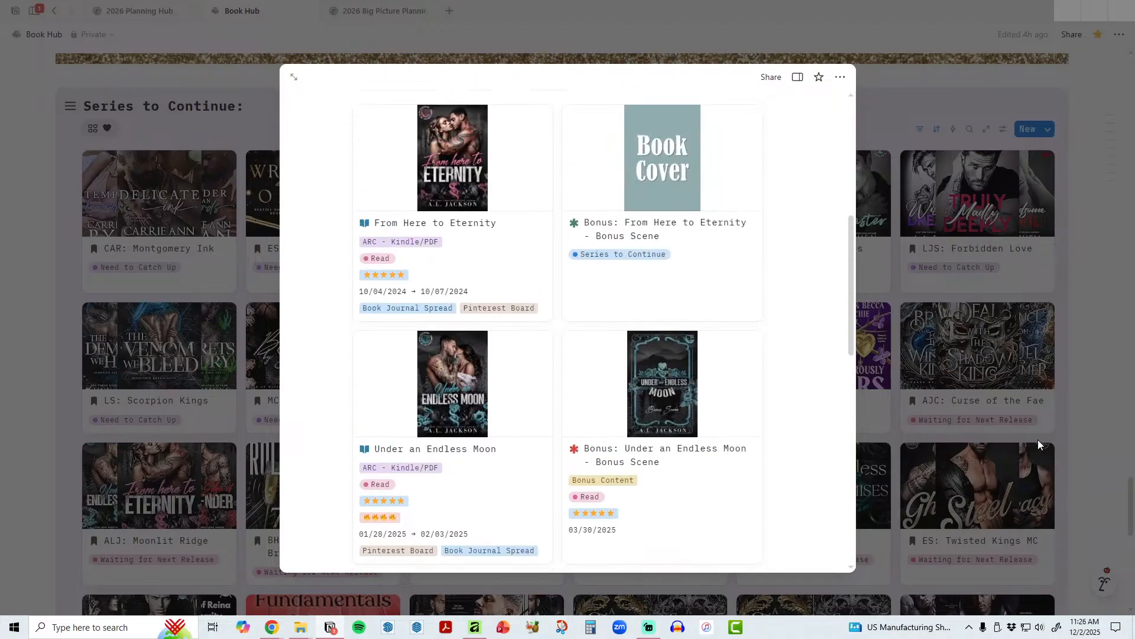
left_click(1084, 438)
Step: Look over the cover images and progress labels throughout the Series to Continue gallery
scroll(1083, 438, "down", 2)
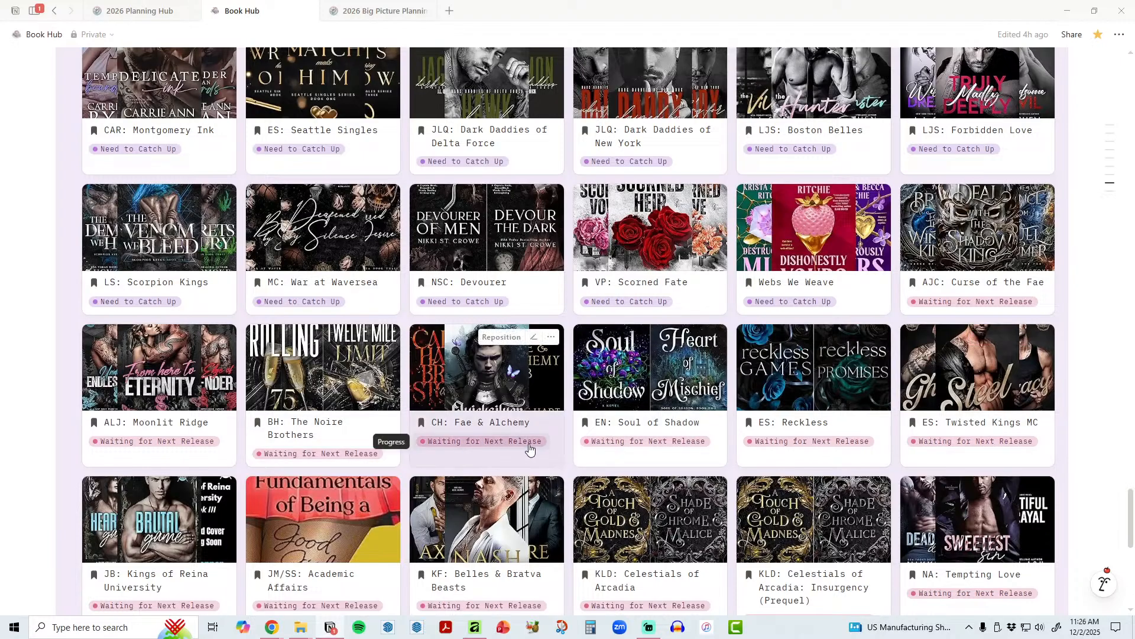
scroll(709, 384, "up", 2)
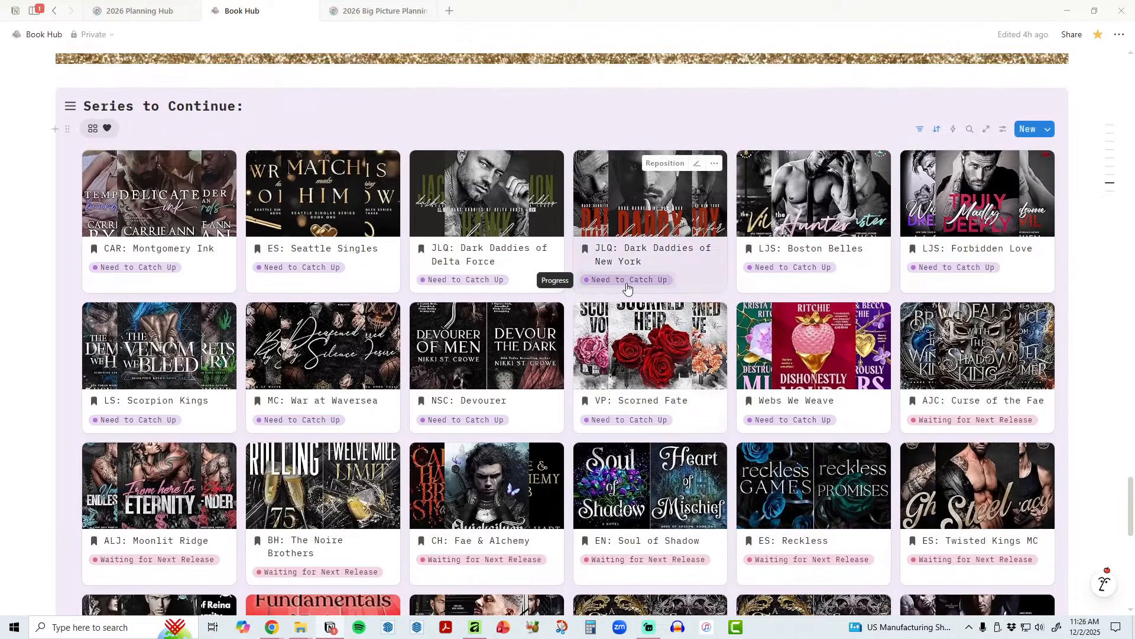
scroll(663, 290, "down", 4)
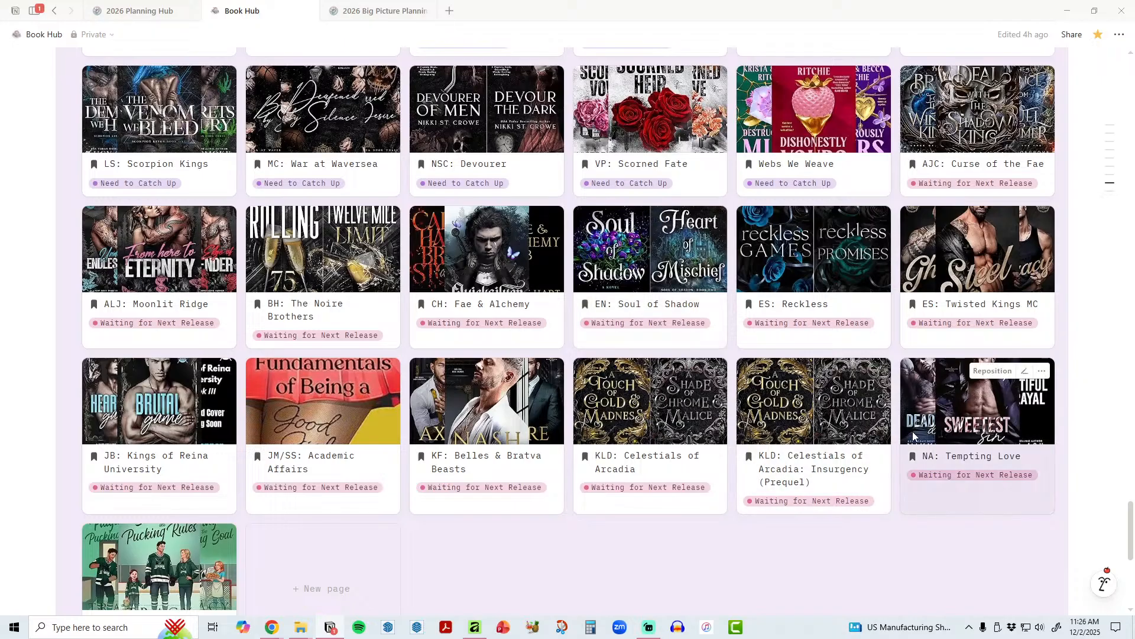
scroll(937, 569, "down", 2)
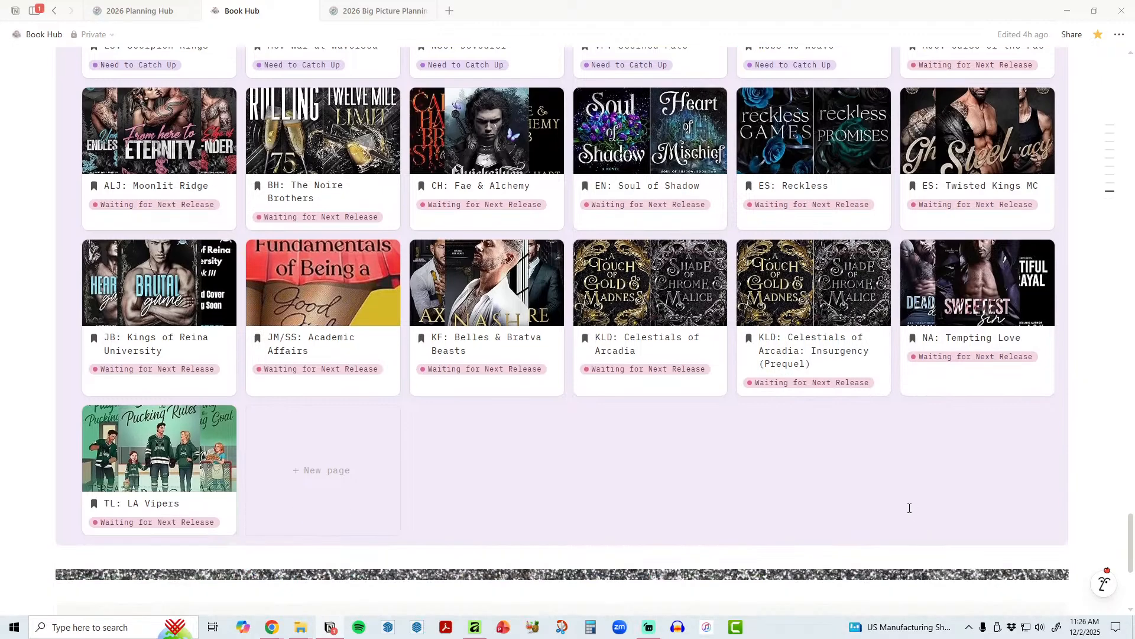
scroll(898, 469, "up", 6)
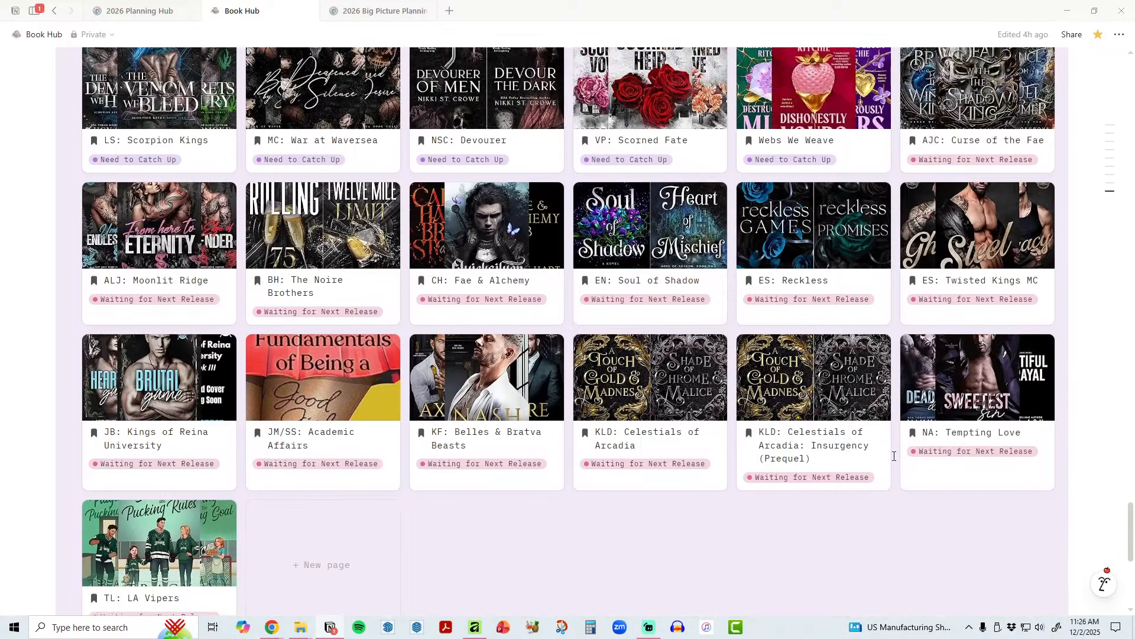
Step: View the book journal spread image on the From Here to Eternity page within ALJ: Moonlit Ridge, and close the page
left_click(151, 500)
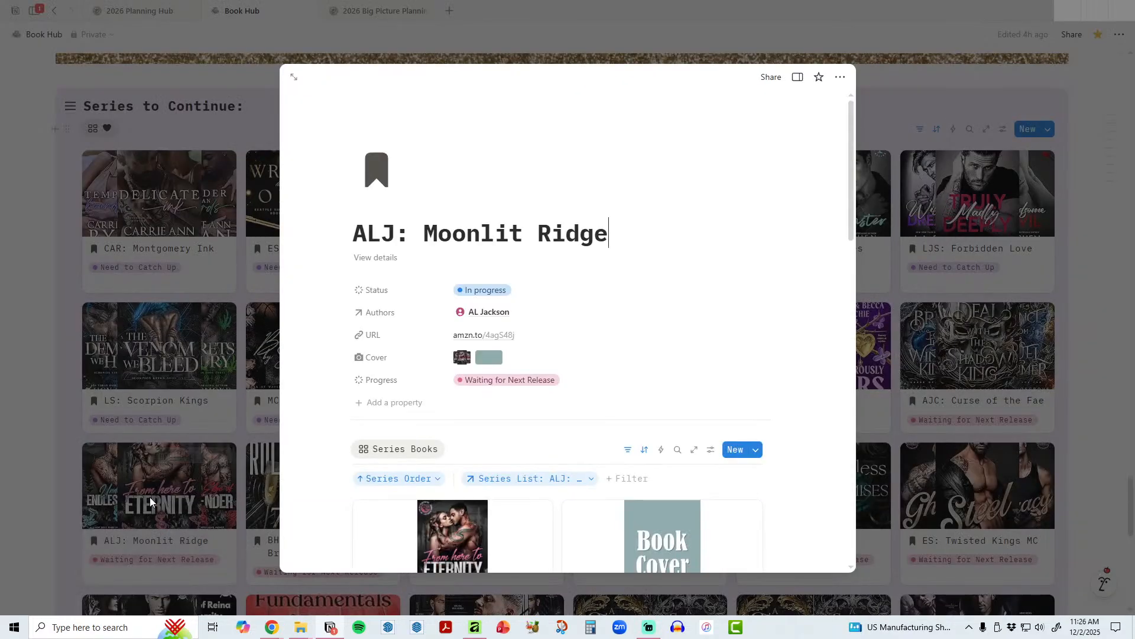
scroll(333, 461, "down", 4)
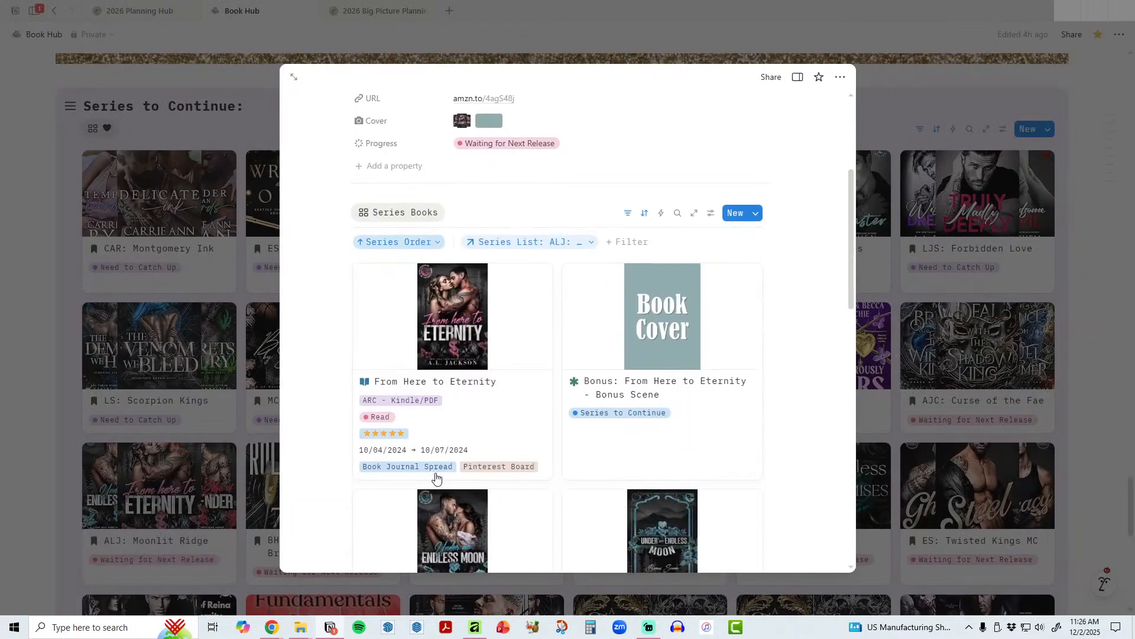
left_click(443, 333)
scroll(775, 378, "down", 8)
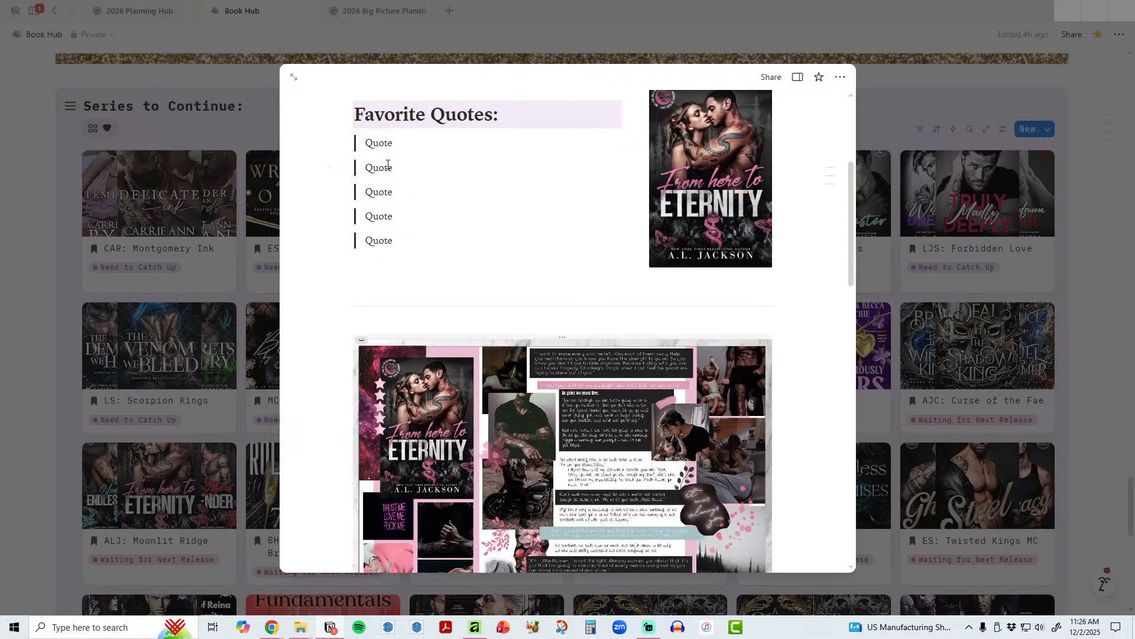
scroll(798, 401, "up", 2)
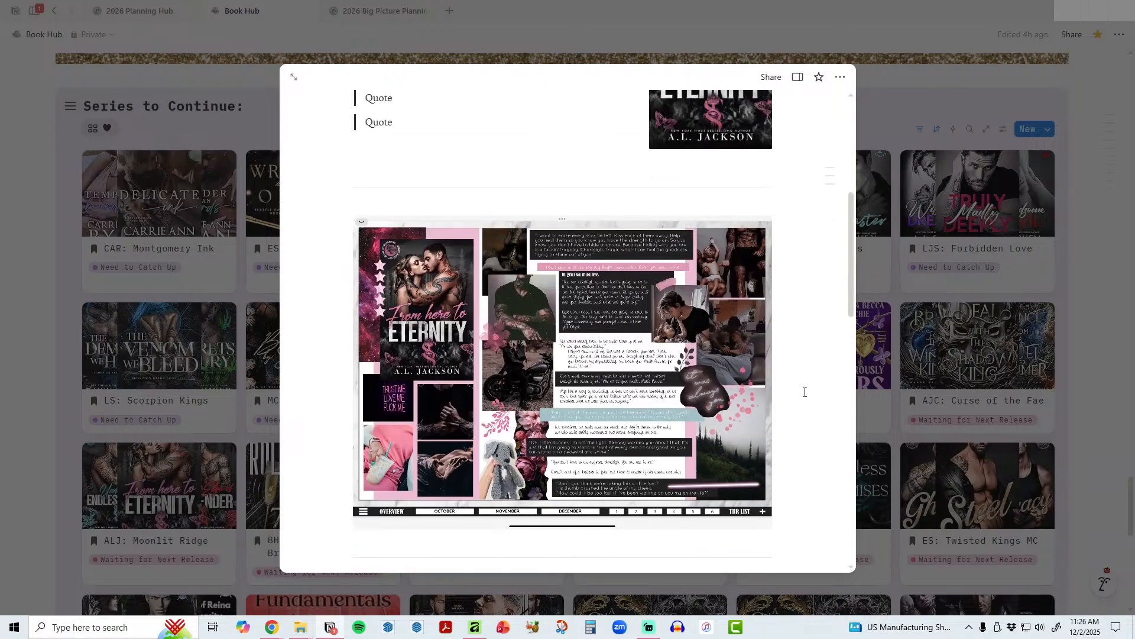
scroll(804, 392, "up", 5)
left_click(1086, 367)
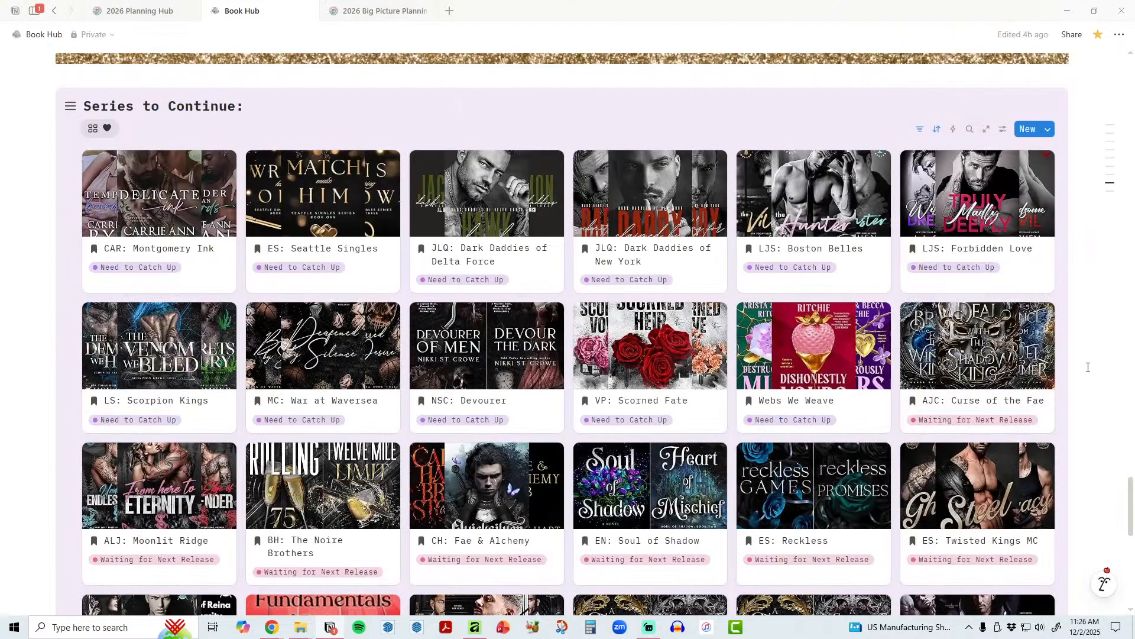
Step: Return to the Book Hub's button gallery and open the 09 - September 2025 page from Year in Review
scroll(1088, 367, "up", 15)
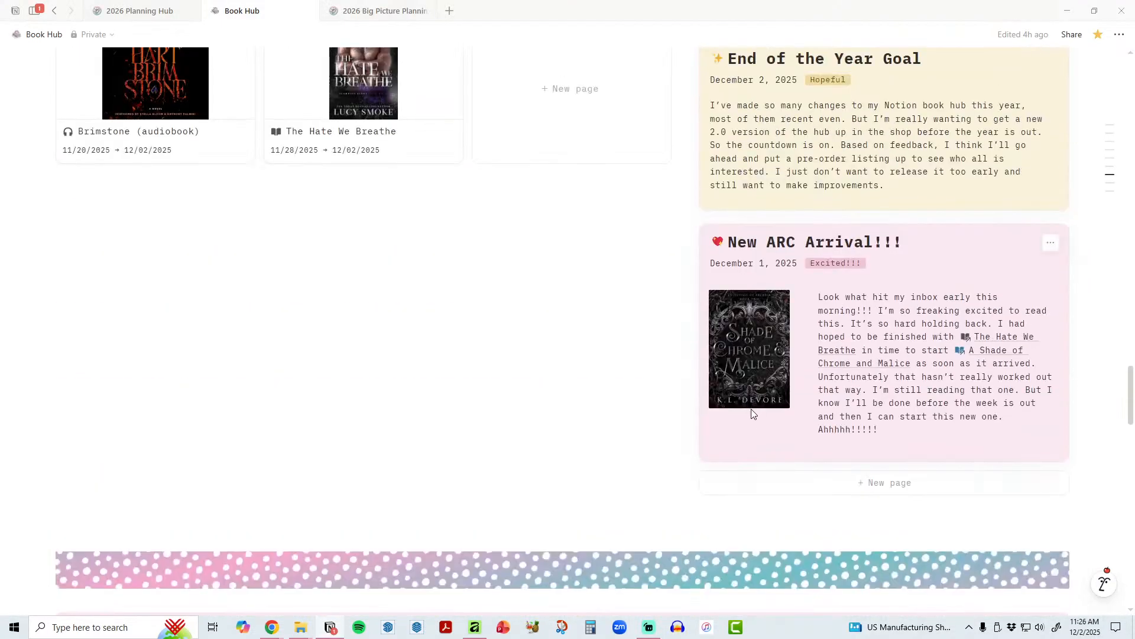
scroll(752, 413, "up", 10)
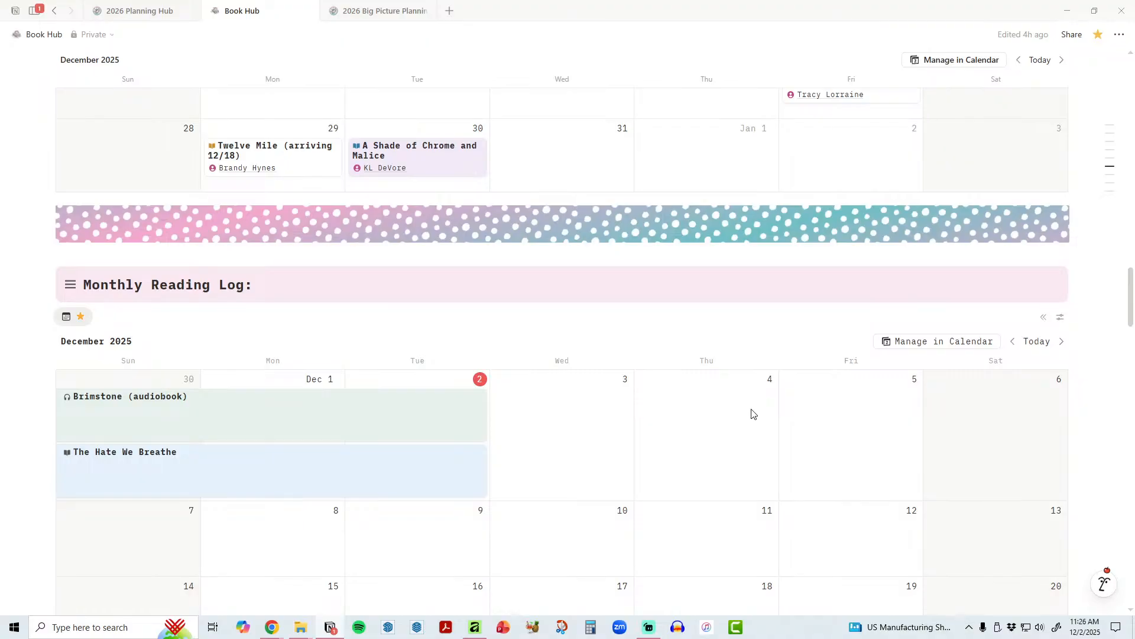
scroll(694, 470, "up", 15)
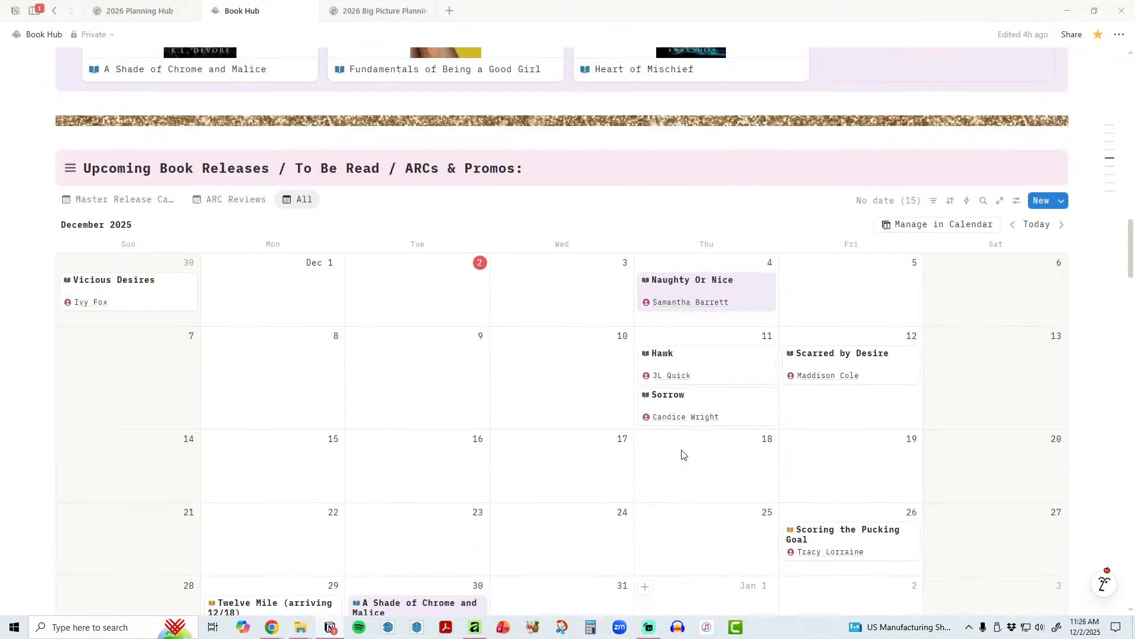
scroll(683, 454, "up", 10)
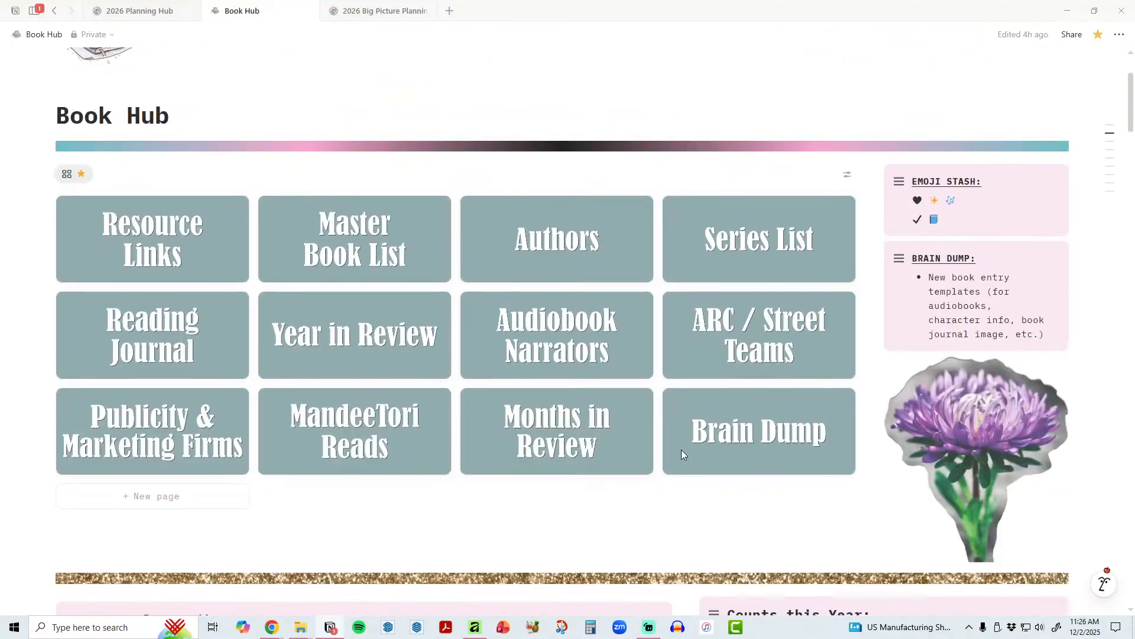
scroll(683, 455, "down", 2)
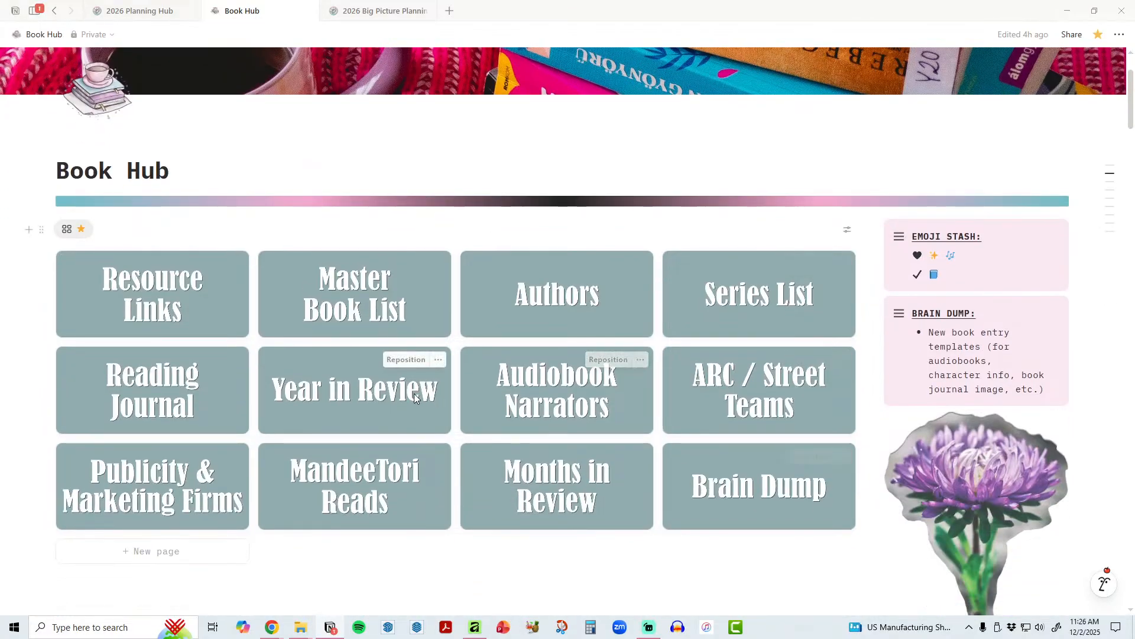
left_click(391, 394)
scroll(686, 421, "down", 2)
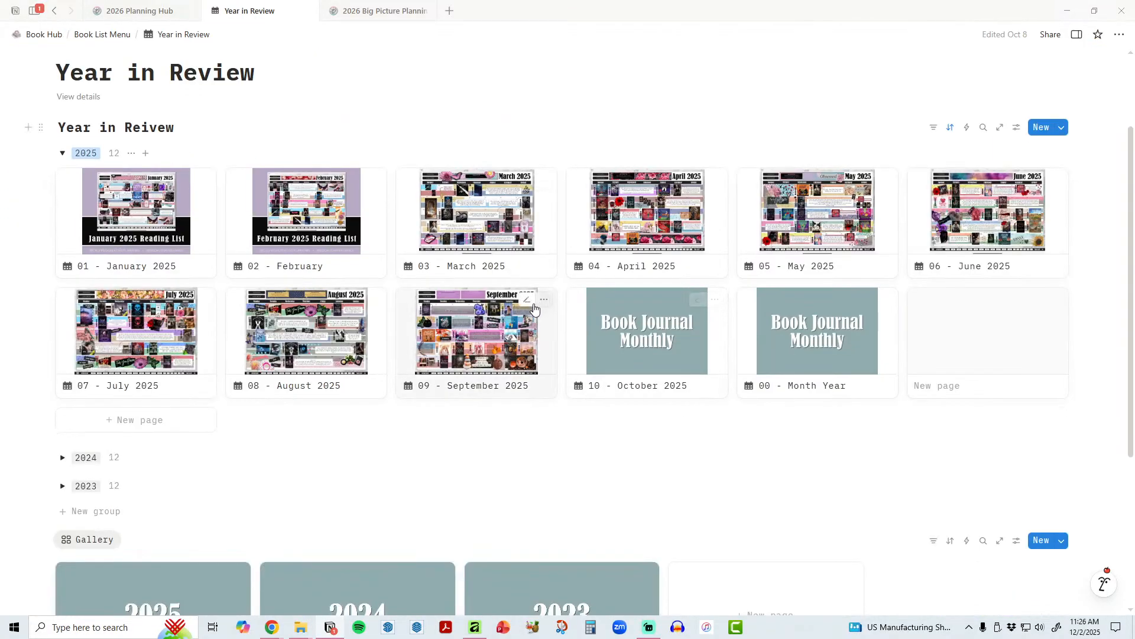
left_click(484, 335)
Step: Examine the September 2025 page's decorated monthly calendar image and the table of books read beneath it
scroll(1036, 408, "down", 10)
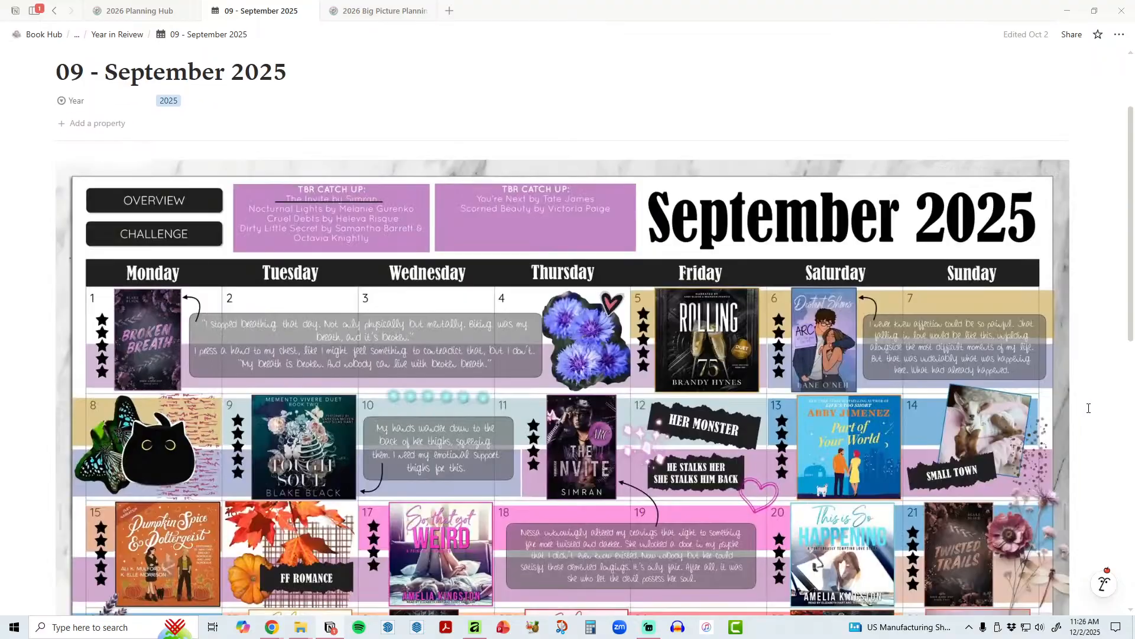
scroll(1088, 408, "down", 15)
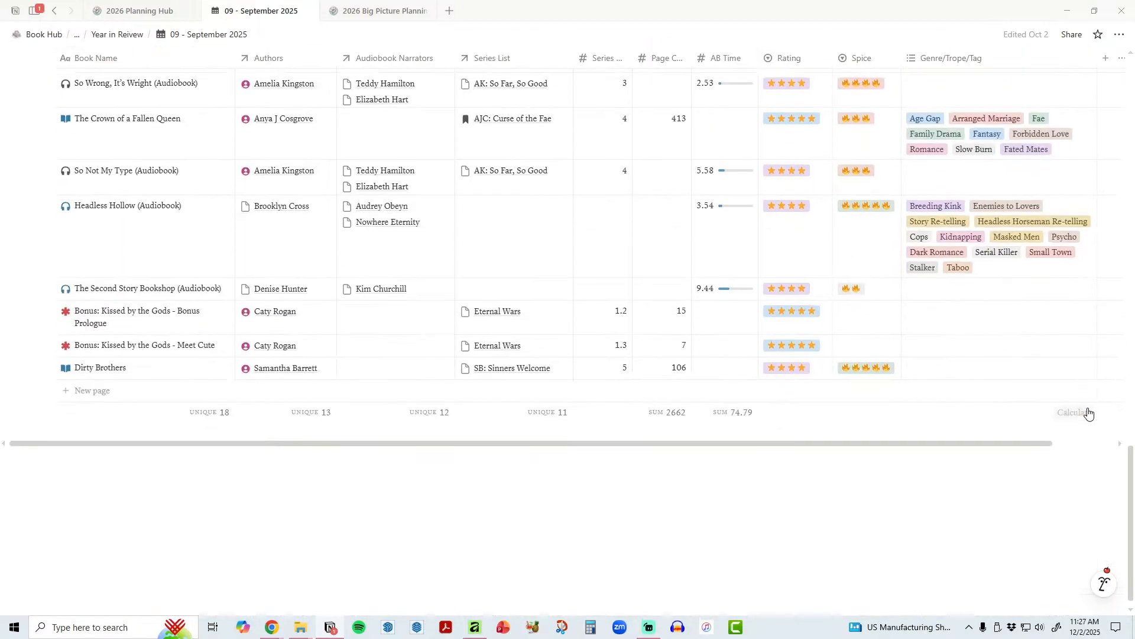
scroll(1088, 412, "up", 6)
scroll(1086, 412, "up", 6)
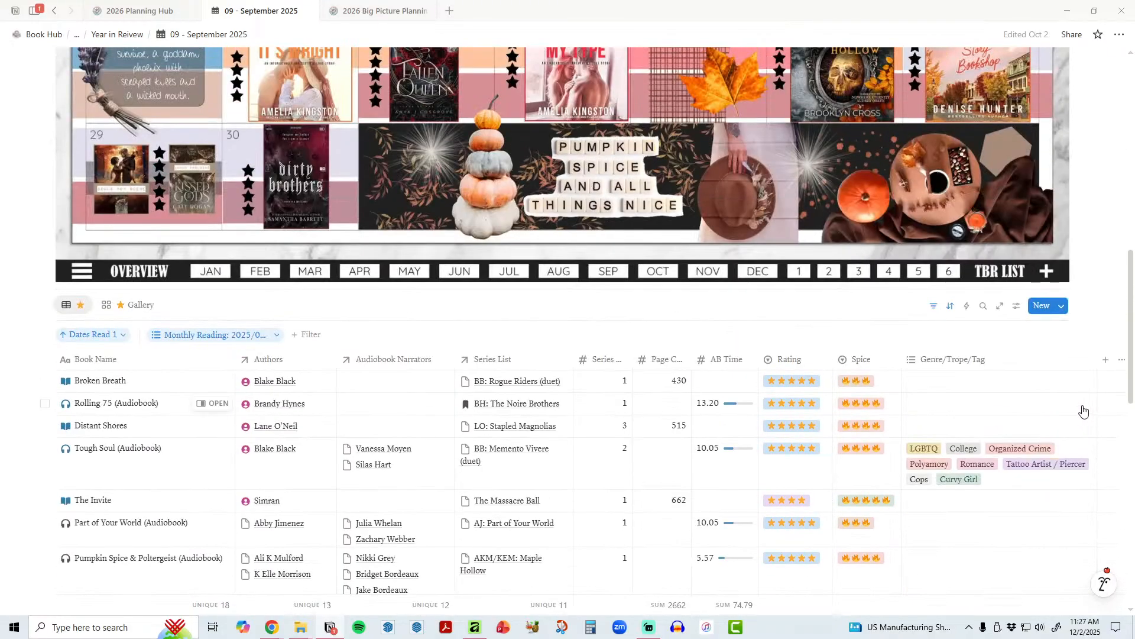
scroll(1083, 409, "up", 13)
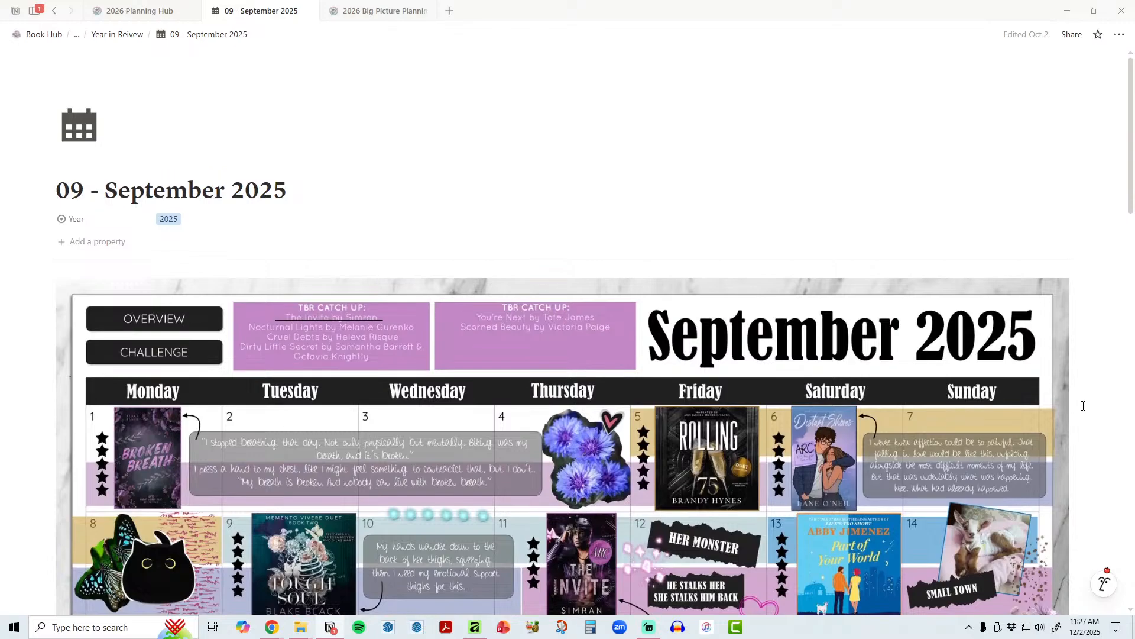
scroll(1075, 402, "down", 20)
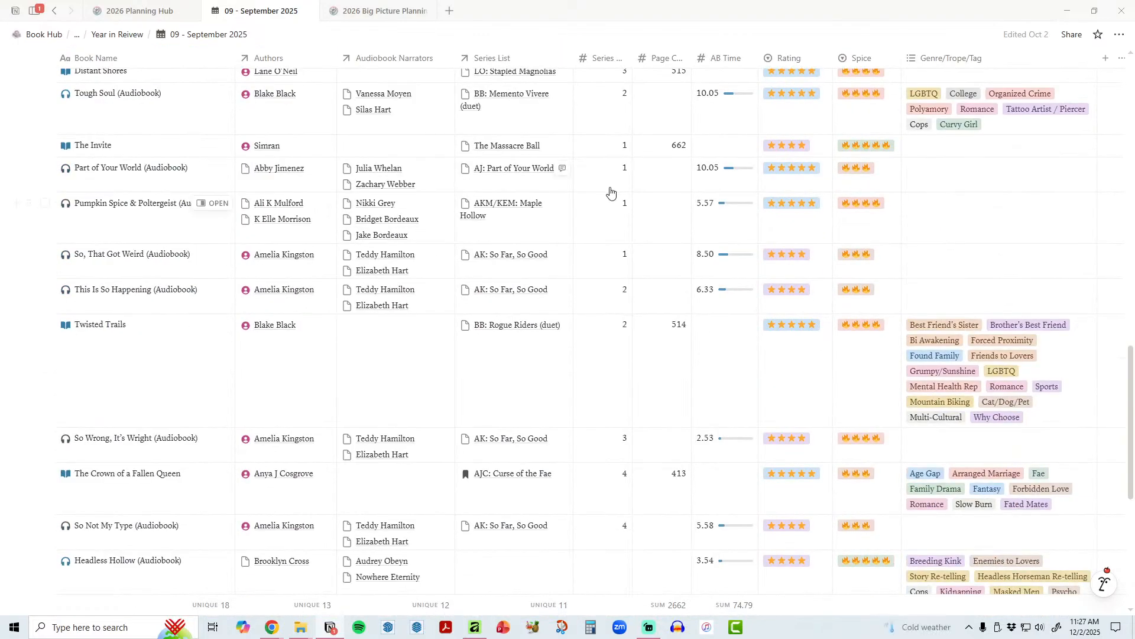
scroll(824, 411, "down", 4)
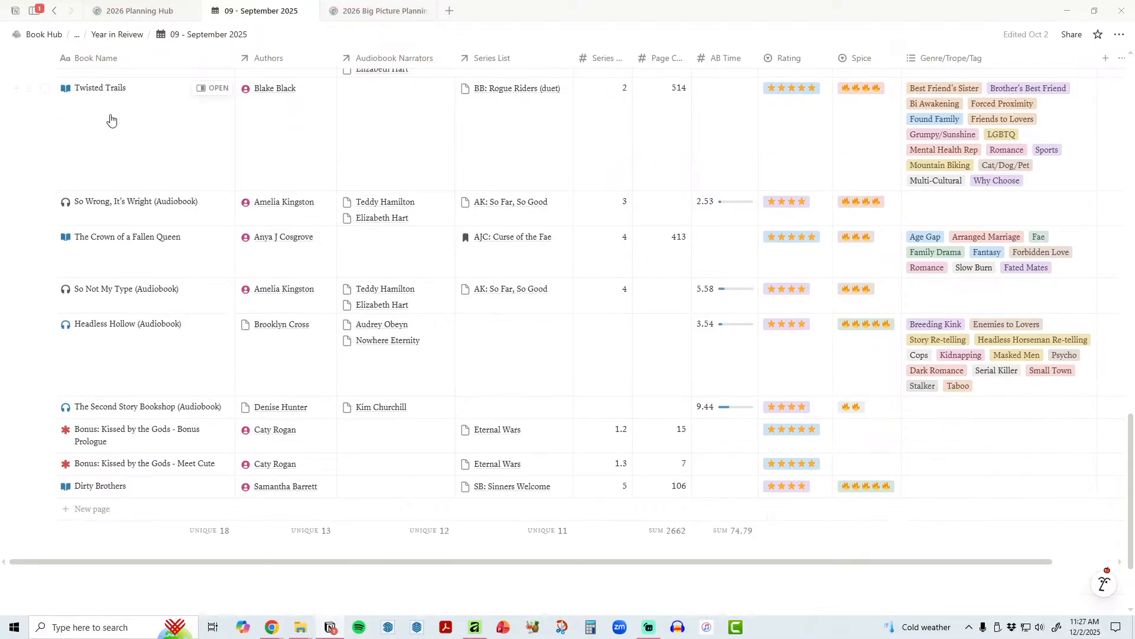
Step: Go back to the Book Hub and view its button gallery beside the Emoji Stash and Brain Dump blocks
left_click(54, 39)
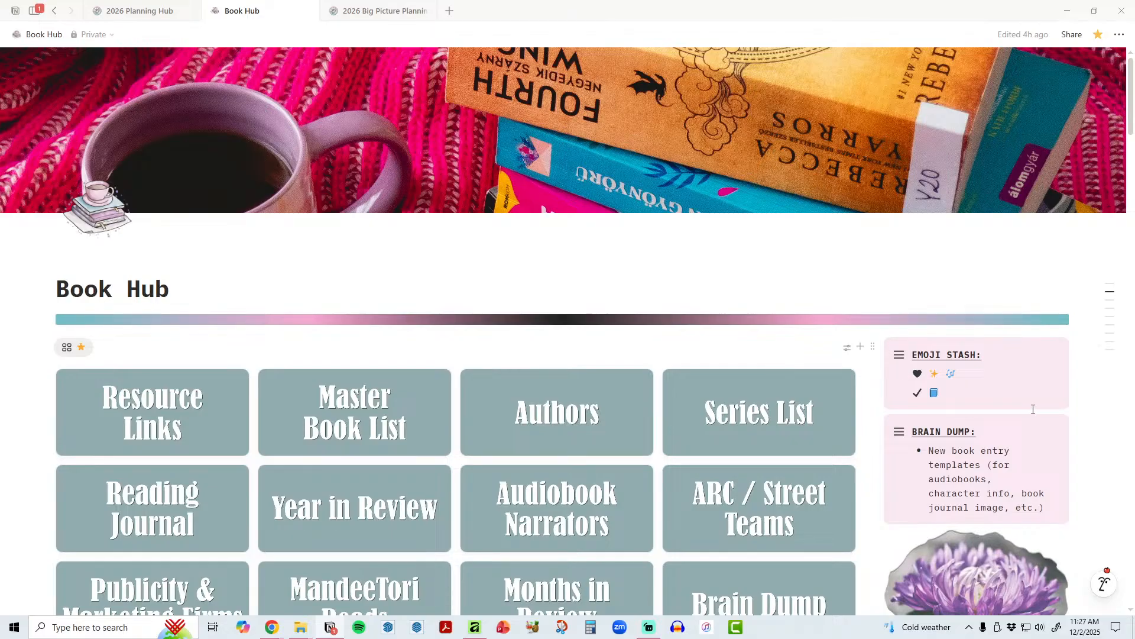
scroll(1034, 408, "down", 4)
scroll(1032, 412, "up", 2)
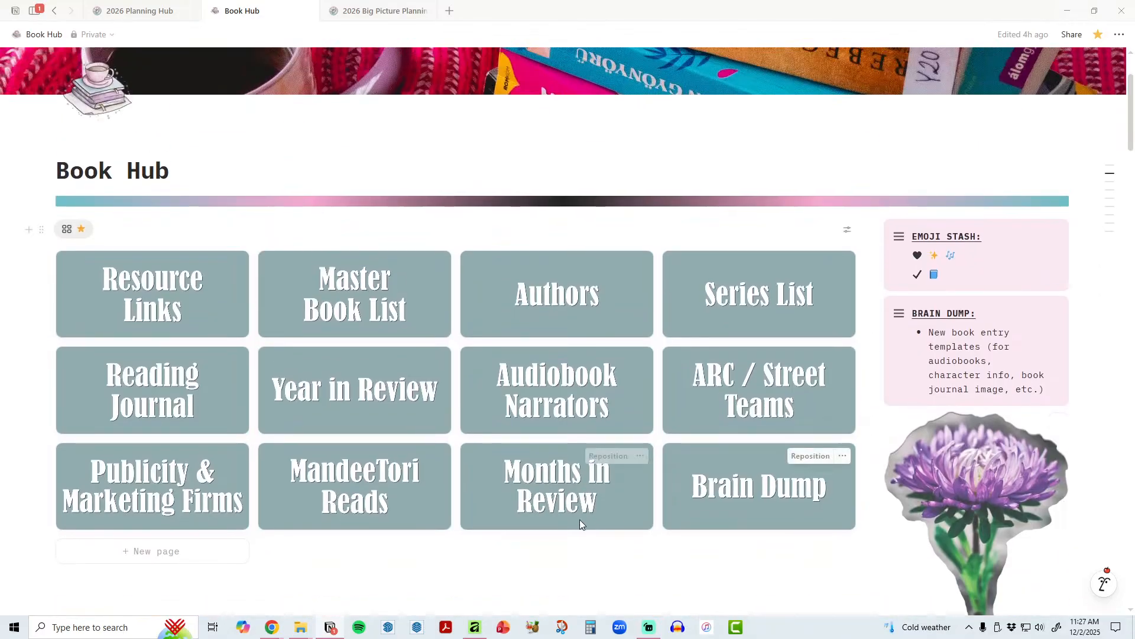
Step: Open From Here to Eternity from the Master Book List's Extras Gallery and move its book journal spread image above Favorite Quotes
left_click(352, 299)
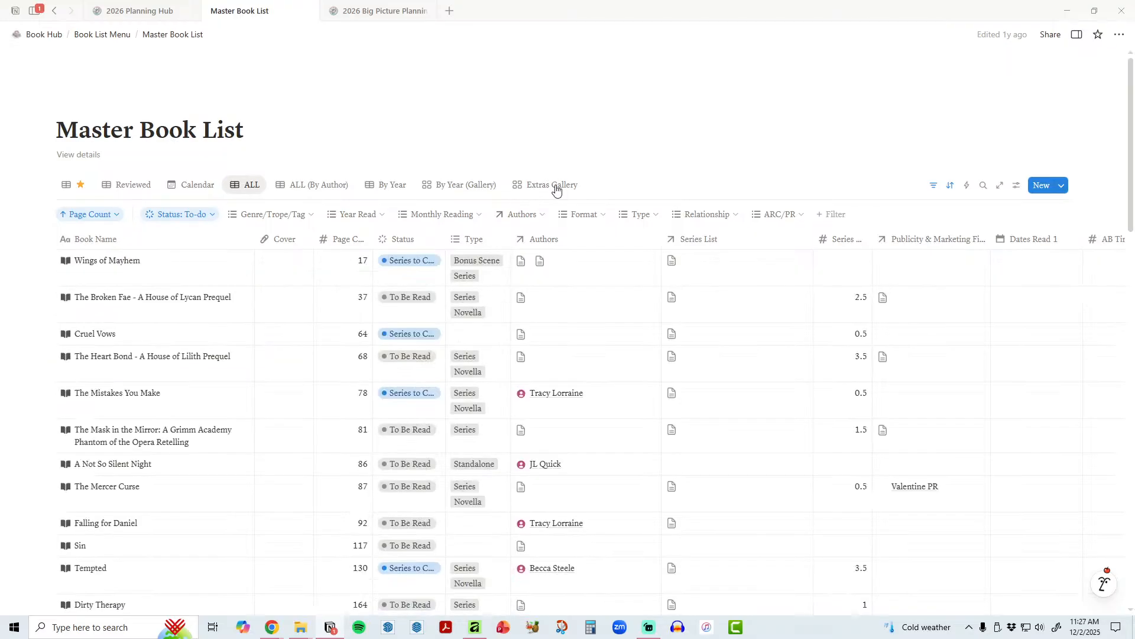
left_click(554, 187)
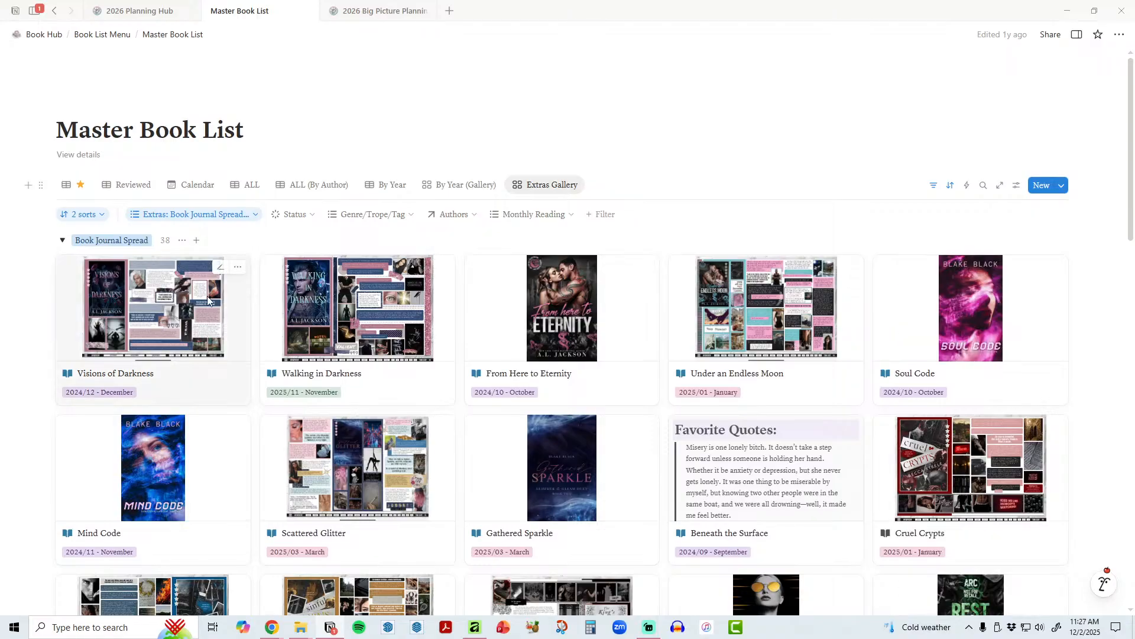
left_click(575, 319)
scroll(568, 331, "down", 4)
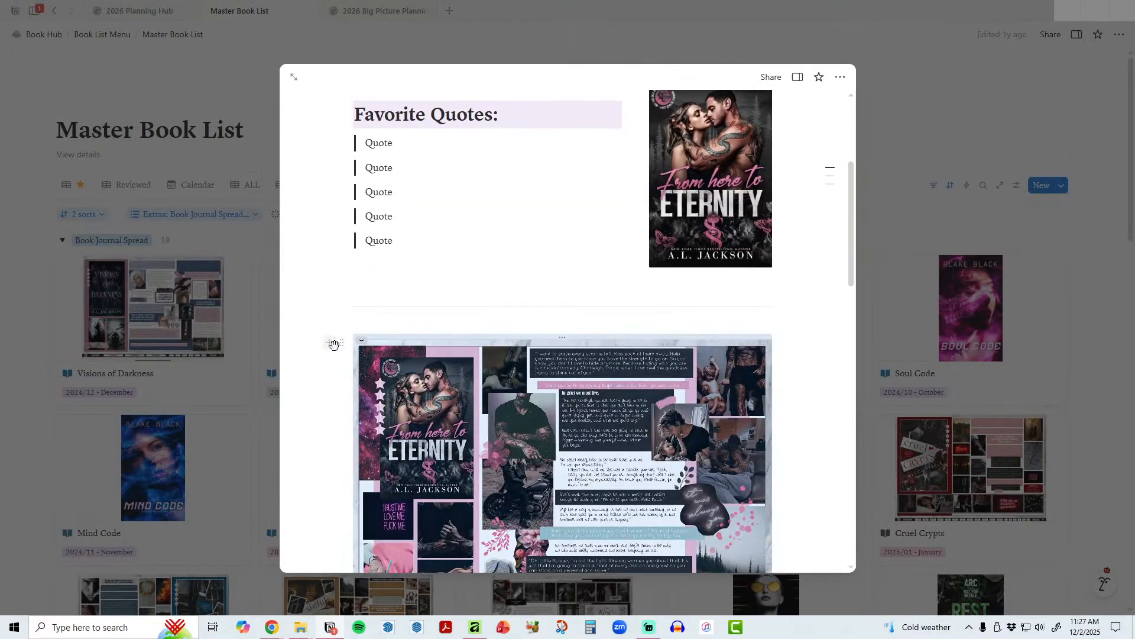
left_click_drag(341, 340, 386, 302)
Step: Move the divider and a blank block from below the quotes to directly under the journal spread image, and close the page
scroll(461, 385, "down", 5)
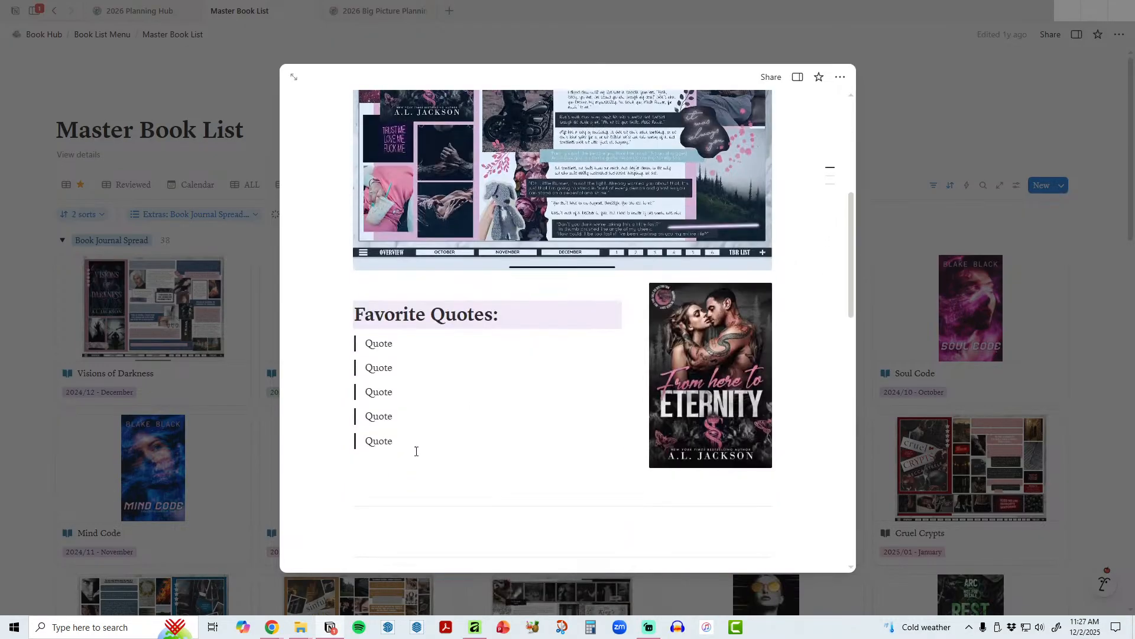
left_click_drag(346, 503, 377, 276)
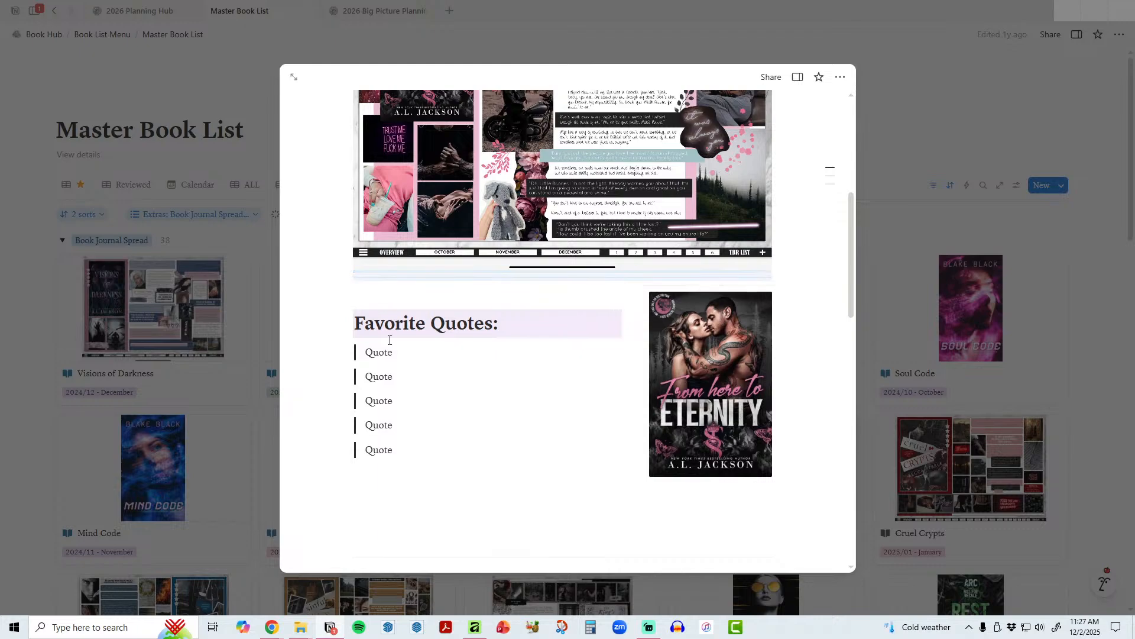
left_click_drag(340, 540, 364, 268)
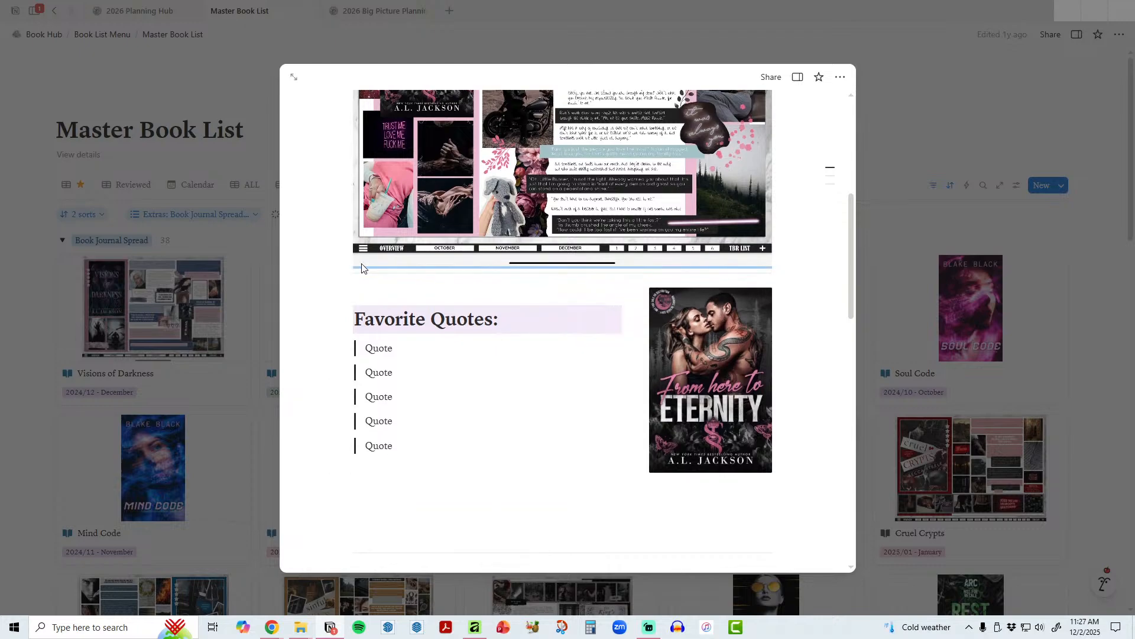
left_click_drag(840, 304, 1097, 329)
left_click(1098, 329)
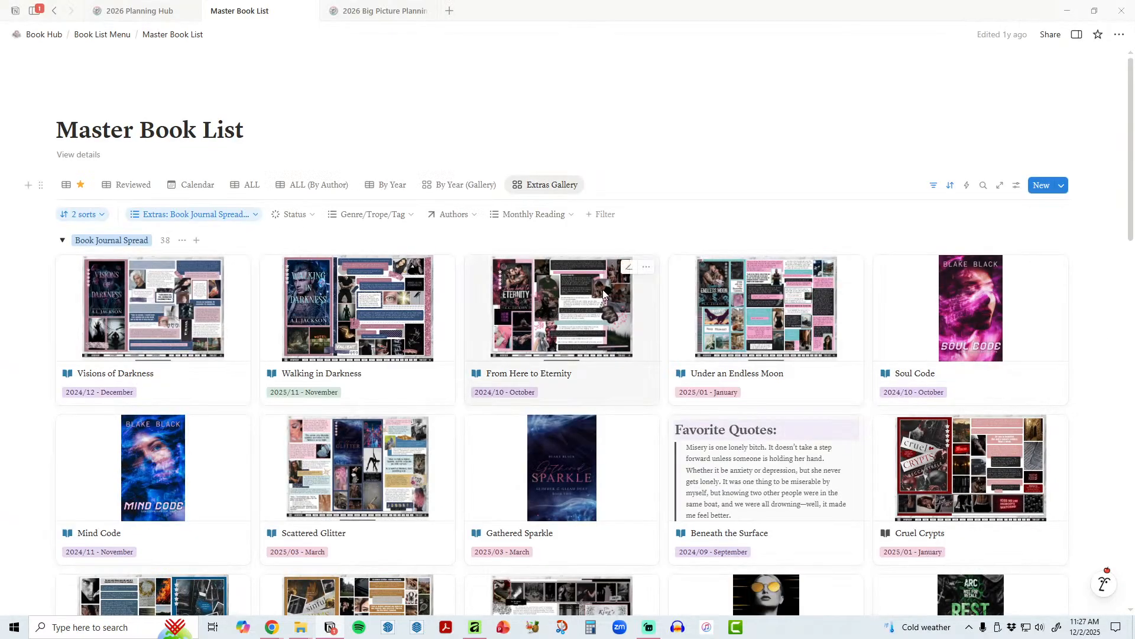
Step: Open Beneath the Surface from the gallery and move its book journal spread image from below the summary to above Favorite Quotes
left_click(742, 476)
scroll(707, 455, "down", 8)
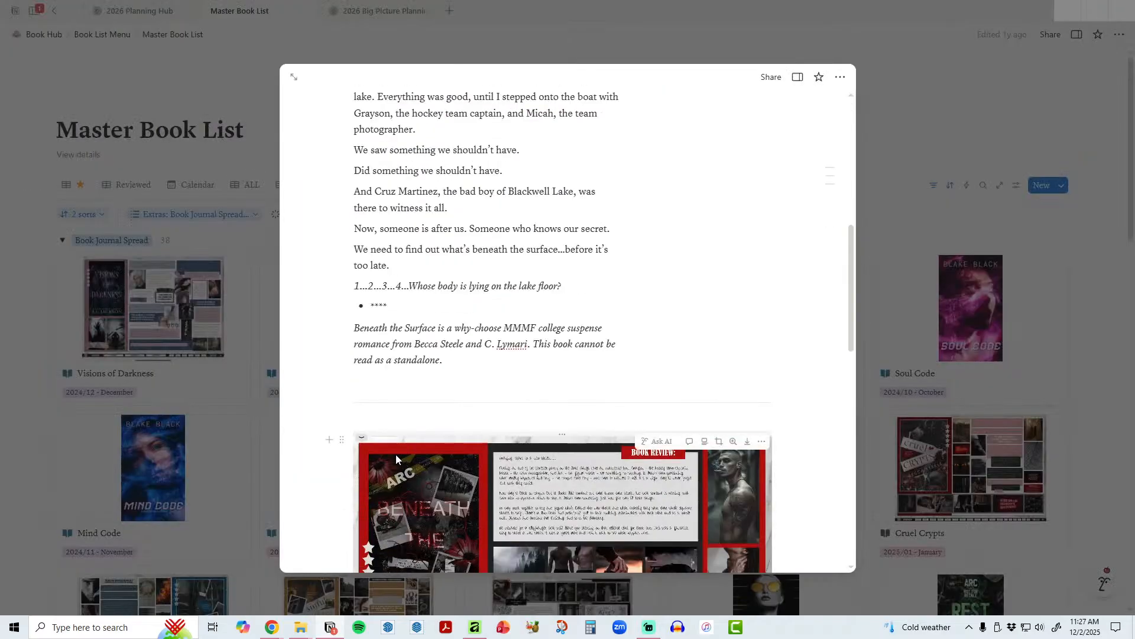
left_click_drag(341, 439, 381, 196)
Step: Place the divider and a blank block between the Beneath the Surface journal image and Favorite Quotes, and close the page
scroll(449, 415, "down", 5)
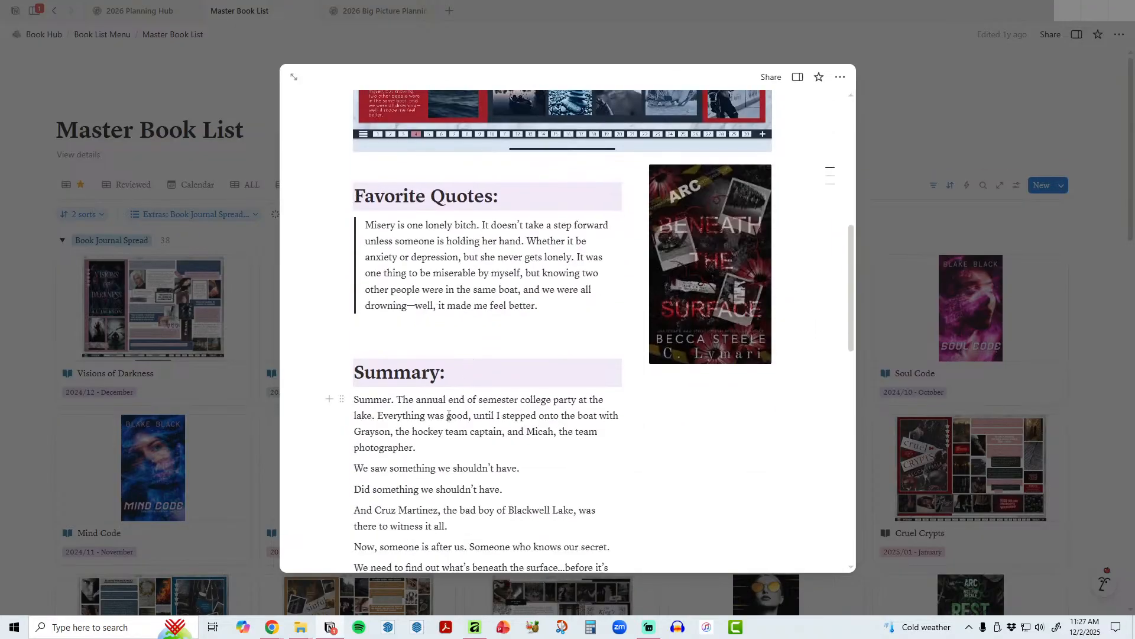
scroll(449, 415, "down", 4)
scroll(351, 469, "up", 4)
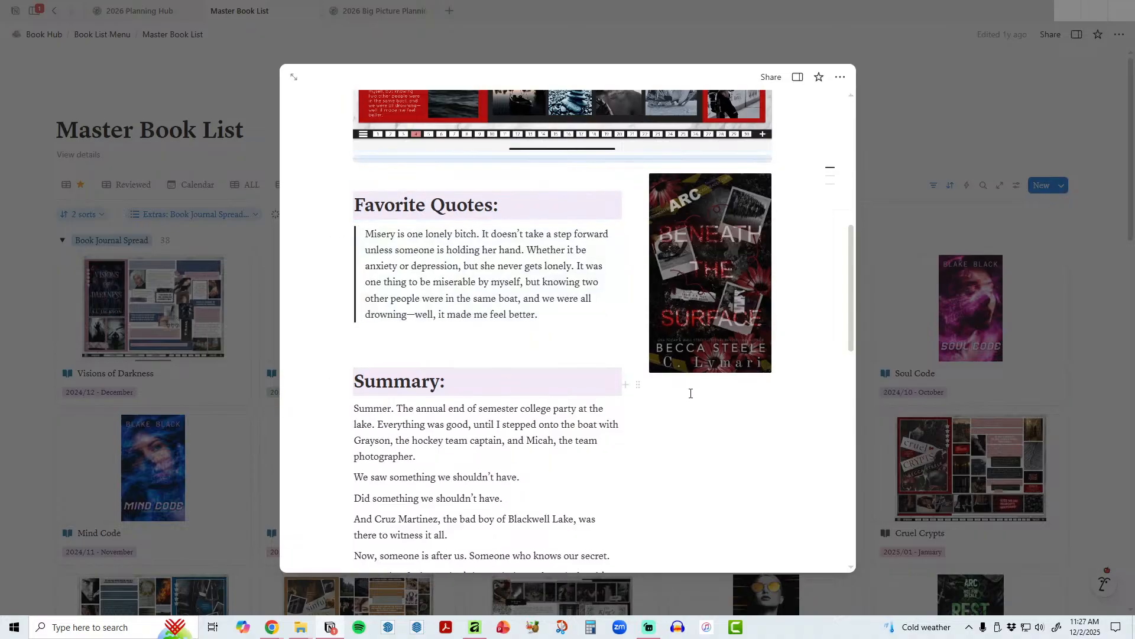
left_click_drag(638, 384, 557, 155)
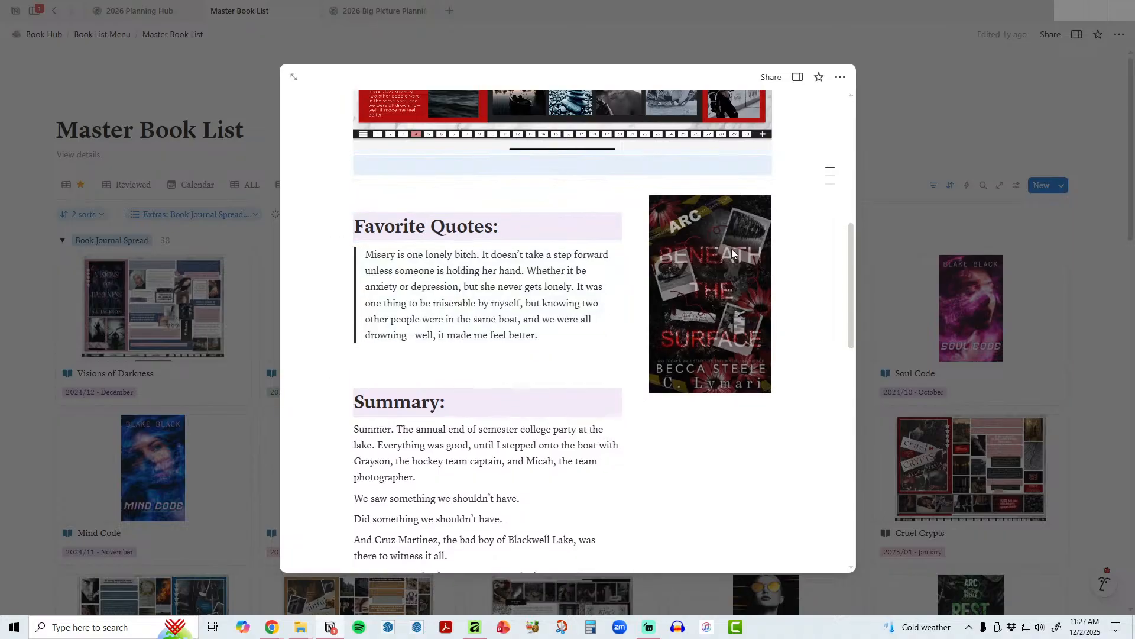
scroll(732, 253, "up", 8)
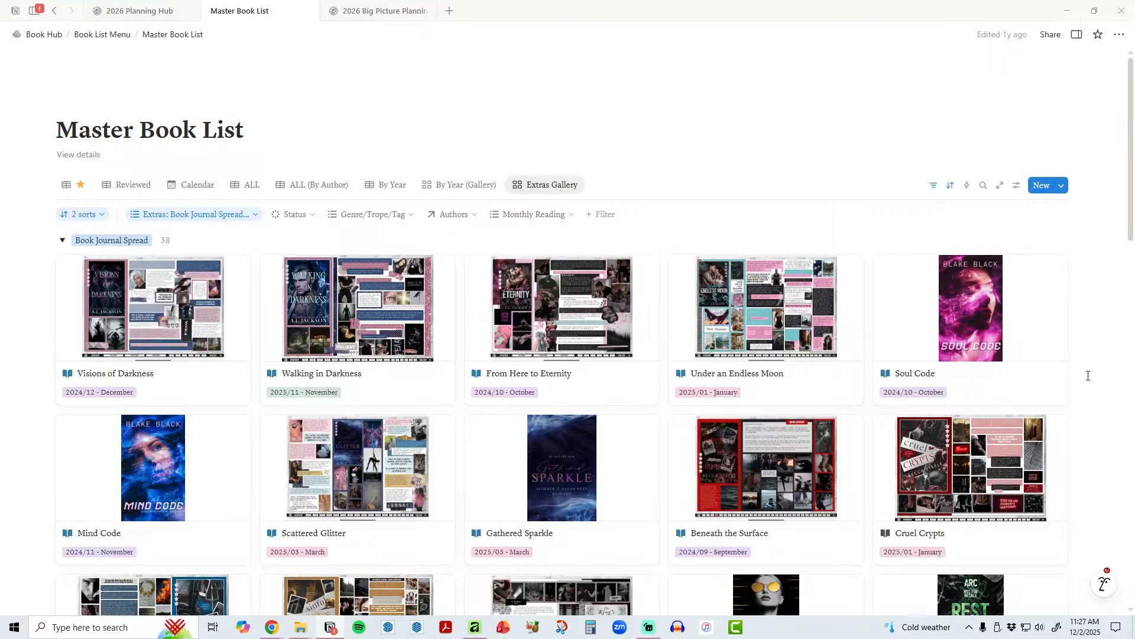
Step: Open Walking in Darkness as a full page and examine its journal spread, quotes, review, summary and embedded Pinterest board
left_click(316, 310)
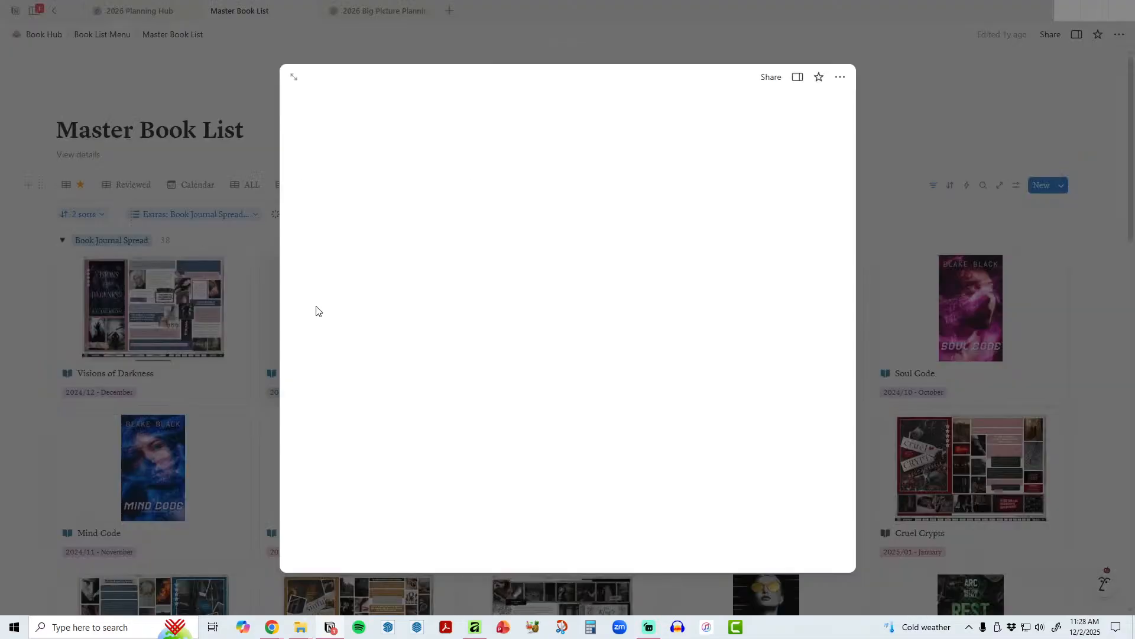
scroll(802, 325, "down", 2)
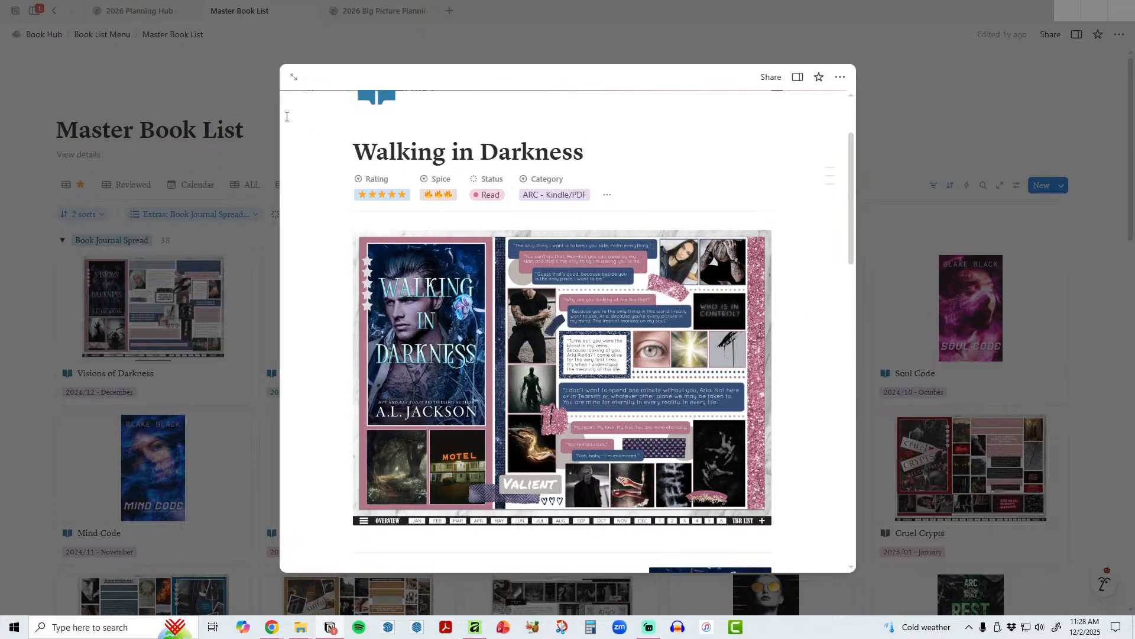
left_click(293, 77)
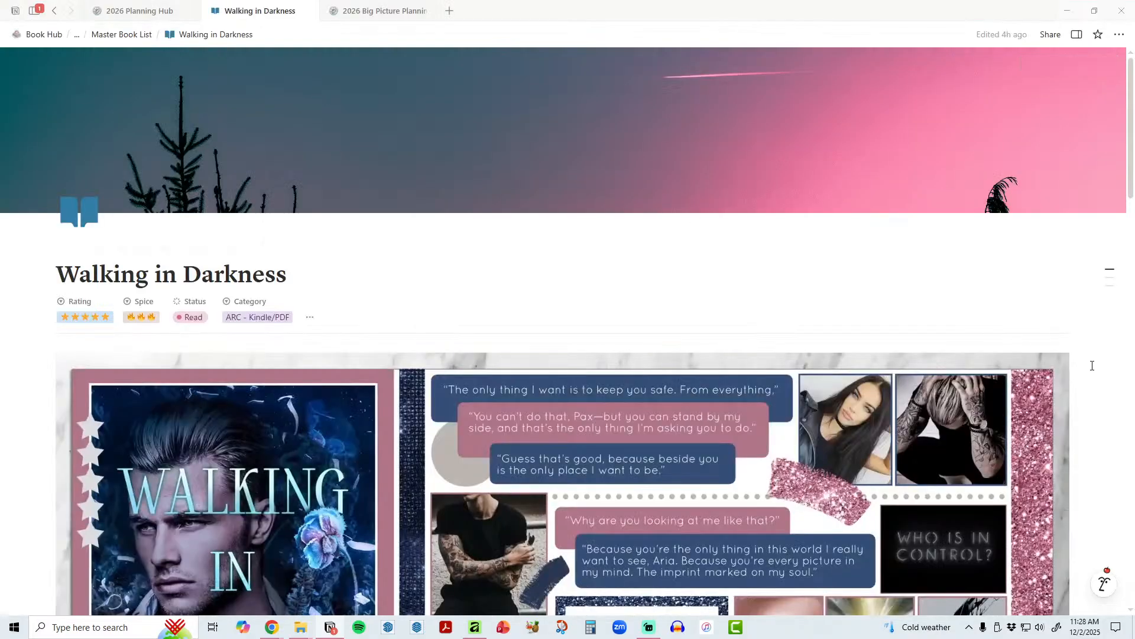
scroll(1093, 365, "down", 10)
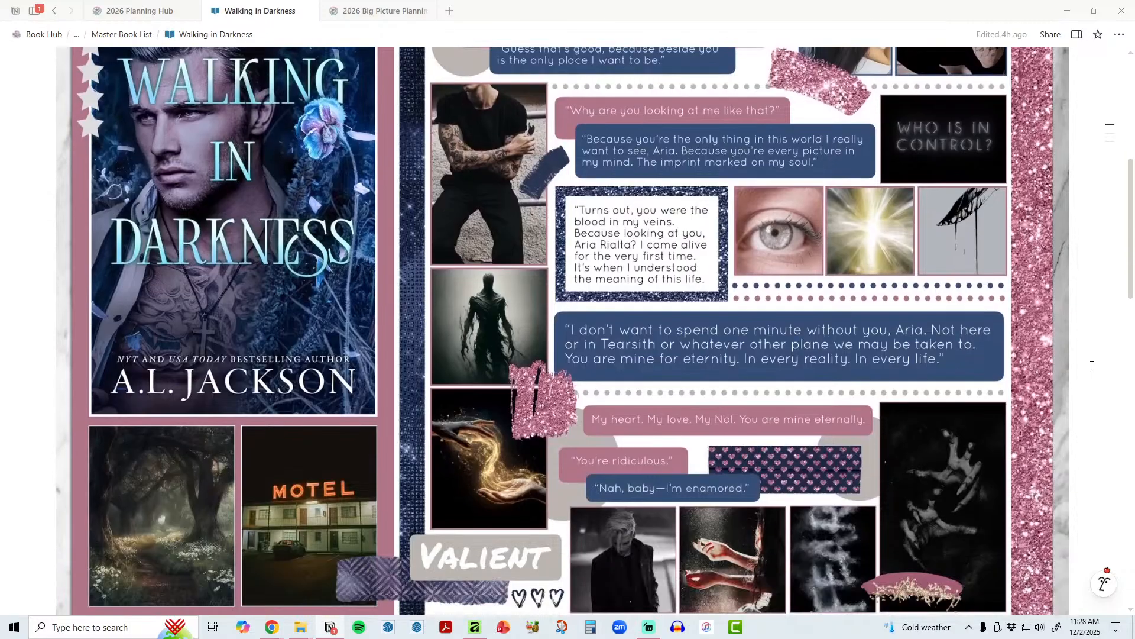
scroll(1092, 365, "down", 7)
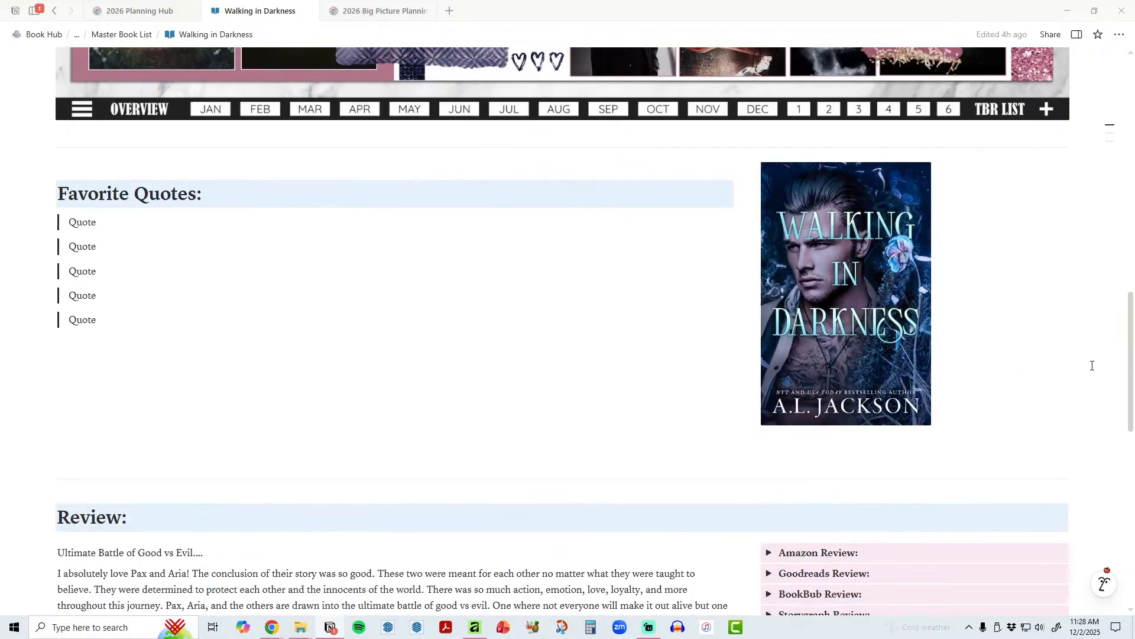
scroll(1093, 369, "down", 2)
scroll(1092, 365, "down", 8)
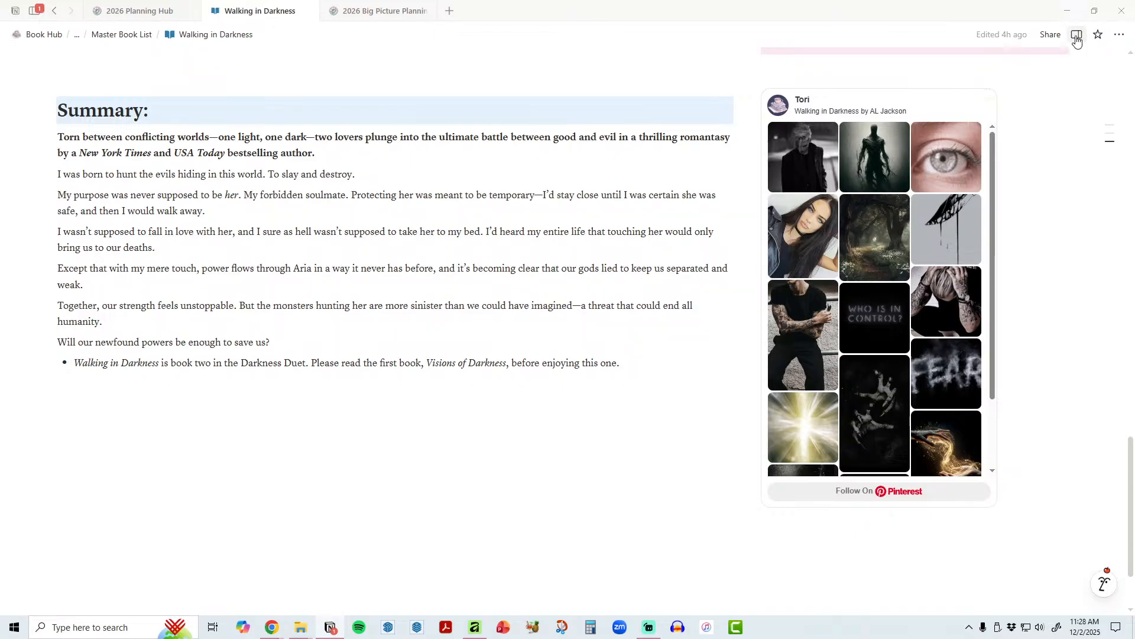
Step: Show the Walking in Darkness page's full properties, look through them from Extras to Series List, and hide them again
left_click(1076, 35)
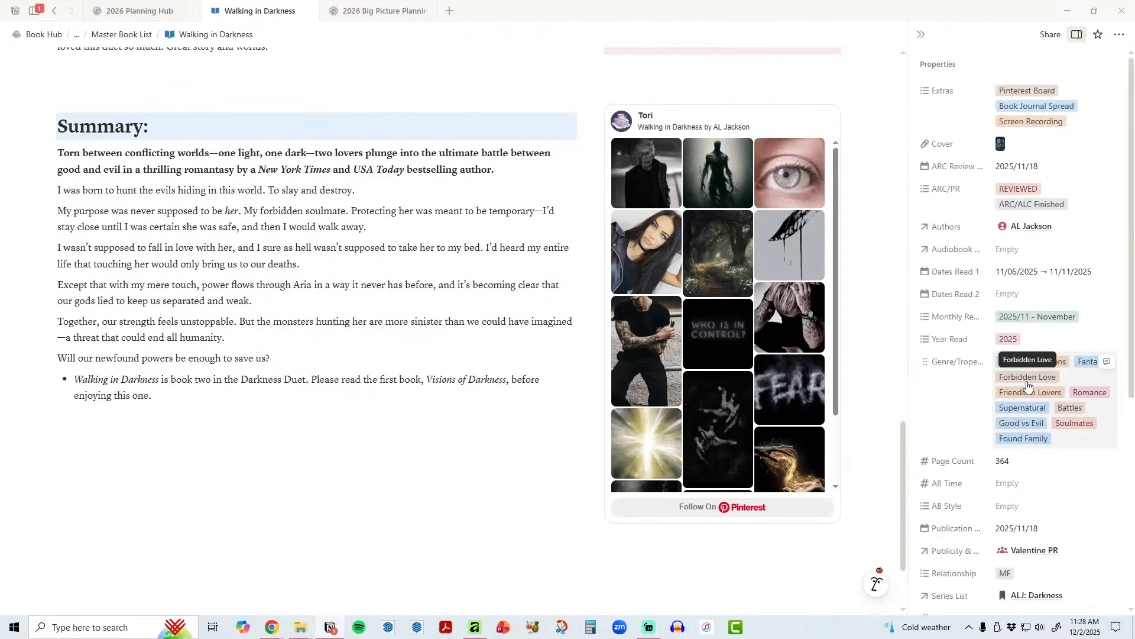
scroll(1035, 390, "down", 3)
scroll(1053, 455, "up", 4)
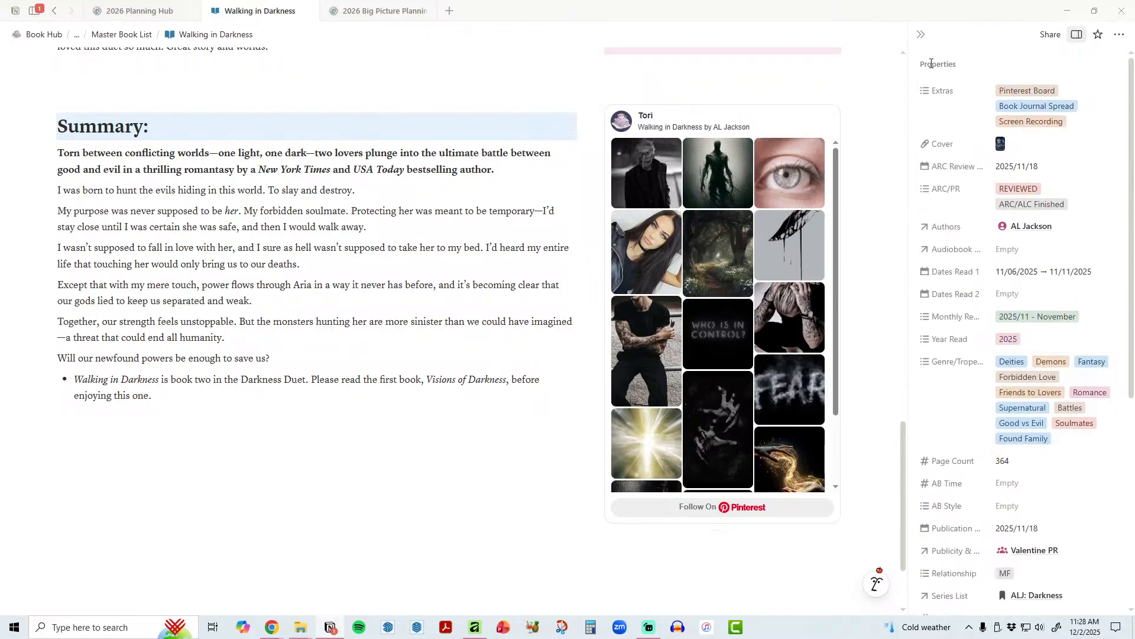
left_click(921, 35)
Step: Look over the Walking in Darkness reviews and journal spread once more, and return to the Book Hub
scroll(816, 453, "up", 10)
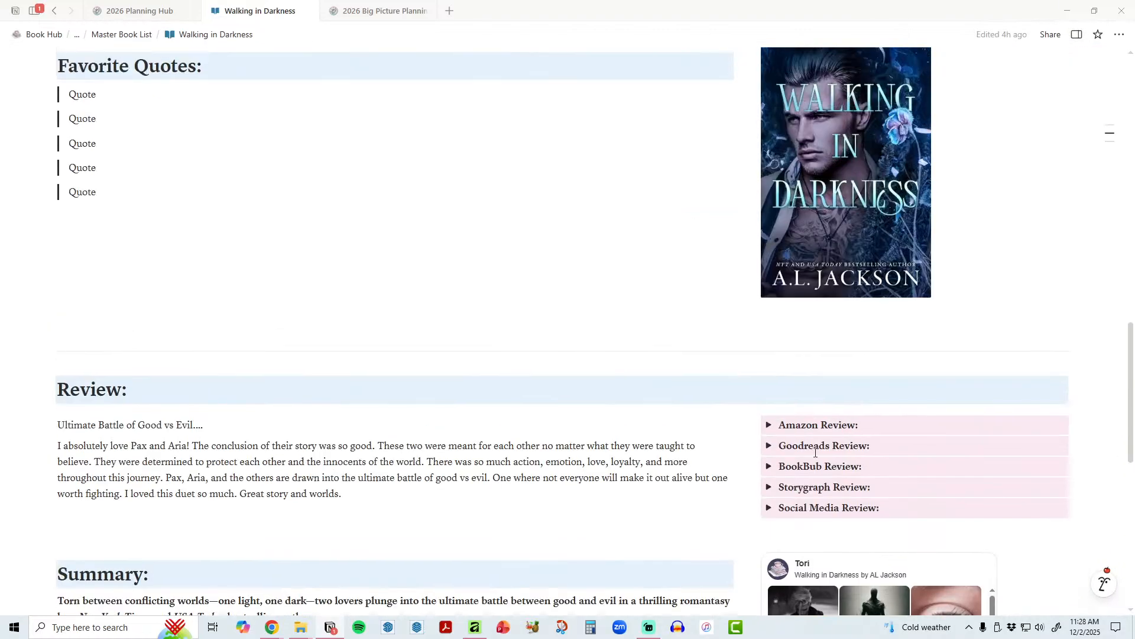
scroll(815, 452, "up", 15)
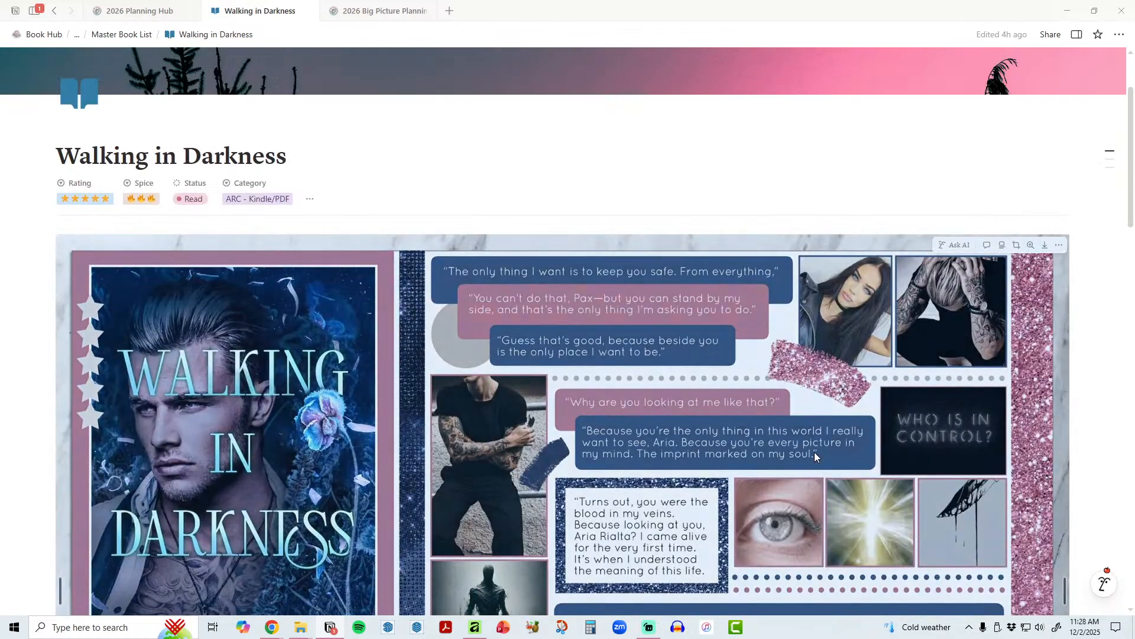
scroll(814, 452, "down", 7)
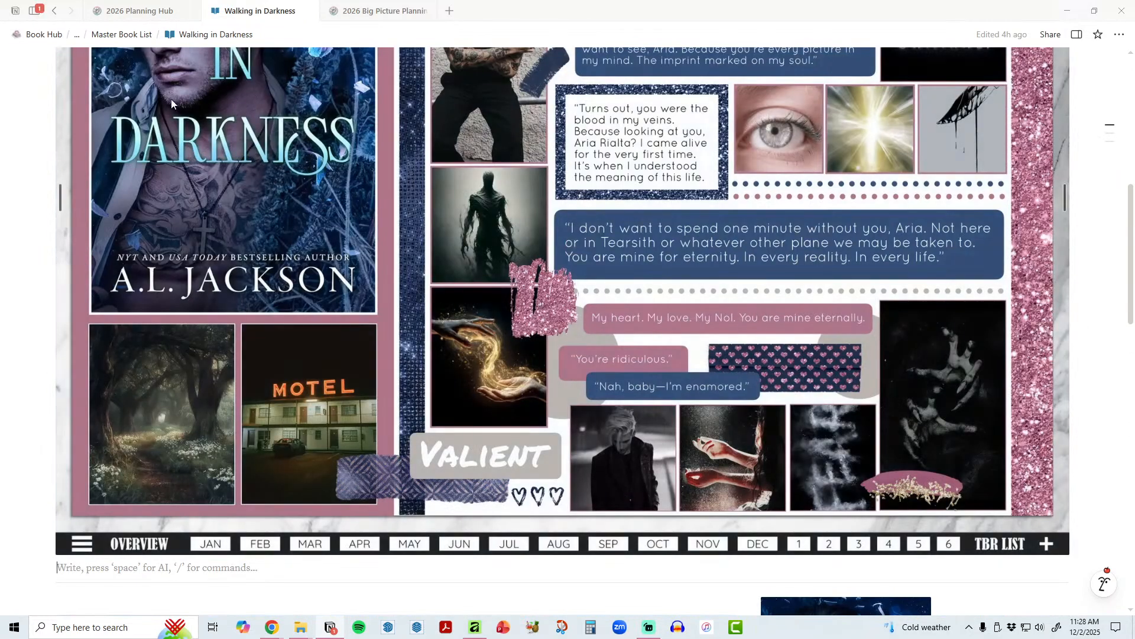
left_click(44, 35)
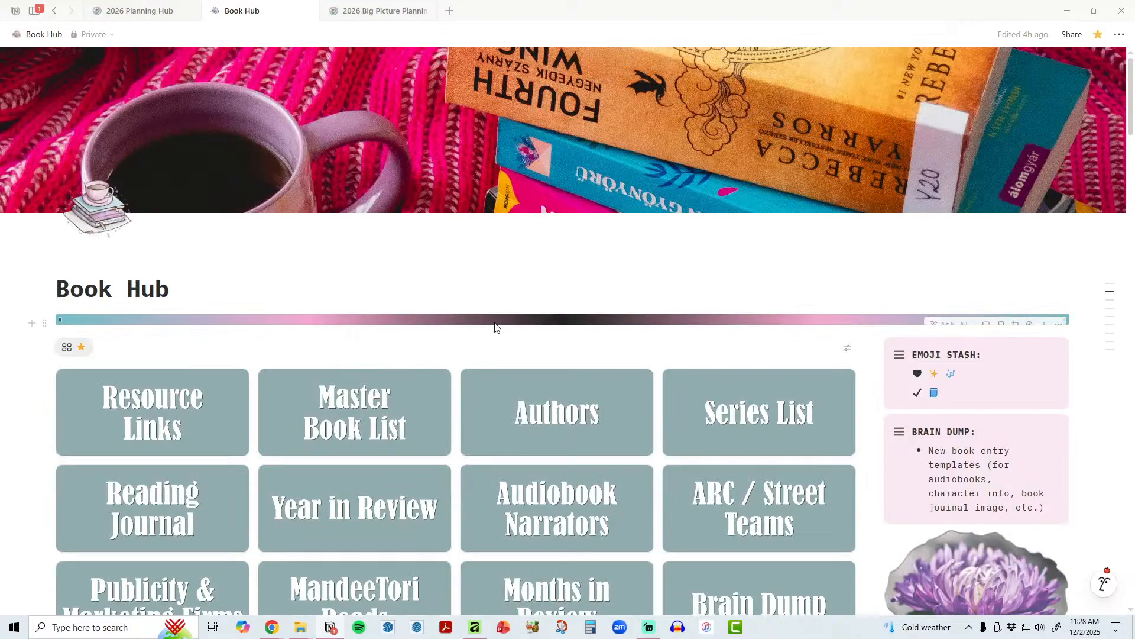
Step: Look over the Book Hub's release calendar, Monthly Reading List, Reading Journal and Currently Reading sections, returning to the button gallery
scroll(598, 355, "down", 20)
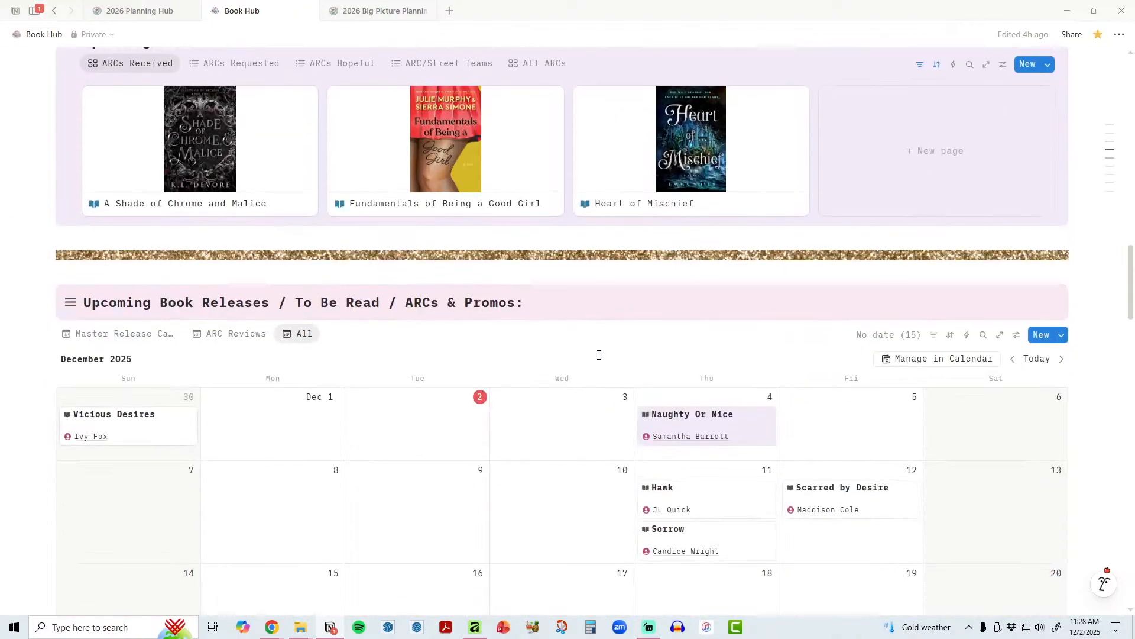
scroll(598, 355, "down", 20)
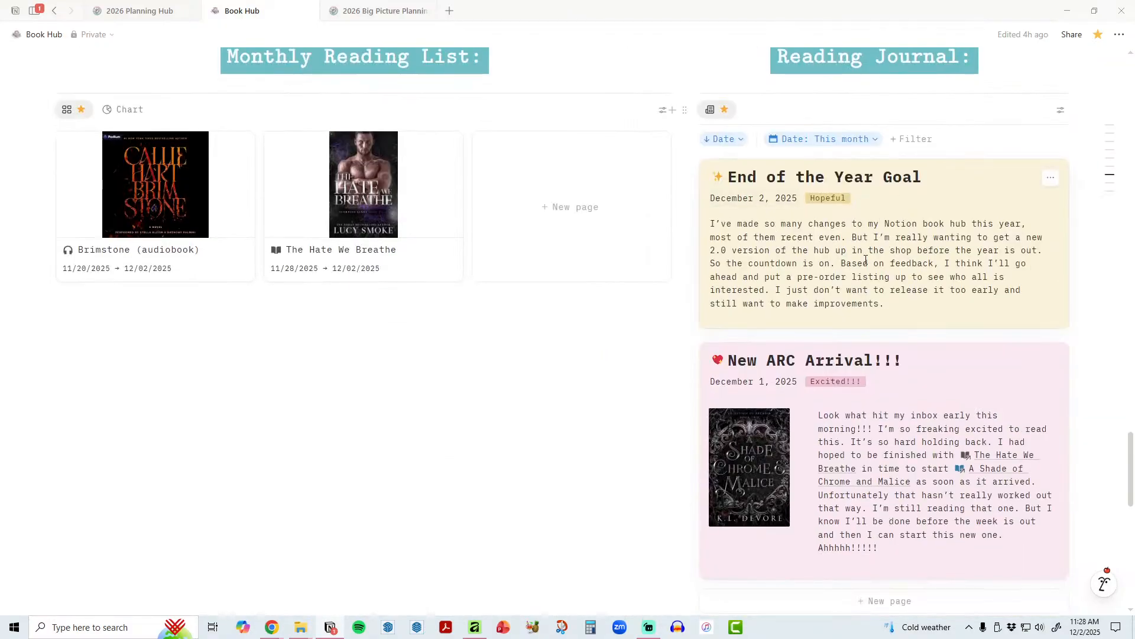
scroll(416, 426, "up", 4)
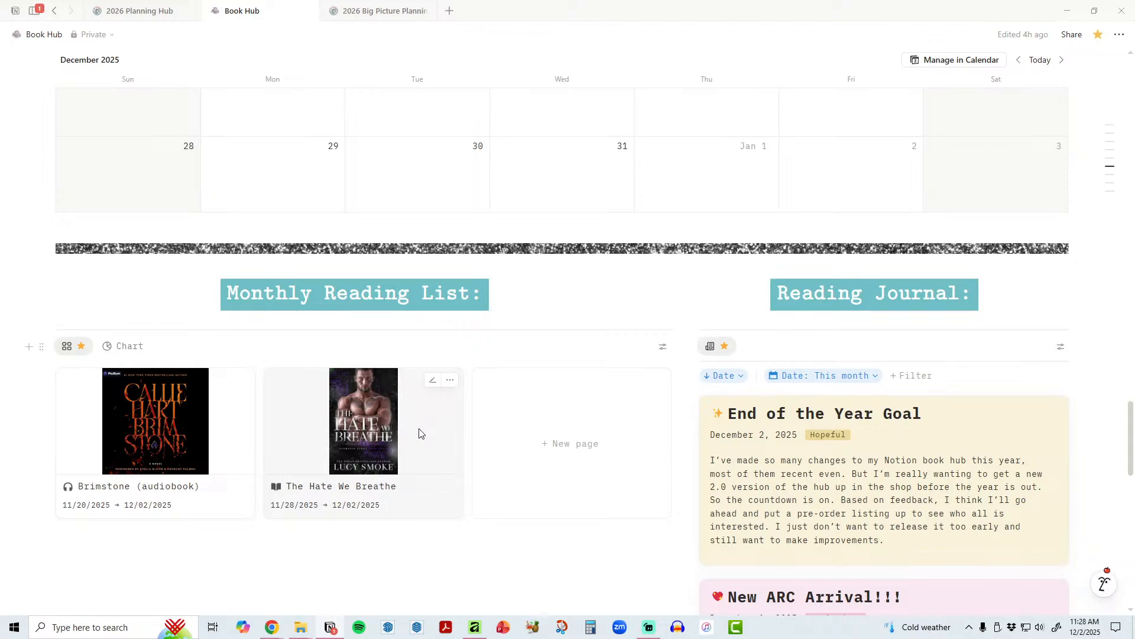
scroll(420, 433, "up", 15)
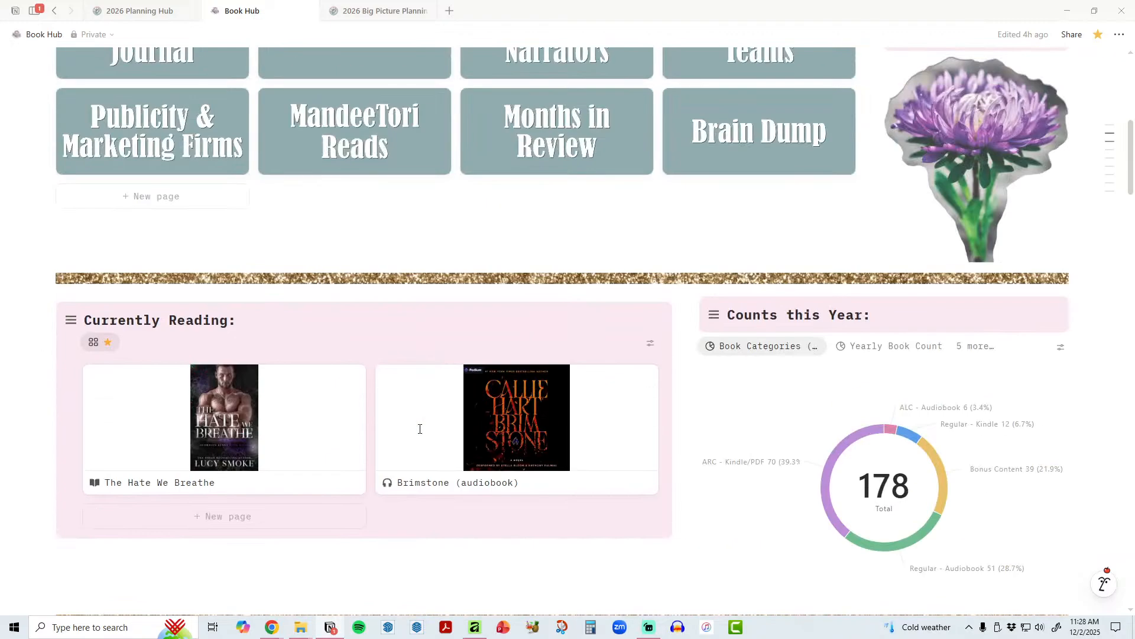
scroll(420, 428, "up", 6)
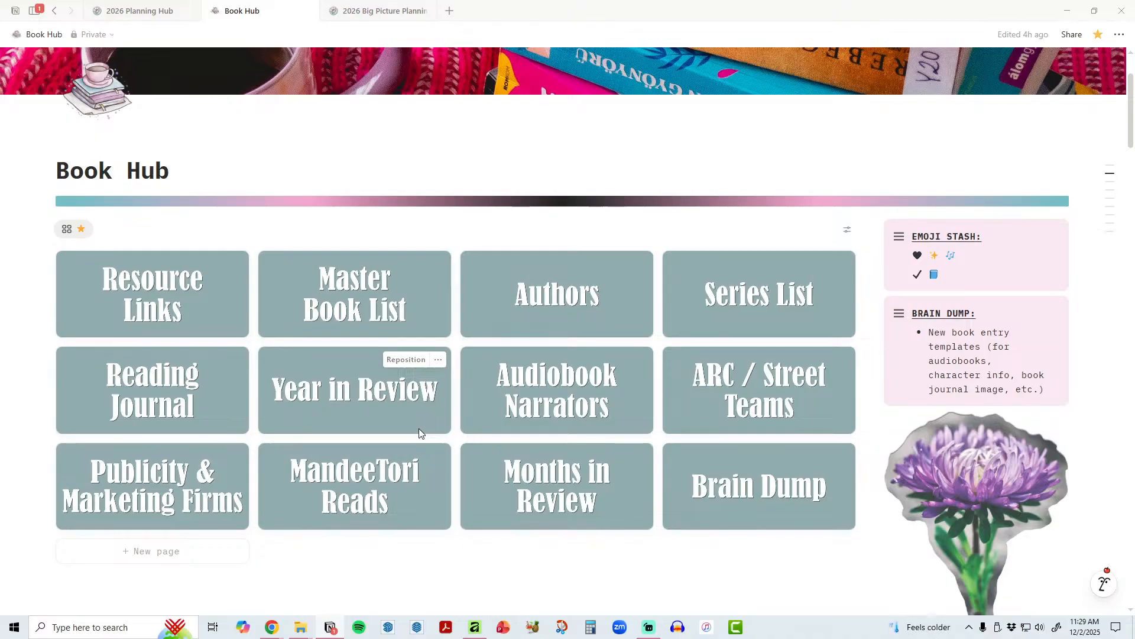
Step: Open KF: Belles & Bratva Beasts from the Series to Continue gallery and view the images stored in its Cover property
scroll(696, 376, "down", 15)
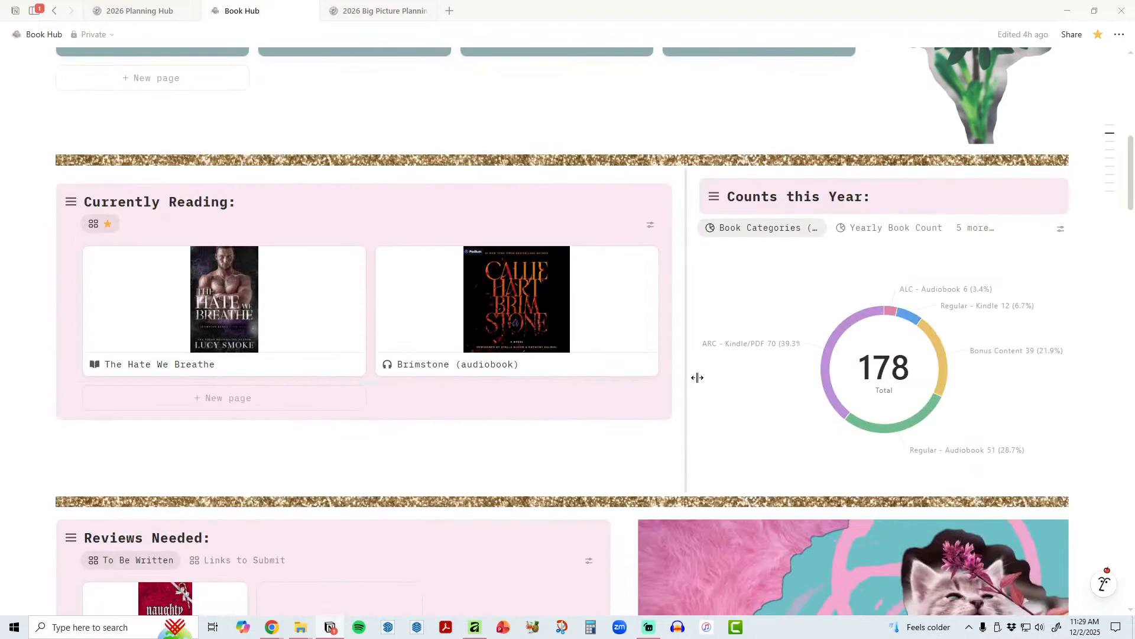
scroll(749, 426, "down", 20)
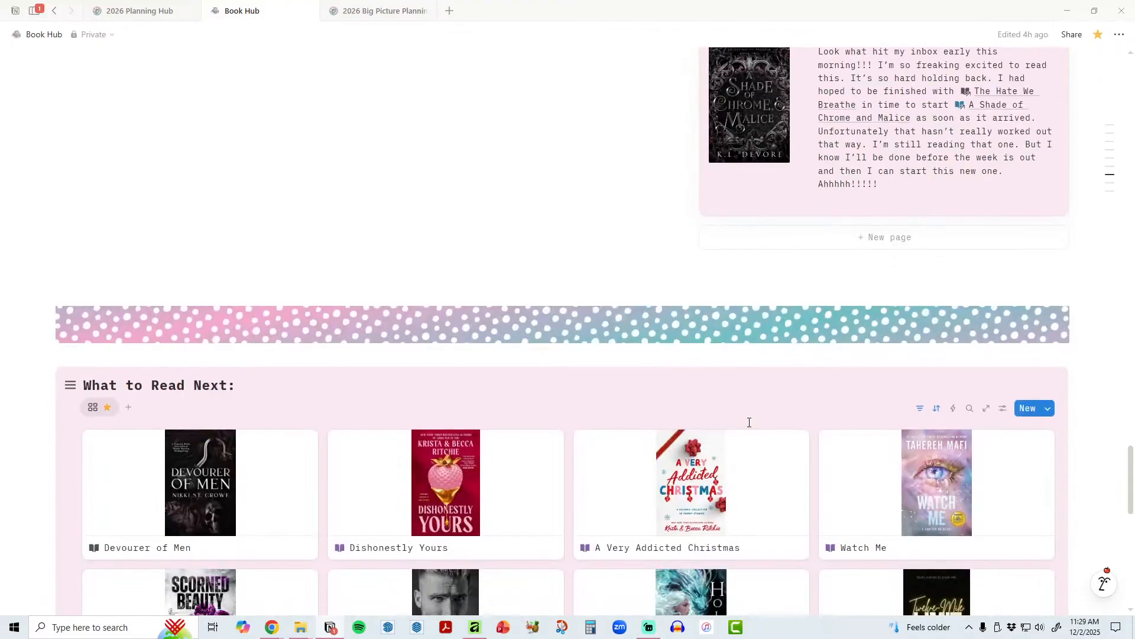
scroll(748, 422, "down", 5)
scroll(749, 423, "up", 2)
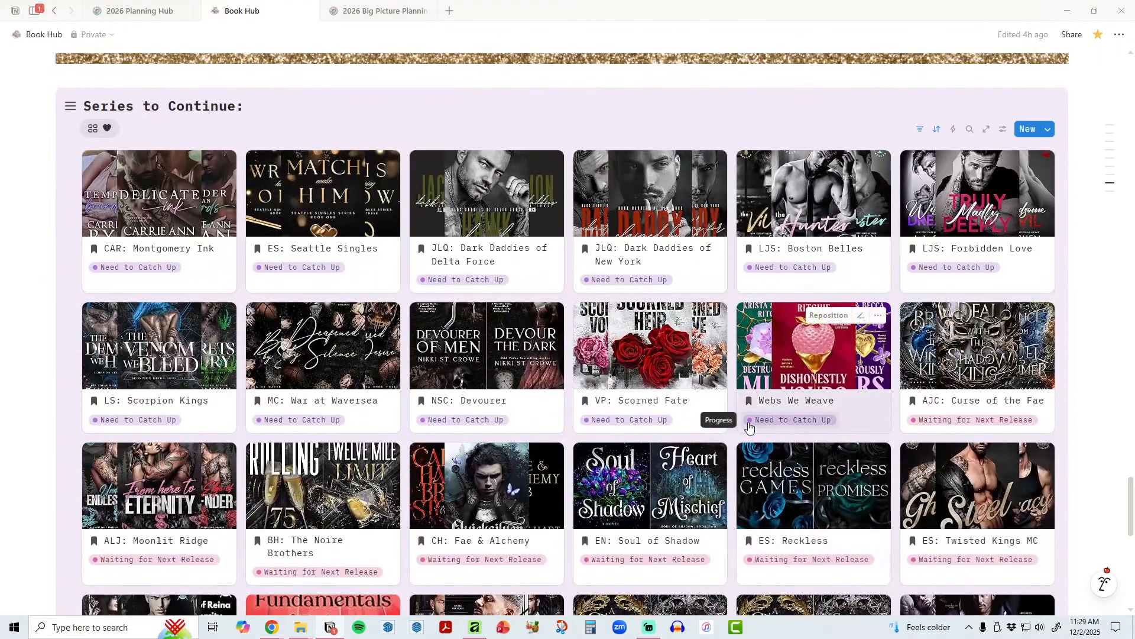
scroll(750, 428, "down", 5)
left_click(499, 294)
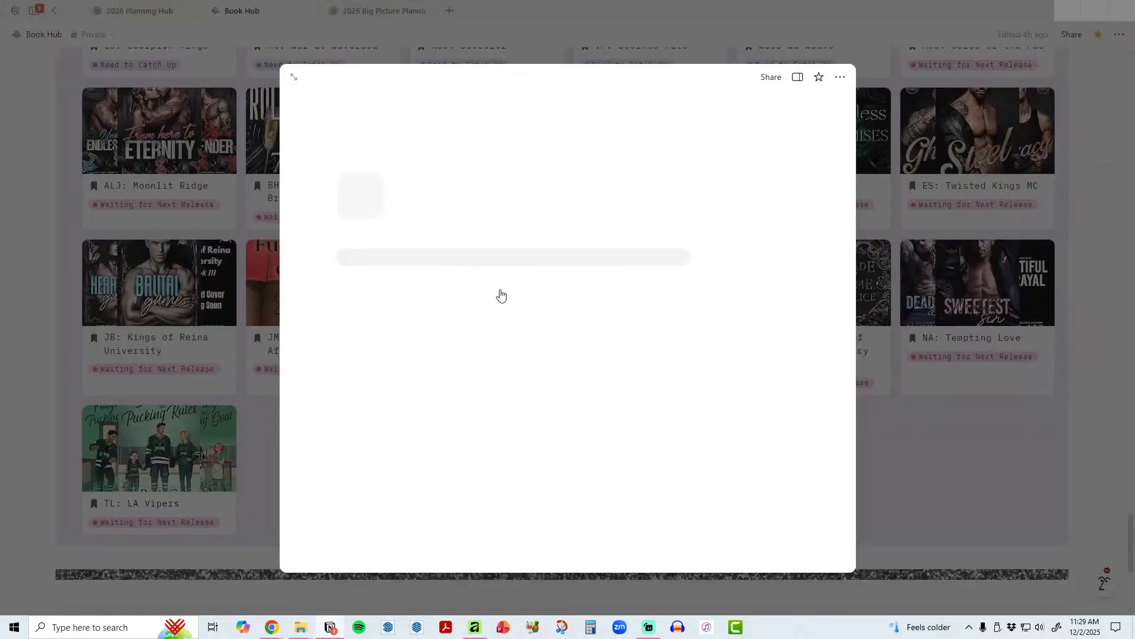
left_click(530, 358)
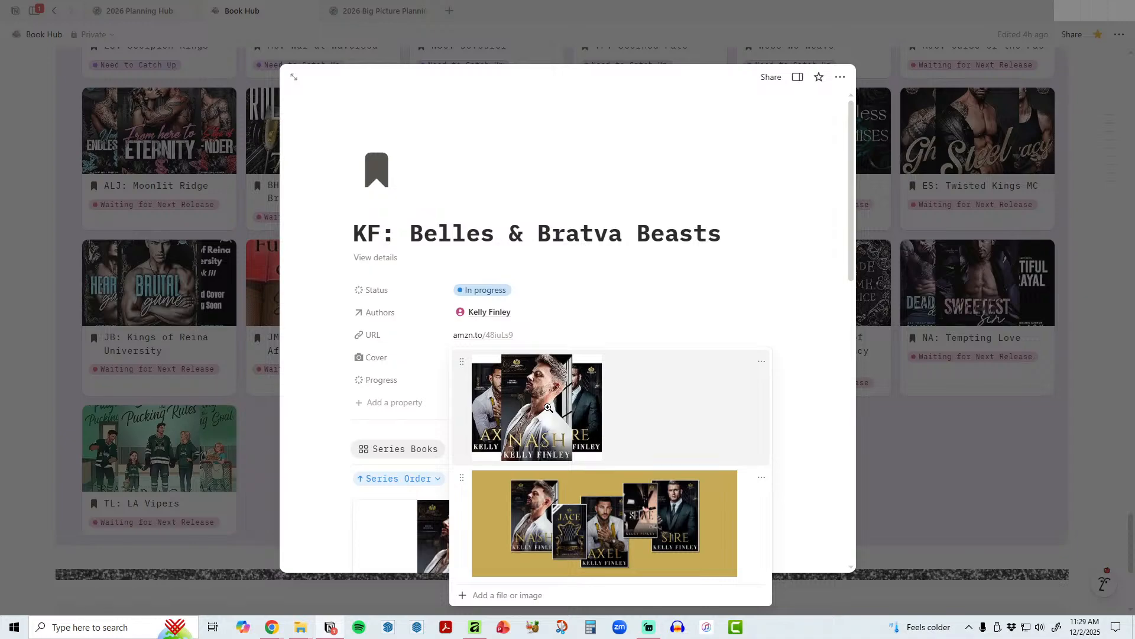
left_click(619, 317)
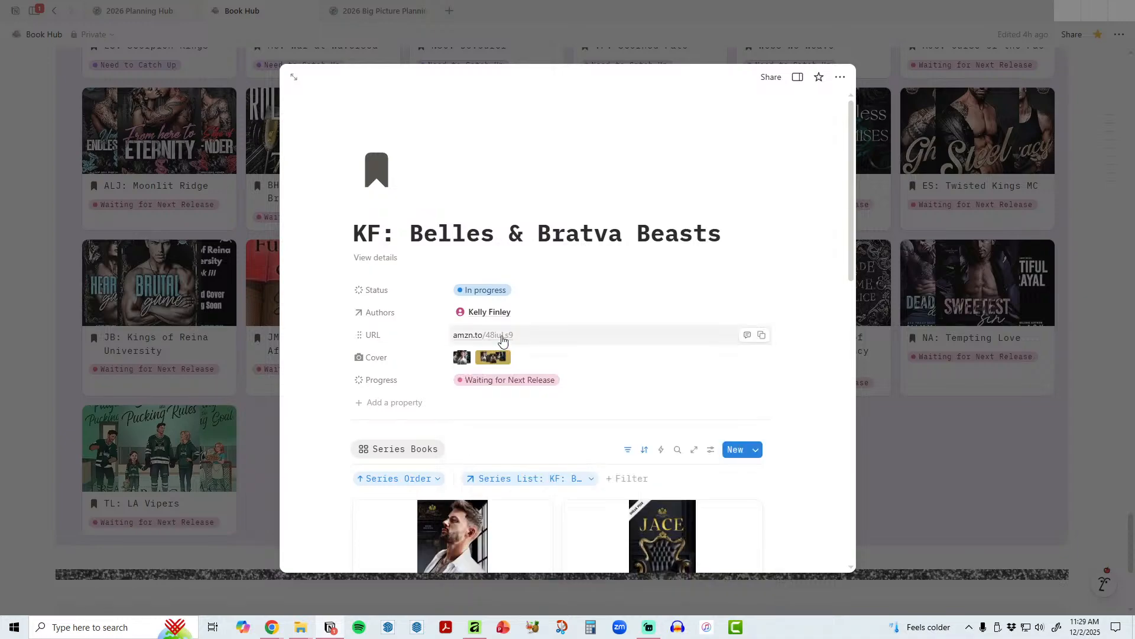
Step: Open the Belles & Bratva Beasts series link in the browser and copy the image address of its series cover
left_click(502, 341)
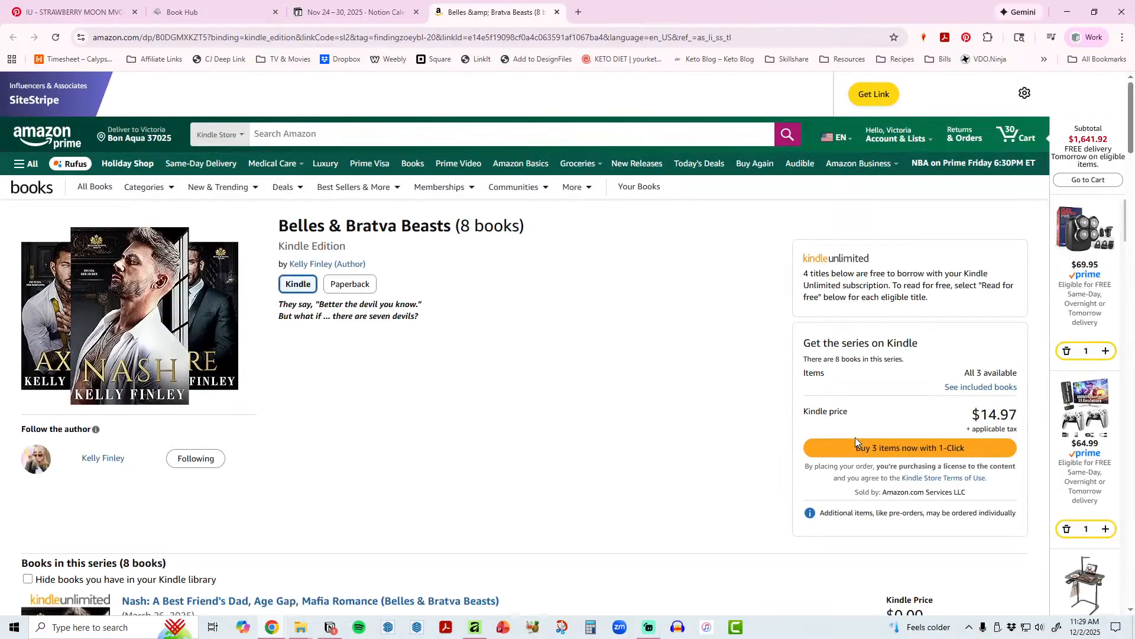
right_click(129, 317)
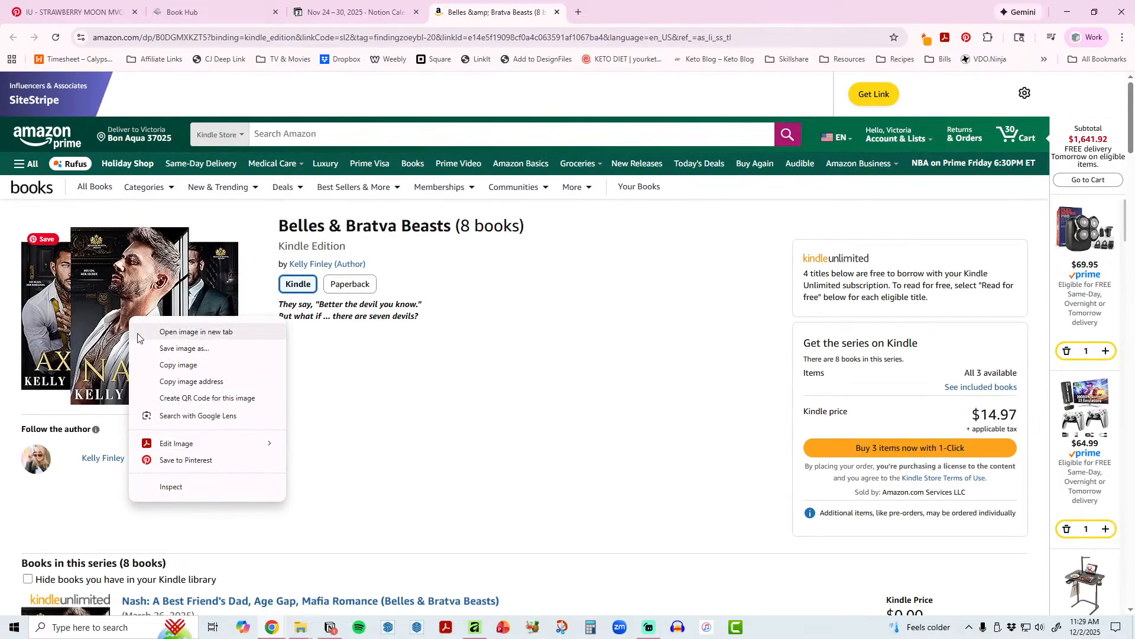
left_click(171, 385)
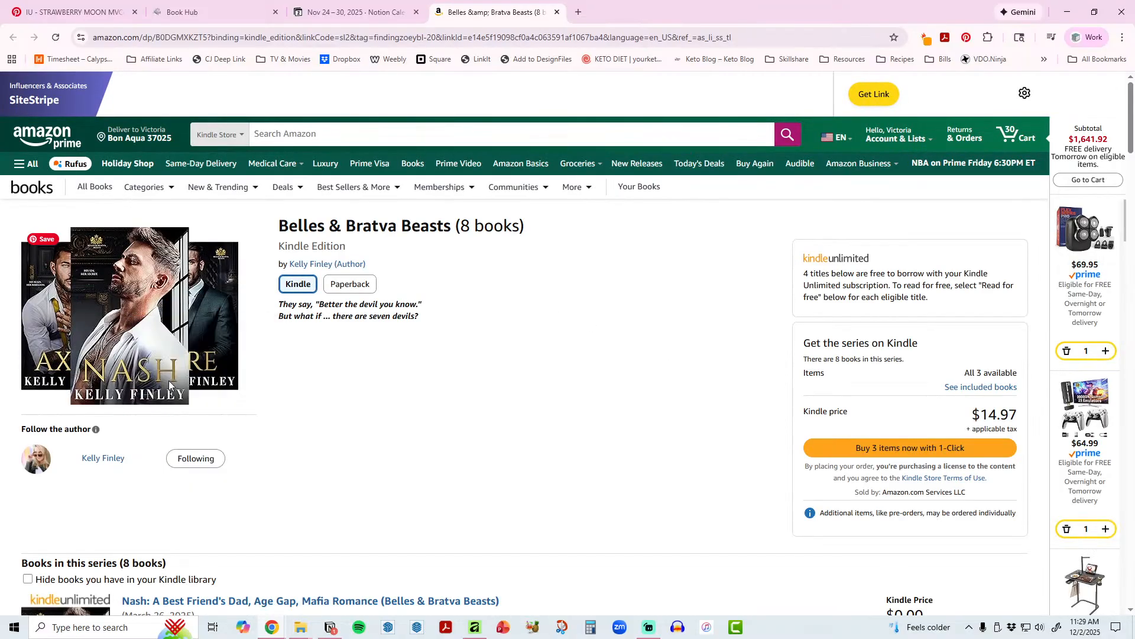
Step: Return to Notion, open the embed-link option for adding another Cover image, and close the Belles & Bratva Beasts page without adding one
left_click(334, 628)
left_click(543, 358)
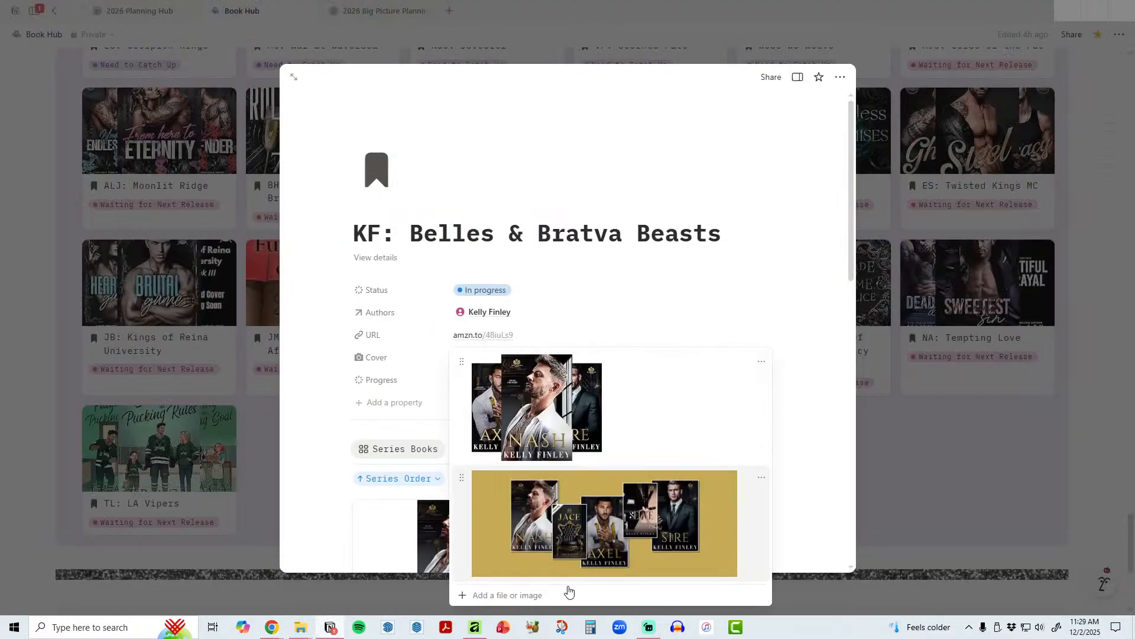
left_click(549, 595)
left_click(585, 544)
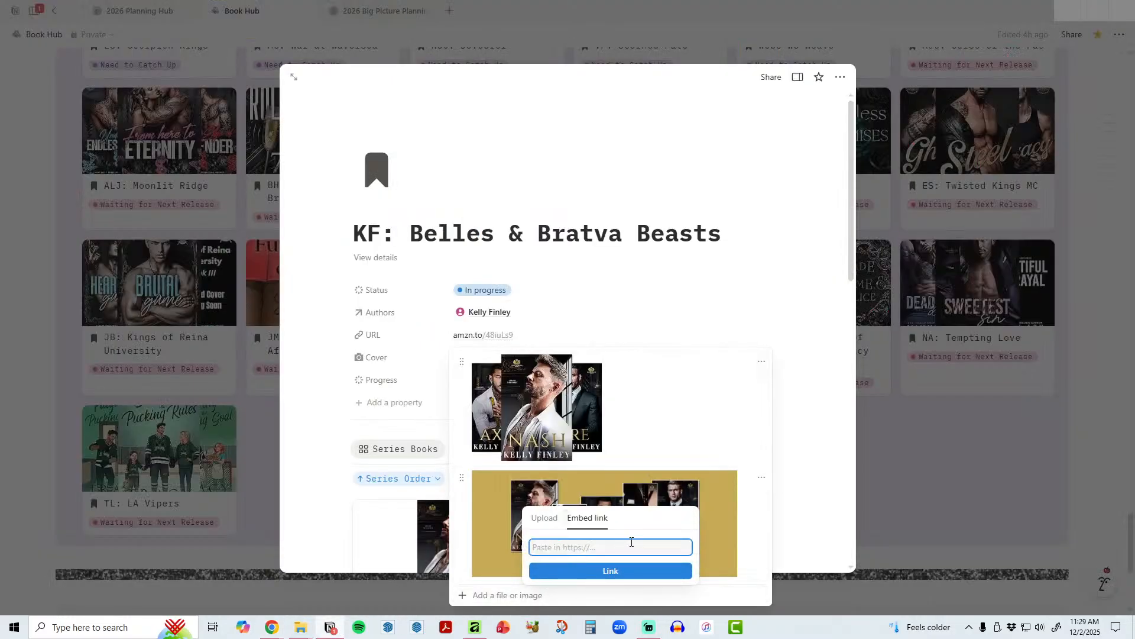
left_click(823, 474)
left_click(1025, 475)
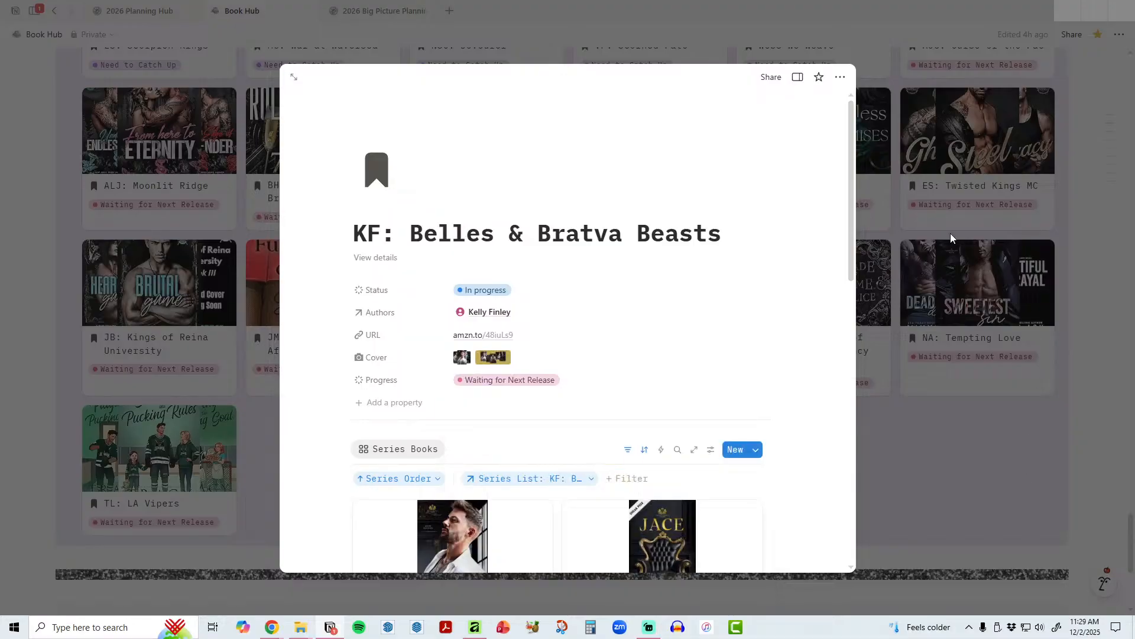
left_click(938, 469)
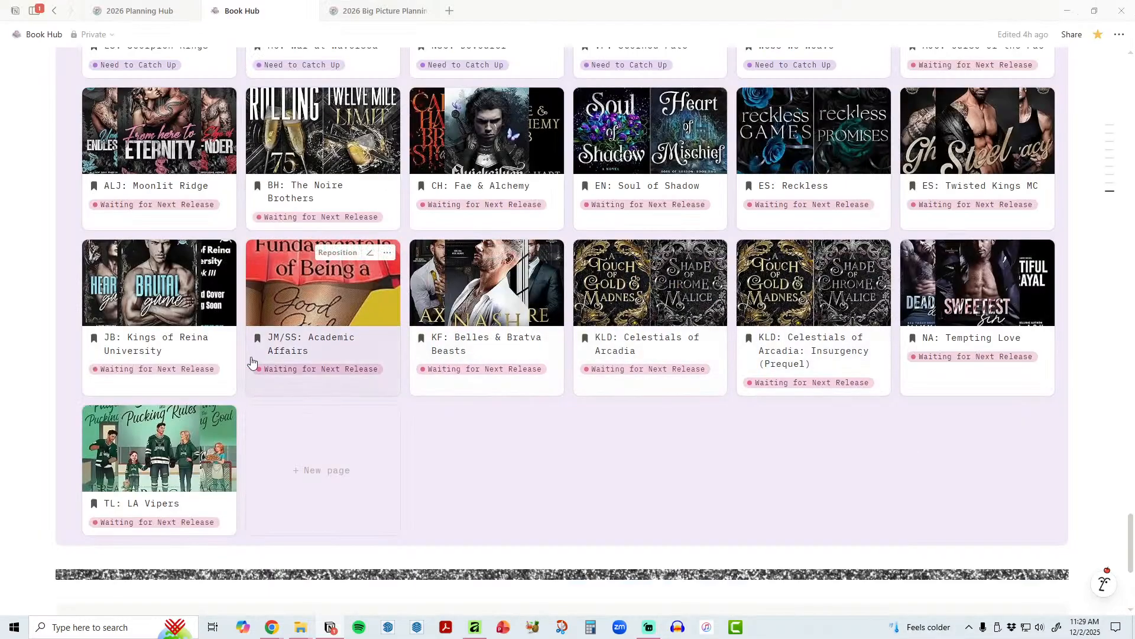
Step: Open TL: LA Vipers from the Series to Continue gallery, view the images in its Cover property, and close the page
left_click(223, 475)
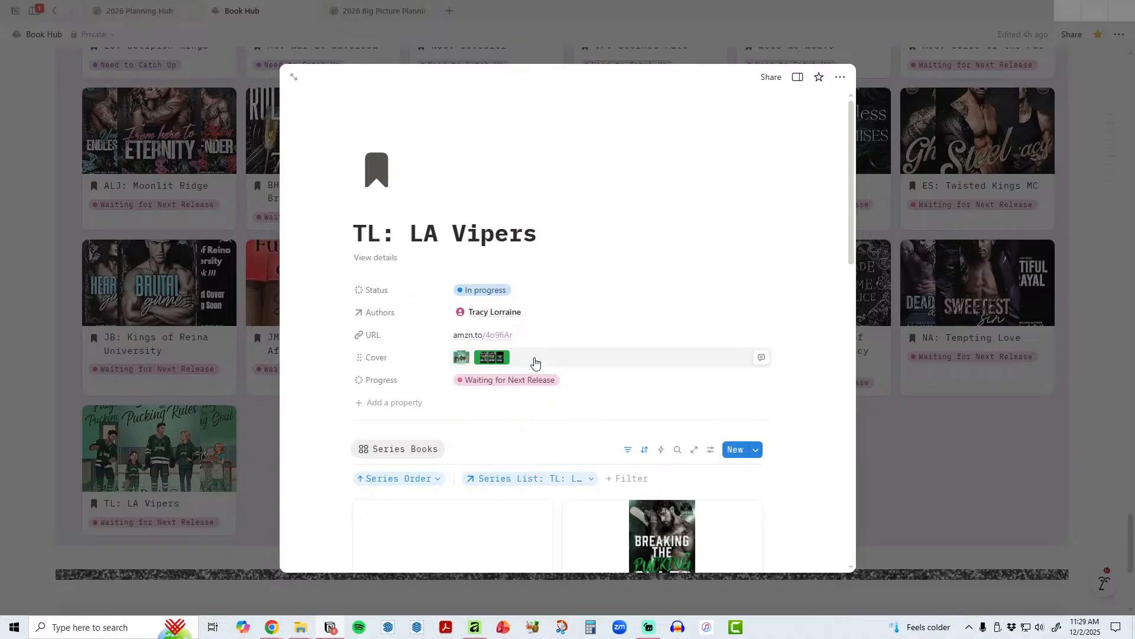
left_click(223, 454)
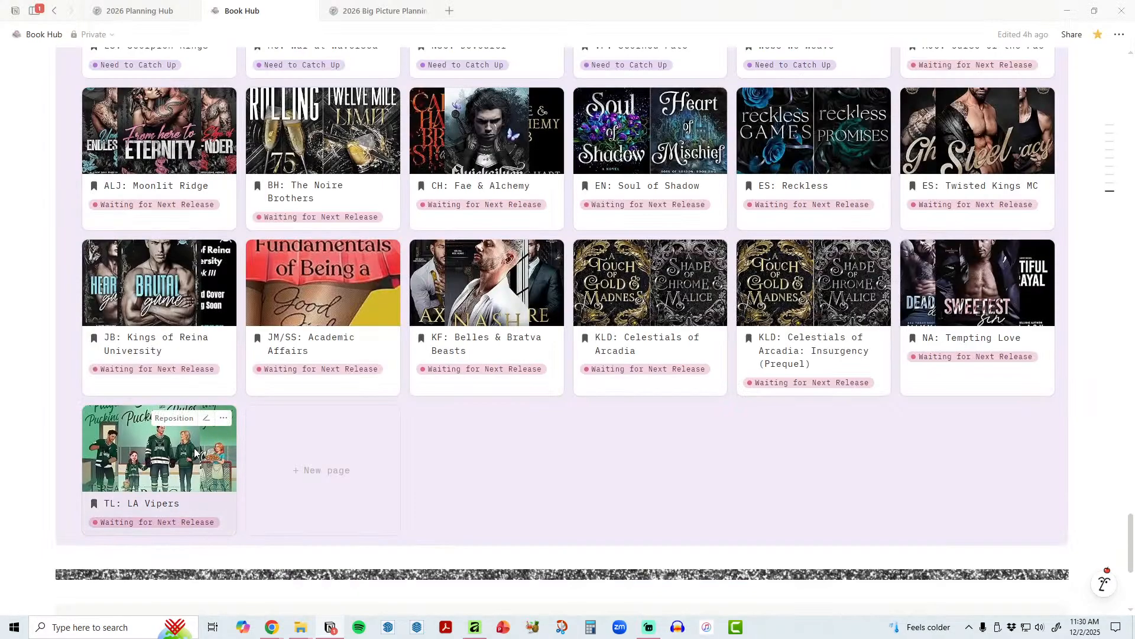
left_click(195, 452)
left_click(523, 360)
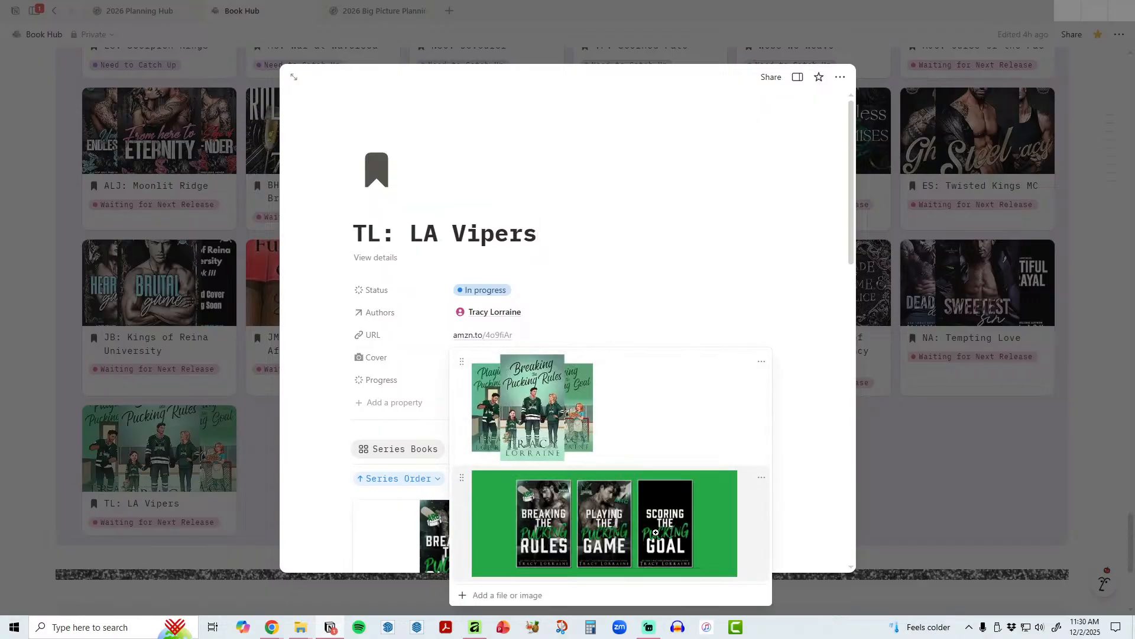
left_click(973, 489)
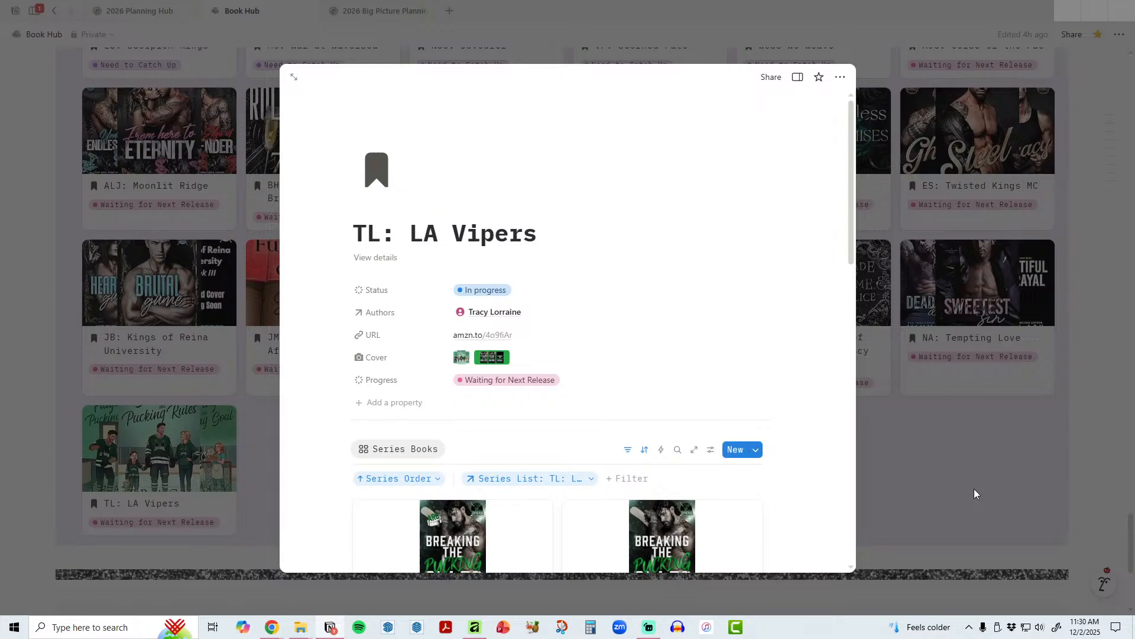
left_click(973, 488)
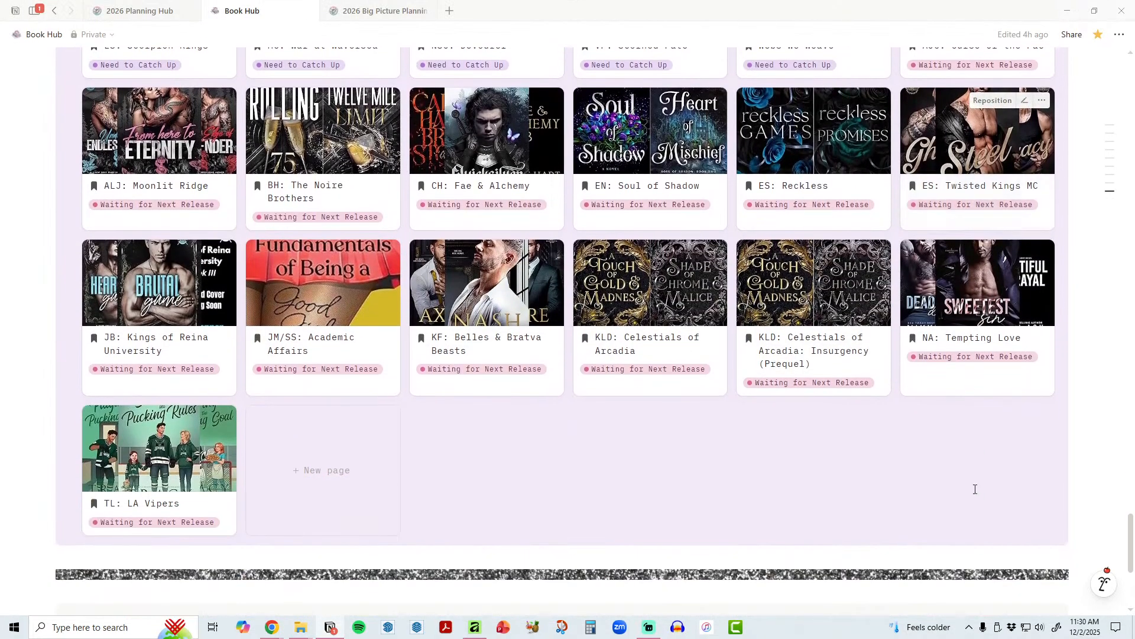
Step: Open and close A Shade of Chrome and Malice, and look over the Book Hub sections back up to the page cover
scroll(935, 503, "up", 6)
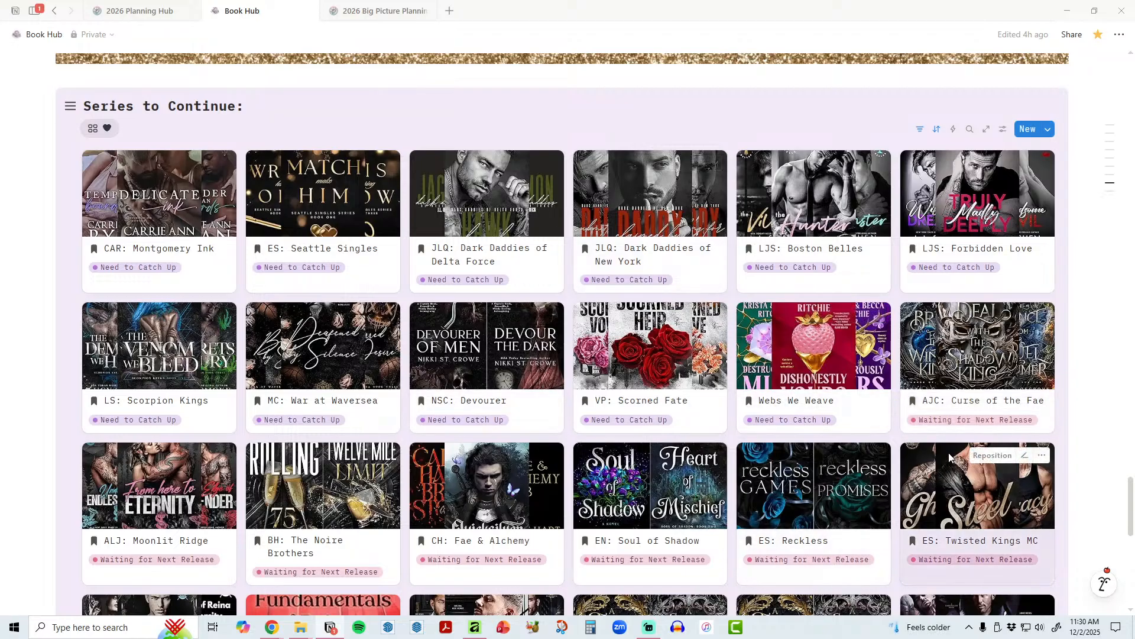
scroll(949, 455, "up", 12)
scroll(951, 451, "down", 4)
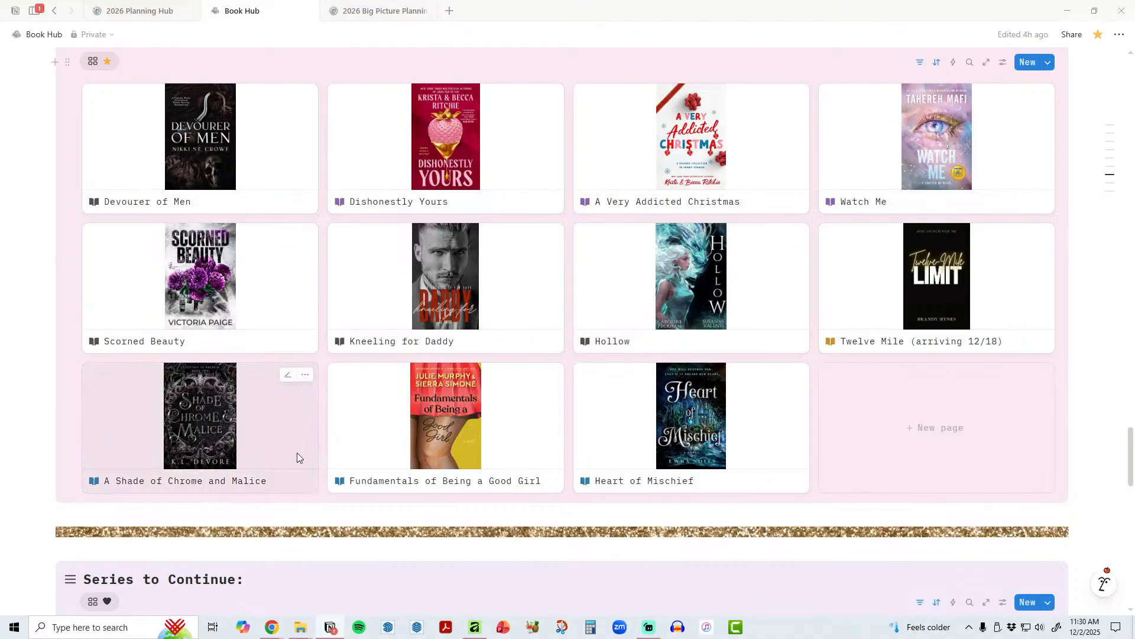
left_click(201, 422)
left_click(945, 449)
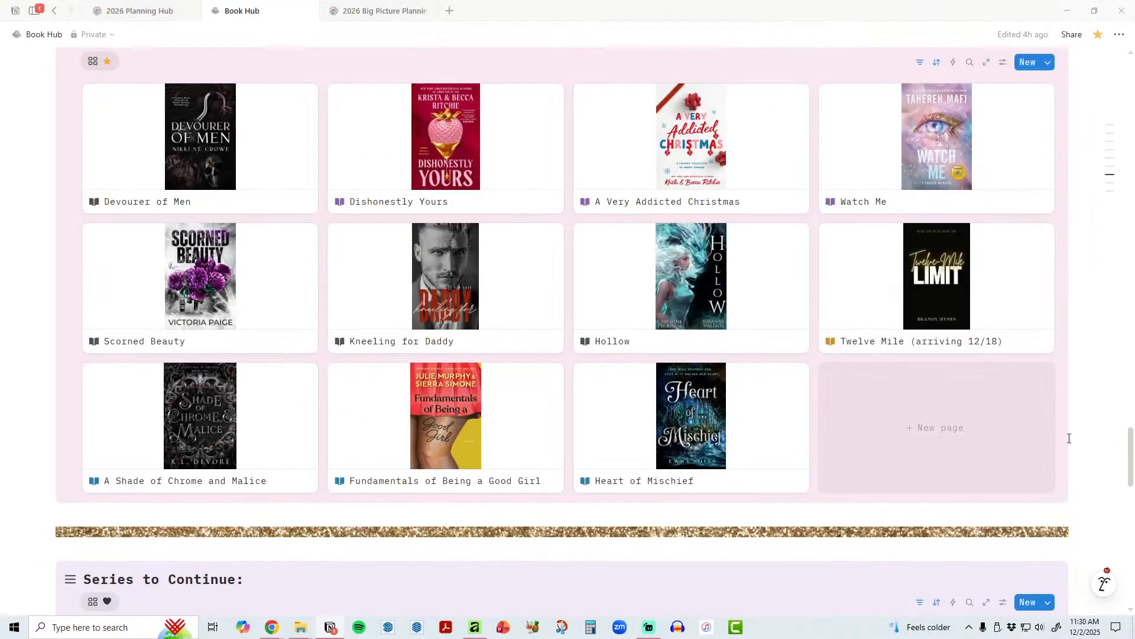
scroll(1102, 419, "up", 10)
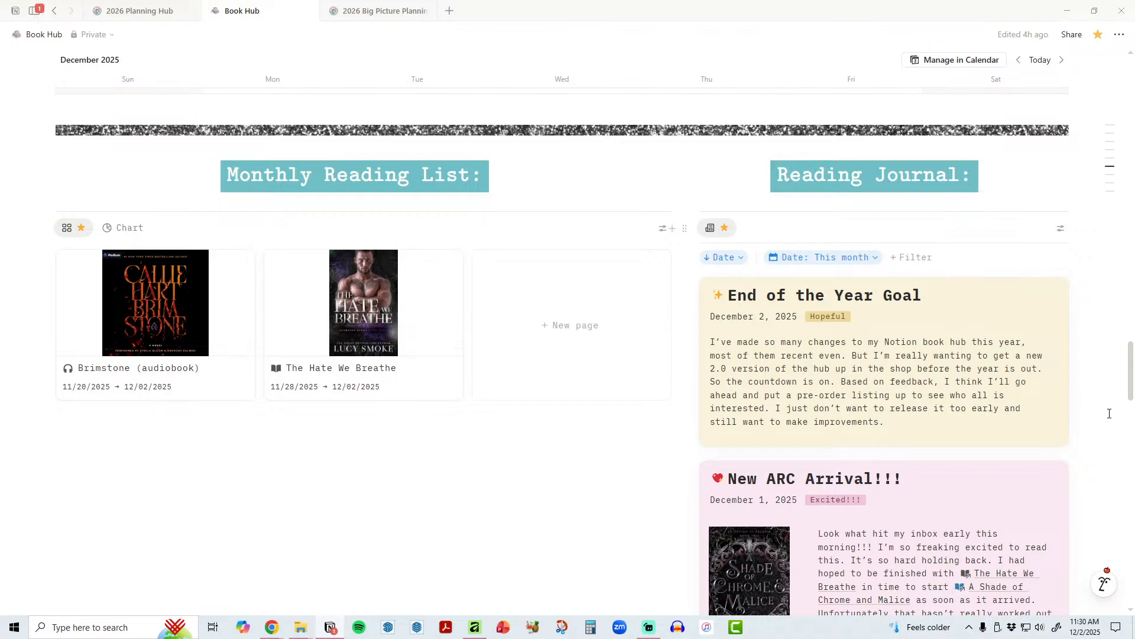
scroll(1110, 413, "up", 8)
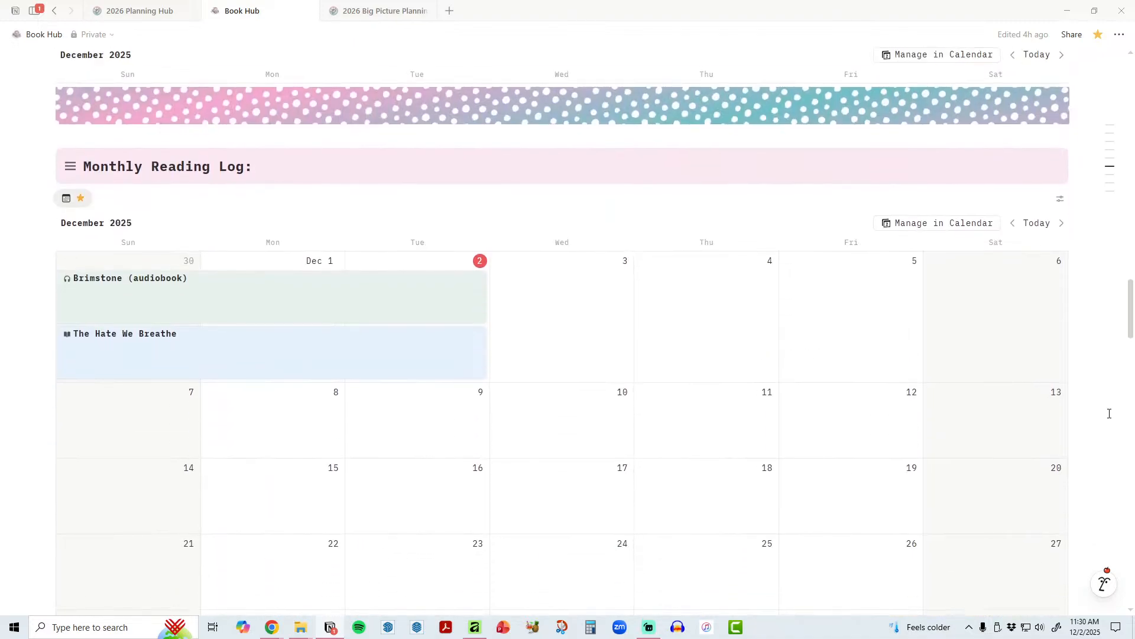
scroll(1110, 413, "up", 15)
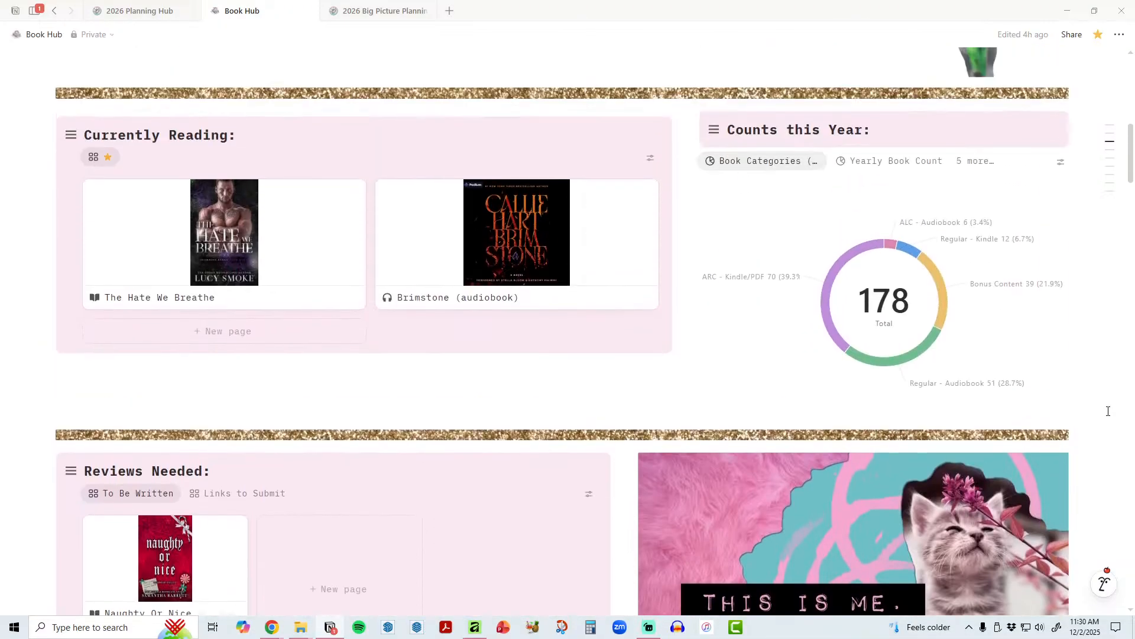
scroll(1108, 411, "up", 10)
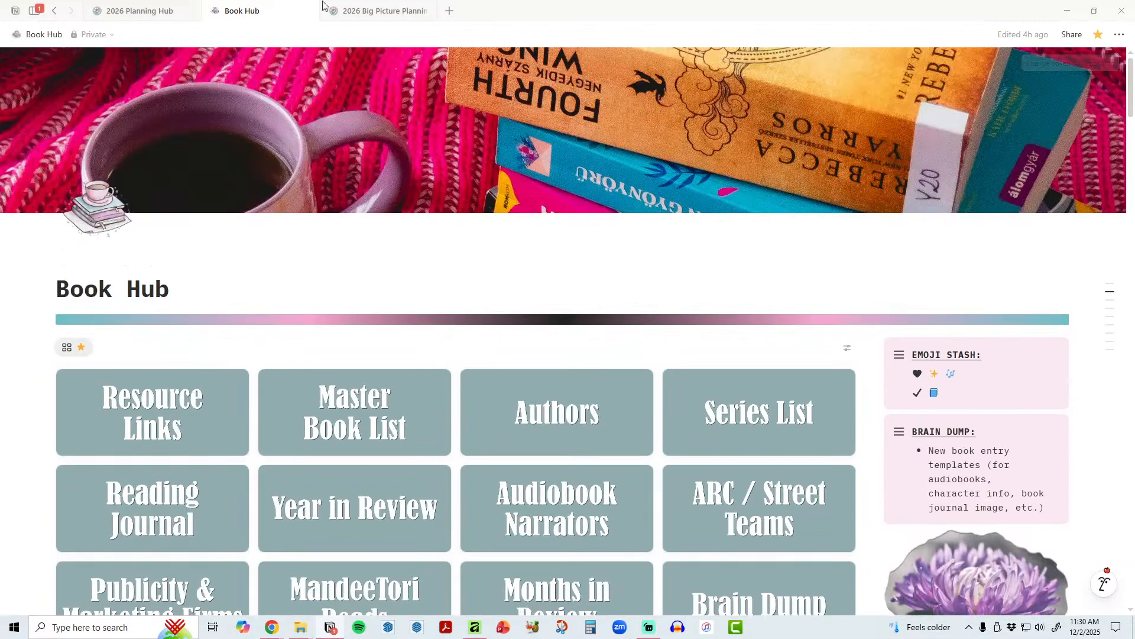
Step: Return to the 2026 Planning Hub and look over its banner, life-area gallery and widgets
left_click(155, 11)
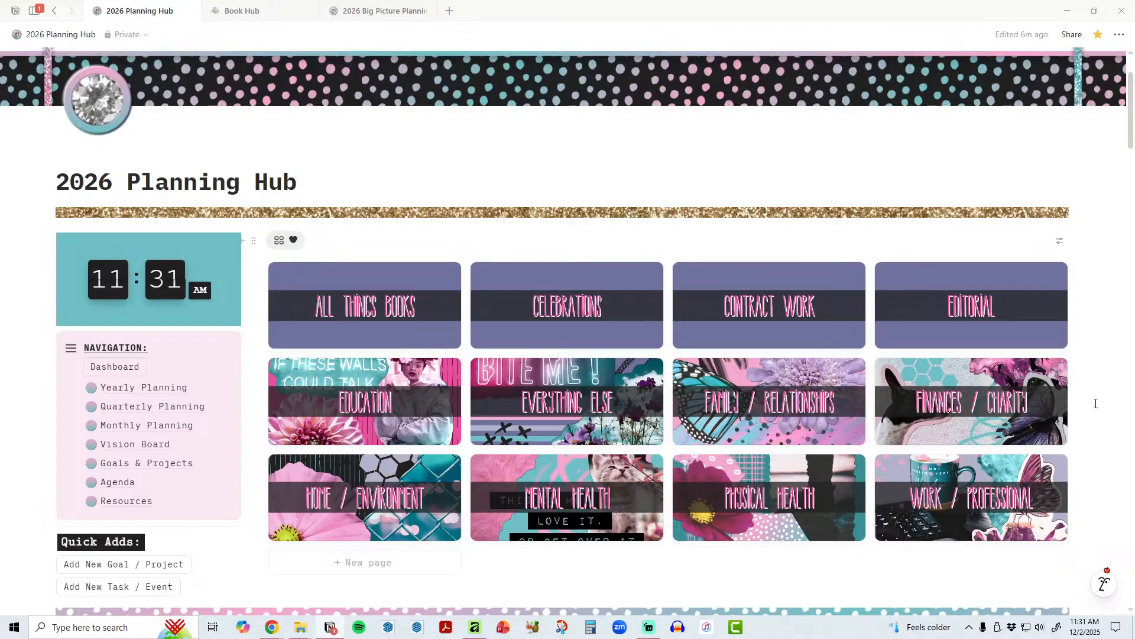
scroll(1096, 404, "down", 4)
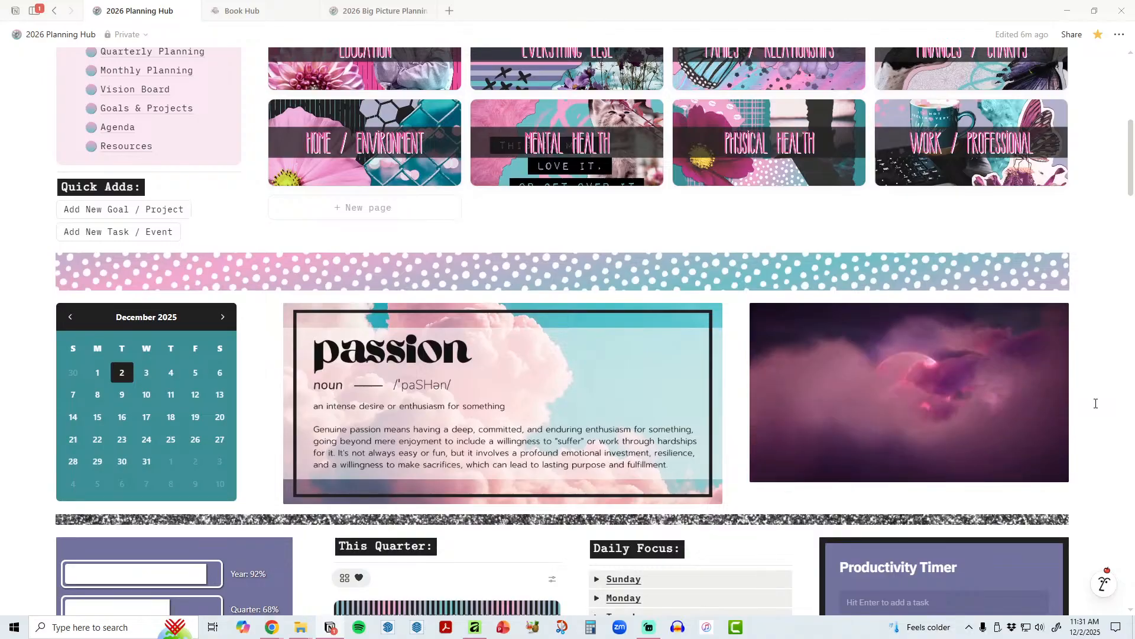
scroll(1096, 403, "up", 5)
scroll(1096, 403, "up", 2)
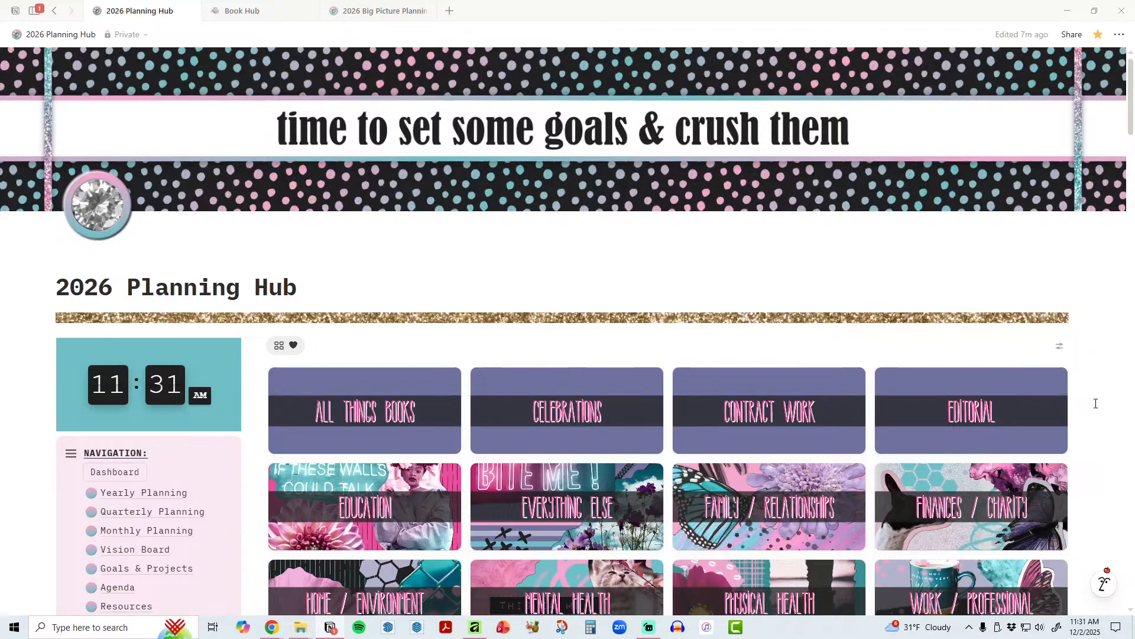
scroll(1095, 404, "down", 2)
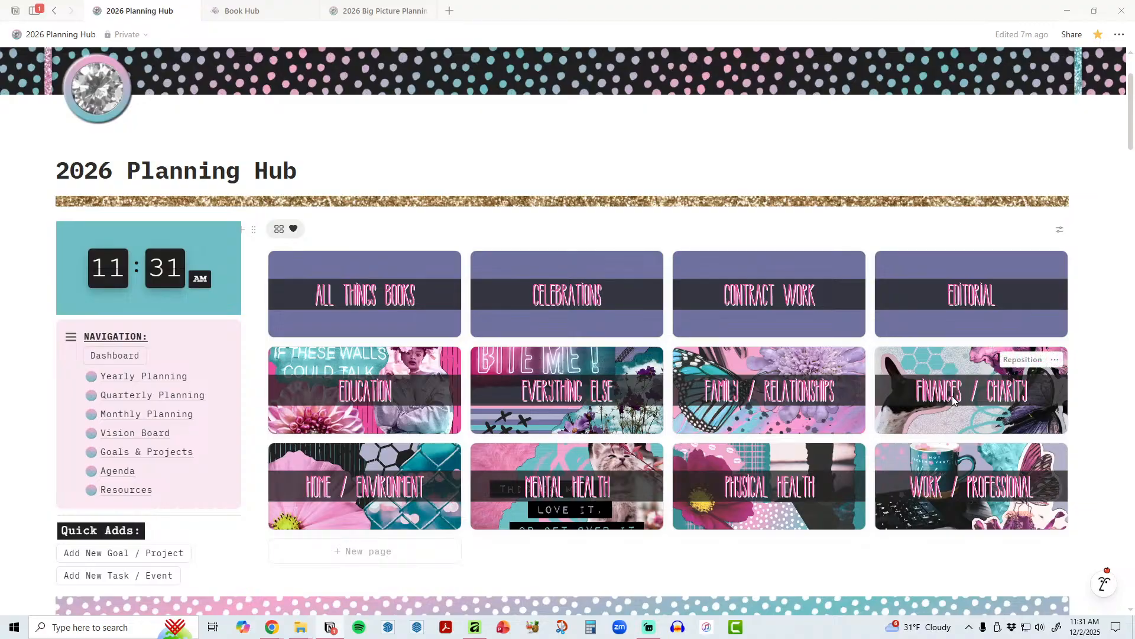
Step: Switch to Affinity's customized-images-with-headers document, hide the purple background rectangle and show the IMAGE-8.png layer
left_click(477, 631)
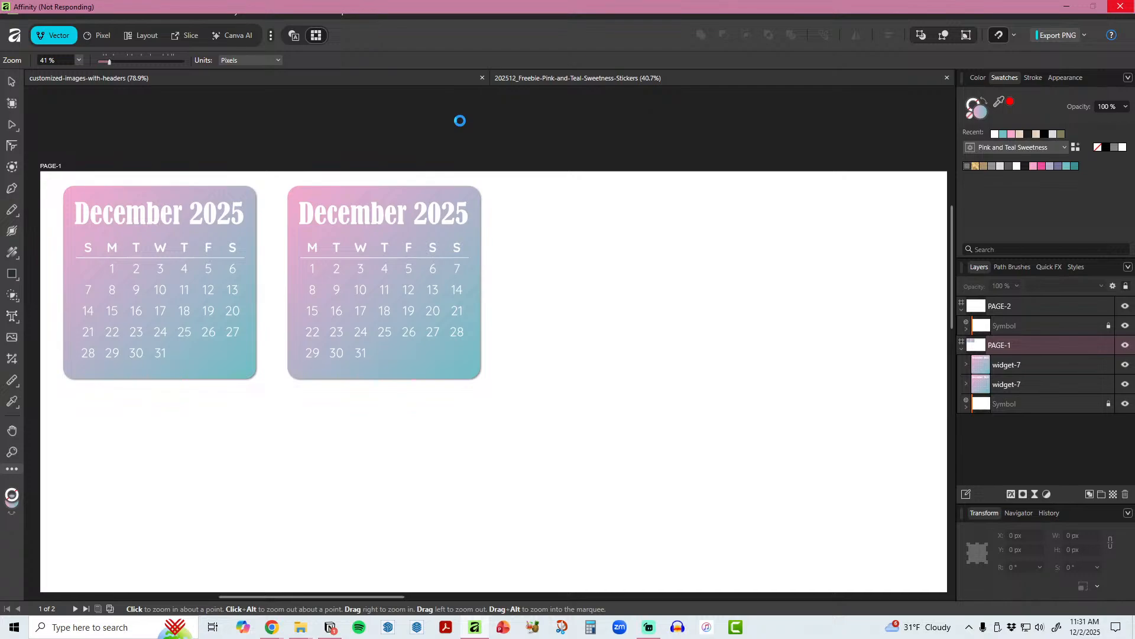
left_click(428, 81)
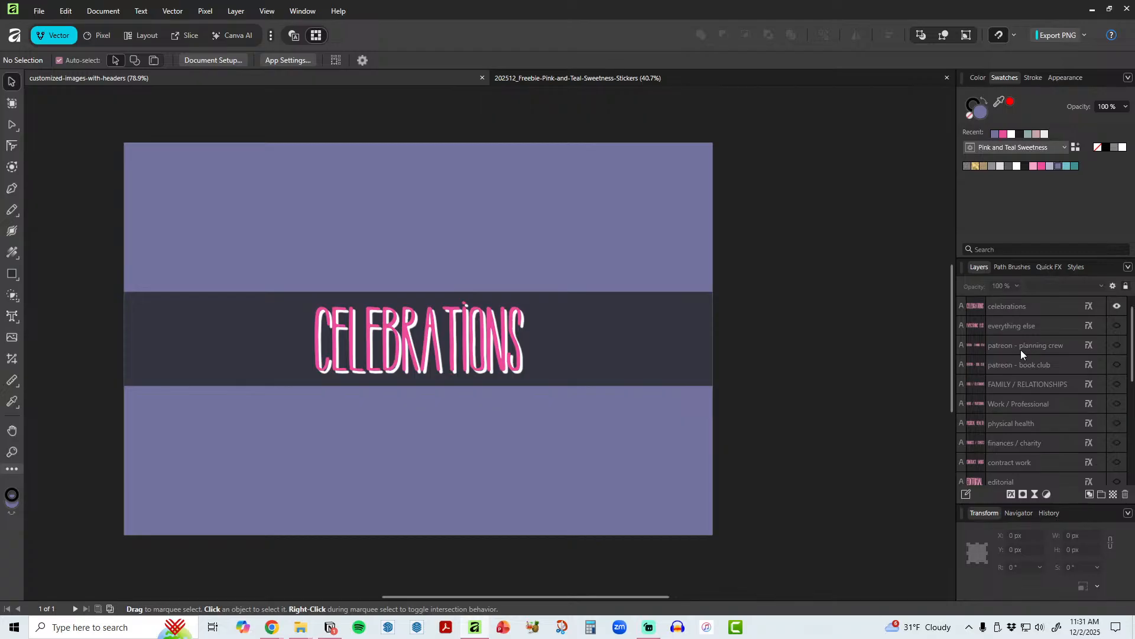
scroll(1070, 389, "down", 5)
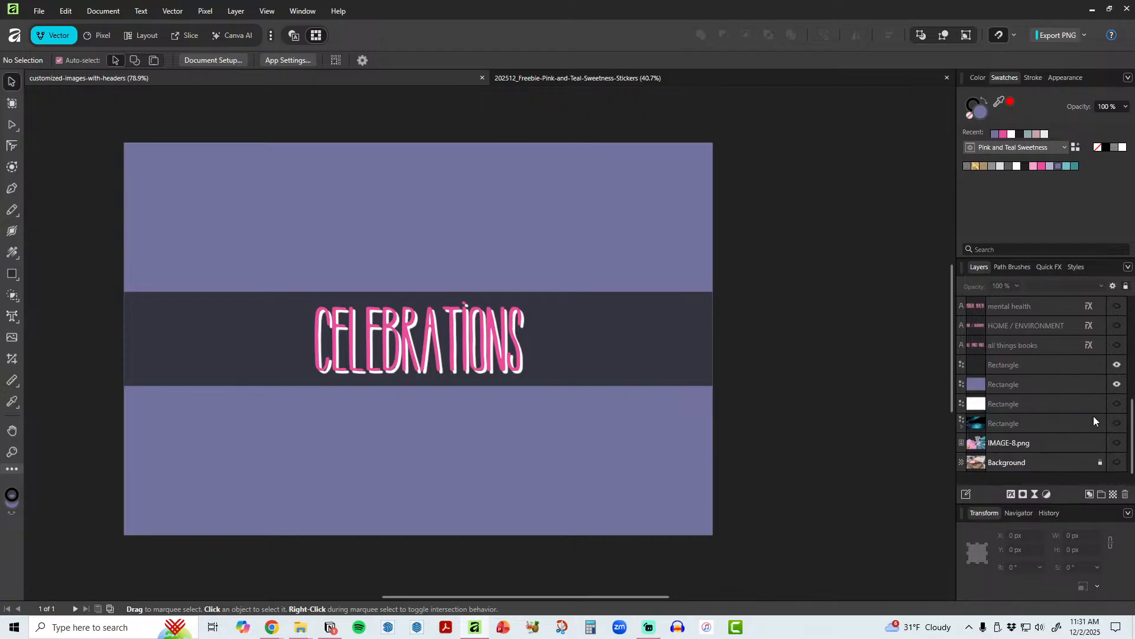
left_click(1116, 384)
left_click(1117, 442)
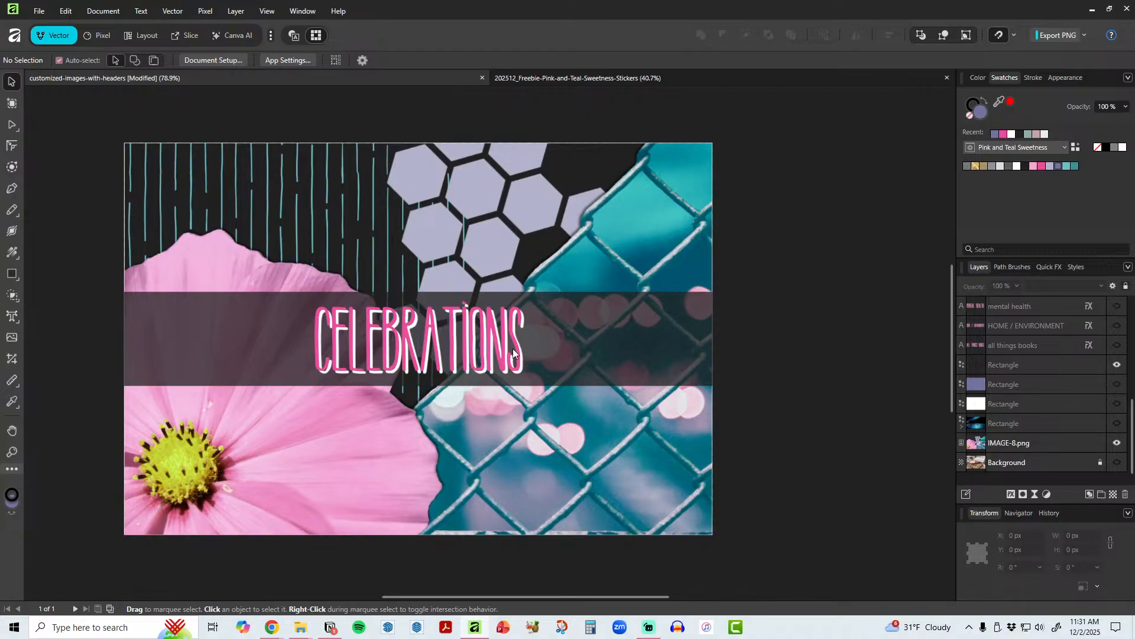
Step: Examine the CELEBRATIONS heading and the dark translucent band behind it by selecting each, and clear the selection
left_click(518, 328)
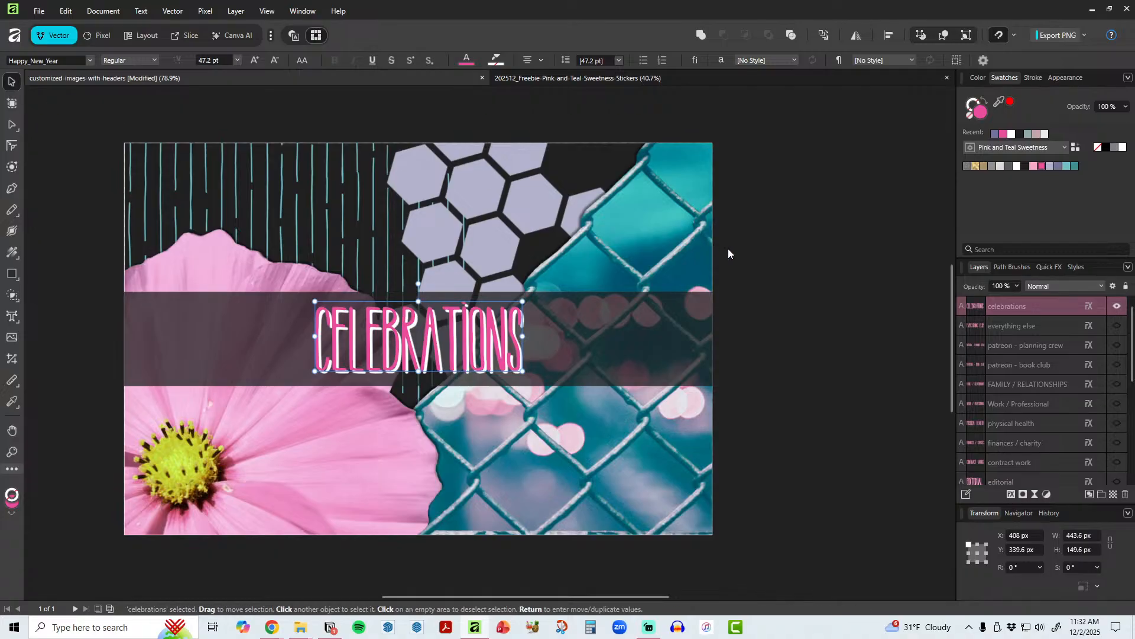
left_click(668, 353)
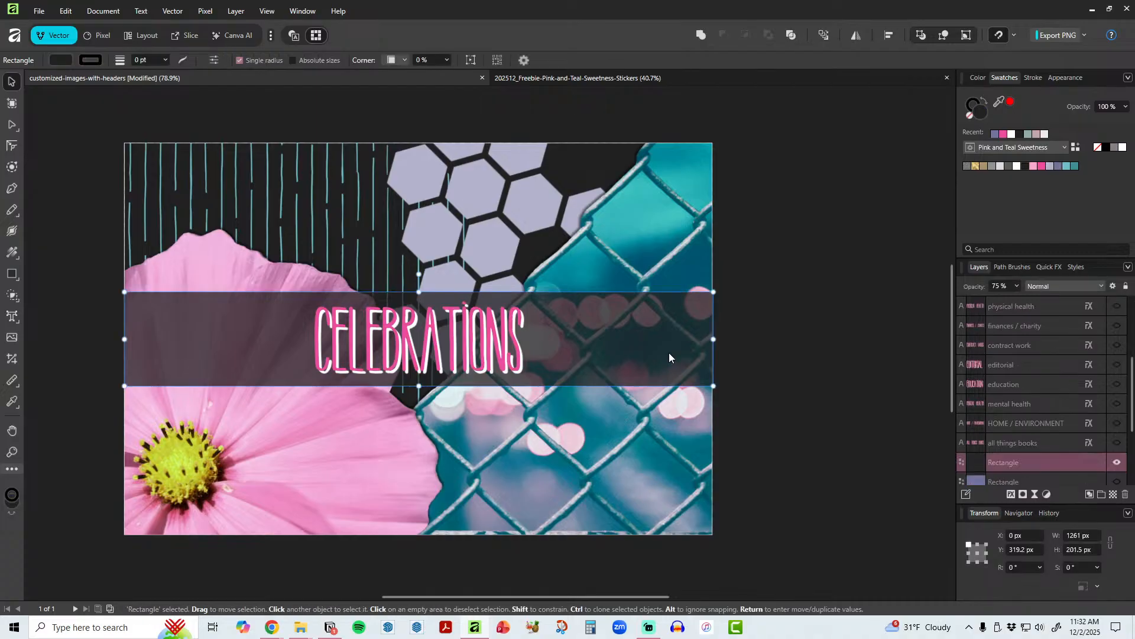
left_click(842, 356)
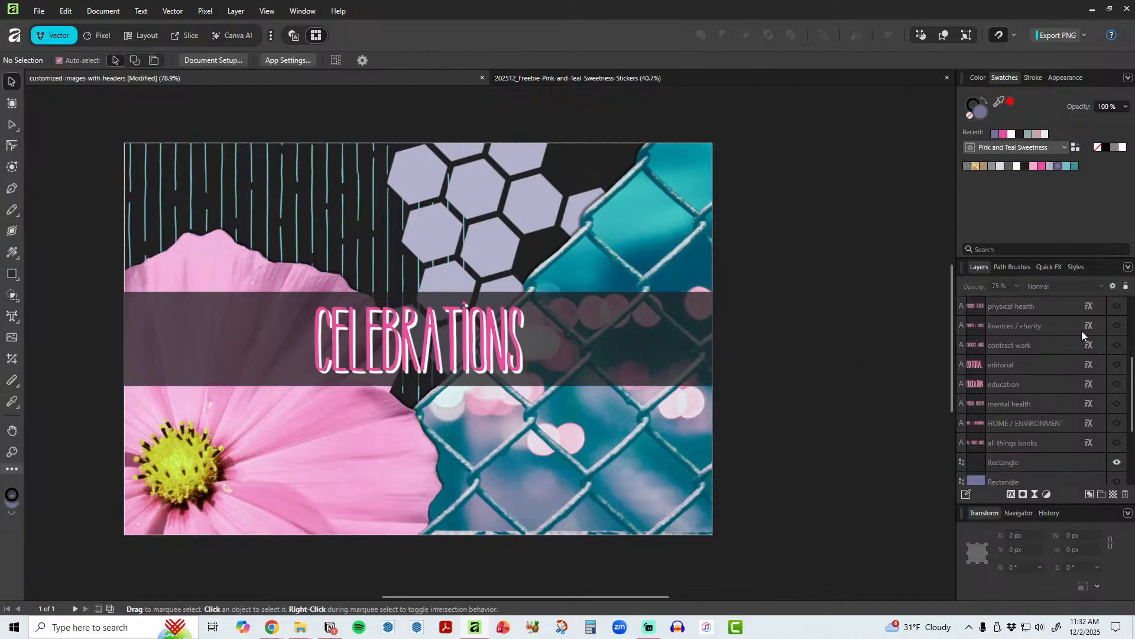
left_click(1090, 10)
Step: Hide the celebrations heading, preview the next three heading layers one at a time, leave FAMILY / RELATIONSHIPS visible, and return to Notion
scroll(1121, 334, "up", 3)
left_click(1117, 305)
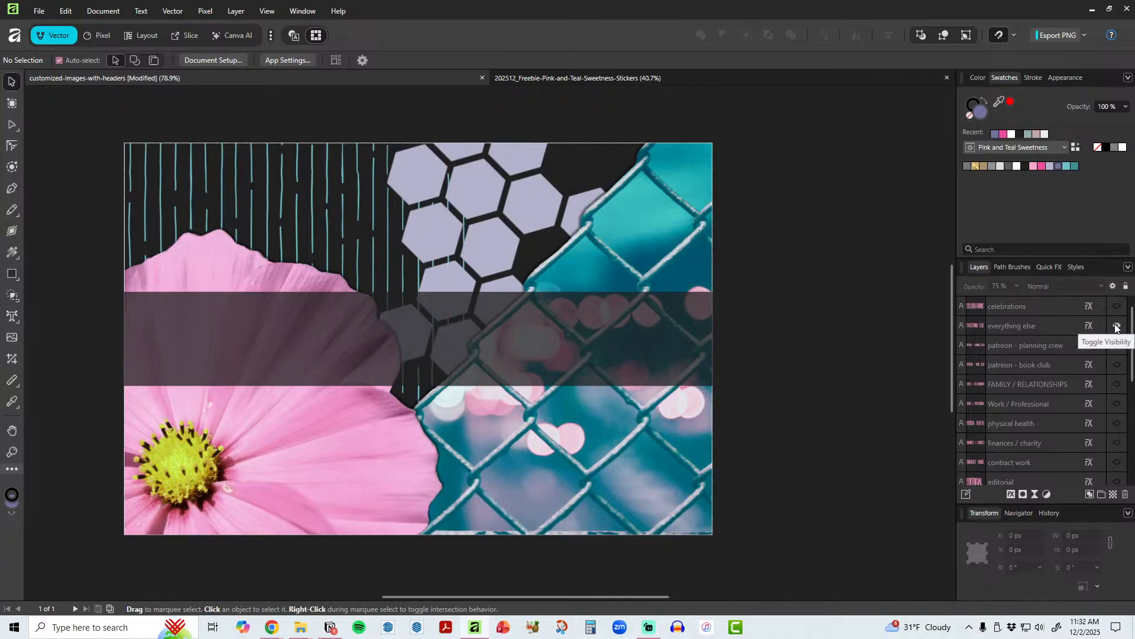
left_click(1117, 326)
left_click(1117, 326)
left_click(1117, 346)
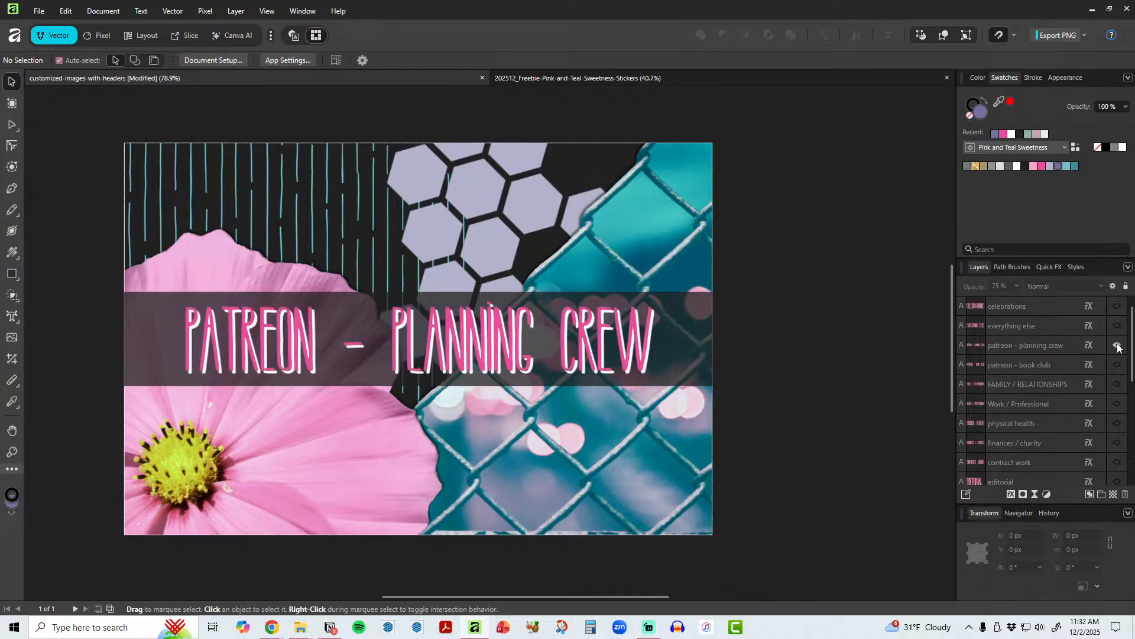
left_click(1117, 345)
left_click(1117, 365)
left_click(1117, 365)
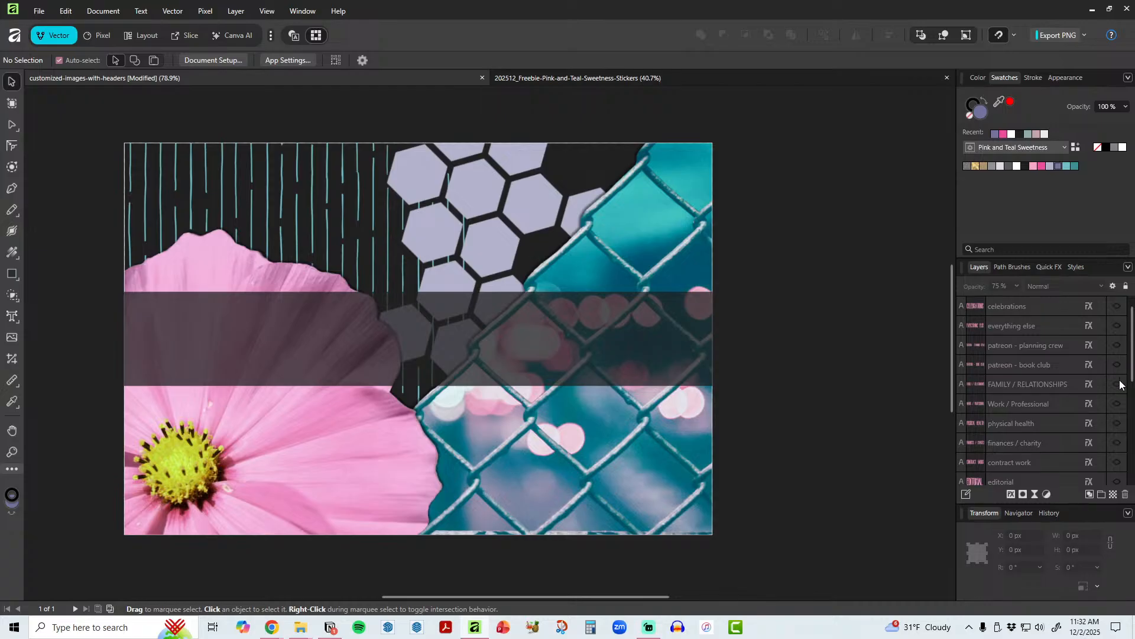
left_click(1118, 385)
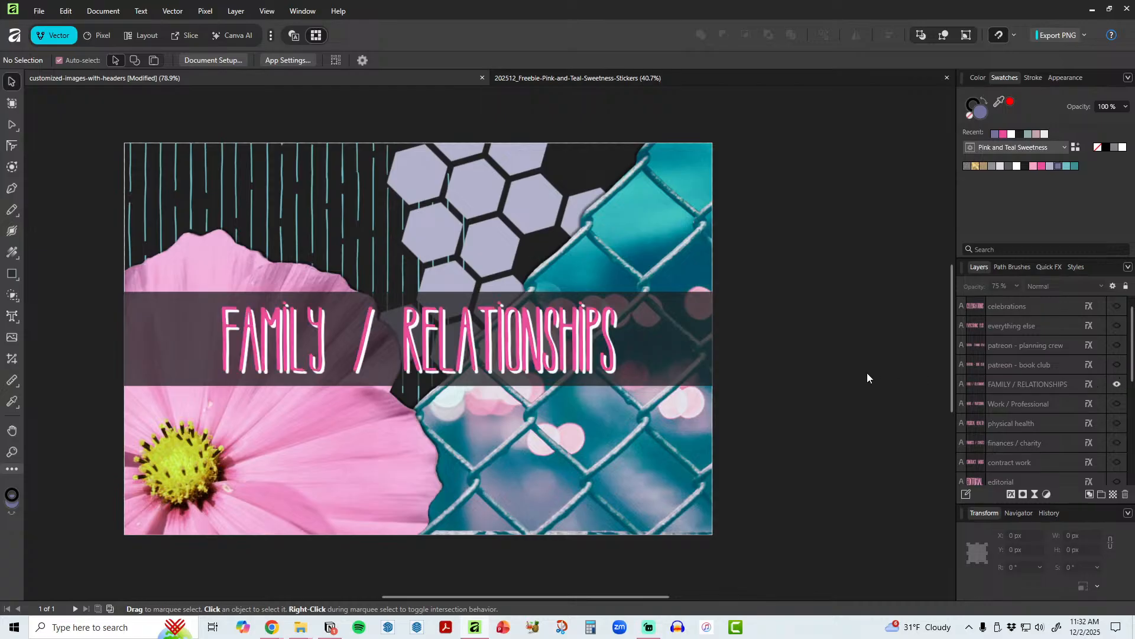
left_click(330, 627)
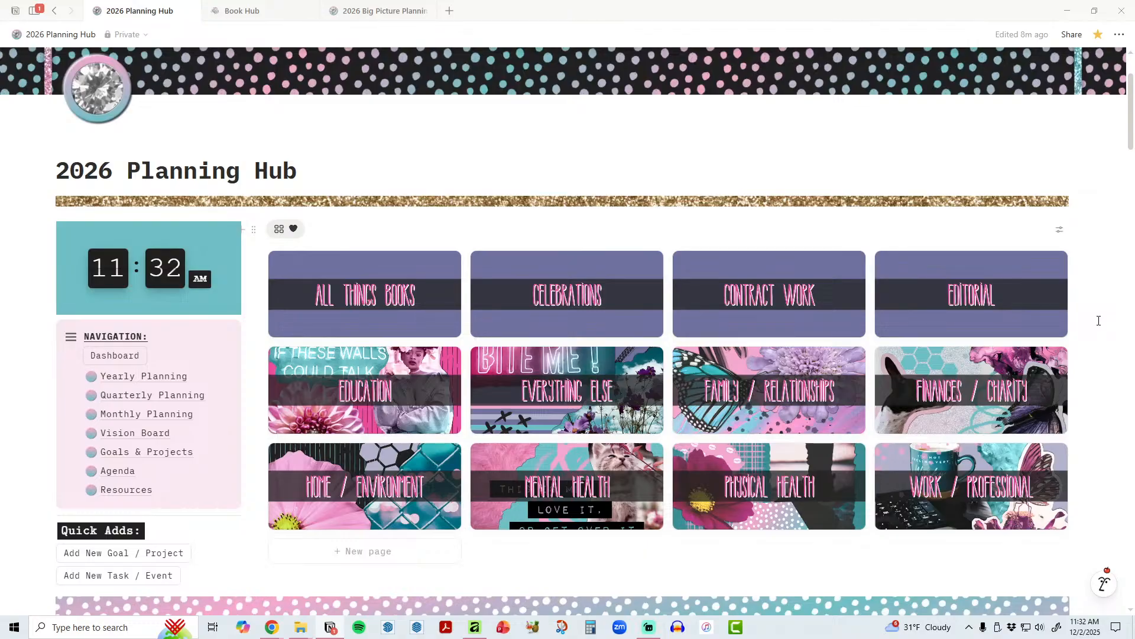
Step: Check the 2026 Planning Hub's agenda calendar, and bring up November 2025 in the Book Hub's Monthly Reading Log
scroll(1099, 321, "down", 15)
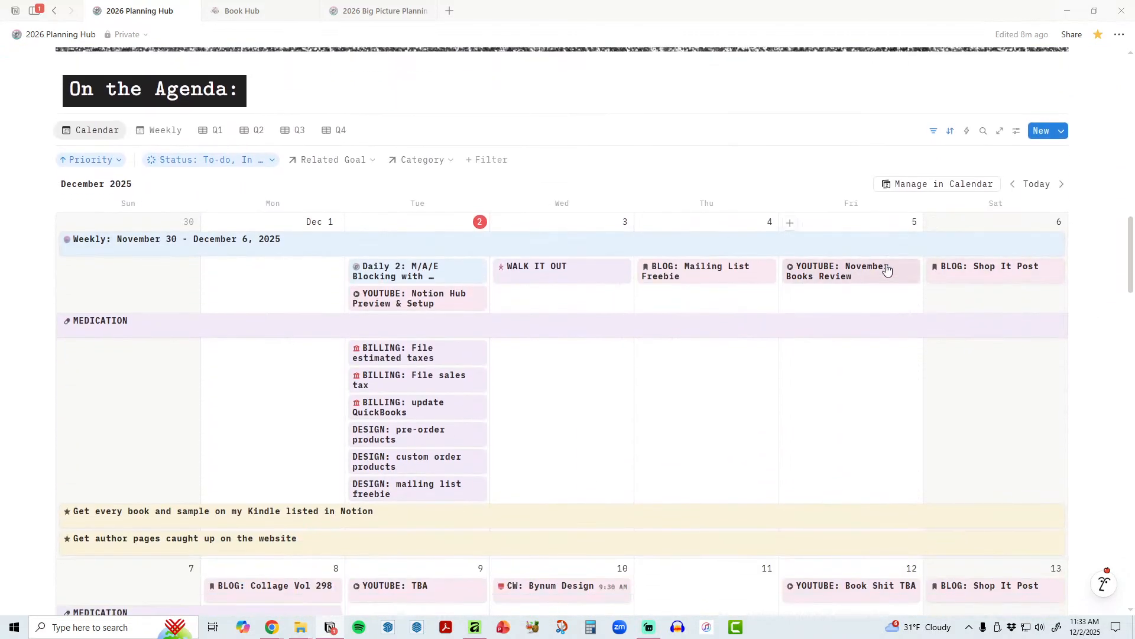
left_click(239, 10)
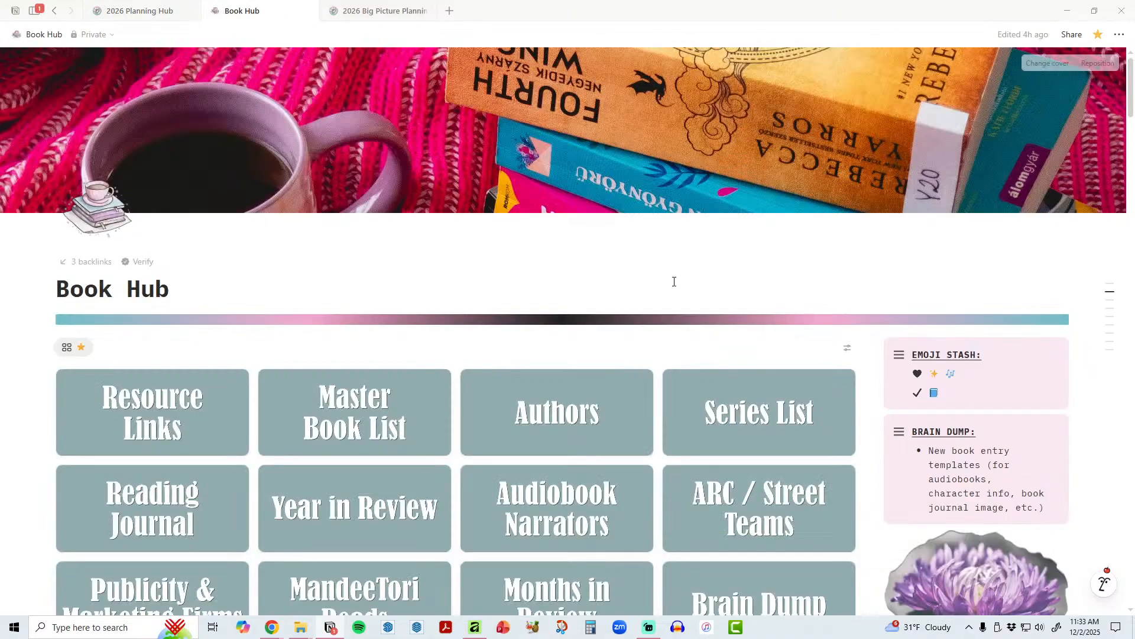
scroll(762, 396, "down", 20)
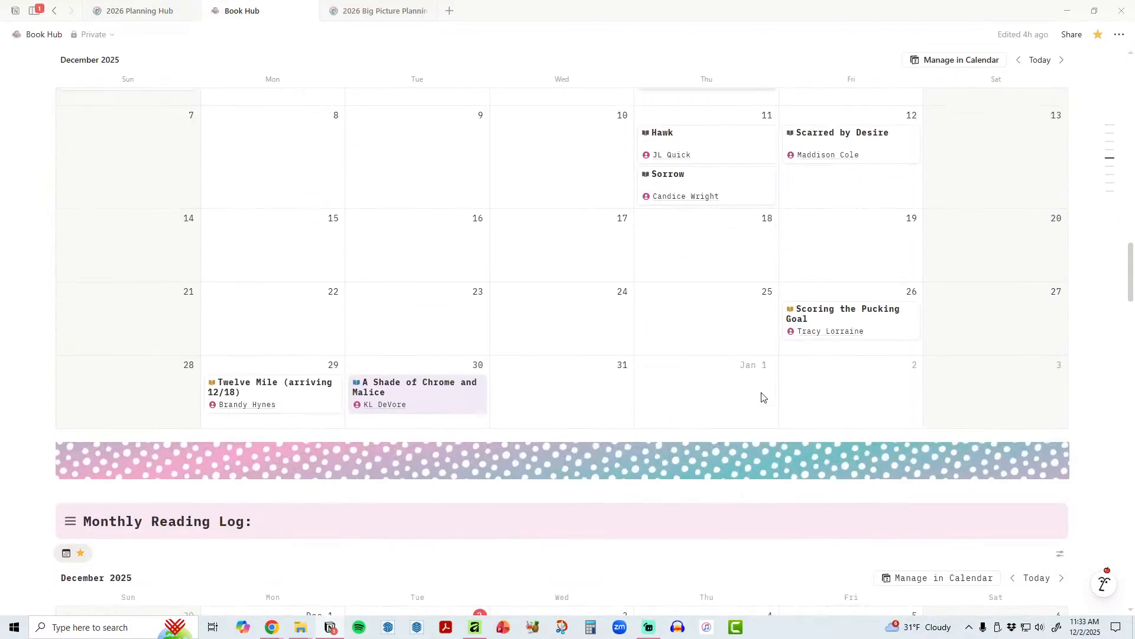
scroll(761, 397, "down", 8)
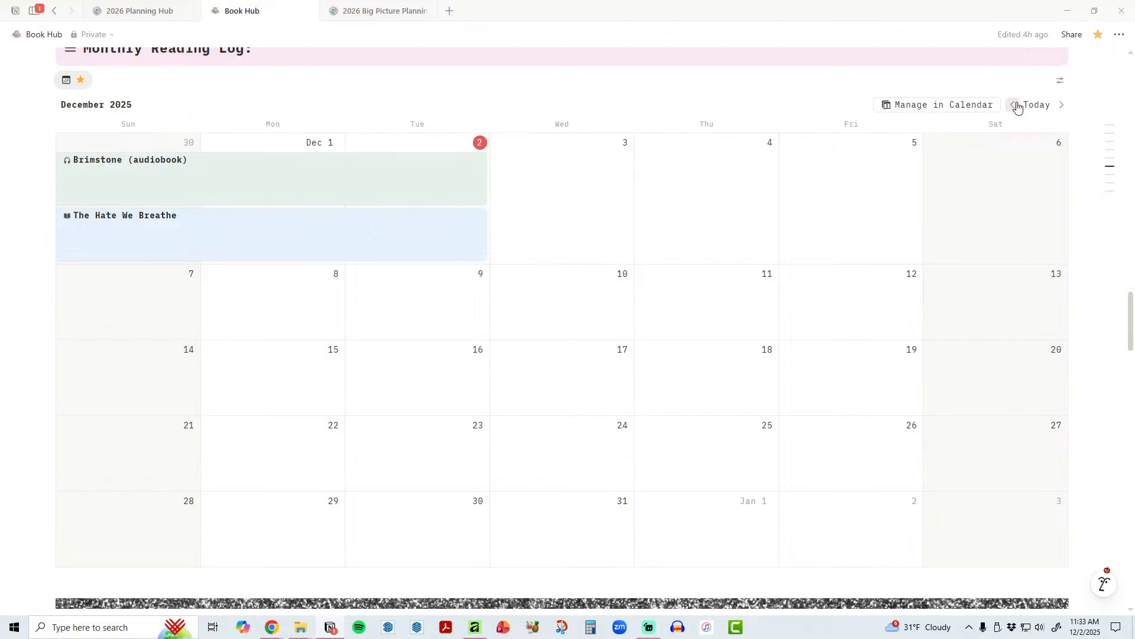
left_click(1016, 105)
Step: Examine the book entries and their star and spice ratings across all weeks of the November 2025 reading log
scroll(1081, 244, "down", 6)
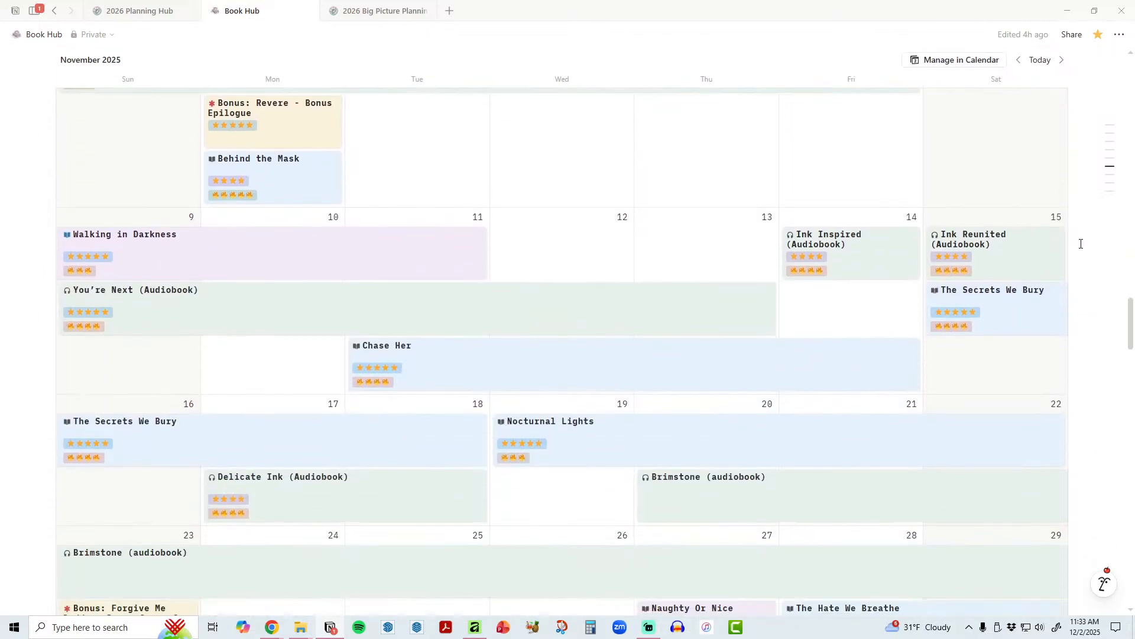
scroll(1081, 243, "down", 6)
scroll(1081, 244, "up", 8)
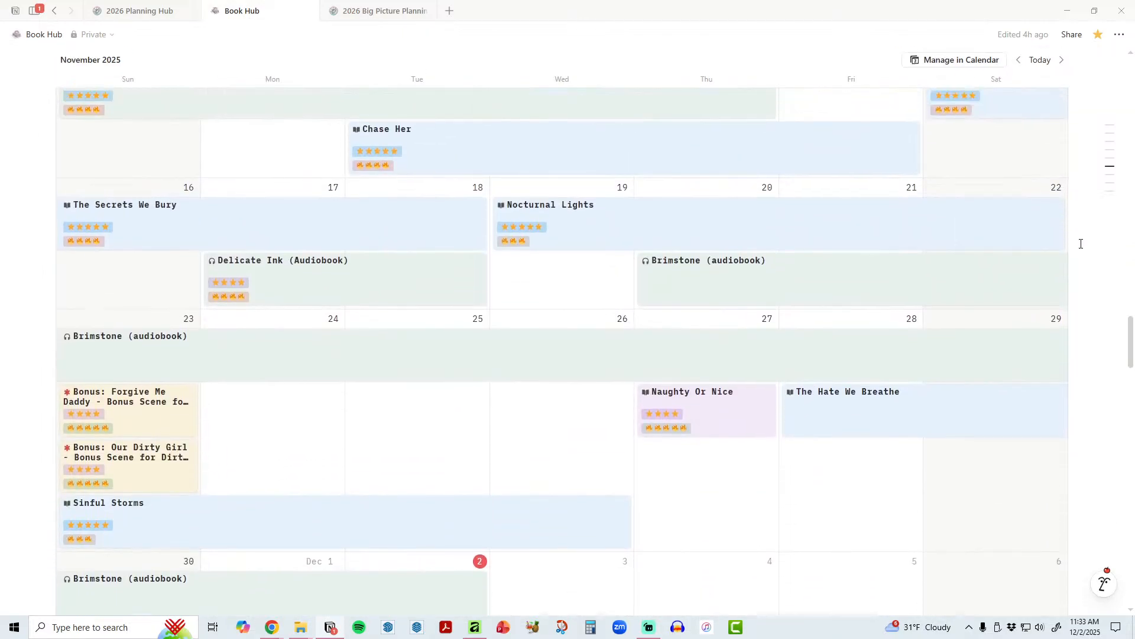
scroll(1081, 244, "up", 2)
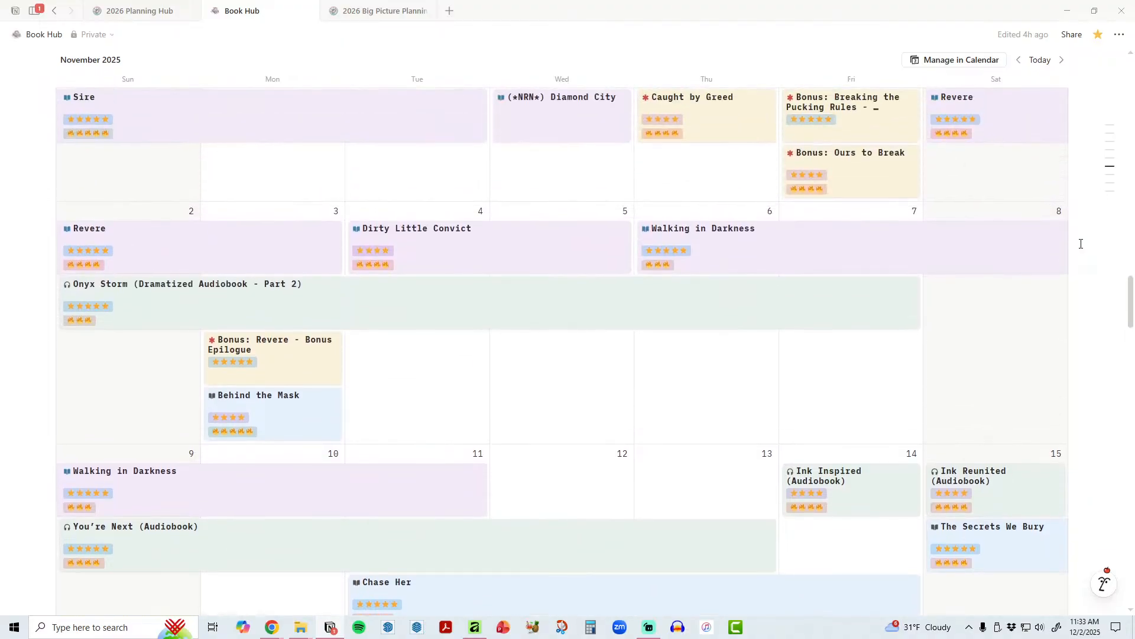
scroll(1081, 244, "up", 2)
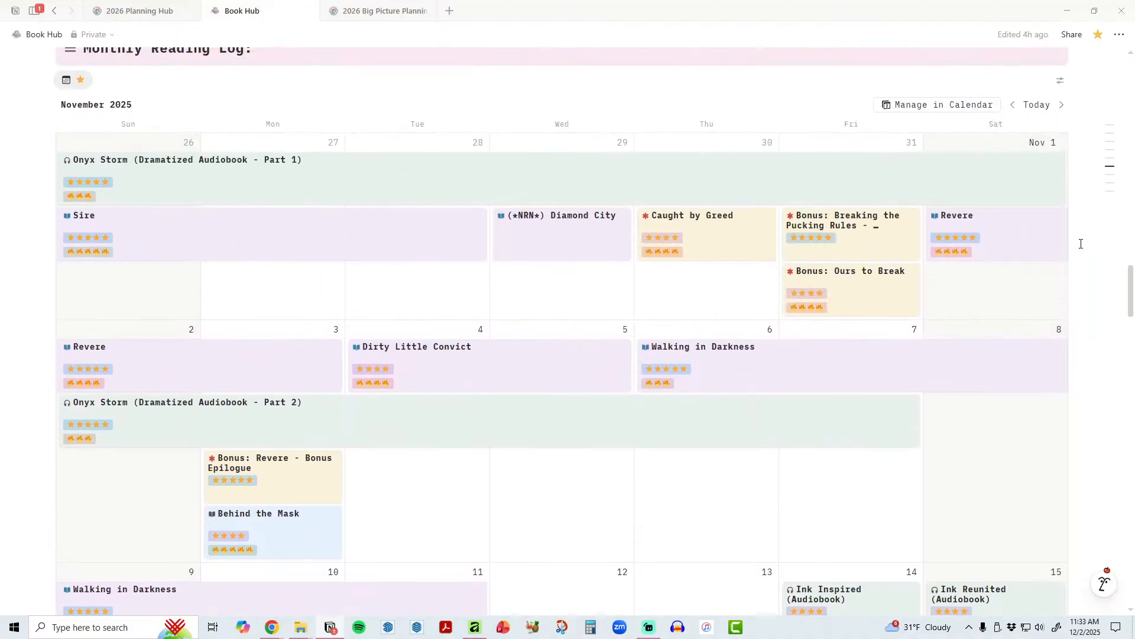
scroll(1081, 244, "down", 8)
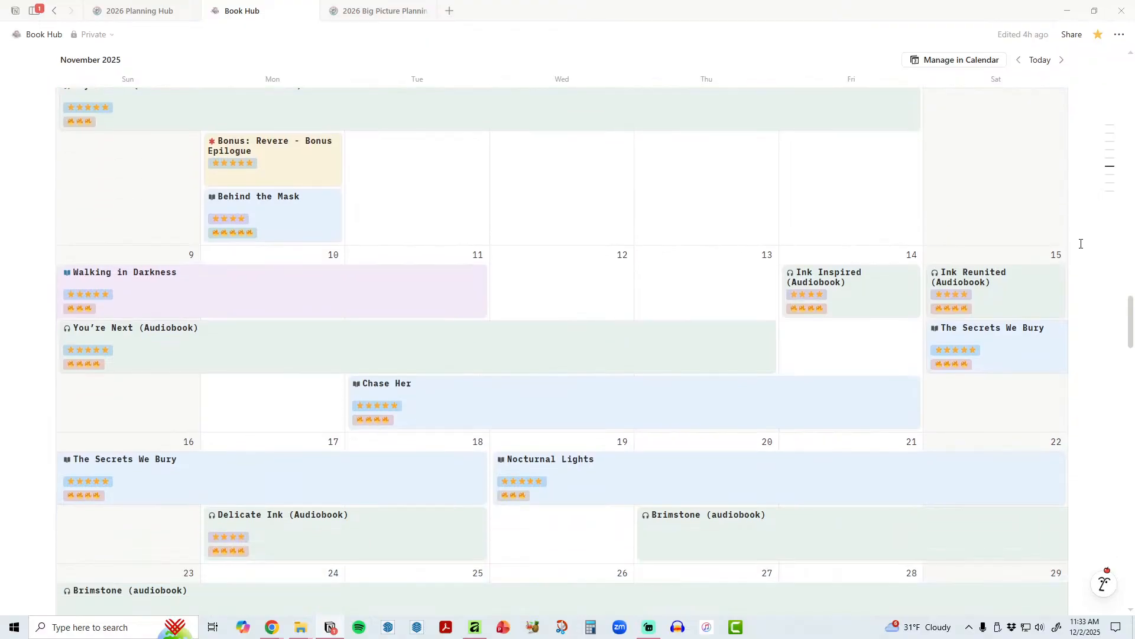
scroll(1081, 244, "down", 6)
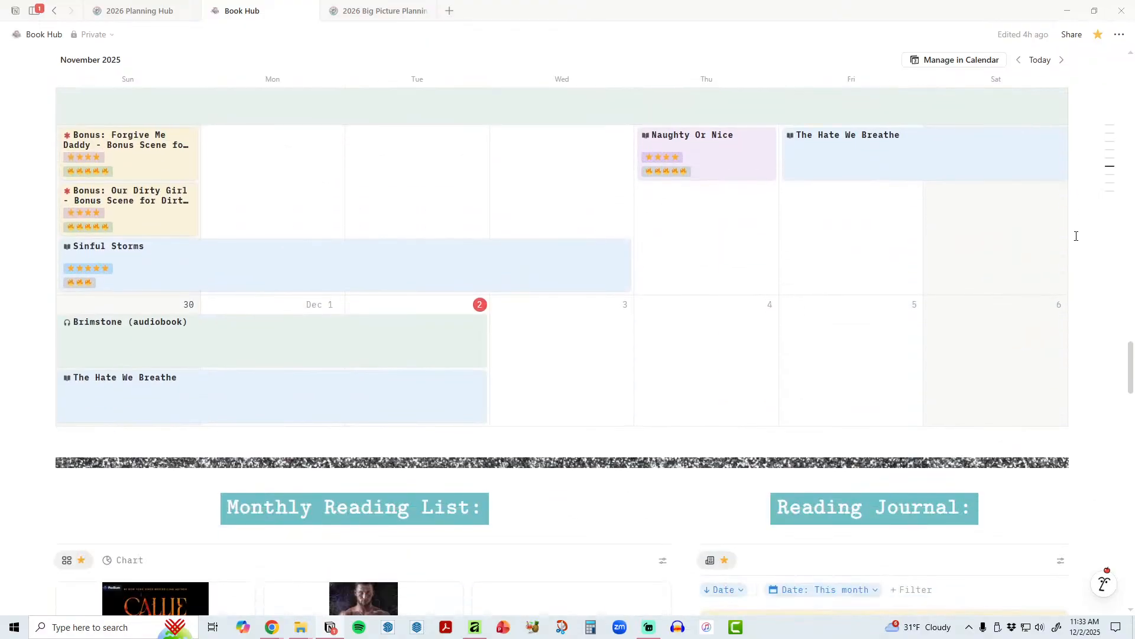
Step: Go back to the 2026 Planning Hub and review its header banner, navigation list and life-area gallery
left_click(151, 11)
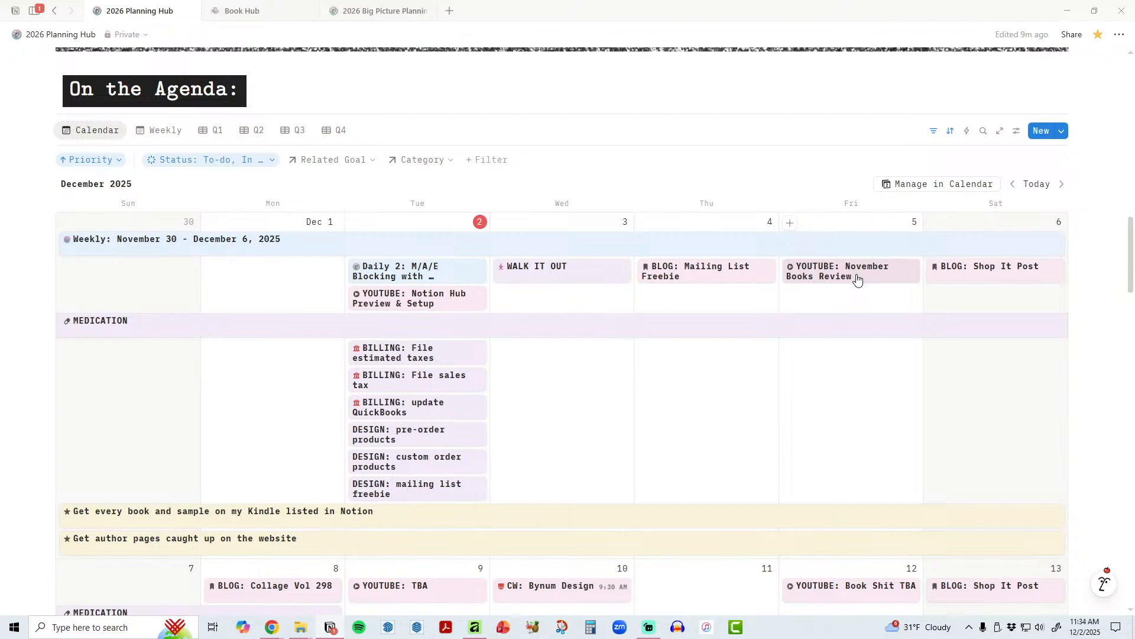
scroll(785, 342, "up", 20)
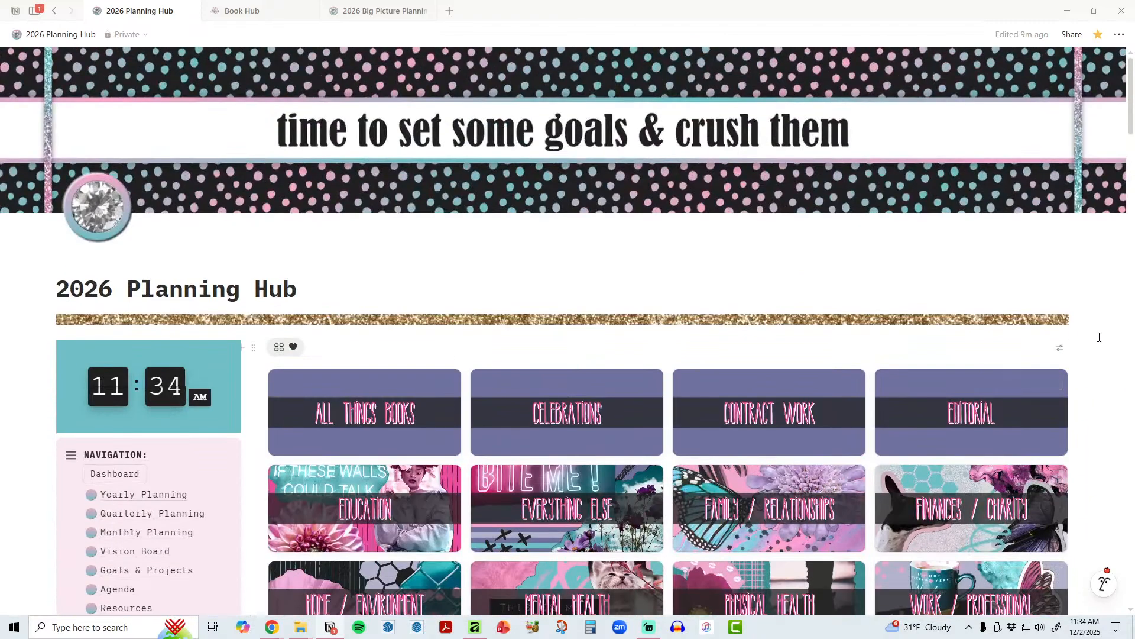
left_click_drag(1132, 130, 1132, 153)
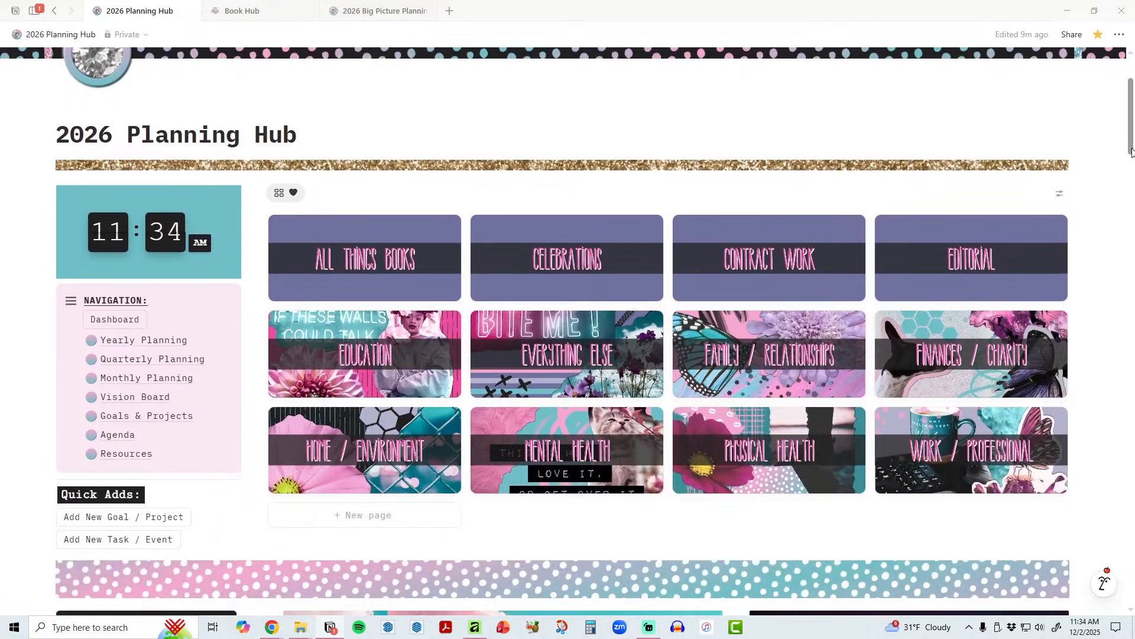